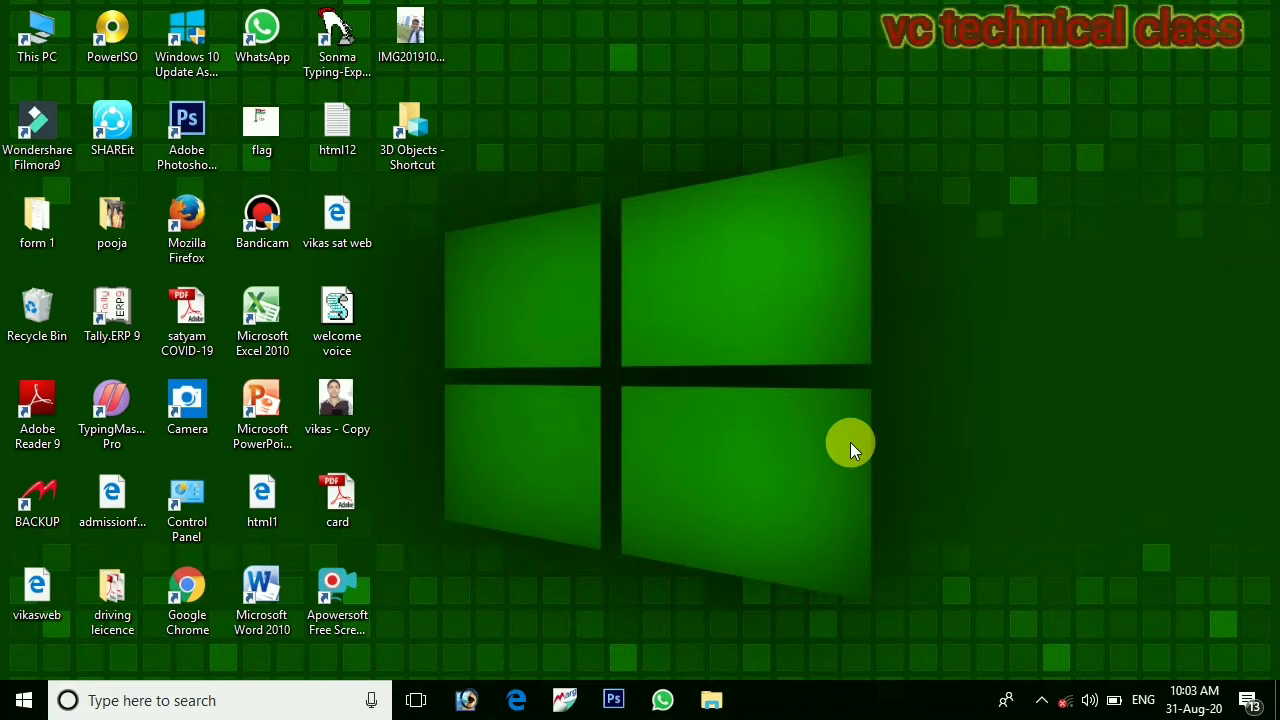
# Launch Excel by running the command excel, and dismiss the Office activation wizard.
pyautogui.press('super+r')
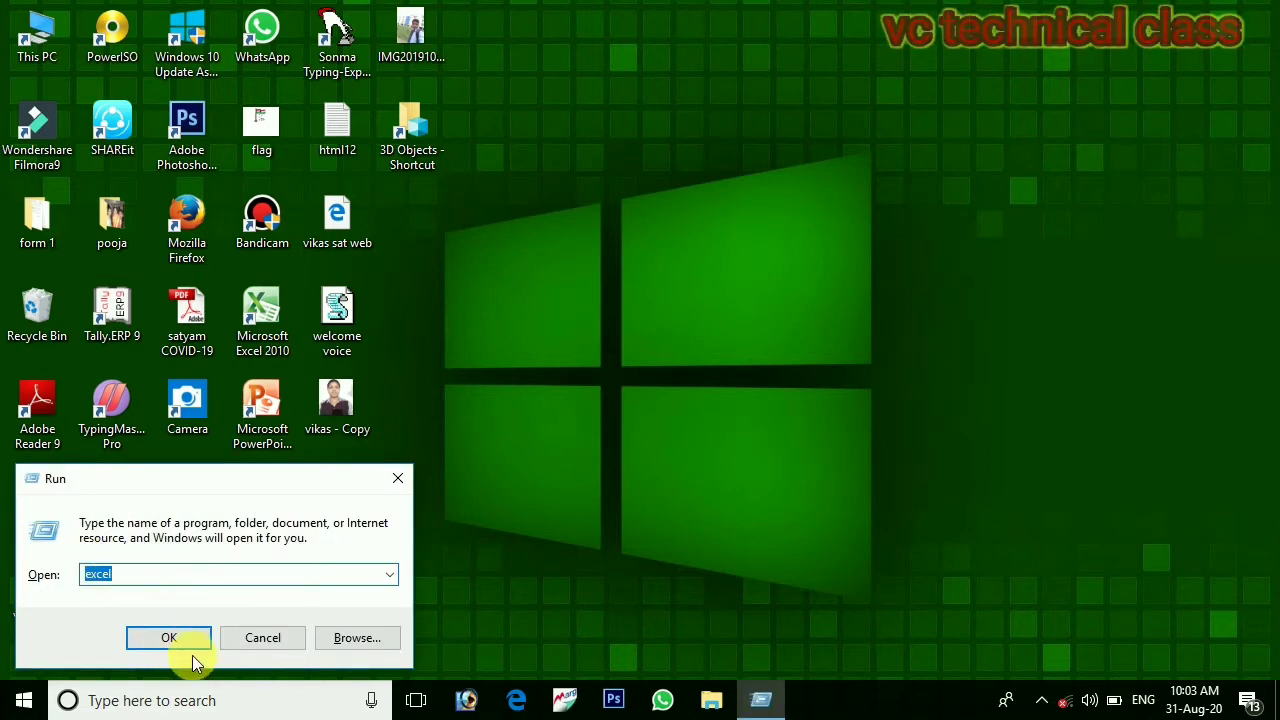
pyautogui.click(185, 639)
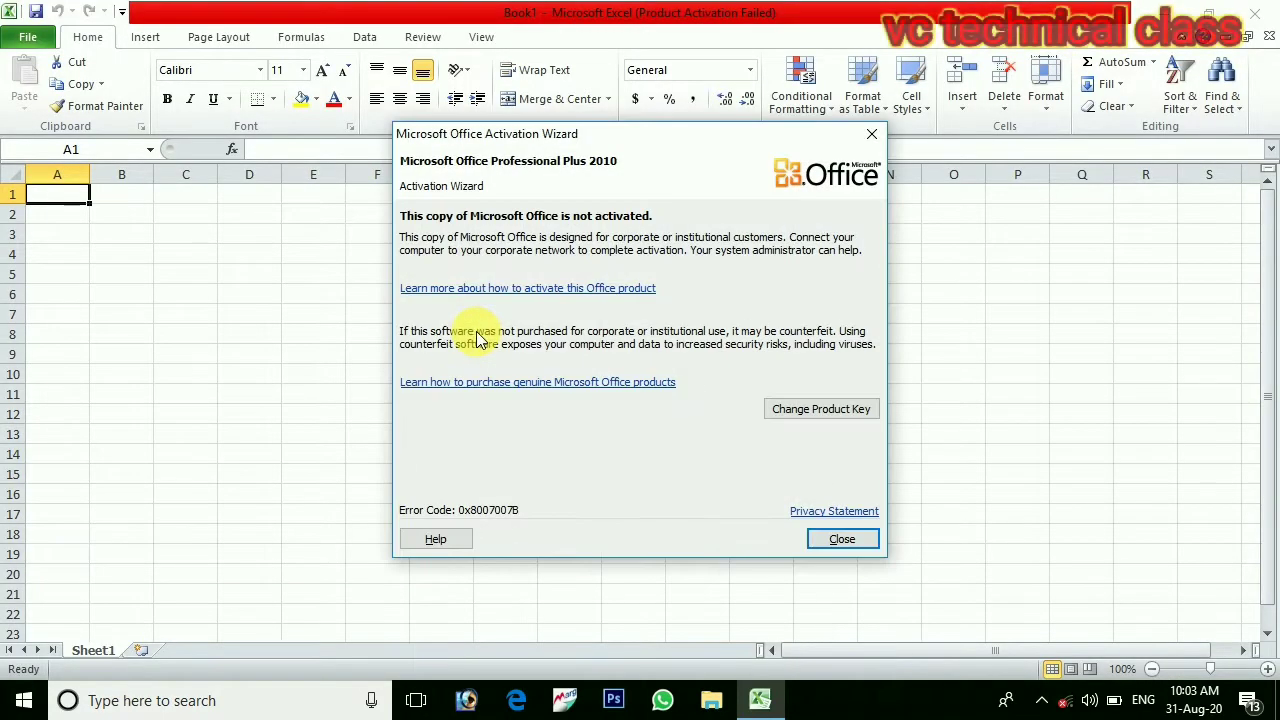
pyautogui.click(852, 539)
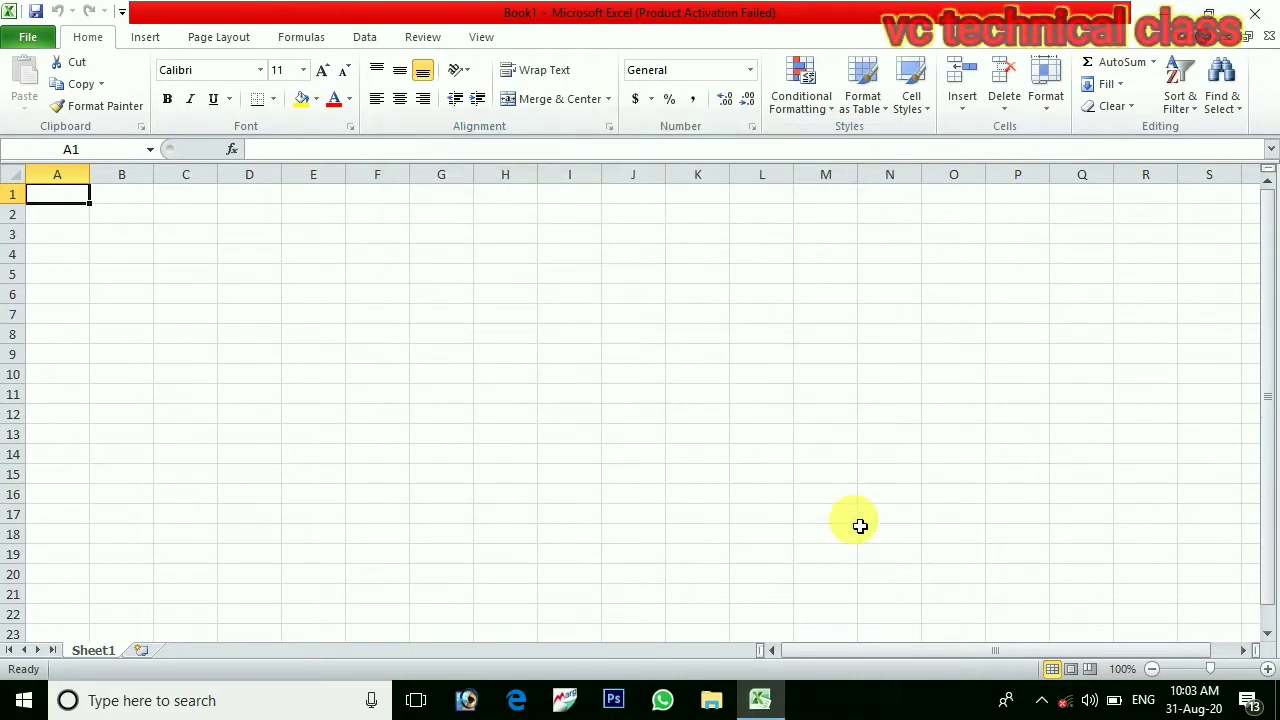
# Open the recently used workbook containing the mark sheet and add a new blank worksheet to it.
pyautogui.click(314, 36)
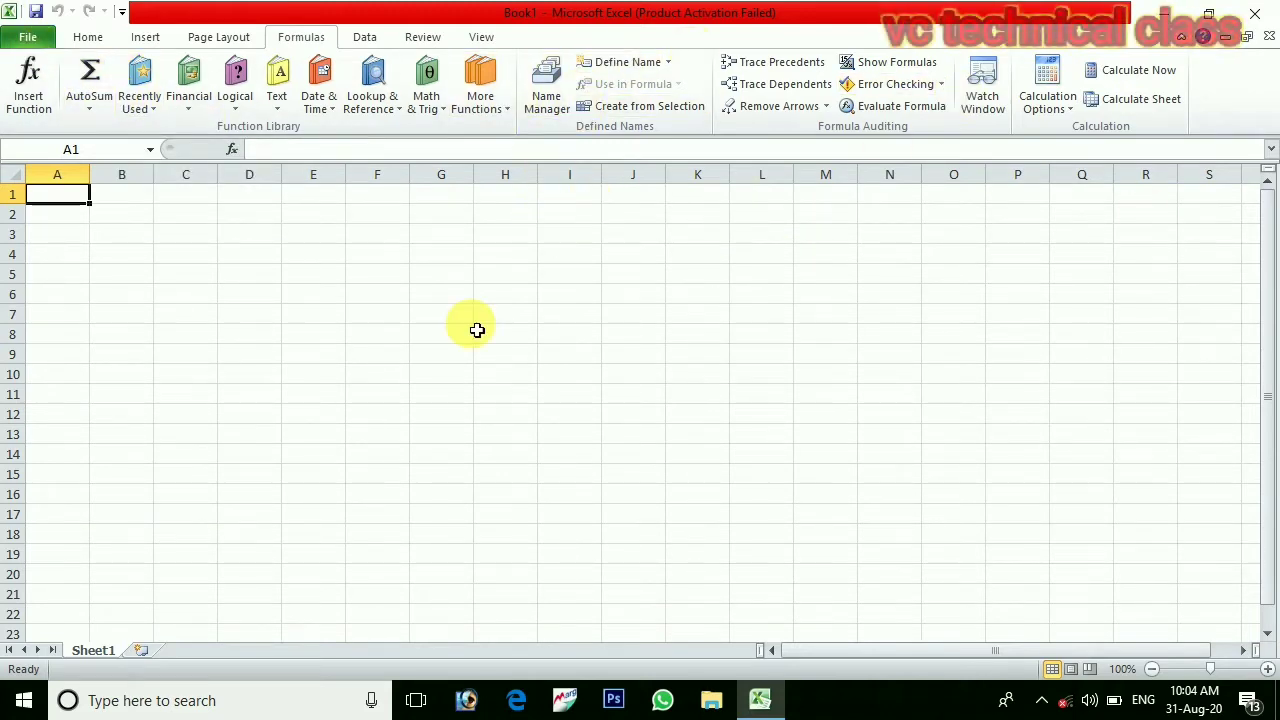
pyautogui.click(275, 238)
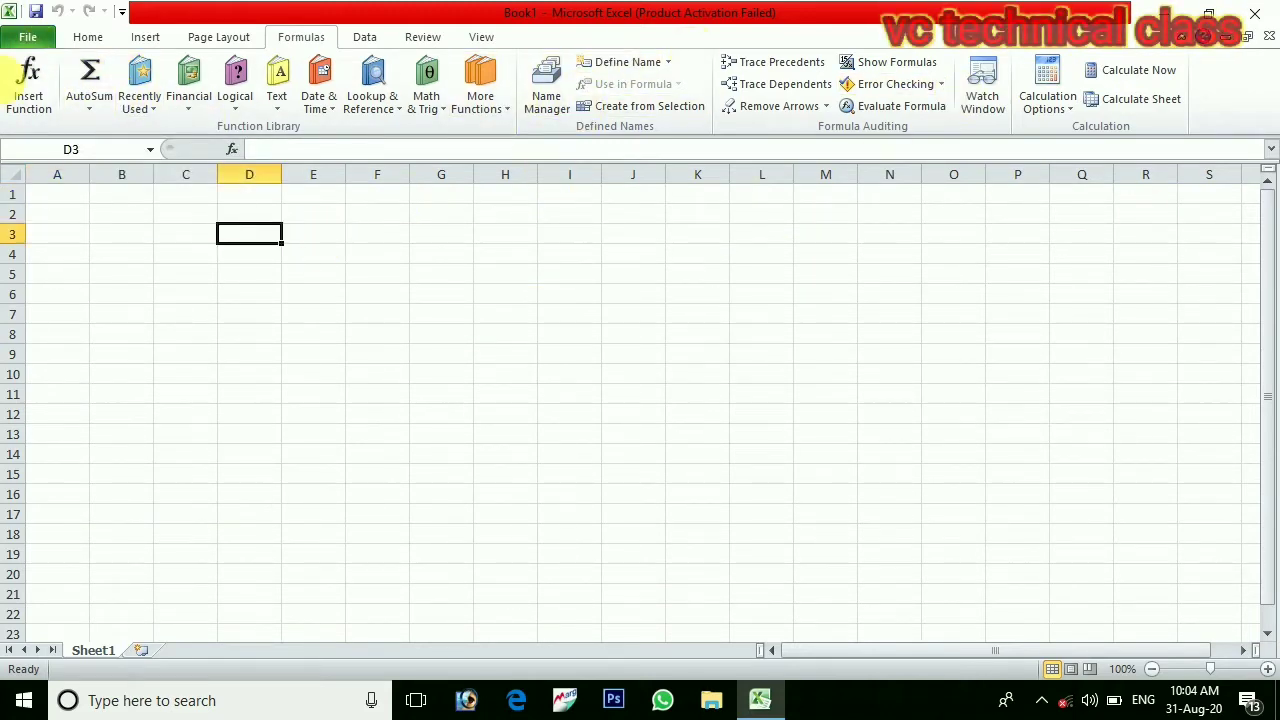
pyautogui.click(28, 40)
pyautogui.click(28, 40)
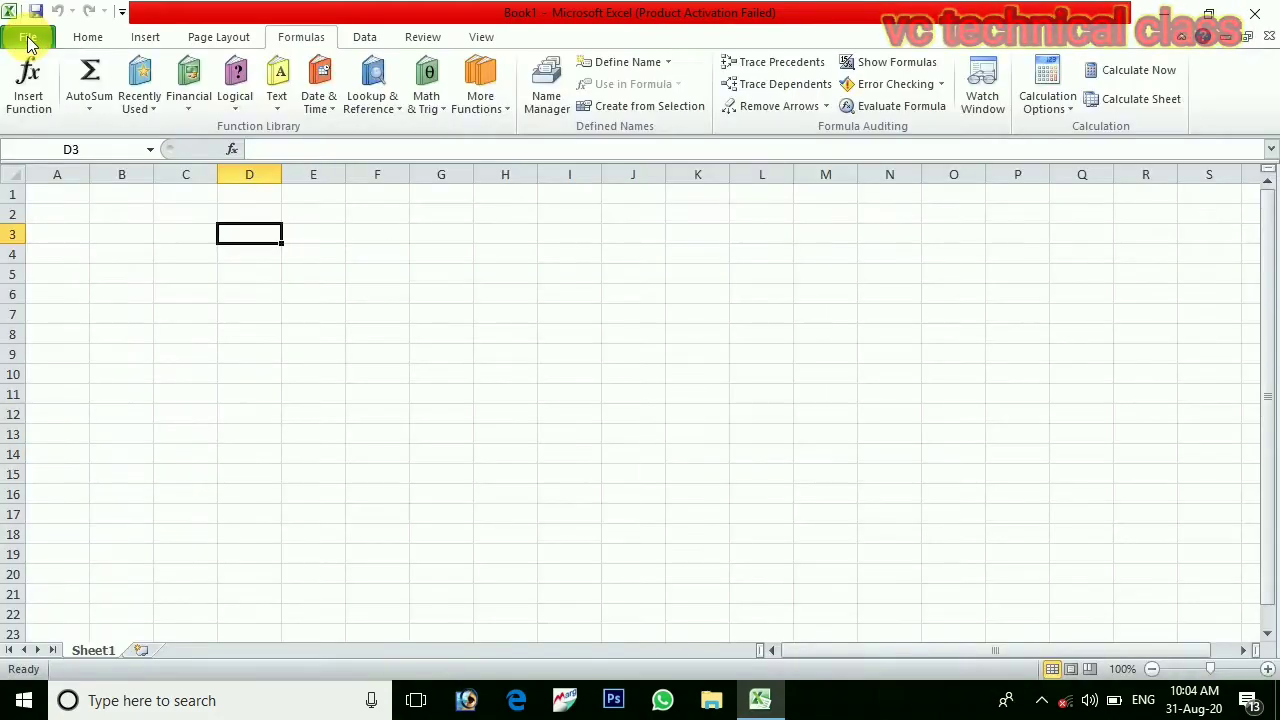
pyautogui.click(28, 40)
pyautogui.click(264, 125)
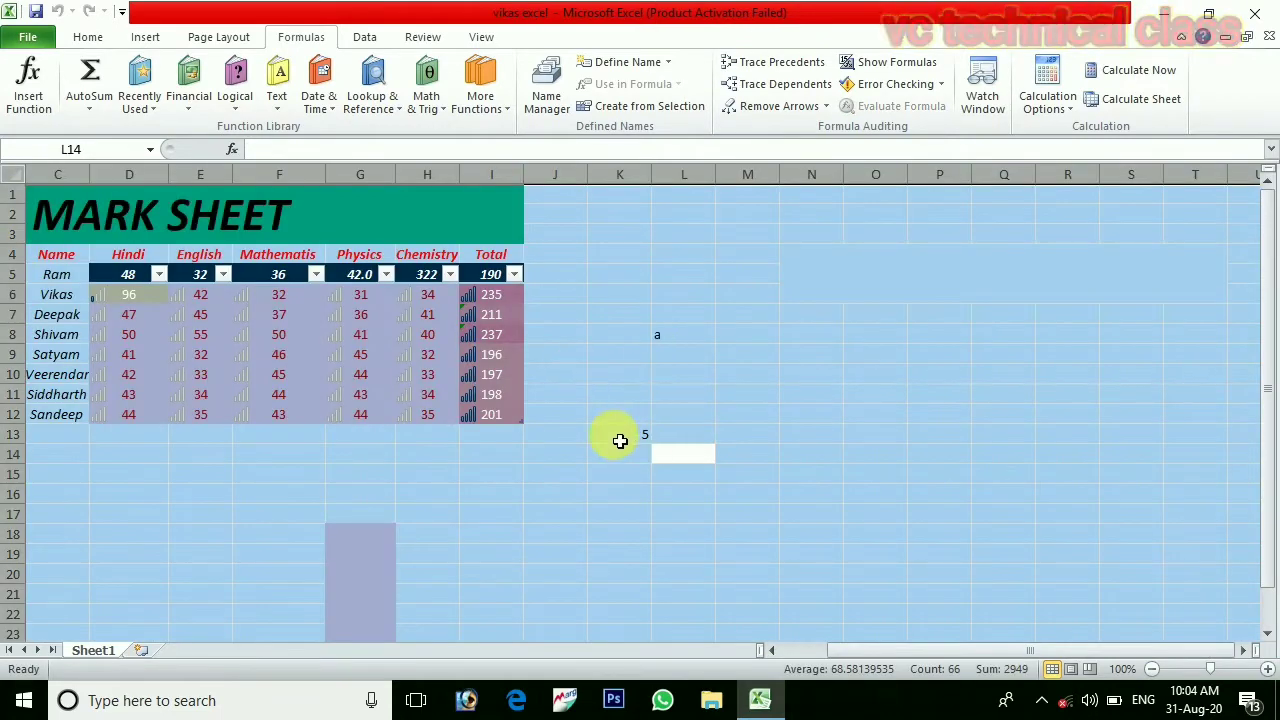
pyautogui.click(620, 441)
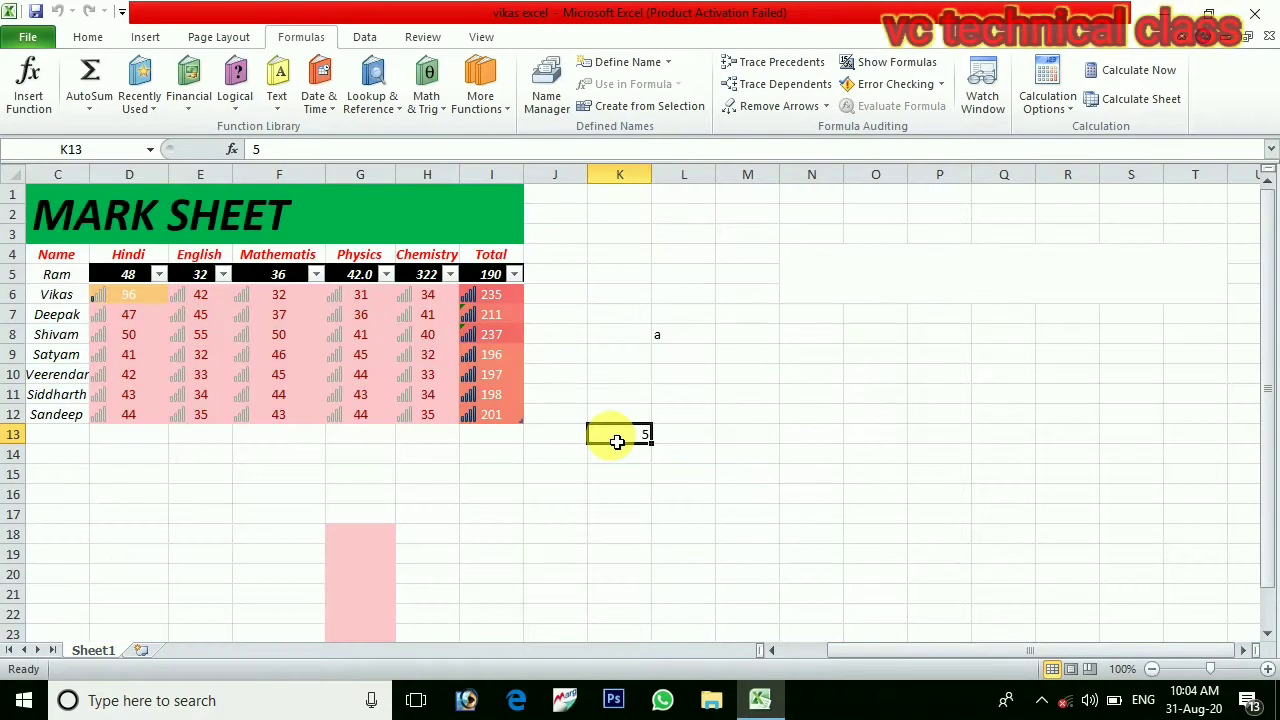
pyautogui.click(140, 651)
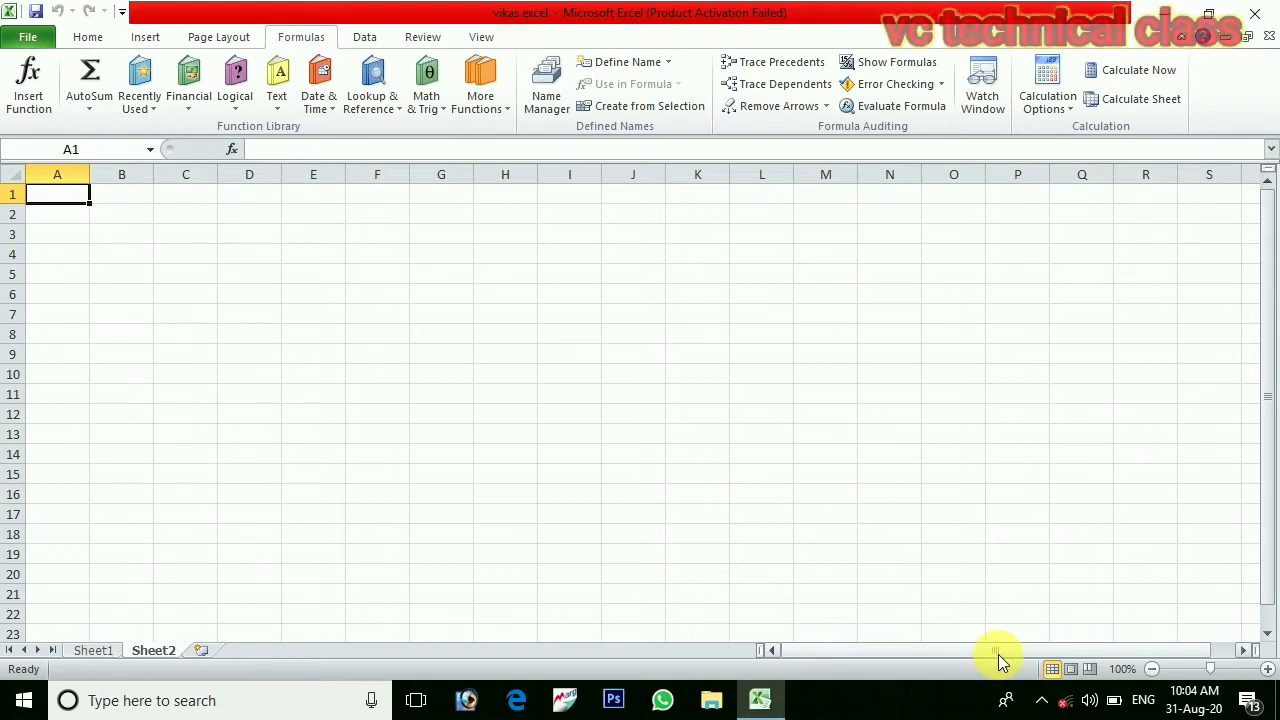
pyautogui.moveTo(1000, 660); pyautogui.dragTo(850, 697)
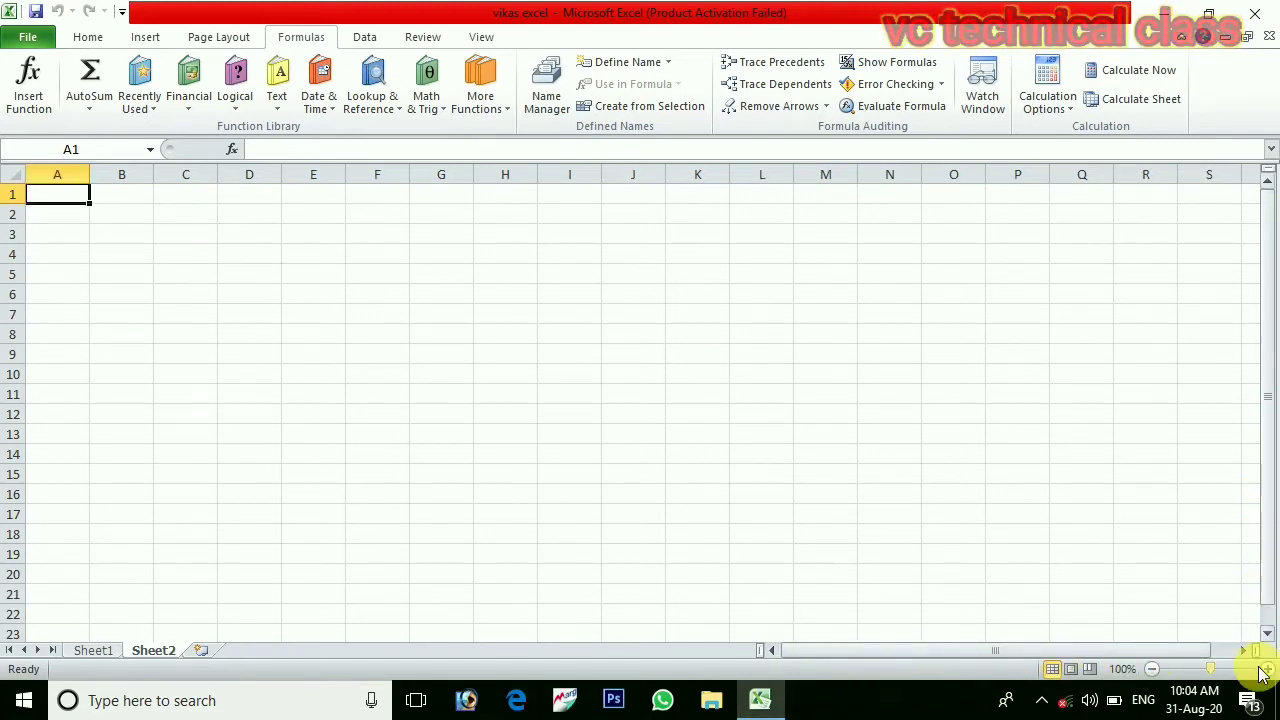
pyautogui.click(1266, 633)
pyautogui.click(1266, 633)
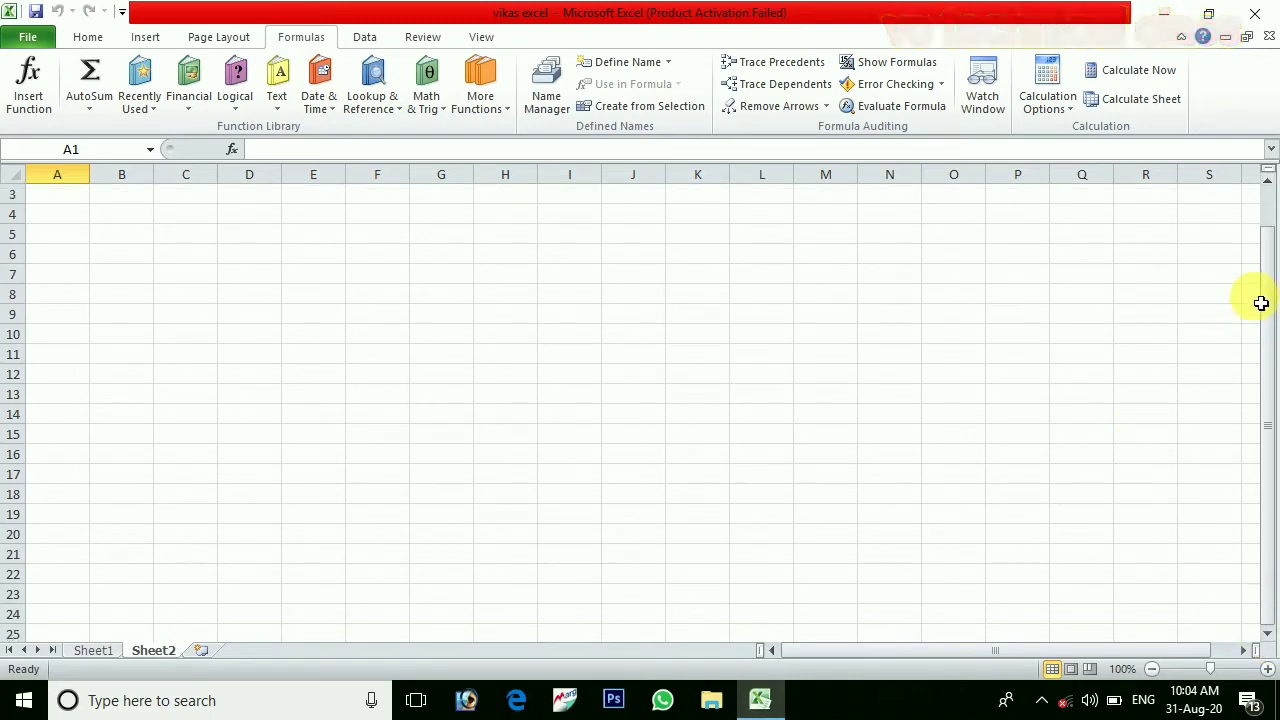
pyautogui.click(1267, 183)
pyautogui.click(1267, 183)
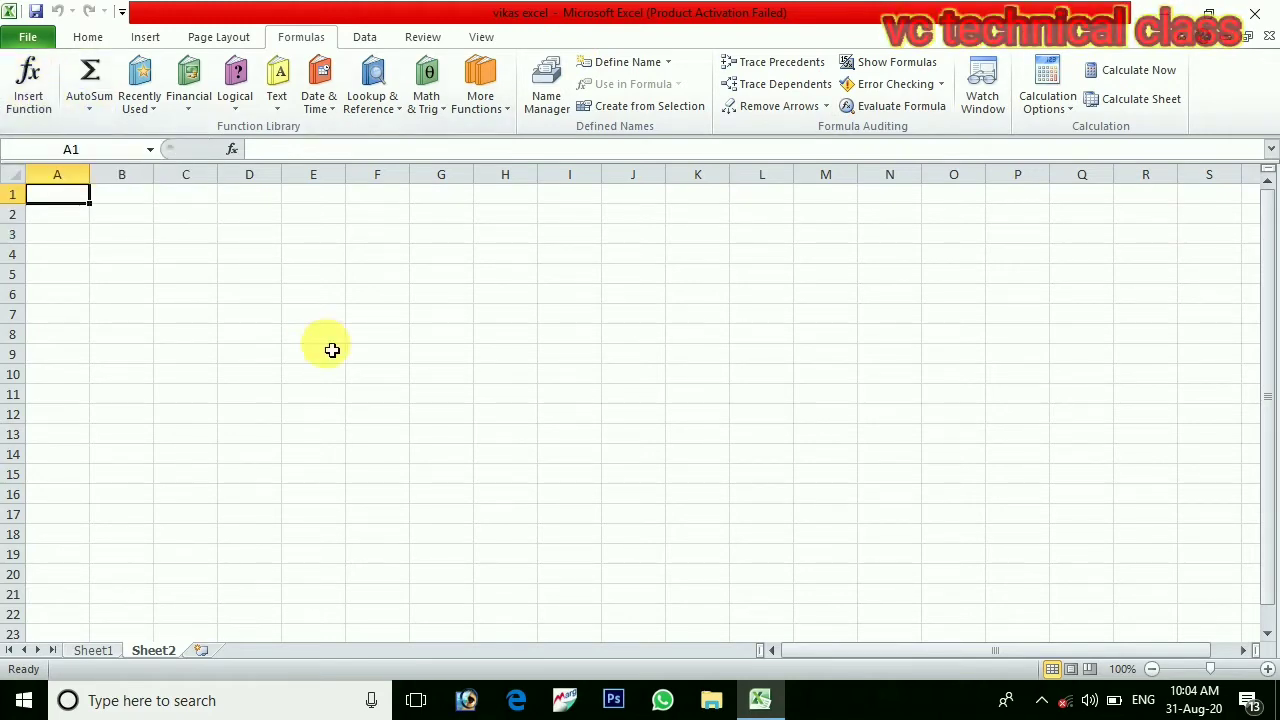
# Enter the numbers 10 and 20 in cells E4 and E5 of the new sheet.
pyautogui.click(302, 257)
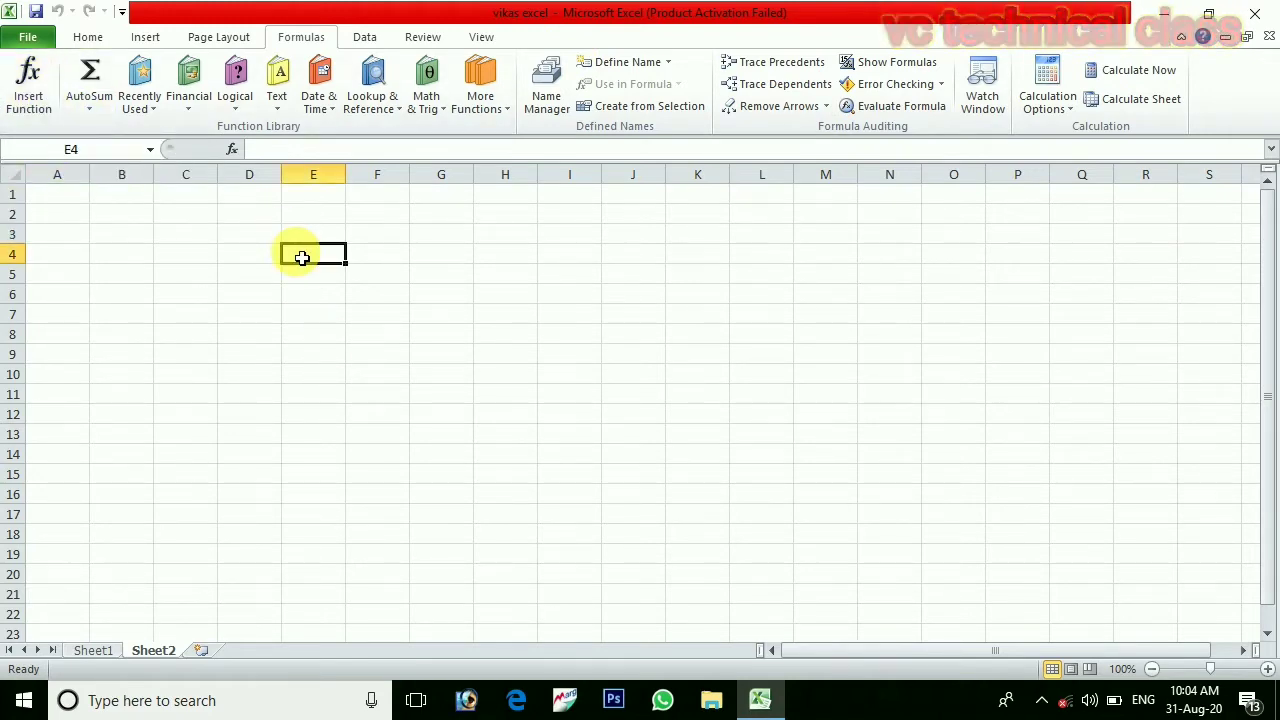
pyautogui.write('10')
pyautogui.press('Return')
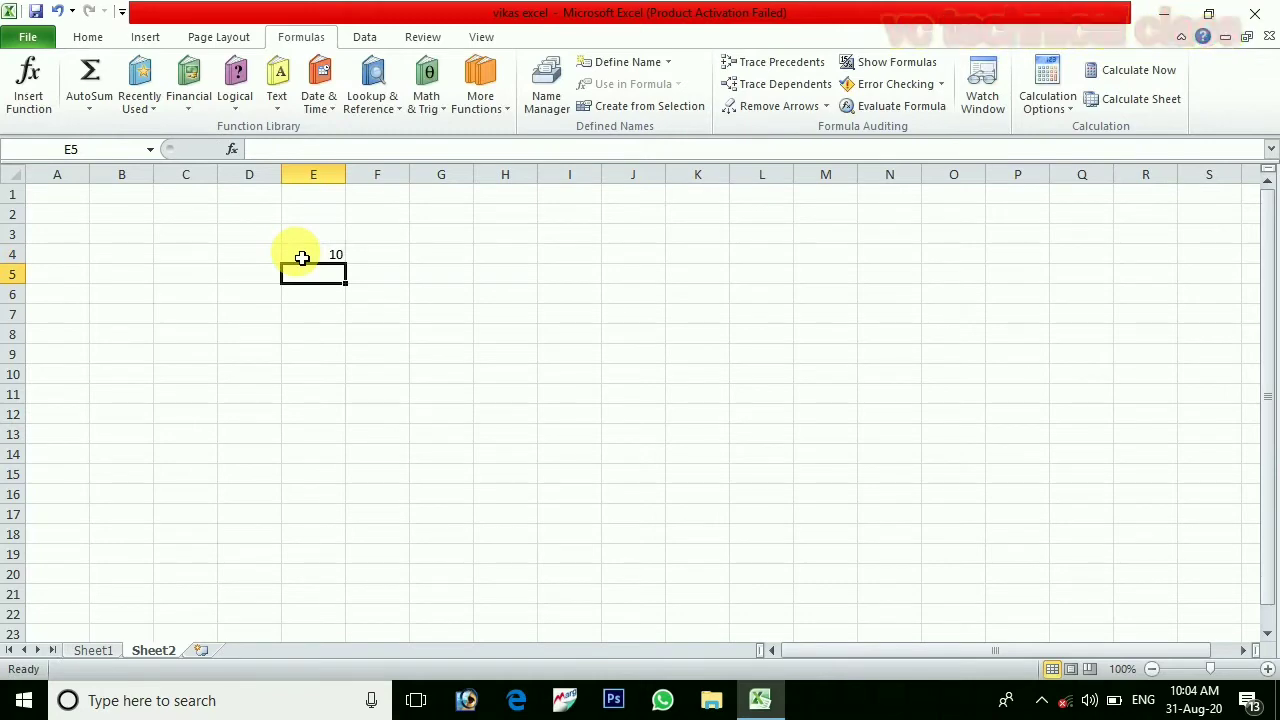
pyautogui.write('20')
pyautogui.press('Return')
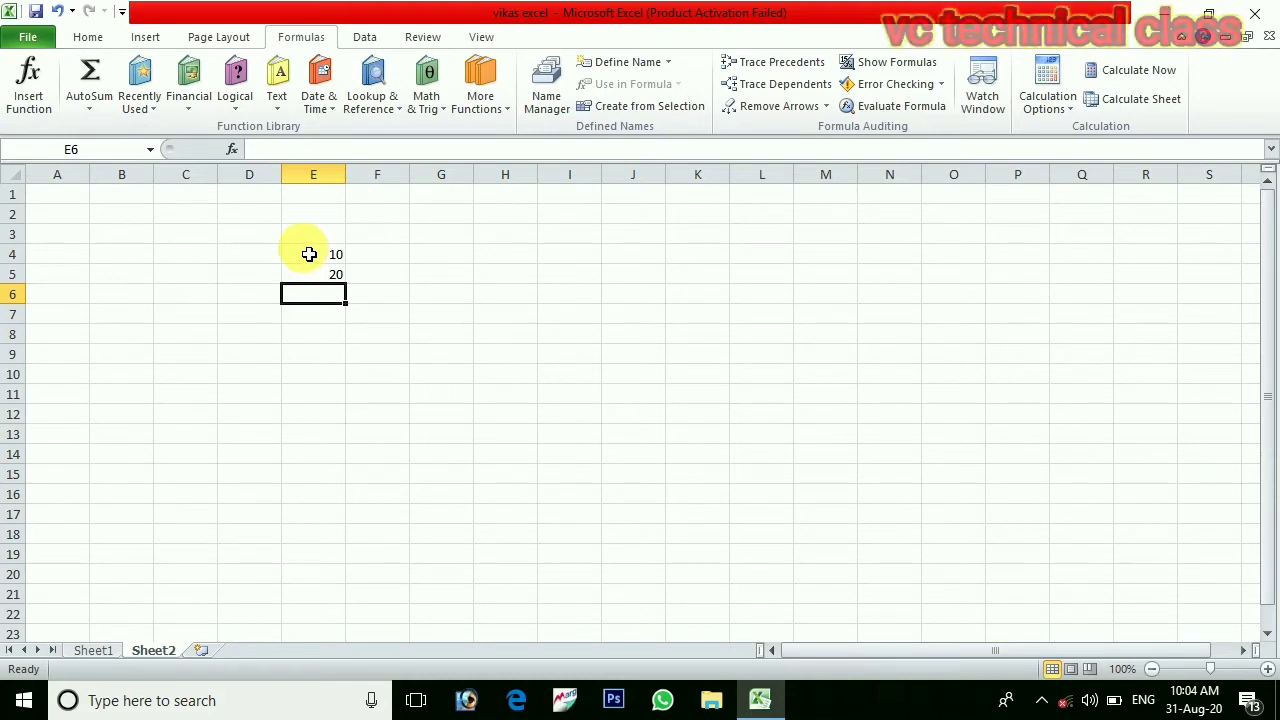
# Try to build a SUM formula in cell E6 that adds the two numbers in E4 and E5.
pyautogui.click(24, 83)
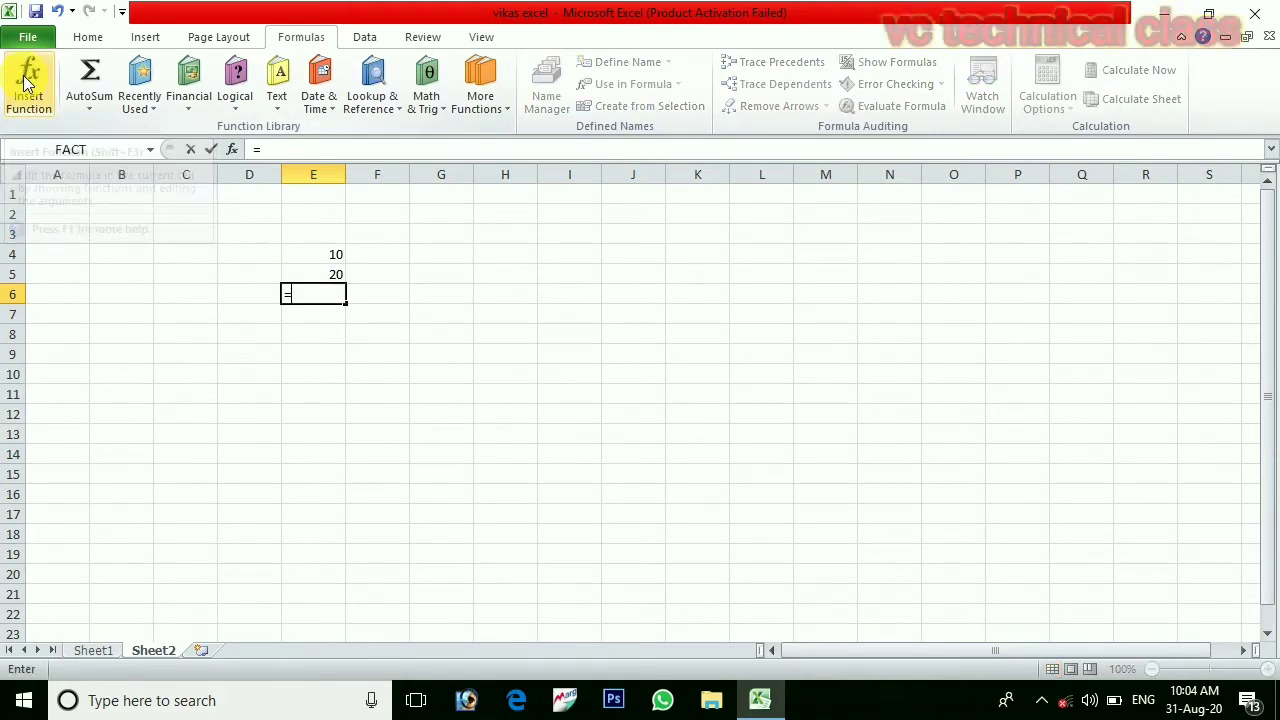
pyautogui.write('sum')
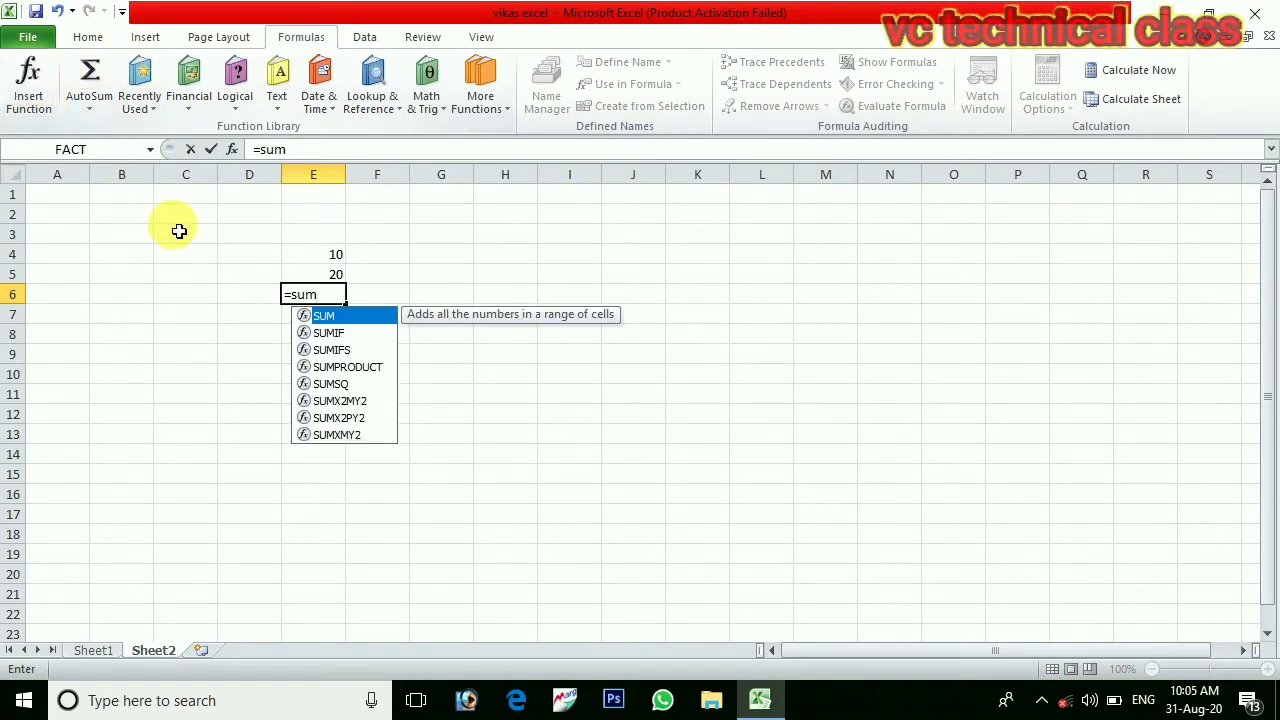
pyautogui.click(310, 252)
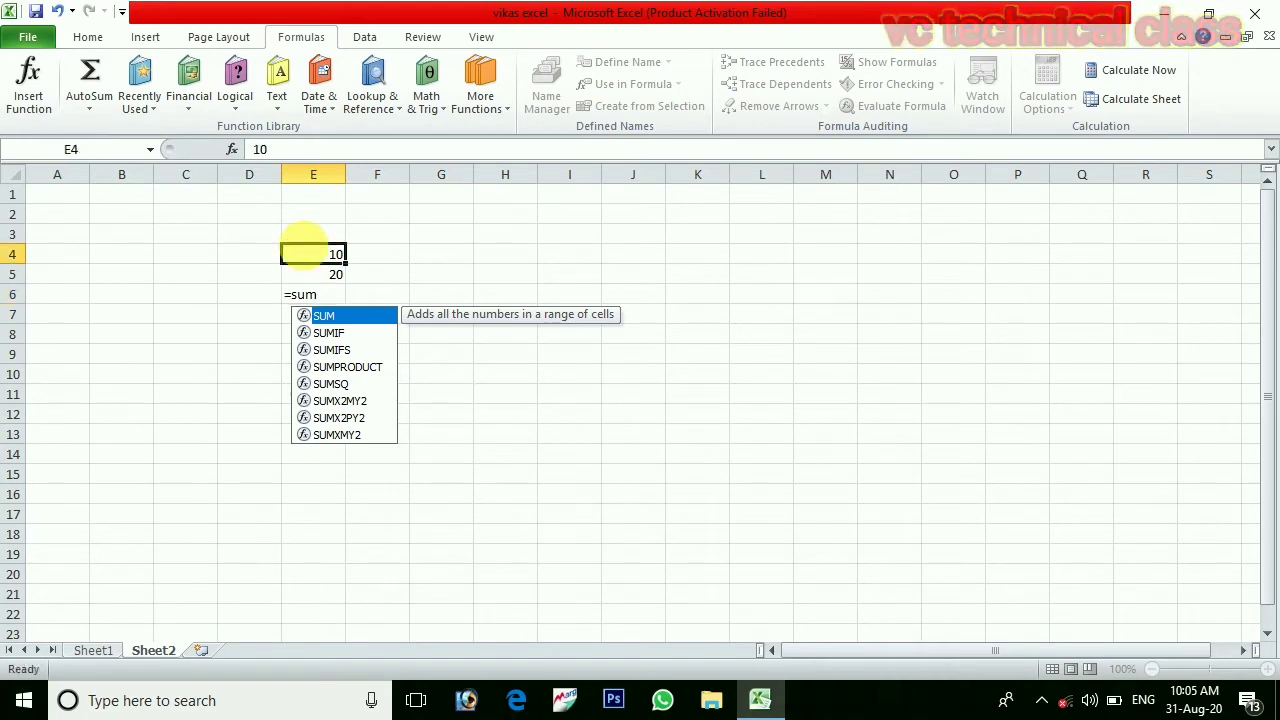
pyautogui.moveTo(309, 246); pyautogui.dragTo(313, 275)
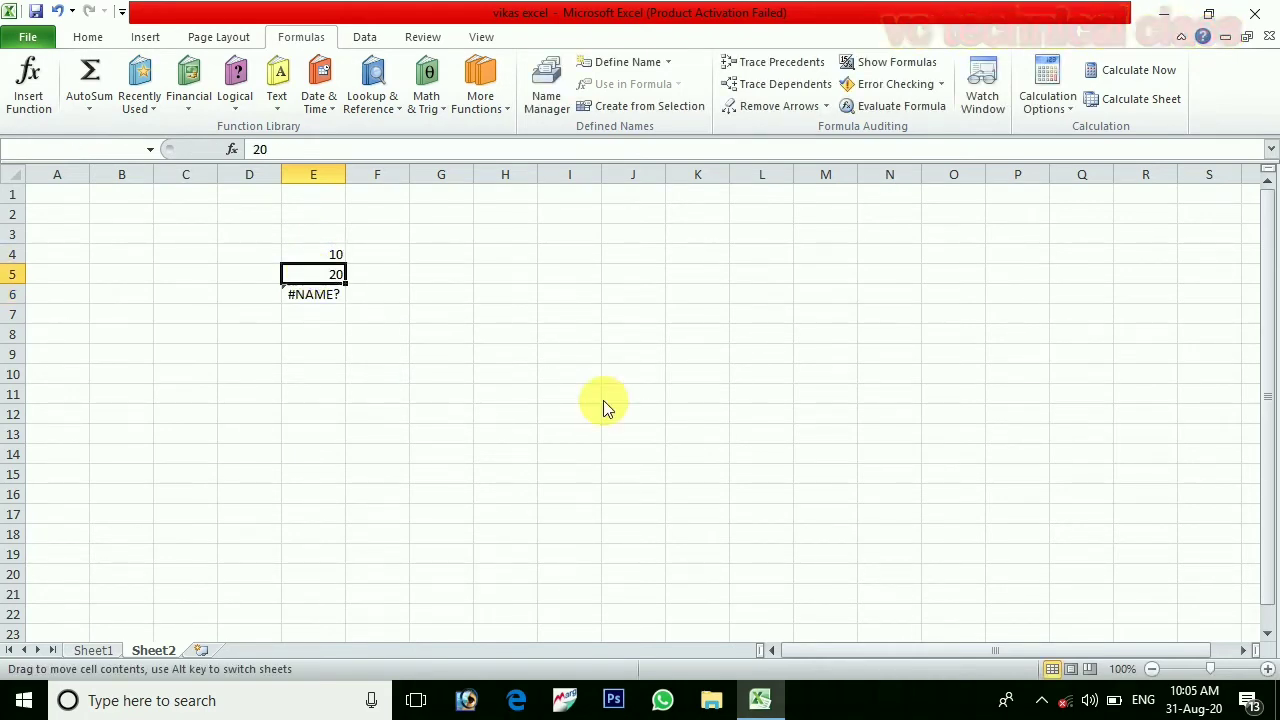
pyautogui.click(602, 401)
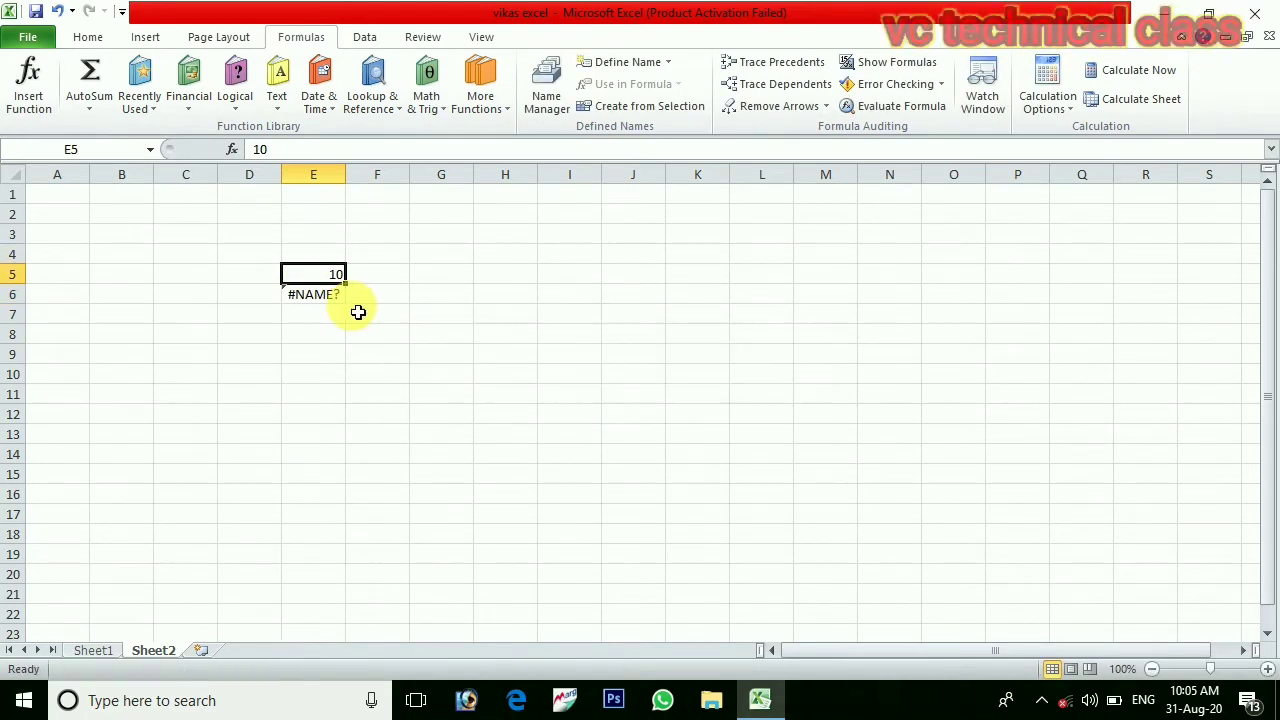
# Clear the contents of the range D3:F8, including the leftover number and the faulty formula.
pyautogui.click(385, 312)
pyautogui.click(514, 281)
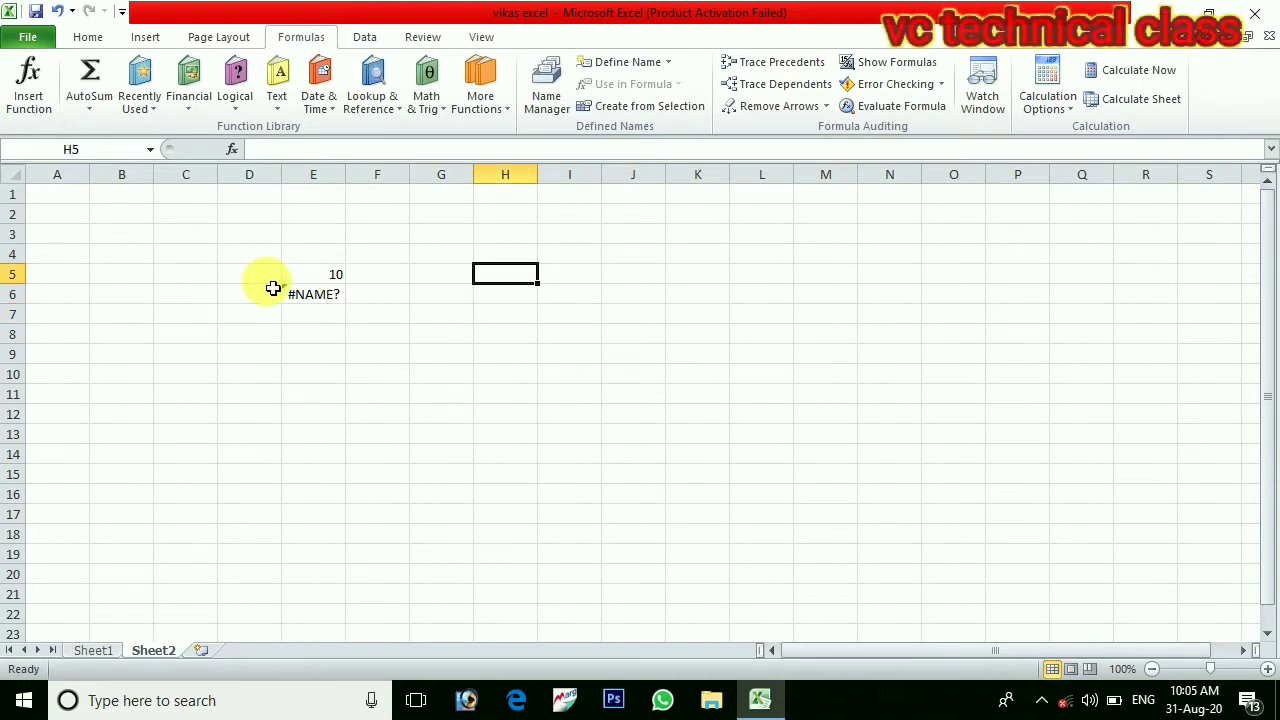
pyautogui.moveTo(320, 297); pyautogui.dragTo(362, 312)
pyautogui.moveTo(245, 238); pyautogui.dragTo(364, 343)
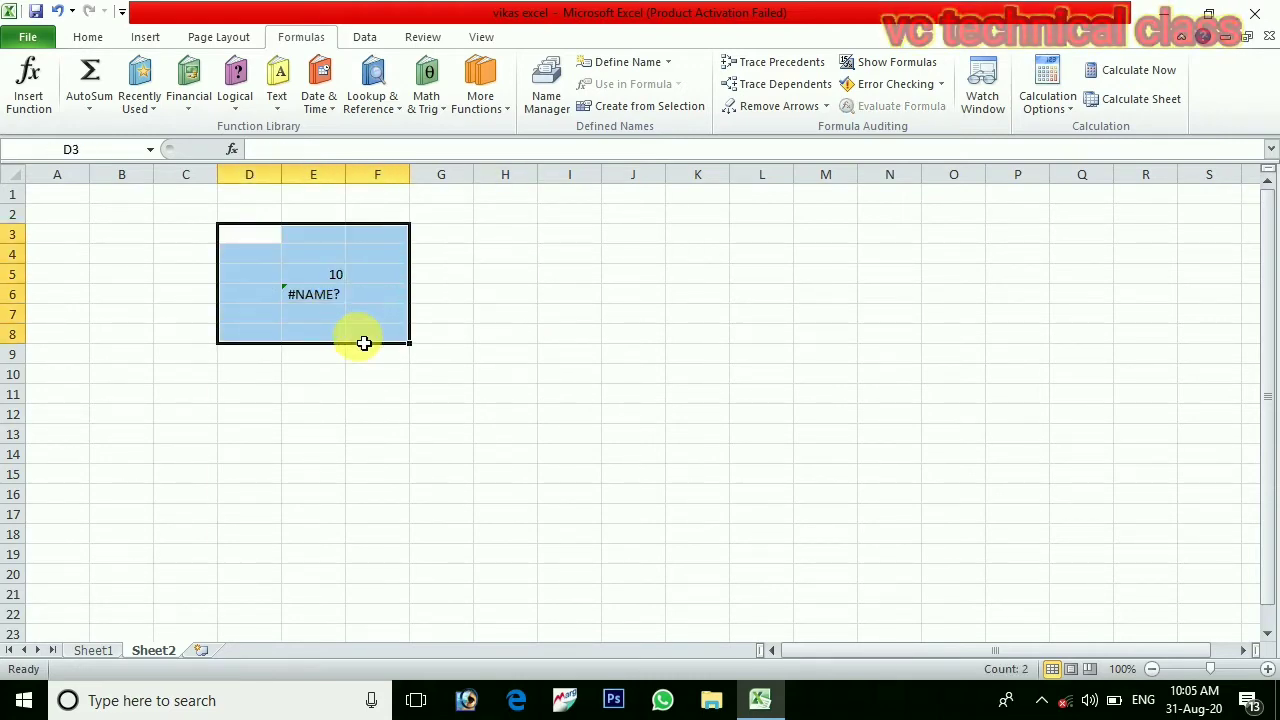
pyautogui.press('Delete')
pyautogui.click(492, 300)
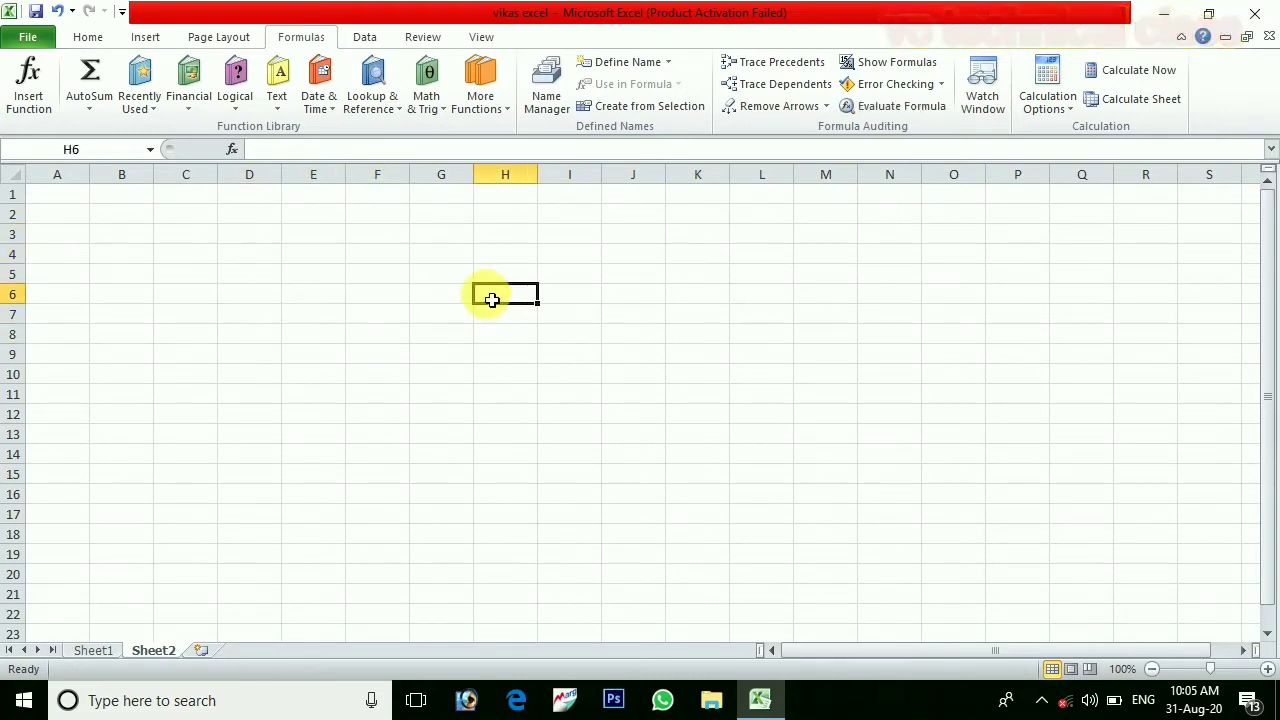
pyautogui.click(324, 238)
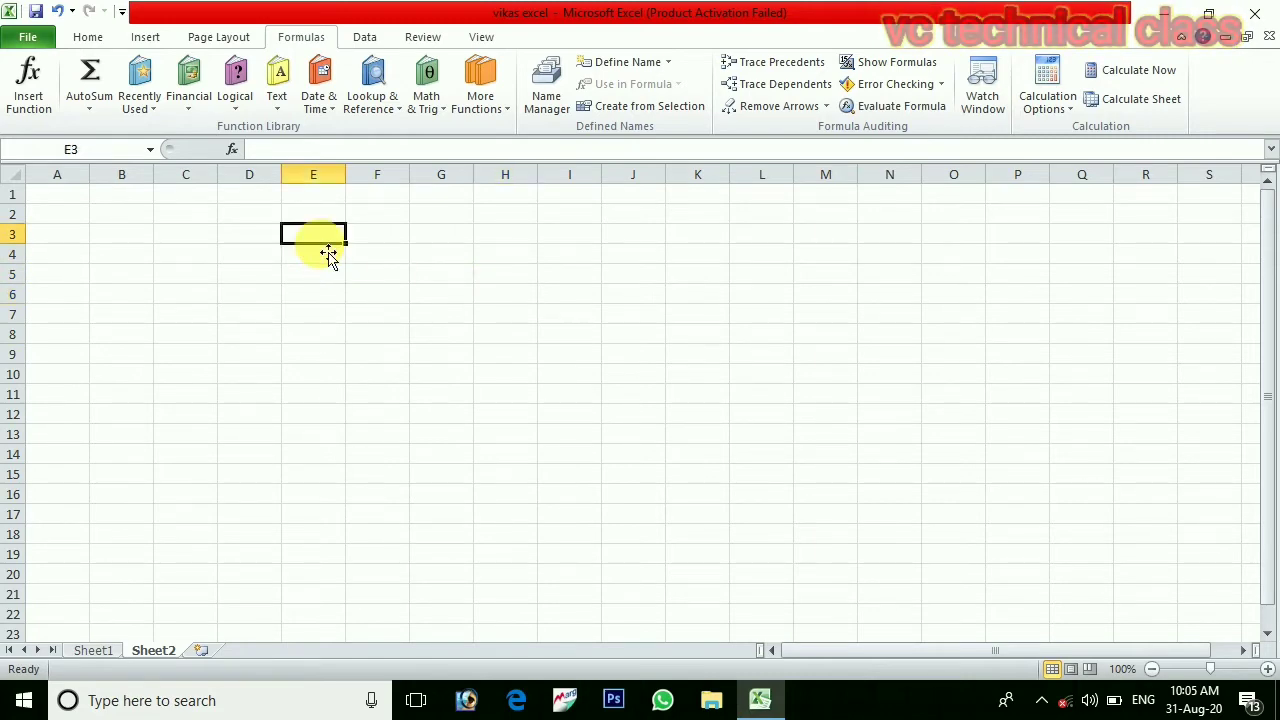
pyautogui.click(22, 97)
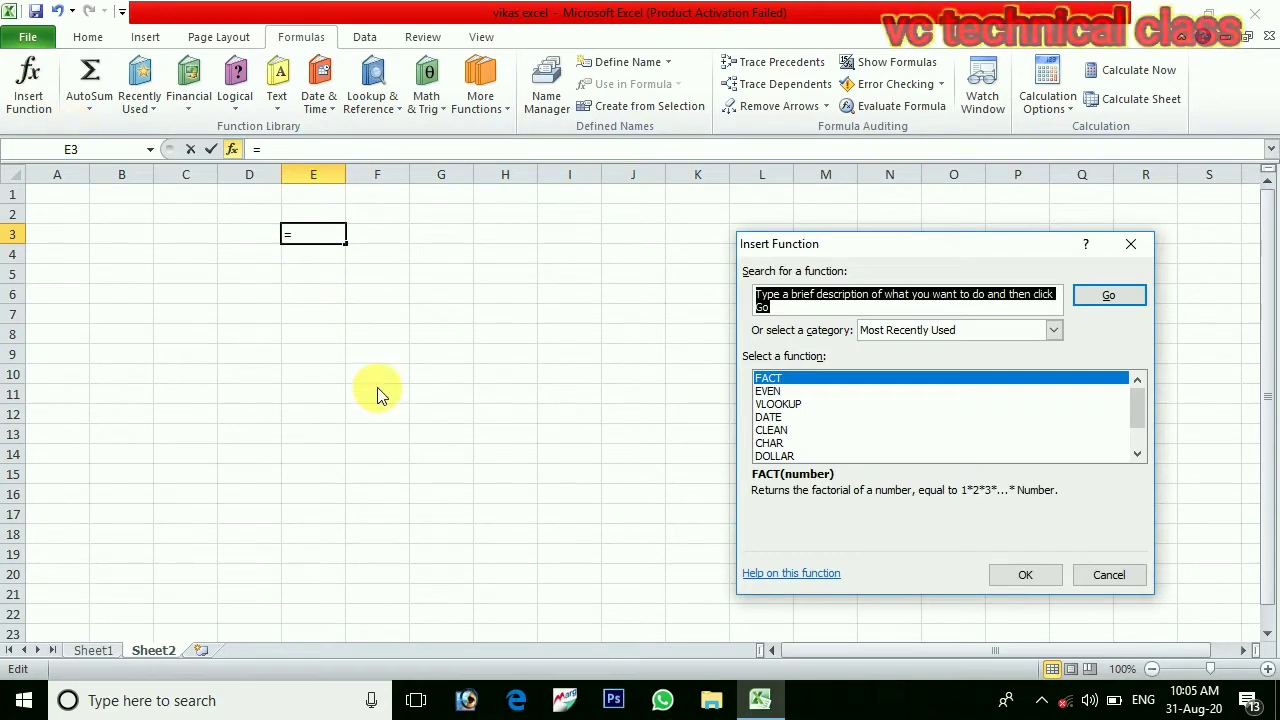
pyautogui.click(1133, 245)
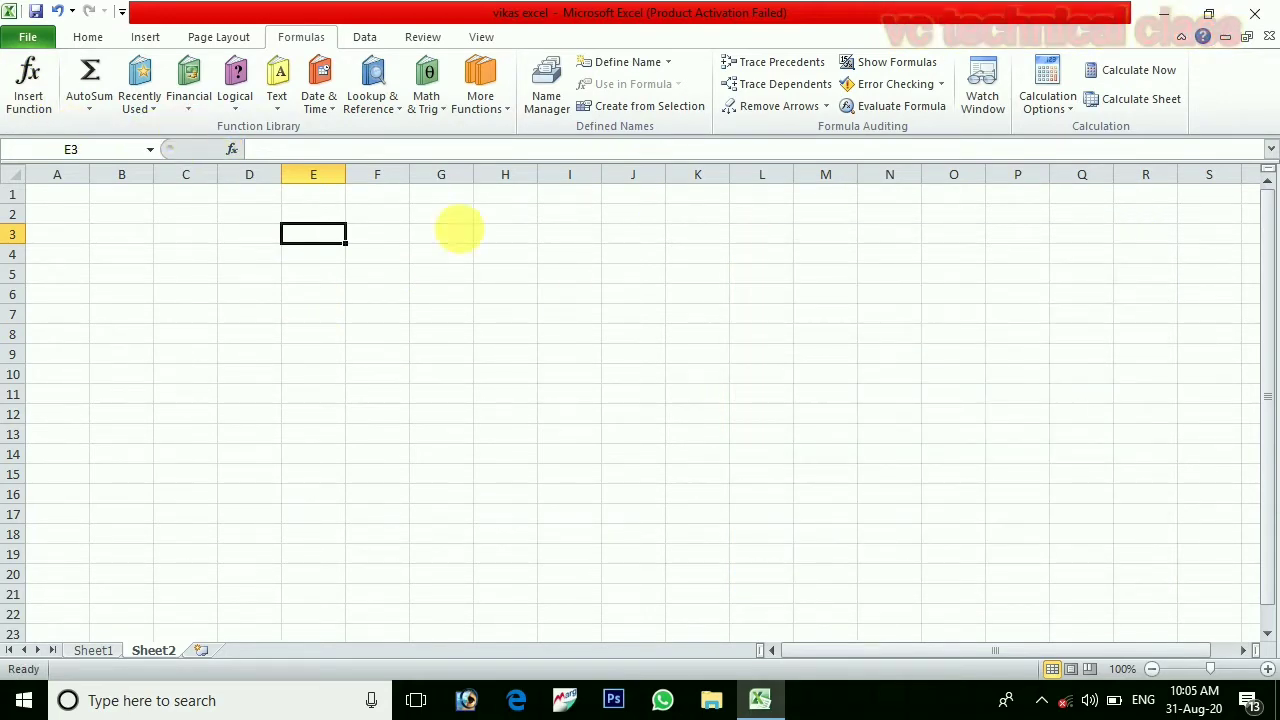
# Examine the functions offered by Insert Function for cell G5, first the most recently used ones and those in the All category.
pyautogui.click(443, 275)
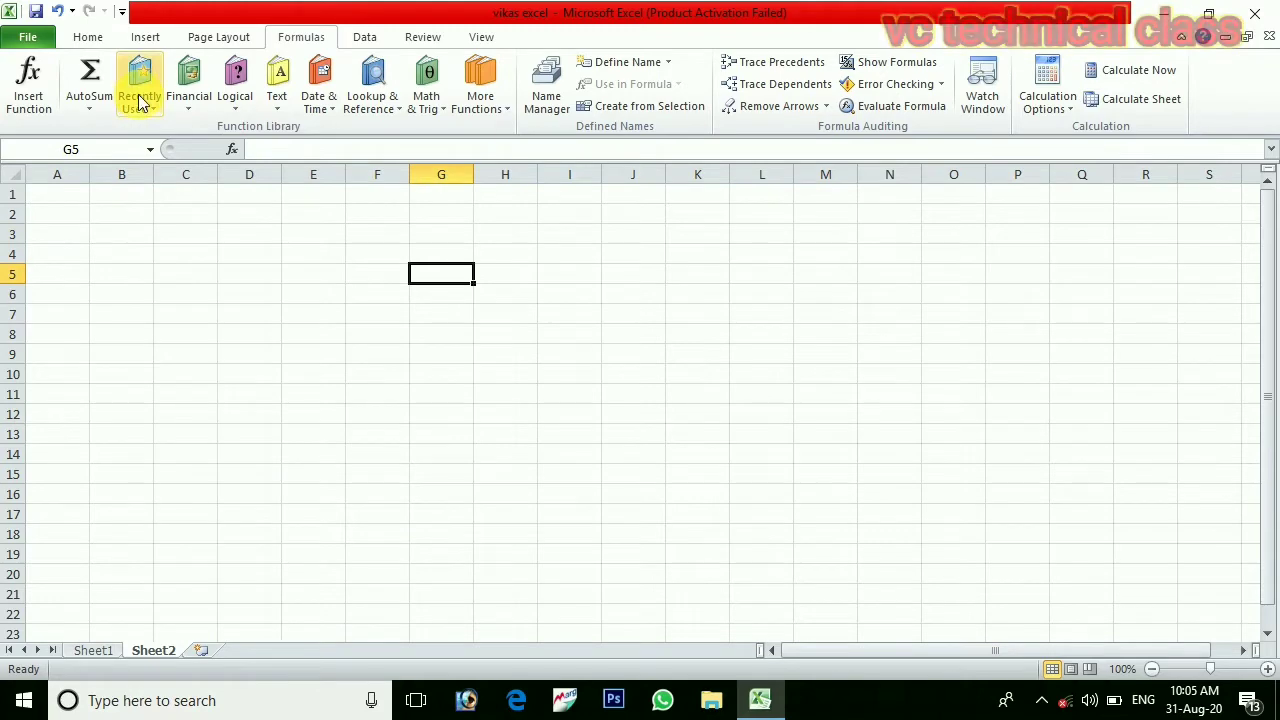
pyautogui.click(50, 98)
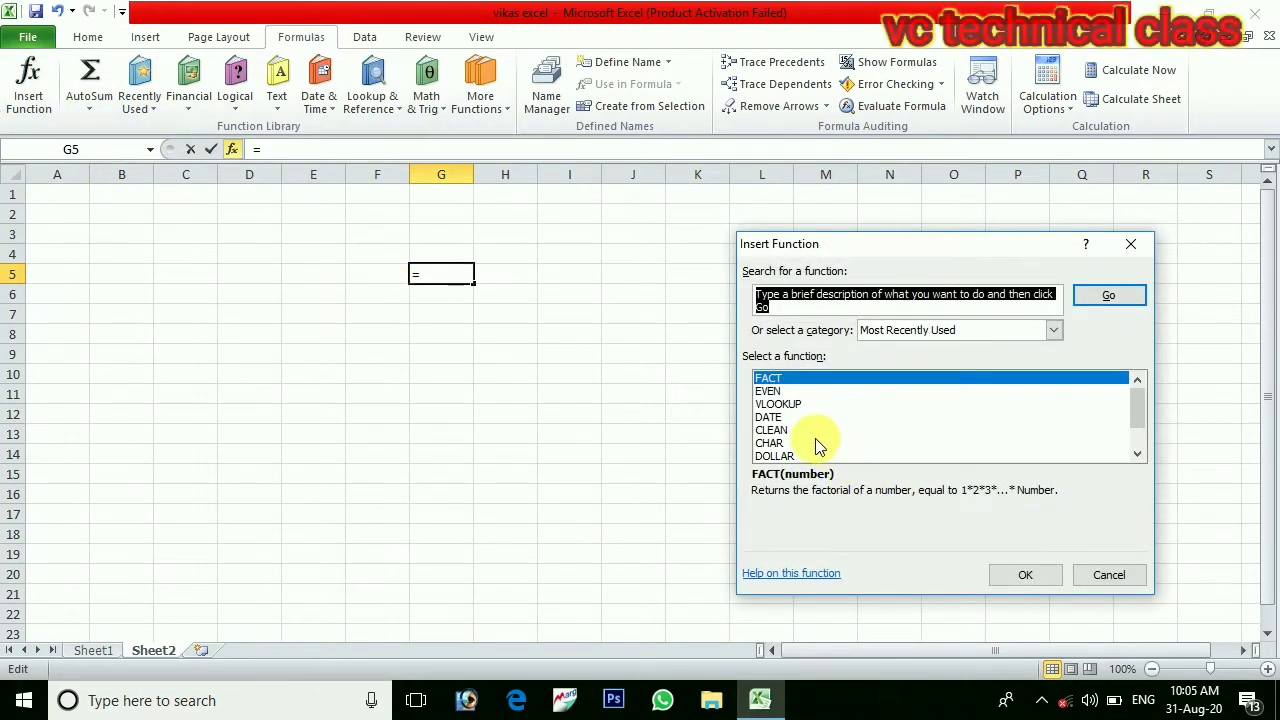
pyautogui.click(1137, 454)
pyautogui.doubleClick(1137, 454)
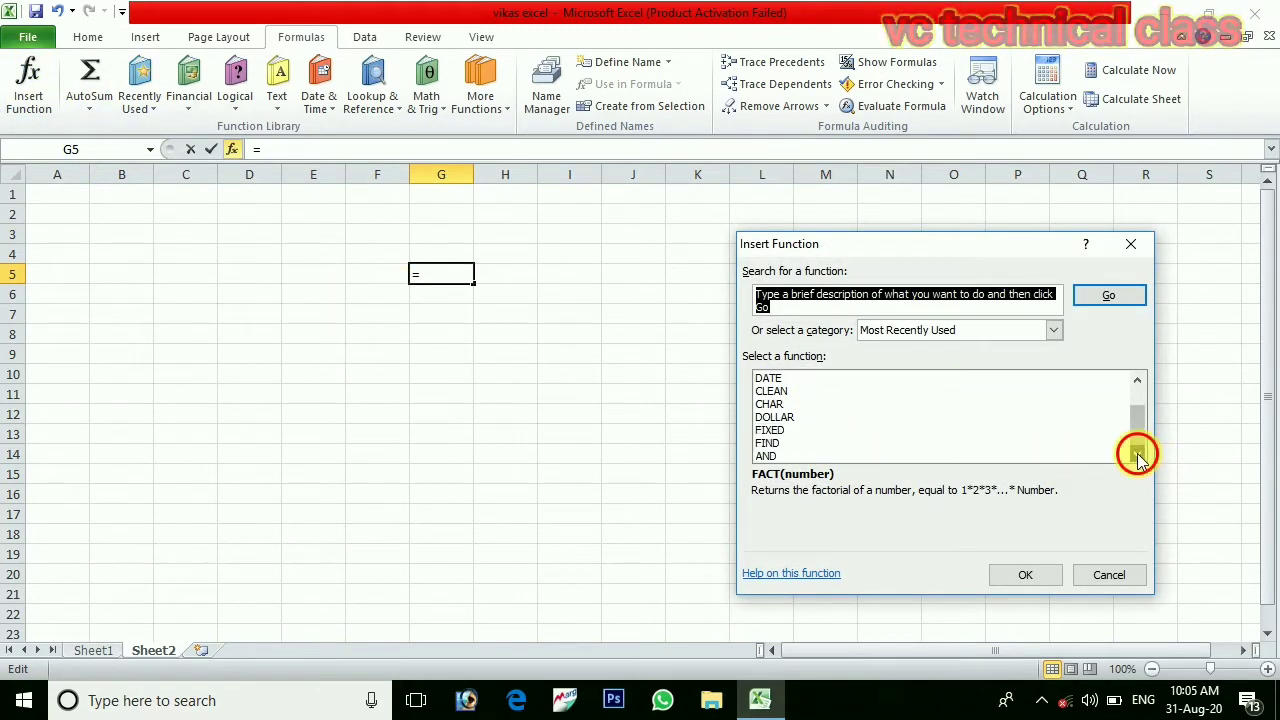
pyautogui.click(1054, 329)
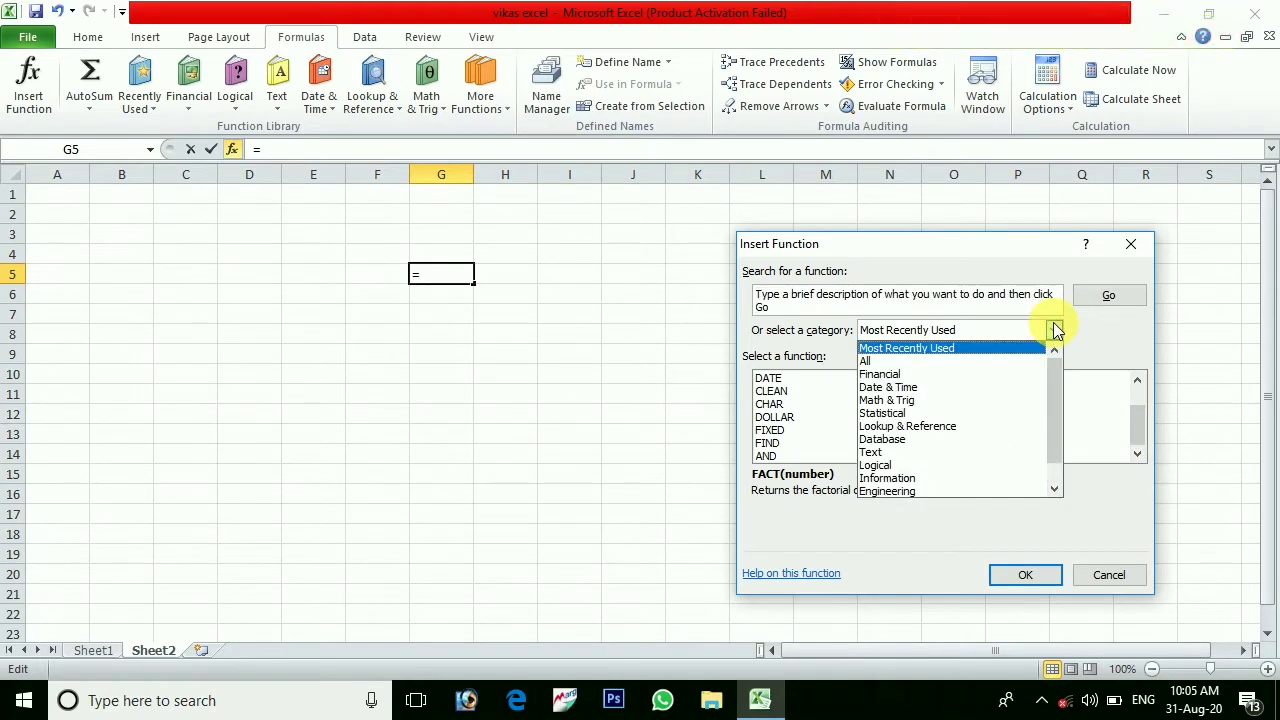
pyautogui.click(941, 361)
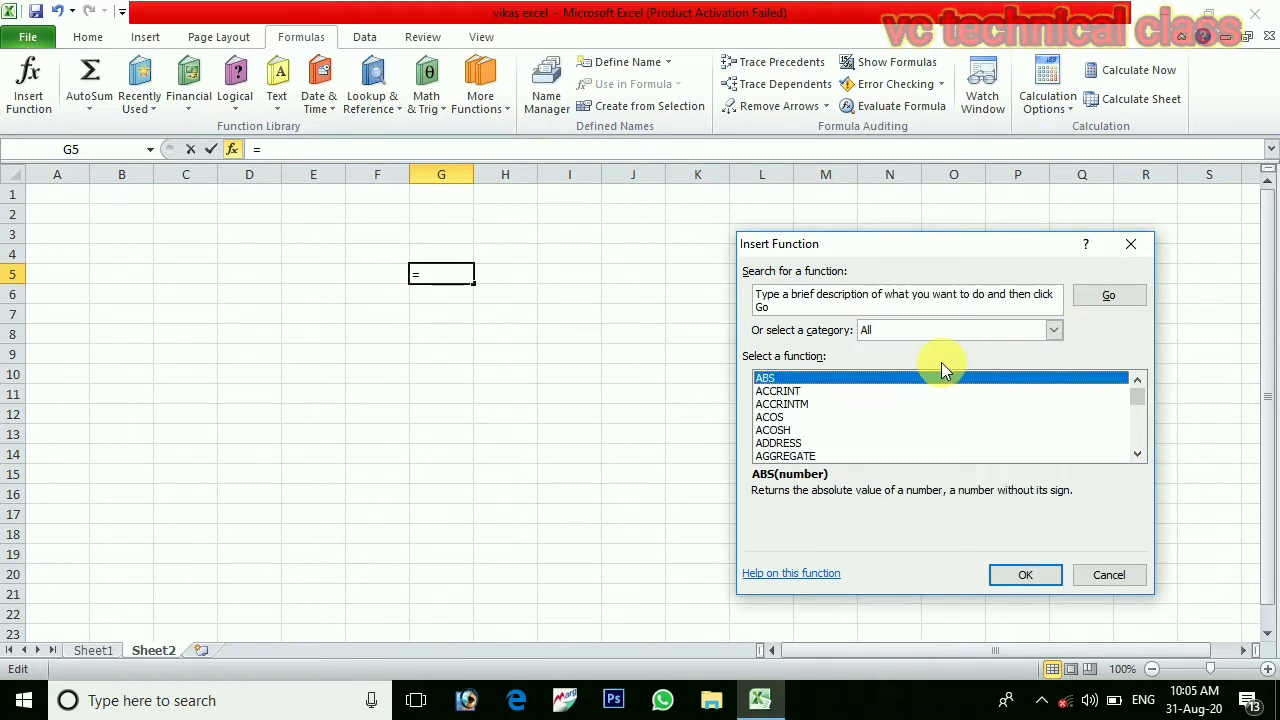
pyautogui.click(1138, 455)
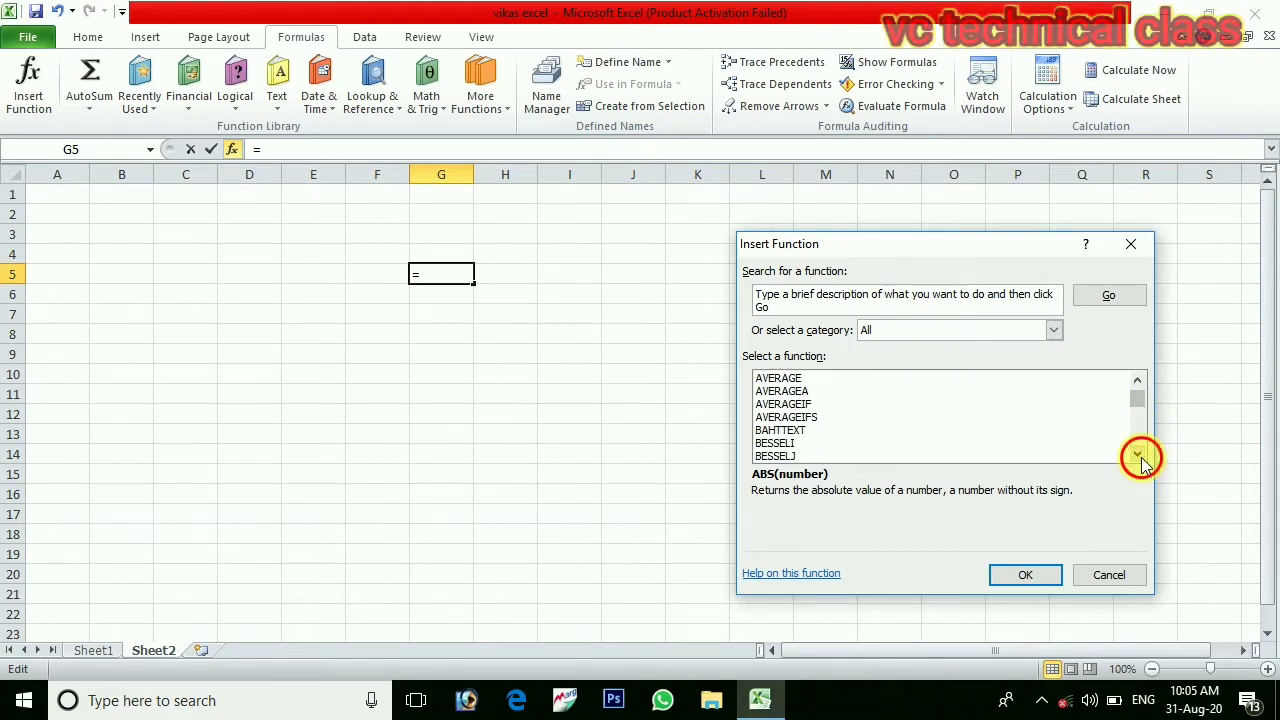
pyautogui.click(1132, 244)
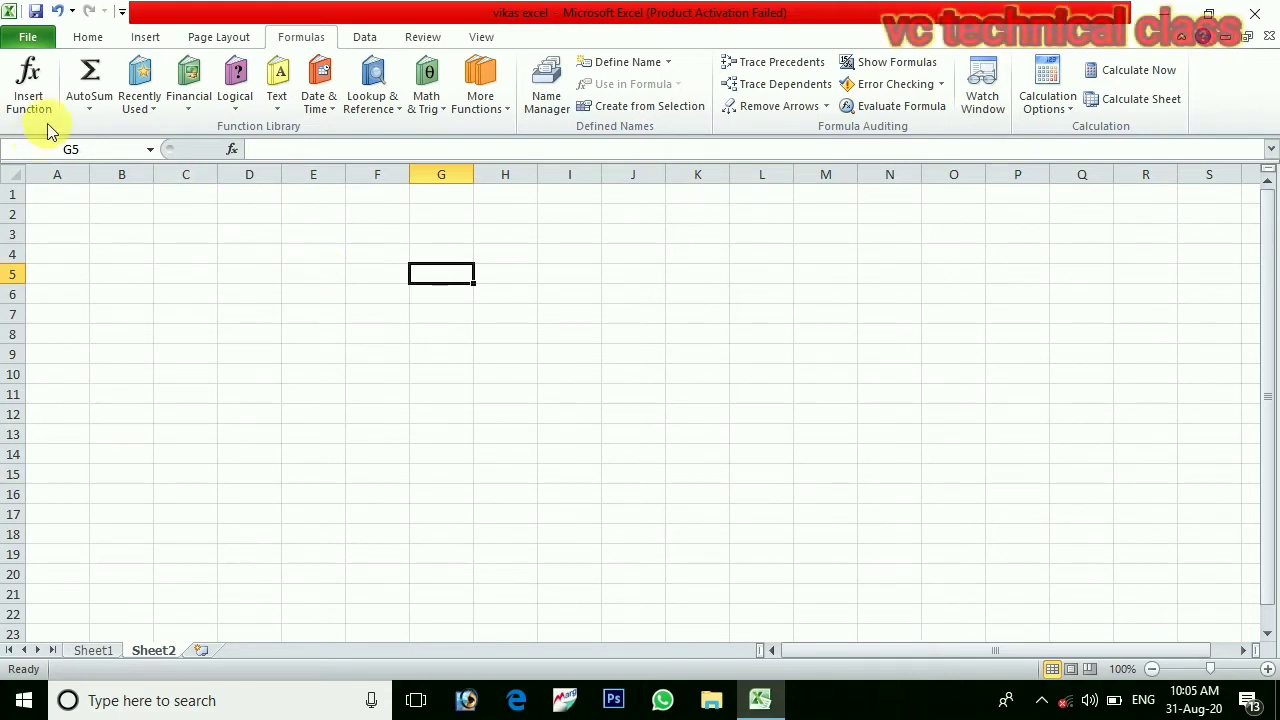
# Enter the numbers 10, 20 and 30 in cells H5, H6 and H7.
pyautogui.click(508, 279)
pyautogui.write('10')
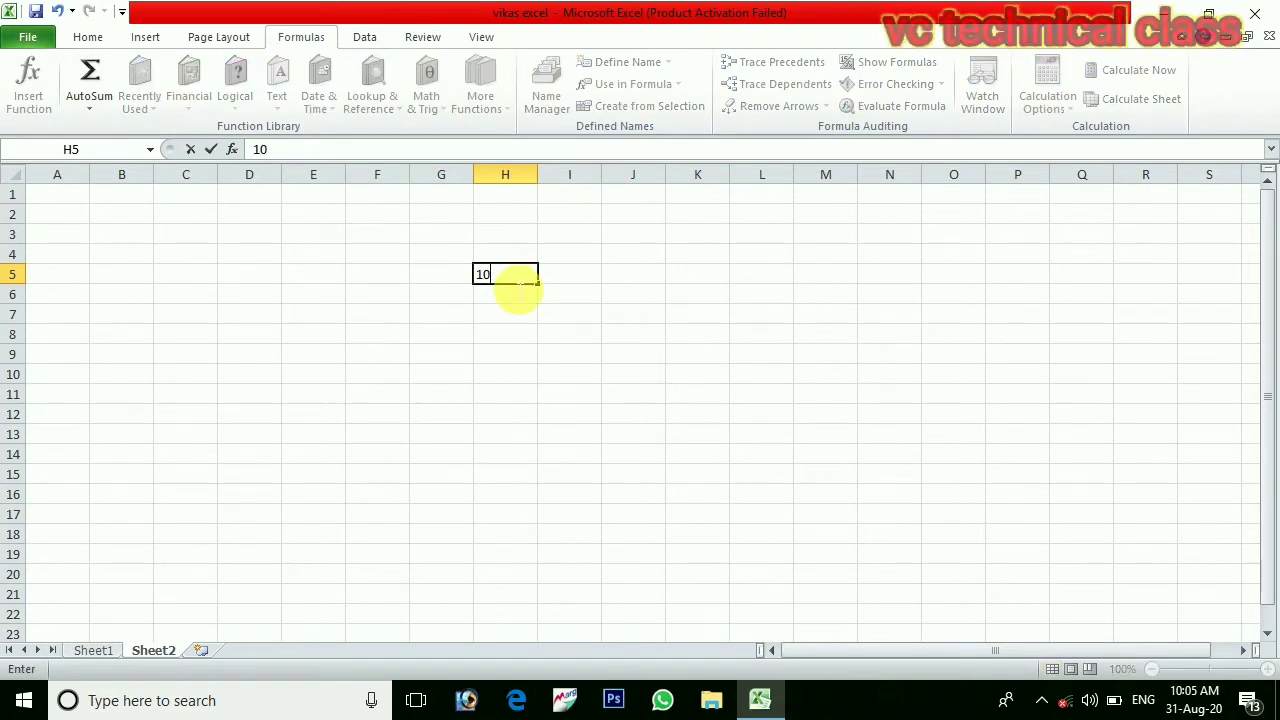
pyautogui.press('Return')
pyautogui.write('2')
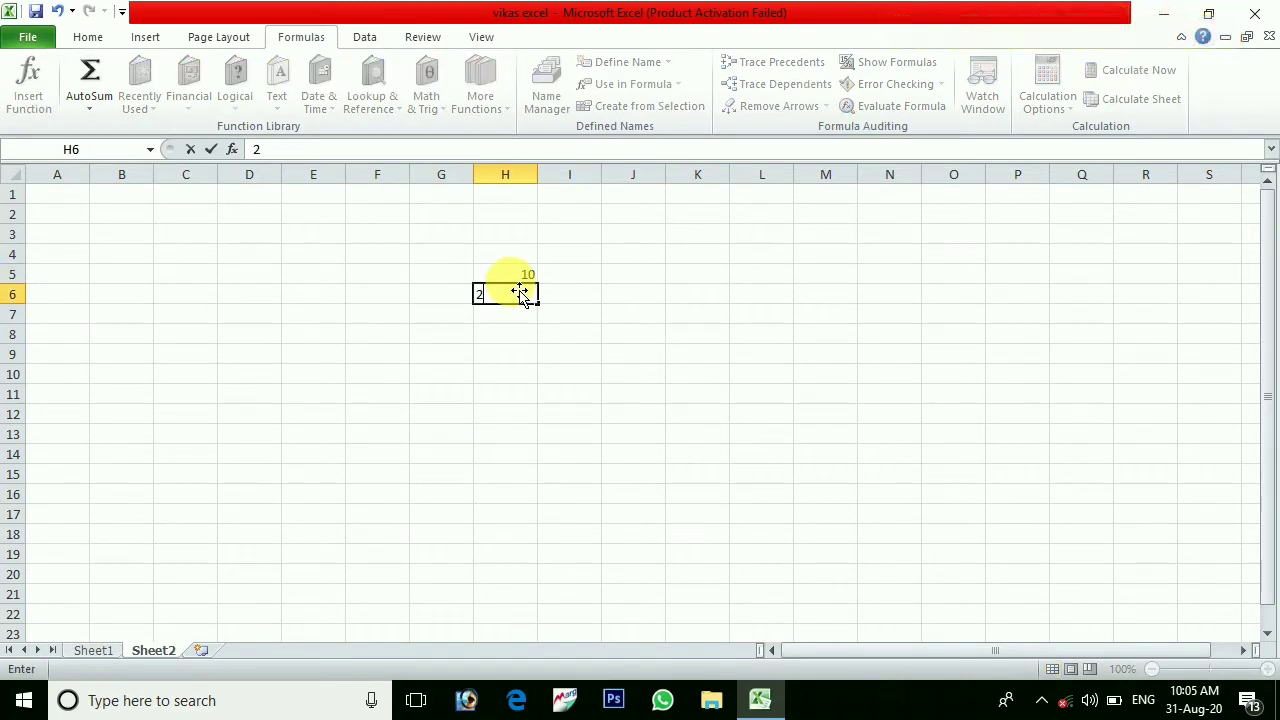
pyautogui.write('0')
pyautogui.press('Return')
pyautogui.write('30')
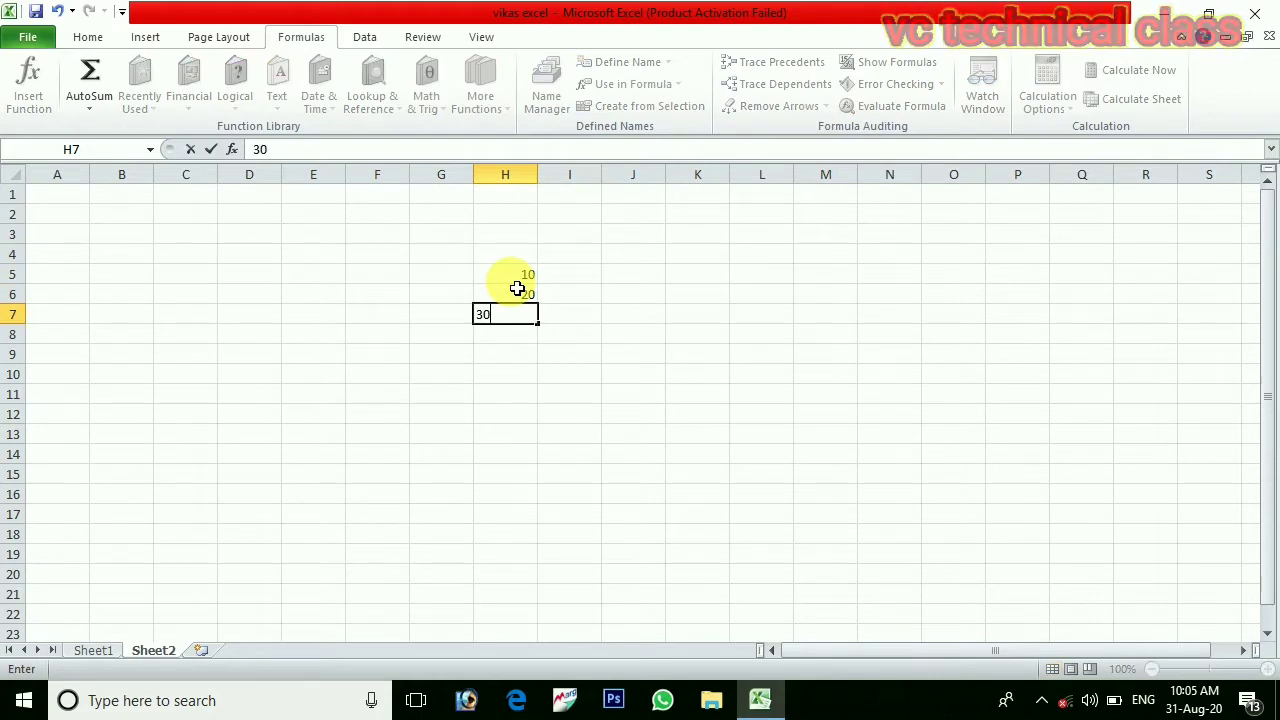
pyautogui.press('Return')
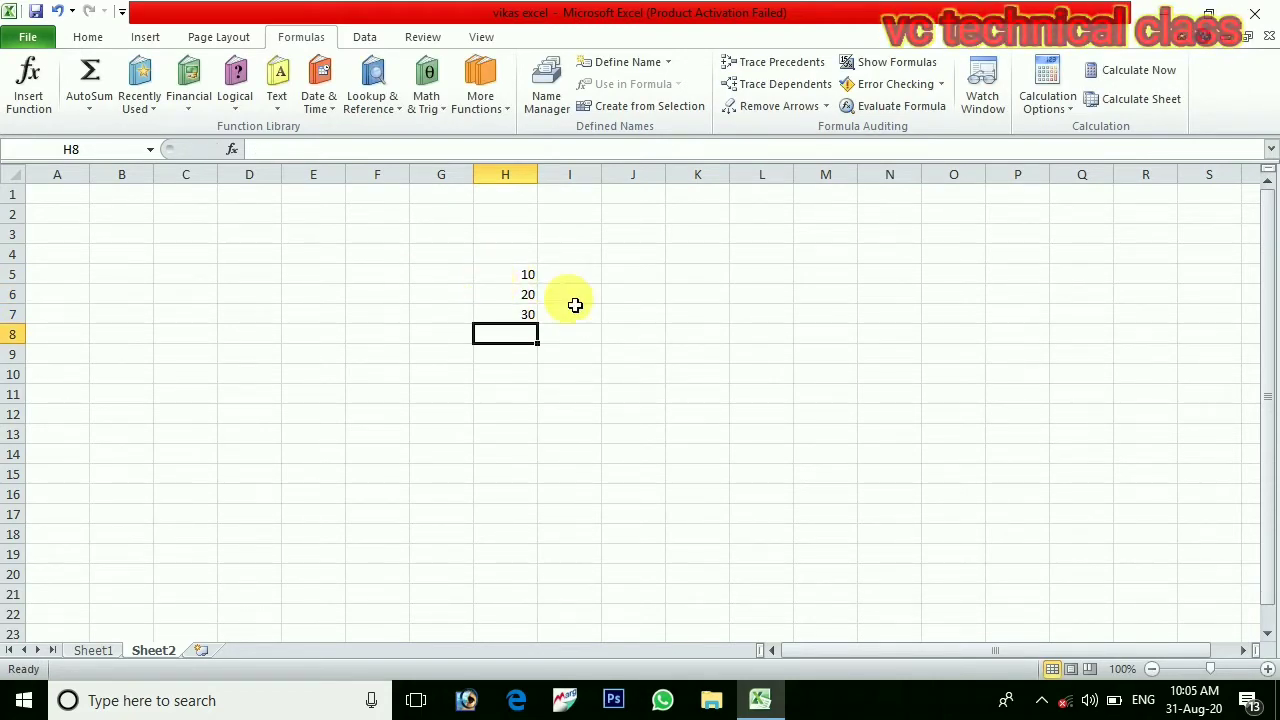
# Search Insert Function for "sum" and insert the SUM function in cell H8 for the range H5:H7.
pyautogui.click(30, 88)
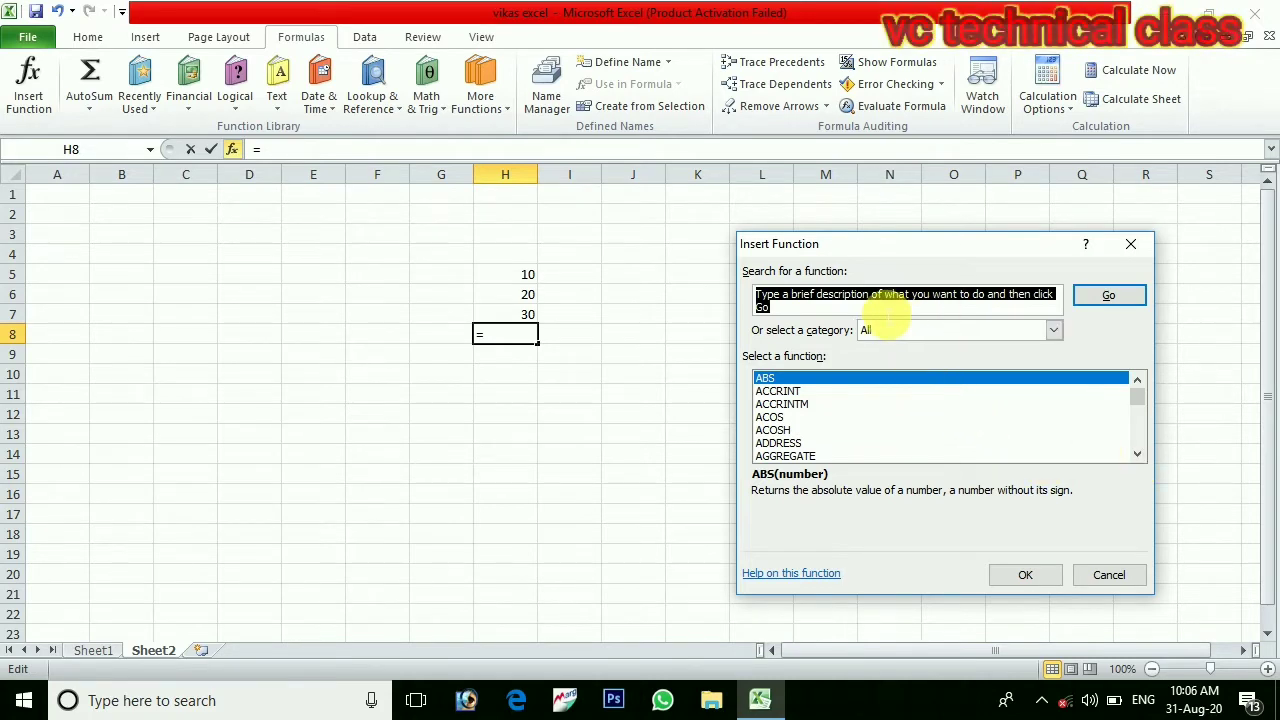
pyautogui.click(888, 312)
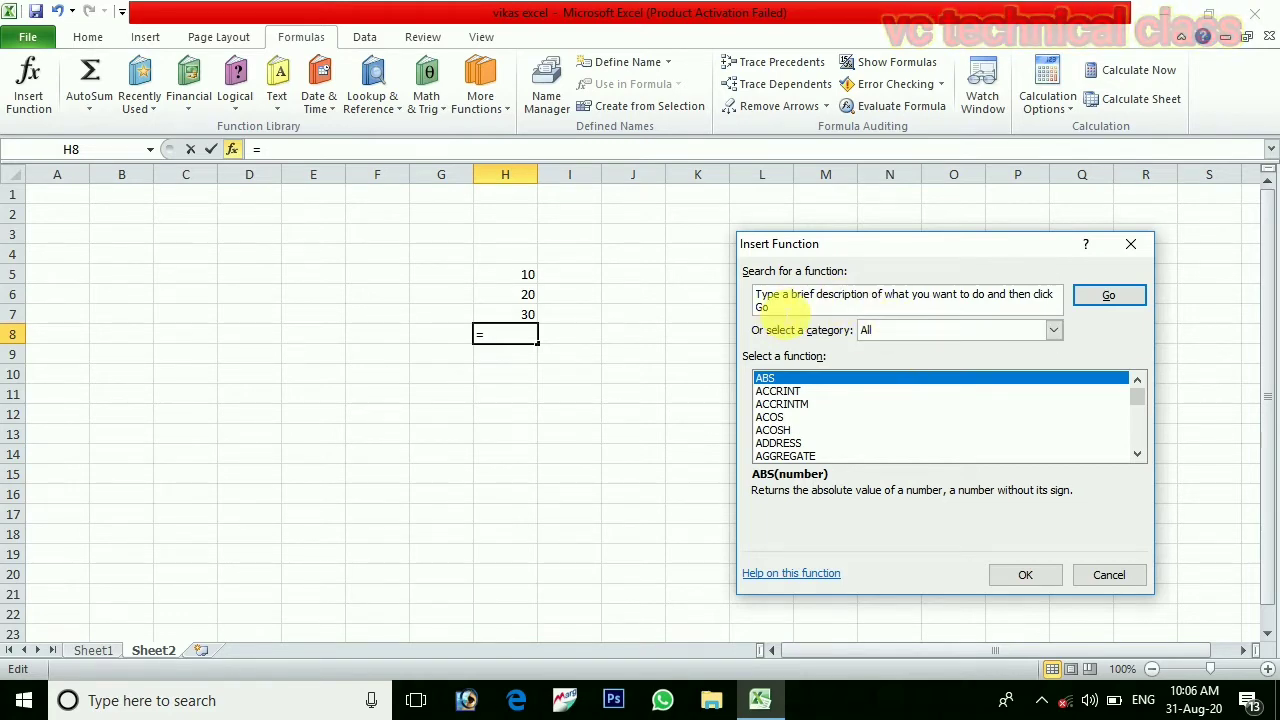
pyautogui.press('BackSpace')
pyautogui.press('BackSpace')
pyautogui.press('BackSpace')
pyautogui.press('BackSpace')
pyautogui.press('BackSpace')
pyautogui.press('BackSpace')
pyautogui.press('BackSpace')
pyautogui.press('BackSpace')
pyautogui.press('BackSpace')
pyautogui.press('BackSpace')
pyautogui.press('BackSpace')
pyautogui.press('BackSpace')
pyautogui.press('BackSpace')
pyautogui.press('BackSpace')
pyautogui.press('BackSpace')
pyautogui.press('BackSpace')
pyautogui.press('BackSpace')
pyautogui.press('BackSpace')
pyautogui.press('BackSpace')
pyautogui.press('BackSpace')
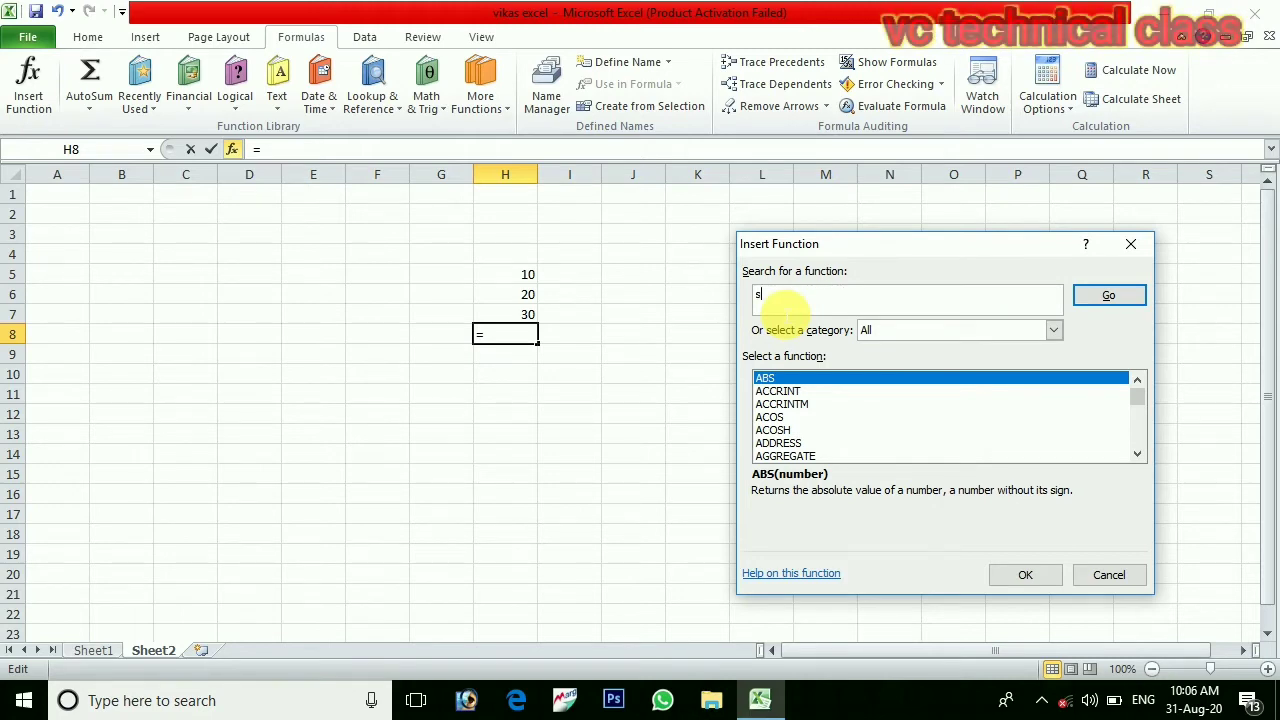
pyautogui.write('sum')
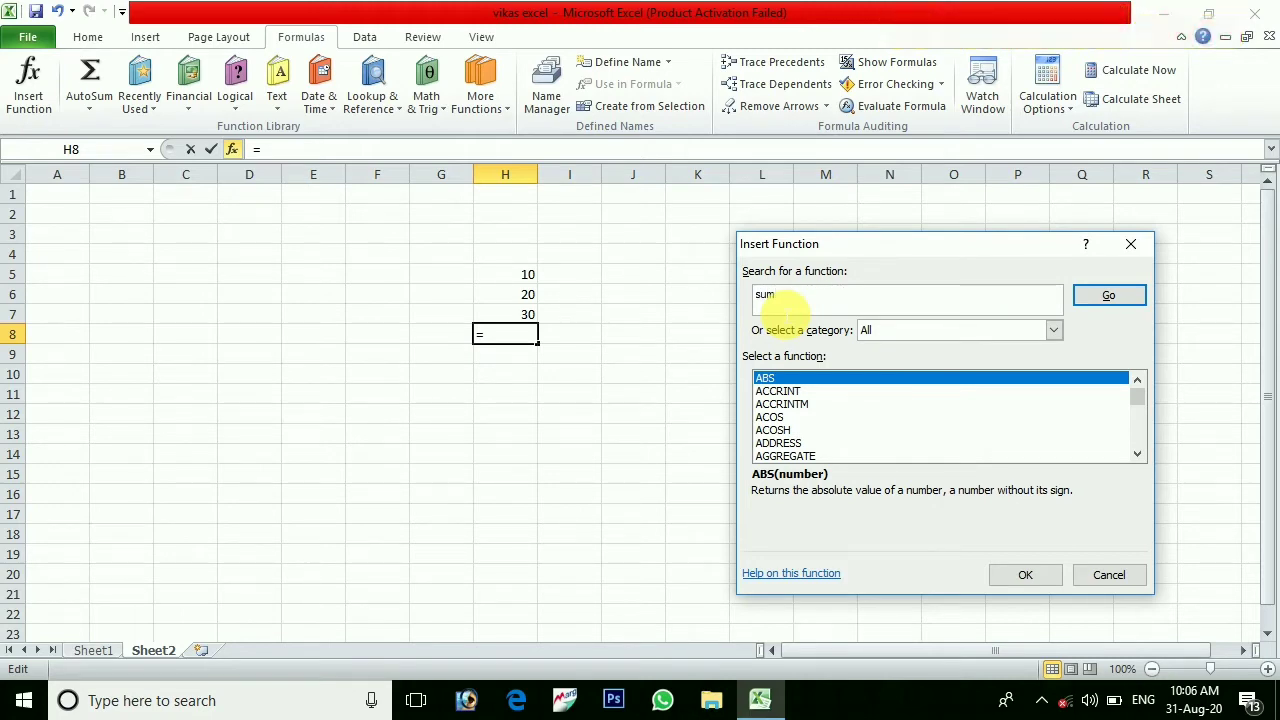
pyautogui.click(1090, 296)
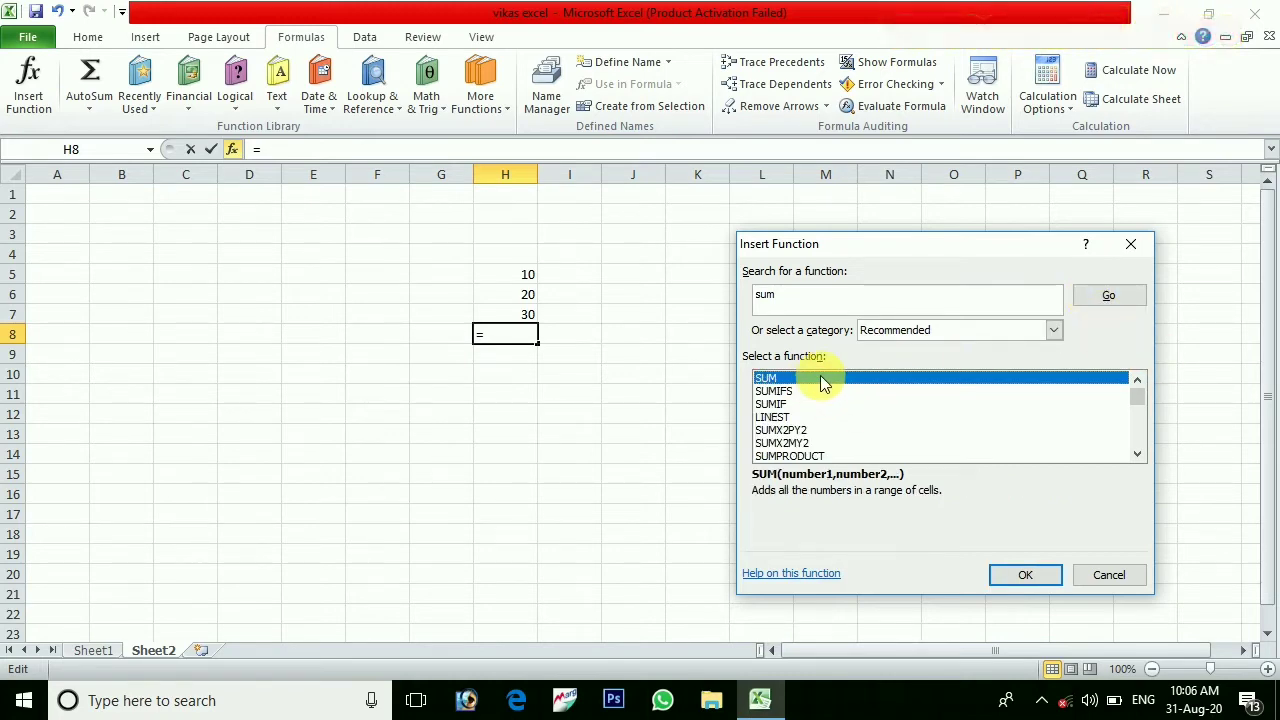
pyautogui.click(1040, 575)
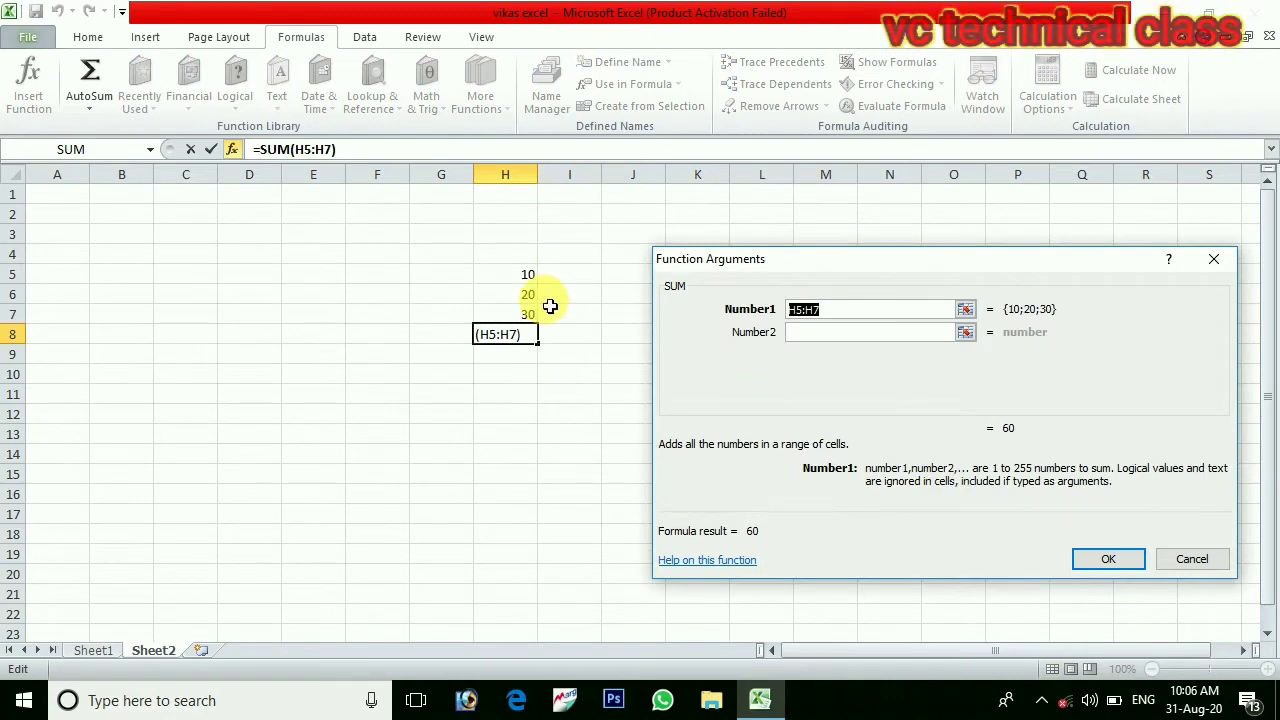
pyautogui.click(1108, 559)
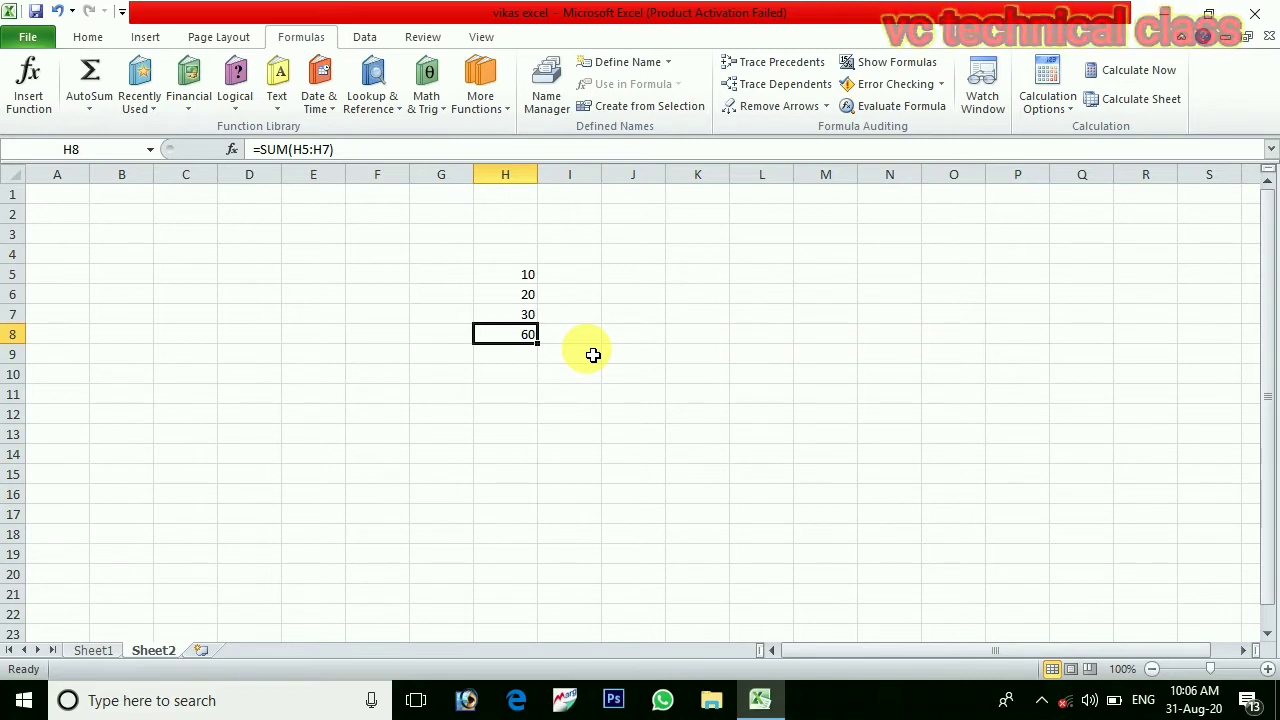
# Insert the recently used EVEN function in cell H9 with 30 as its number.
pyautogui.click(592, 276)
pyautogui.click(516, 358)
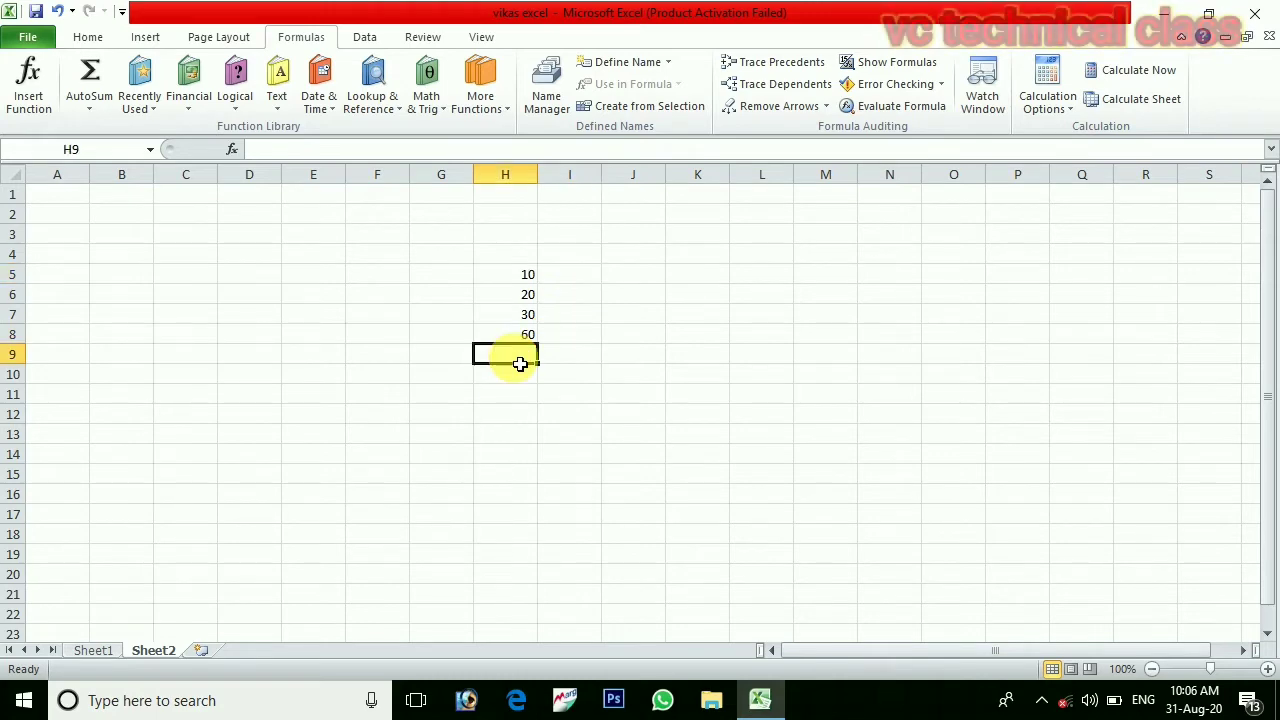
pyautogui.click(20, 90)
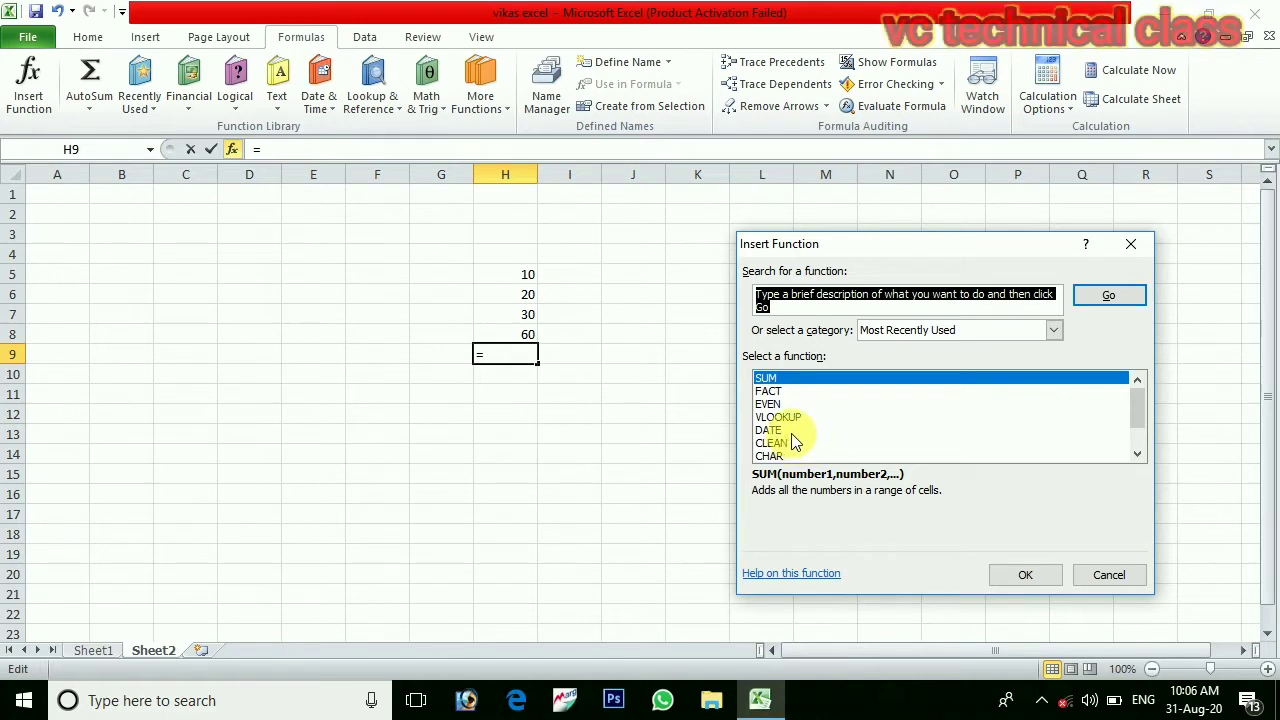
pyautogui.click(772, 404)
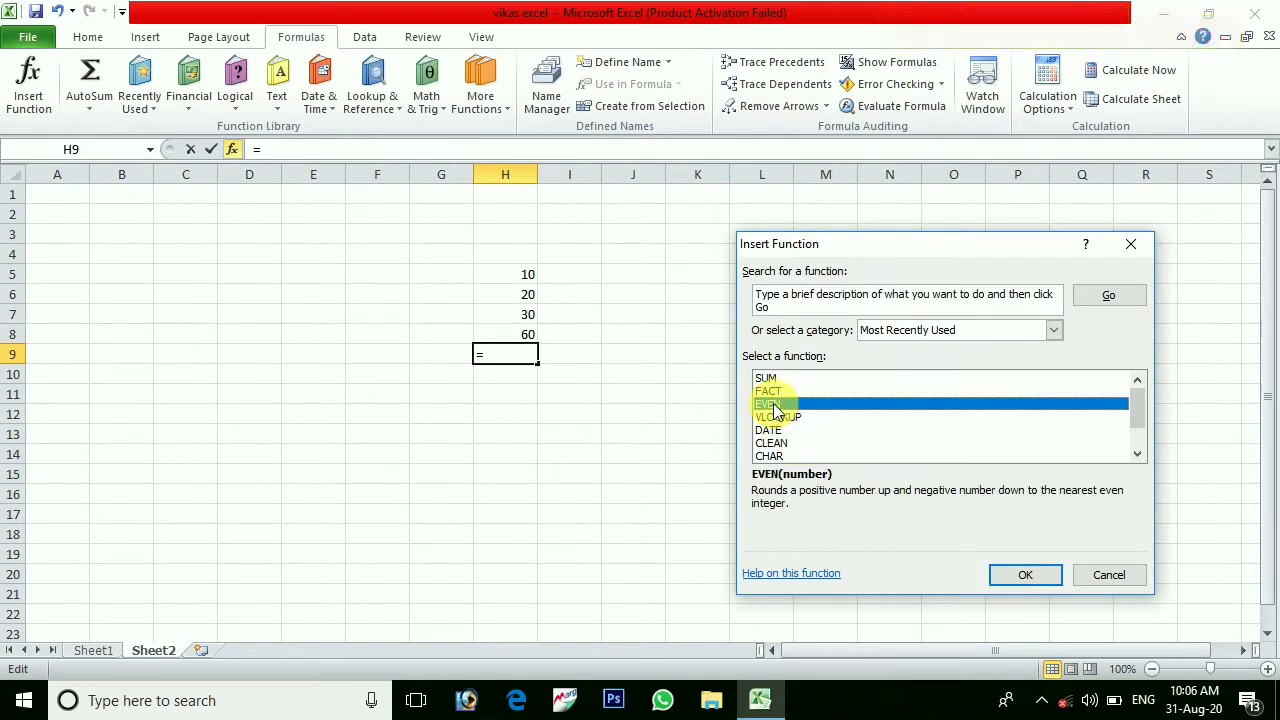
pyautogui.click(1022, 576)
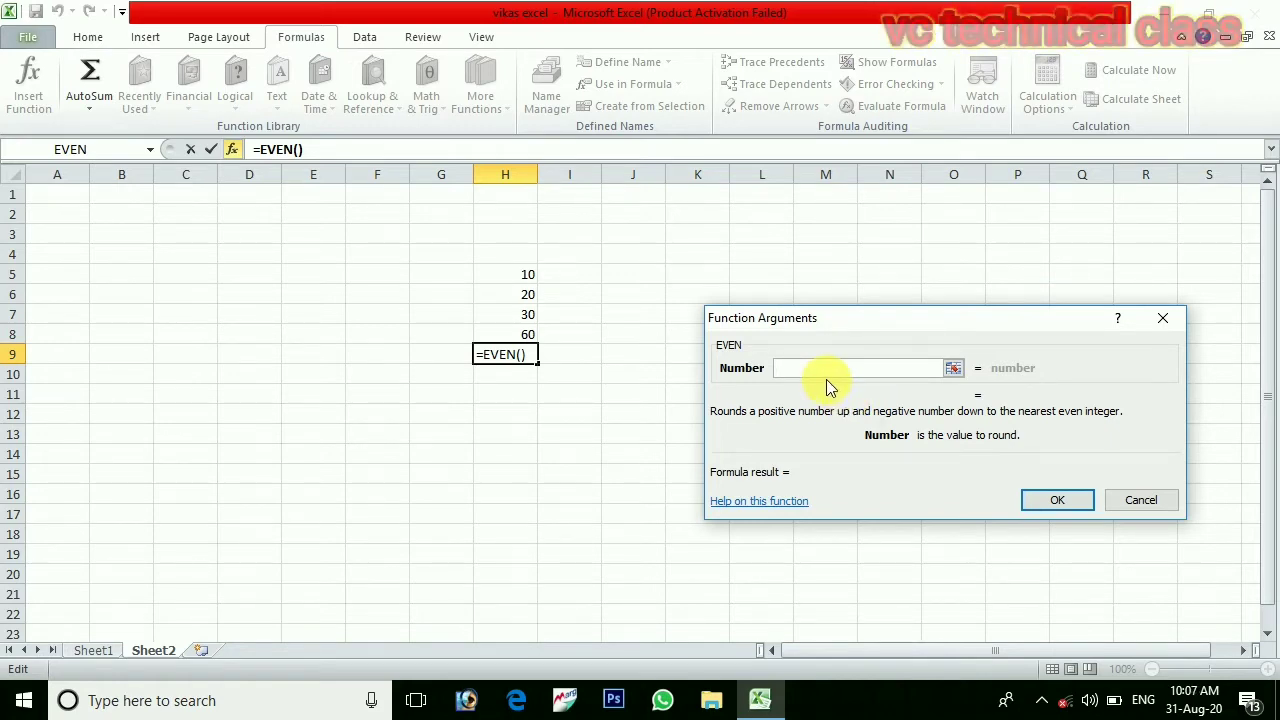
pyautogui.write('30')
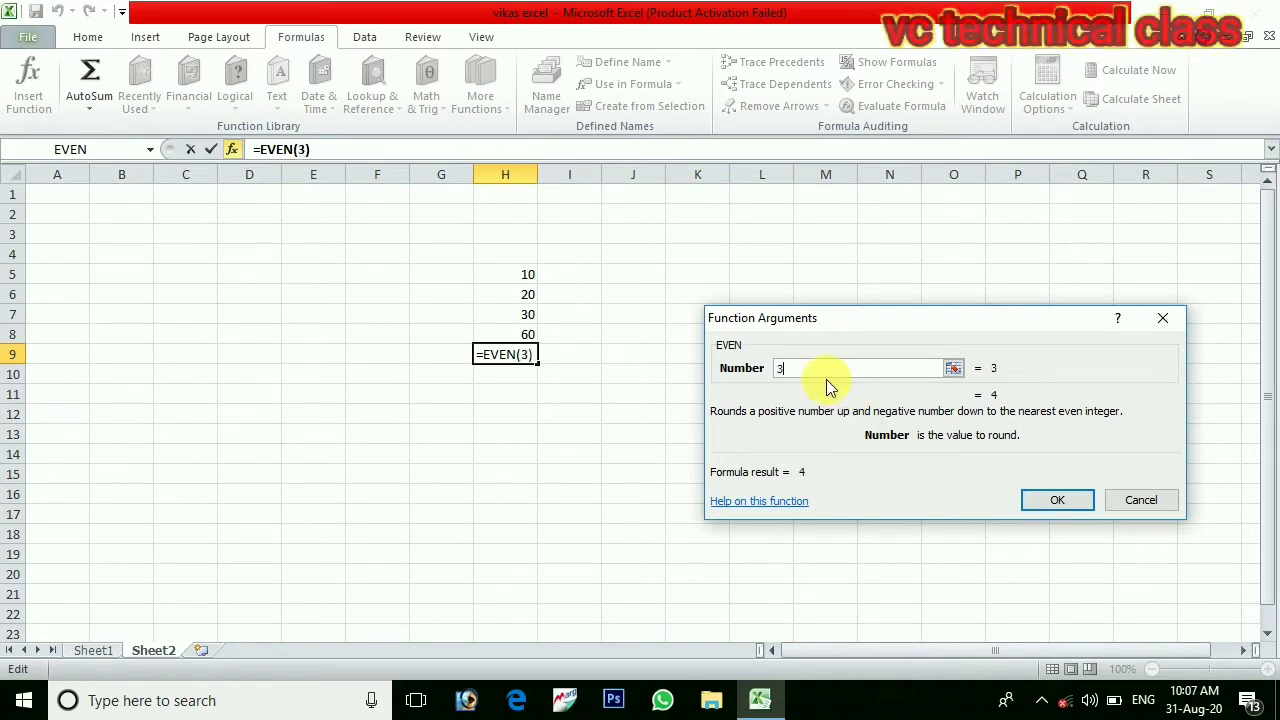
pyautogui.click(1066, 505)
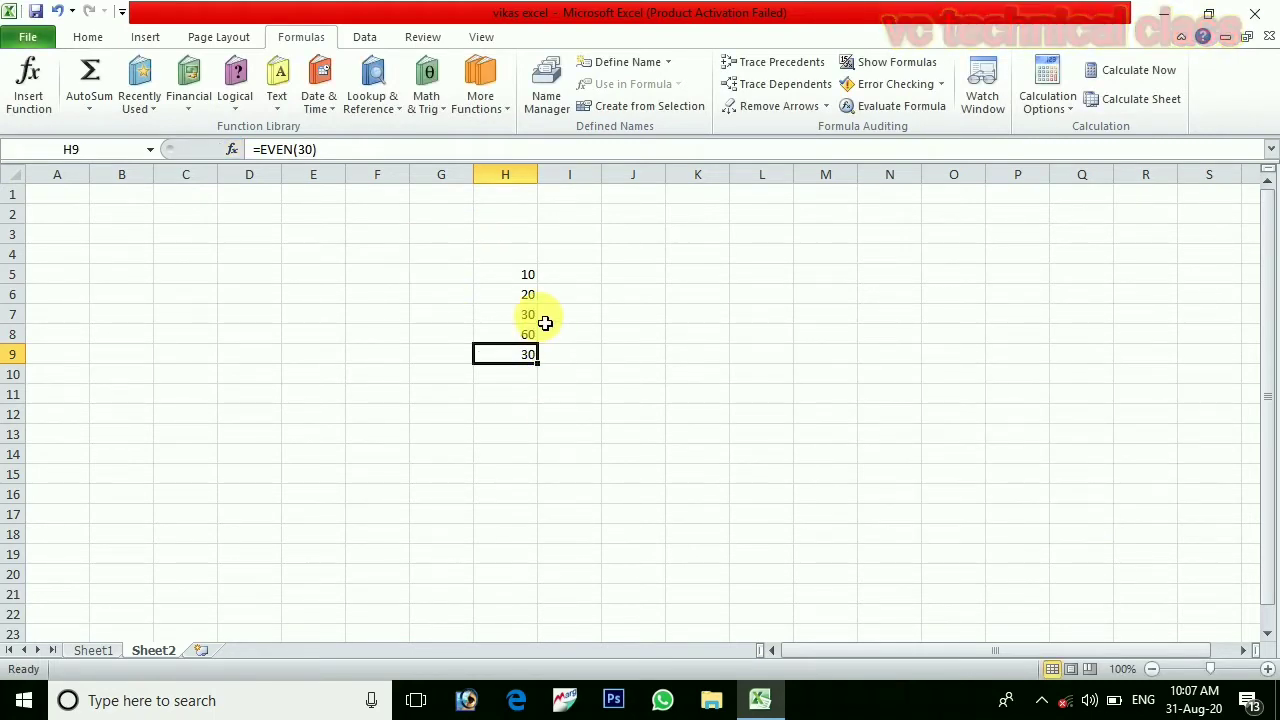
# Insert the recently used FACT function in cell H10 with 5 as its number.
pyautogui.click(620, 311)
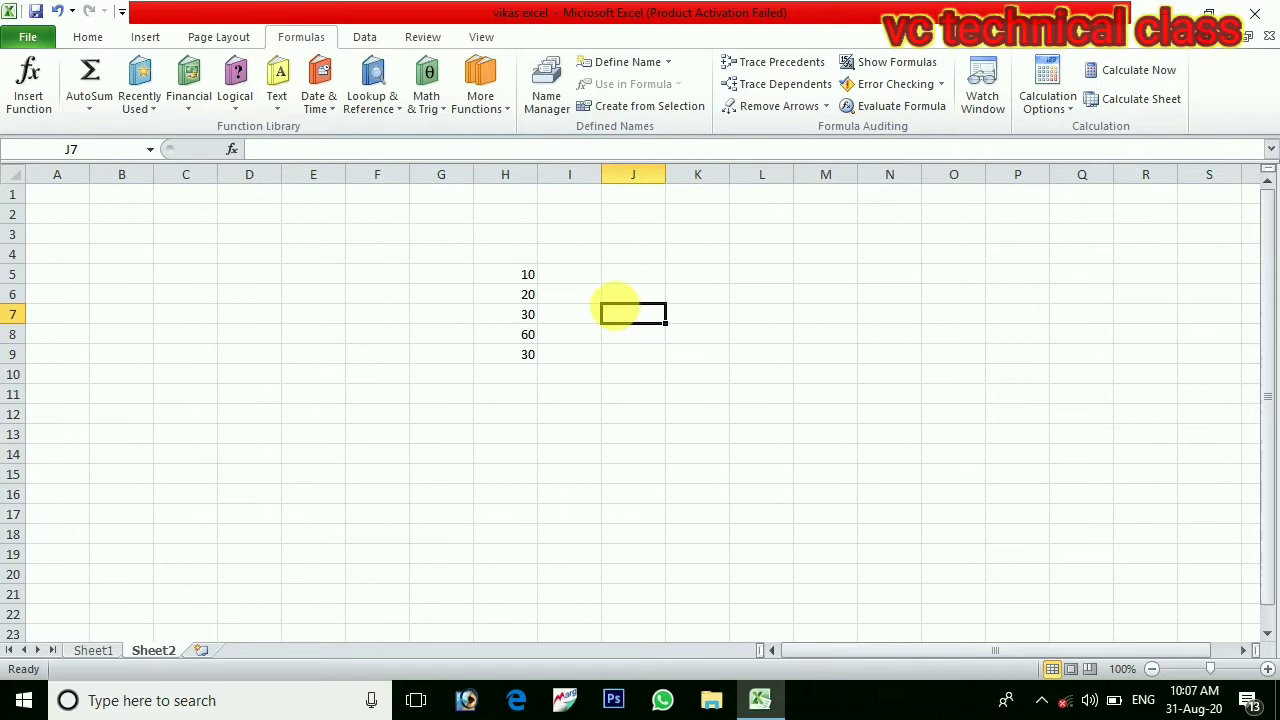
pyautogui.click(523, 371)
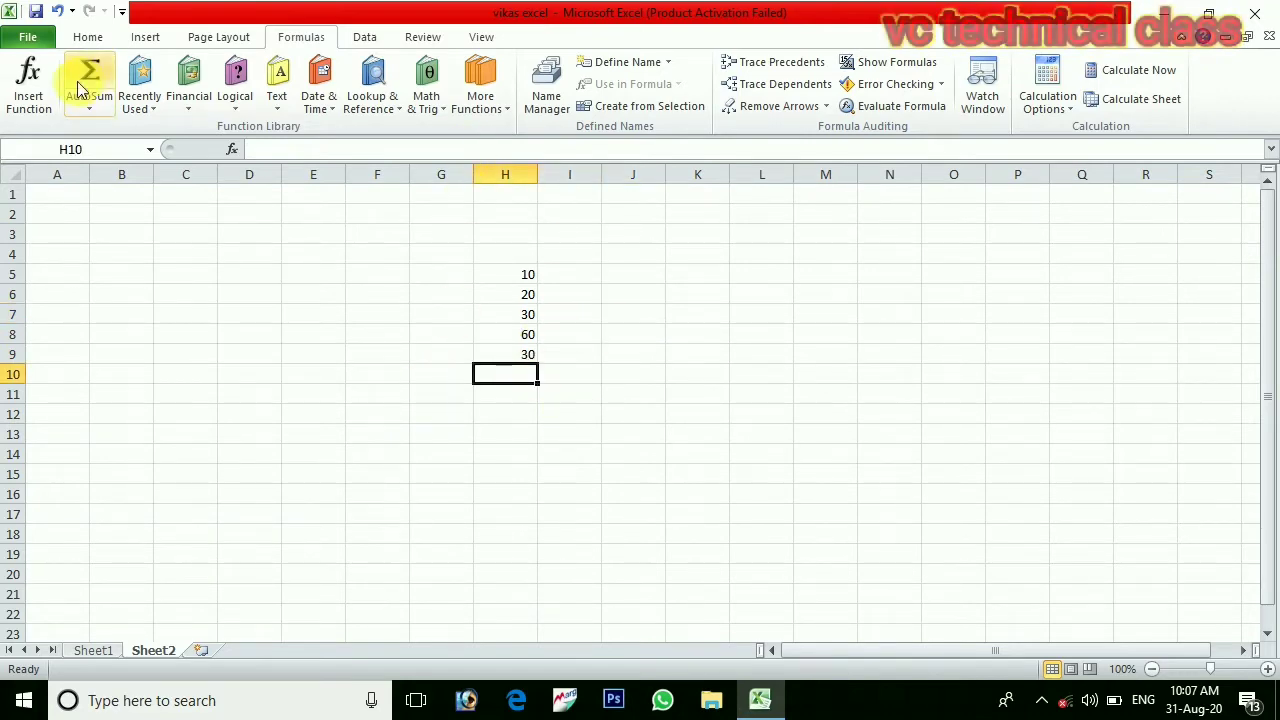
pyautogui.click(42, 91)
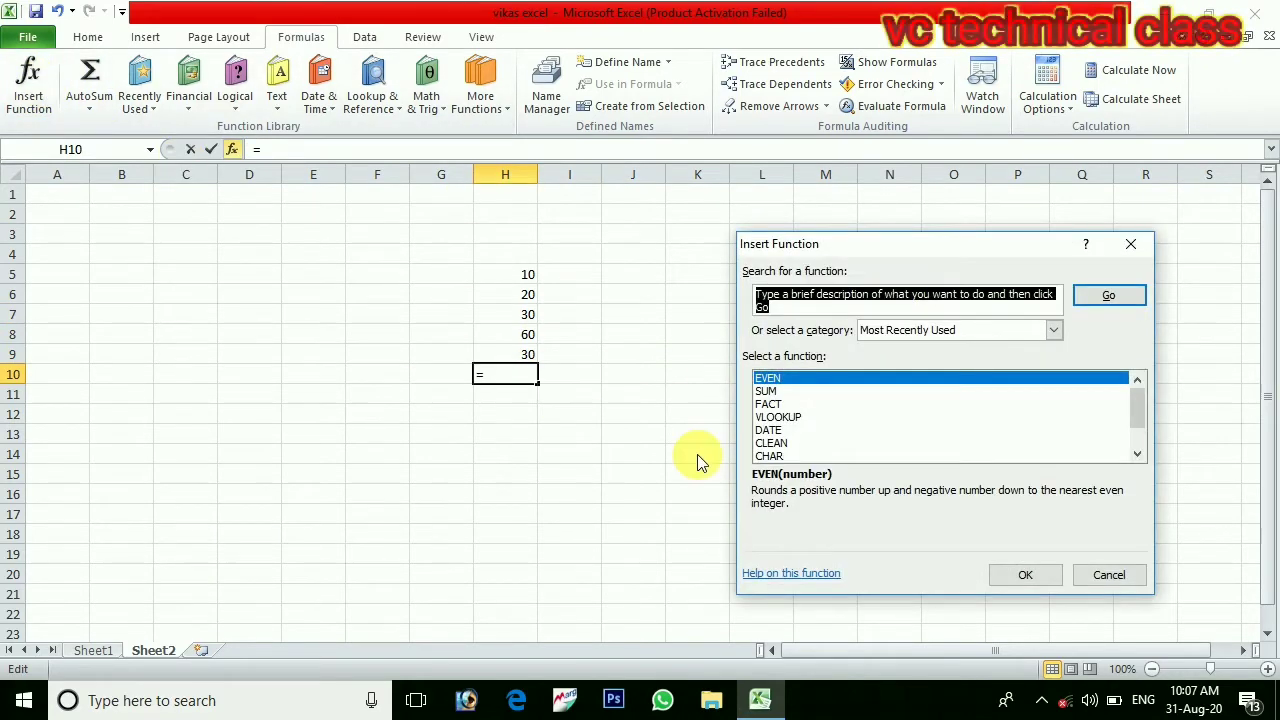
pyautogui.click(800, 404)
pyautogui.click(1040, 575)
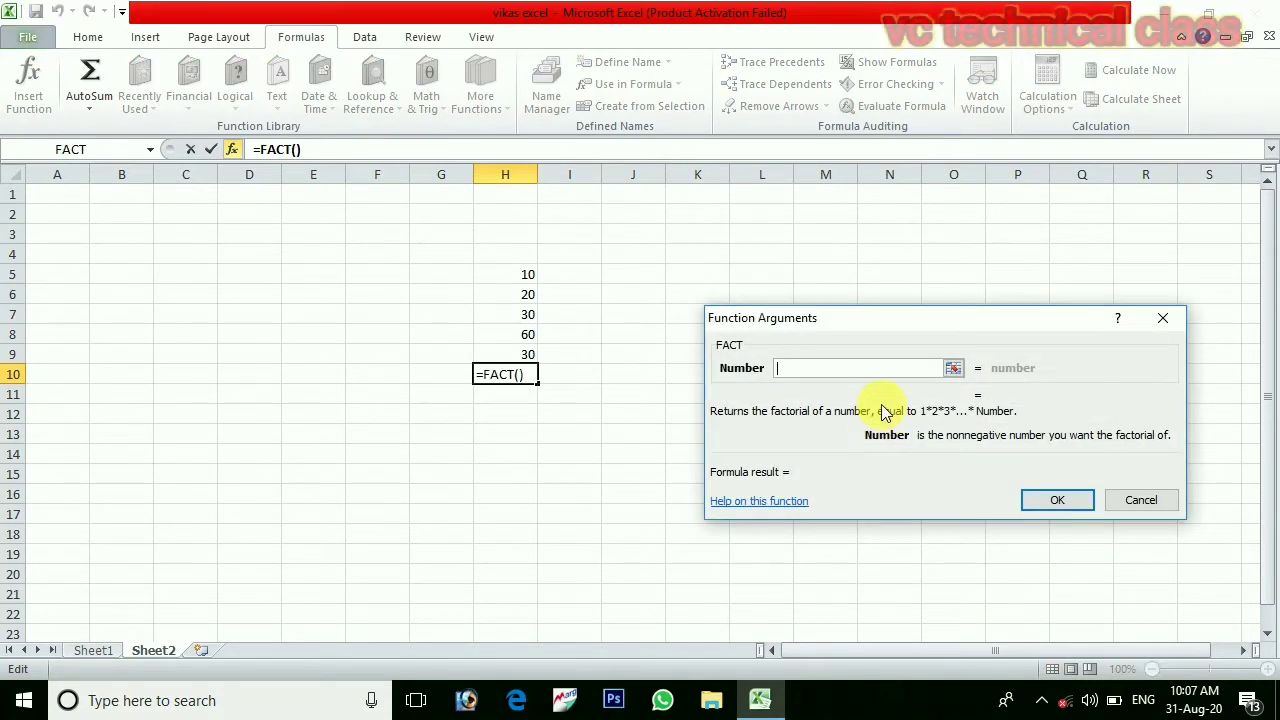
pyautogui.write('5')
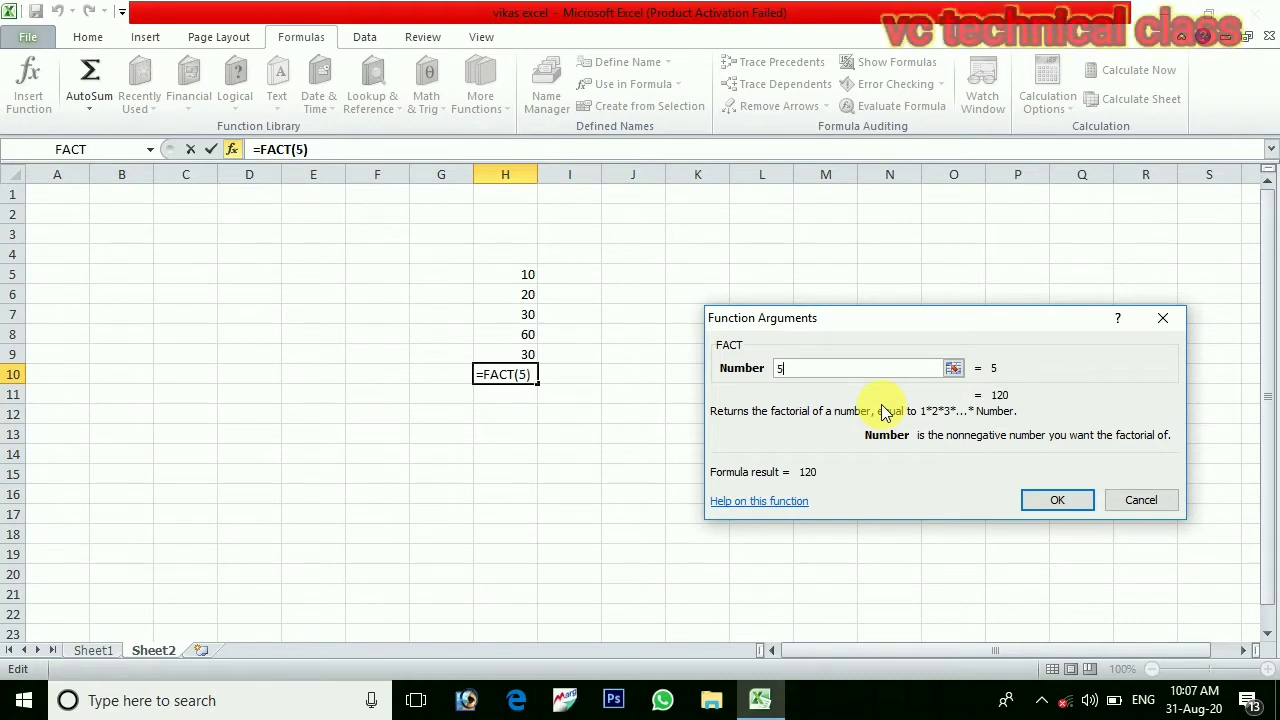
pyautogui.click(1065, 496)
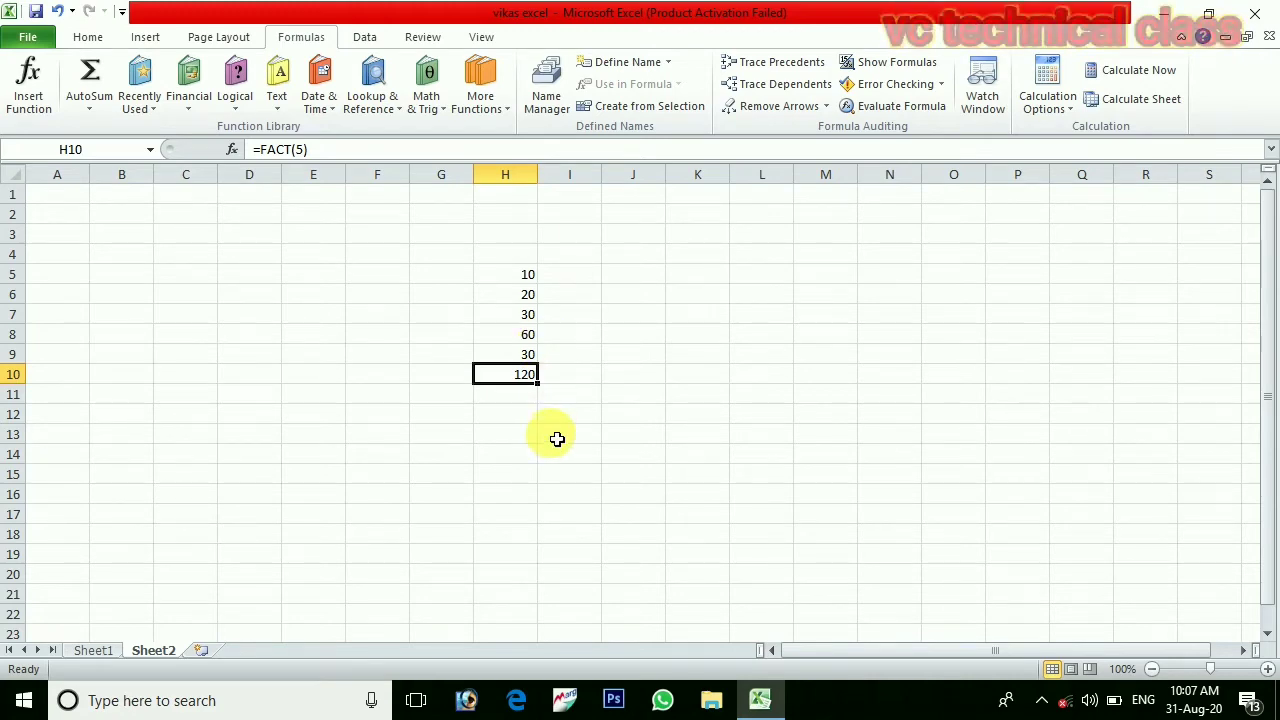
# Add an AutoSum total in cell H11, extending its range to H5:H10.
pyautogui.click(517, 396)
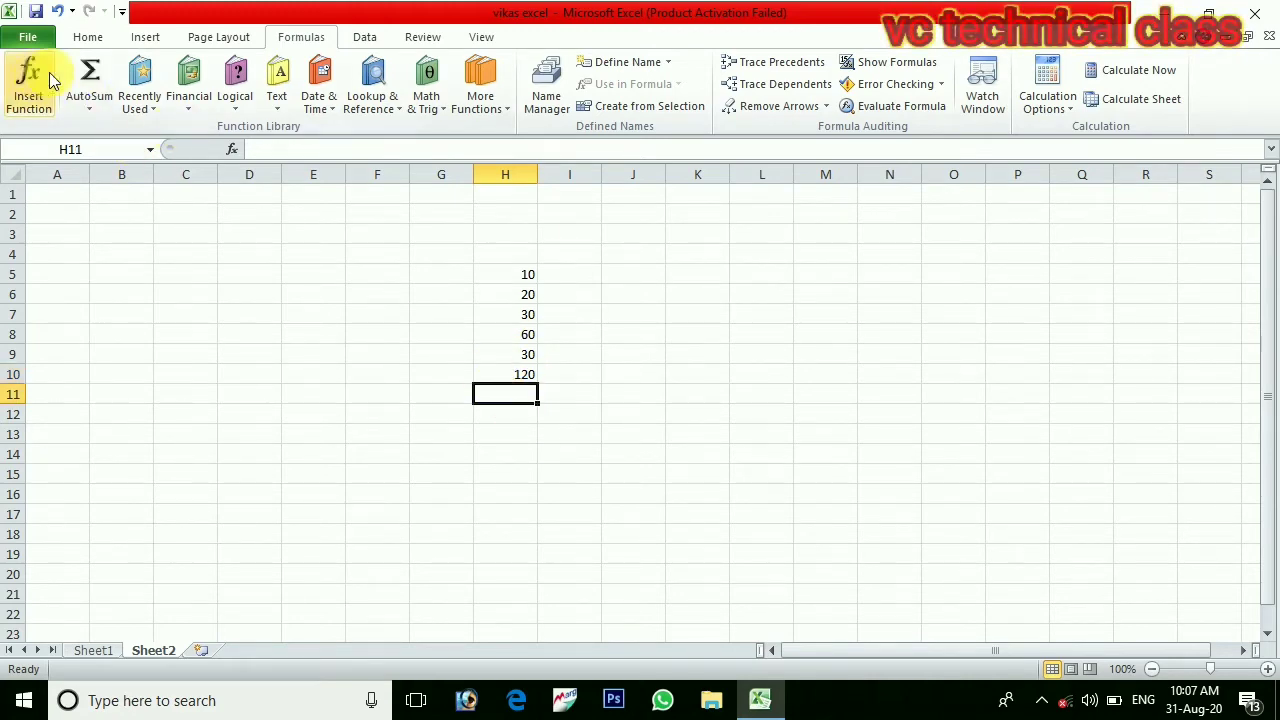
pyautogui.click(89, 106)
pyautogui.click(109, 128)
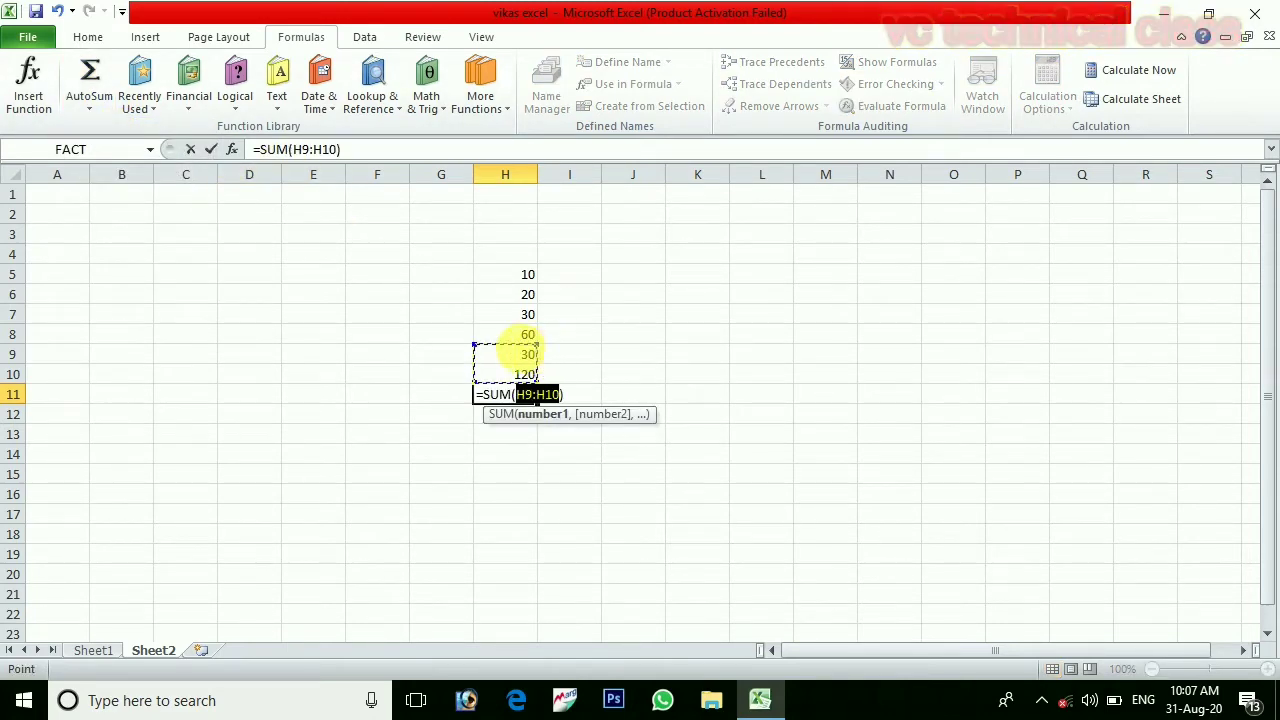
pyautogui.moveTo(490, 358); pyautogui.dragTo(503, 284)
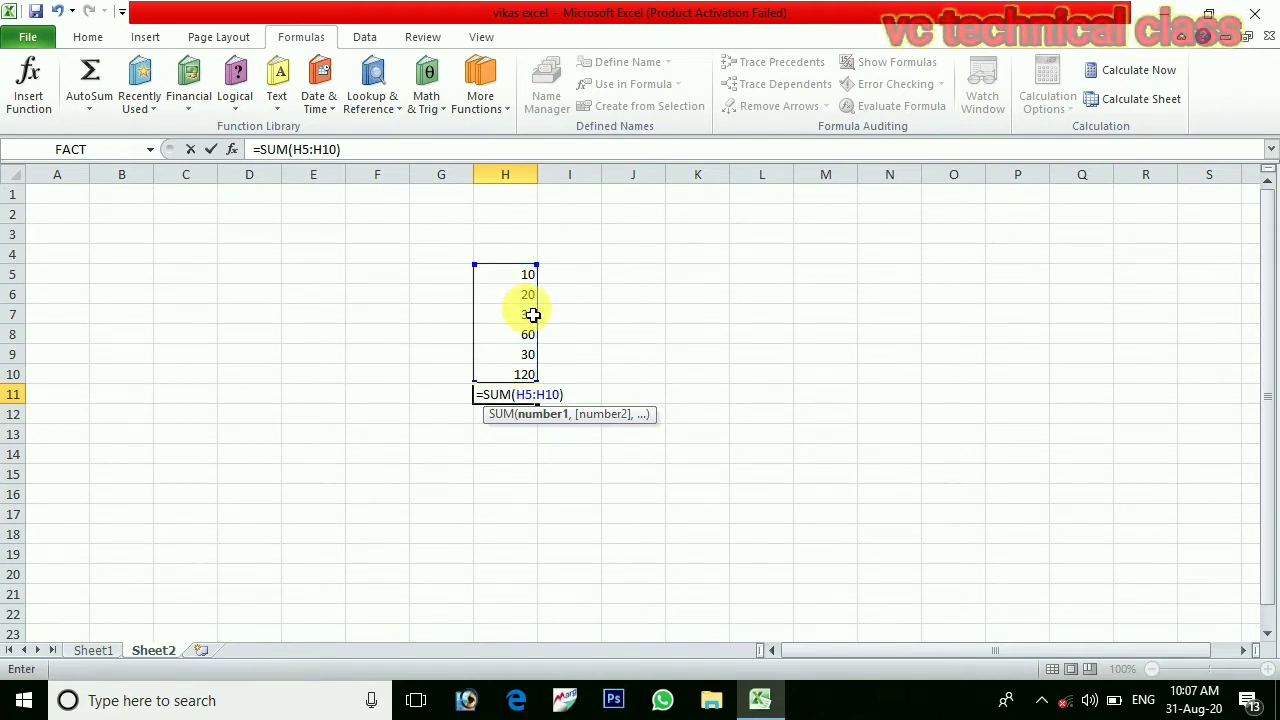
pyautogui.press('Return')
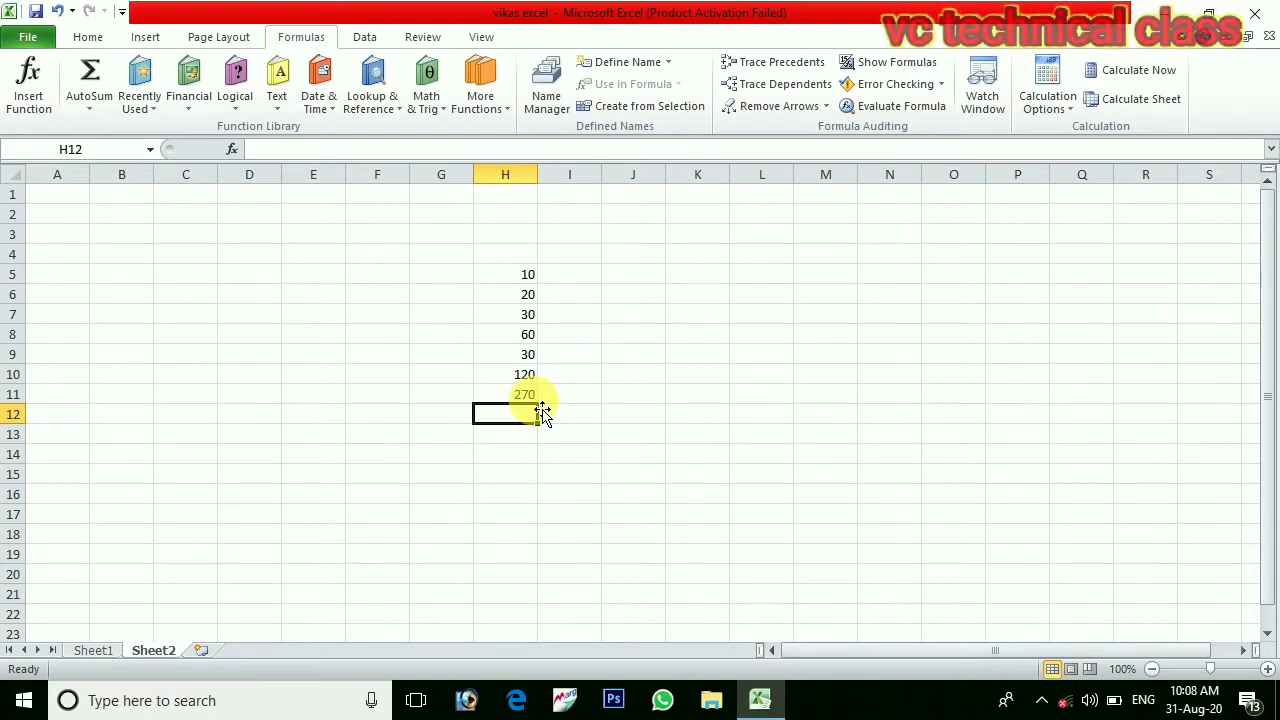
# Use AutoSum's Min function in cell H12 to get the smallest value of H5:H11.
pyautogui.click(87, 110)
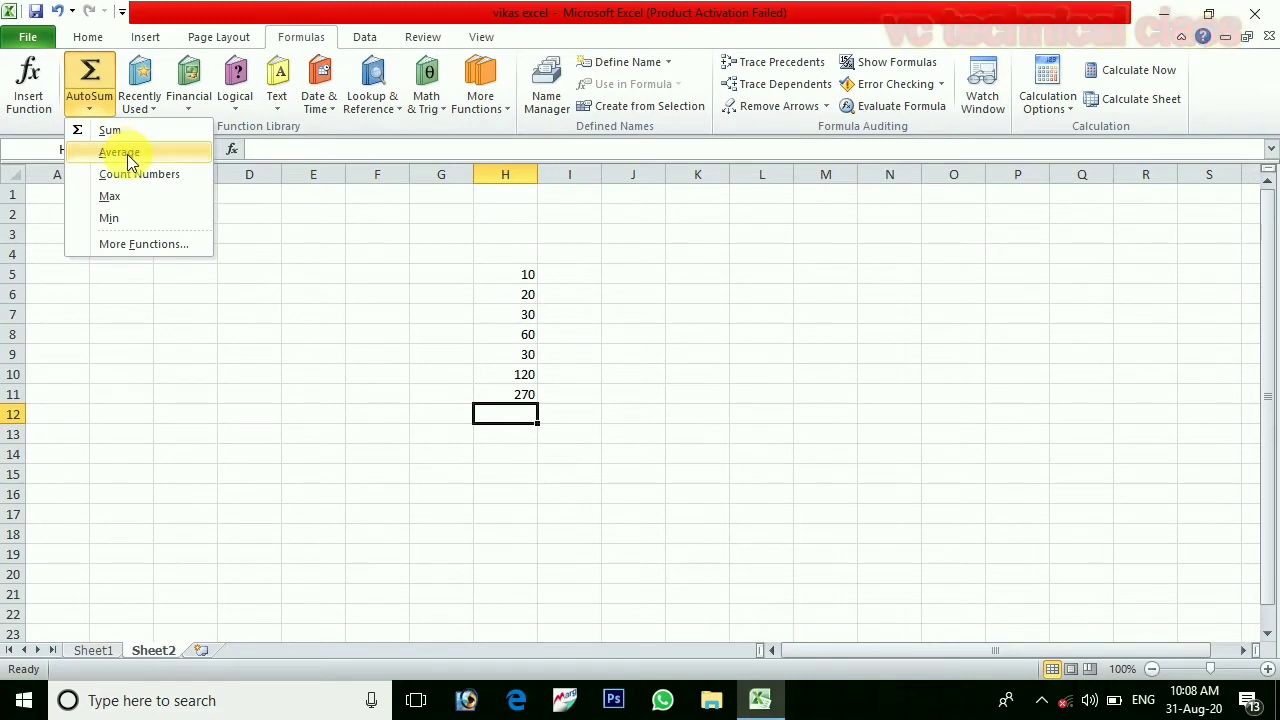
pyautogui.click(123, 220)
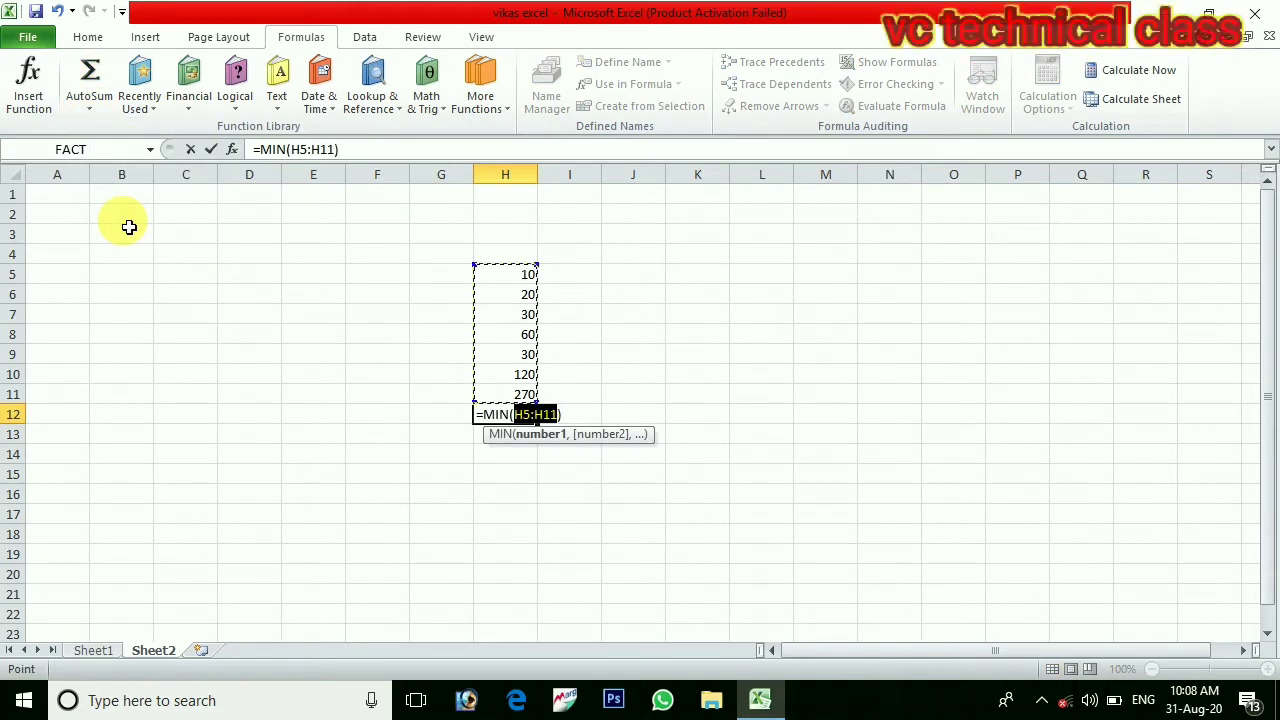
pyautogui.press('Return')
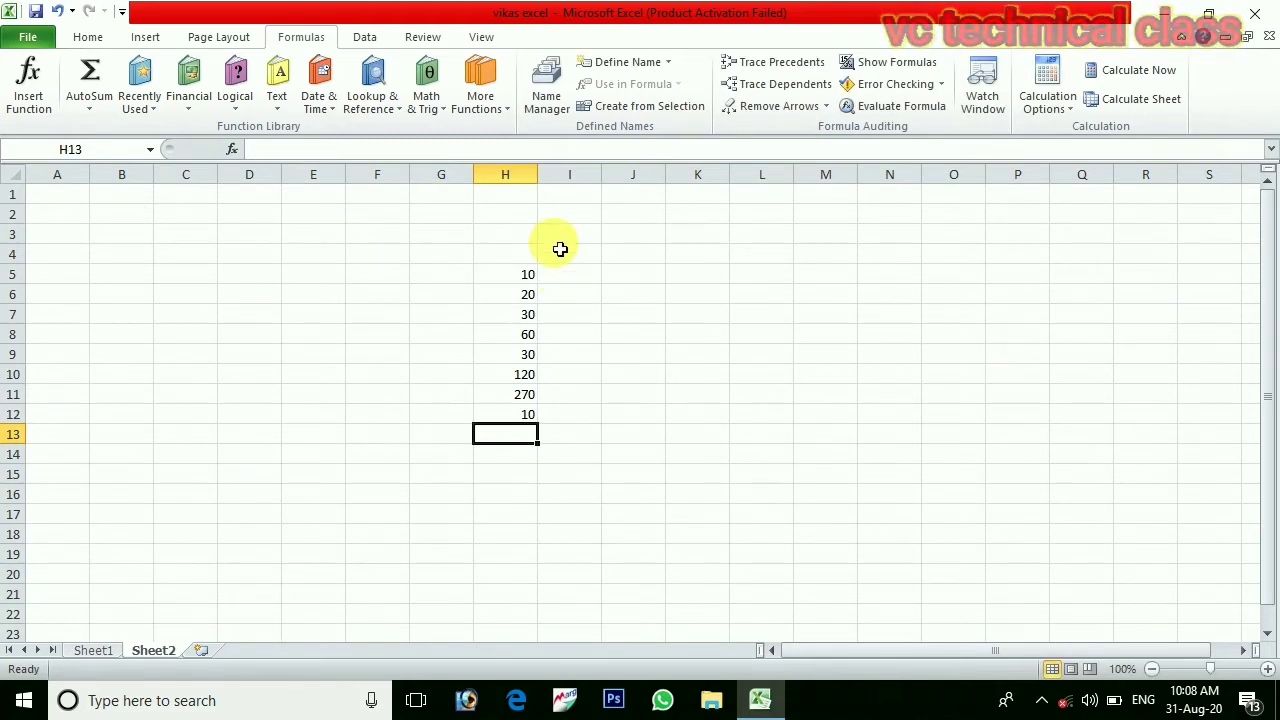
# Use AutoSum's Max function in cell H13 to get the largest value of H5:H12.
pyautogui.click(89, 106)
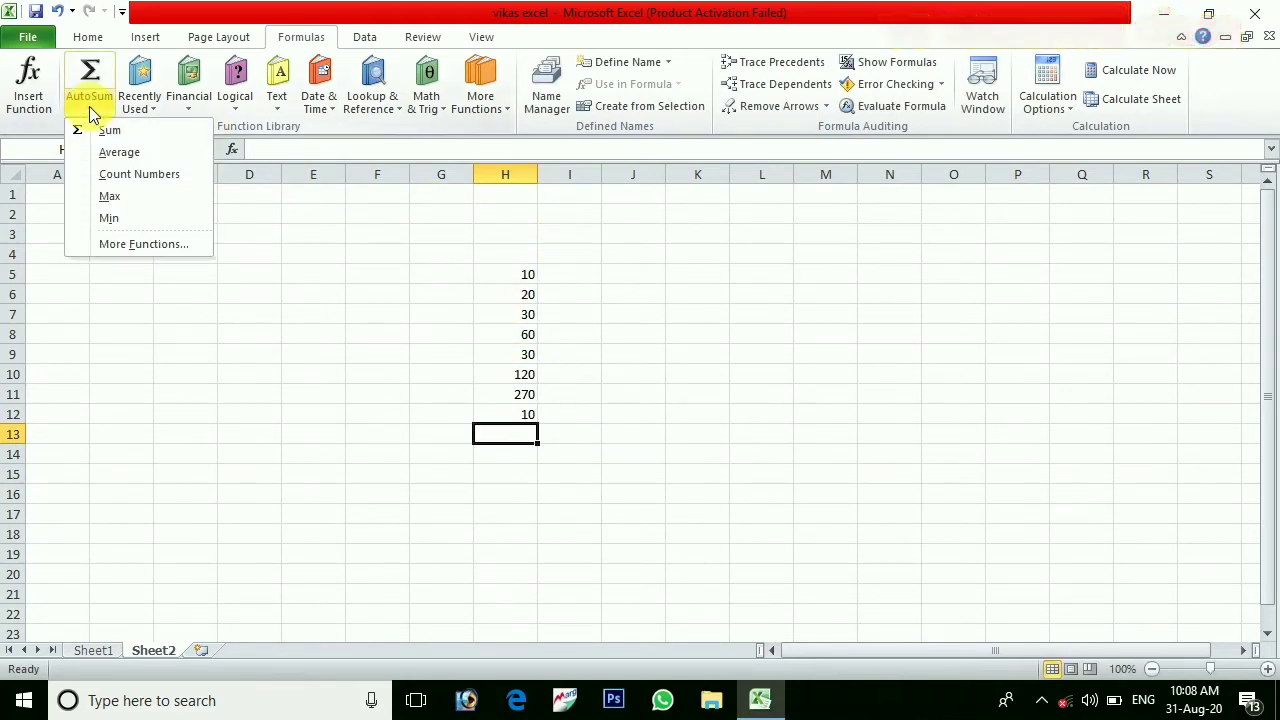
pyautogui.click(145, 200)
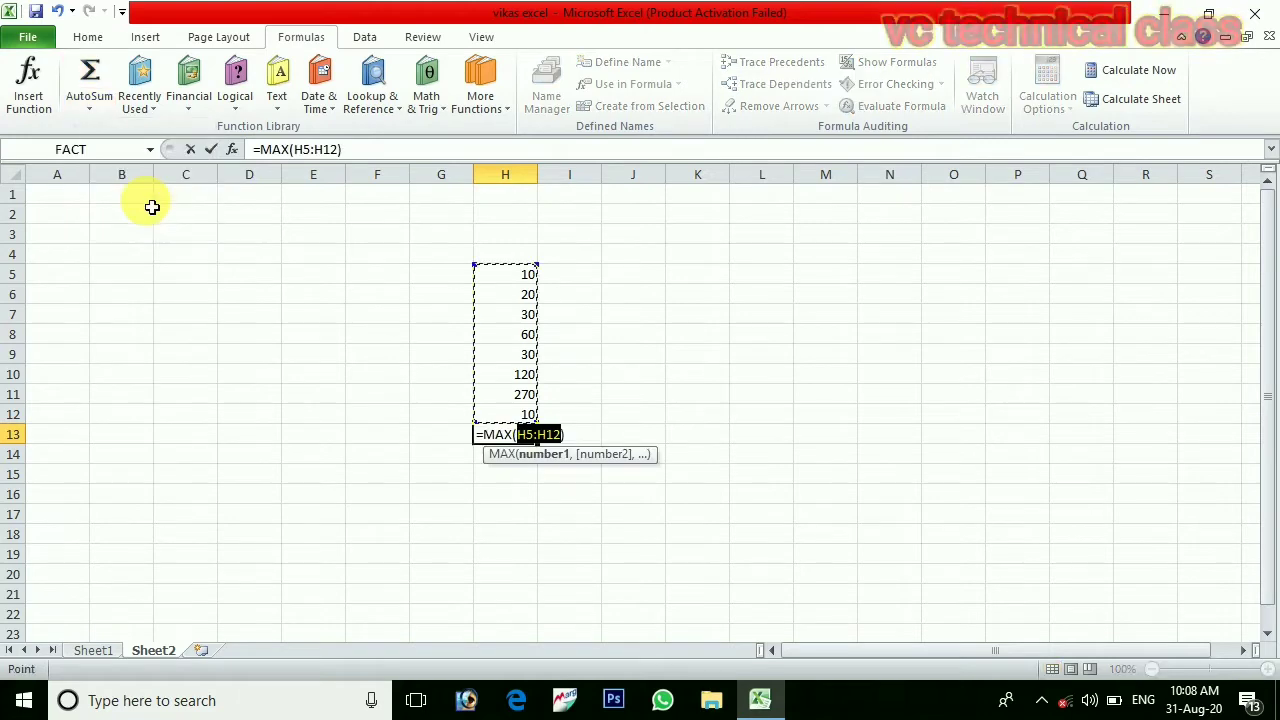
pyautogui.press('Return')
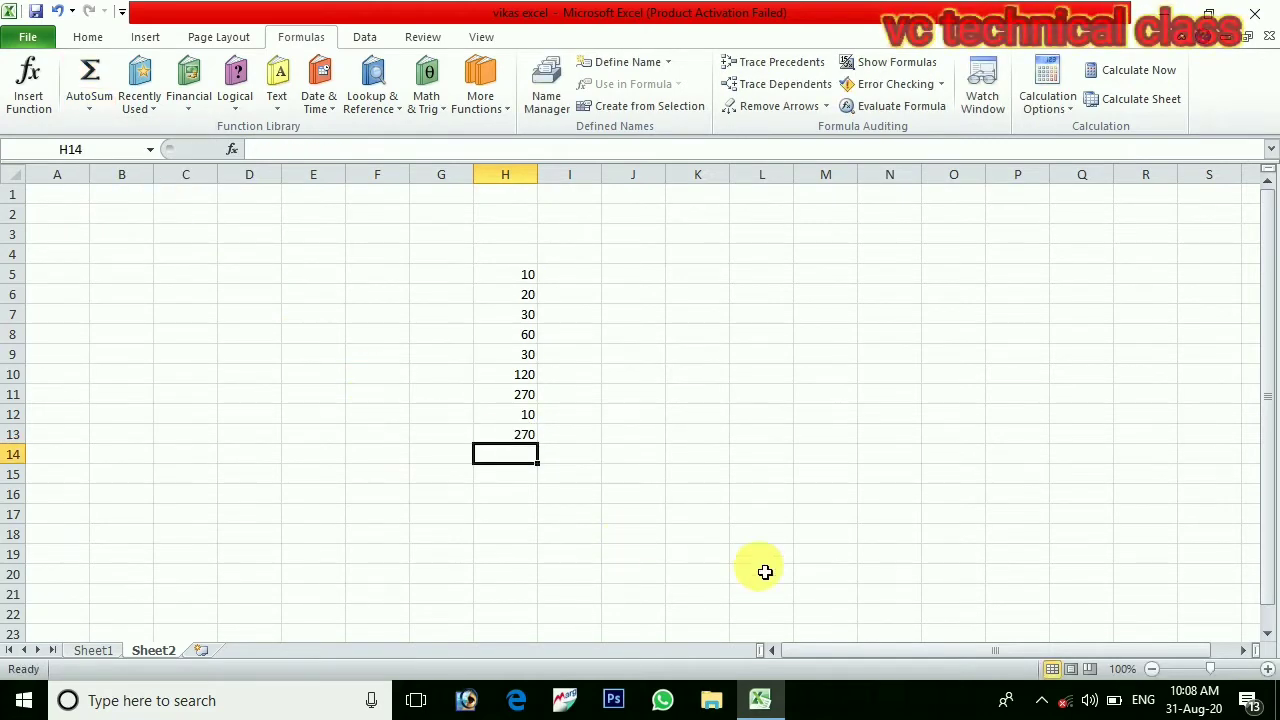
# Use AutoSum's Average function in cell H14 to average the range H5:H13.
pyautogui.click(91, 102)
pyautogui.click(118, 152)
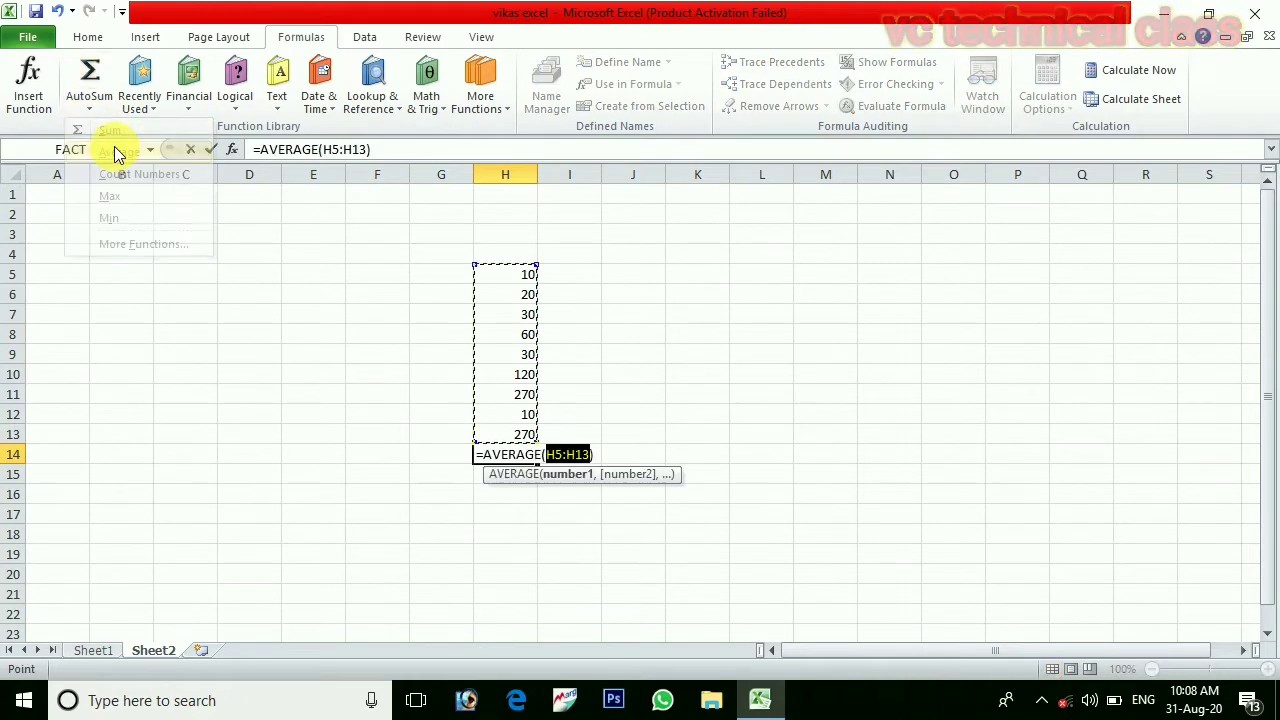
pyautogui.press('Return')
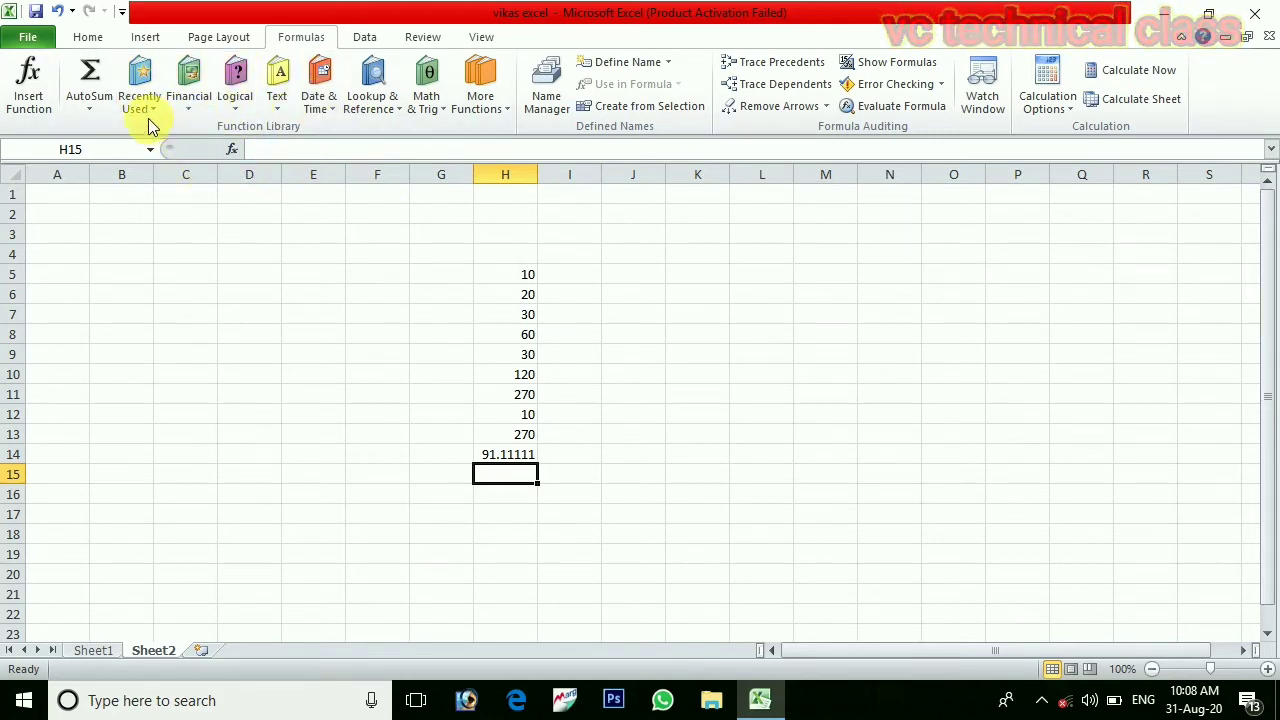
pyautogui.click(657, 361)
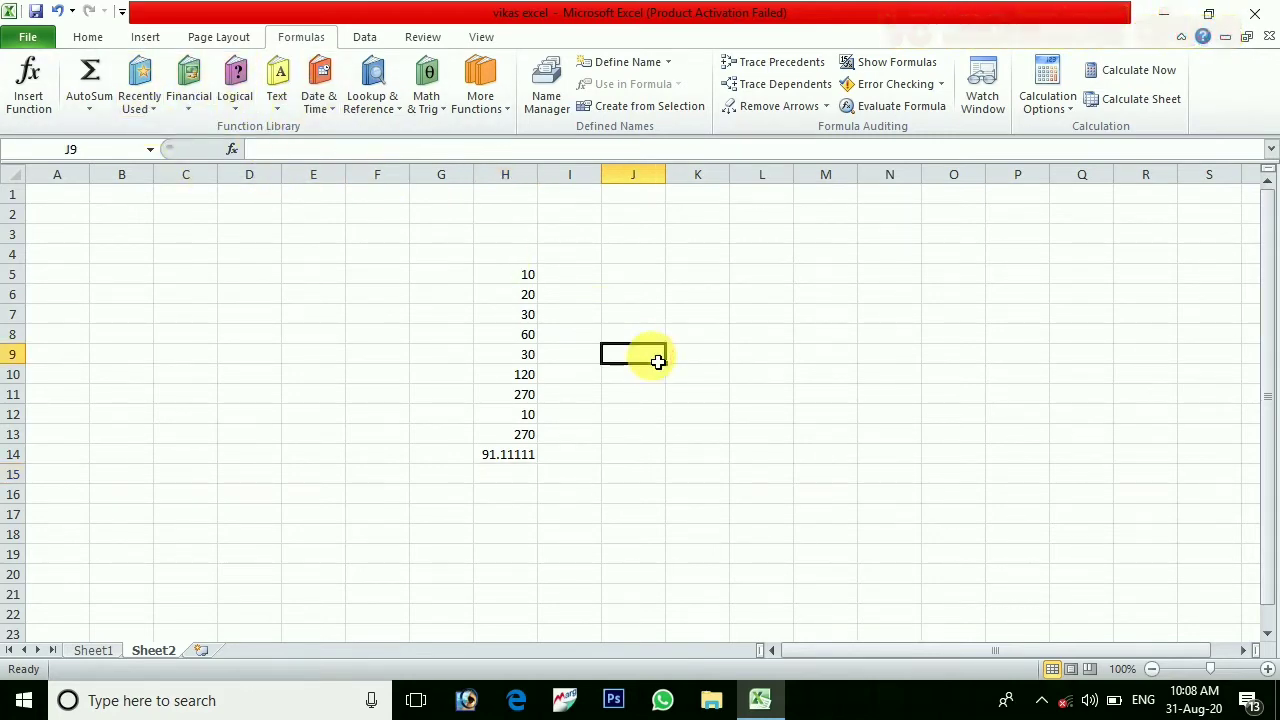
pyautogui.click(158, 108)
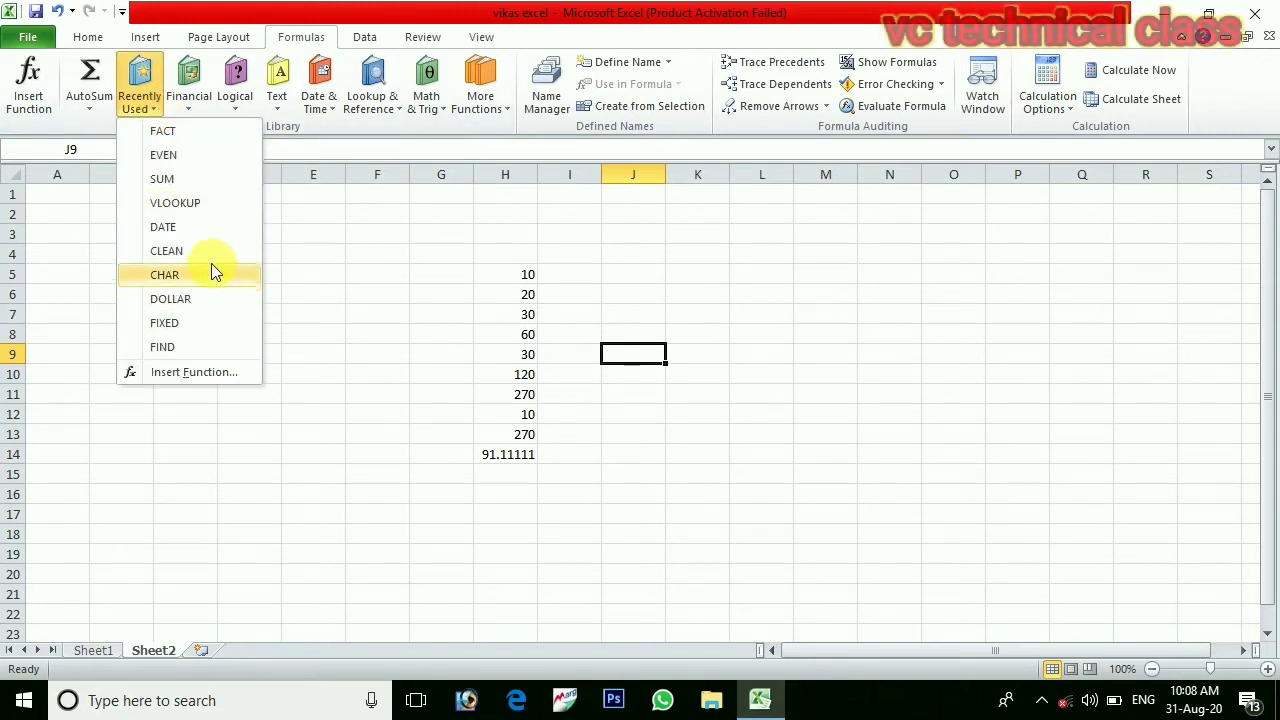
pyautogui.click(204, 347)
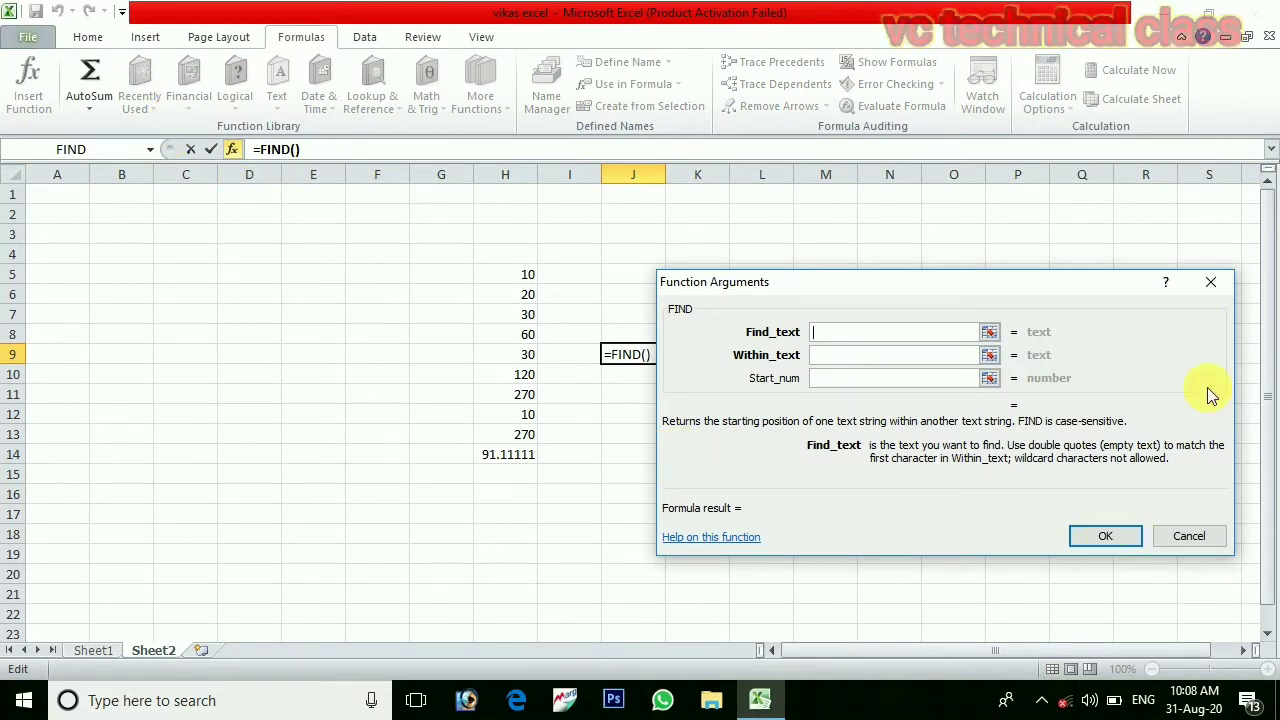
pyautogui.click(1217, 286)
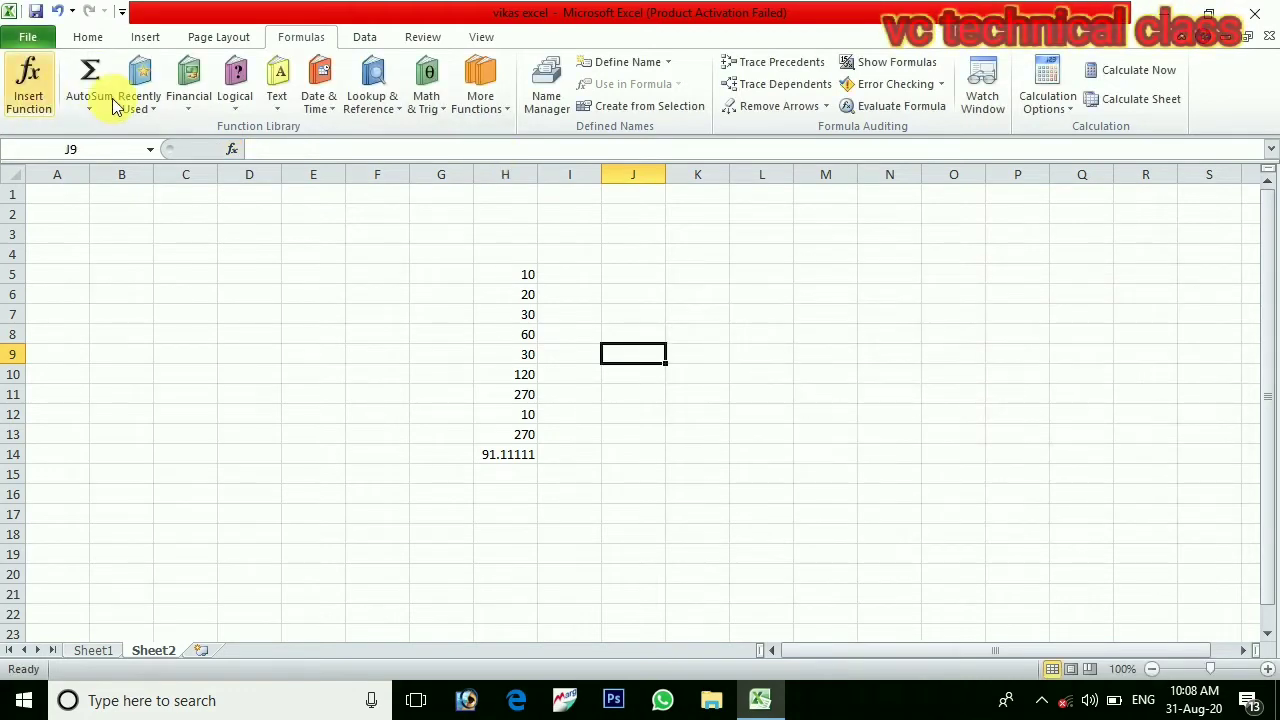
# Insert the recently used SUM function in cell J9, adding H9:I9, 30 and 40.
pyautogui.click(148, 106)
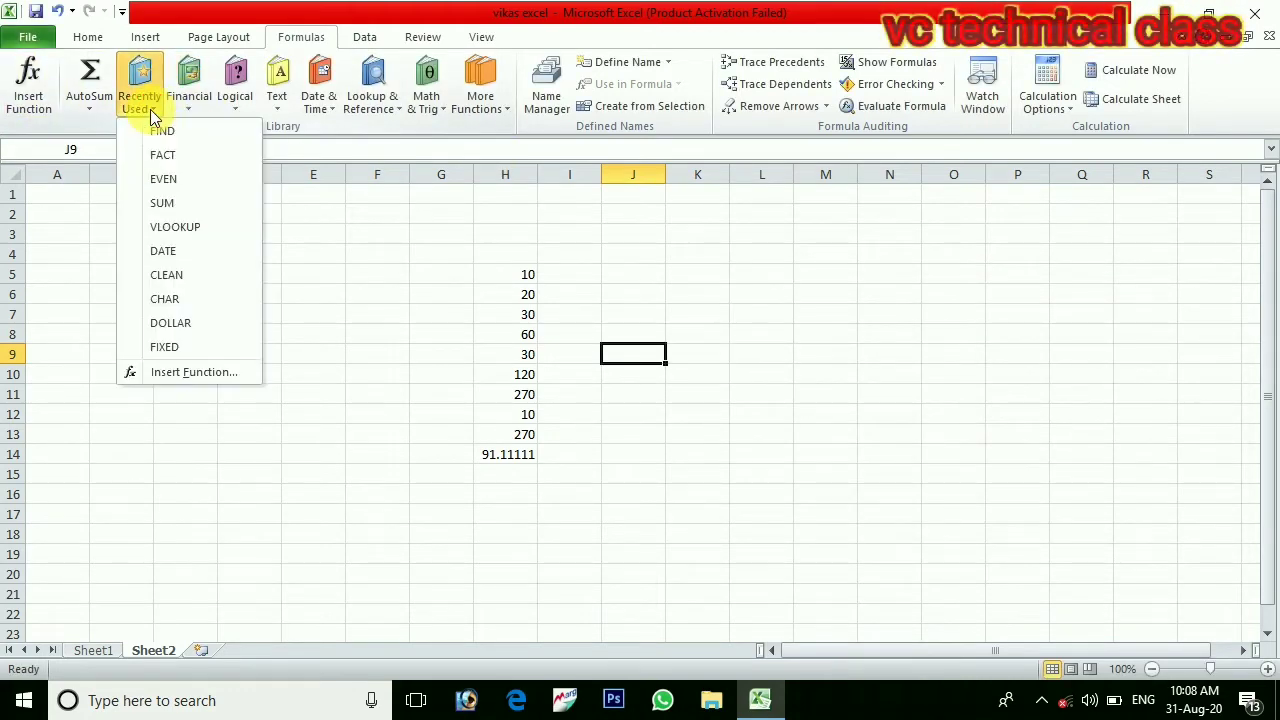
pyautogui.click(173, 206)
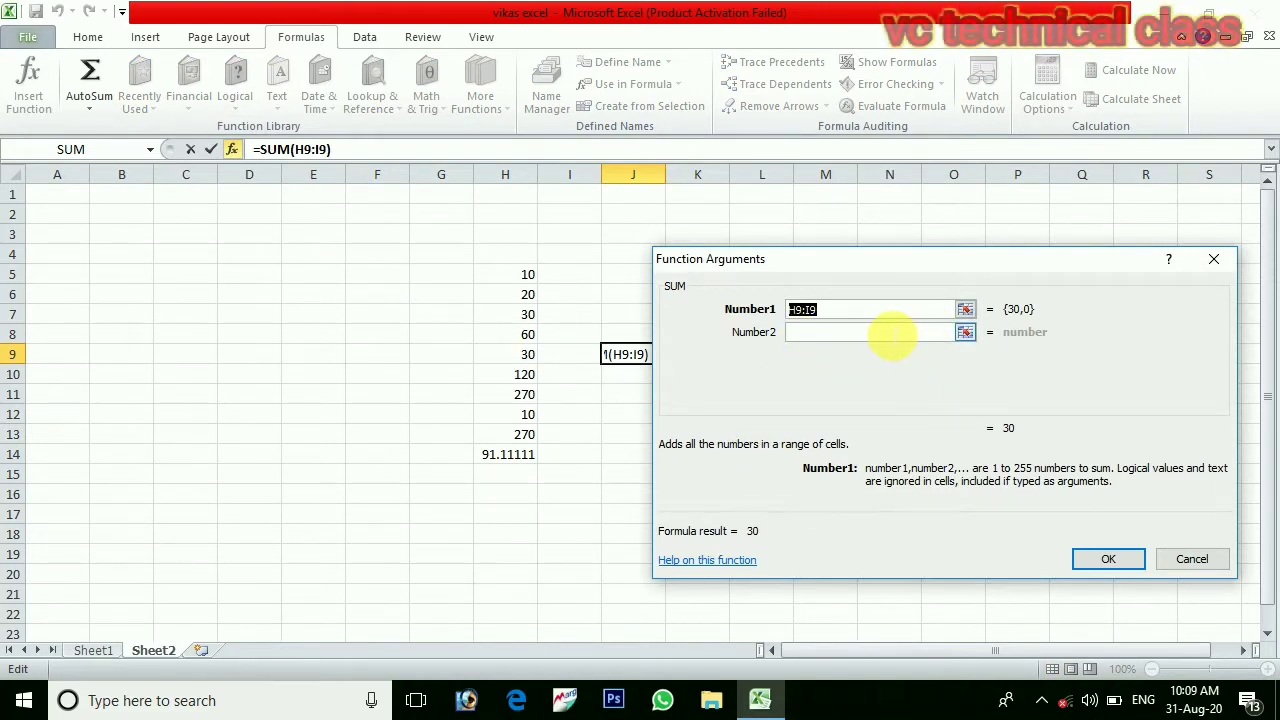
pyautogui.click(876, 333)
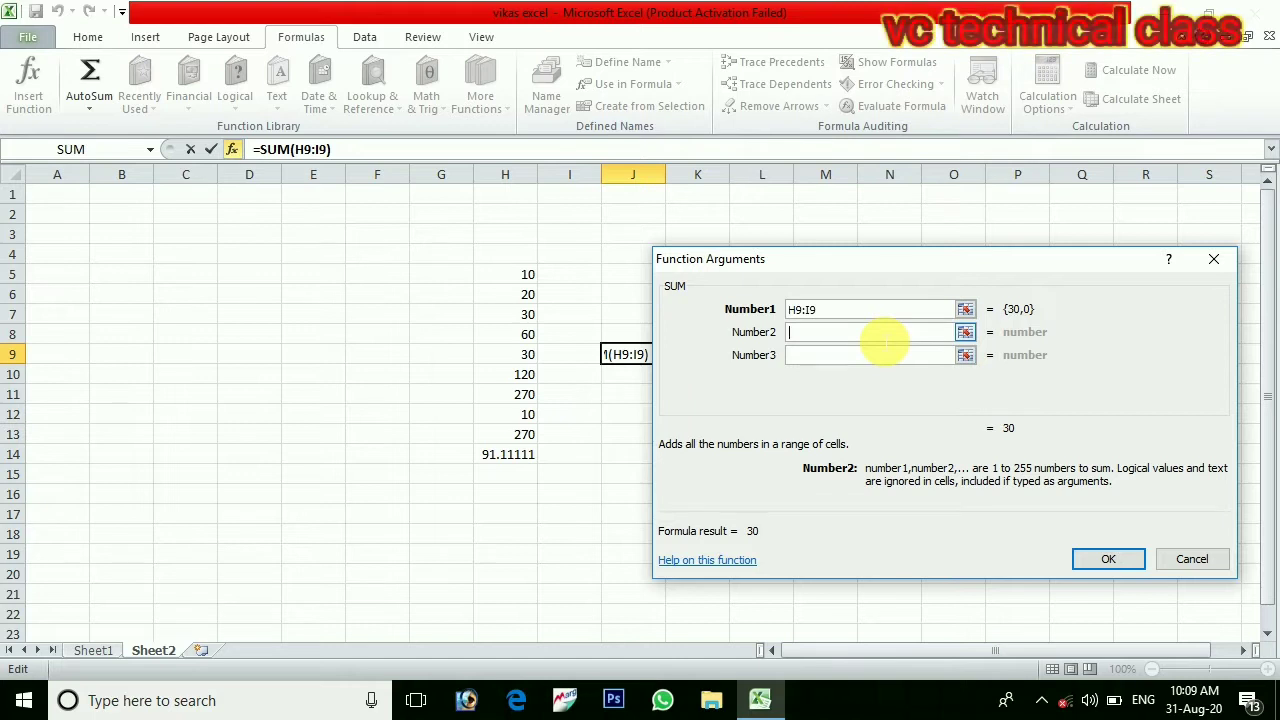
pyautogui.write('30')
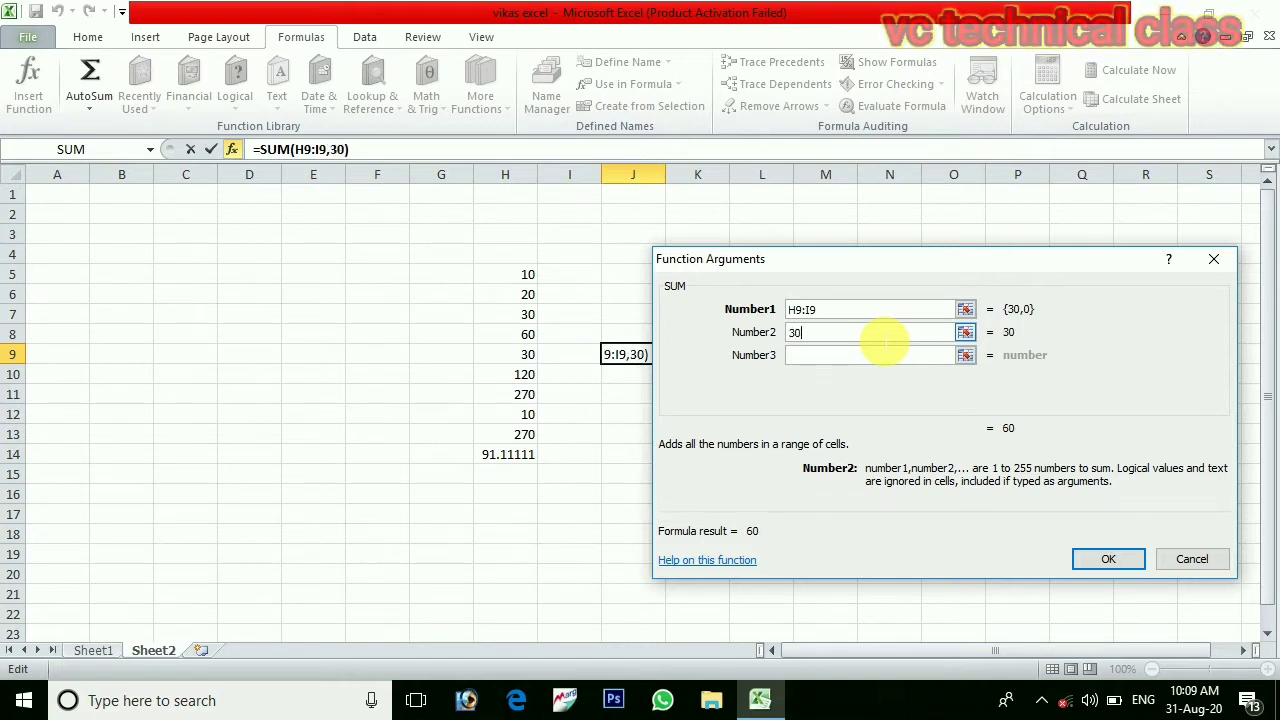
pyautogui.click(884, 360)
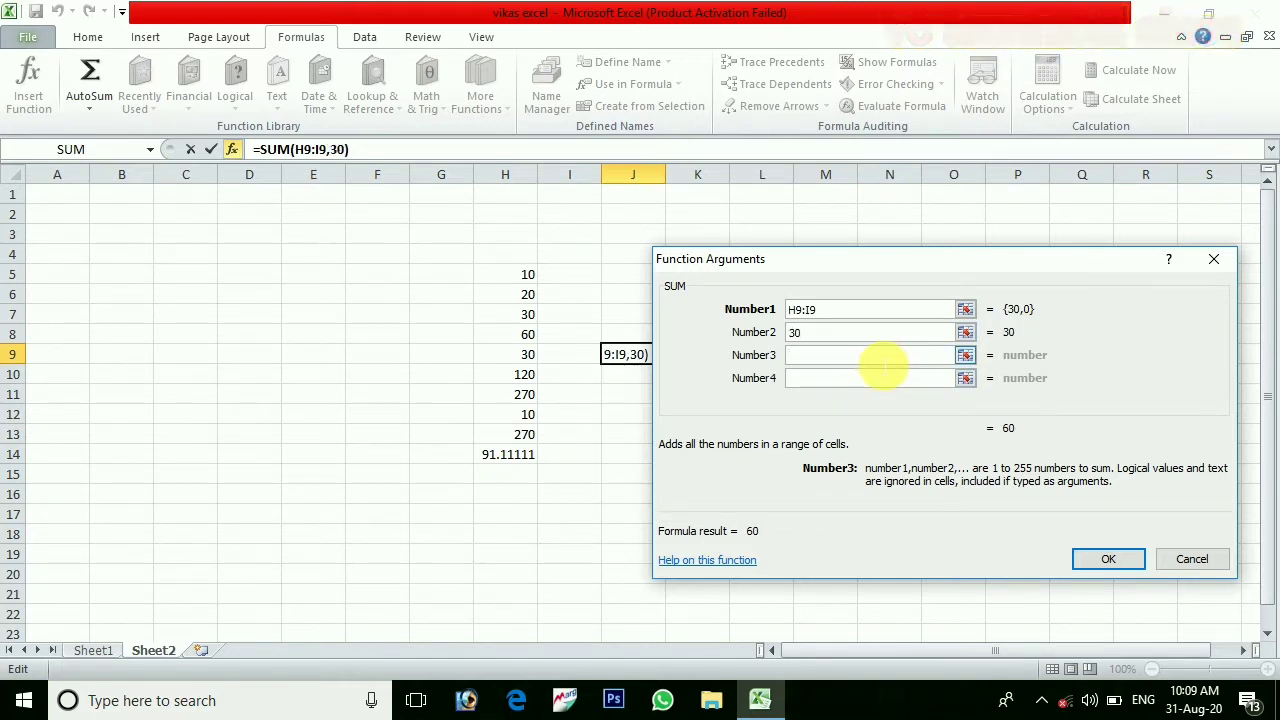
pyautogui.write('40')
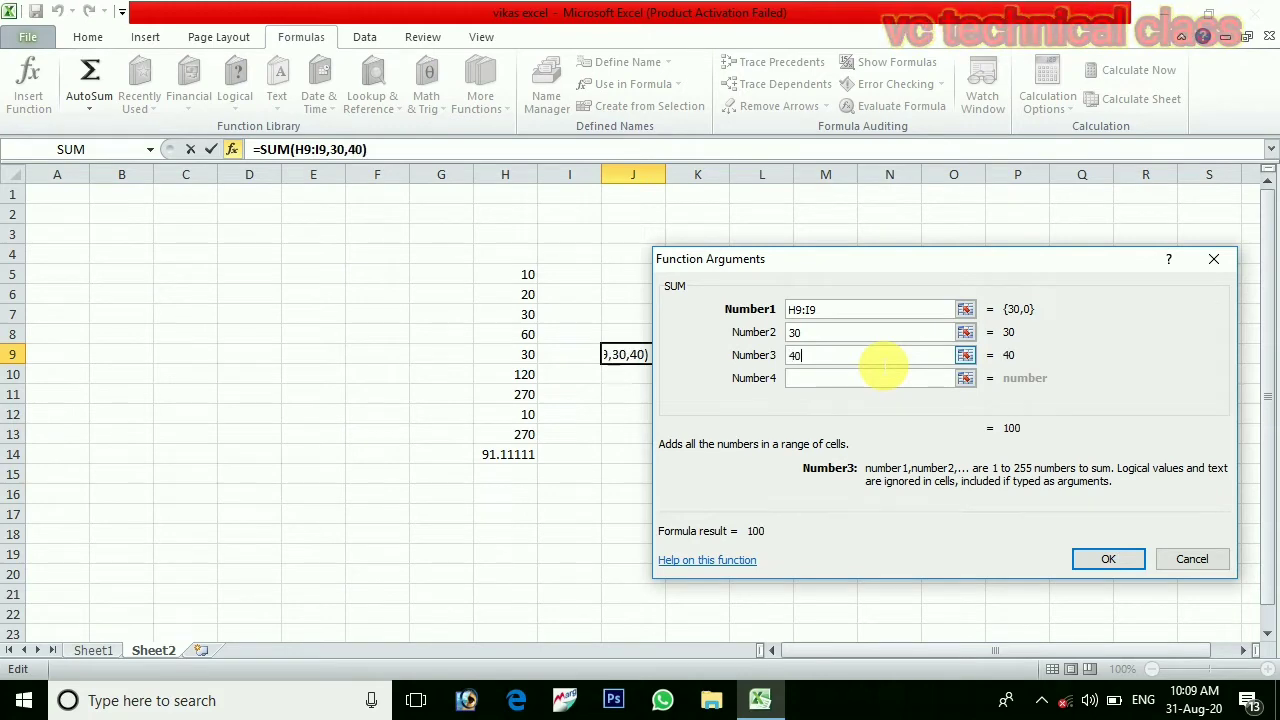
pyautogui.click(1105, 562)
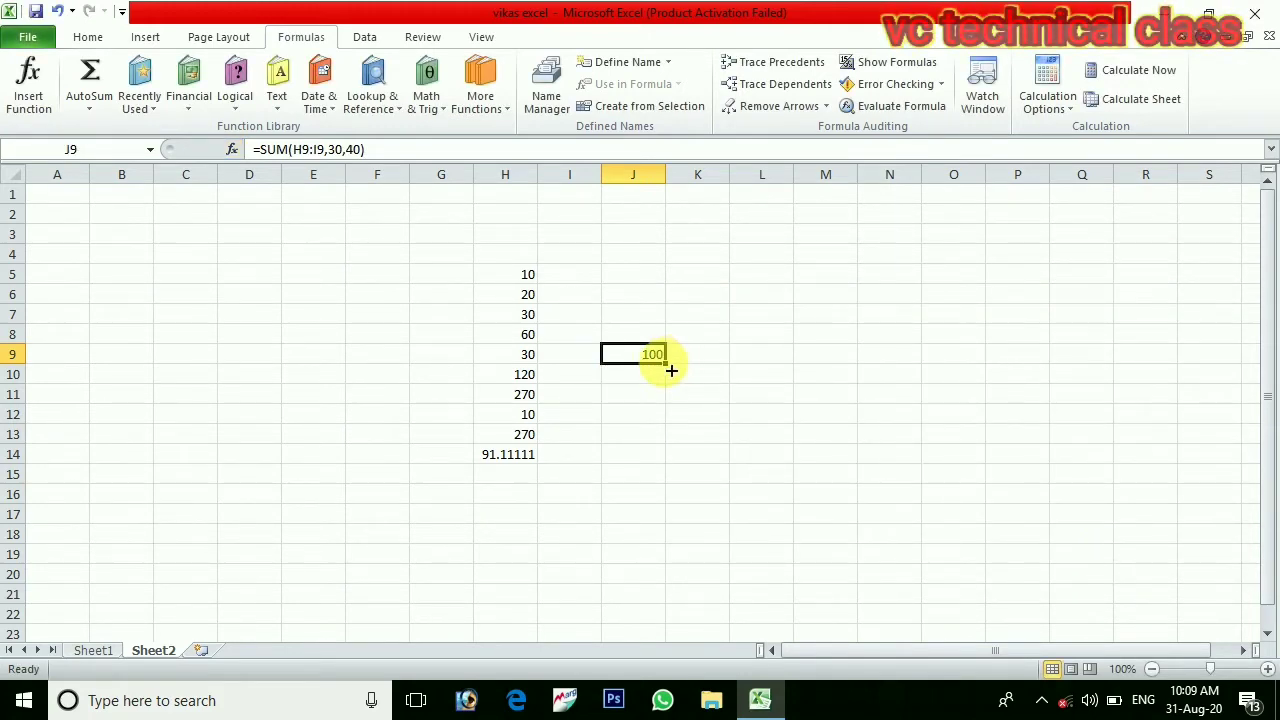
pyautogui.click(719, 288)
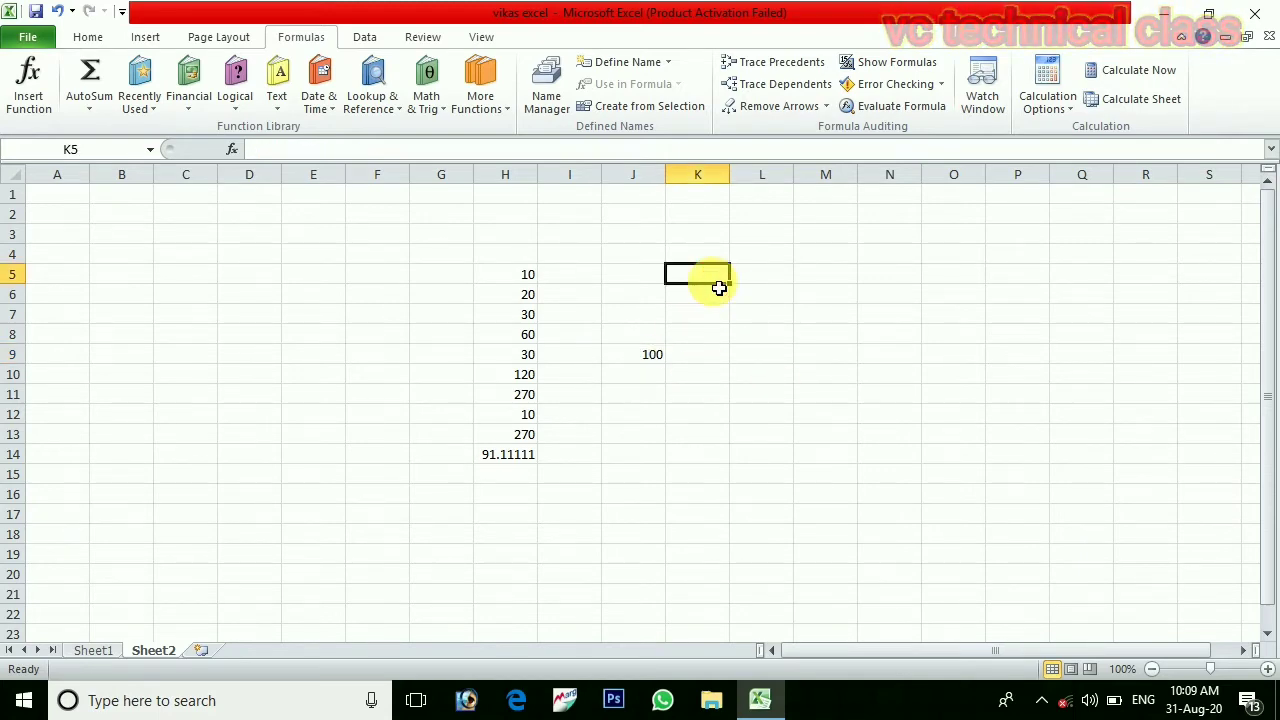
# Insert the recently used EVEN function in cell H15 with the number 50.
pyautogui.click(516, 476)
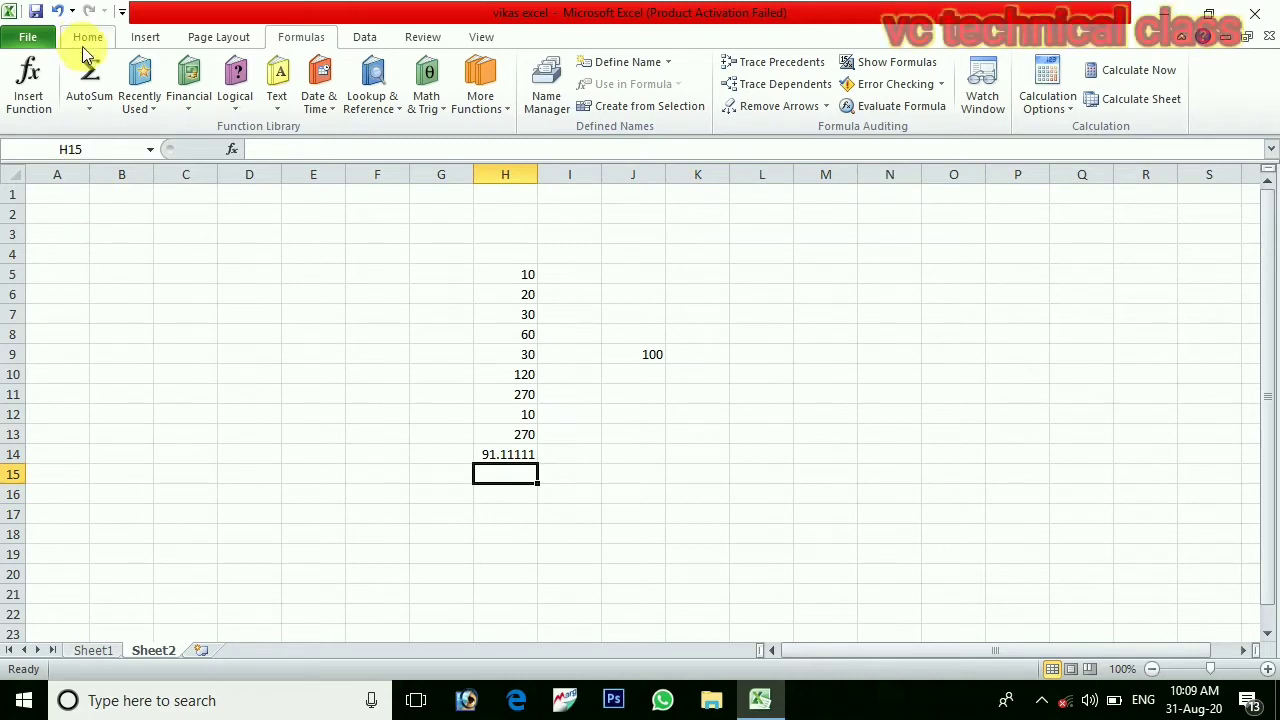
pyautogui.click(150, 101)
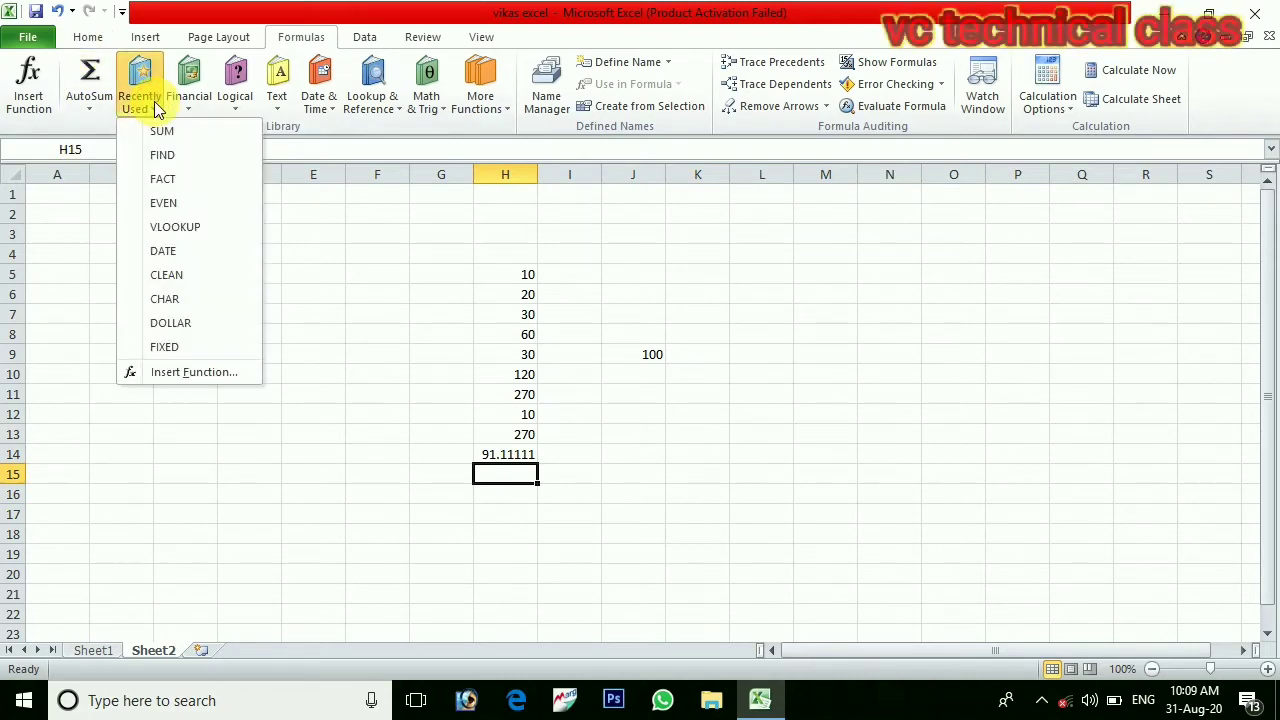
pyautogui.click(184, 208)
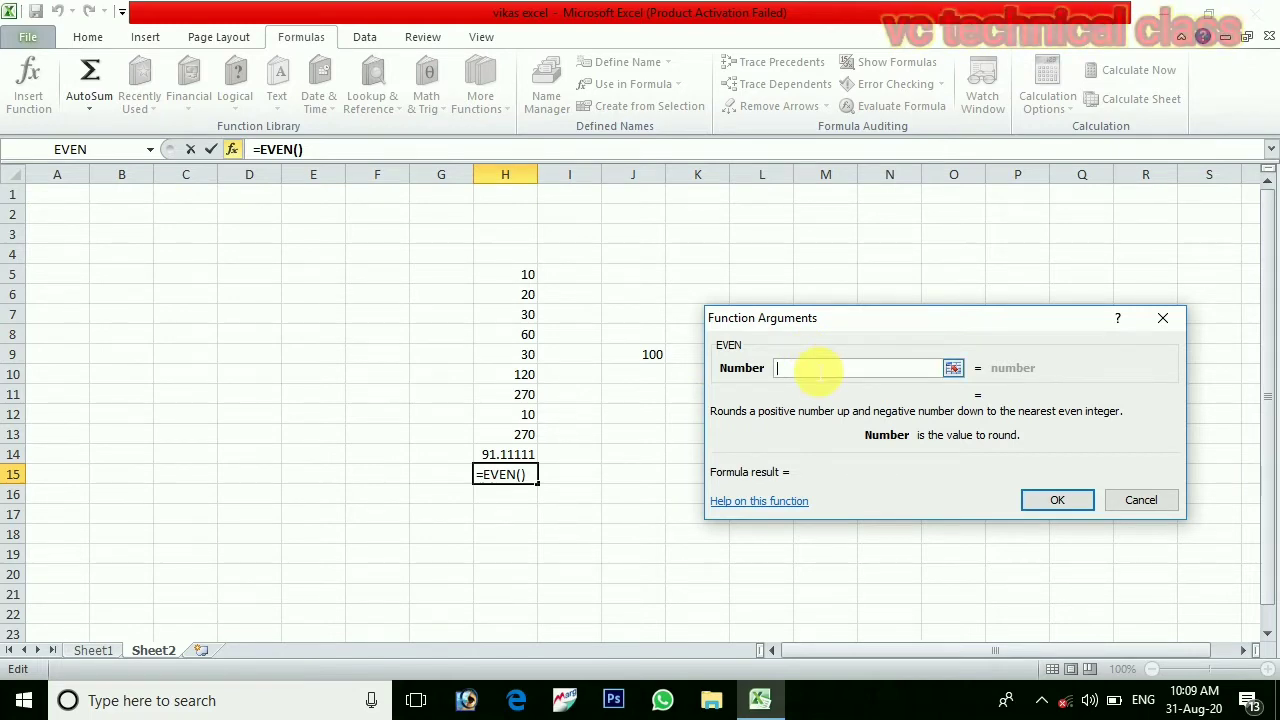
pyautogui.write('50')
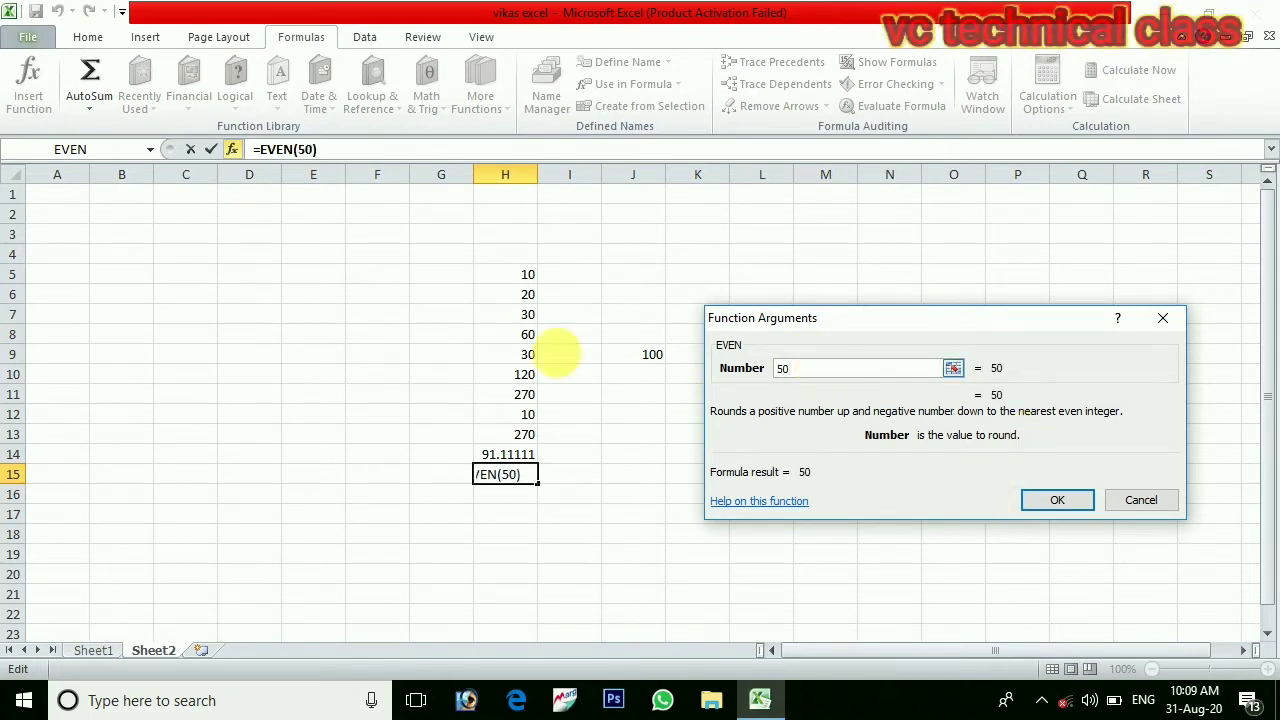
pyautogui.click(1071, 507)
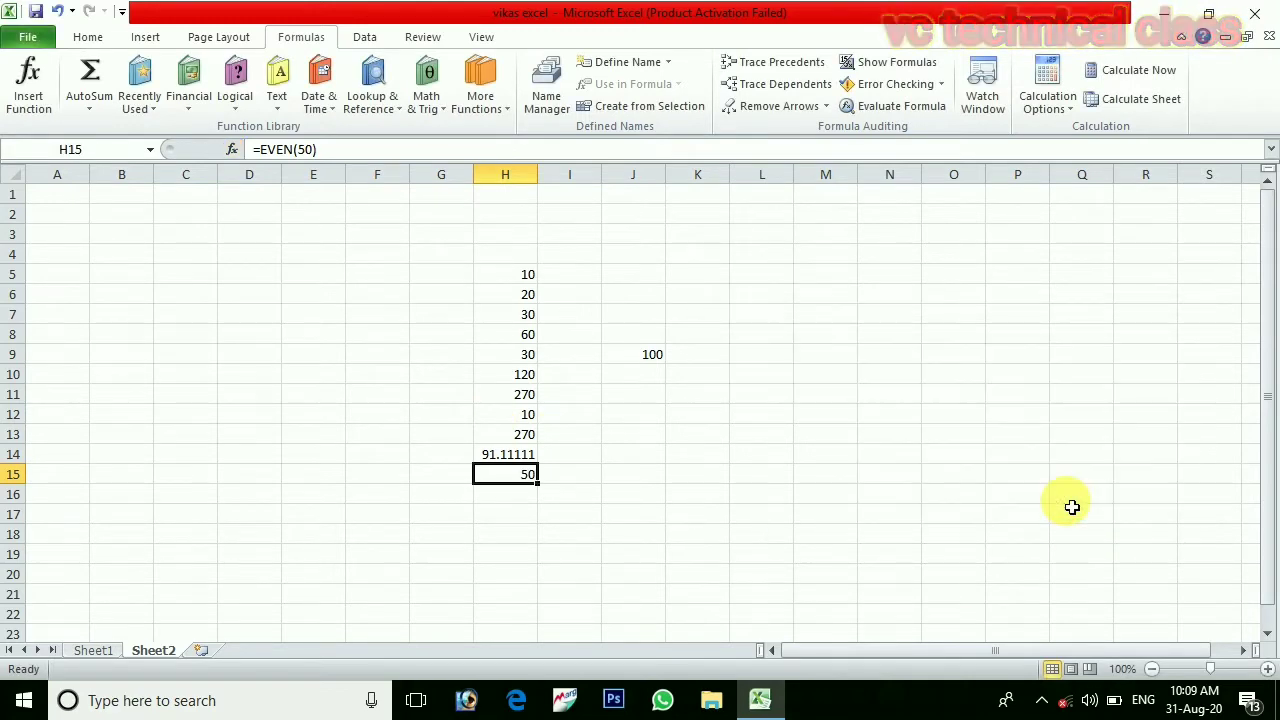
# Insert the recently used SUM function in cell H16 to add the range H12:H15.
pyautogui.click(158, 104)
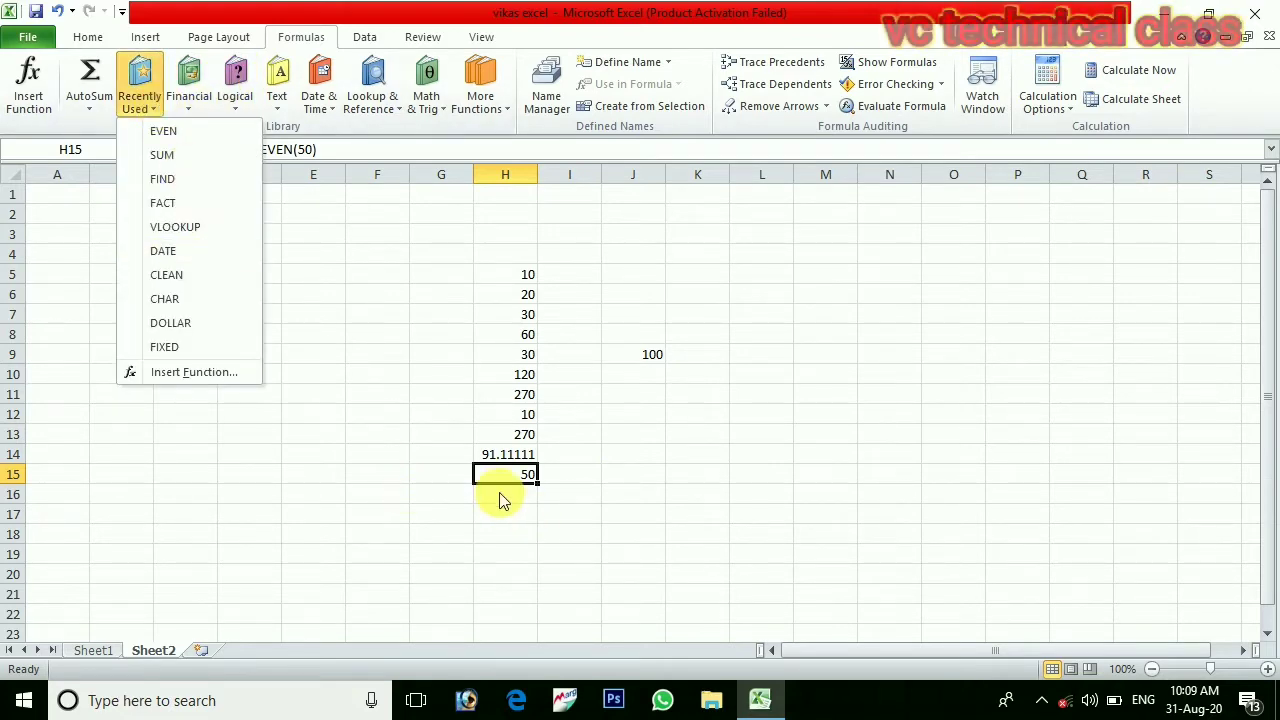
pyautogui.click(503, 498)
pyautogui.click(504, 497)
pyautogui.click(150, 88)
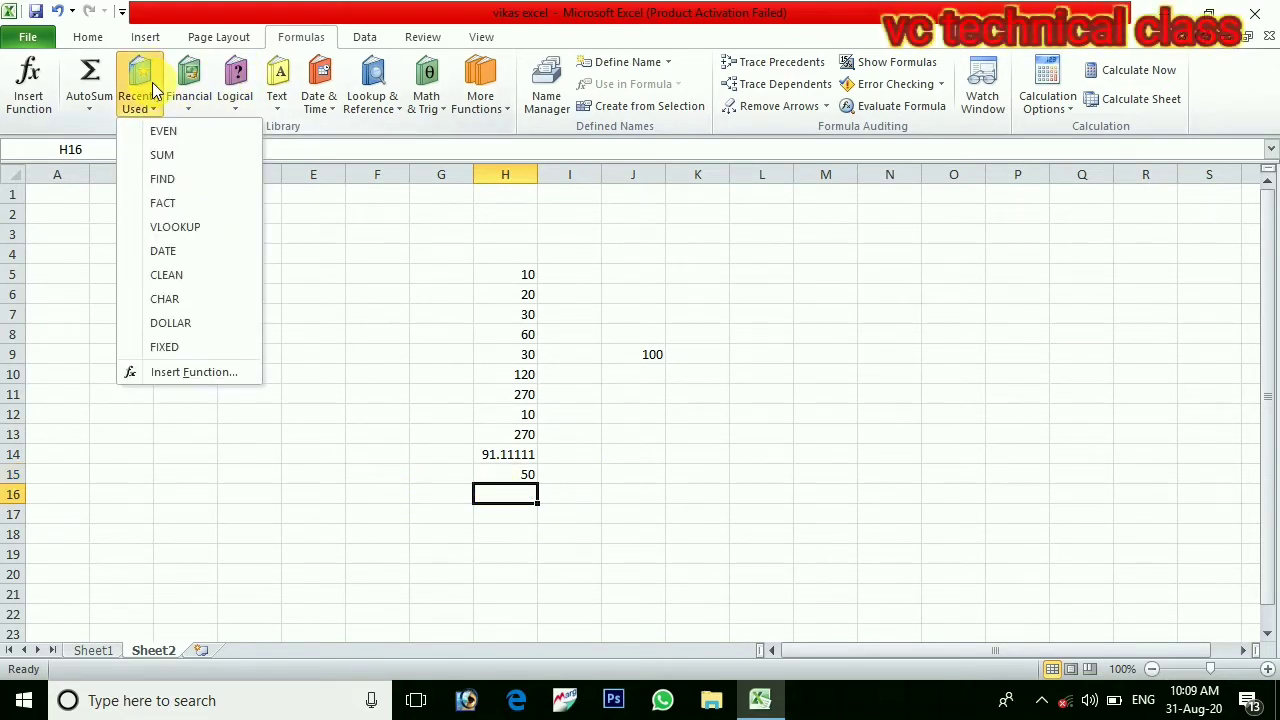
pyautogui.click(162, 155)
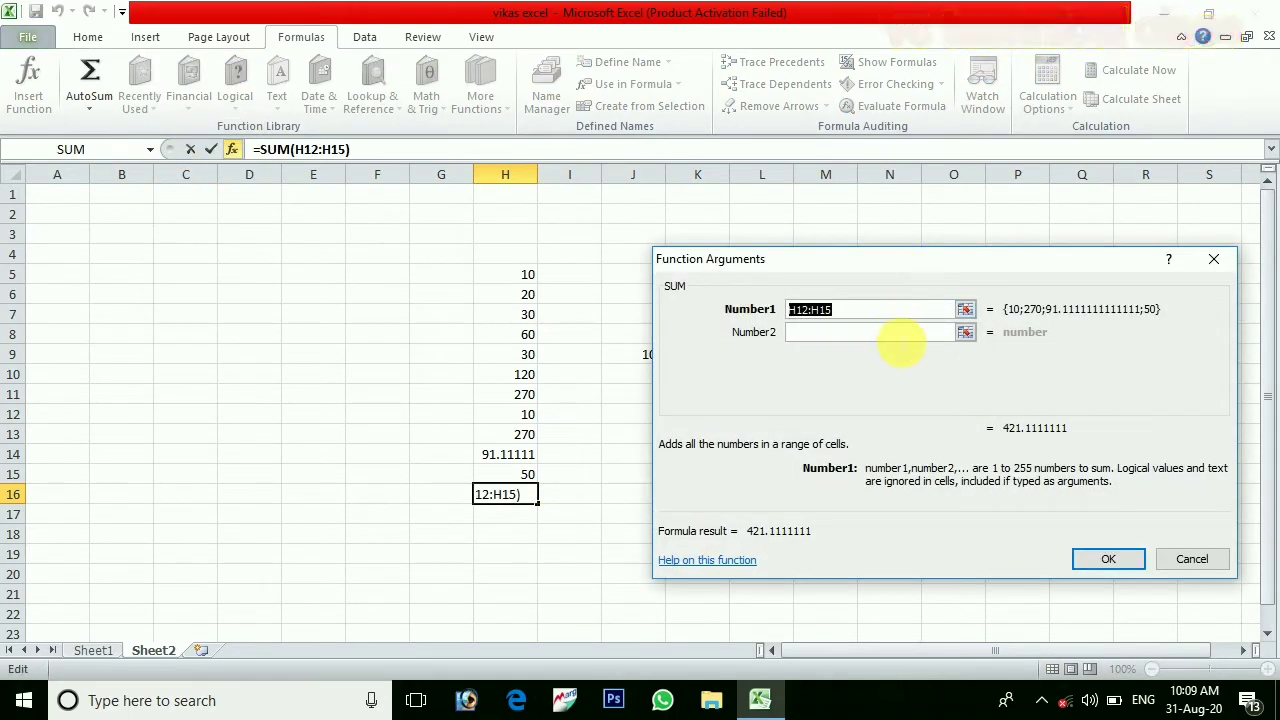
pyautogui.click(871, 331)
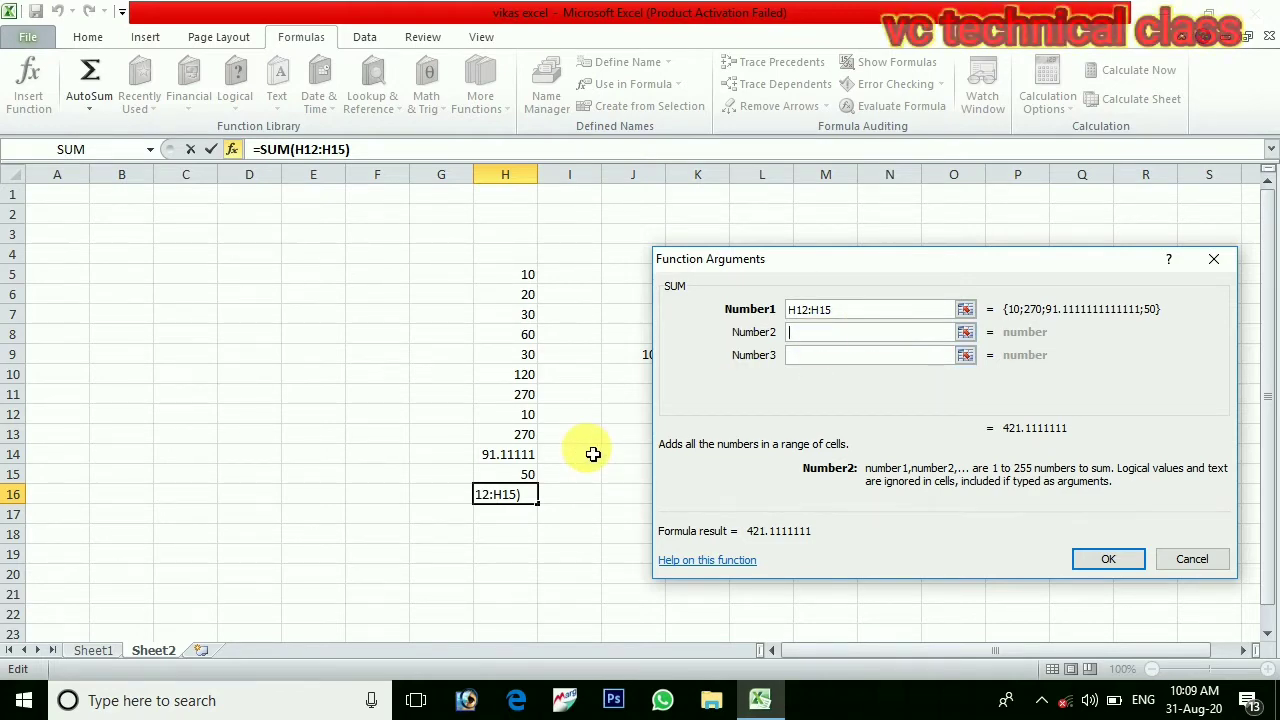
pyautogui.click(1108, 559)
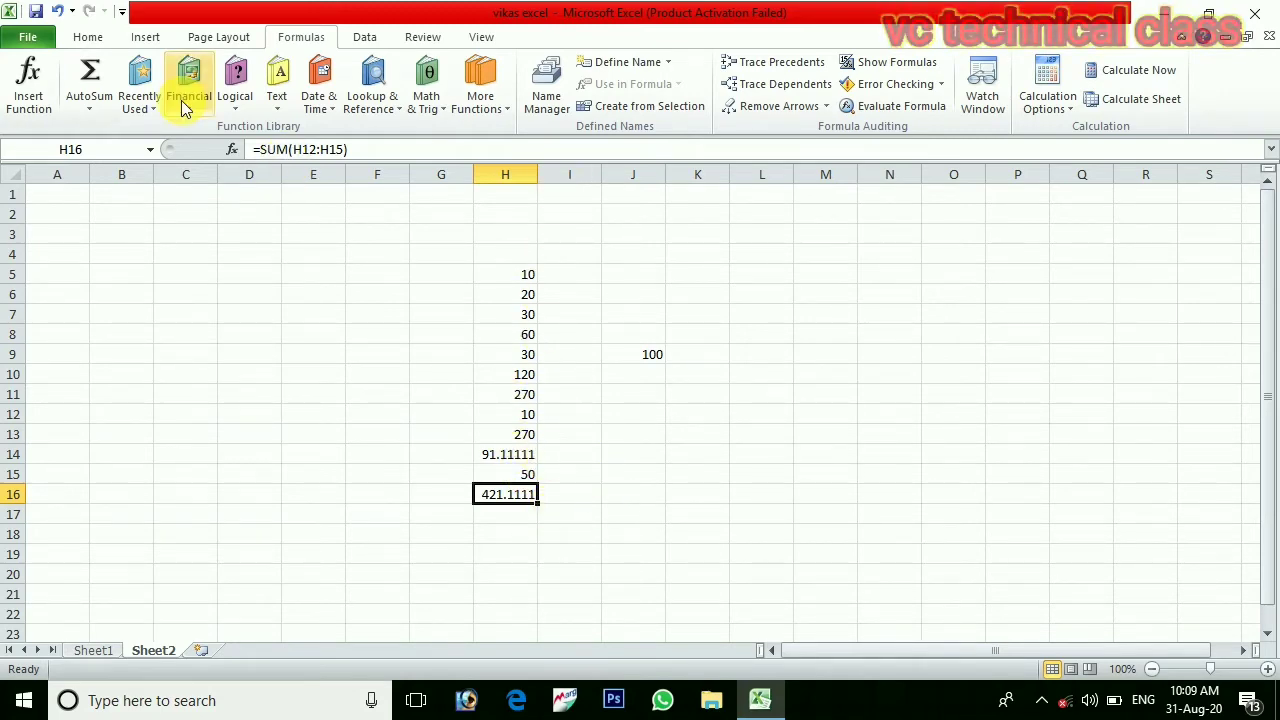
# Start a logical AND function in cell M7 with 2+3=5 as its first condition.
pyautogui.click(812, 322)
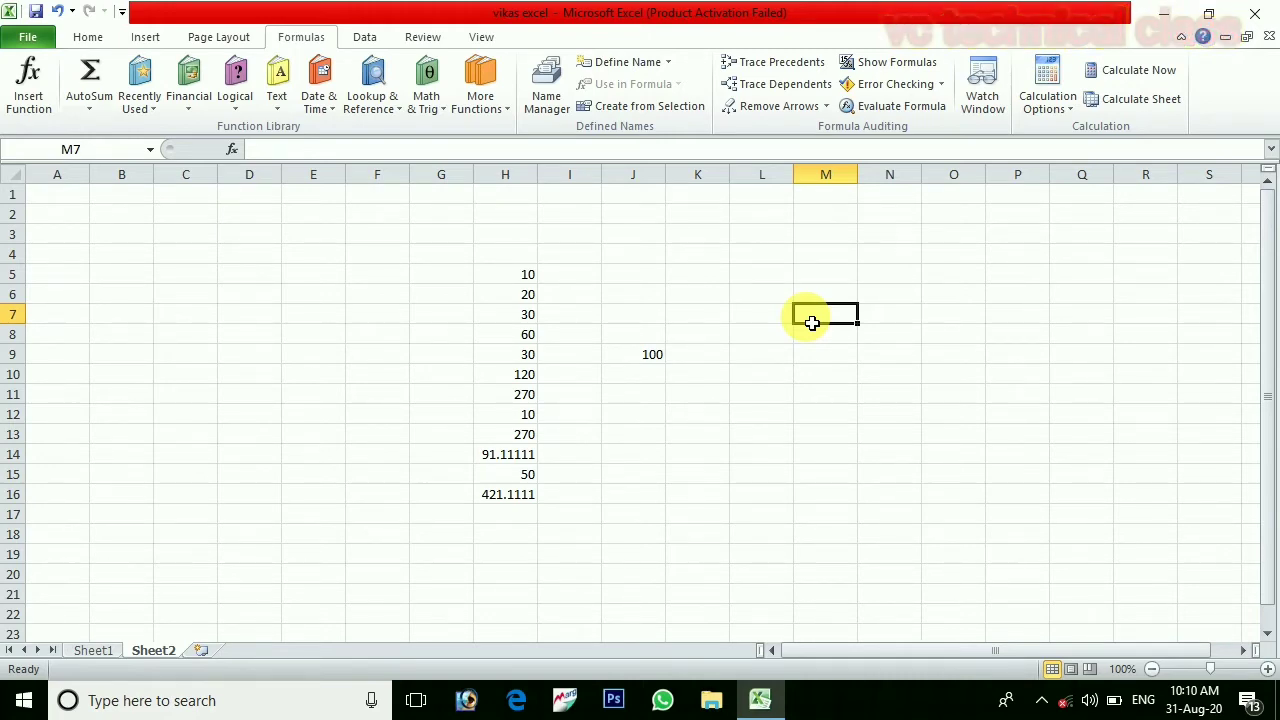
pyautogui.click(187, 105)
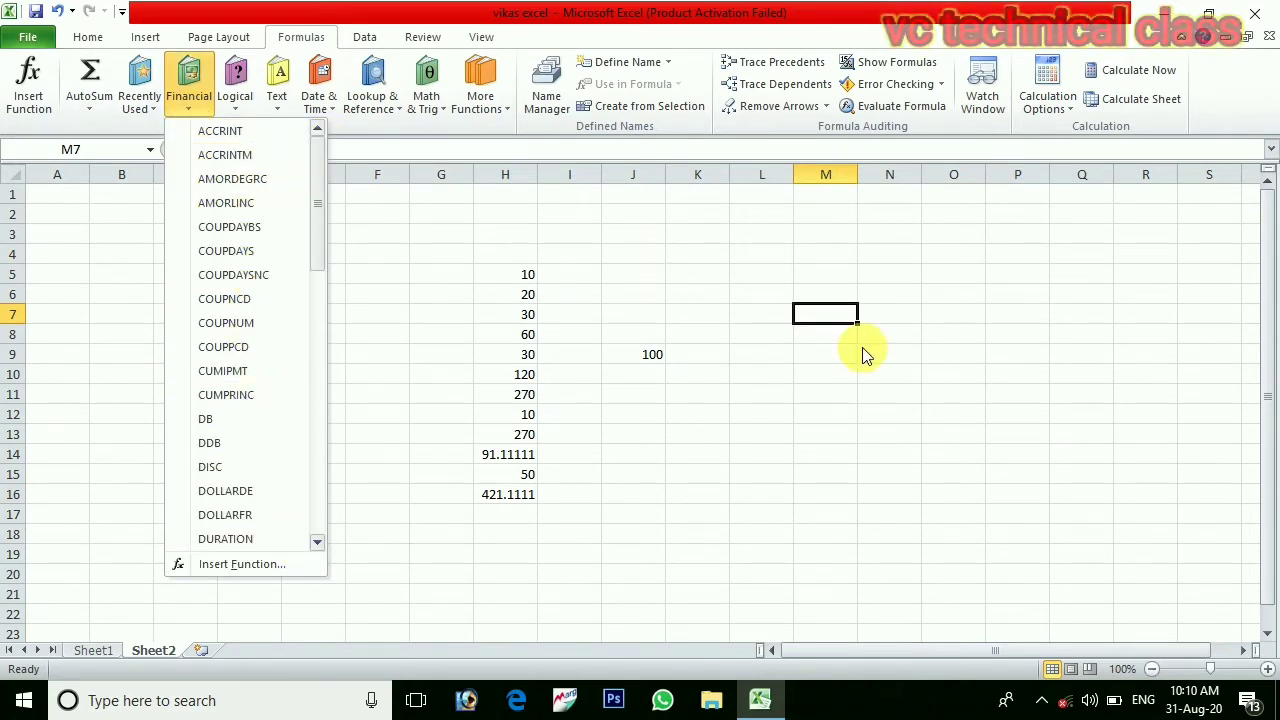
pyautogui.click(457, 215)
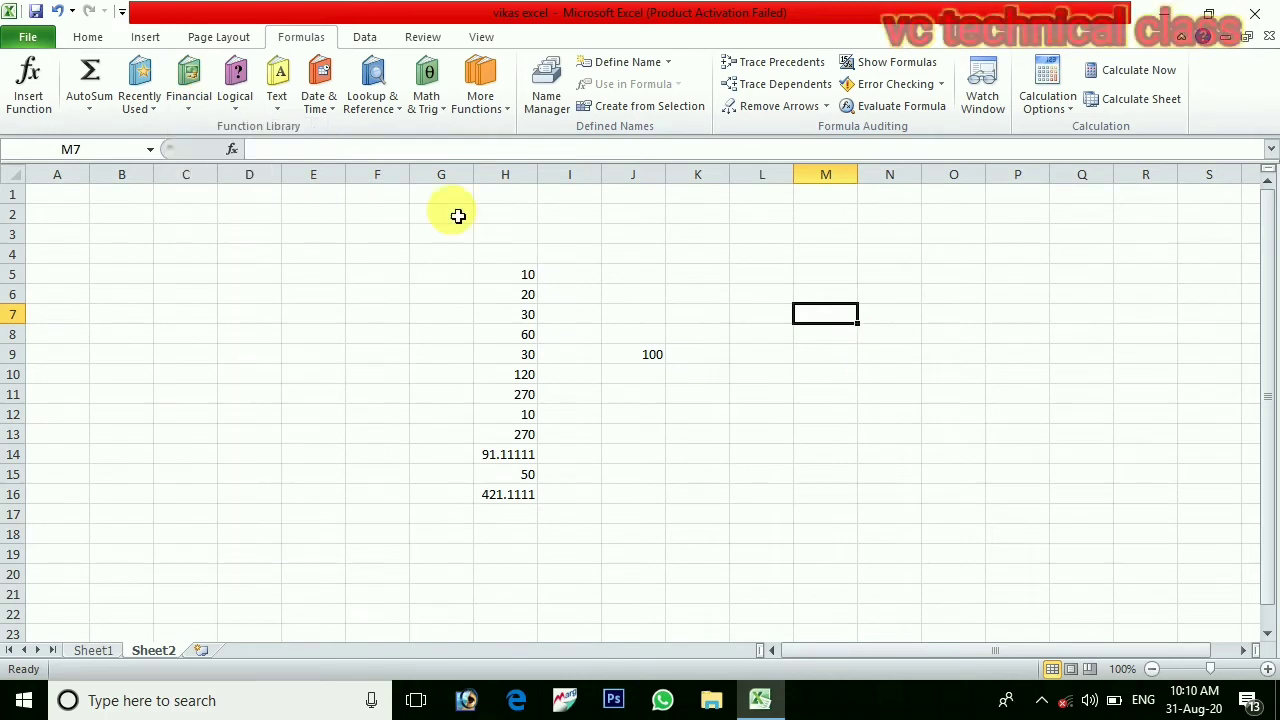
pyautogui.click(249, 116)
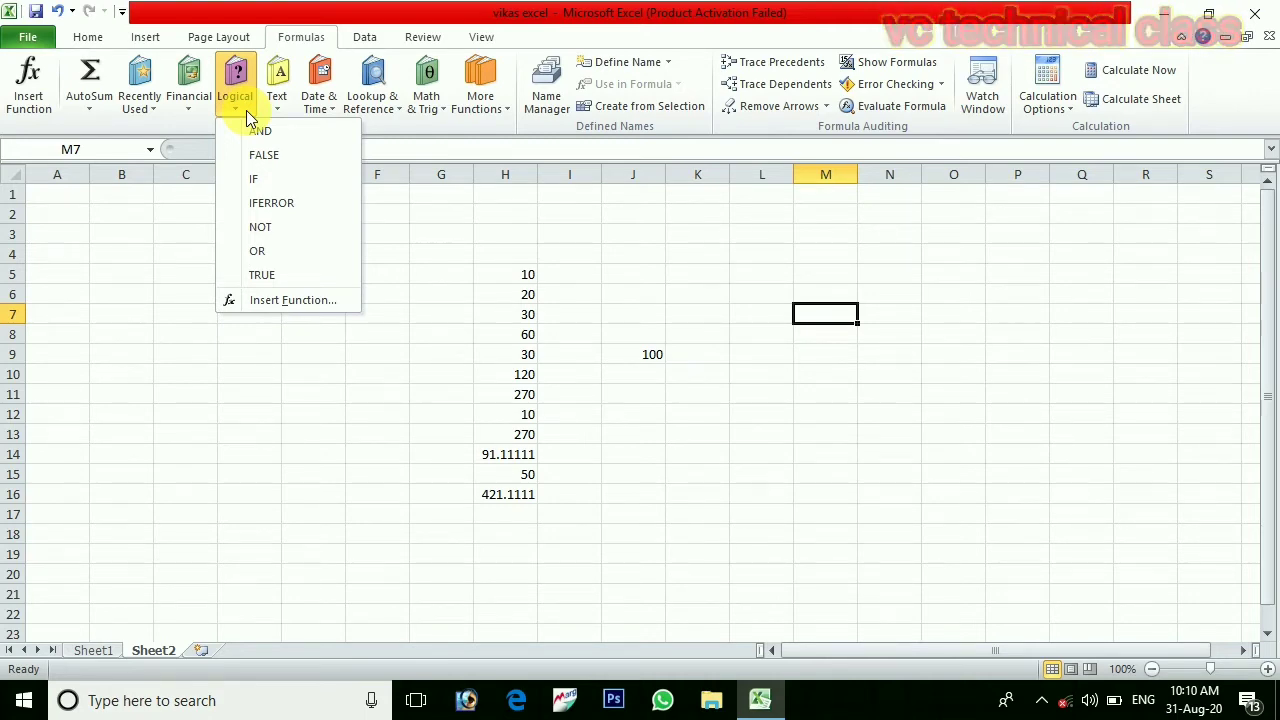
pyautogui.click(291, 134)
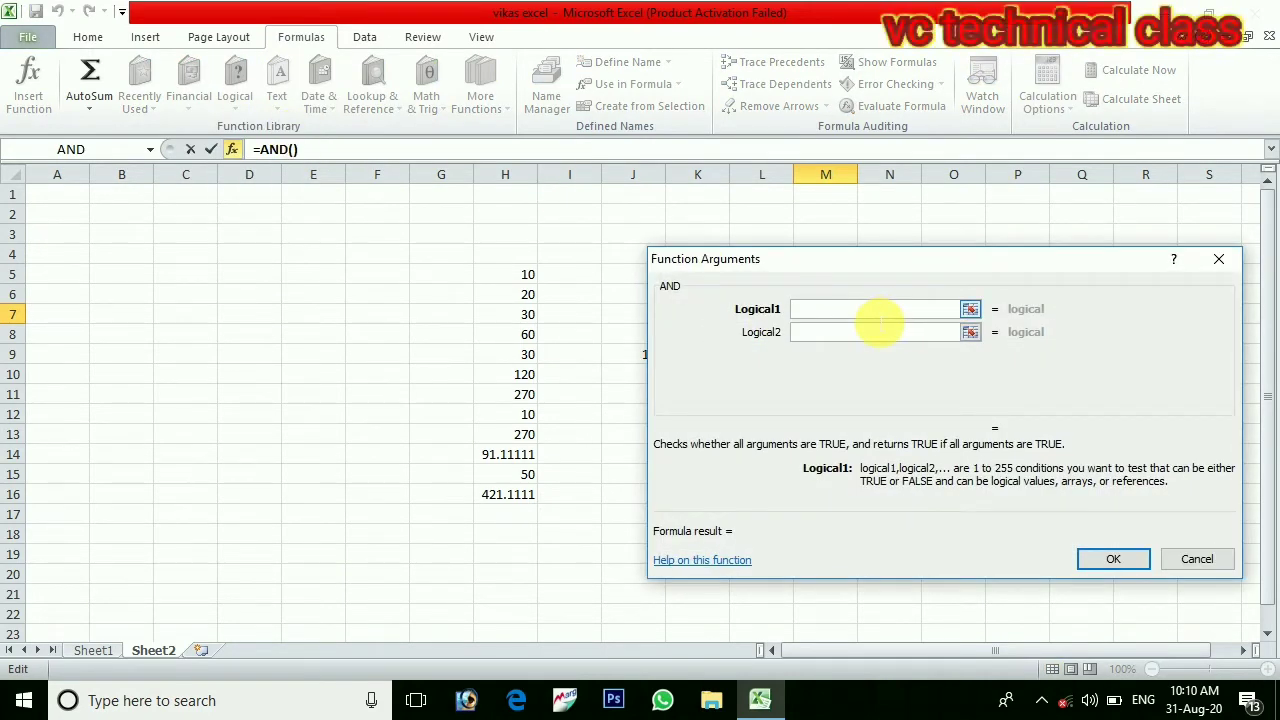
pyautogui.write('2')
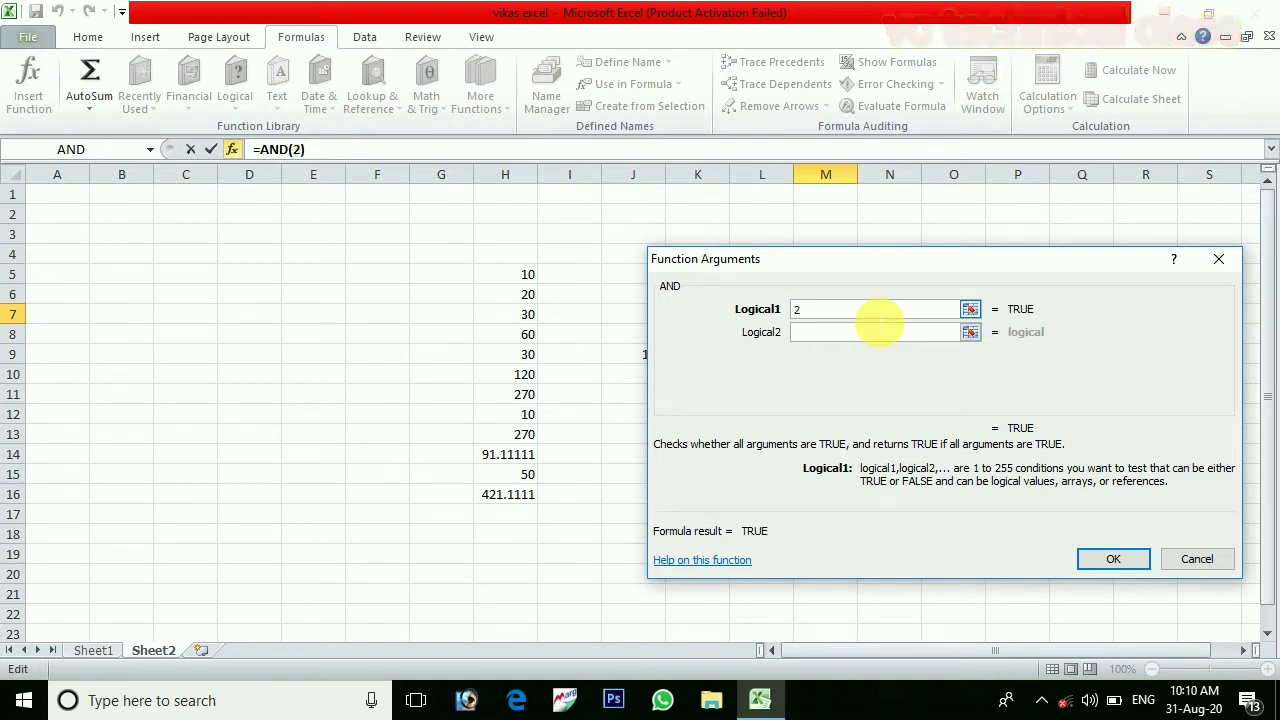
pyautogui.write('+3')
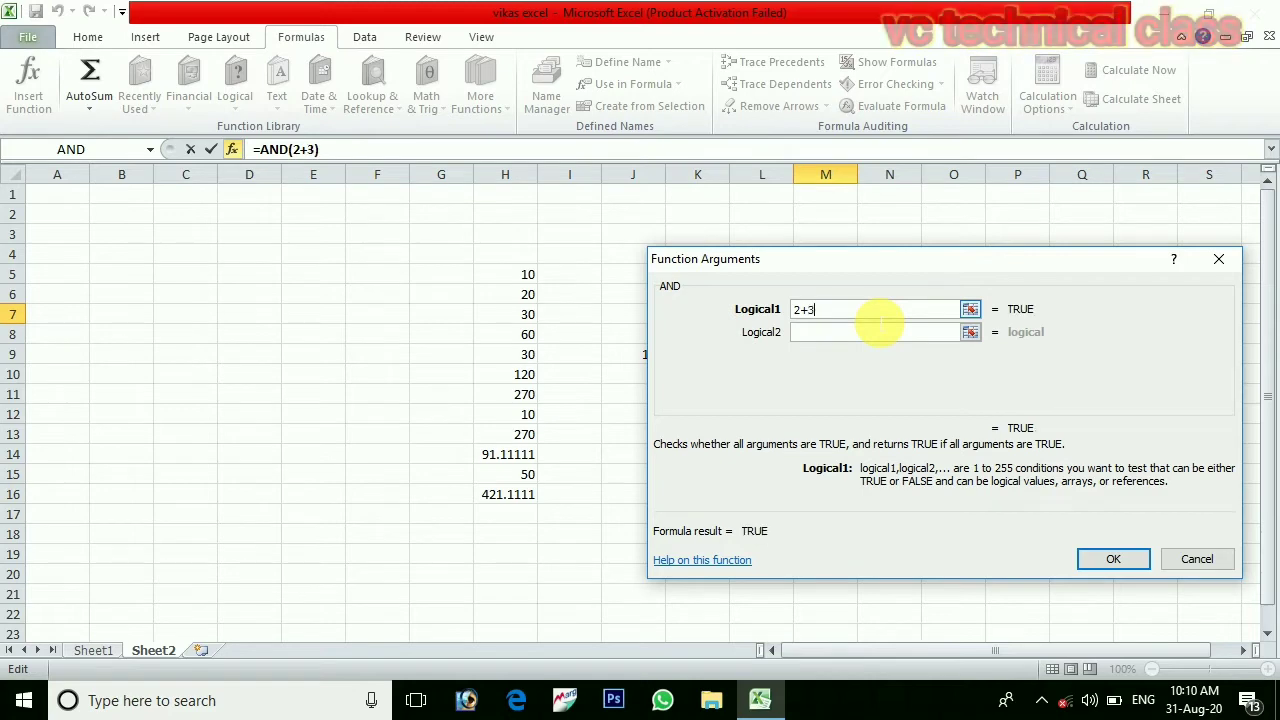
pyautogui.write('=')
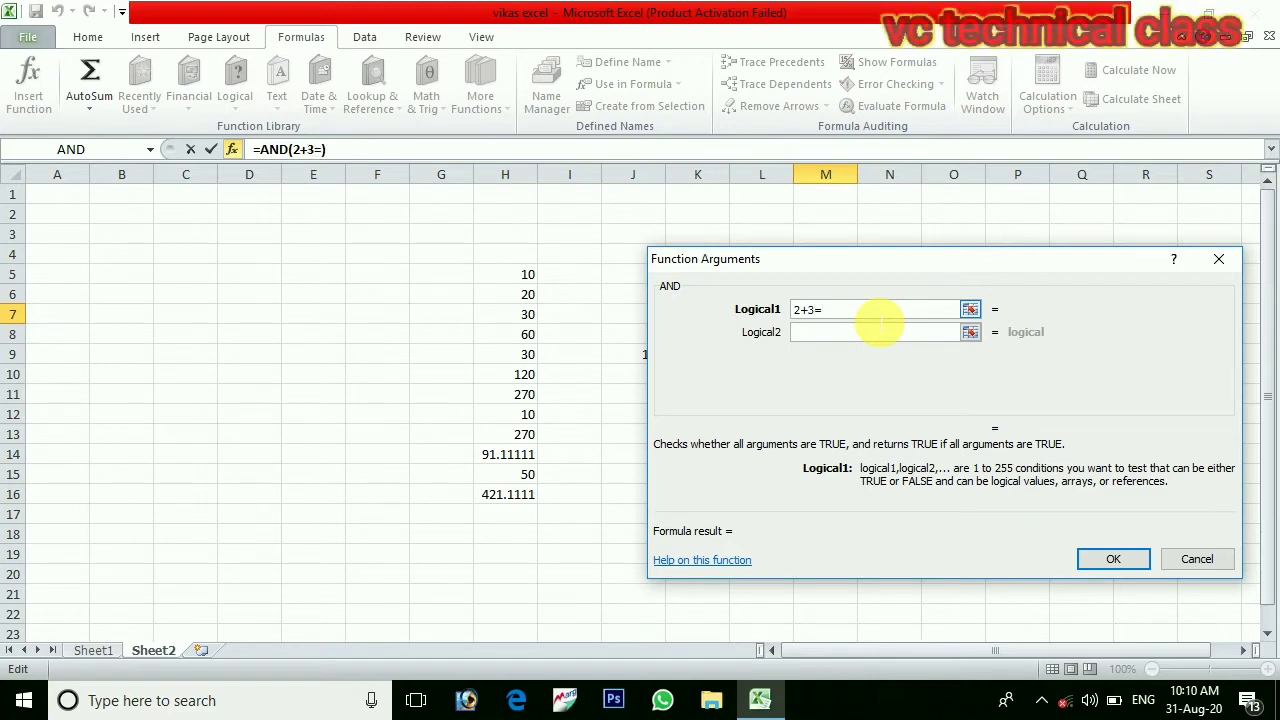
pyautogui.write('5')
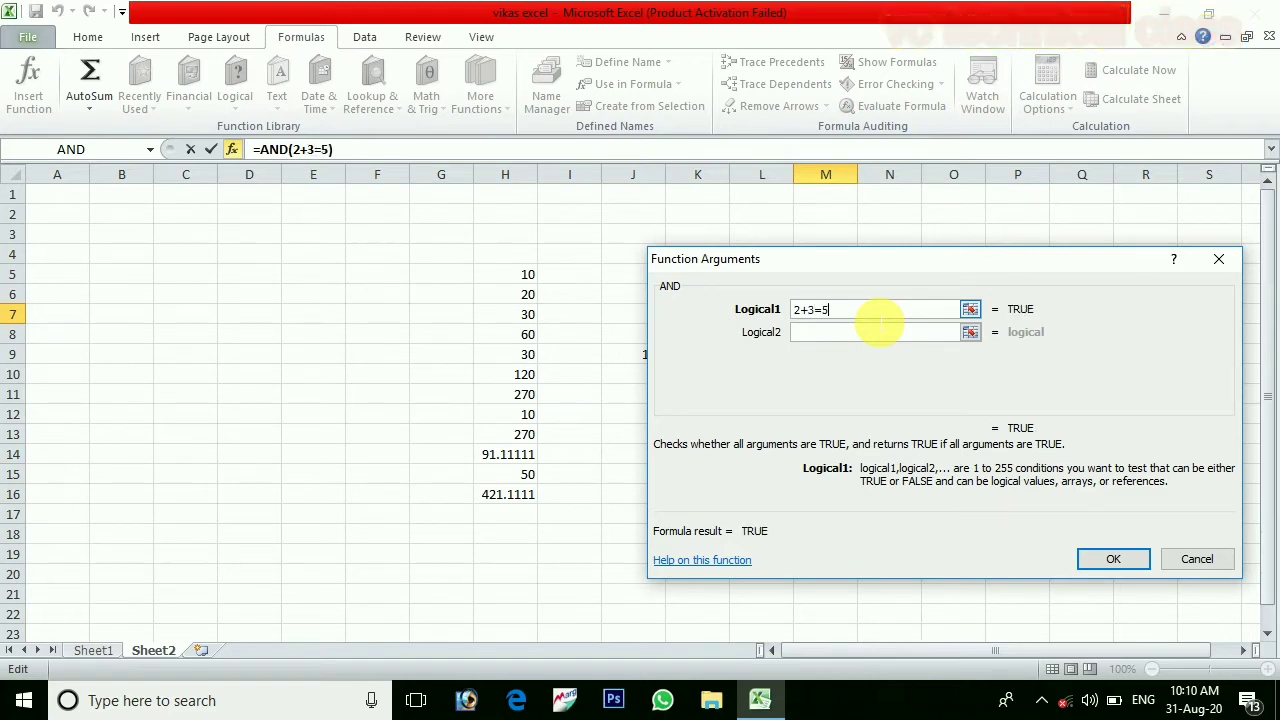
# Add 3+4=8 as the second condition of the AND function and insert it in cell M7.
pyautogui.click(854, 340)
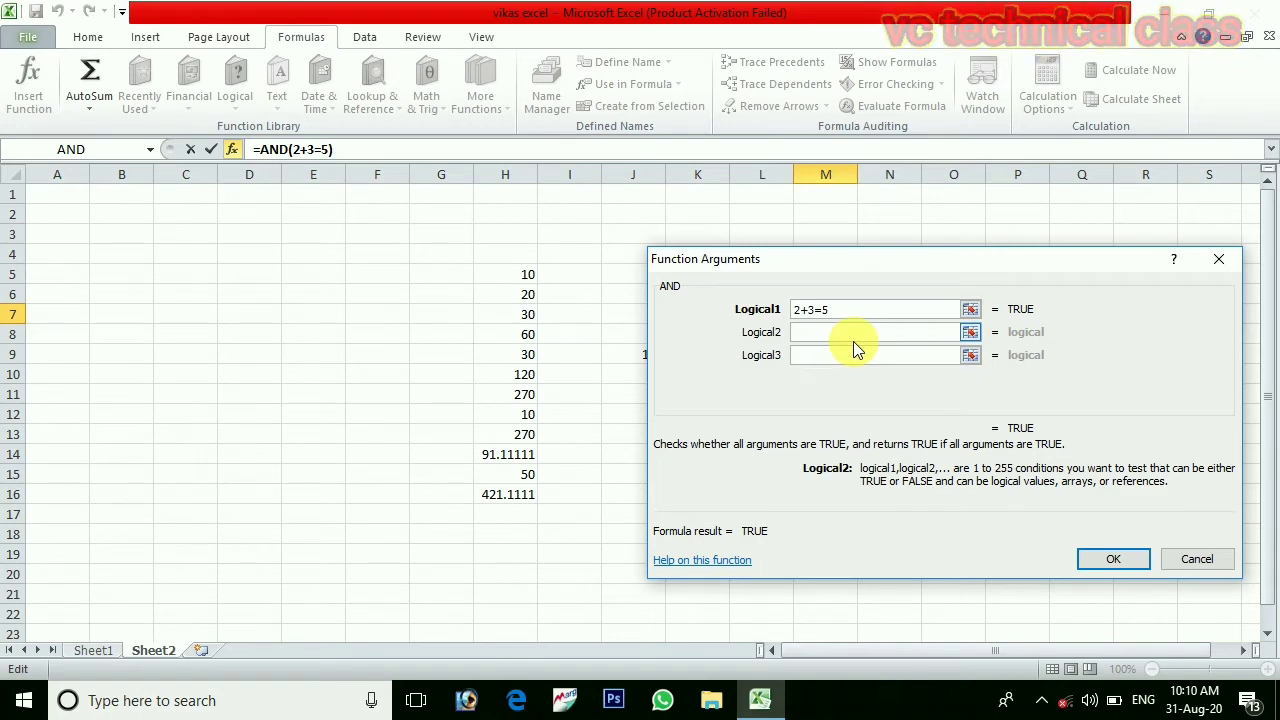
pyautogui.write('3')
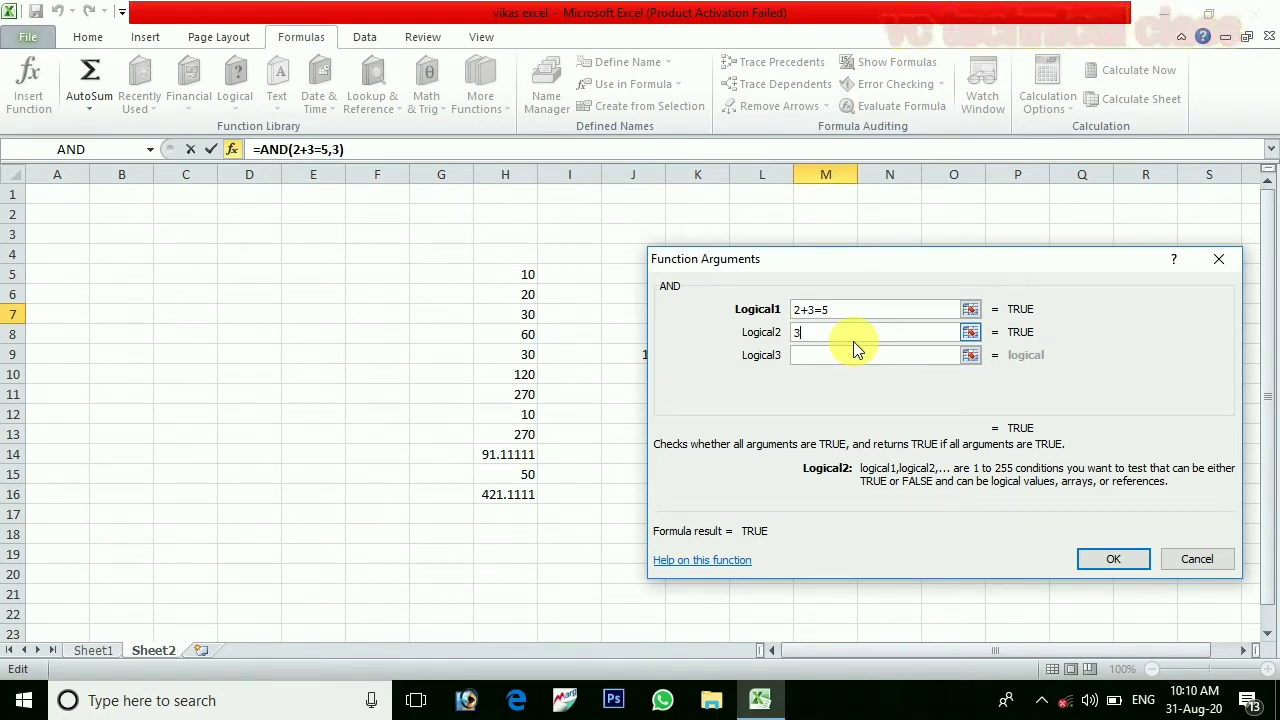
pyautogui.write('+')
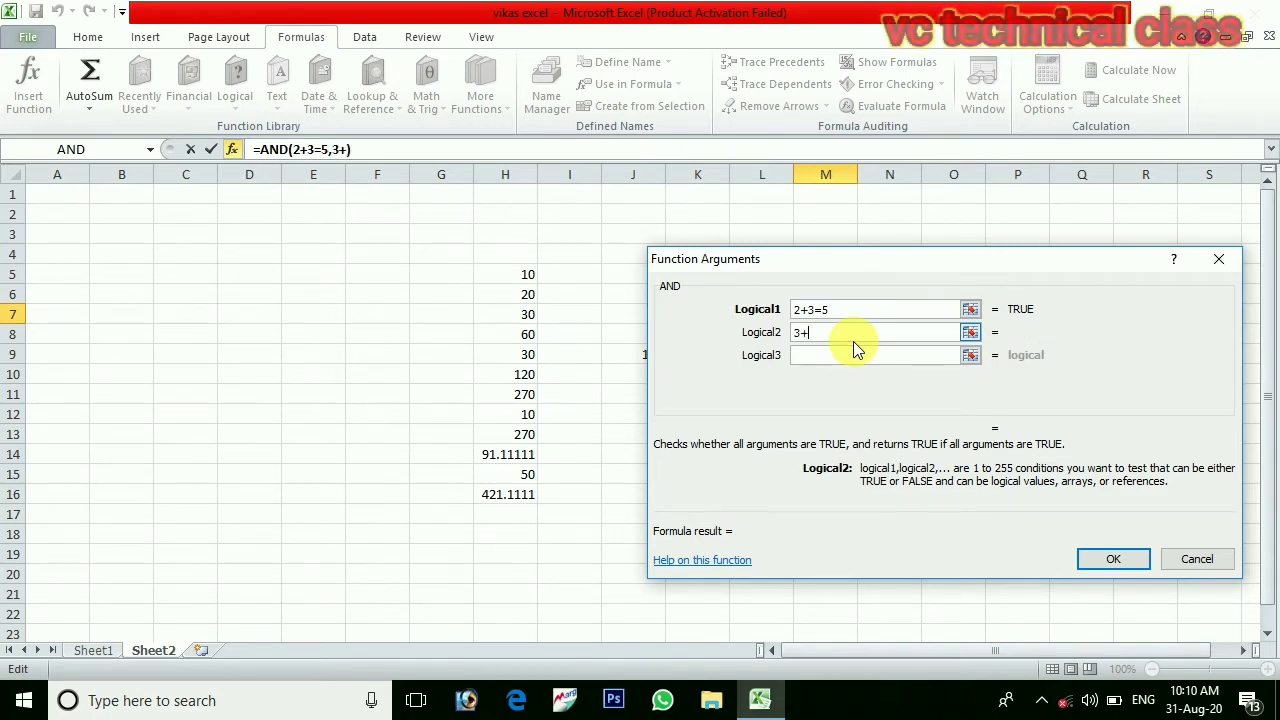
pyautogui.write('4=')
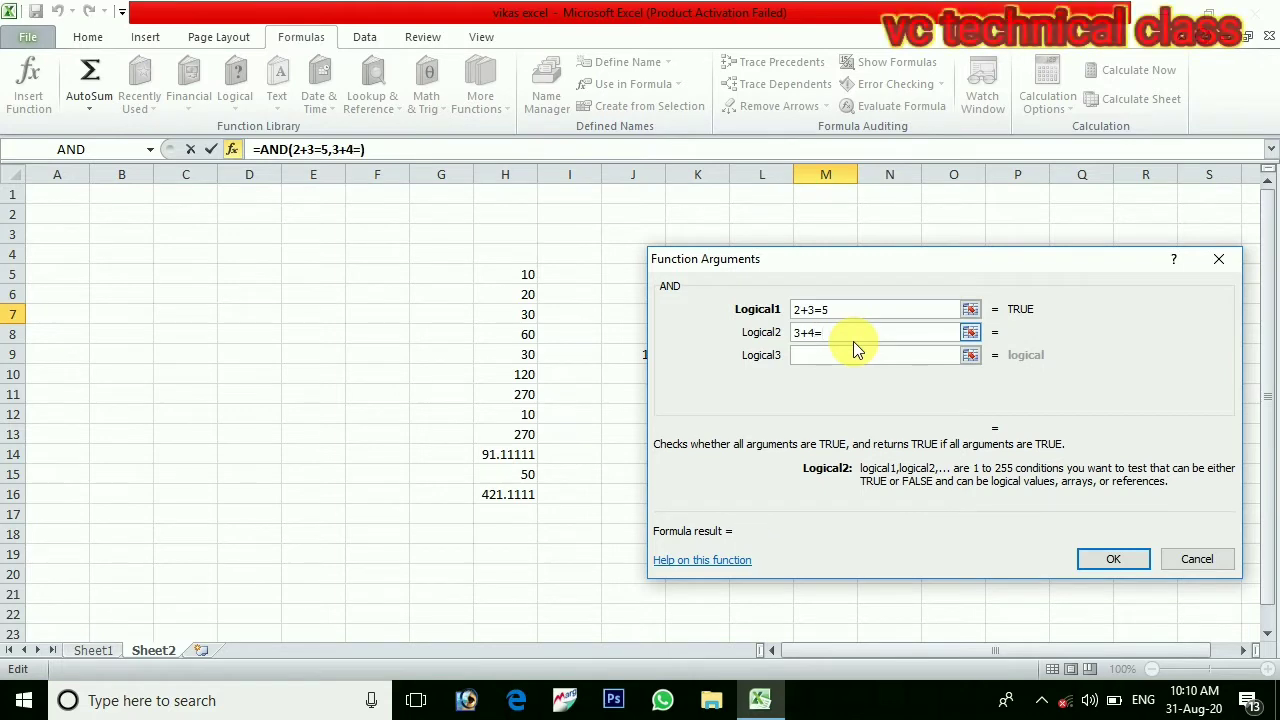
pyautogui.write('8')
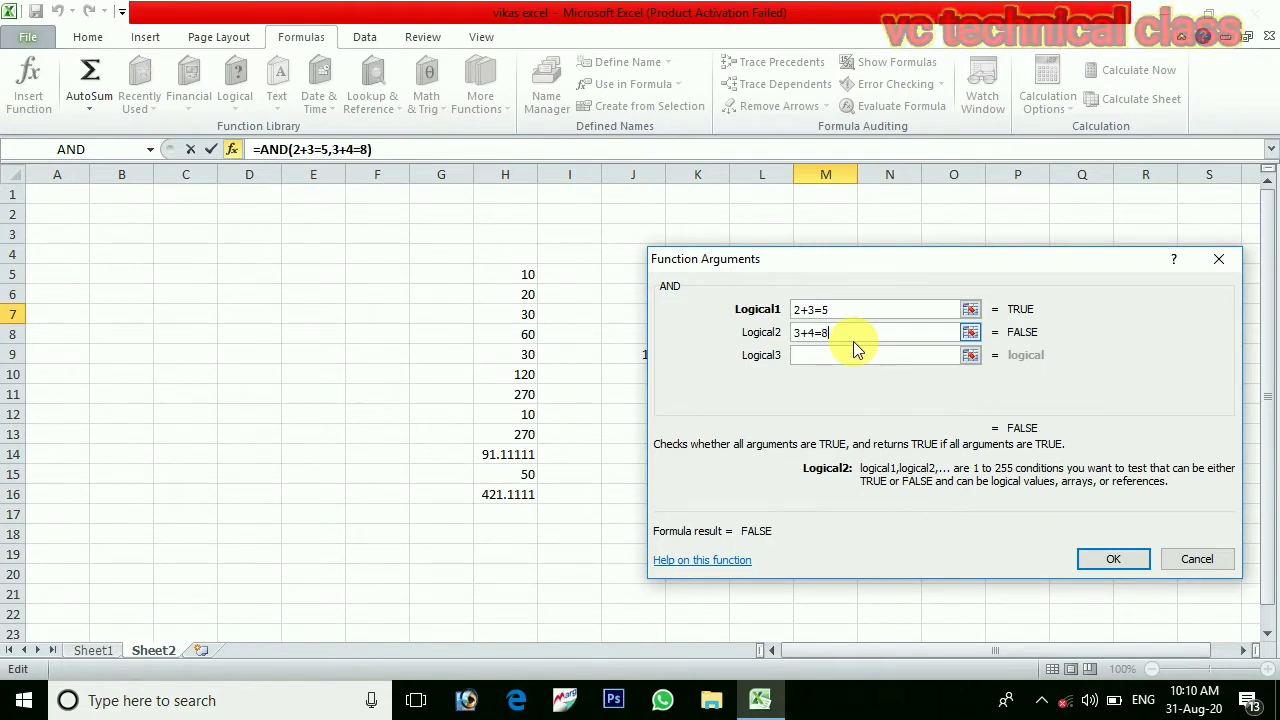
pyautogui.click(1143, 561)
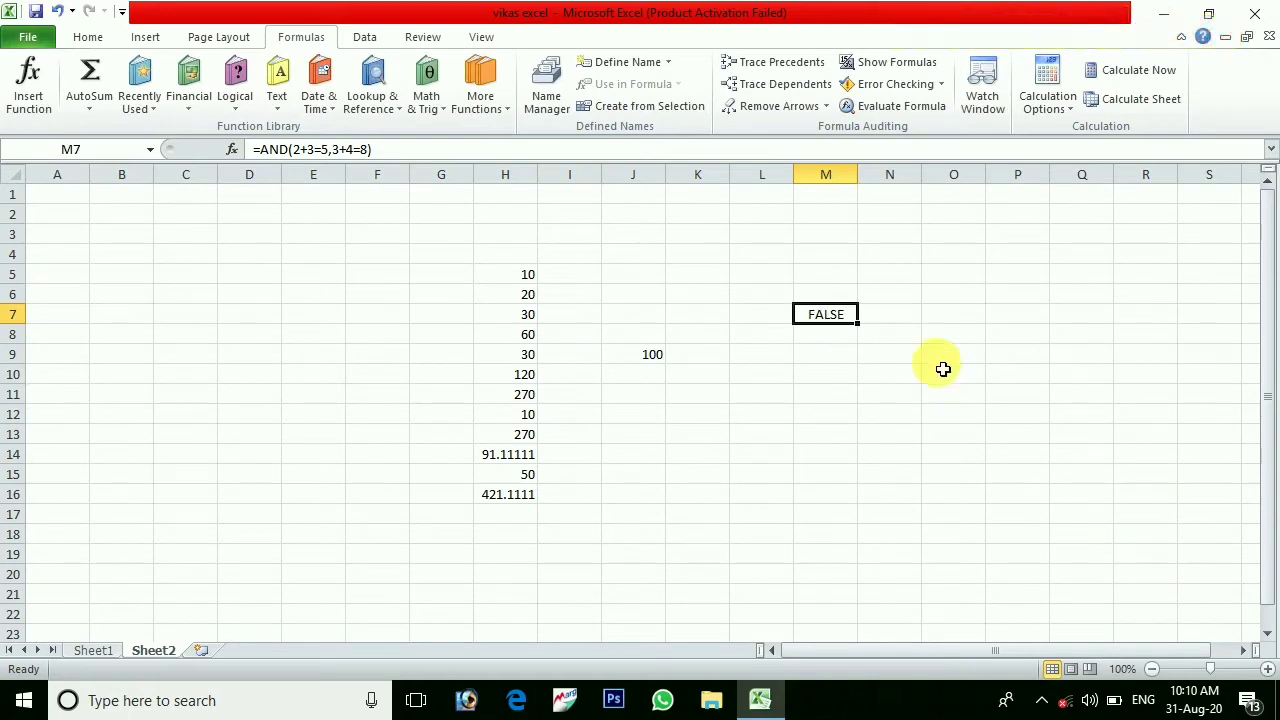
# Edit the AND formula in cell M7 so its second condition reads 3+4=7.
pyautogui.click(367, 149)
pyautogui.press('BackSpace')
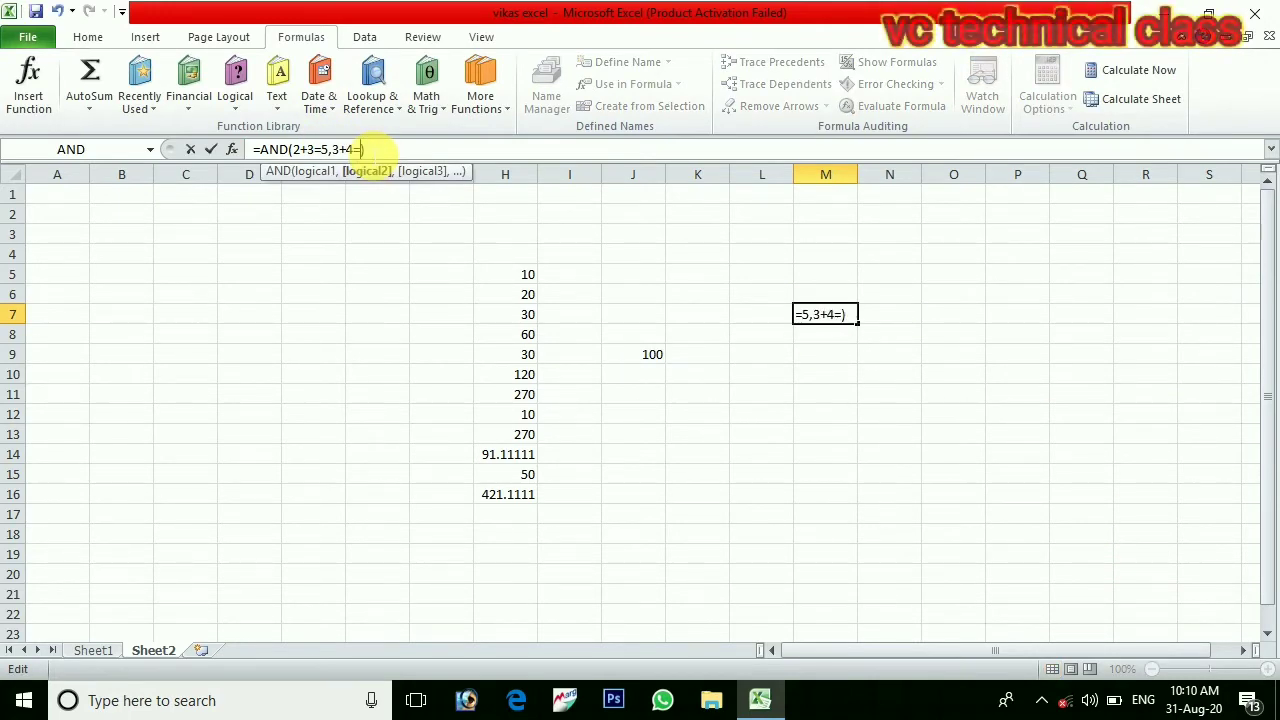
pyautogui.write('7')
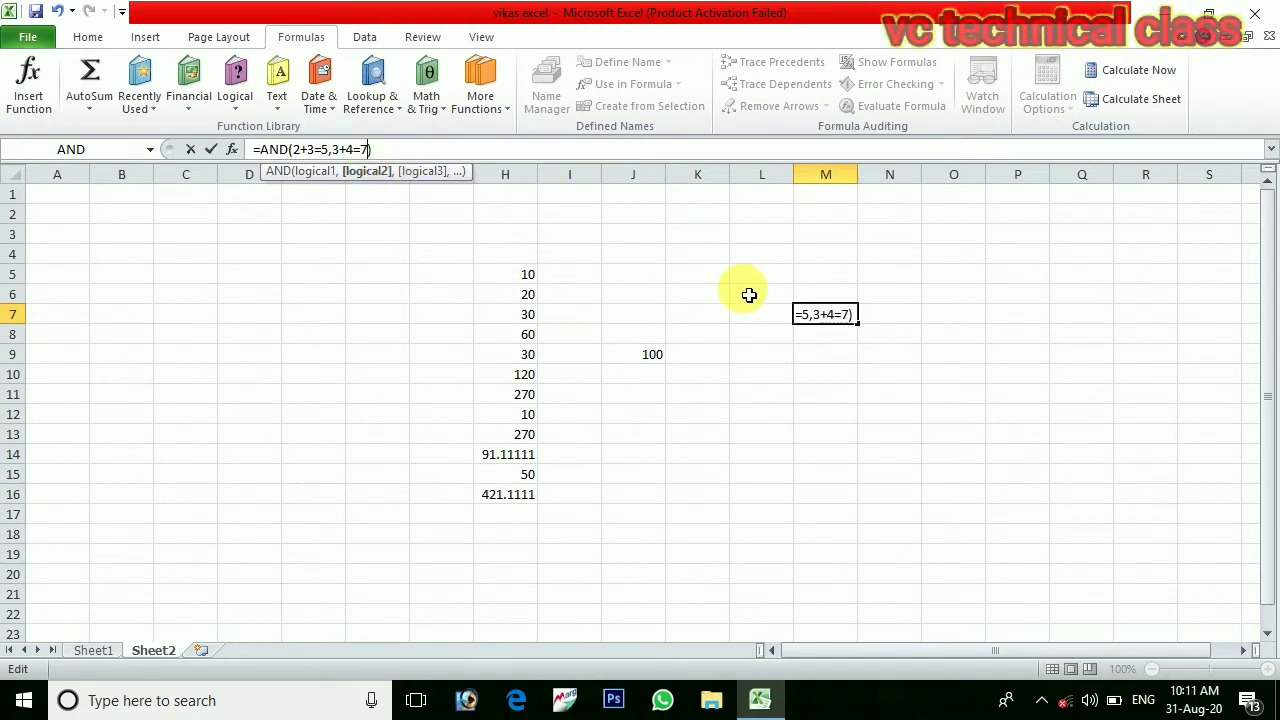
pyautogui.press('Return')
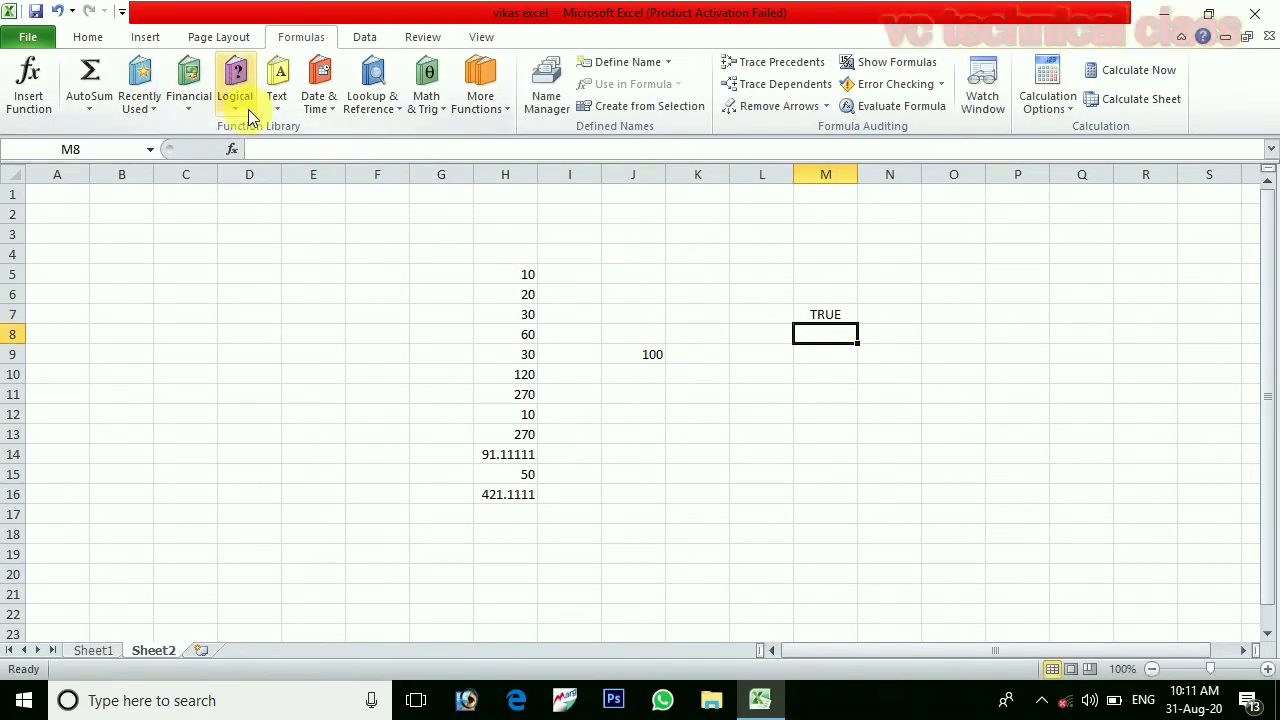
# Enter three people's first names in cells B5 to B7, one per cell.
pyautogui.click(140, 276)
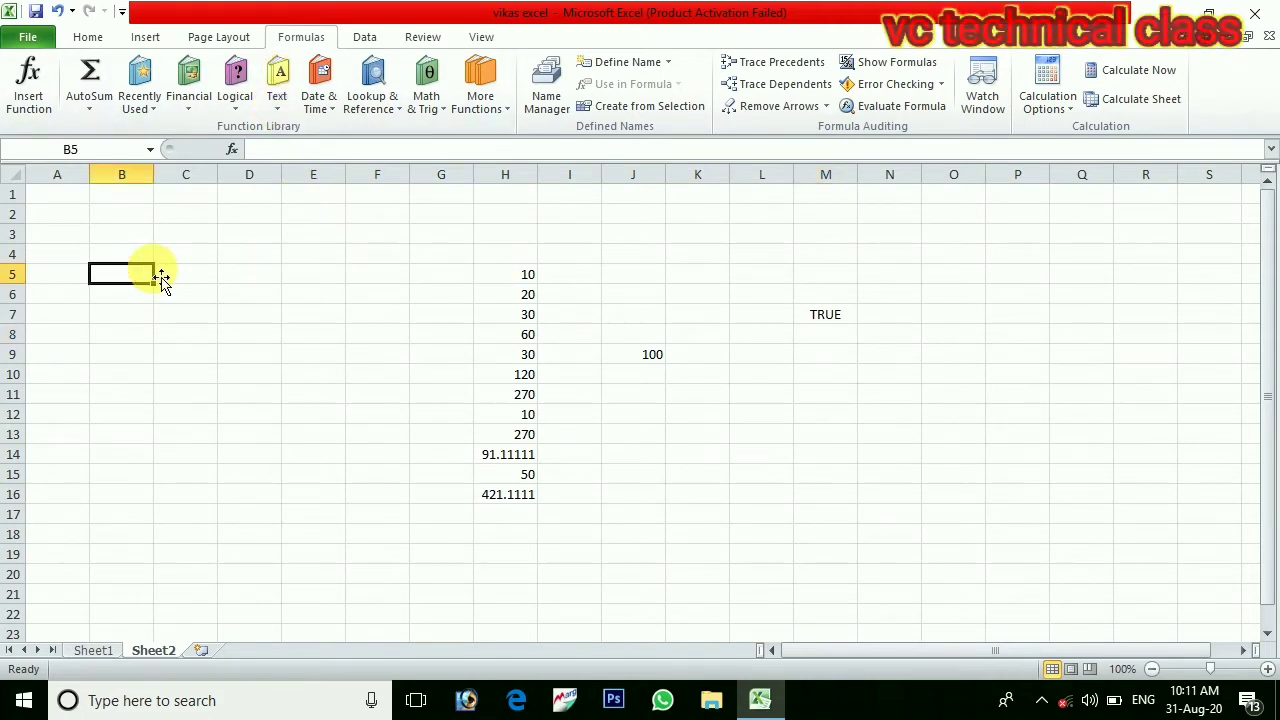
pyautogui.write('vikas')
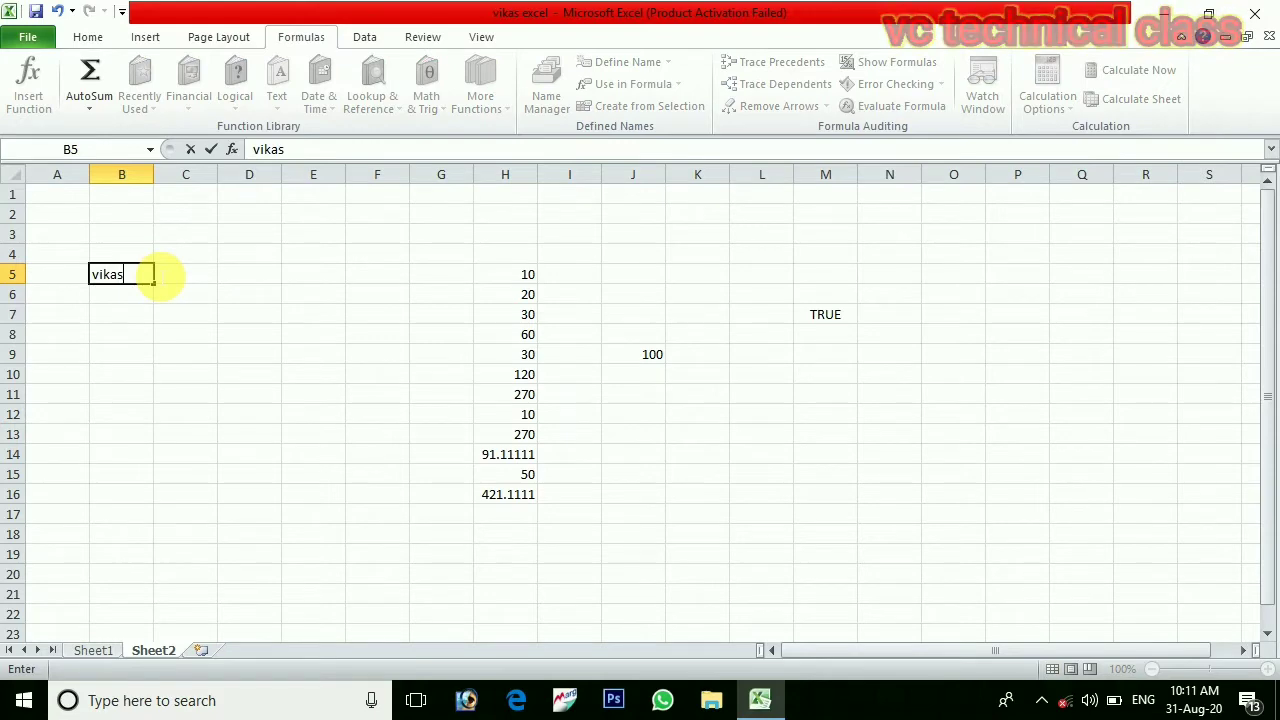
pyautogui.press('Return')
pyautogui.write('sande')
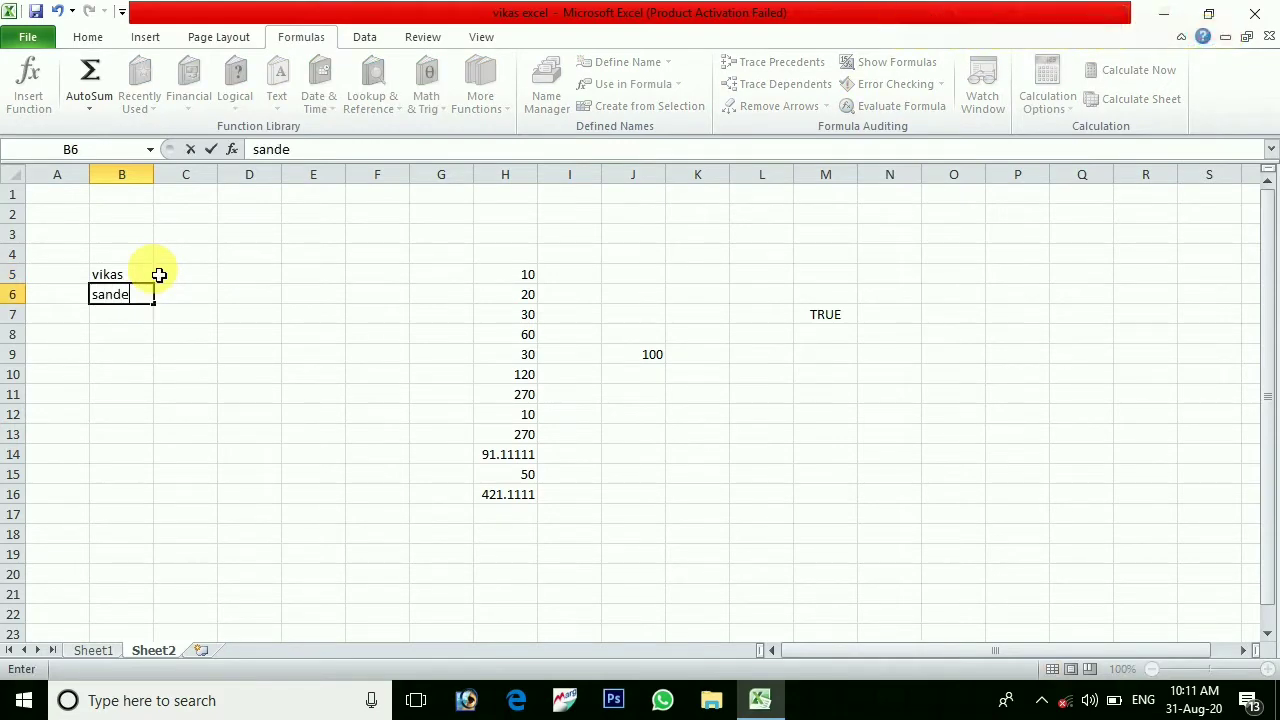
pyautogui.write('ep')
pyautogui.press('Return')
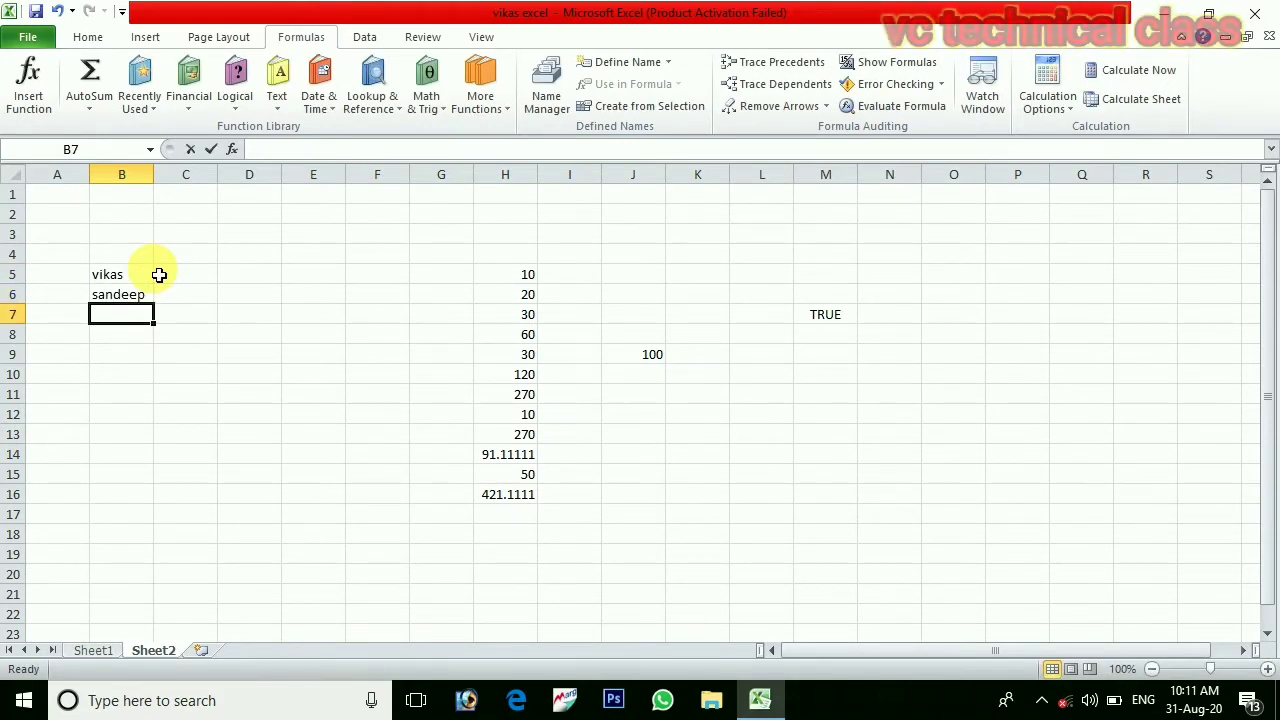
pyautogui.write('veerem')
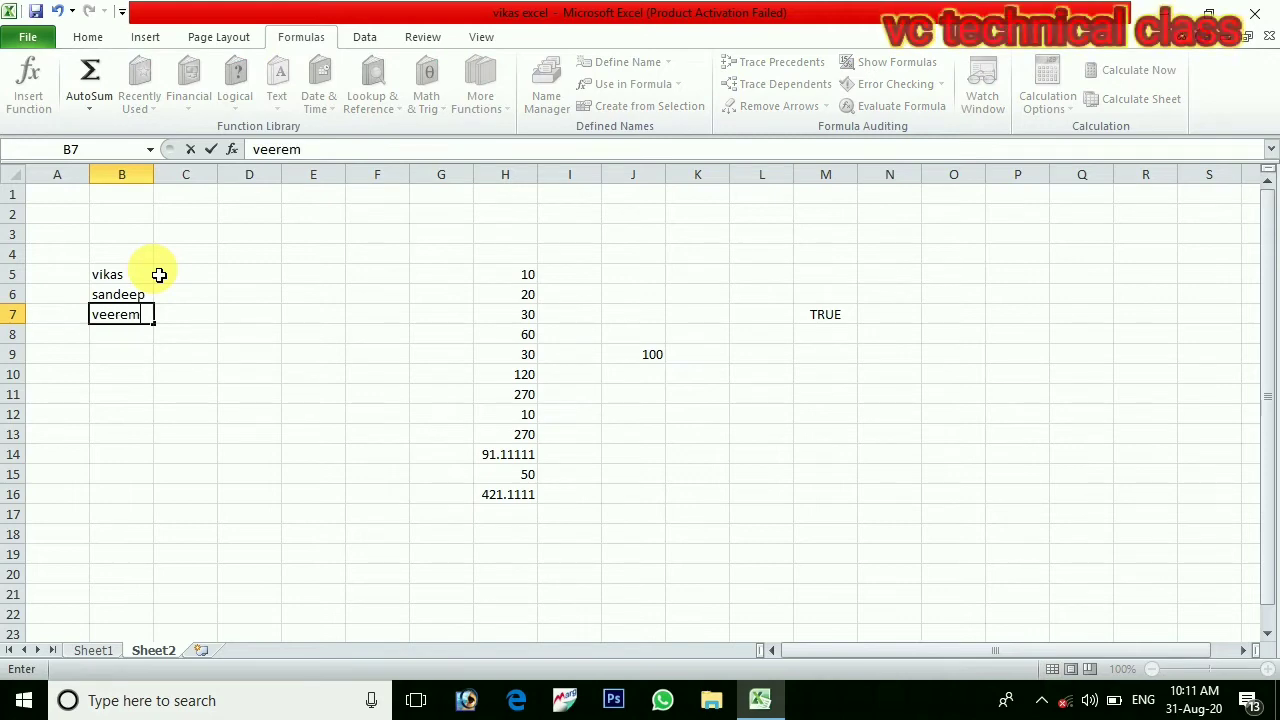
pyautogui.press('BackSpace')
pyautogui.write('nd')
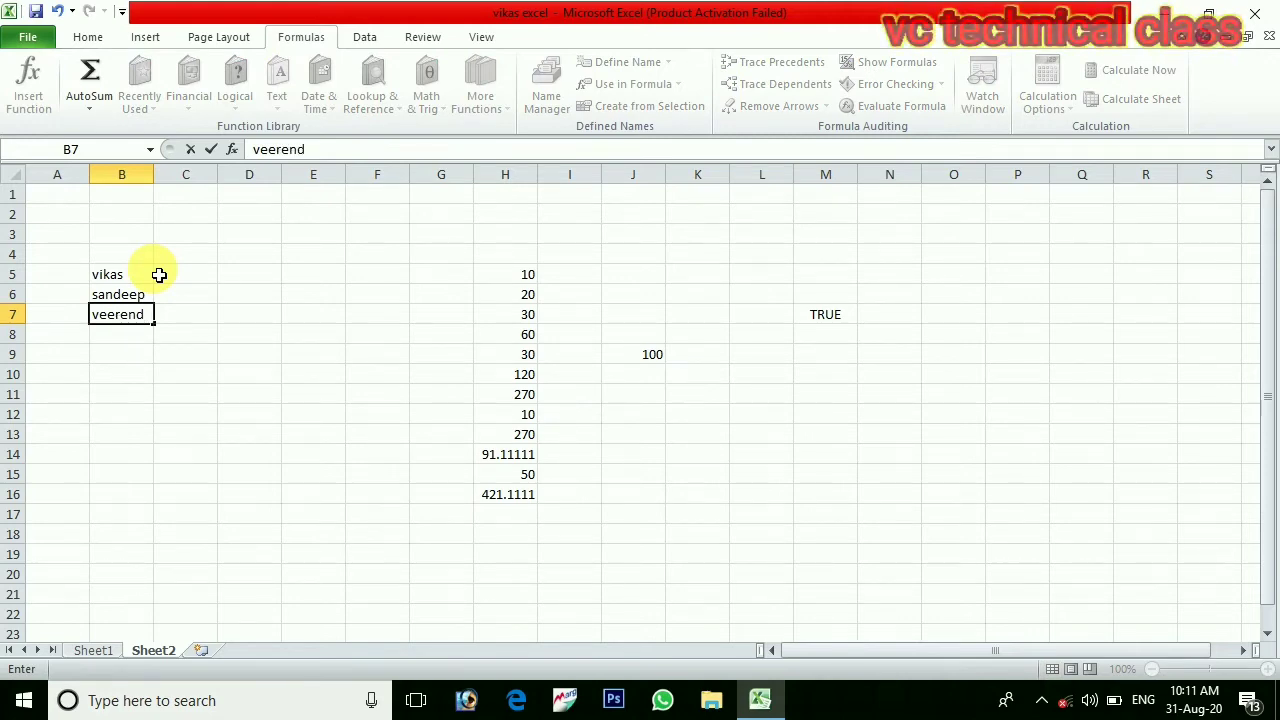
pyautogui.write('ar')
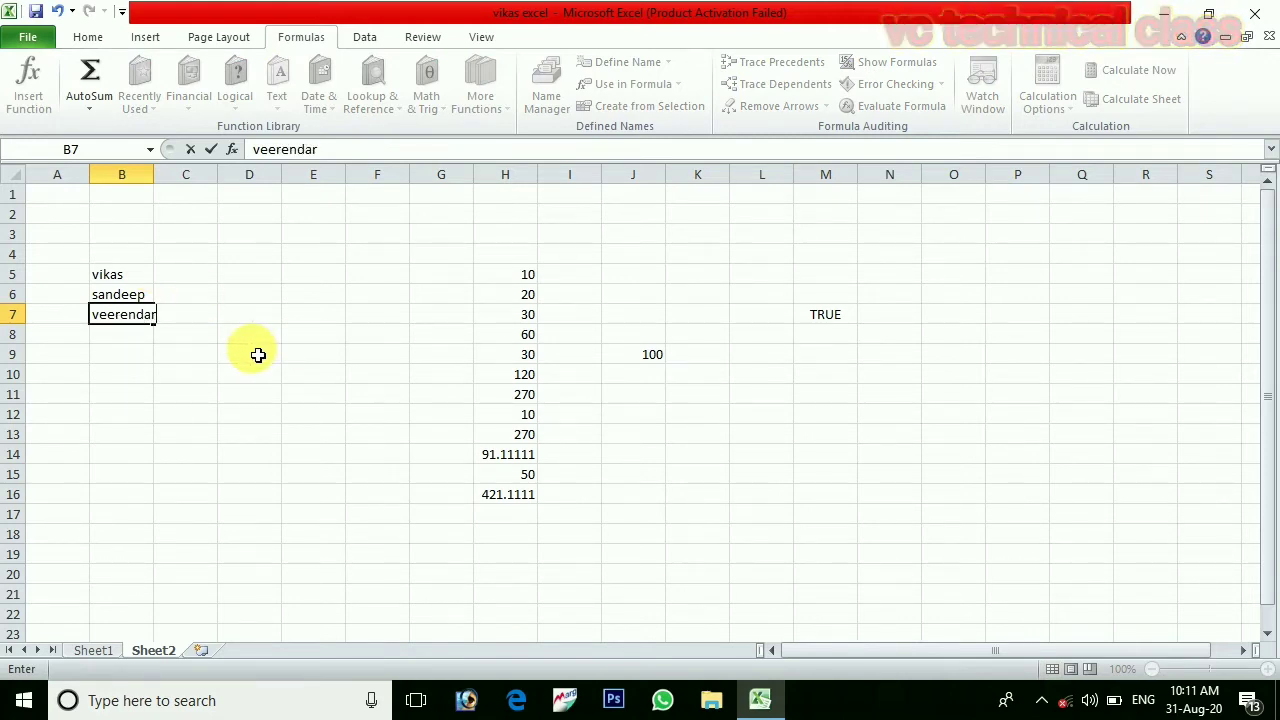
# Insert the text function CLEAN in cell B8, with the first name from B6 typed as its text.
pyautogui.click(137, 345)
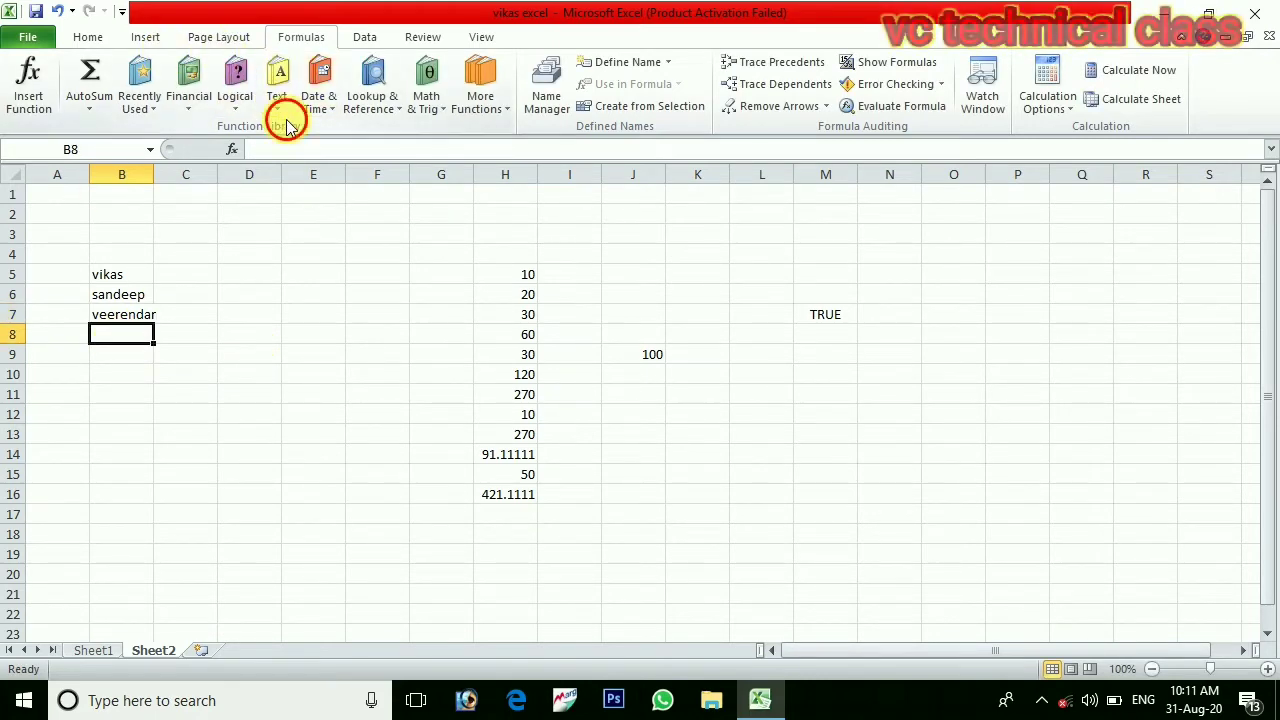
pyautogui.click(280, 109)
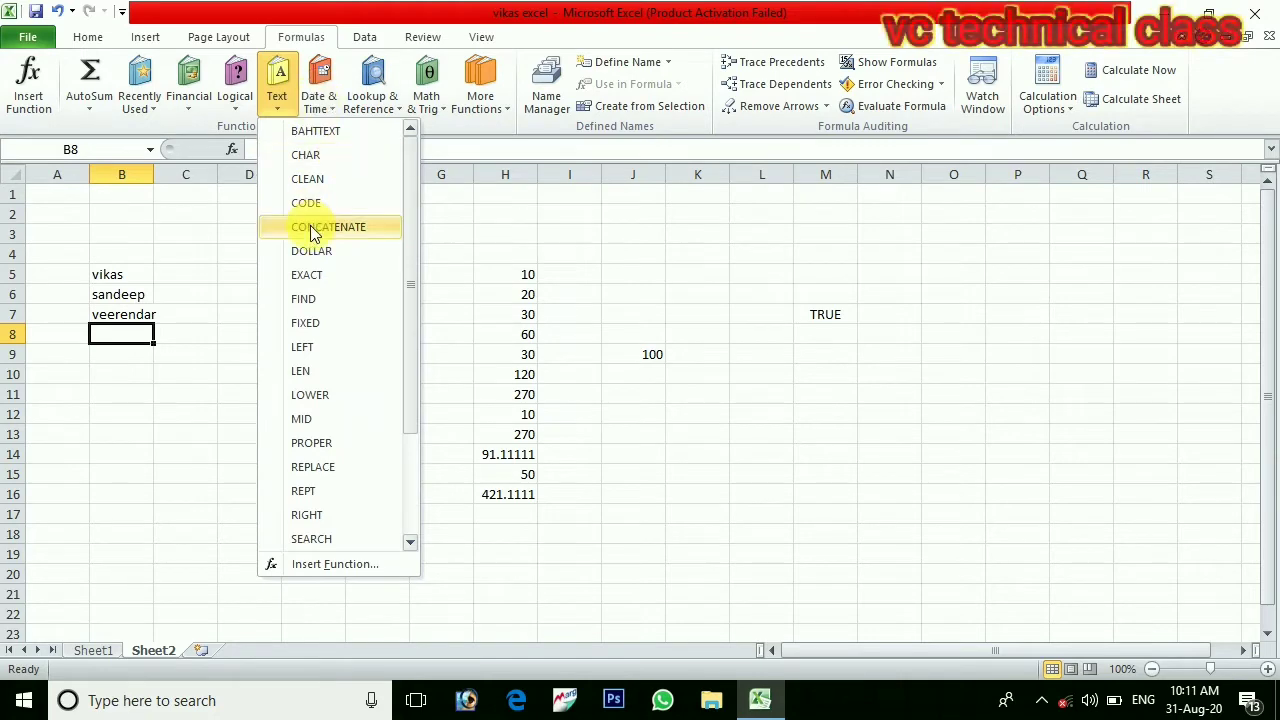
pyautogui.click(318, 182)
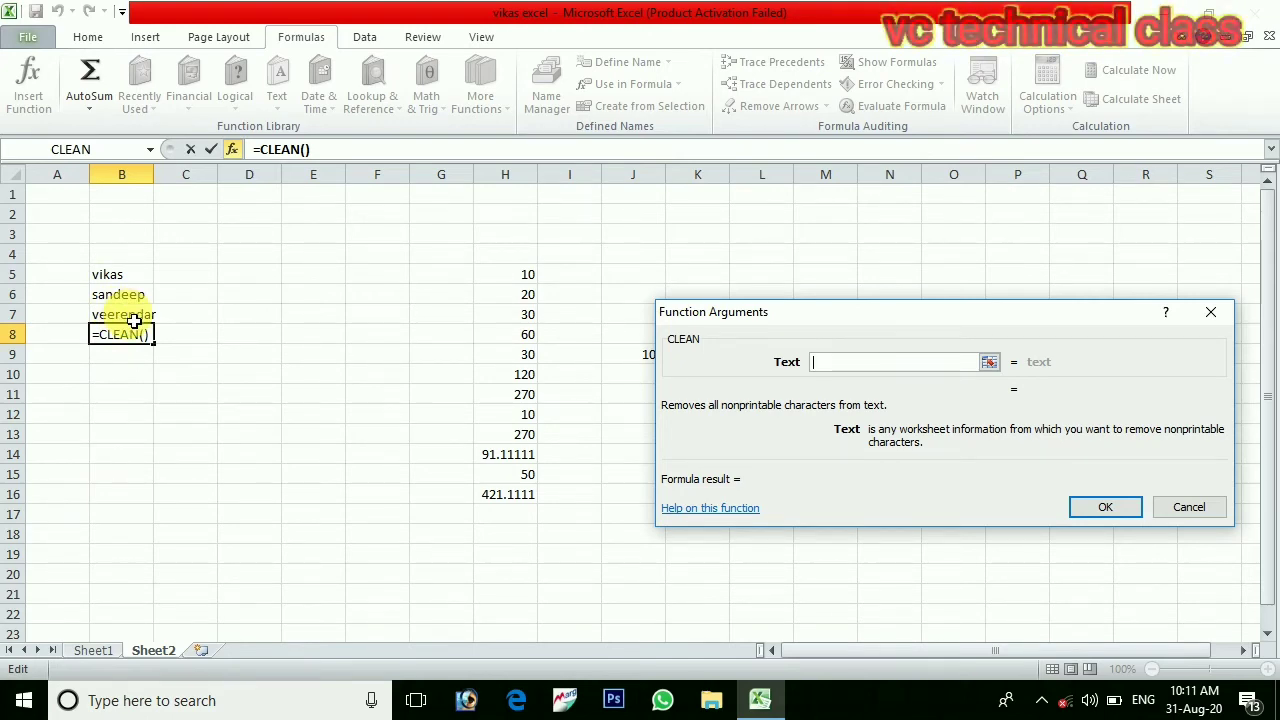
pyautogui.write('sa')
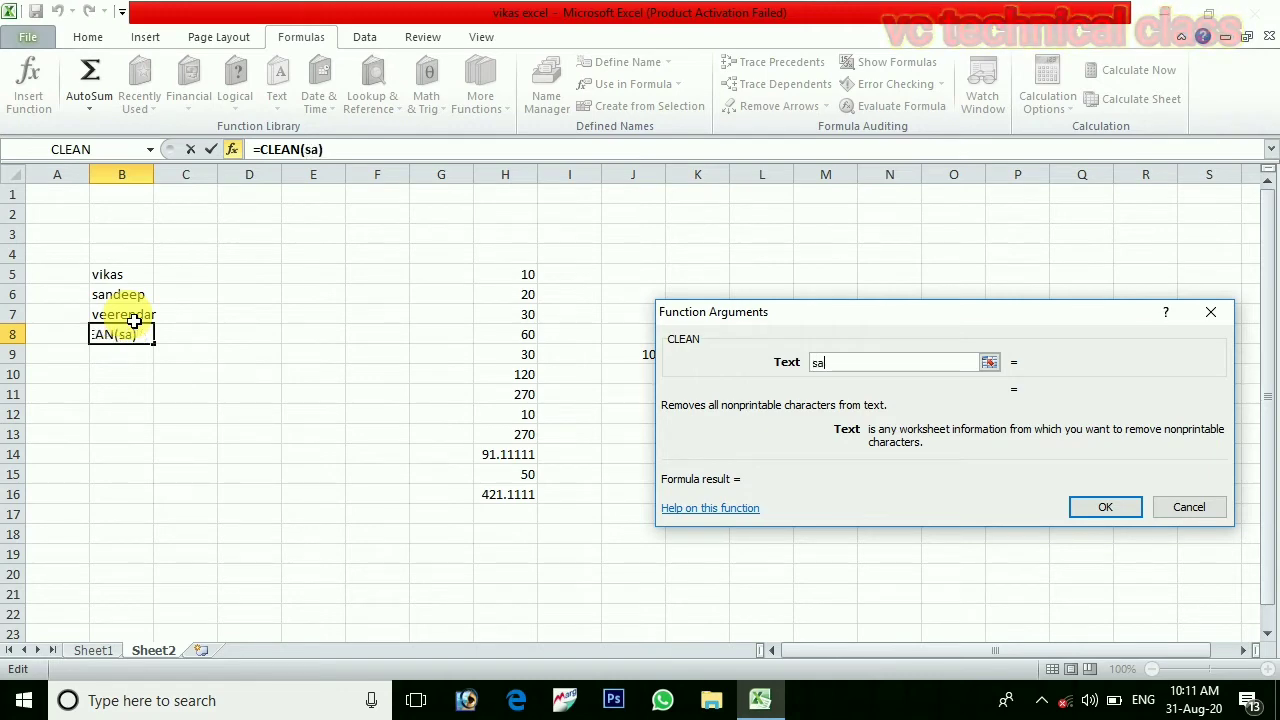
pyautogui.write('n')
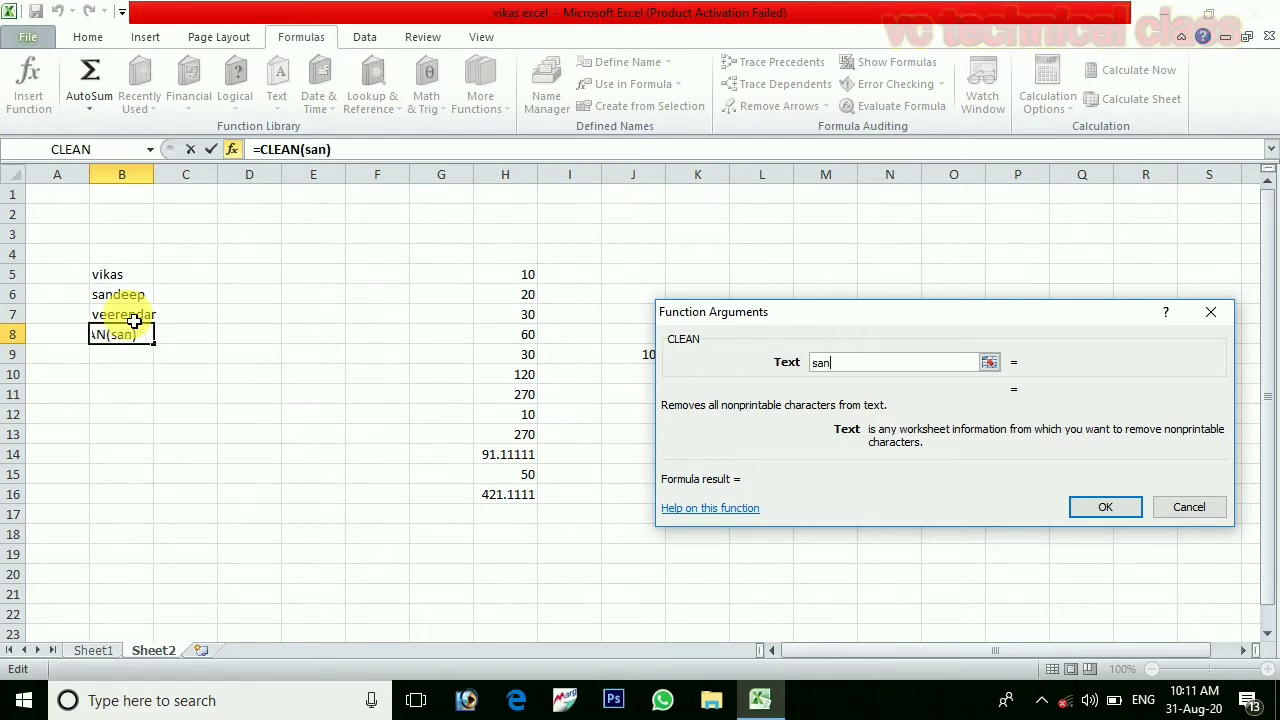
pyautogui.write('deep')
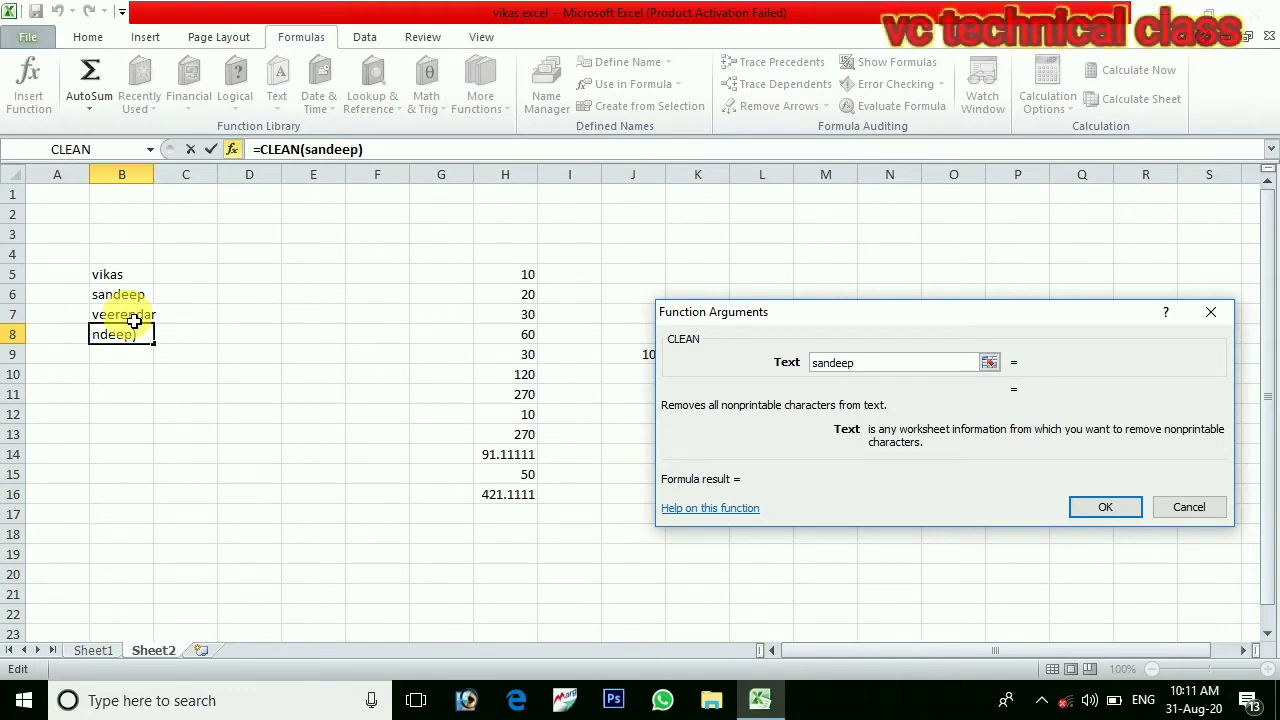
pyautogui.press('Return')
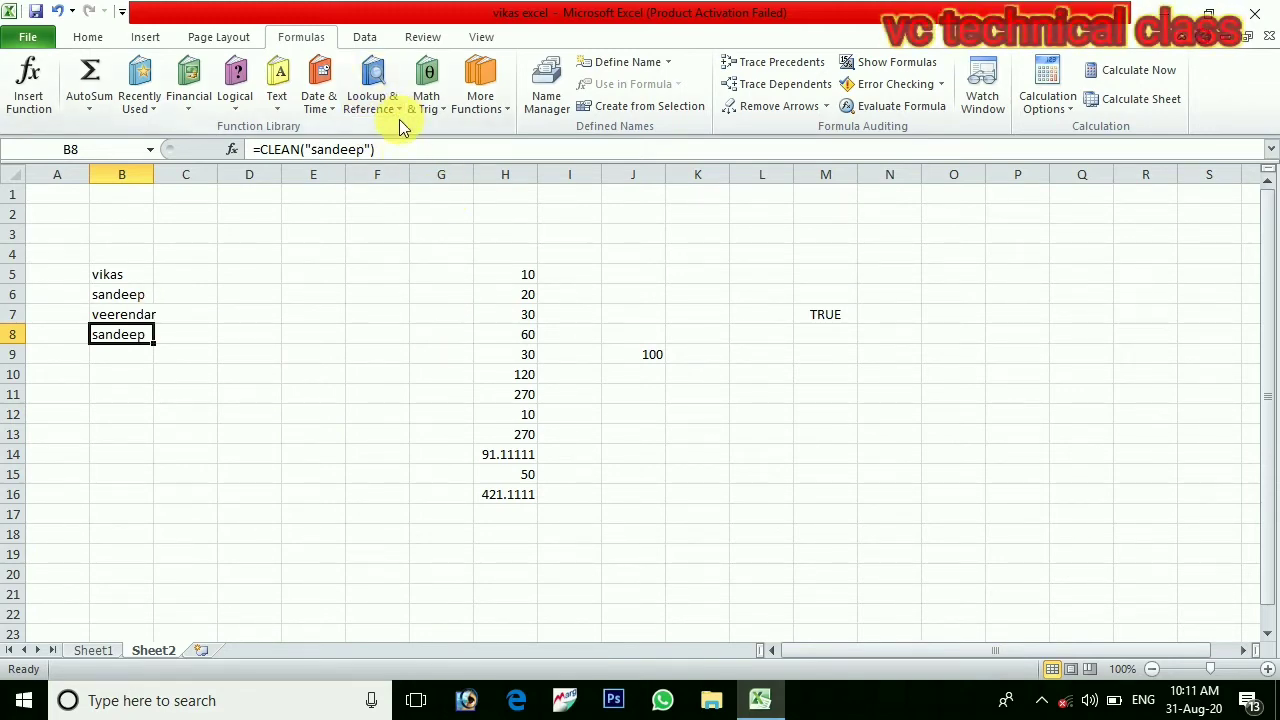
# Try to insert the DATE function in cell D11 with only the year 2020 filled in.
pyautogui.click(331, 110)
pyautogui.click(740, 352)
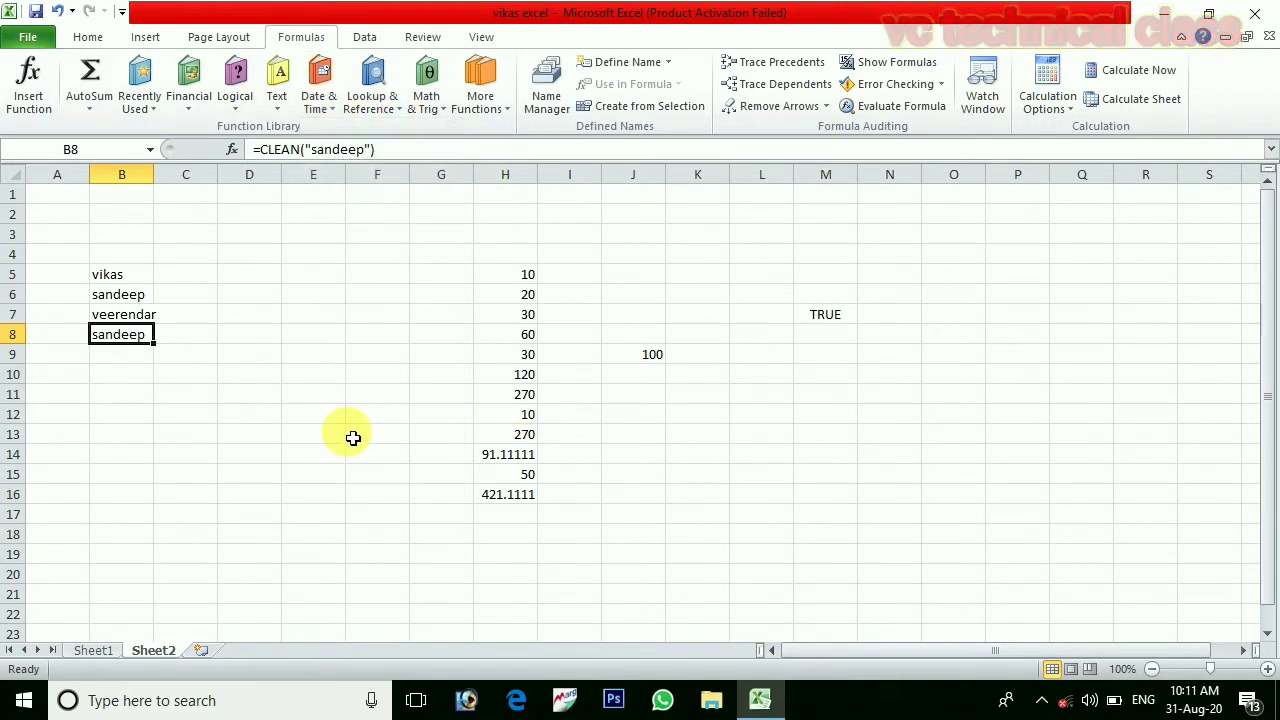
pyautogui.click(278, 398)
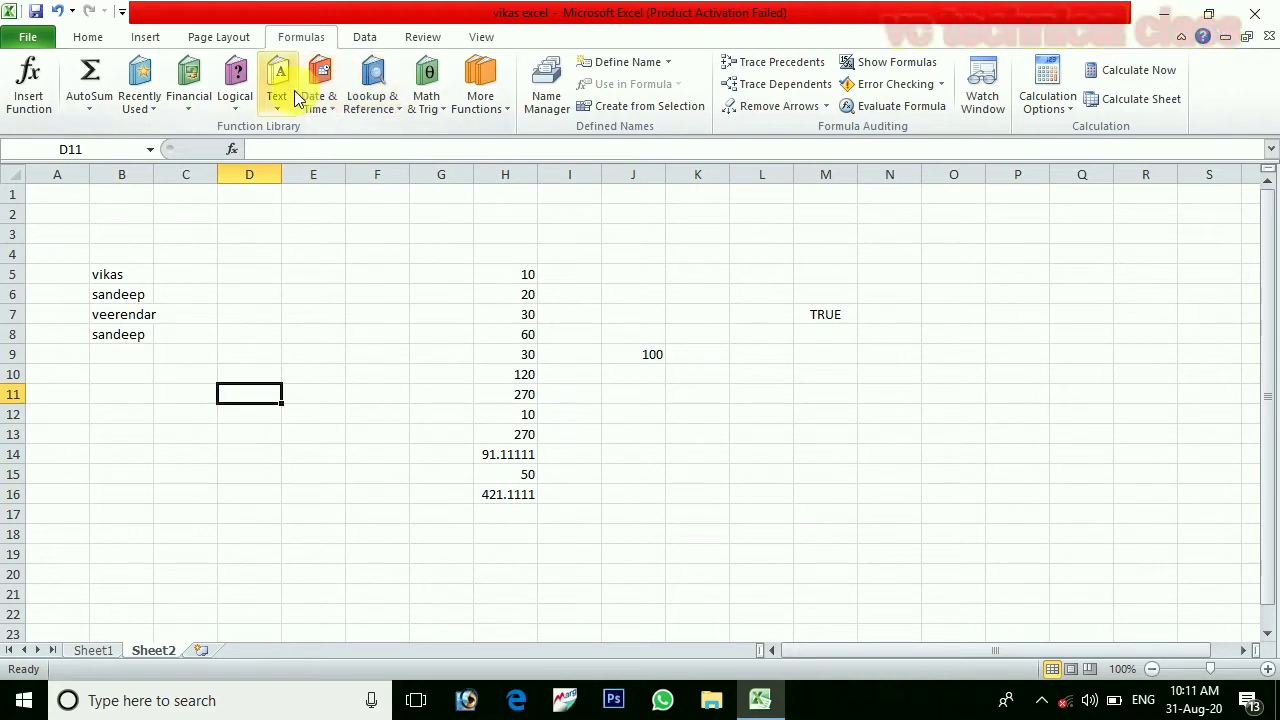
pyautogui.click(328, 106)
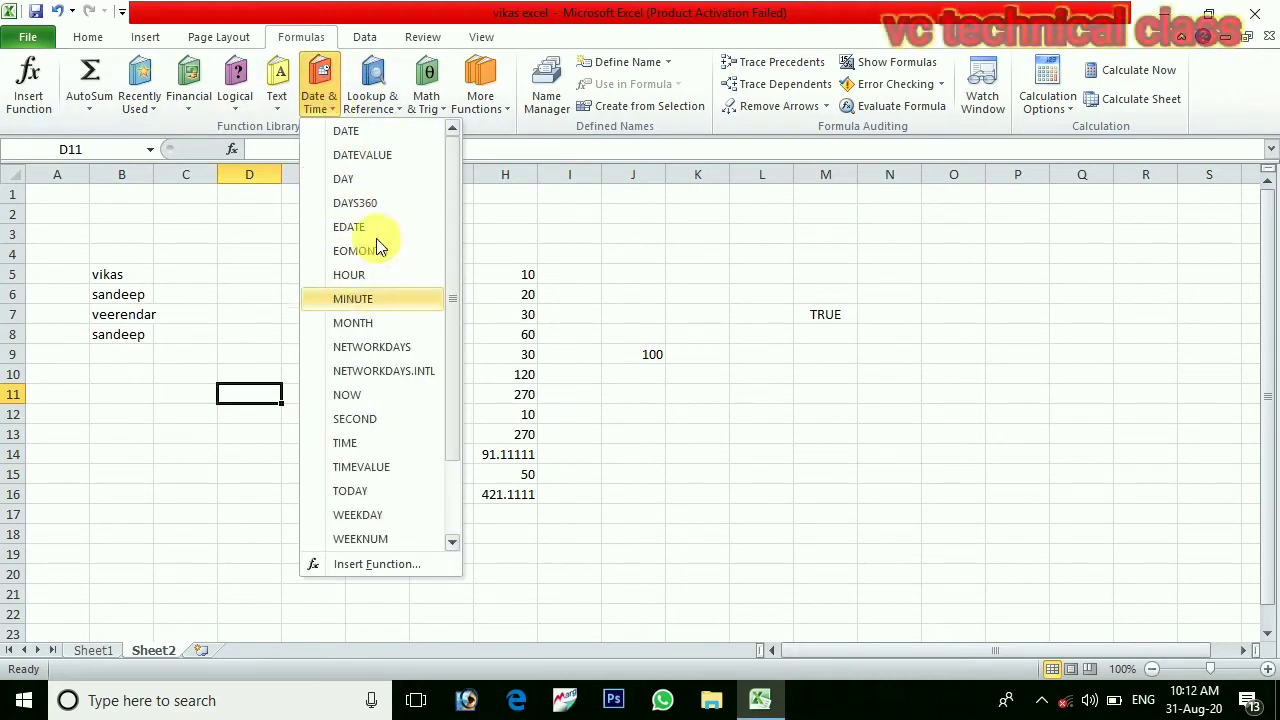
pyautogui.click(381, 129)
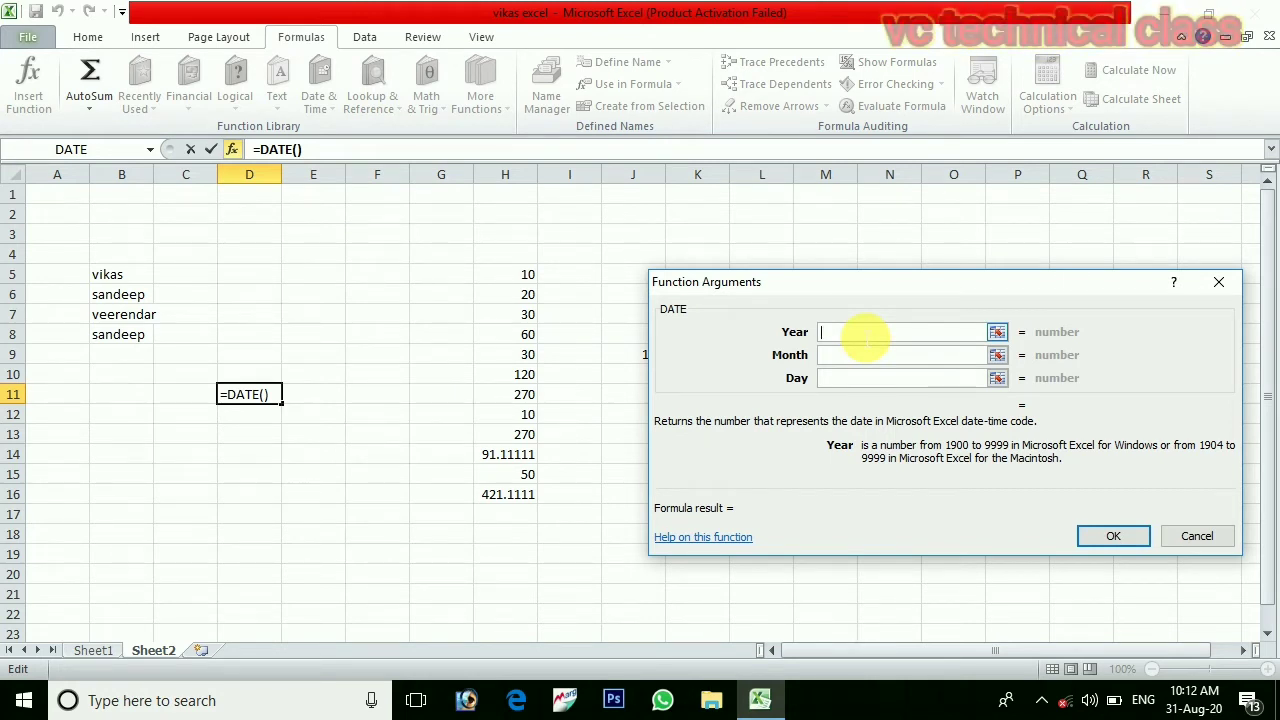
pyautogui.write('2020')
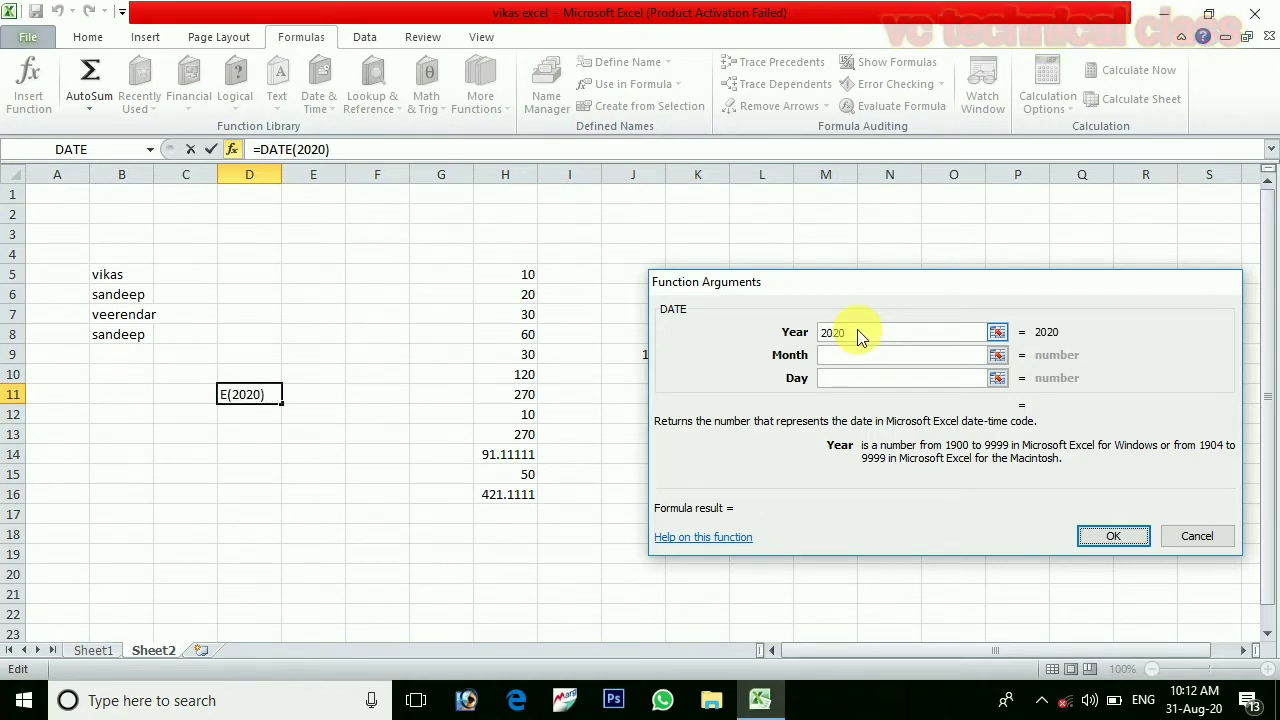
pyautogui.press('Return')
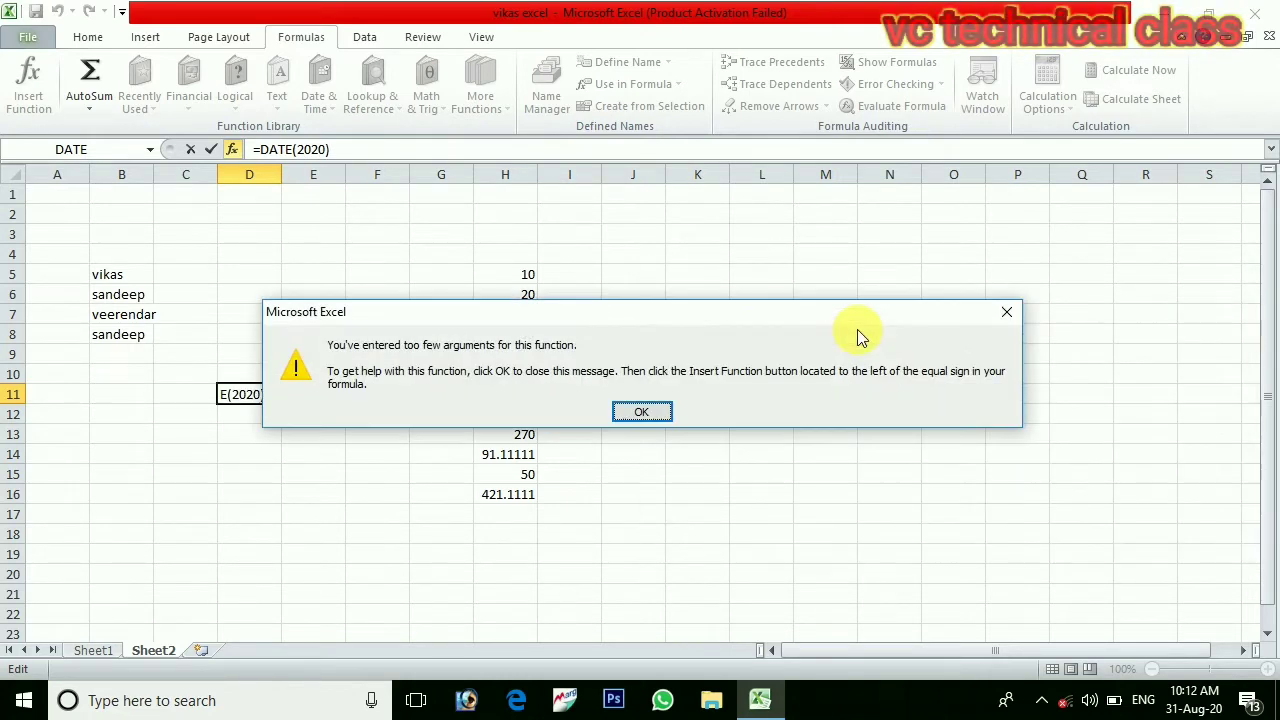
pyautogui.click(1009, 313)
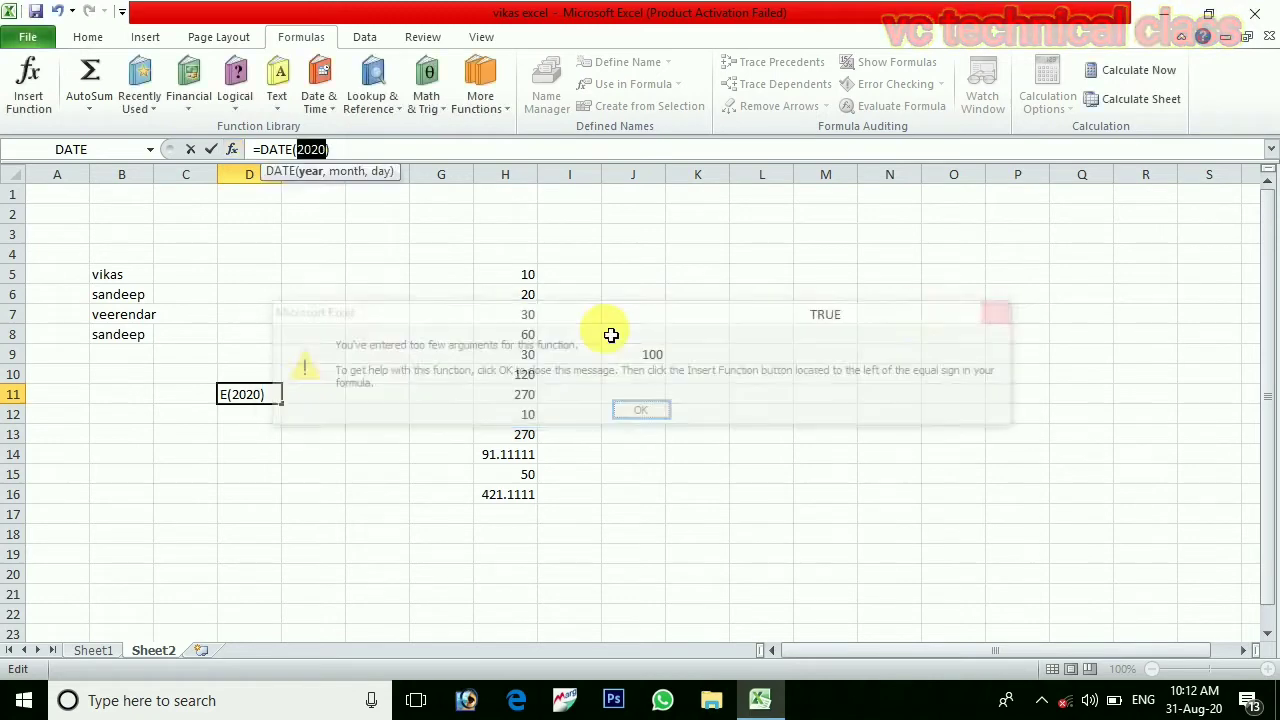
# Discard the unfinished DATE formula in cell D11.
pyautogui.click(838, 414)
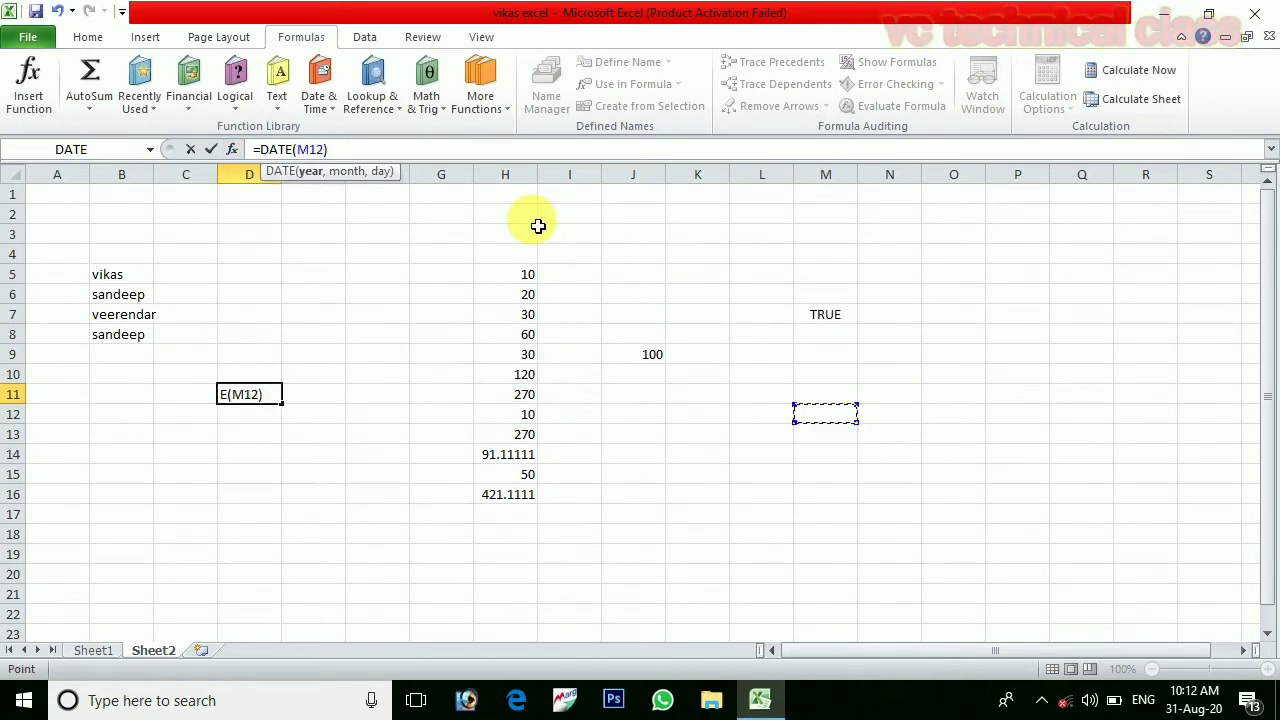
pyautogui.press('Delete')
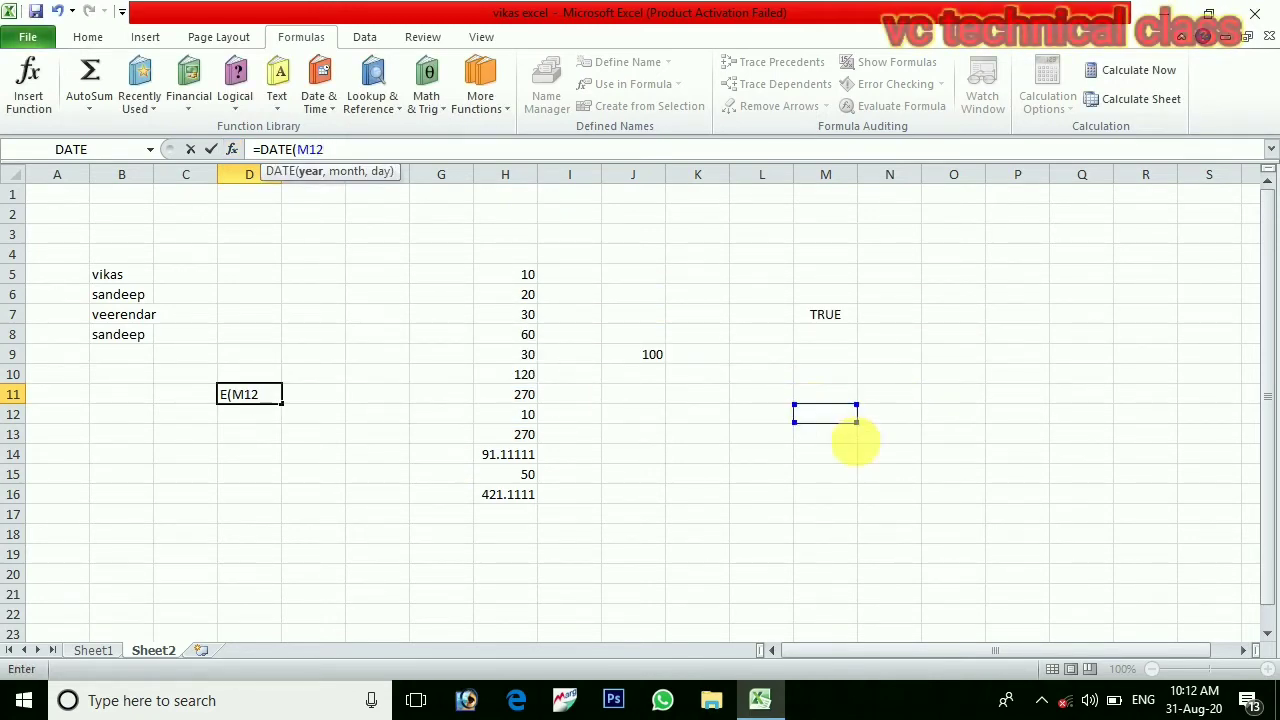
pyautogui.click(270, 400)
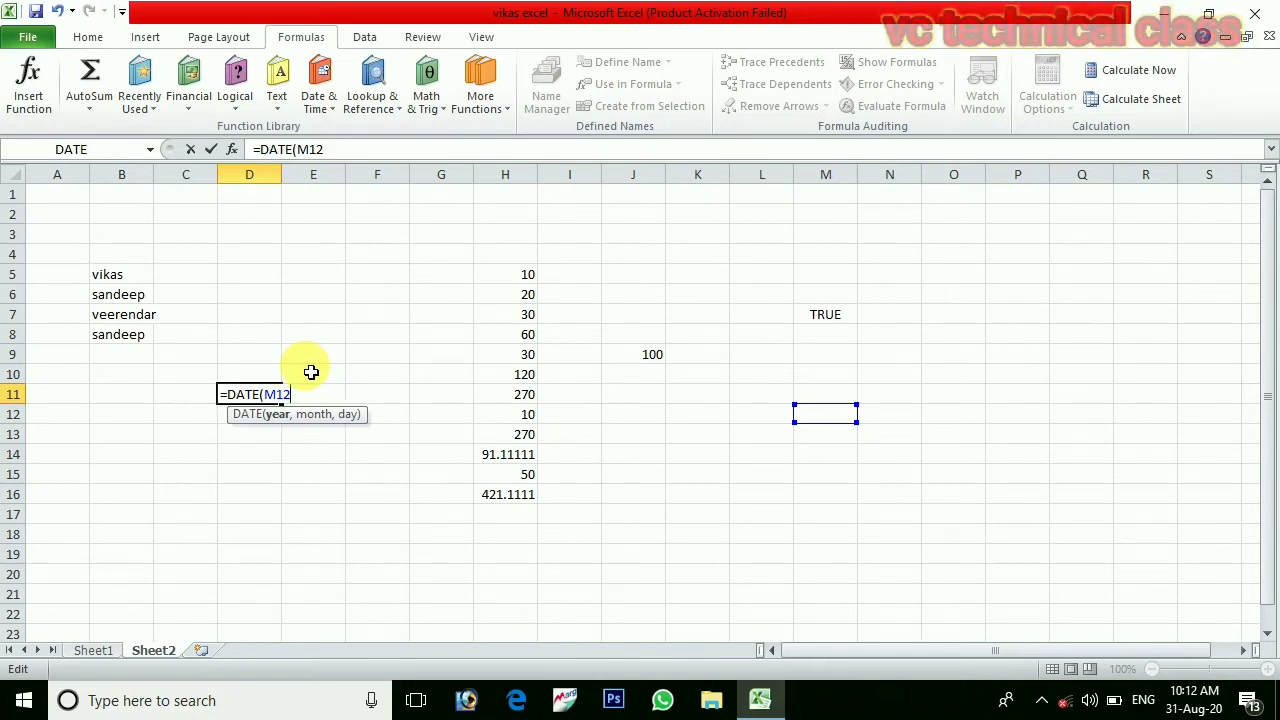
pyautogui.press('BackSpace')
pyautogui.press('Escape')
# Insert the DATE function in cell K12 with year 2020, month 08 and day 31.
pyautogui.click(675, 413)
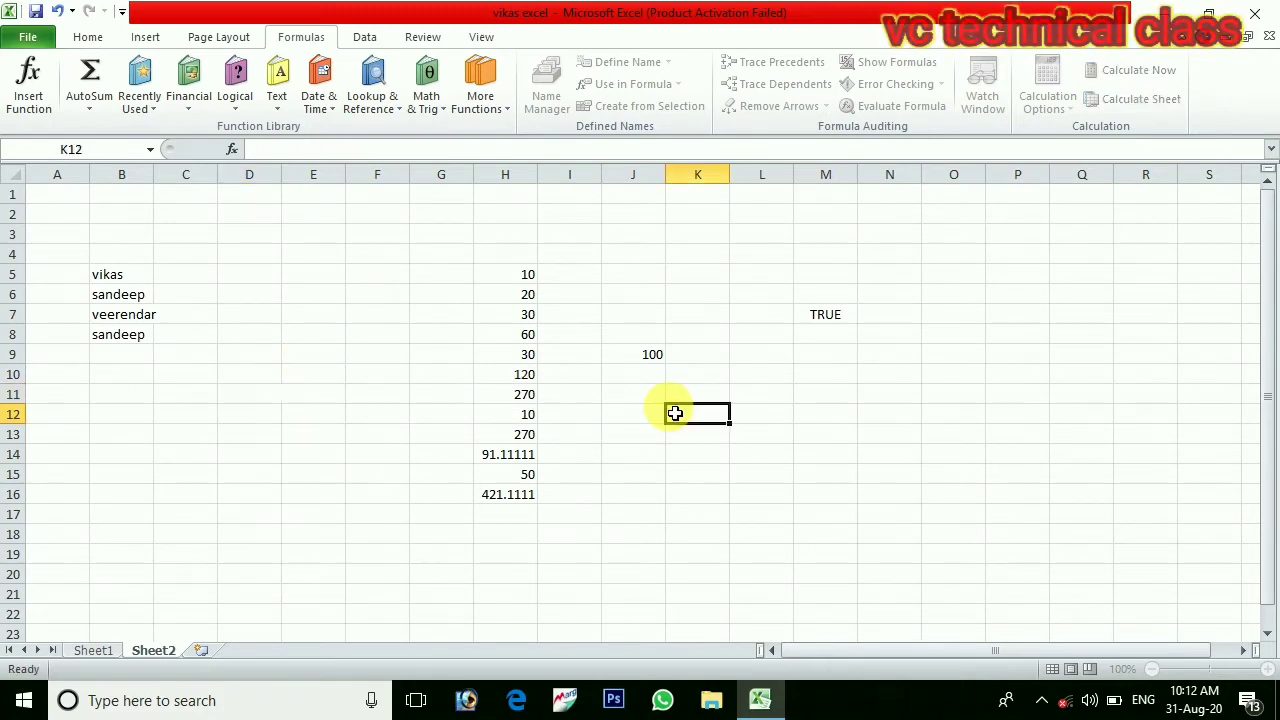
pyautogui.click(320, 95)
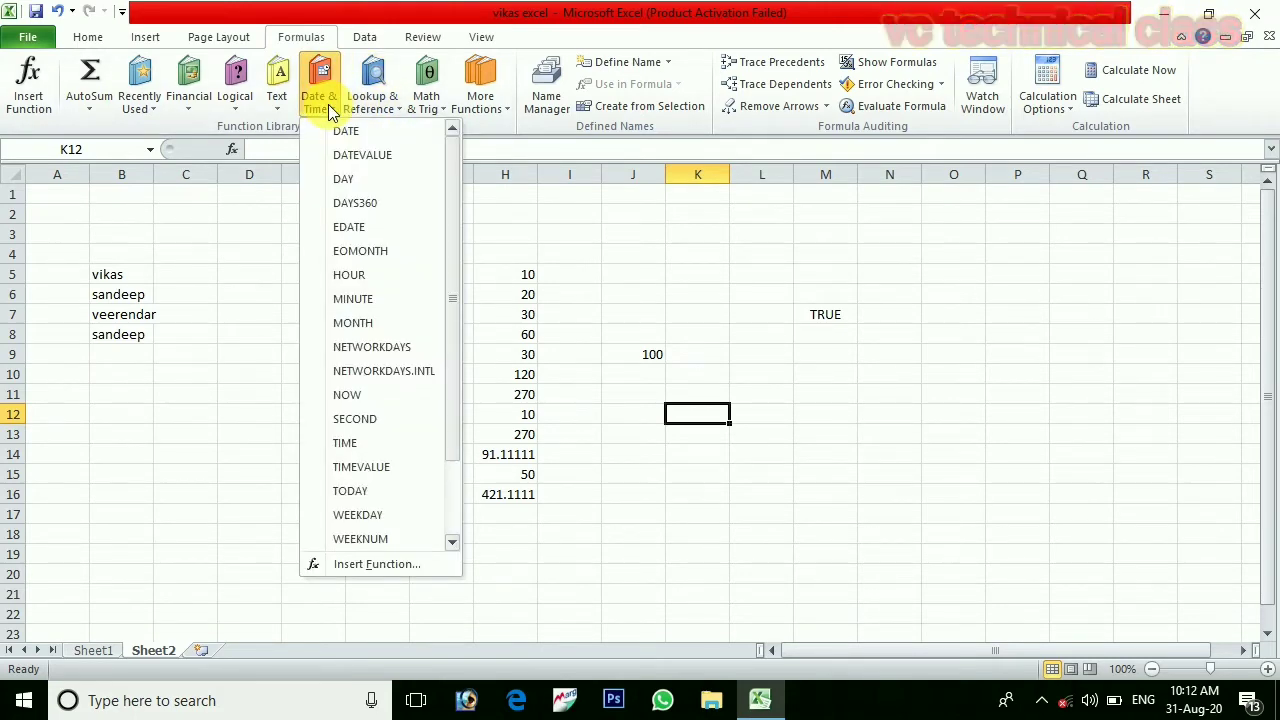
pyautogui.click(391, 135)
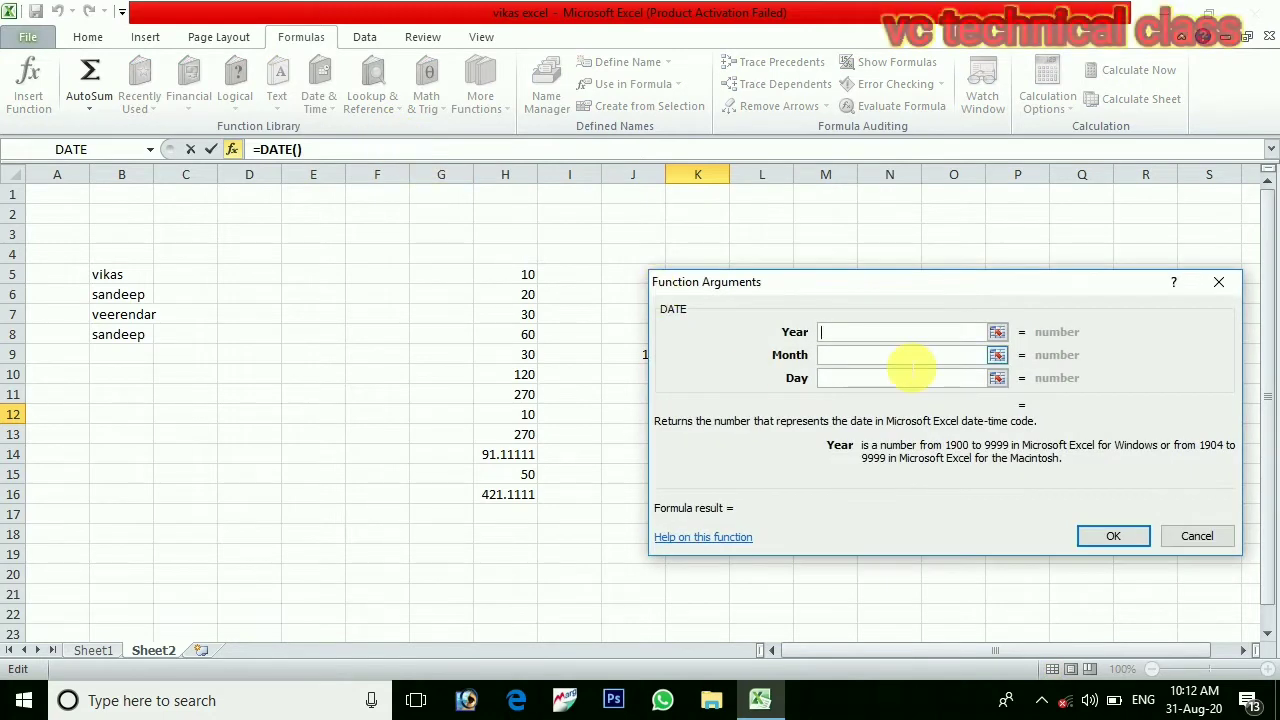
pyautogui.write('2020')
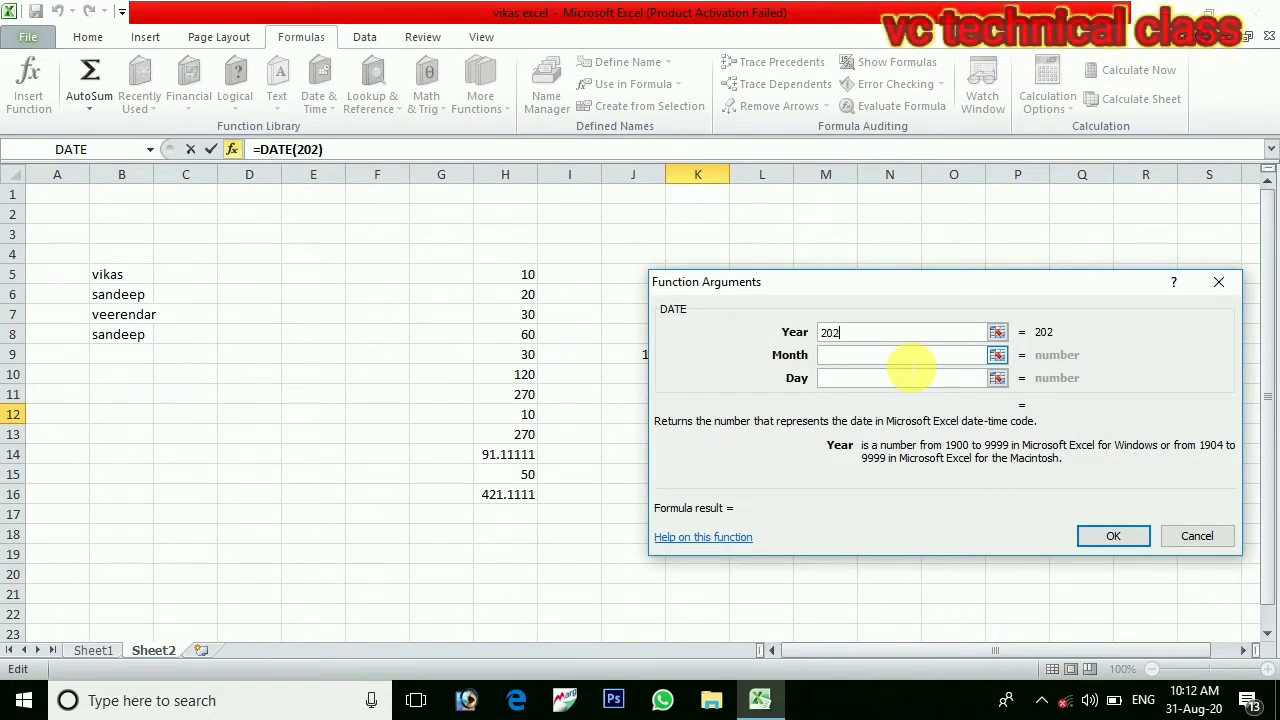
pyautogui.click(878, 356)
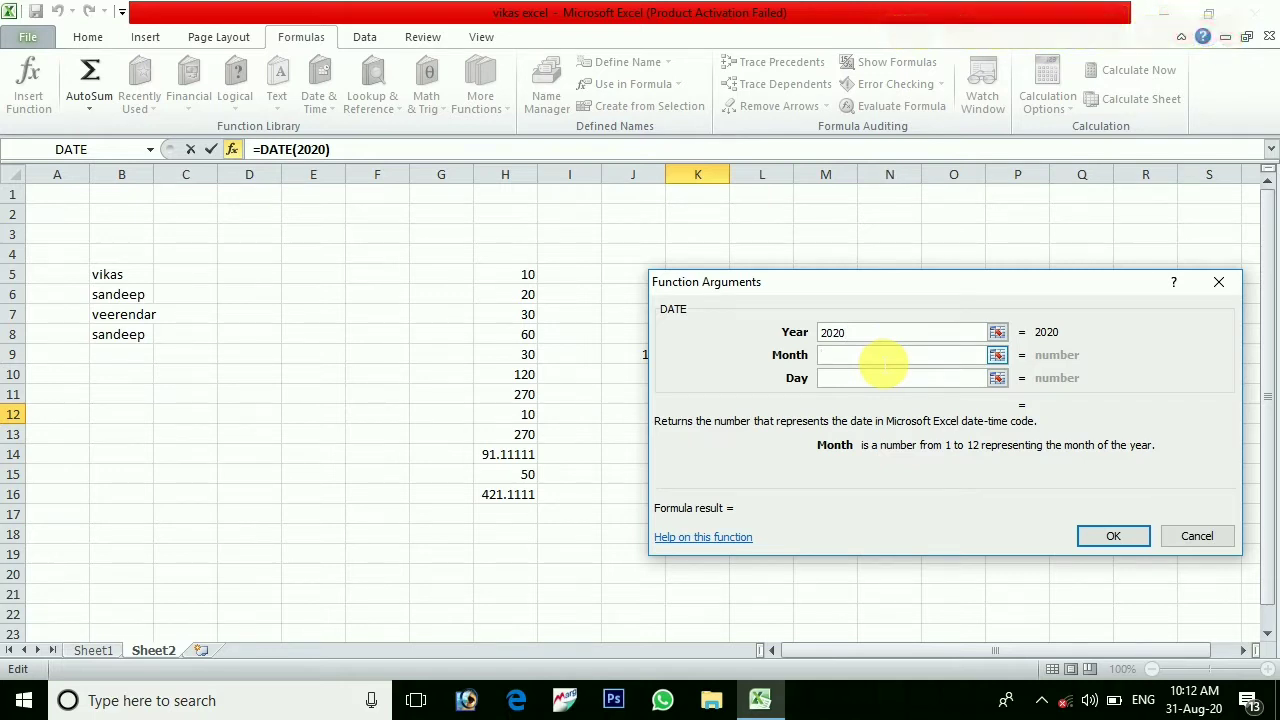
pyautogui.write('08')
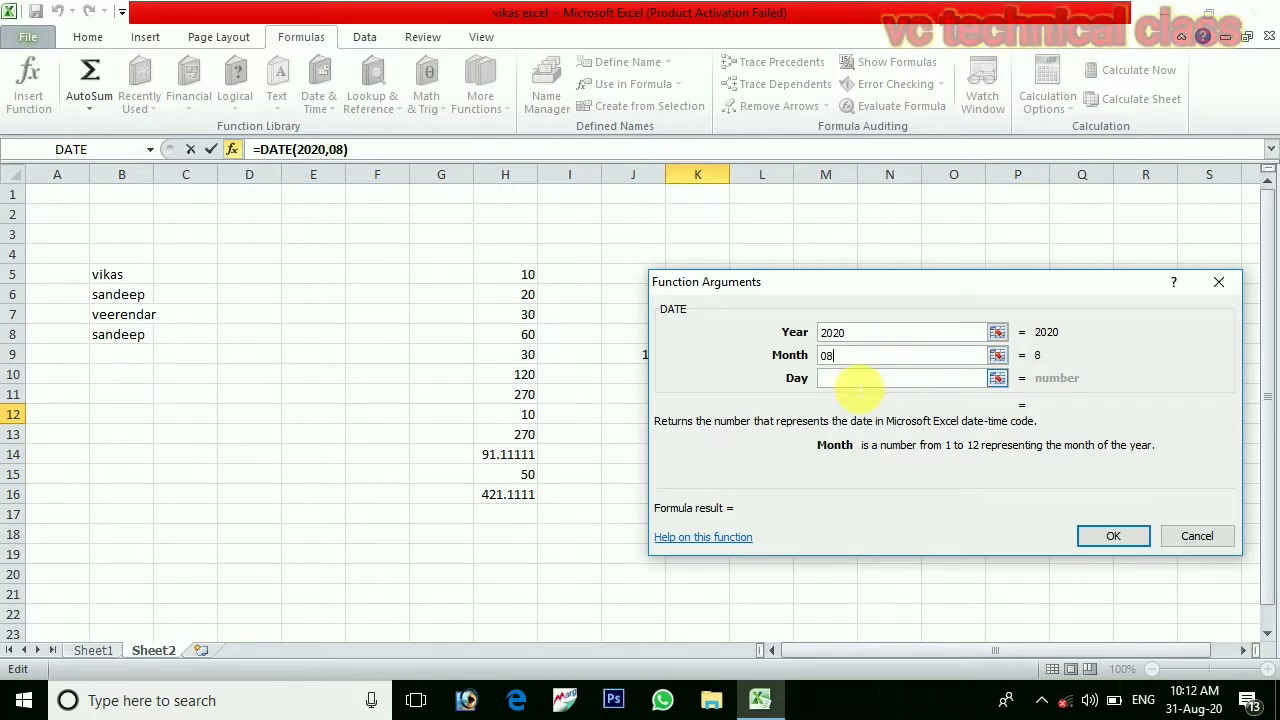
pyautogui.click(858, 382)
pyautogui.write('31')
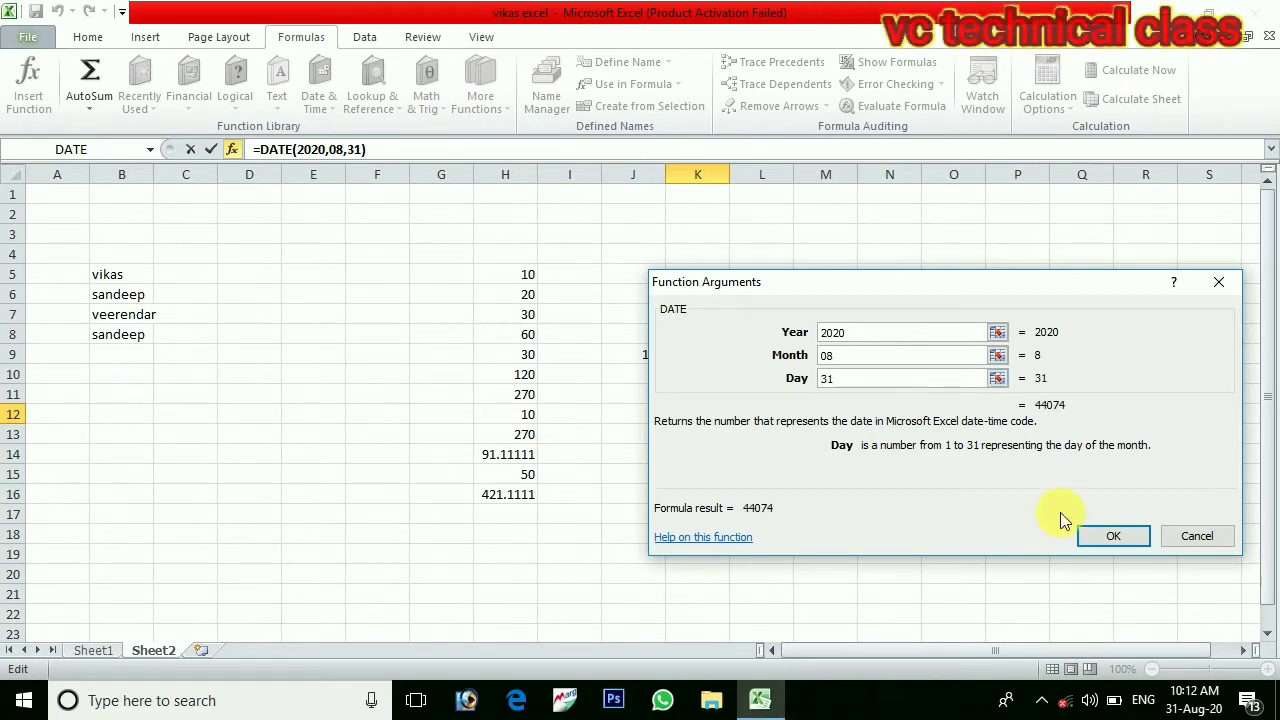
pyautogui.click(1111, 536)
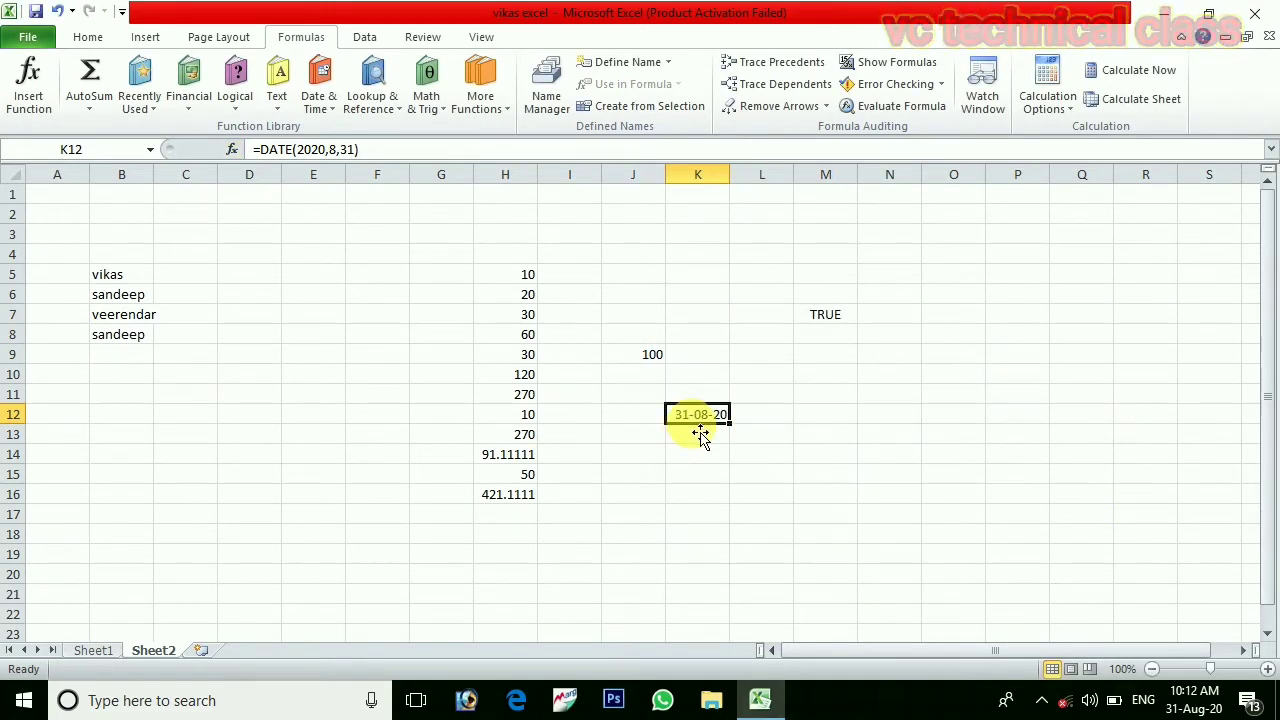
# Widen column K slightly so the date in K12 has more room.
pyautogui.click(737, 423)
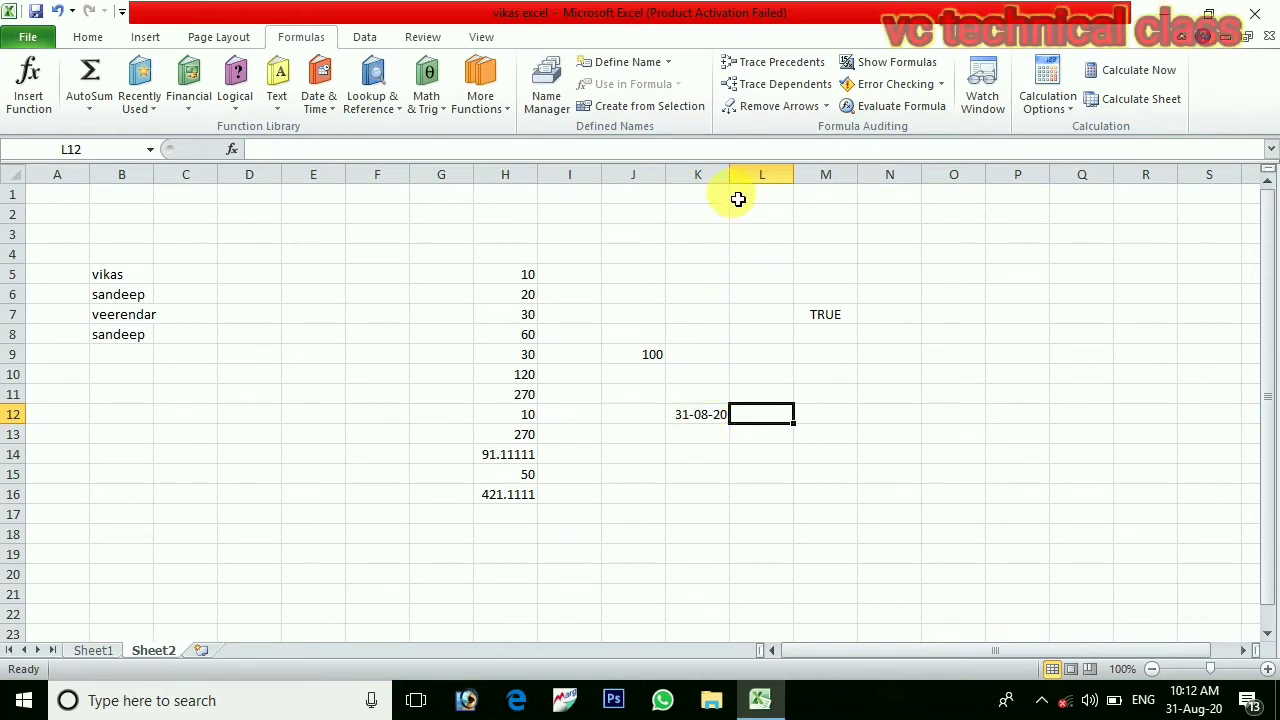
pyautogui.moveTo(731, 185)
pyautogui.mouseDown()
pyautogui.moveTo(768, 189)
pyautogui.moveTo(748, 184)
pyautogui.mouseUp()
pyautogui.click(1050, 313)
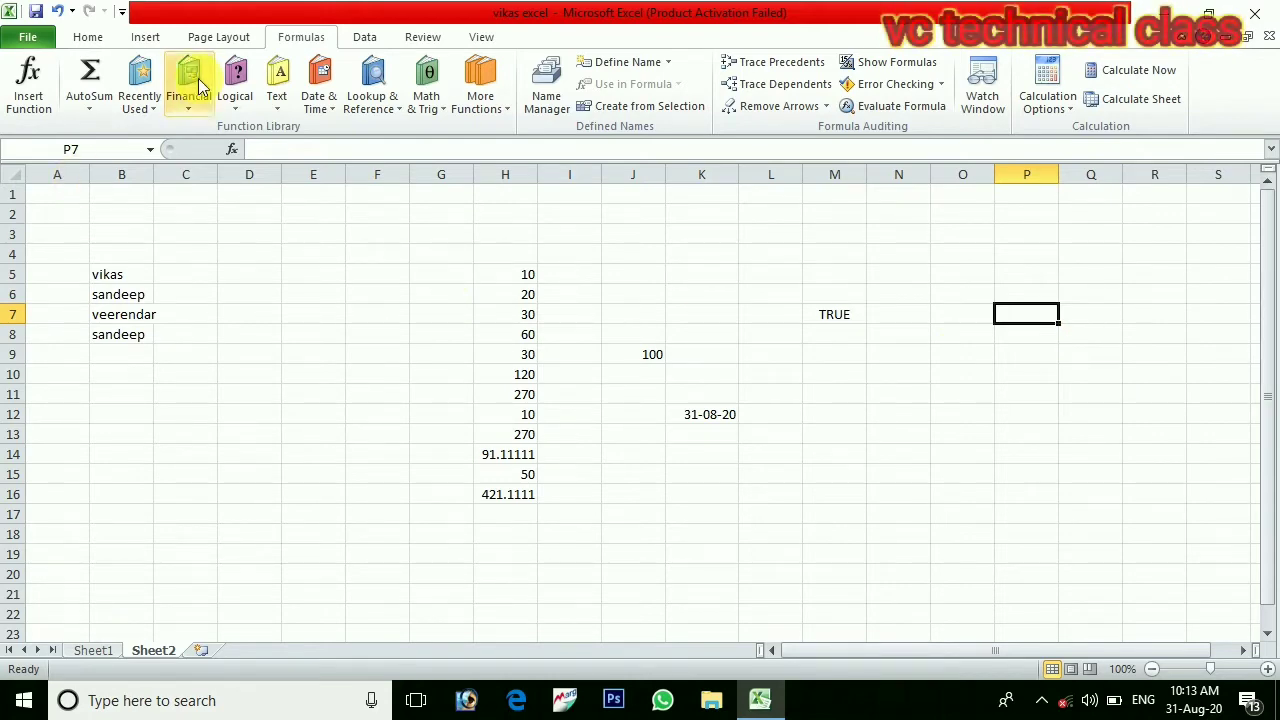
pyautogui.click(397, 114)
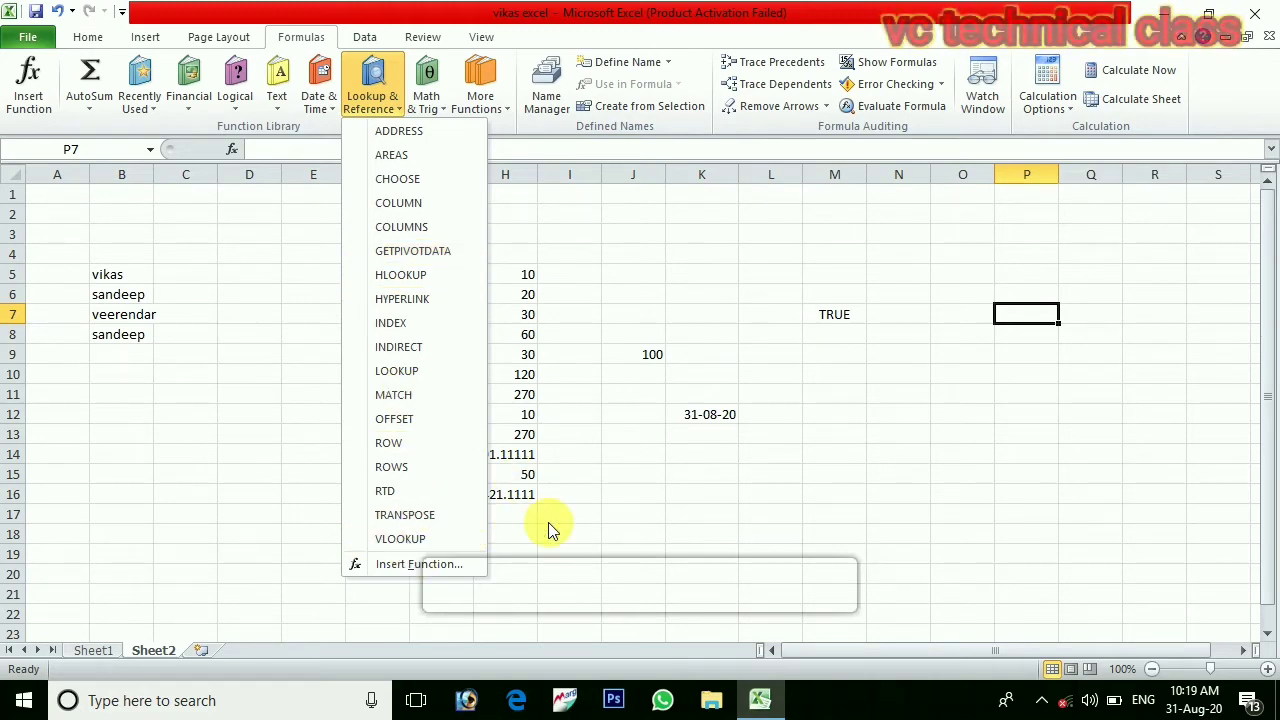
pyautogui.click(615, 503)
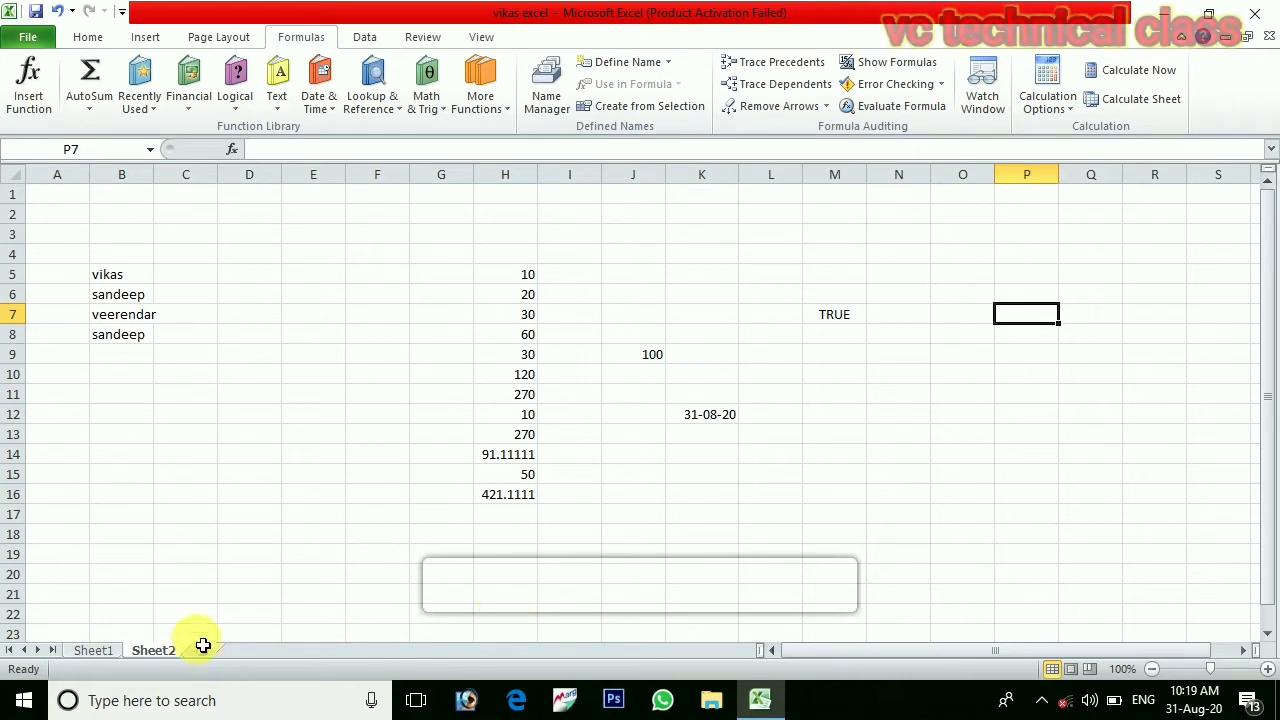
# Start a VLOOKUP in cell K13 of Sheet1, with the first name from C8 typed as the lookup value.
pyautogui.click(98, 651)
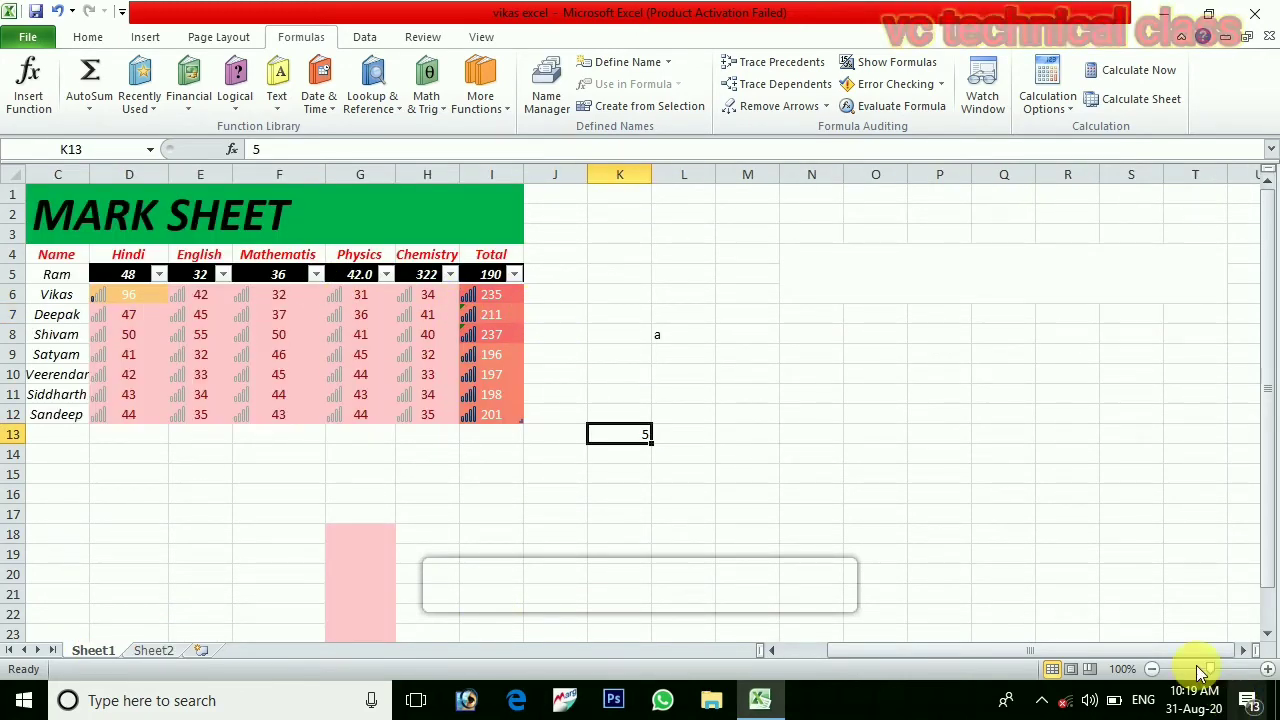
pyautogui.click(772, 652)
pyautogui.click(772, 652)
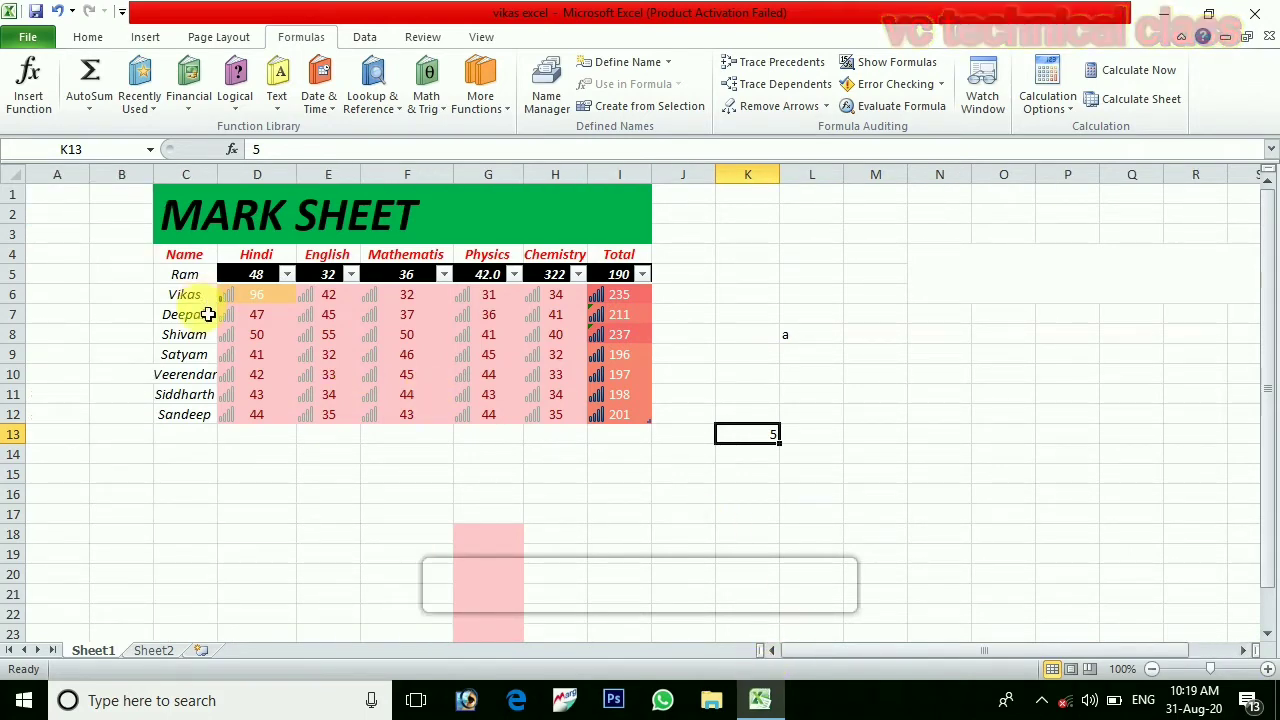
pyautogui.click(395, 106)
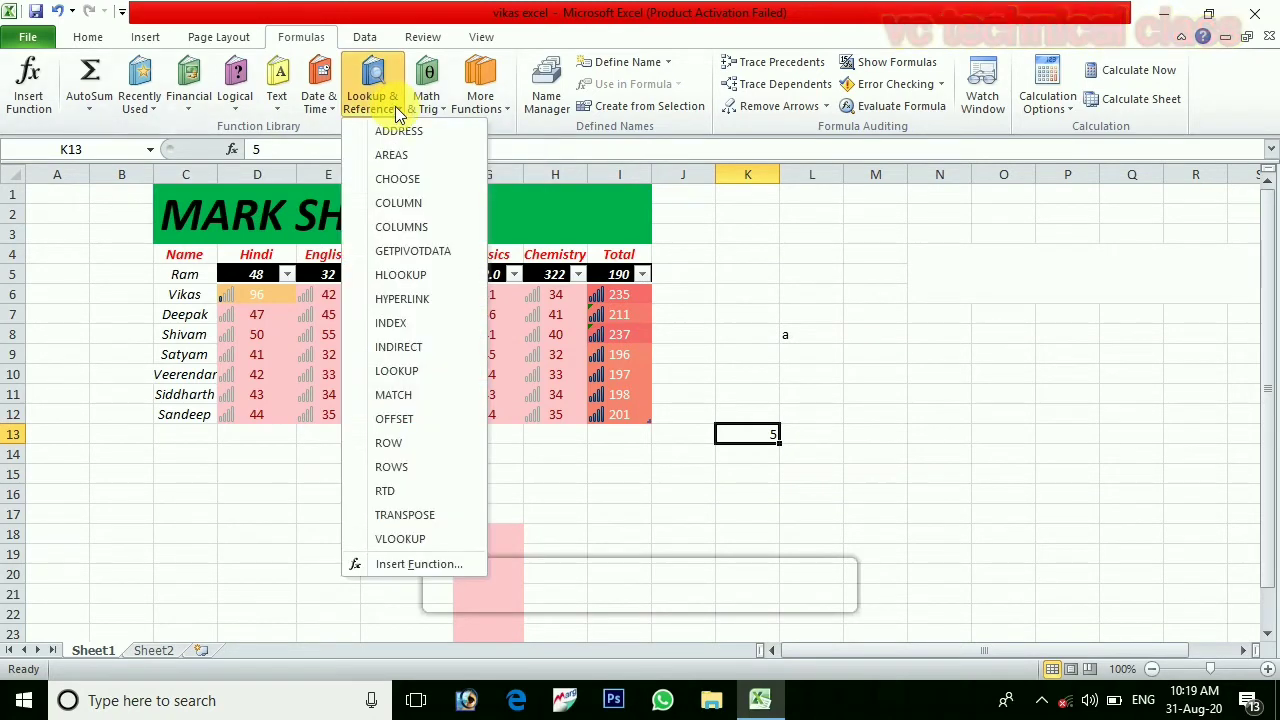
pyautogui.click(418, 540)
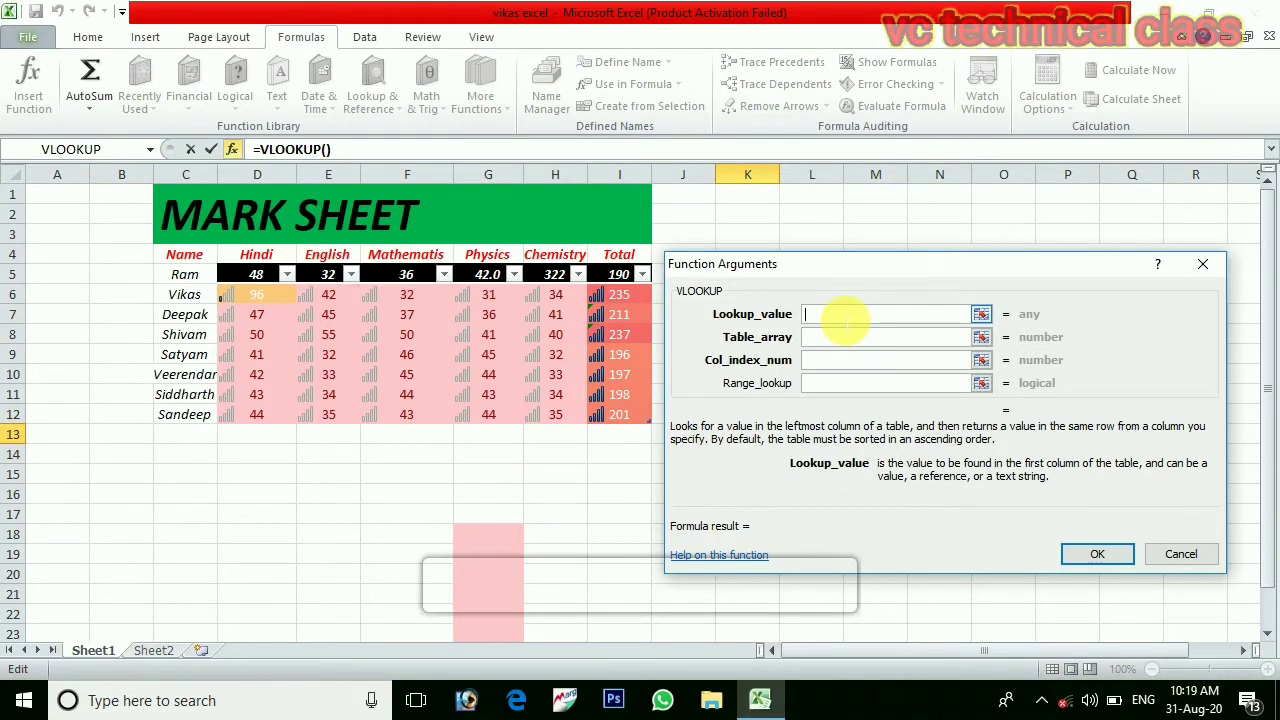
pyautogui.write('shiv')
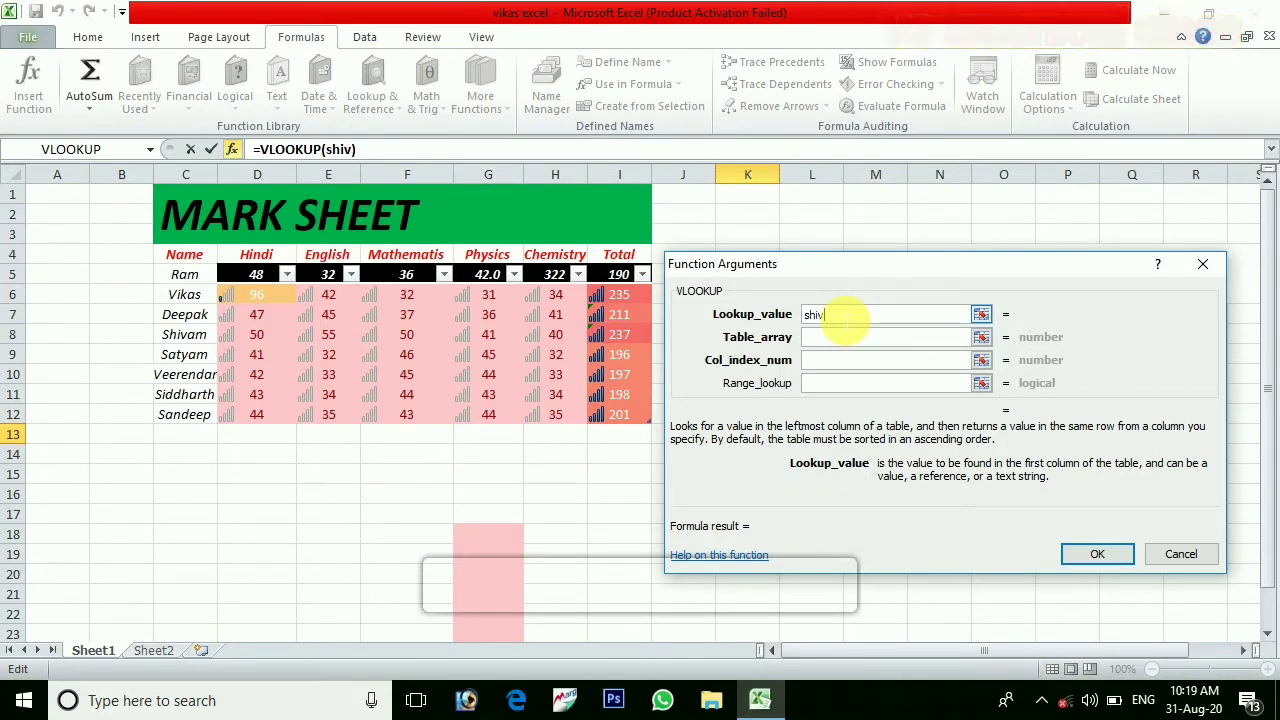
pyautogui.write('am')
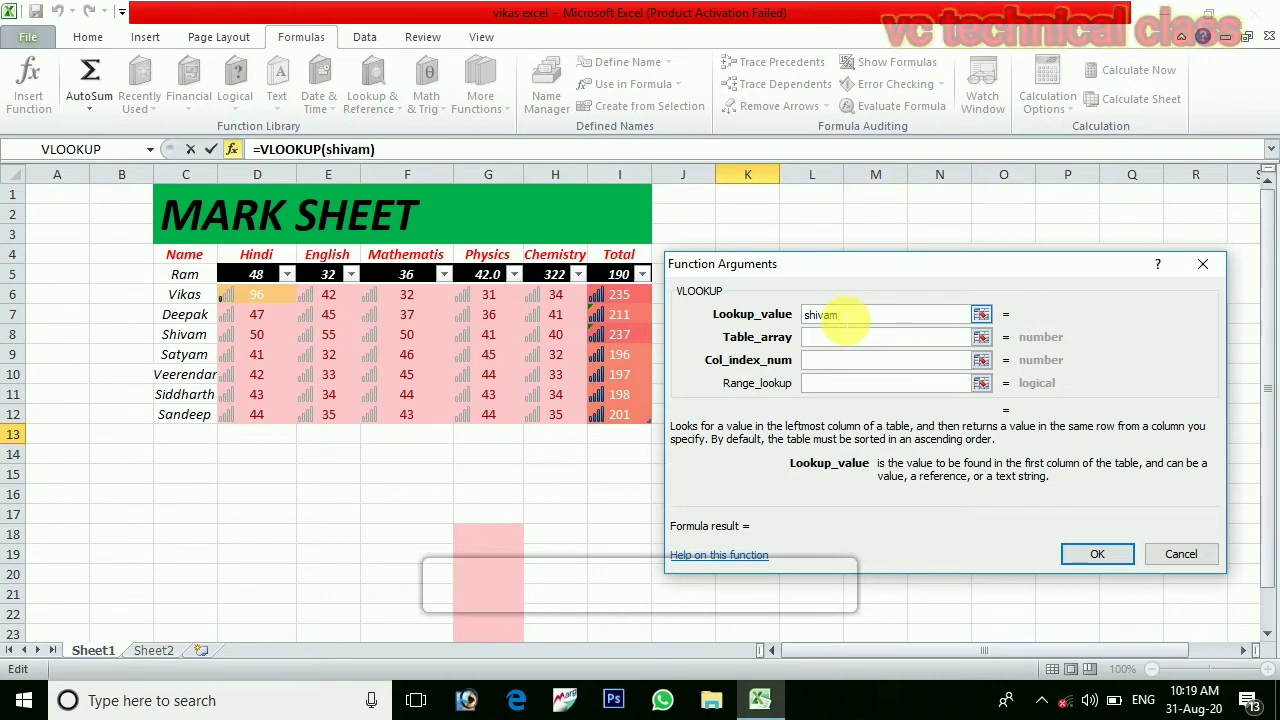
# Set the VLOOKUP table array to the mark sheet range C4:I12.
pyautogui.click(823, 338)
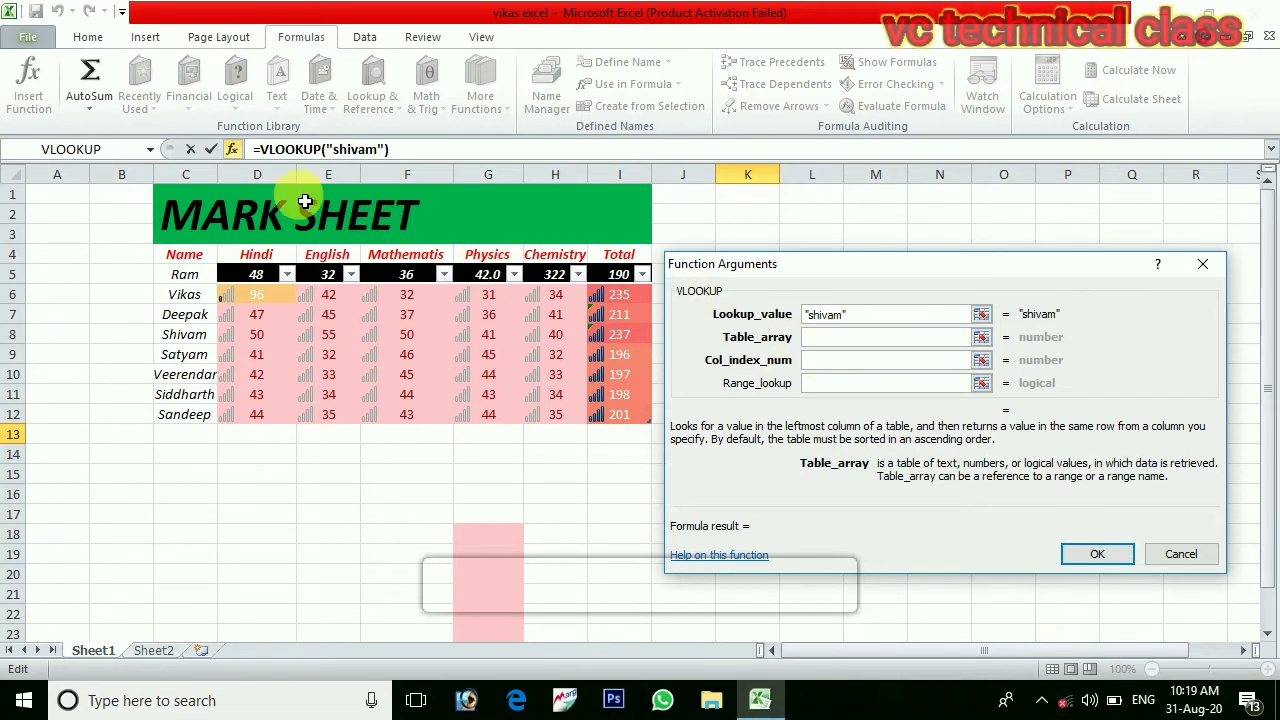
pyautogui.click(159, 198)
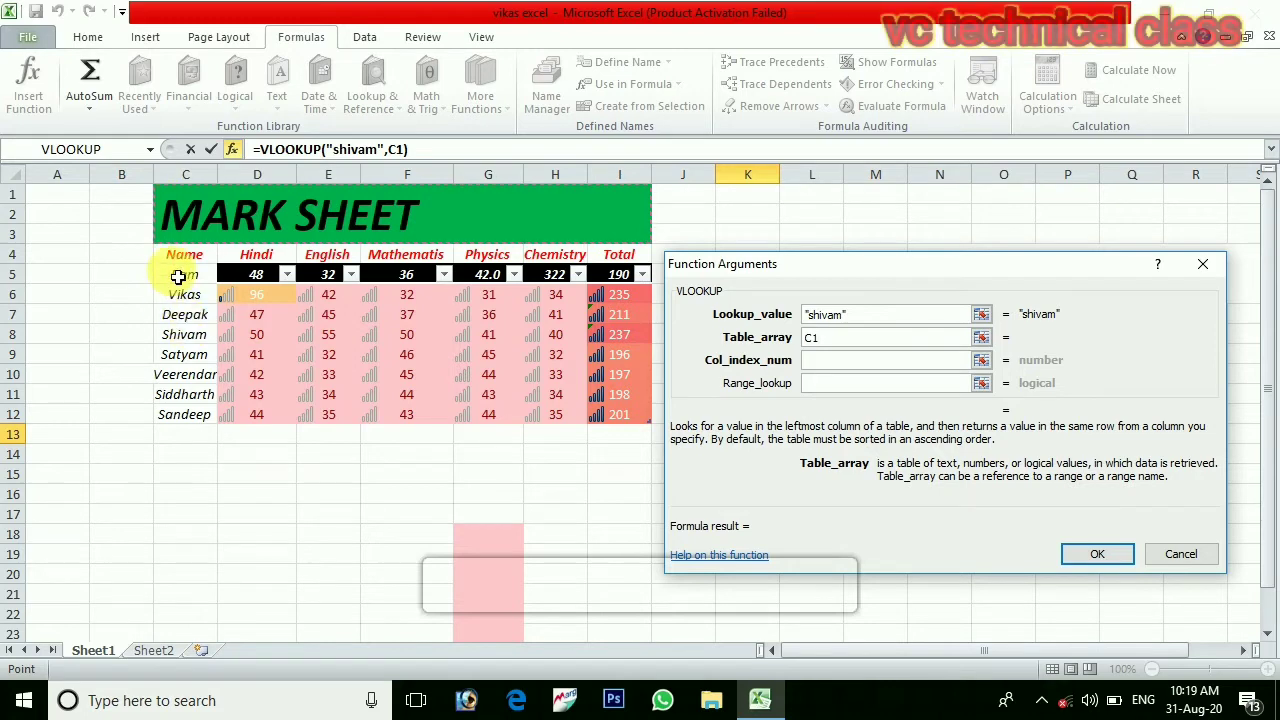
pyautogui.click(150, 254)
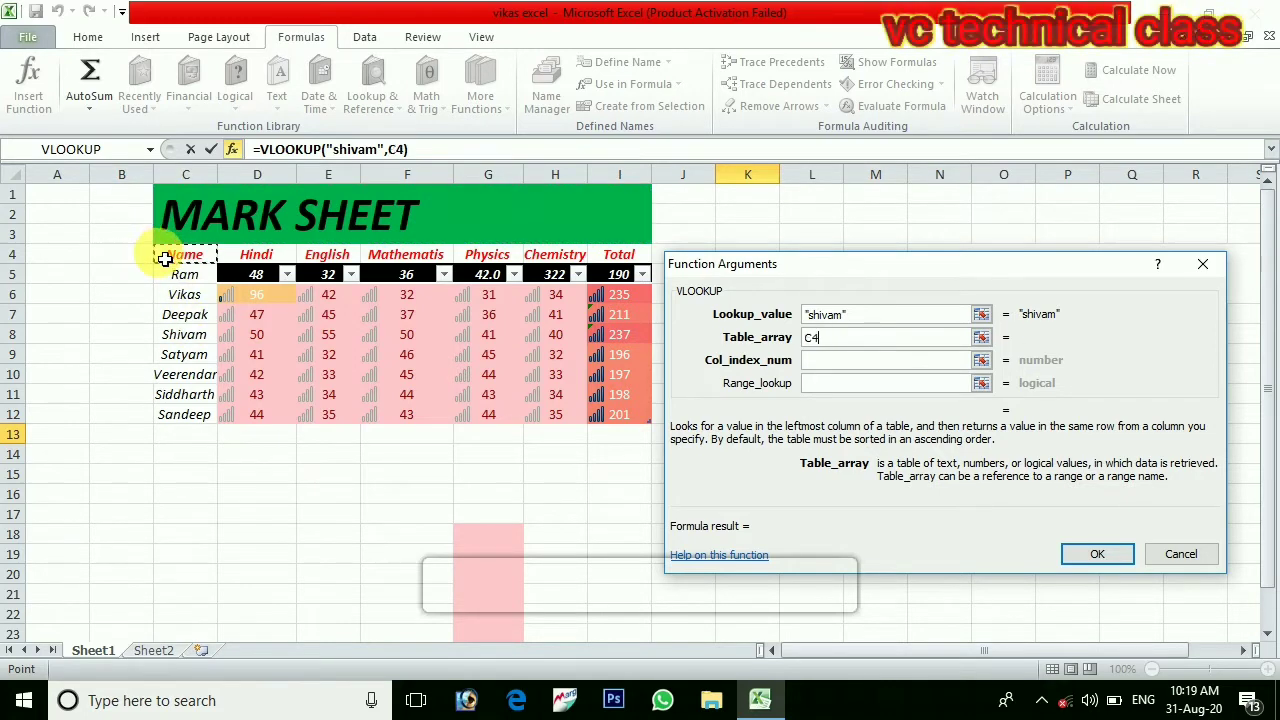
pyautogui.moveTo(163, 252); pyautogui.dragTo(258, 334)
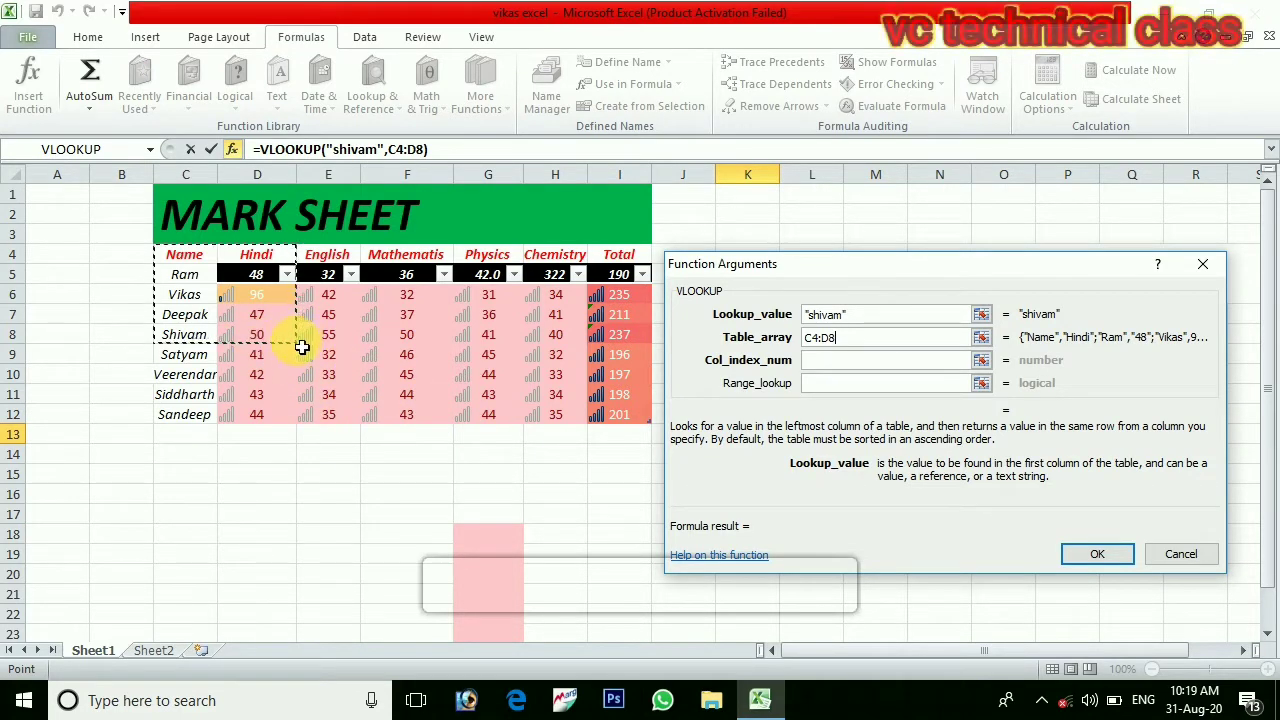
pyautogui.moveTo(300, 338); pyautogui.dragTo(337, 363)
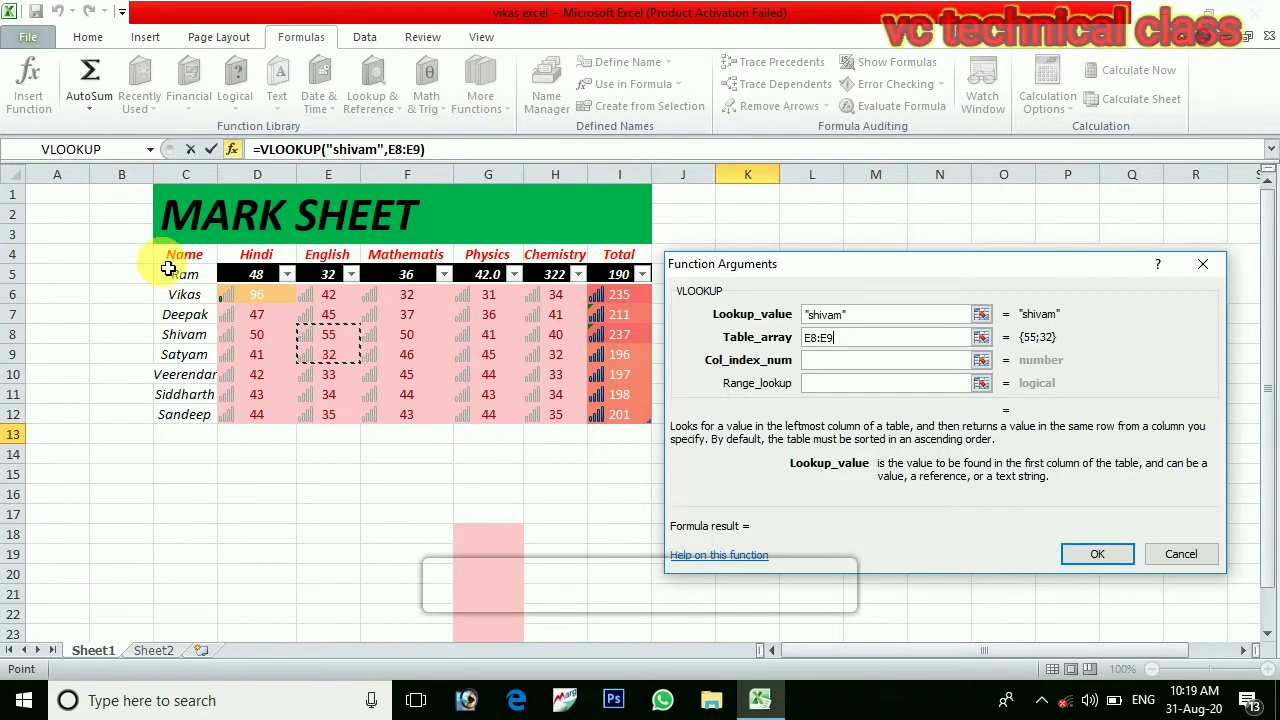
pyautogui.moveTo(172, 258); pyautogui.dragTo(620, 417)
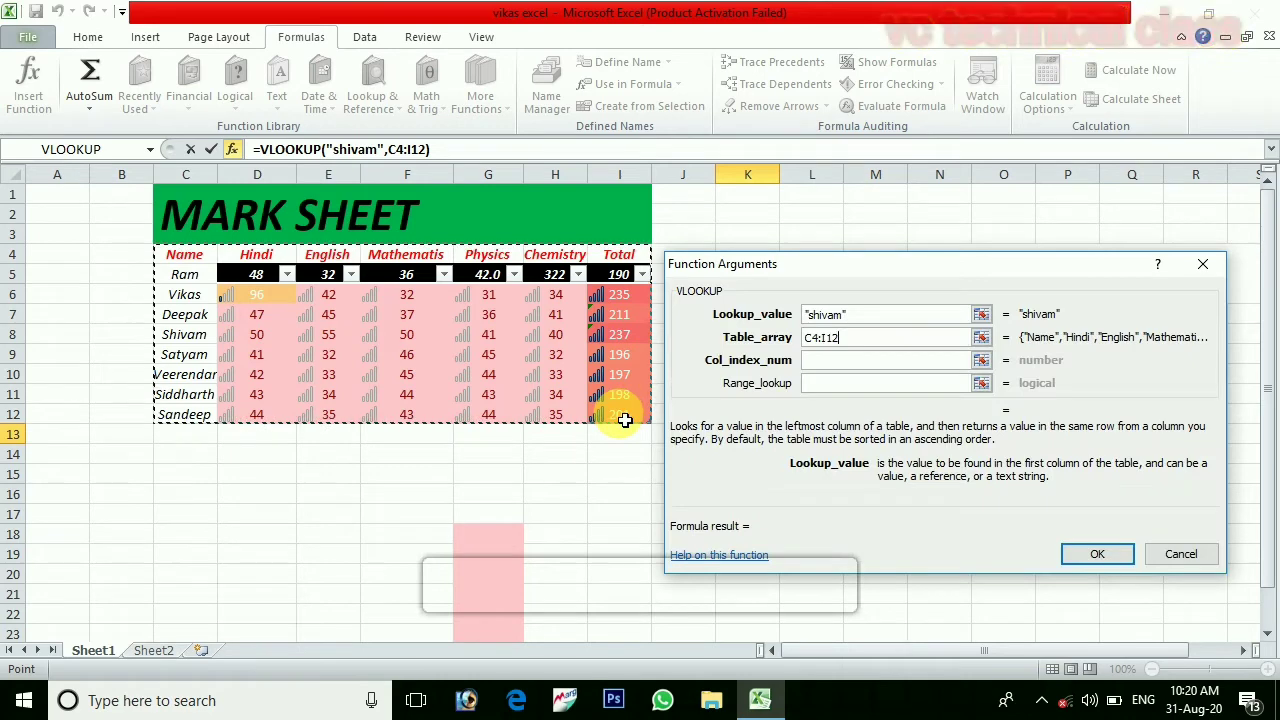
pyautogui.click(836, 362)
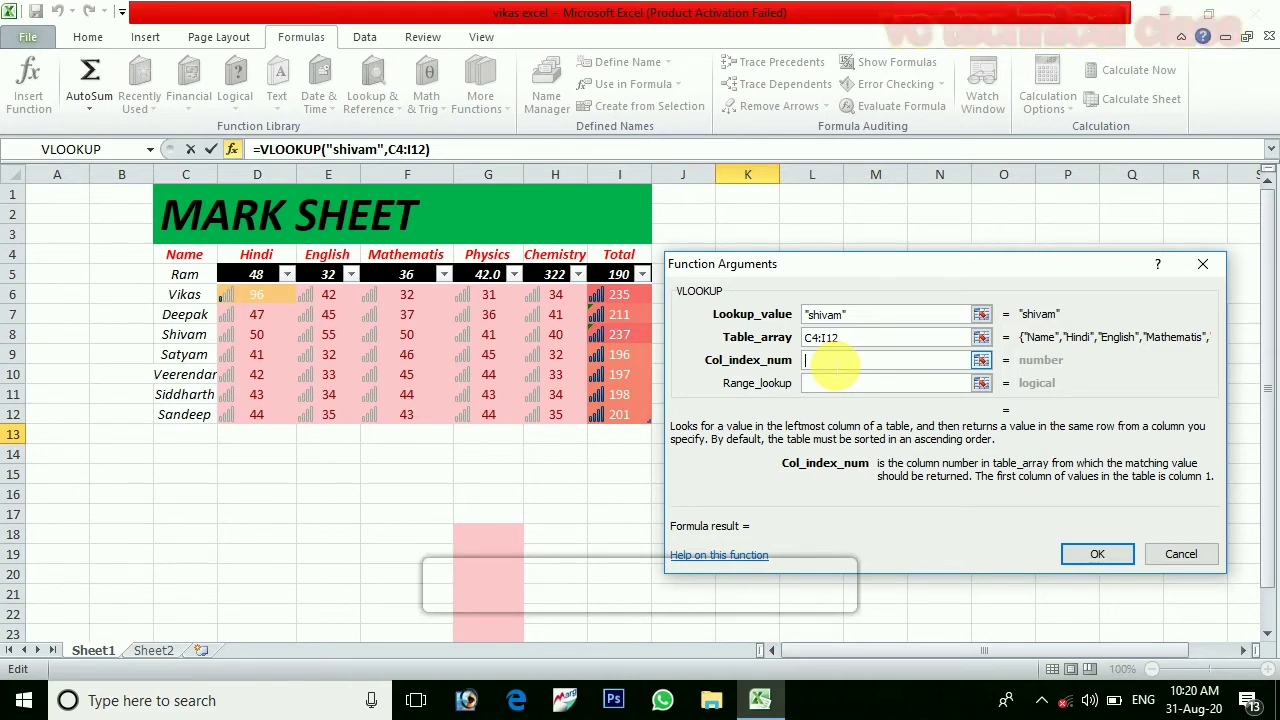
pyautogui.write('h')
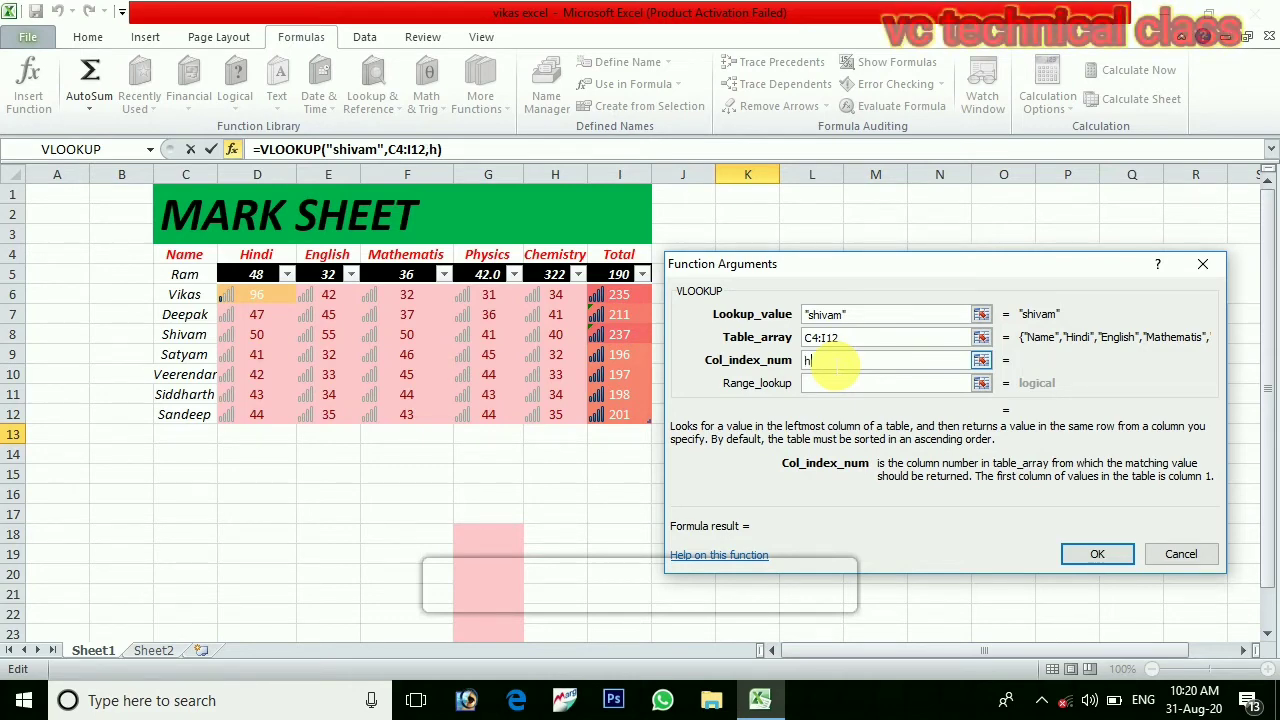
pyautogui.click(845, 388)
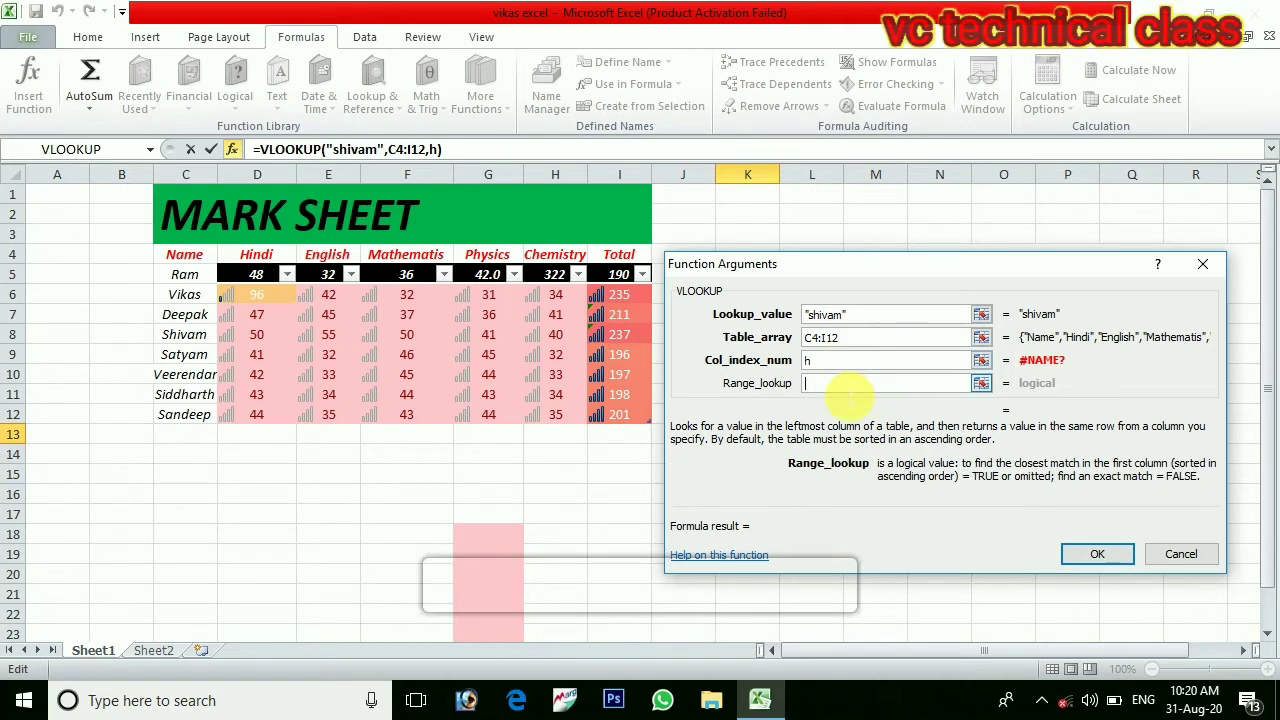
pyautogui.click(836, 362)
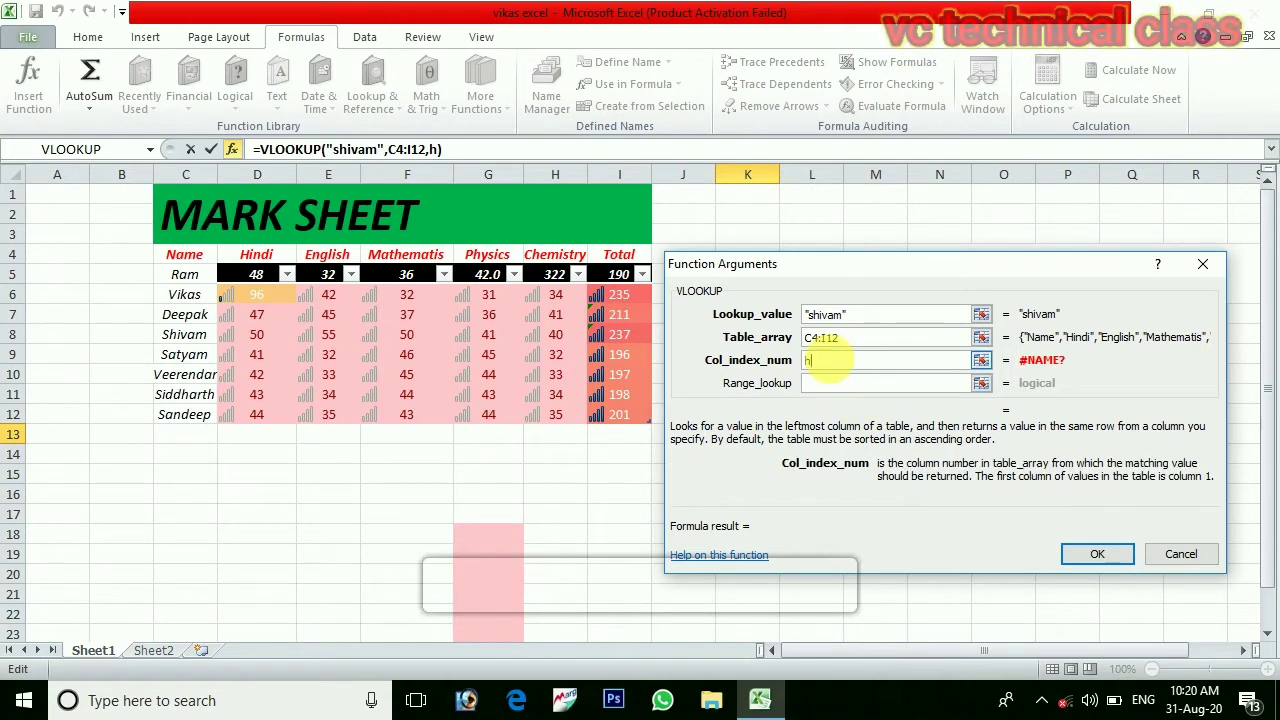
pyautogui.press('BackSpace')
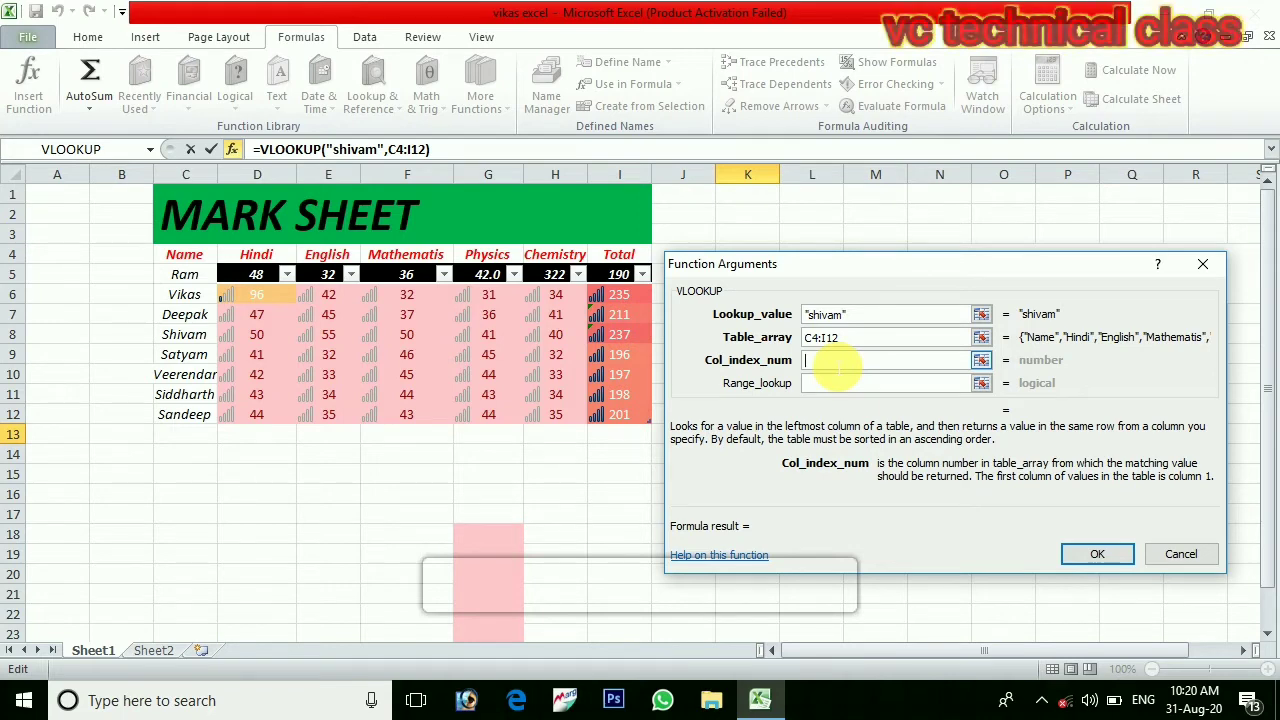
# Try physics as the VLOOKUP column index number and set the range lookup to cell I8.
pyautogui.write('p')
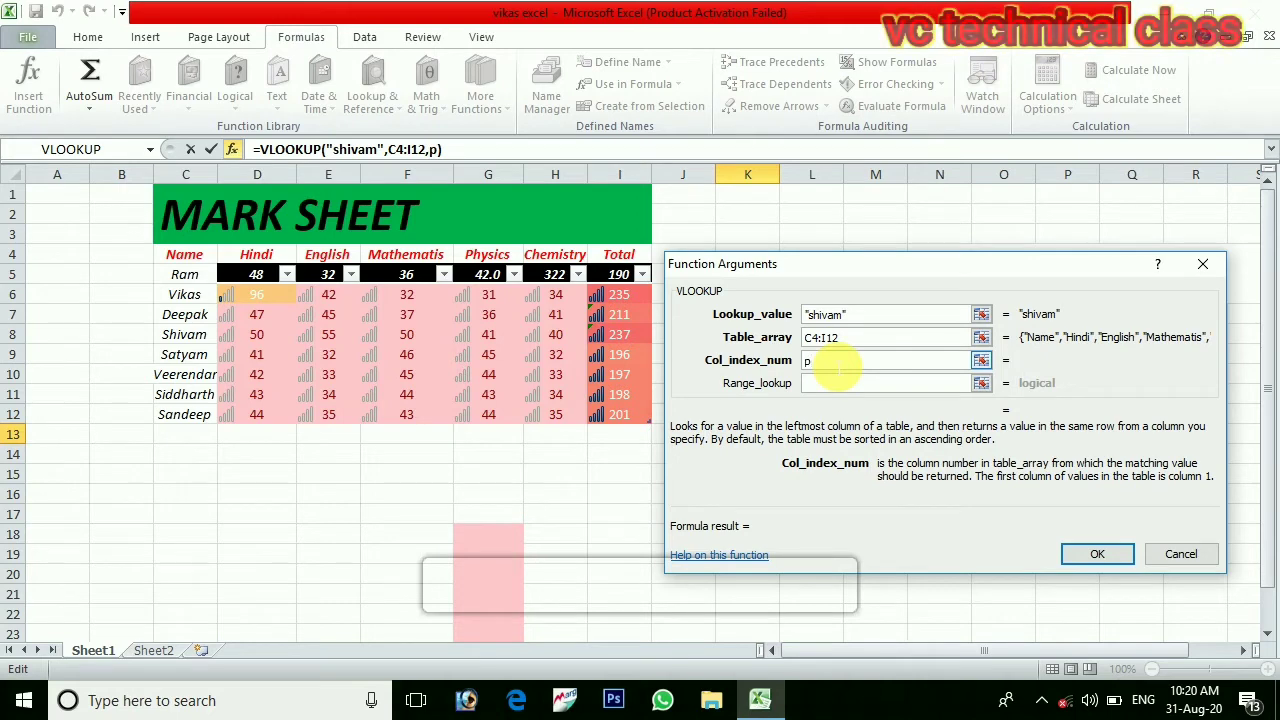
pyautogui.write('hys')
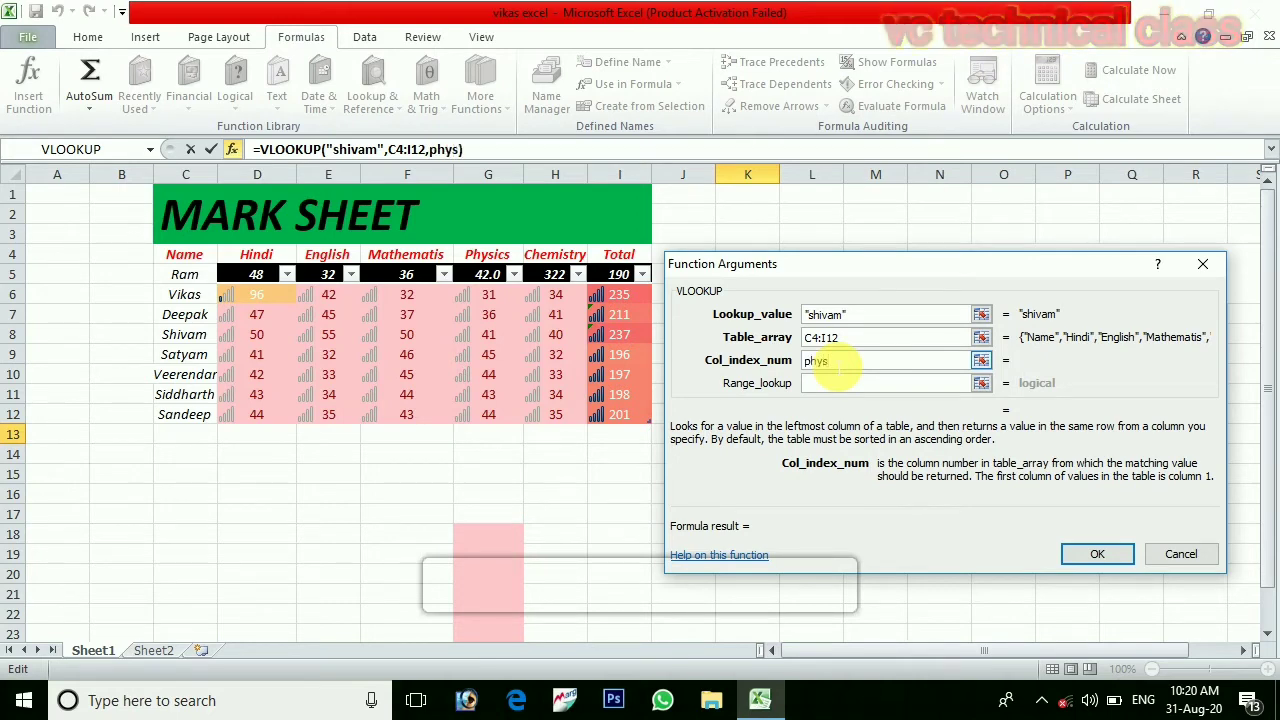
pyautogui.write('ics')
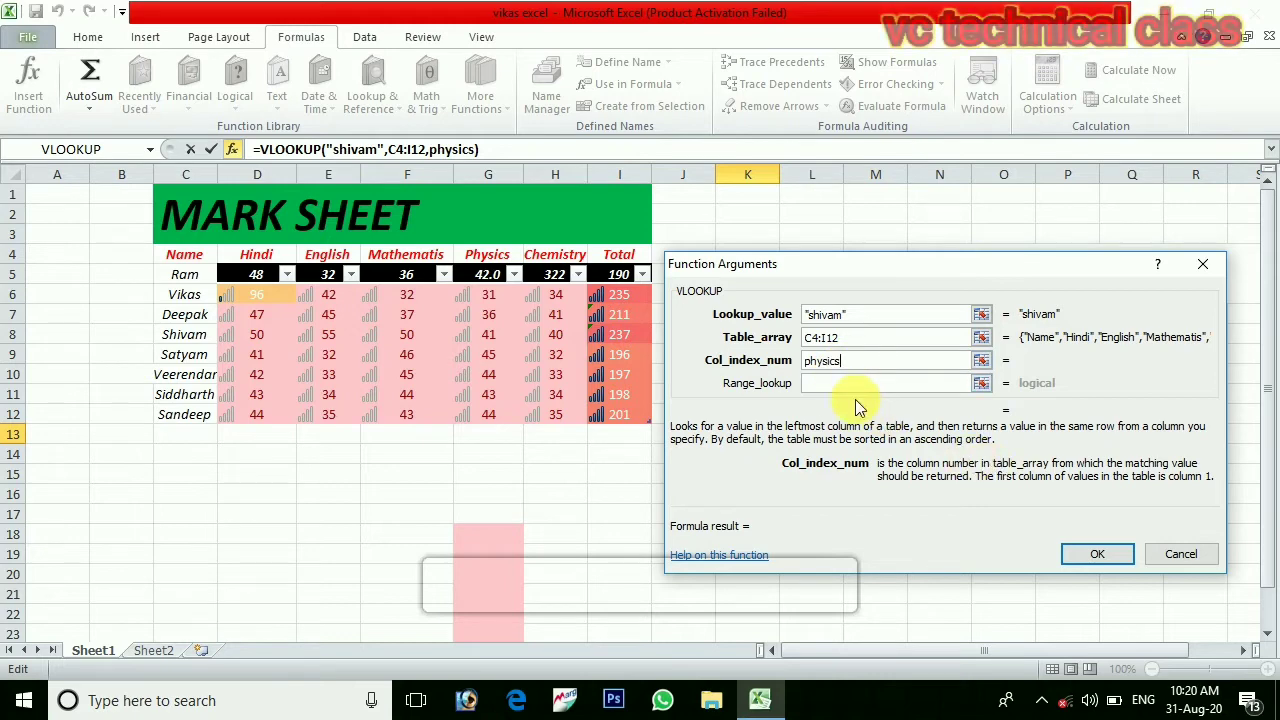
pyautogui.click(860, 387)
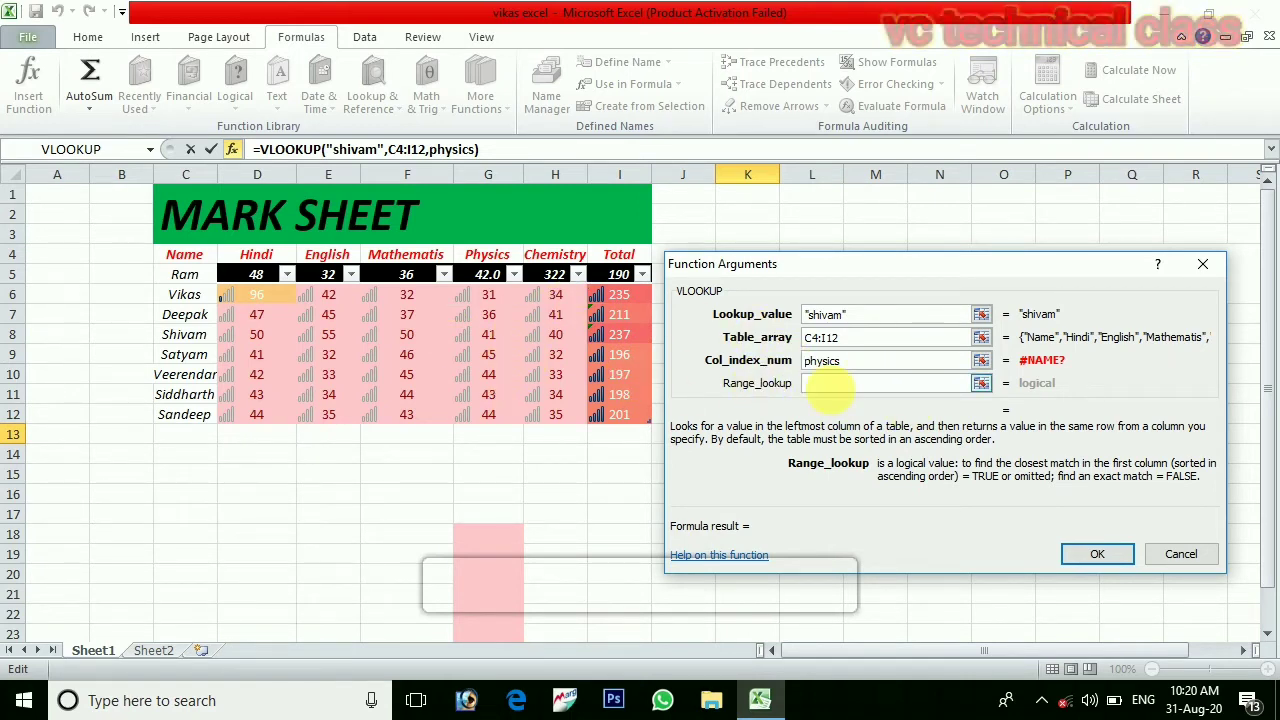
pyautogui.click(624, 343)
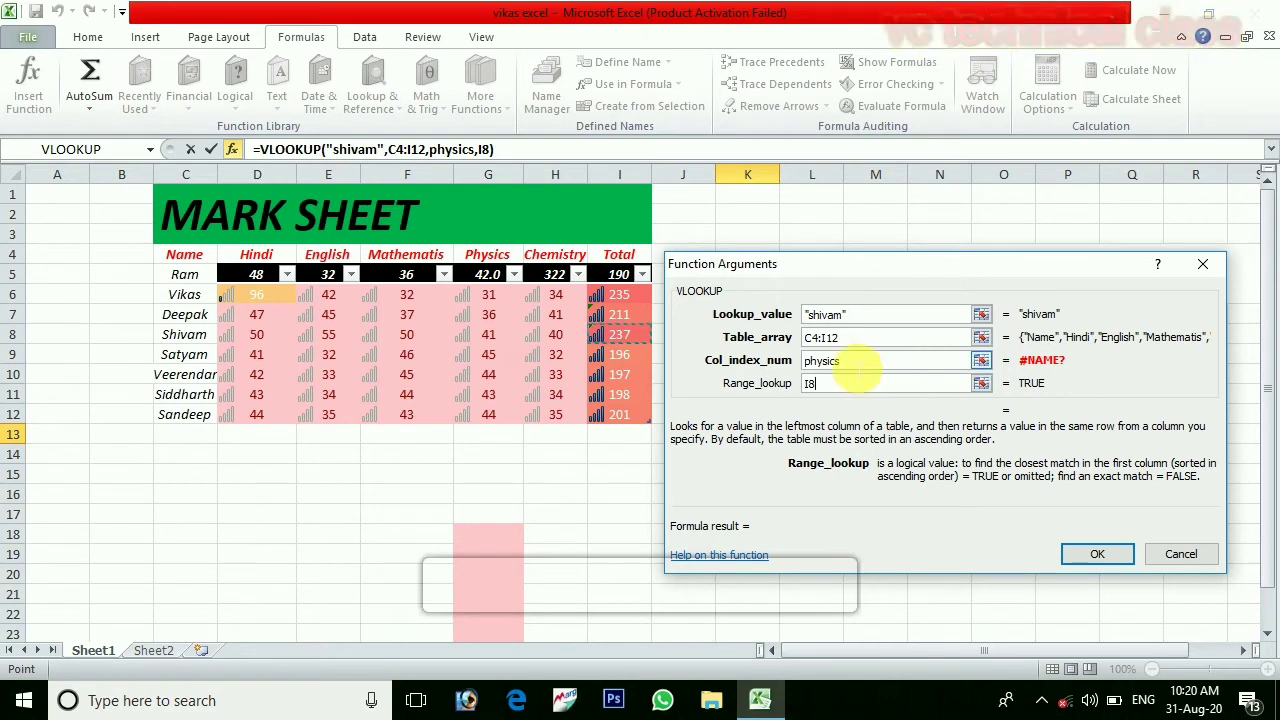
# Replace the VLOOKUP column index number with a reference to cell G9 and enter the formula in K13.
pyautogui.click(852, 362)
pyautogui.press('BackSpace')
pyautogui.press('BackSpace')
pyautogui.press('BackSpace')
pyautogui.press('BackSpace')
pyautogui.press('BackSpace')
pyautogui.press('BackSpace')
pyautogui.press('BackSpace')
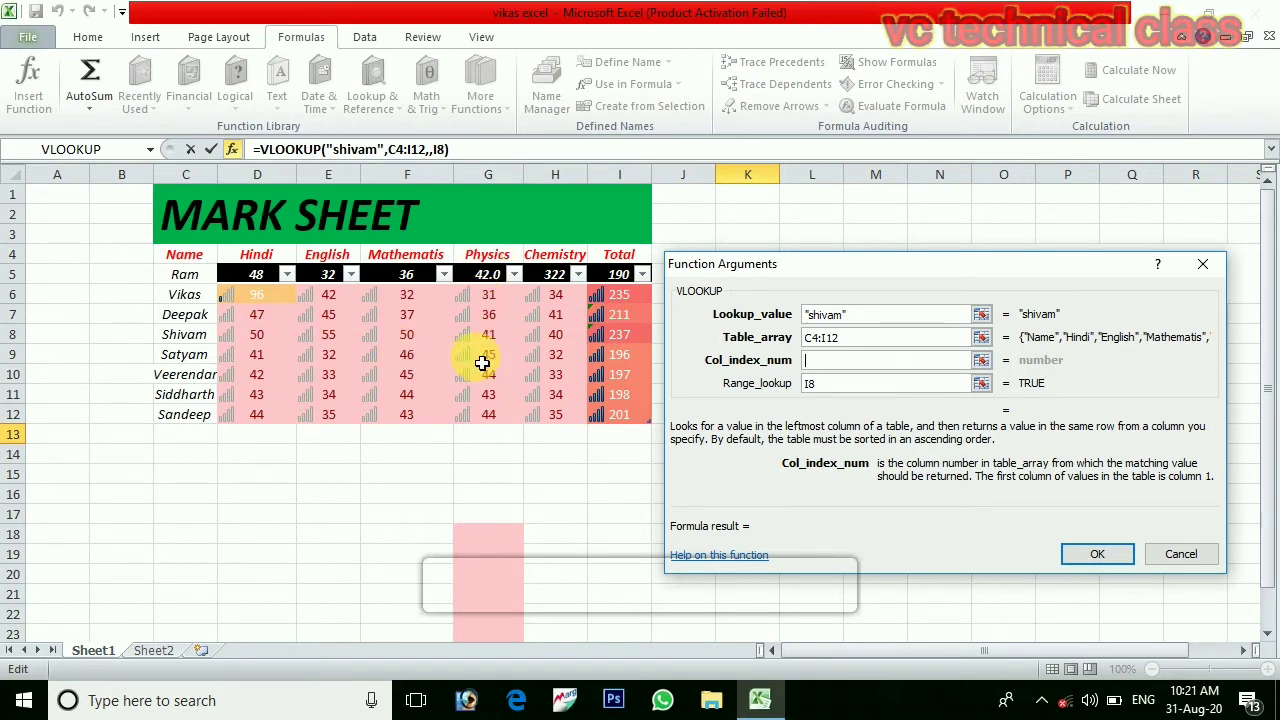
pyautogui.click(499, 358)
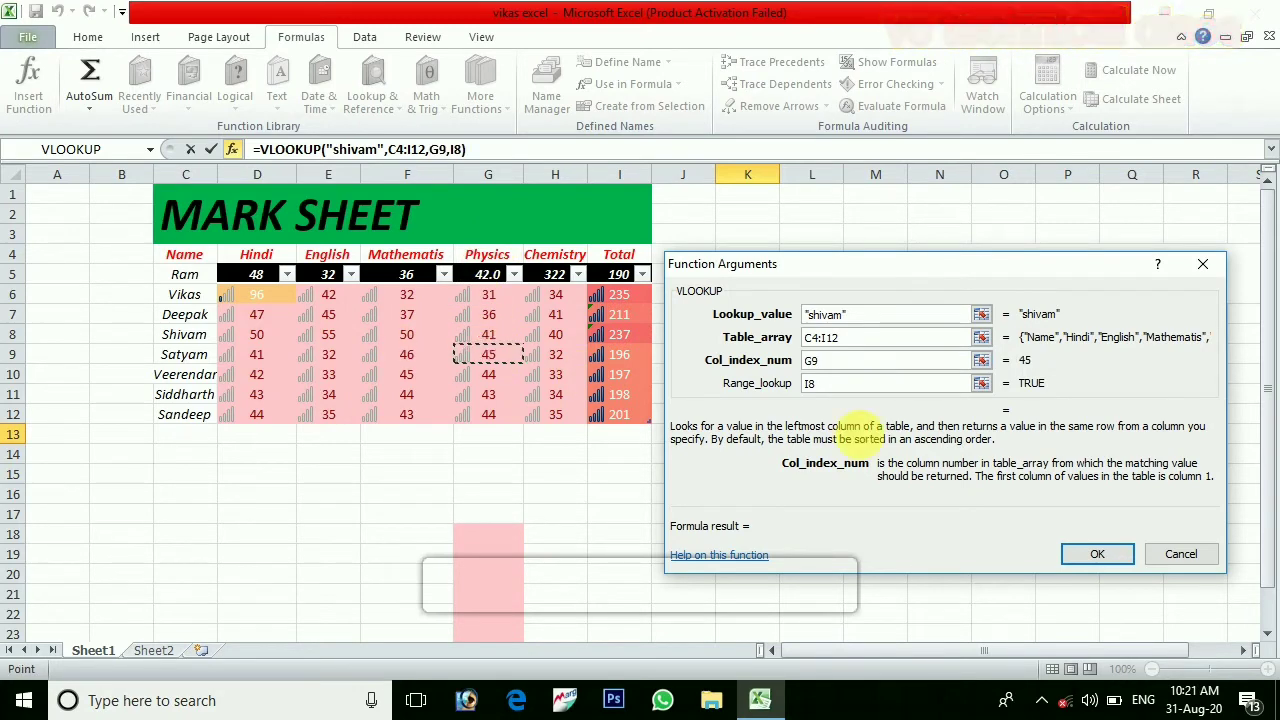
pyautogui.click(1094, 556)
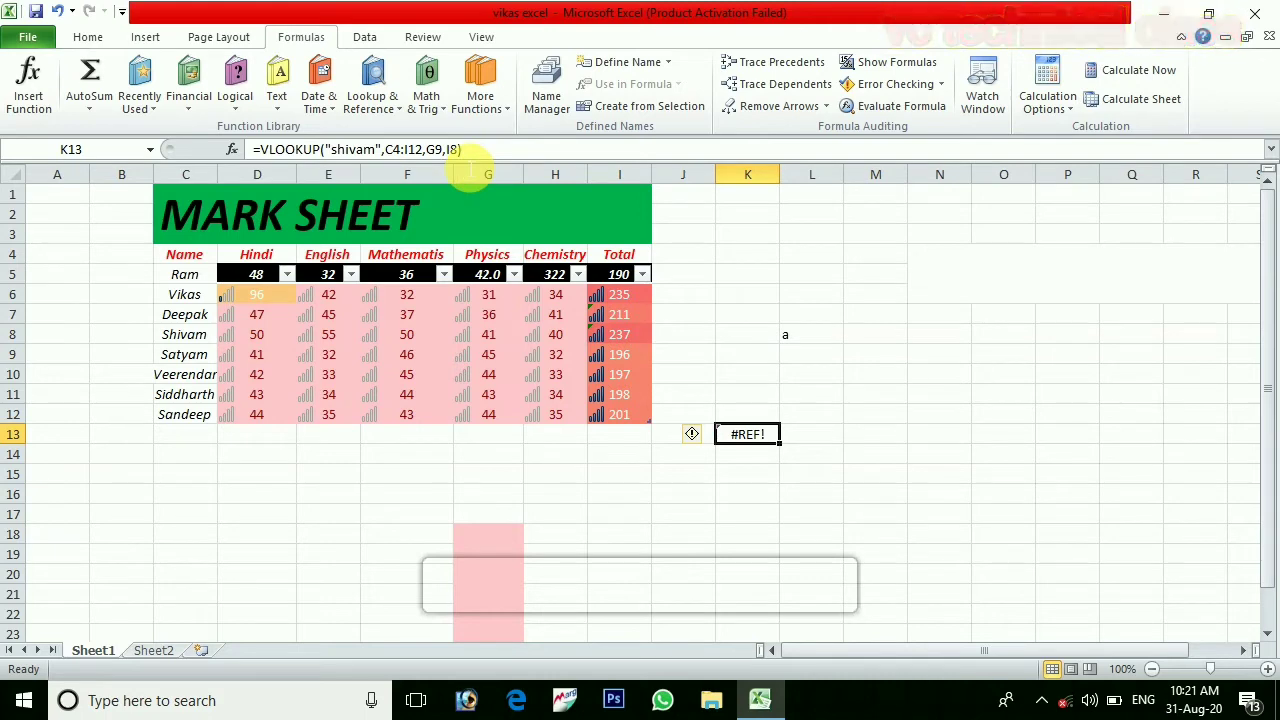
pyautogui.press('Down')
pyautogui.press('Down')
pyautogui.press('Down')
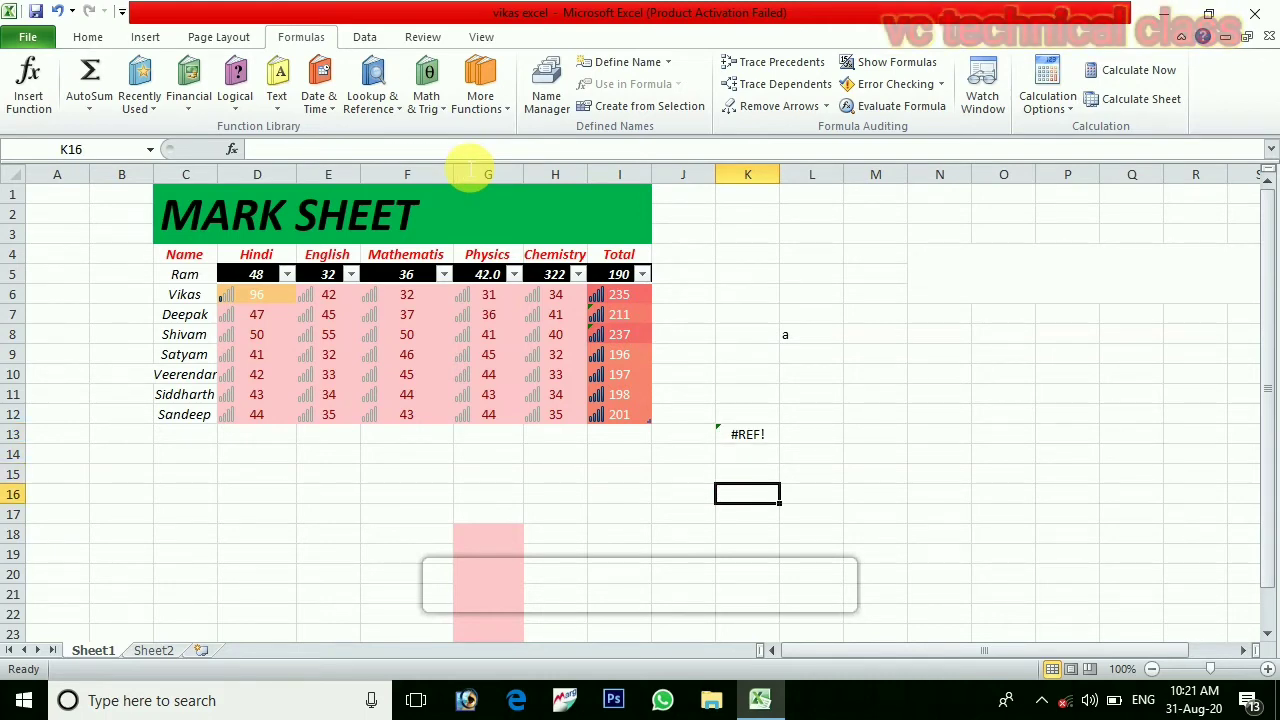
pyautogui.press('BackSpace')
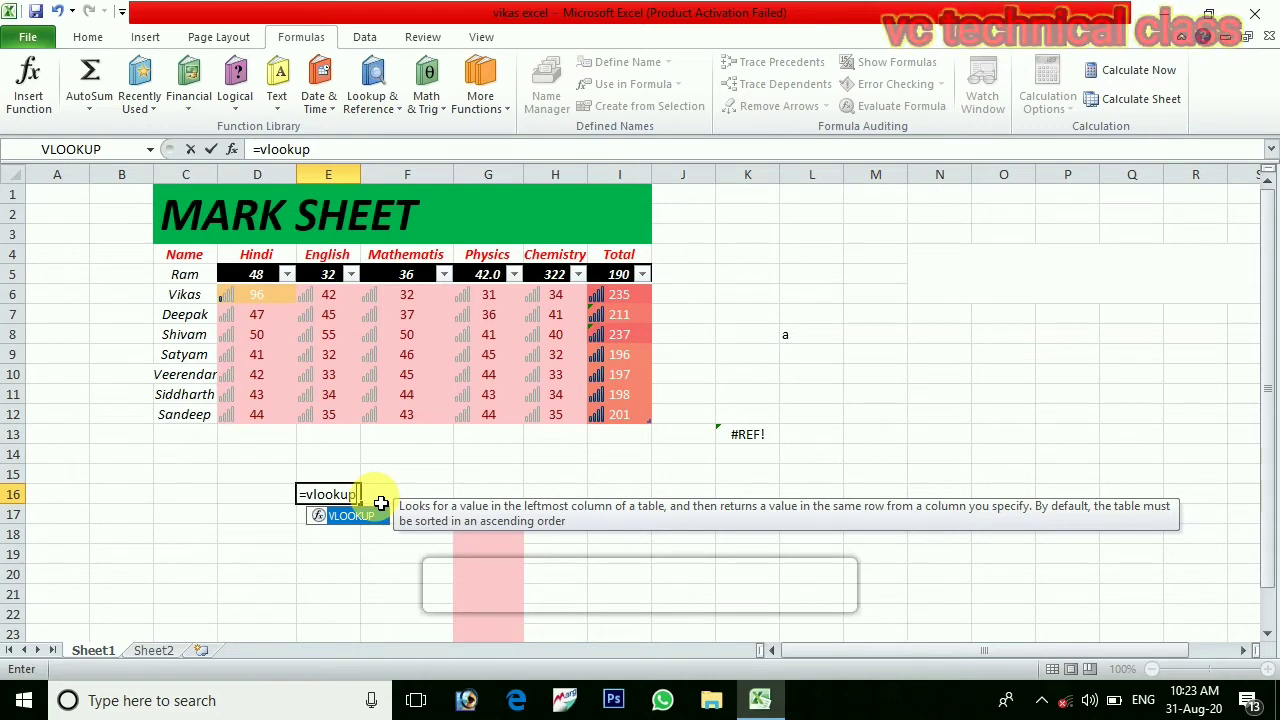
# Start a VLOOKUP formula in cell E16 with cell C8 as the lookup value.
pyautogui.write('(')
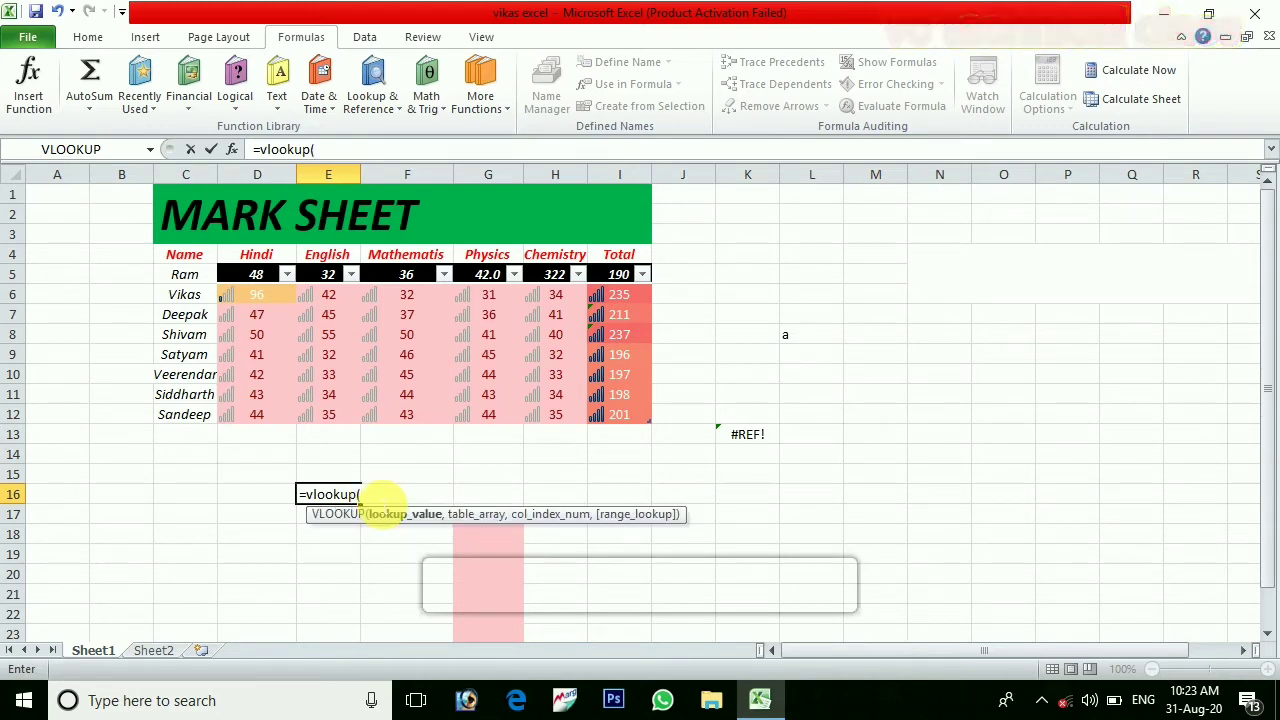
pyautogui.click(205, 340)
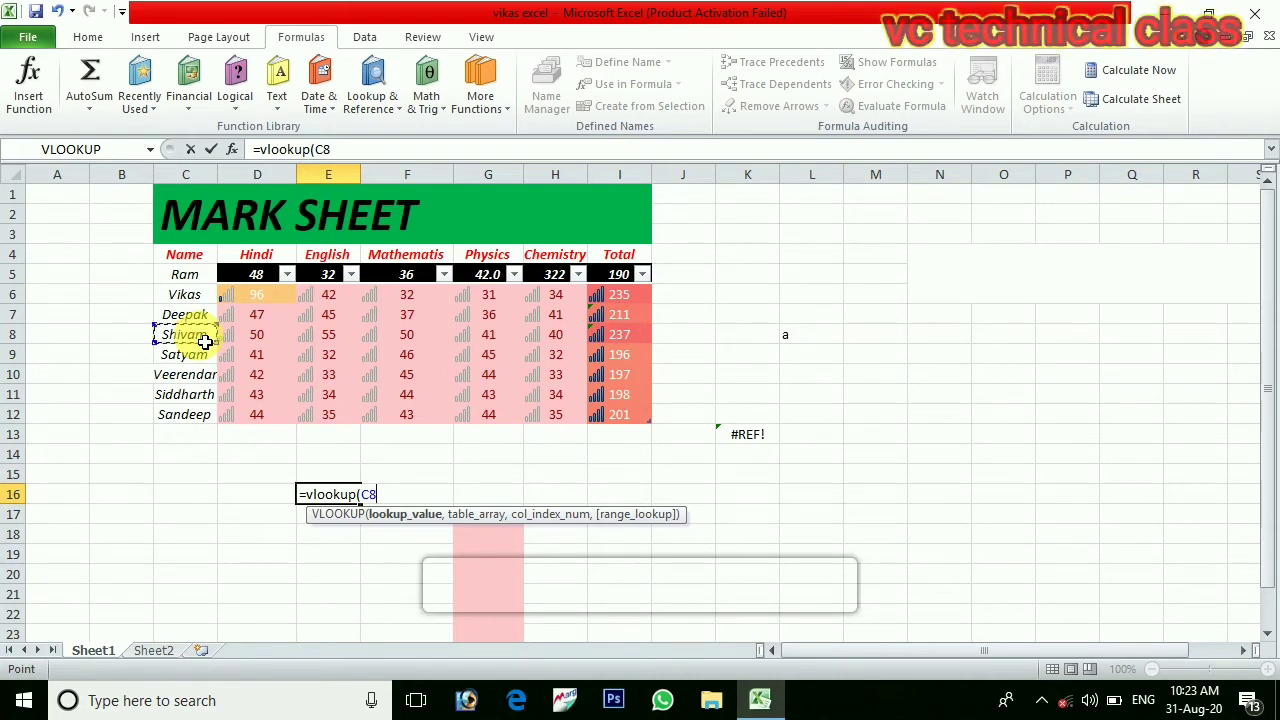
pyautogui.write(',')
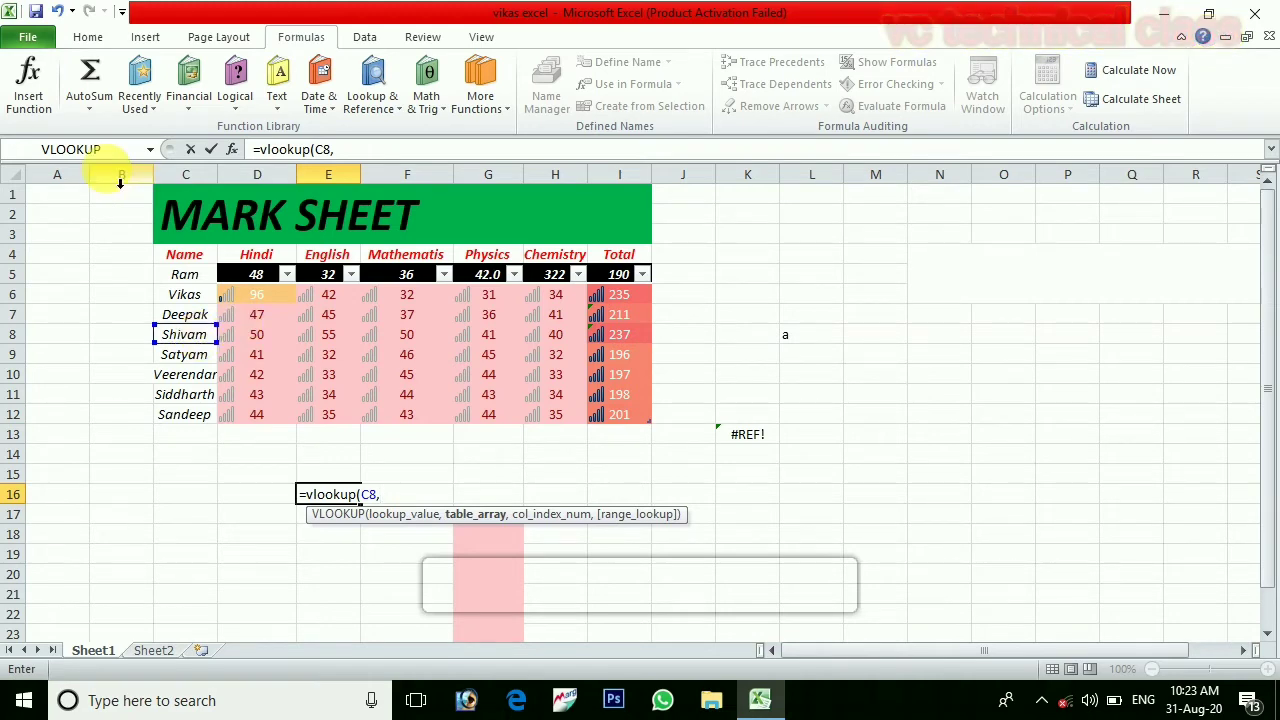
# Set the table array of the VLOOKUP in E16 to the mark sheet range C4:I12.
pyautogui.click(163, 255)
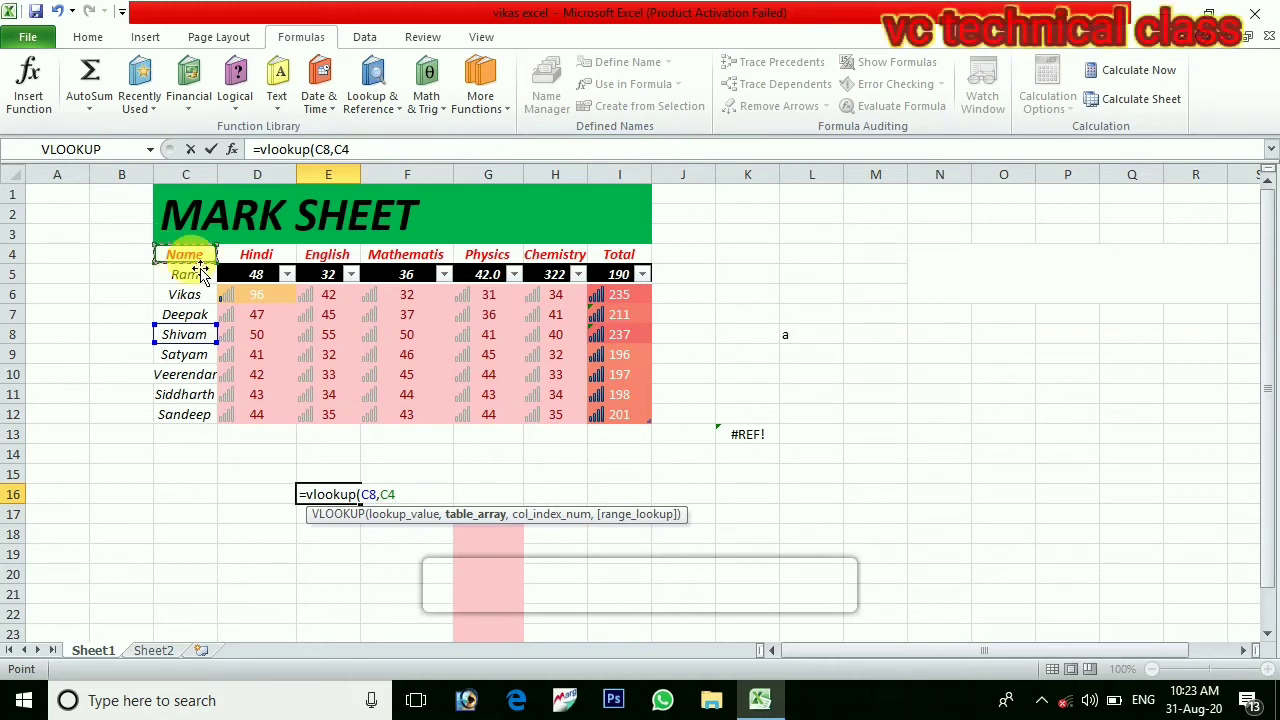
pyautogui.moveTo(224, 268); pyautogui.dragTo(196, 260)
pyautogui.press('Return')
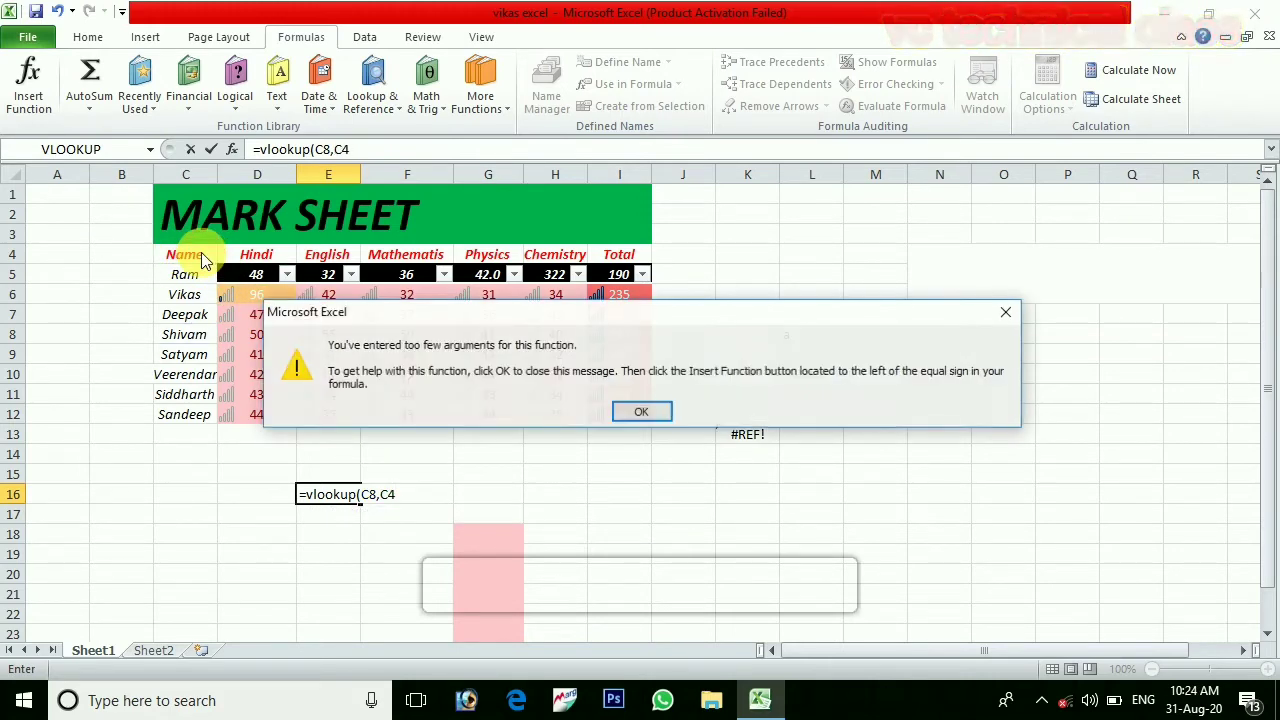
pyautogui.click(641, 413)
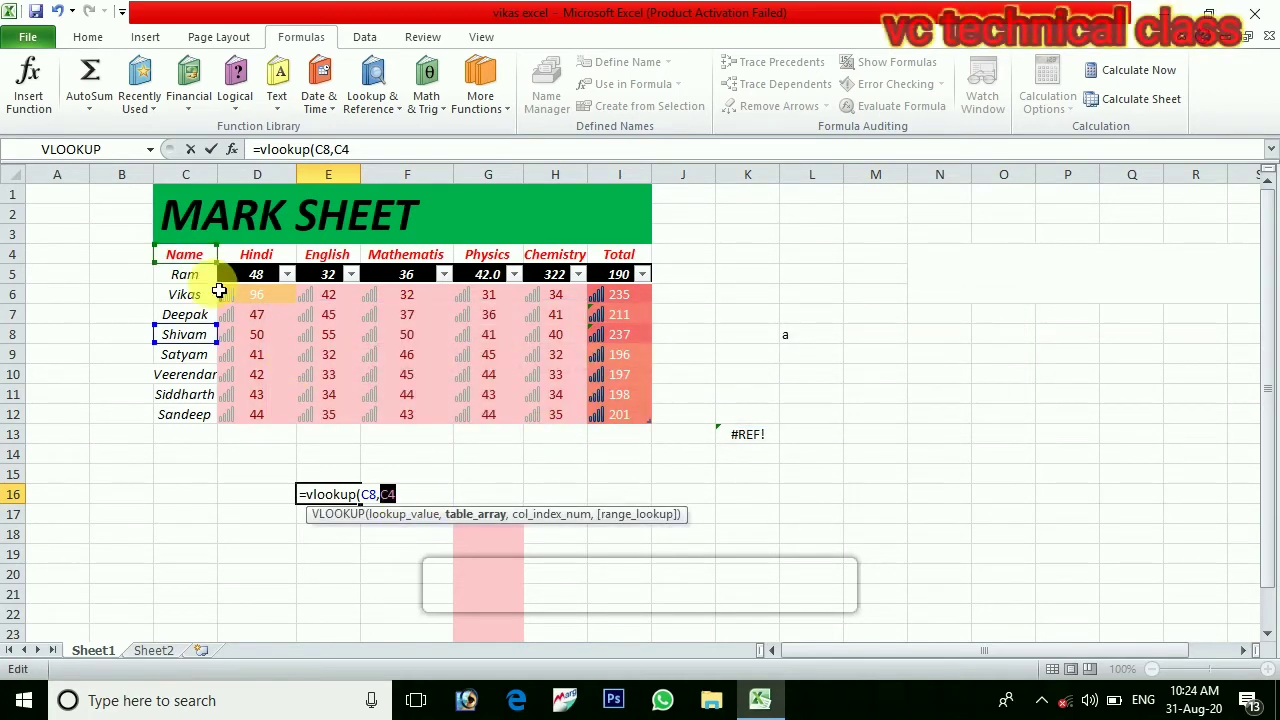
pyautogui.moveTo(196, 258)
pyautogui.mouseDown()
pyautogui.moveTo(200, 282)
pyautogui.moveTo(495, 457)
pyautogui.moveTo(646, 436)
pyautogui.mouseUp()
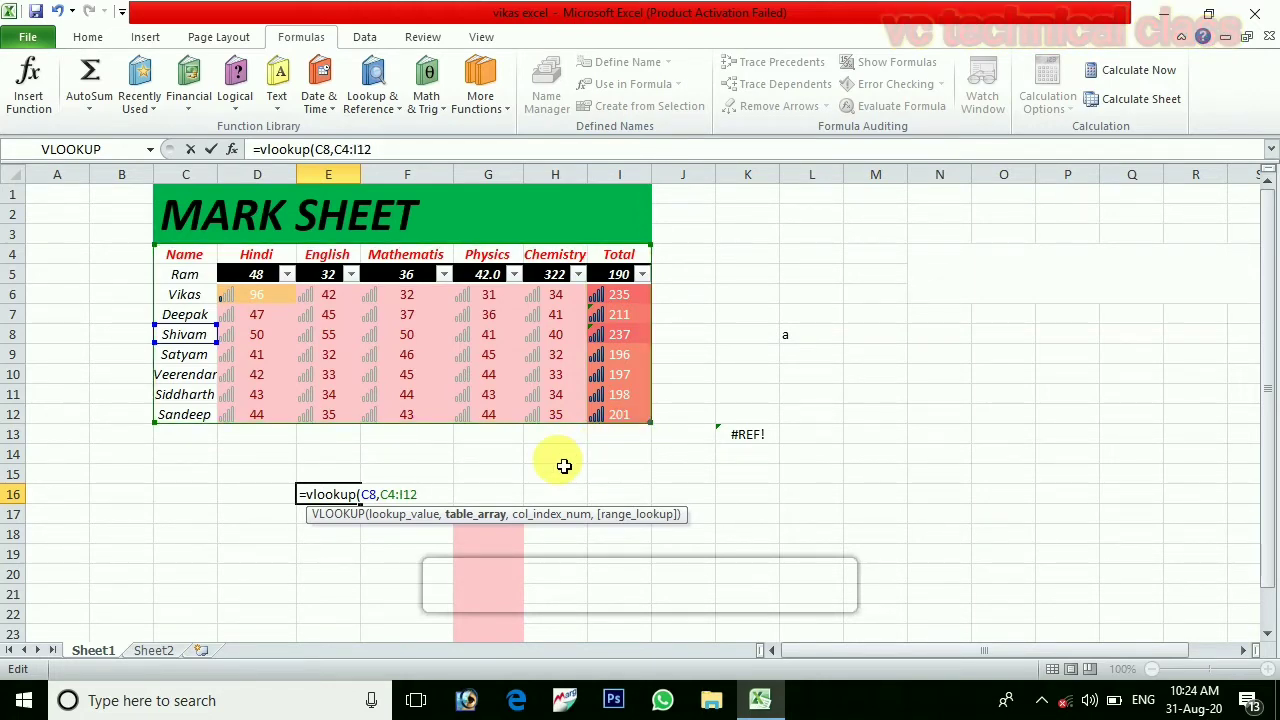
# Complete the VLOOKUP in E16 with column index 4 and an exact match (FALSE).
pyautogui.write(',4')
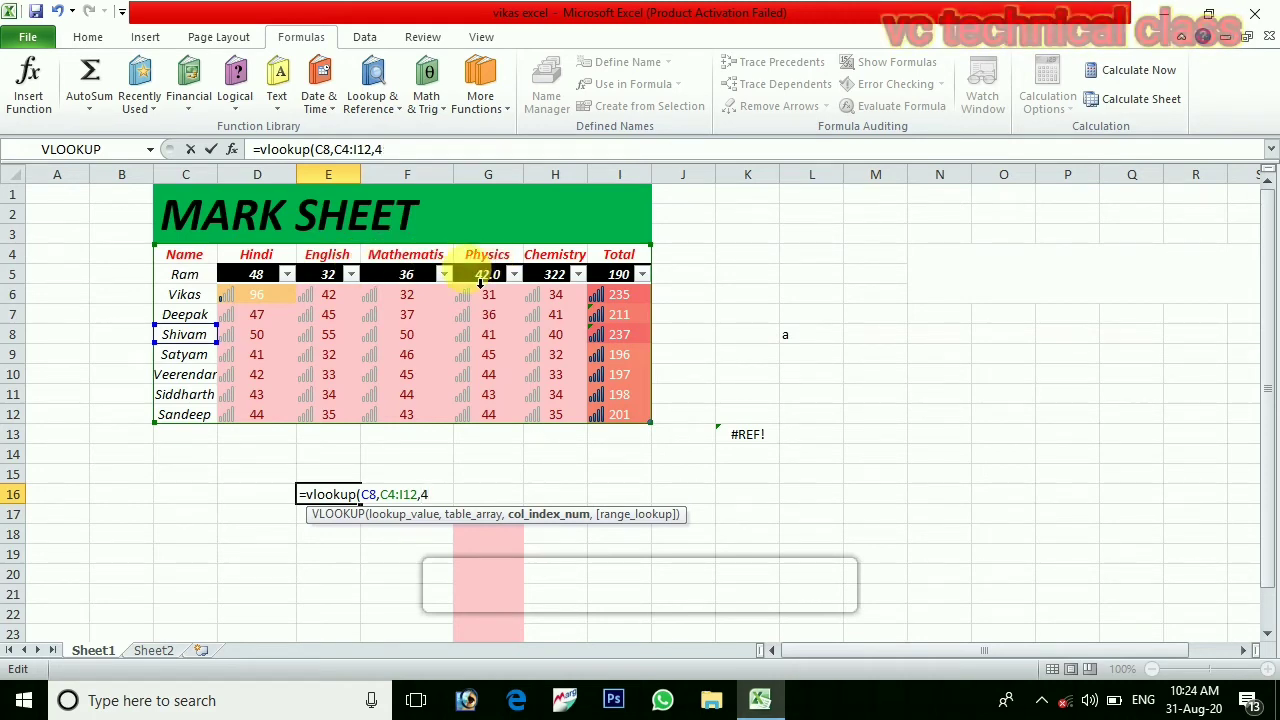
pyautogui.write(',')
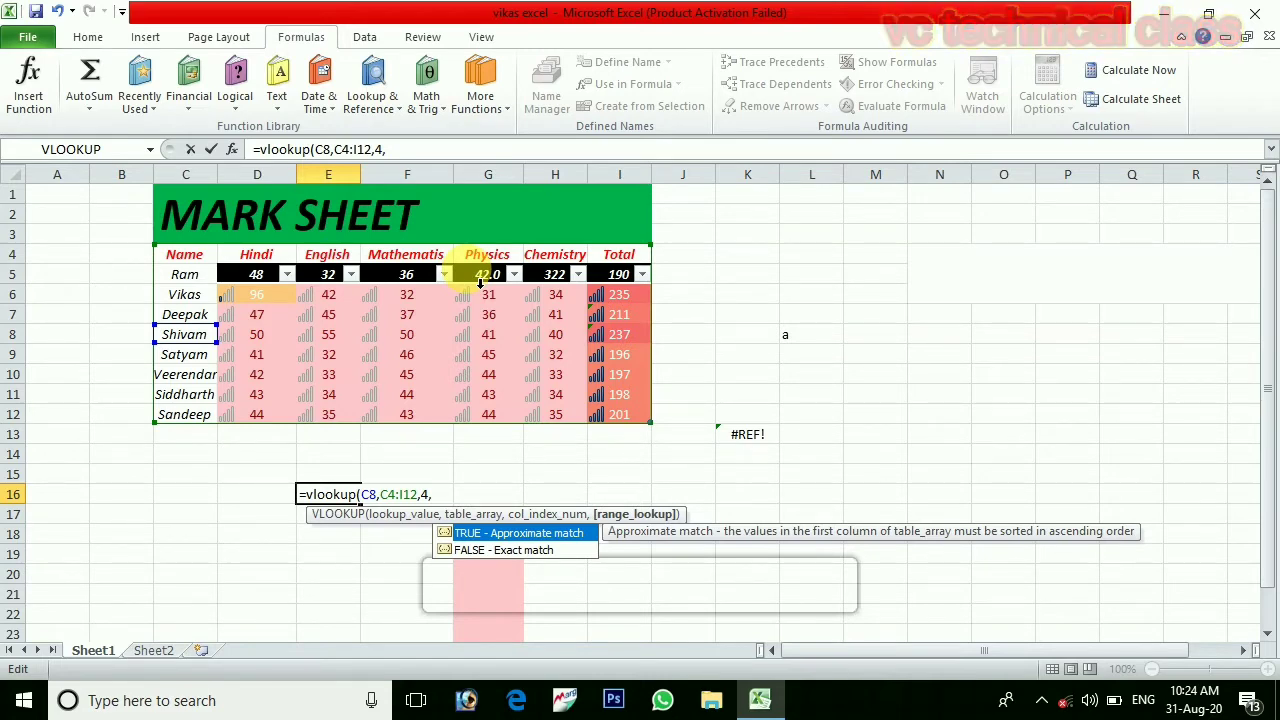
pyautogui.write('false')
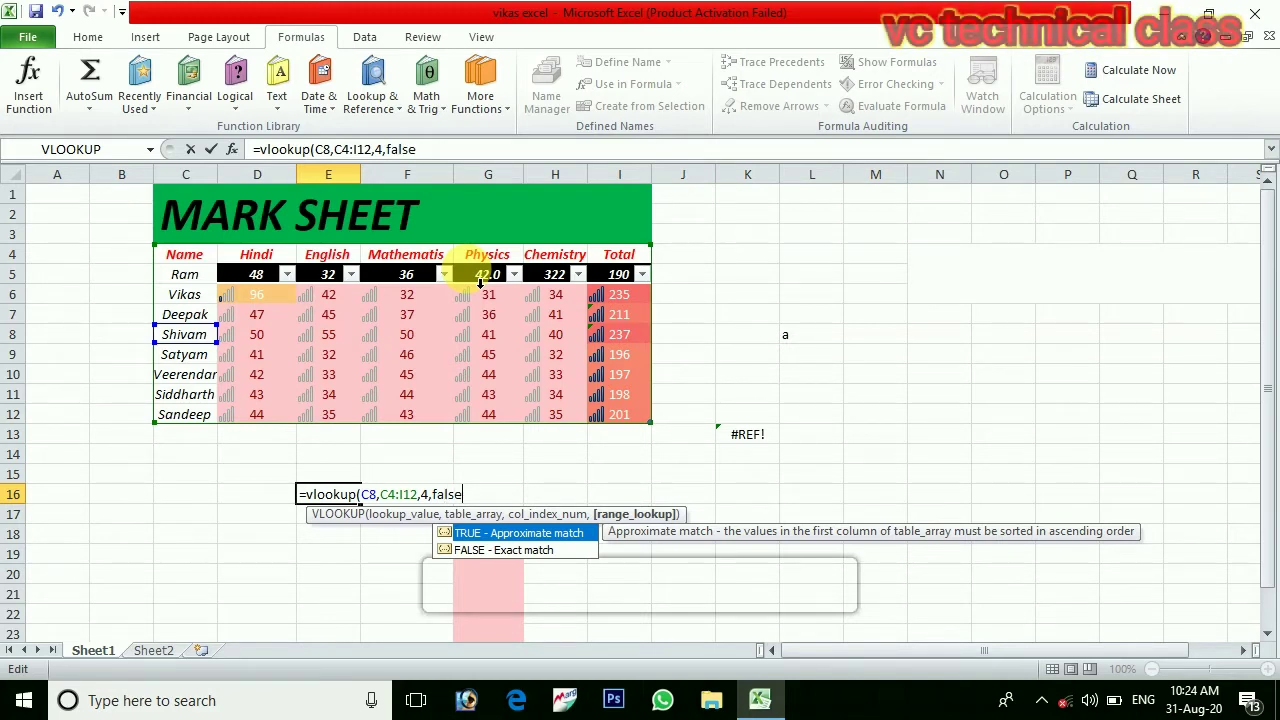
pyautogui.write(')')
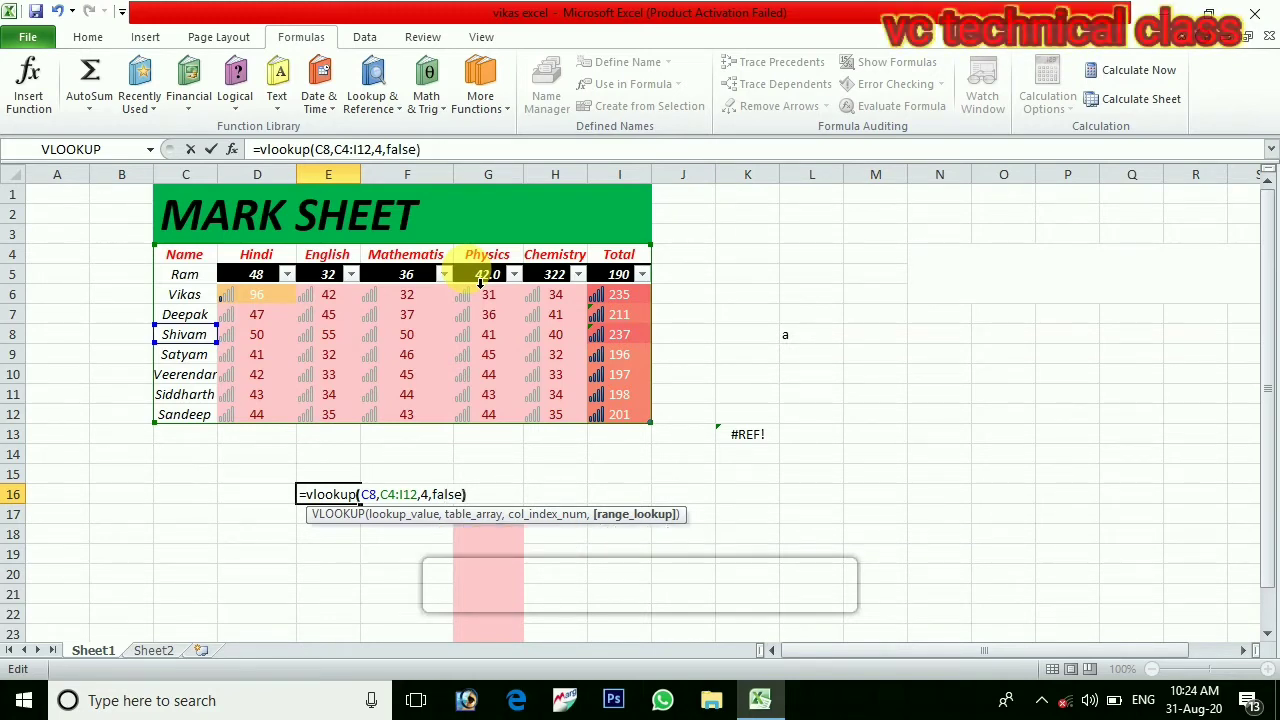
pyautogui.press('Return')
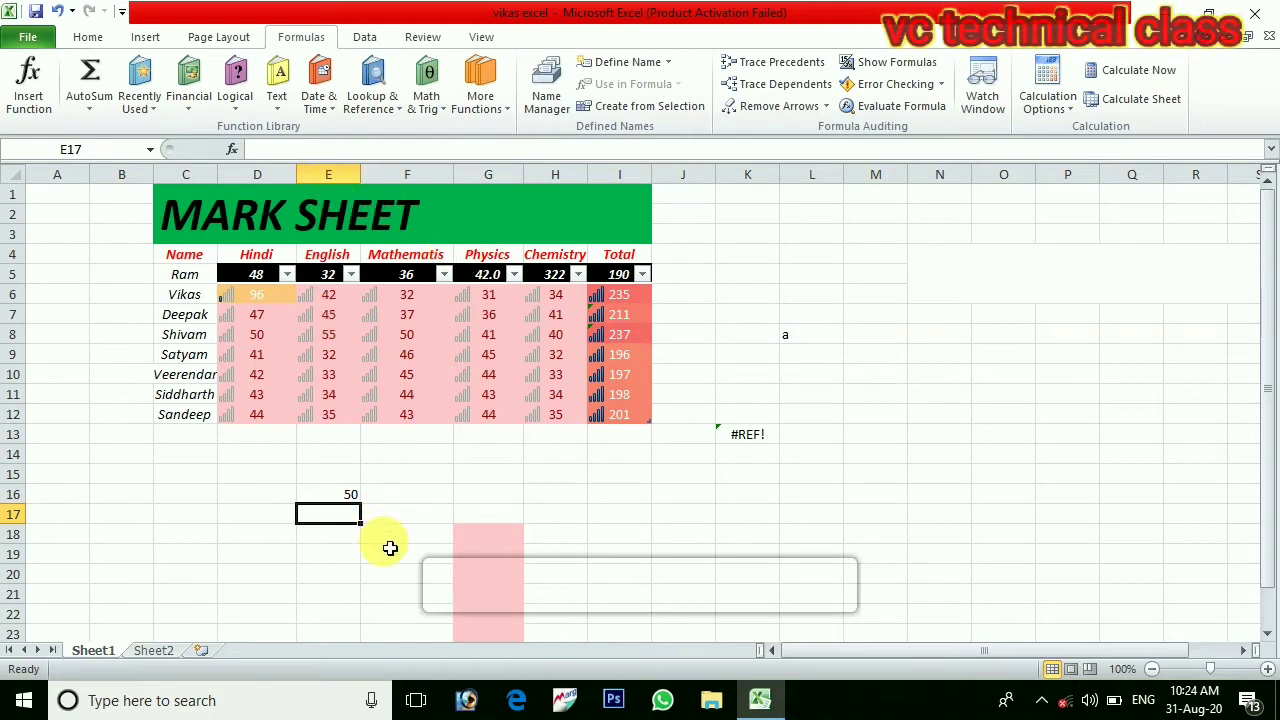
# Change the column index number of the VLOOKUP in E16 to 5 for the Physics marks.
pyautogui.click(348, 494)
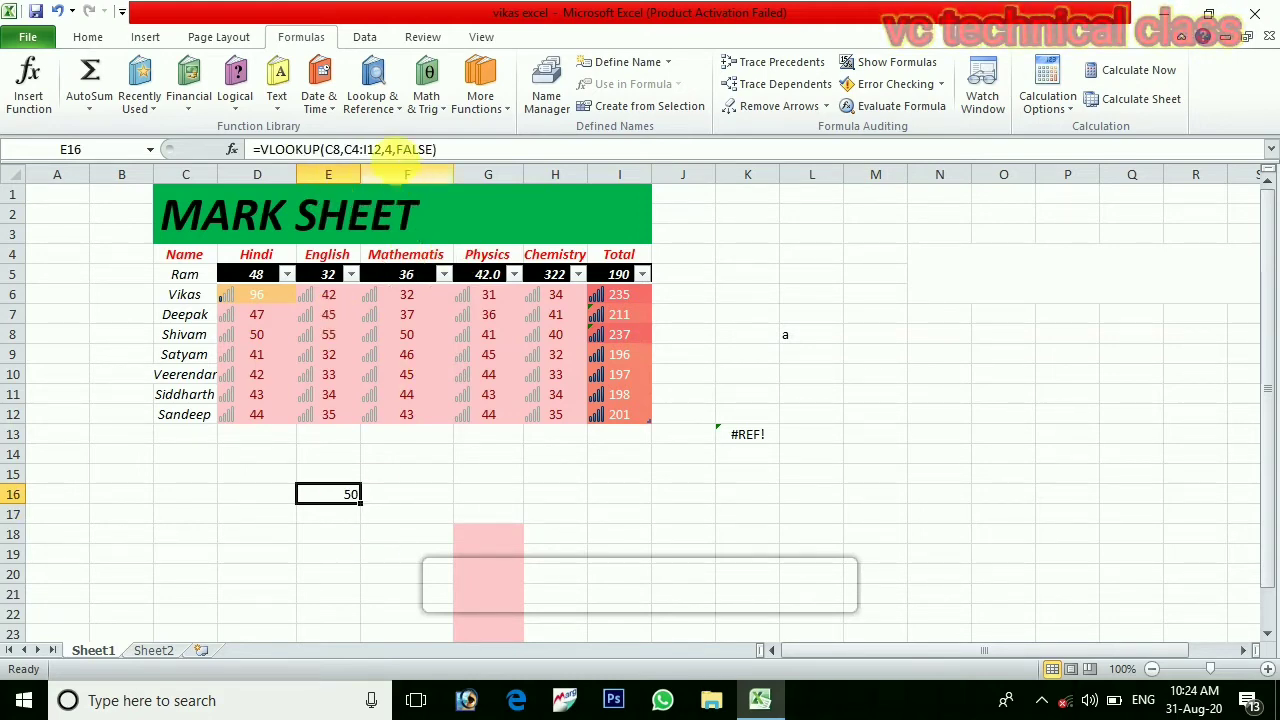
pyautogui.click(392, 149)
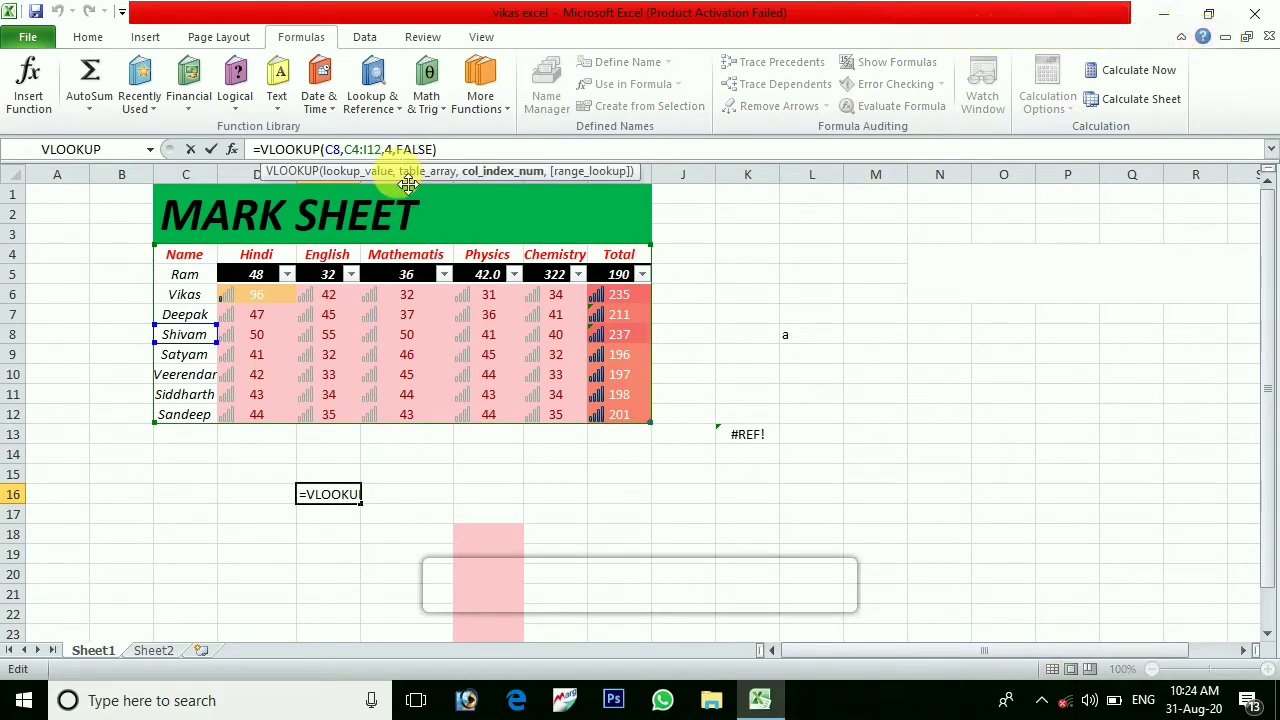
pyautogui.press('BackSpace')
pyautogui.write('5')
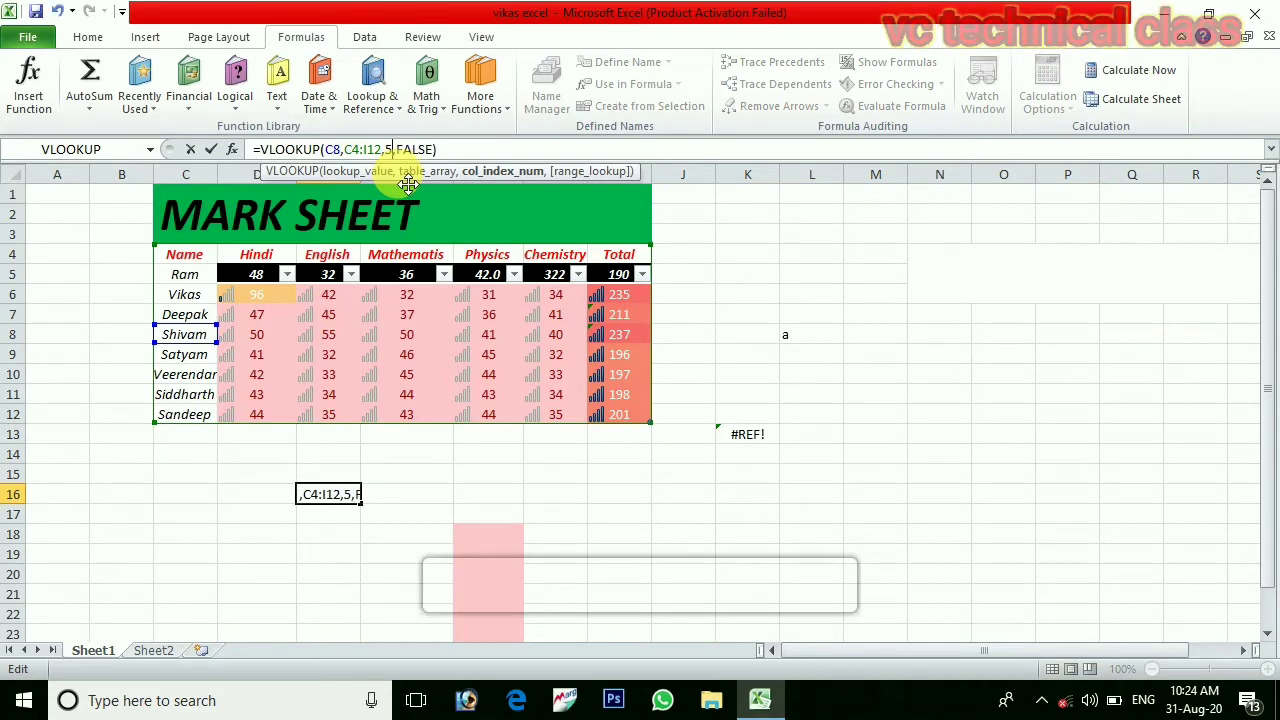
pyautogui.press('Return')
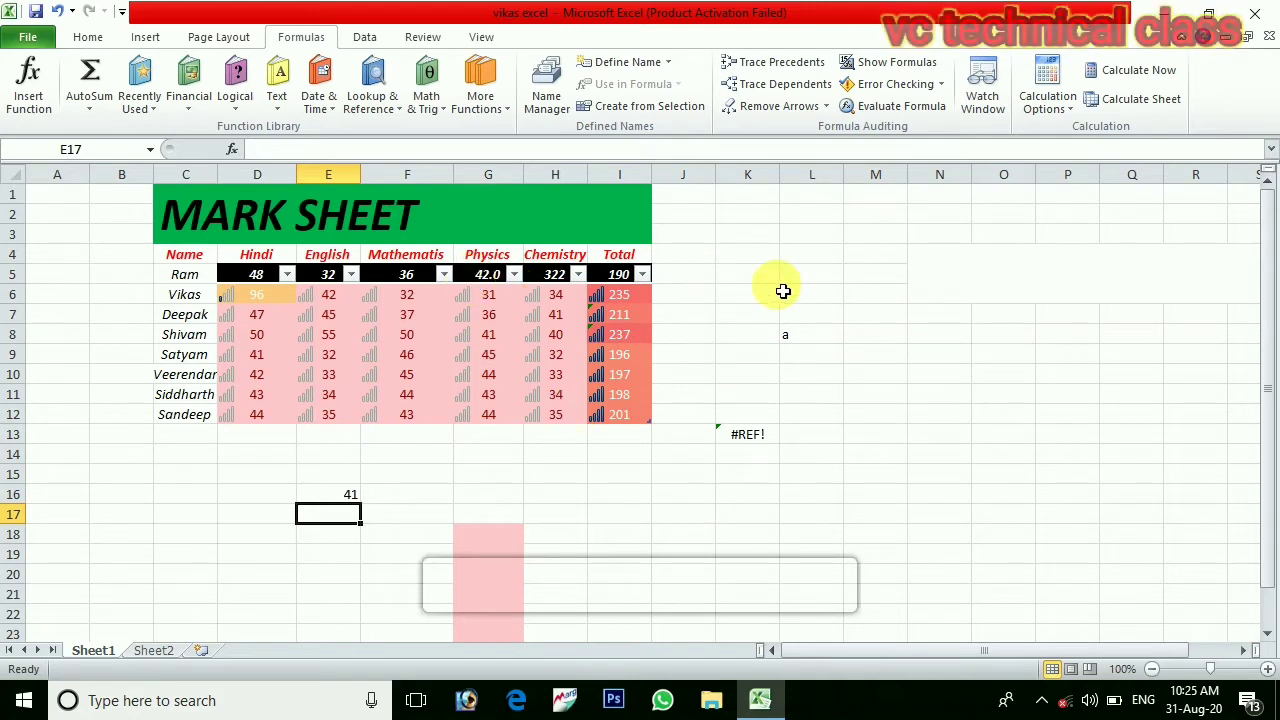
# Insert the FACT function in cell E17 with the number 5.
pyautogui.click(427, 95)
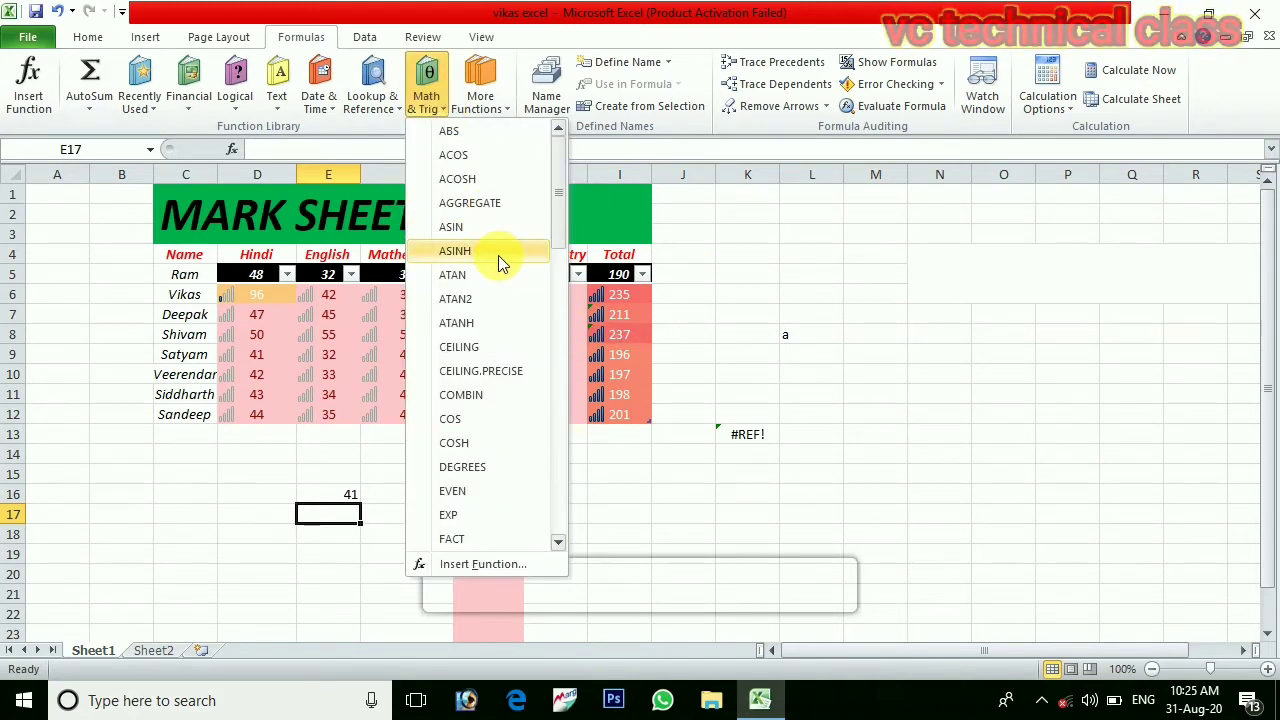
pyautogui.click(493, 542)
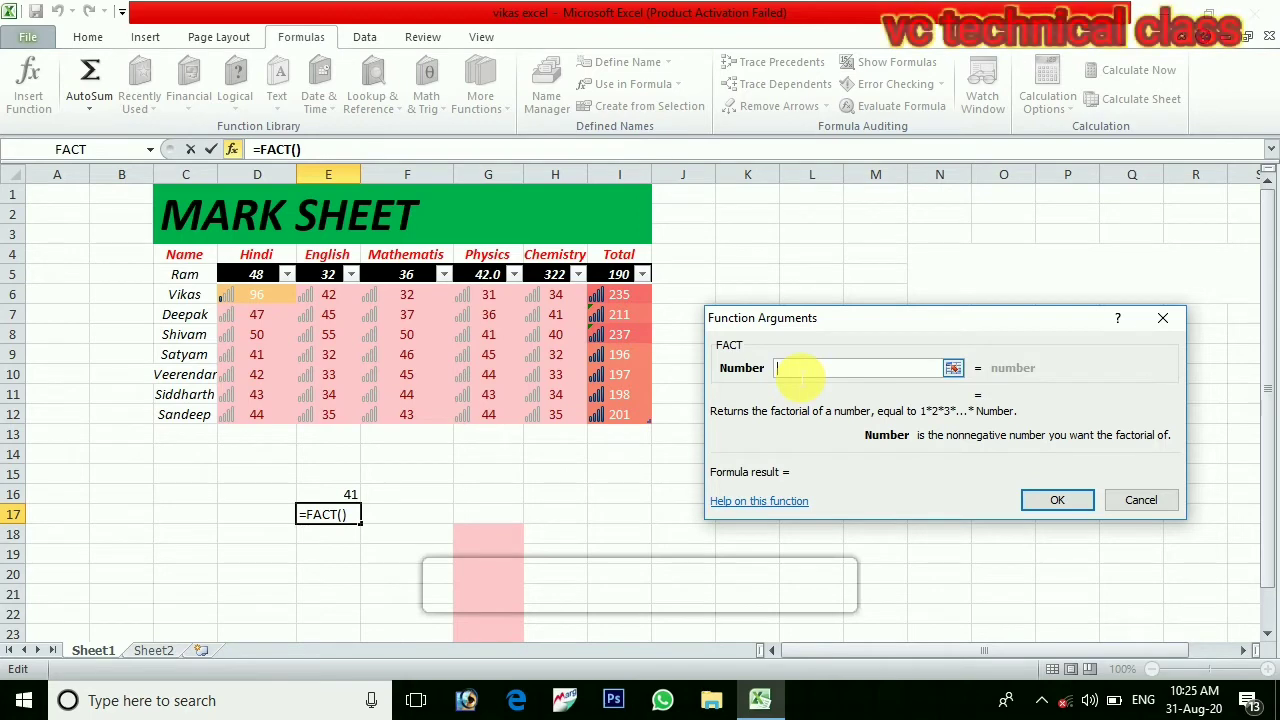
pyautogui.write('5')
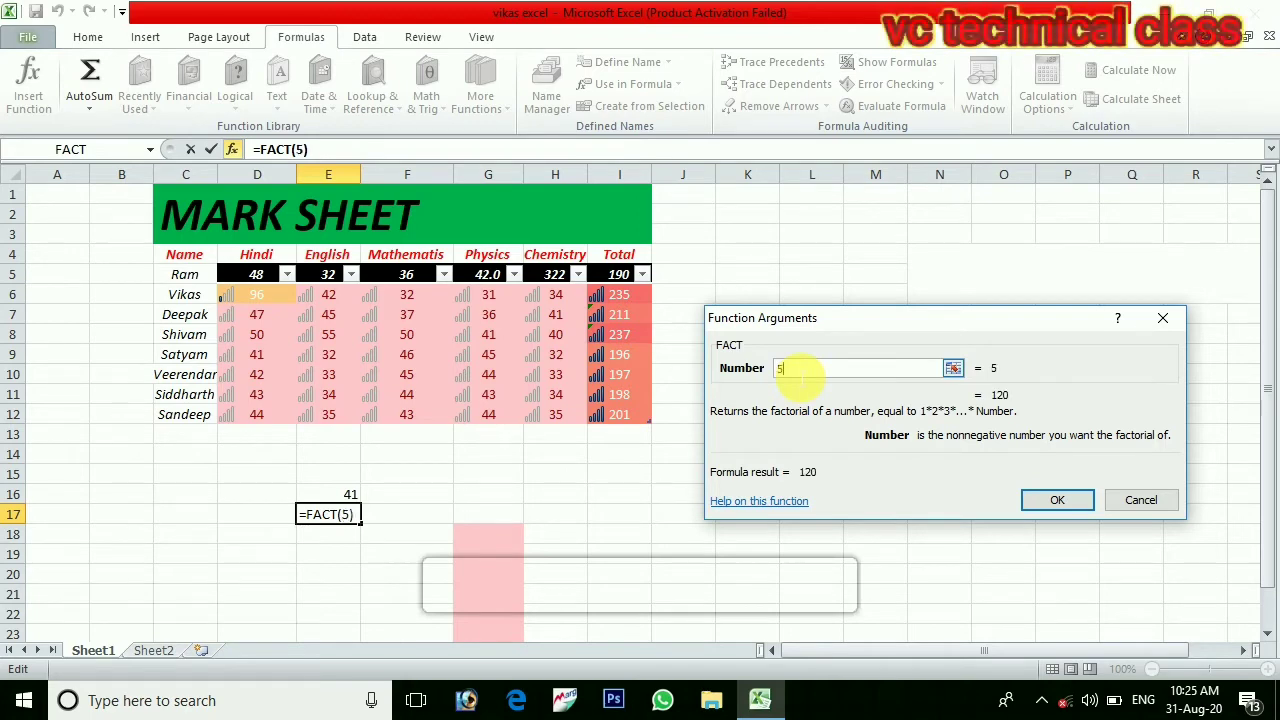
pyautogui.click(1066, 500)
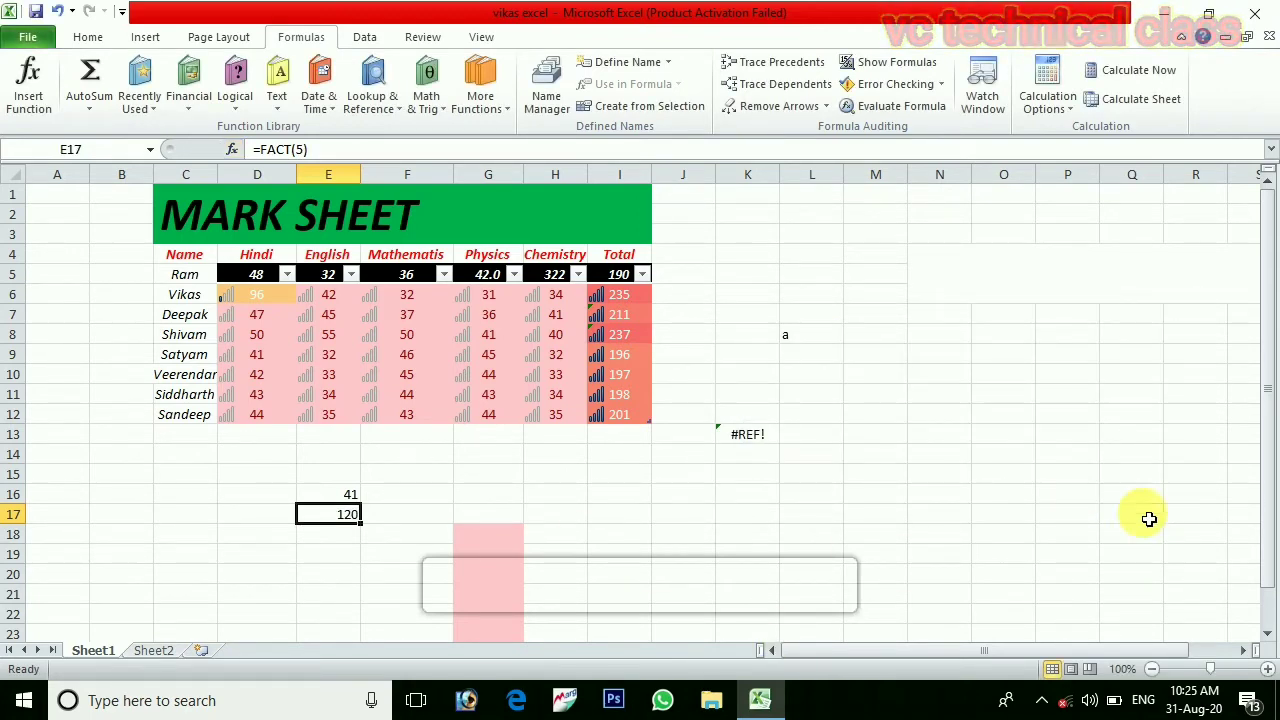
# Insert the EVEN function in cell P12 with the number 30.
pyautogui.click(1050, 422)
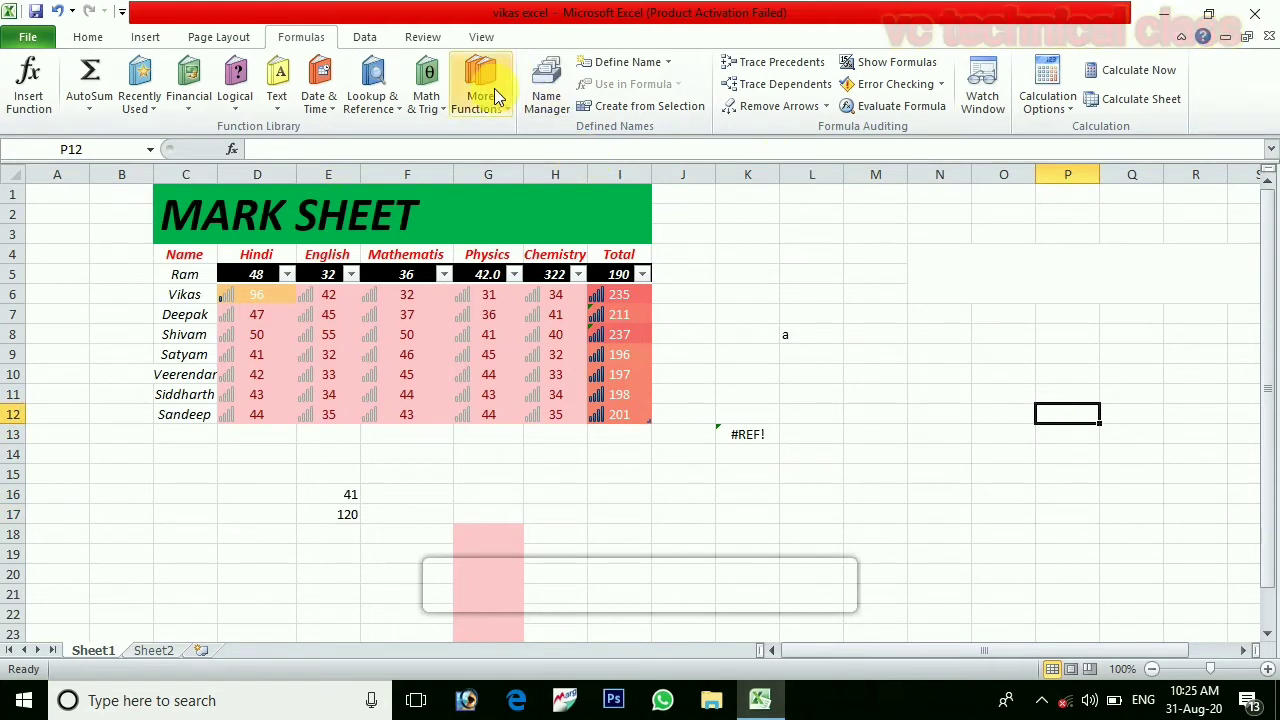
pyautogui.click(428, 94)
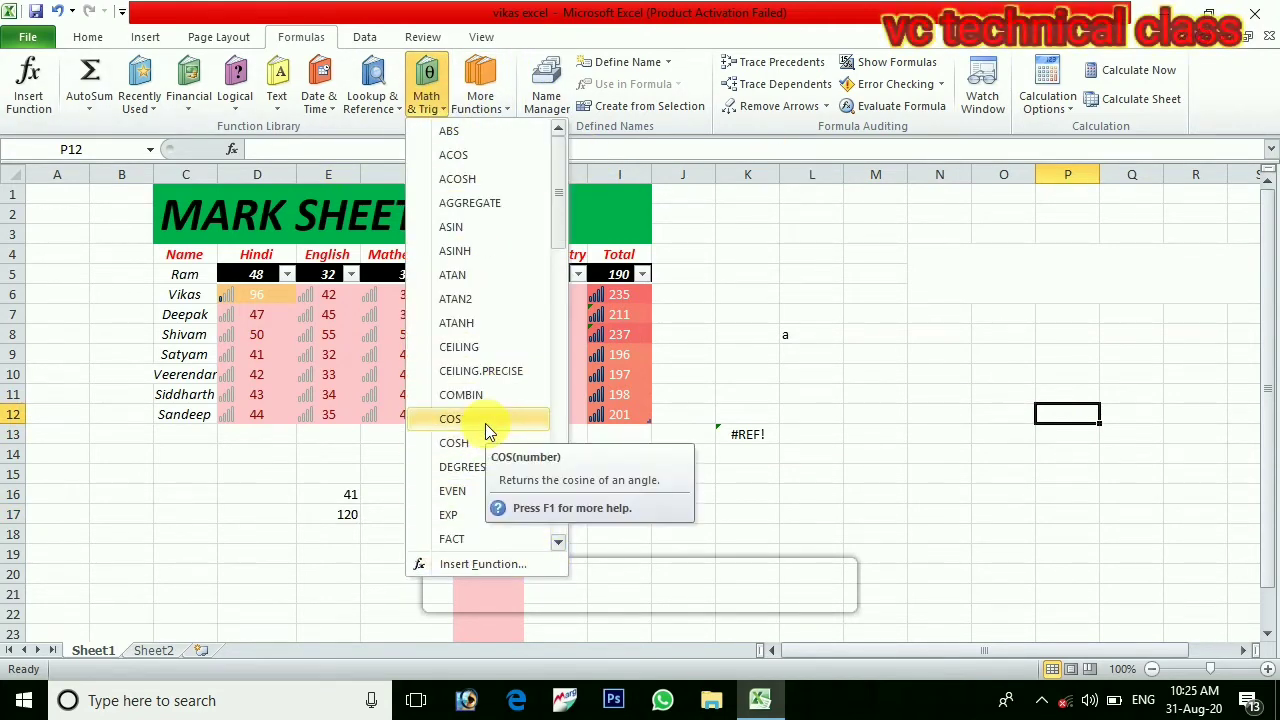
pyautogui.click(476, 493)
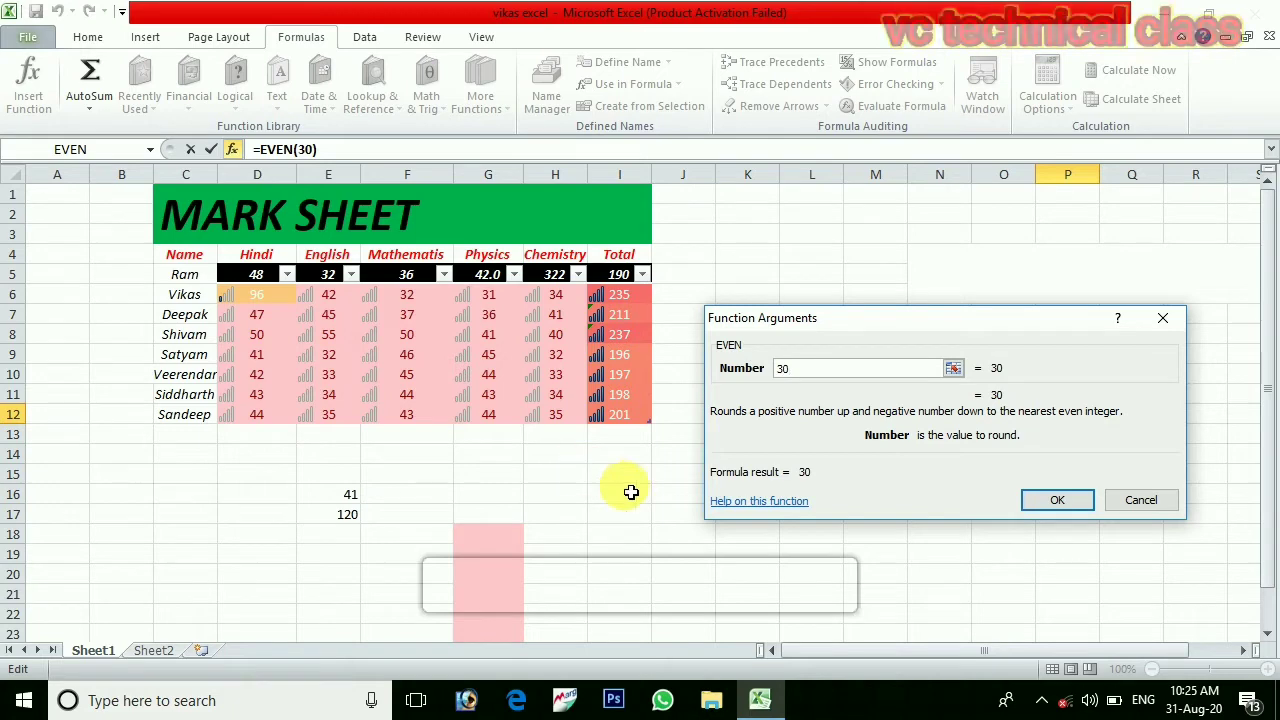
pyautogui.click(1057, 500)
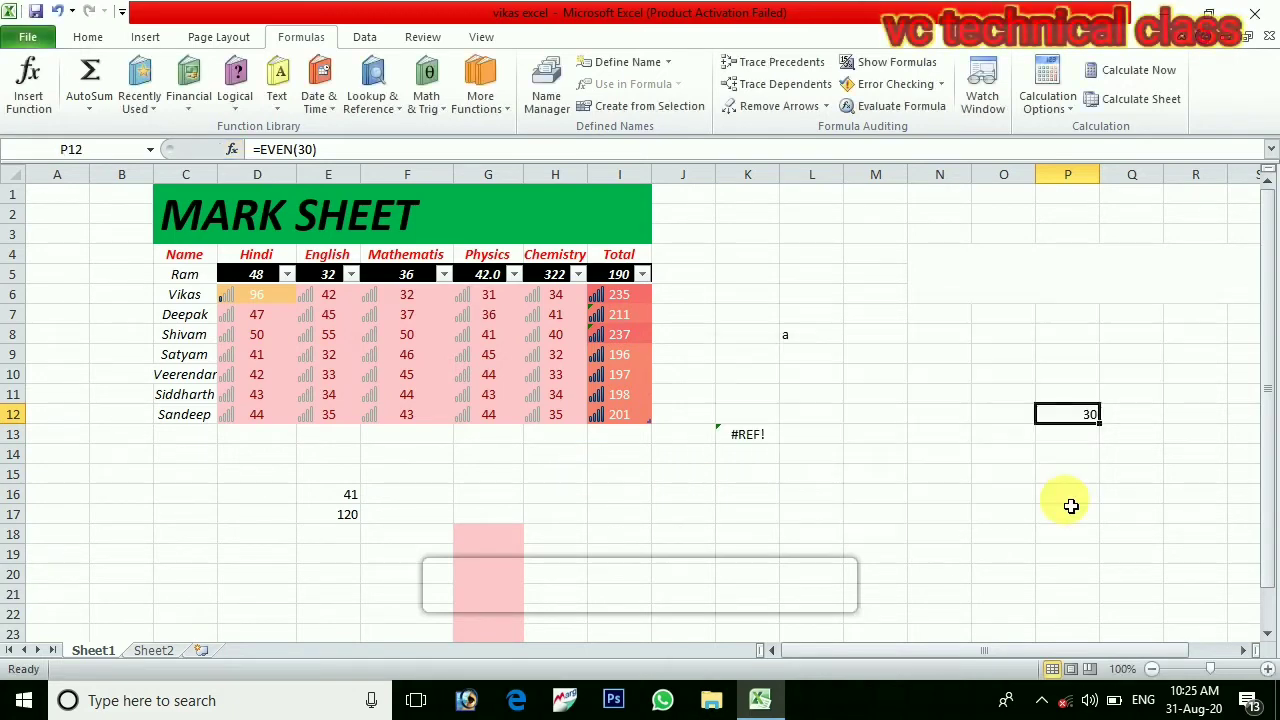
# Insert the EVEN function in cell M6 with the number 23.
pyautogui.click(889, 292)
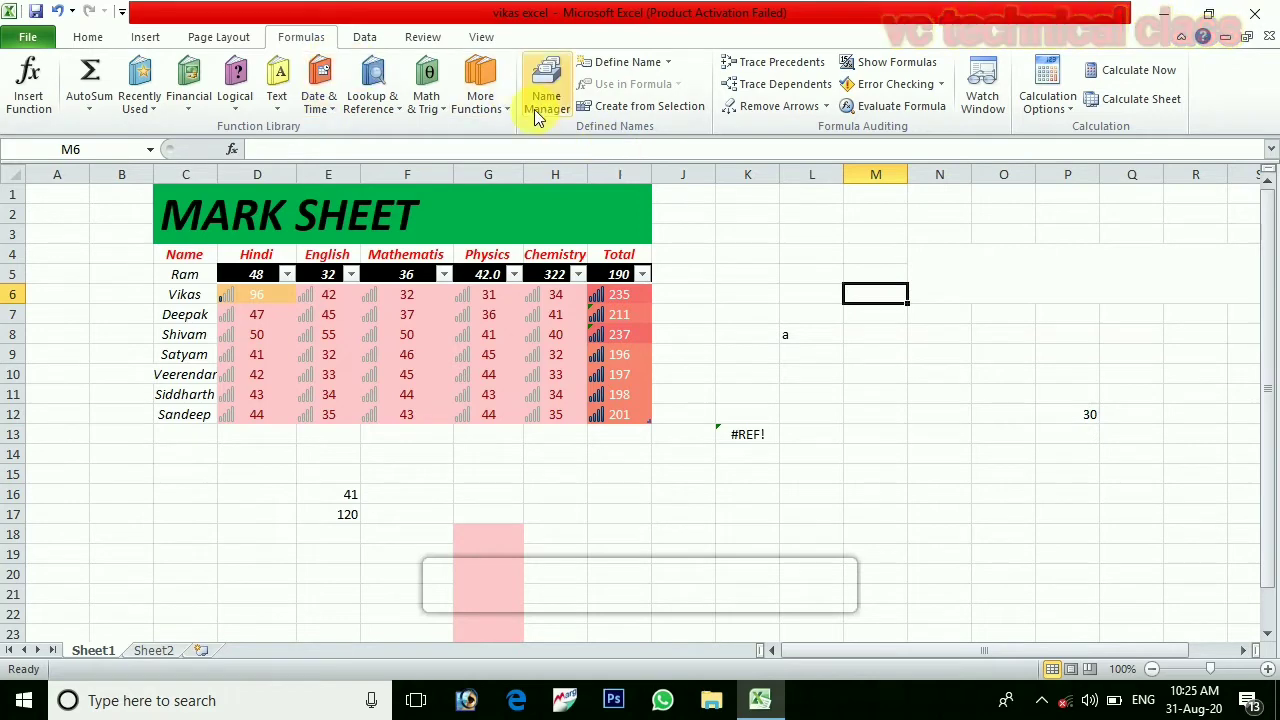
pyautogui.click(430, 100)
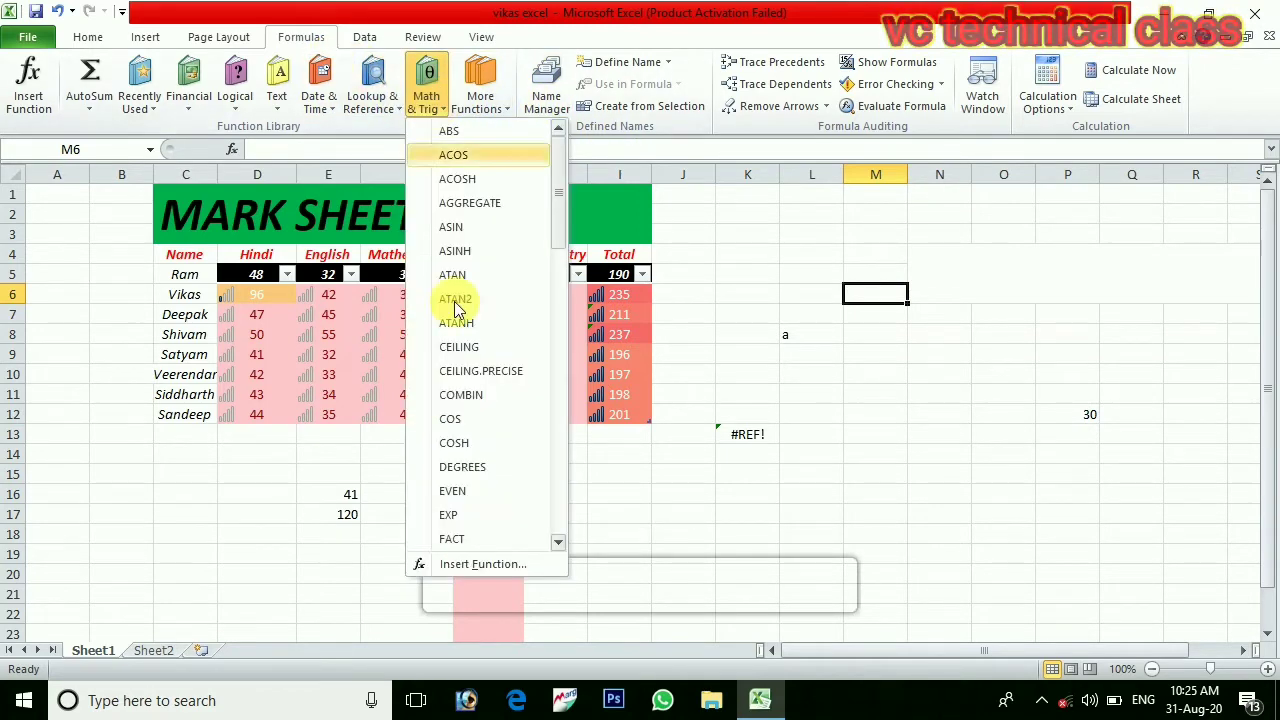
pyautogui.click(490, 491)
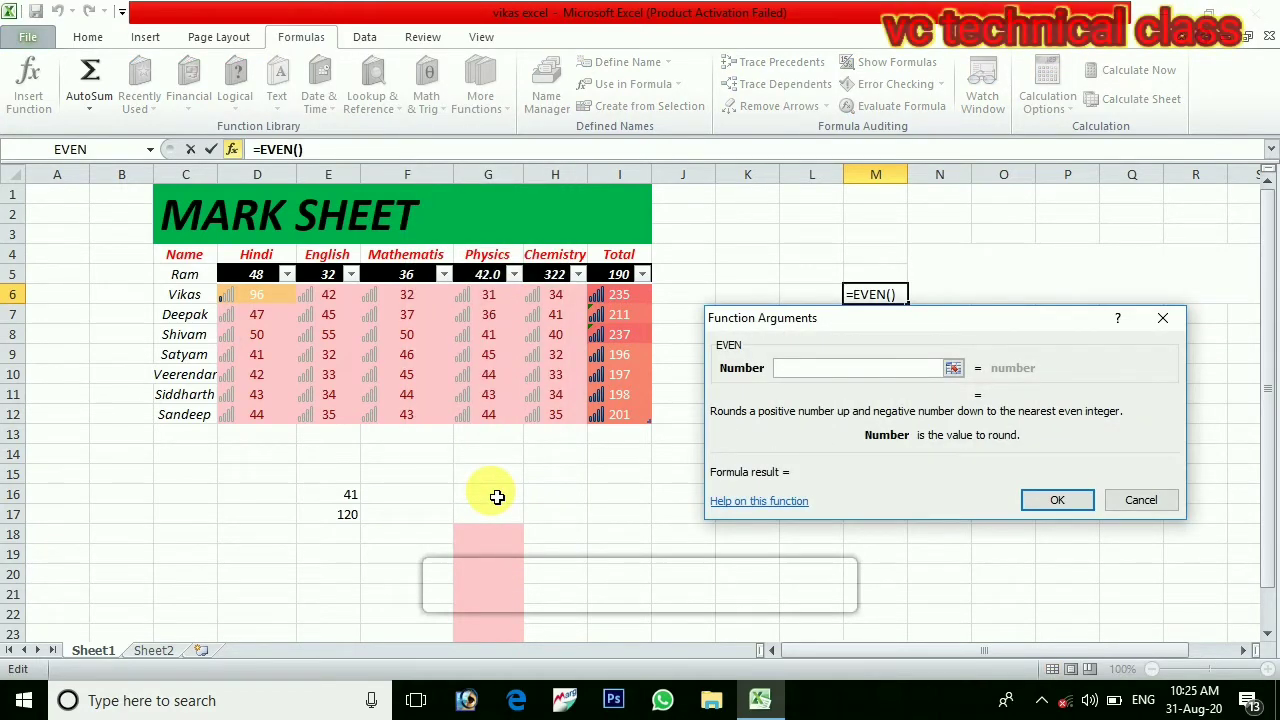
pyautogui.write('23')
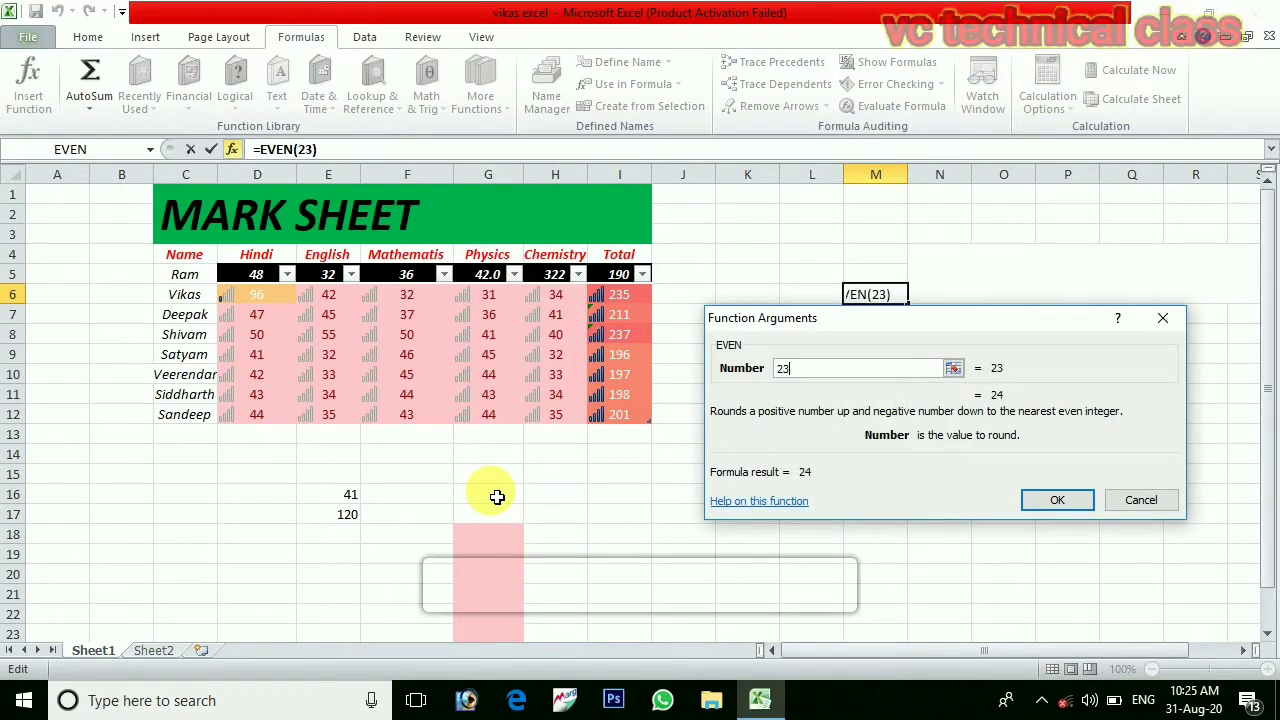
pyautogui.click(1060, 500)
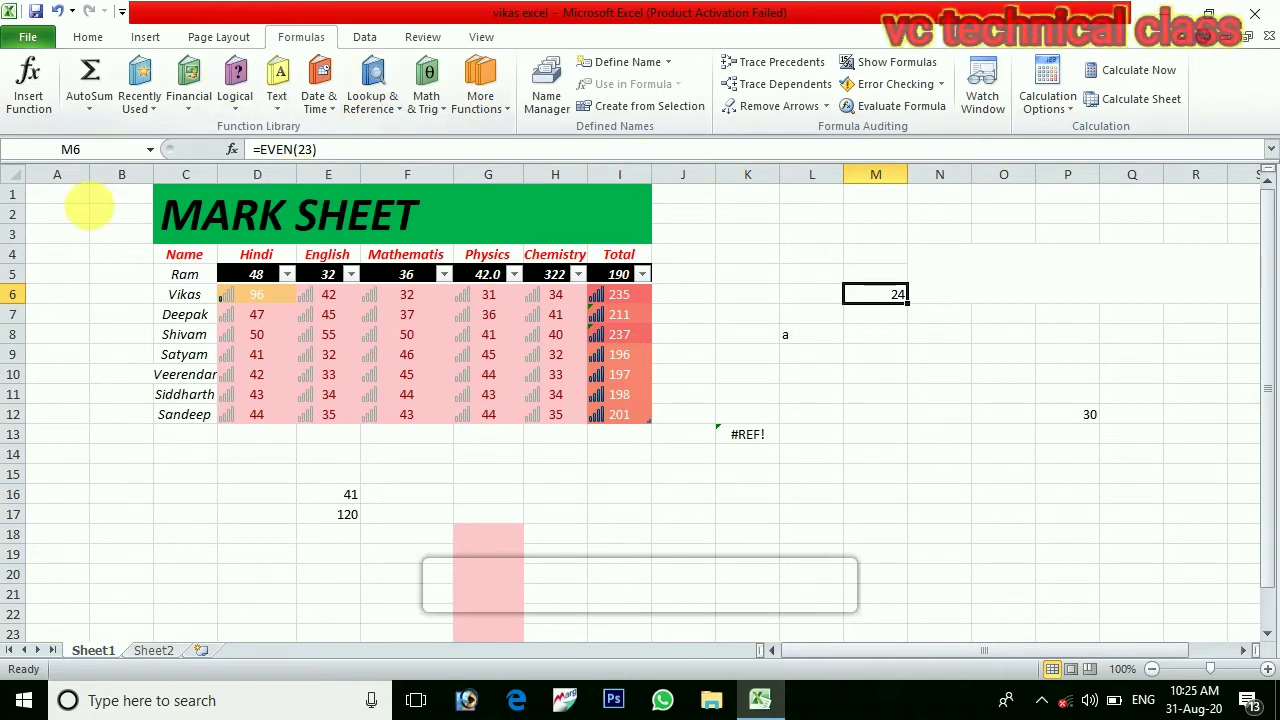
pyautogui.click(885, 474)
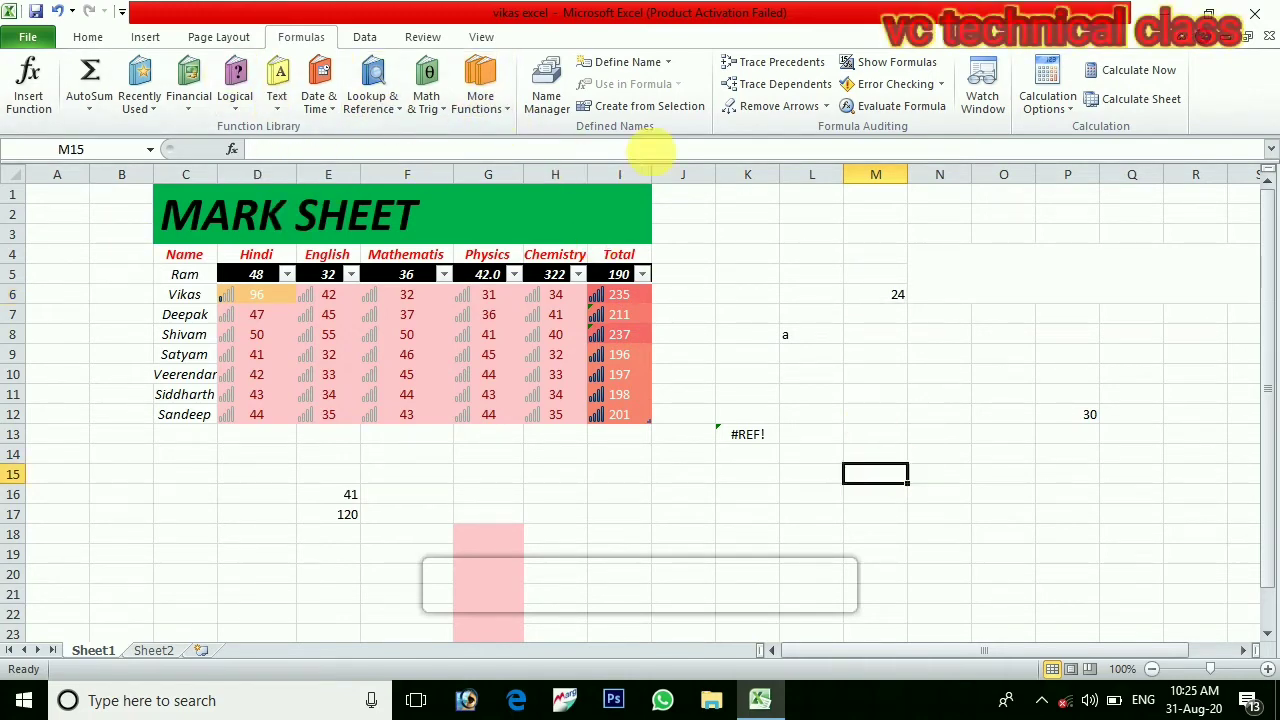
pyautogui.click(504, 110)
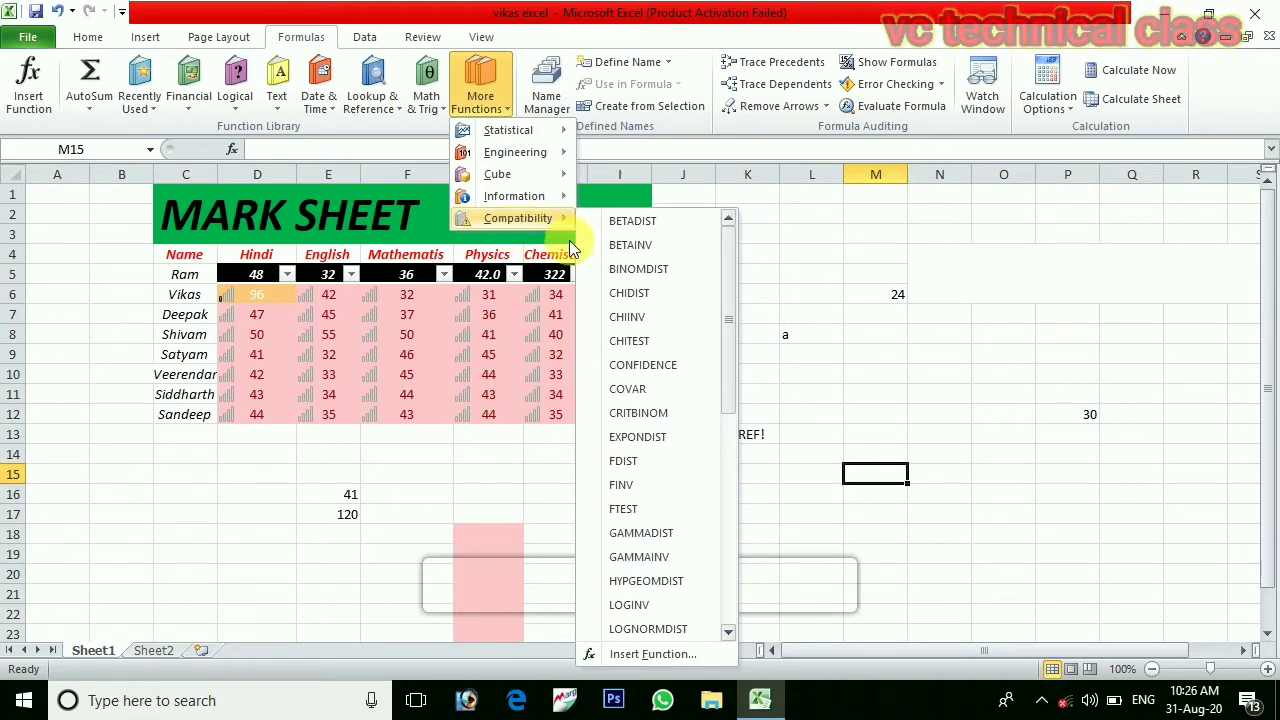
pyautogui.moveTo(530, 140)
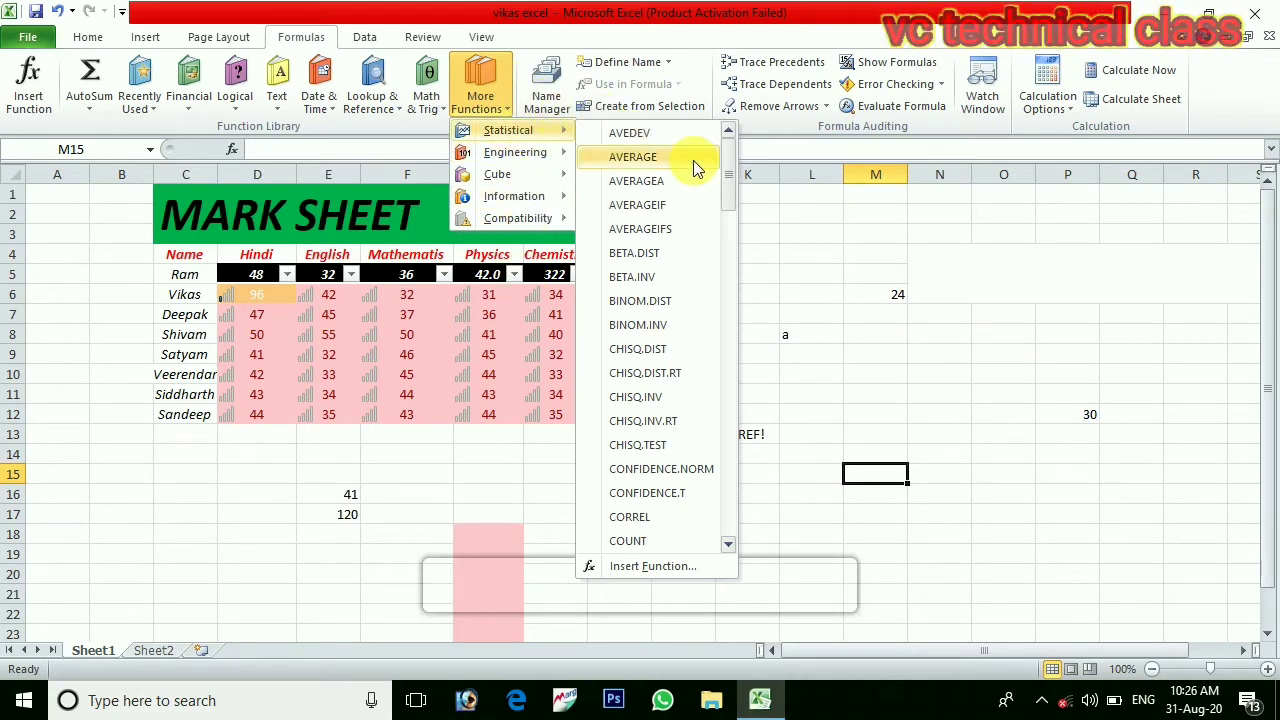
pyautogui.click(716, 320)
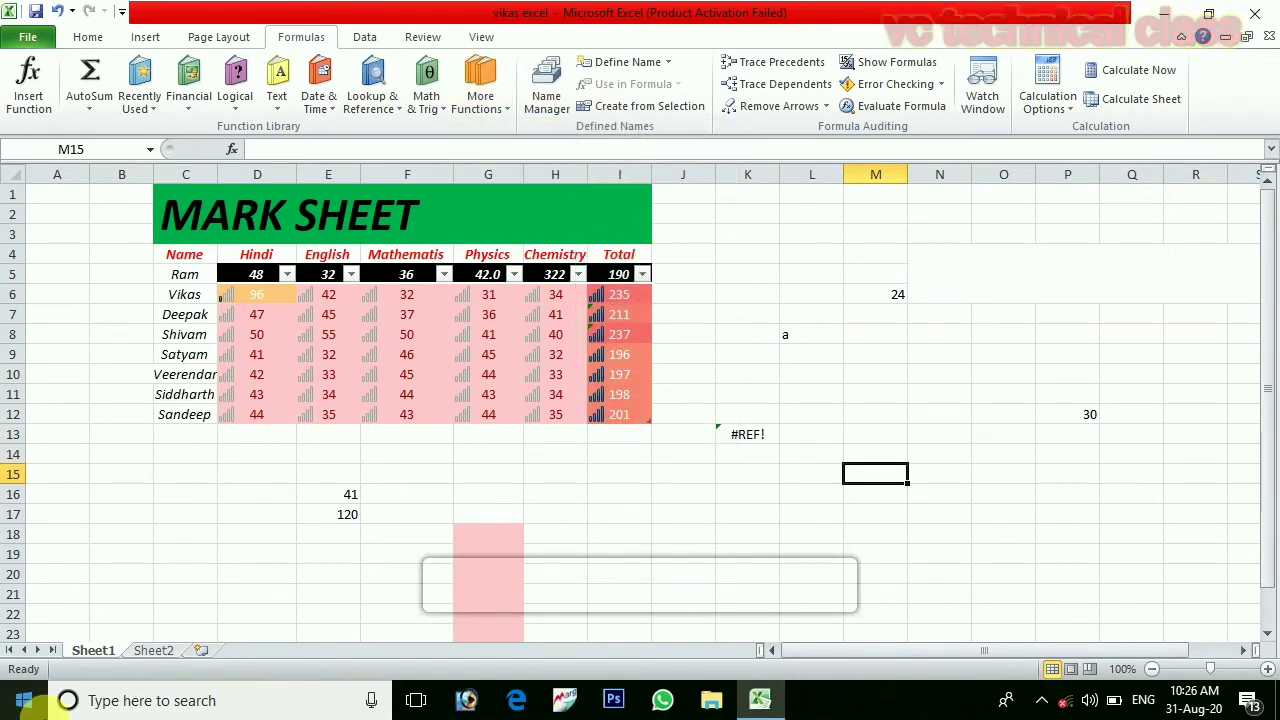
# Add a new worksheet after Sheet2 and apply all borders to the range D2:G8.
pyautogui.click(152, 651)
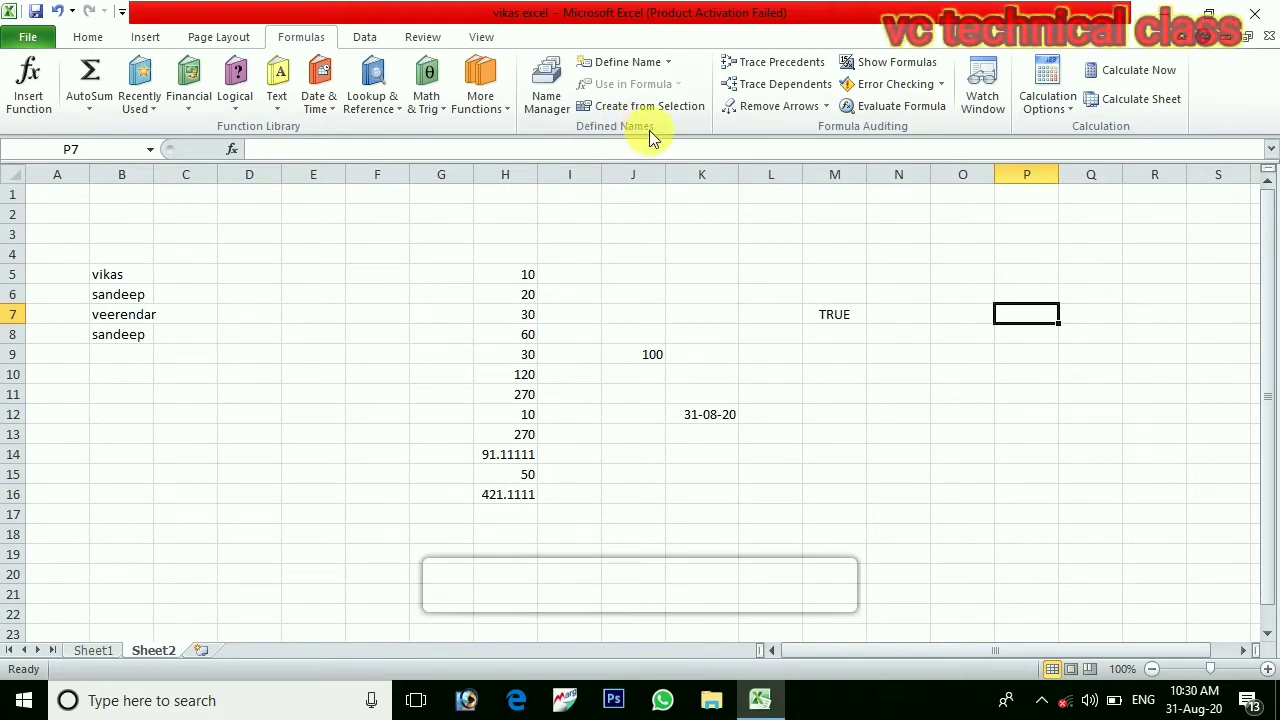
pyautogui.click(204, 650)
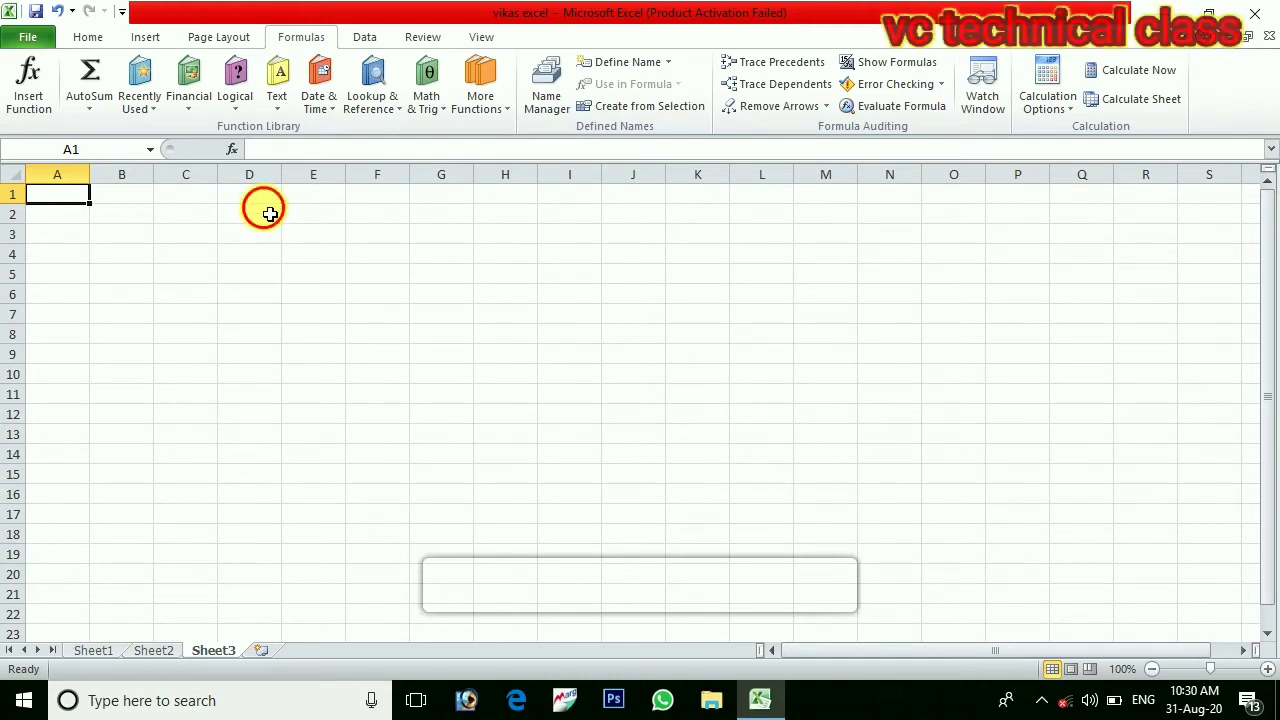
pyautogui.moveTo(264, 208); pyautogui.dragTo(466, 341)
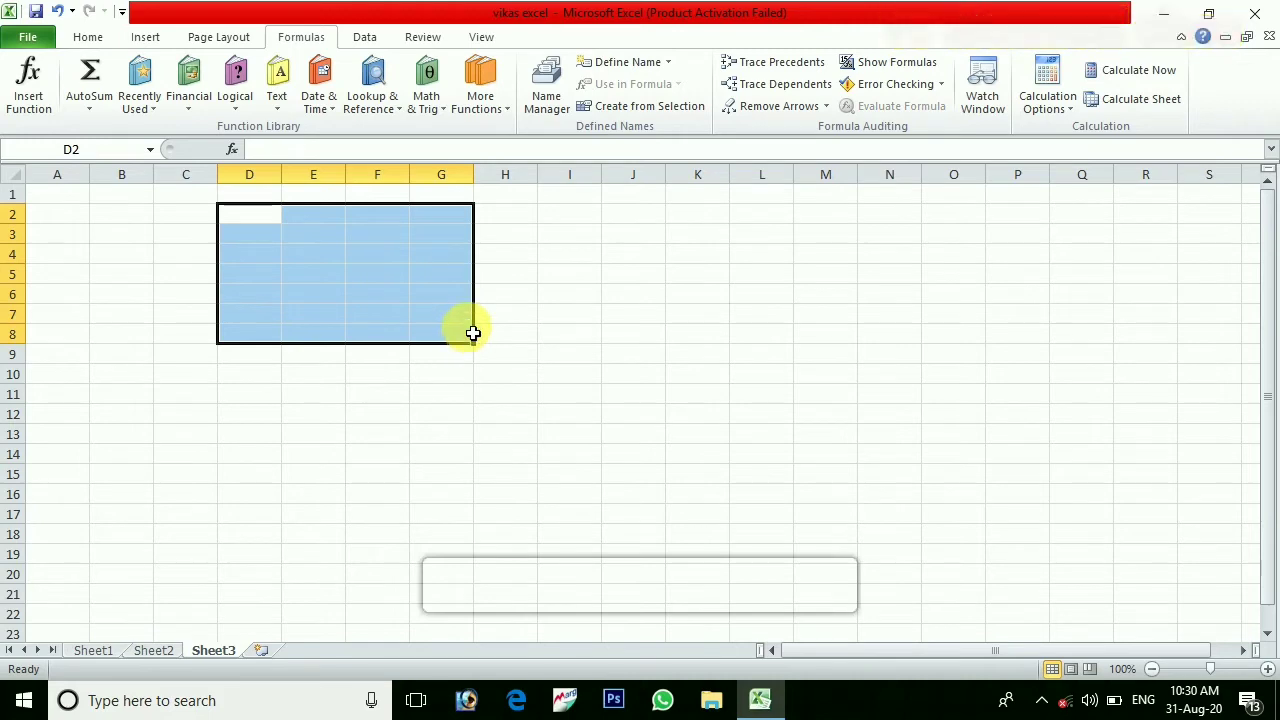
pyautogui.click(88, 37)
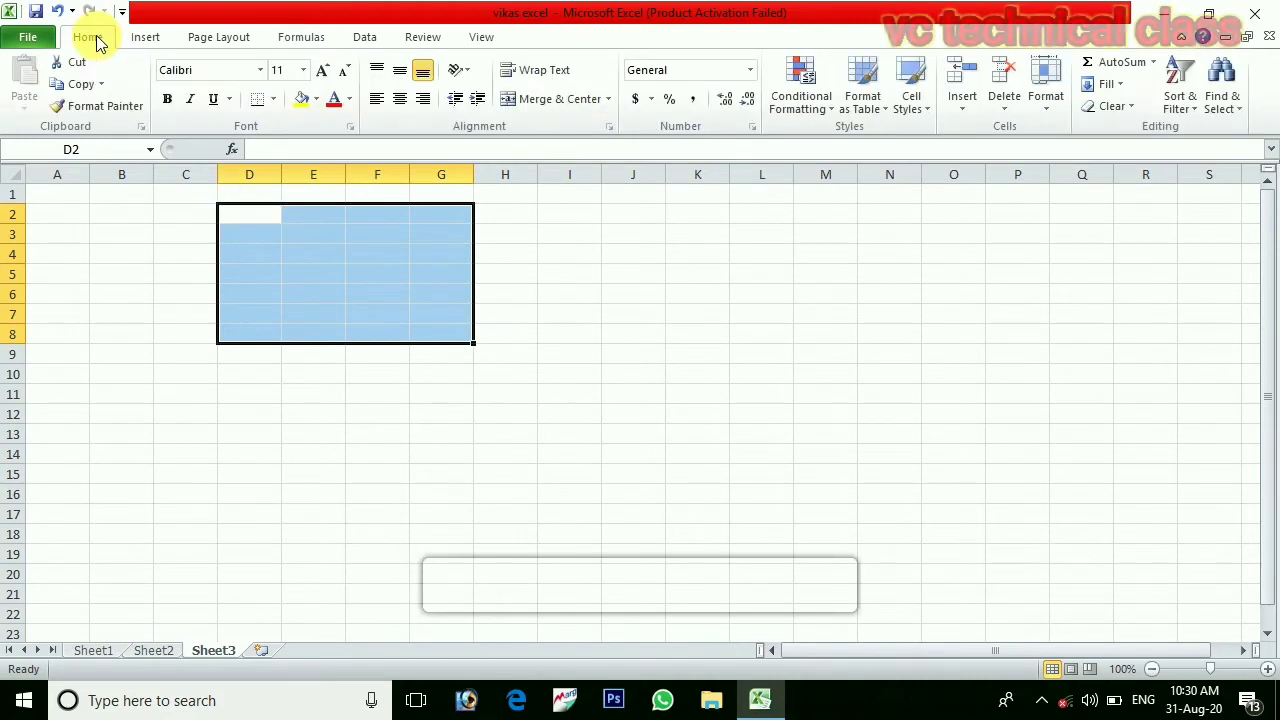
pyautogui.click(273, 99)
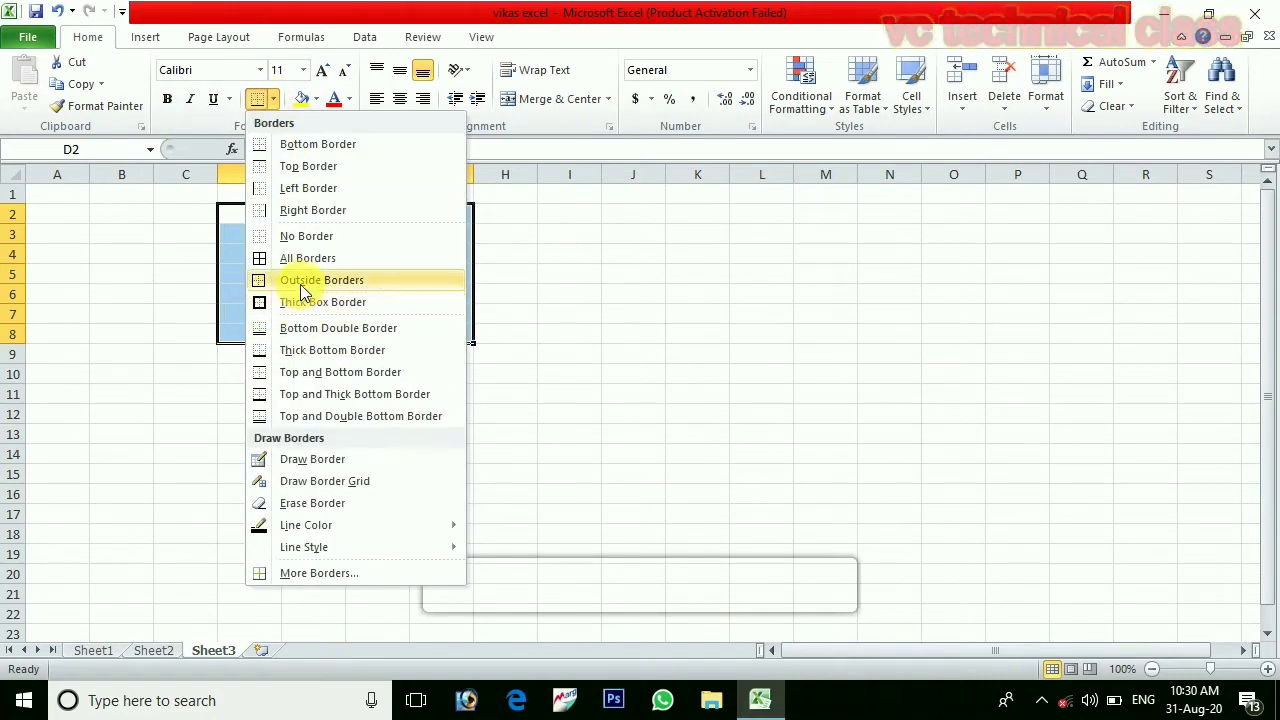
pyautogui.click(303, 259)
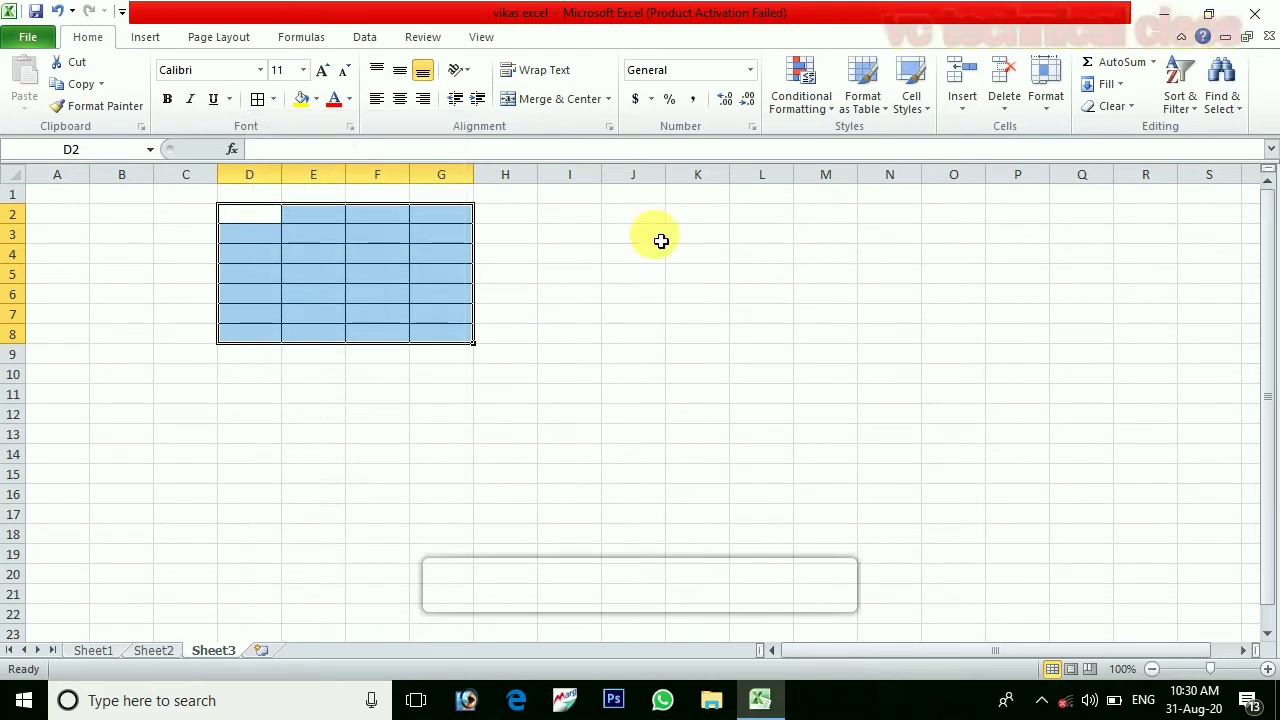
# Apply all borders to the range J2:M8 on Sheet3.
pyautogui.click(621, 216)
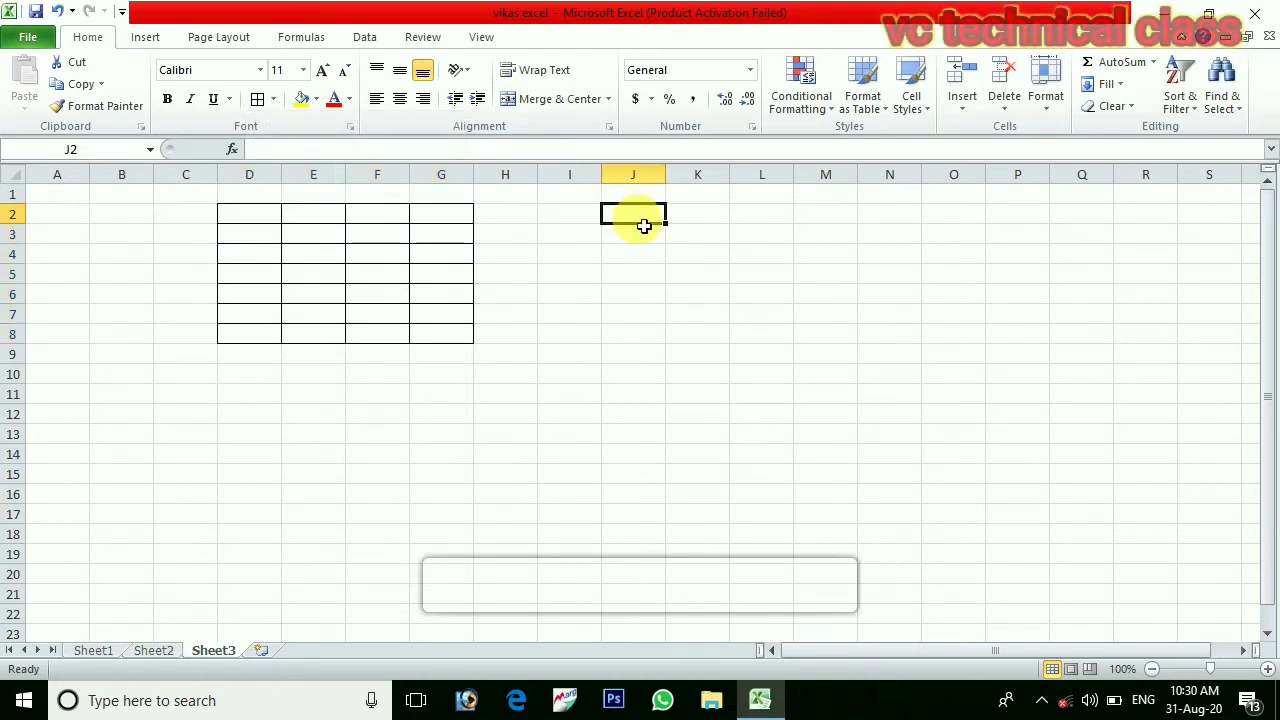
pyautogui.moveTo(634, 220); pyautogui.dragTo(819, 333)
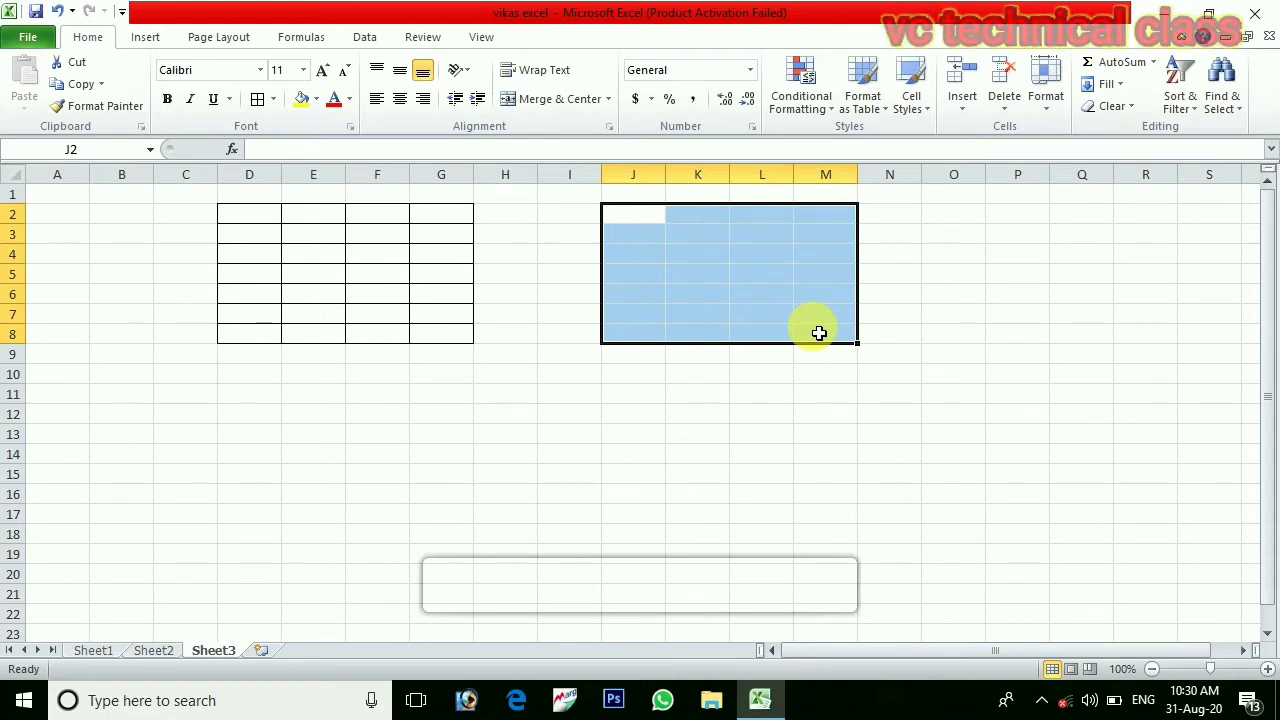
pyautogui.click(258, 100)
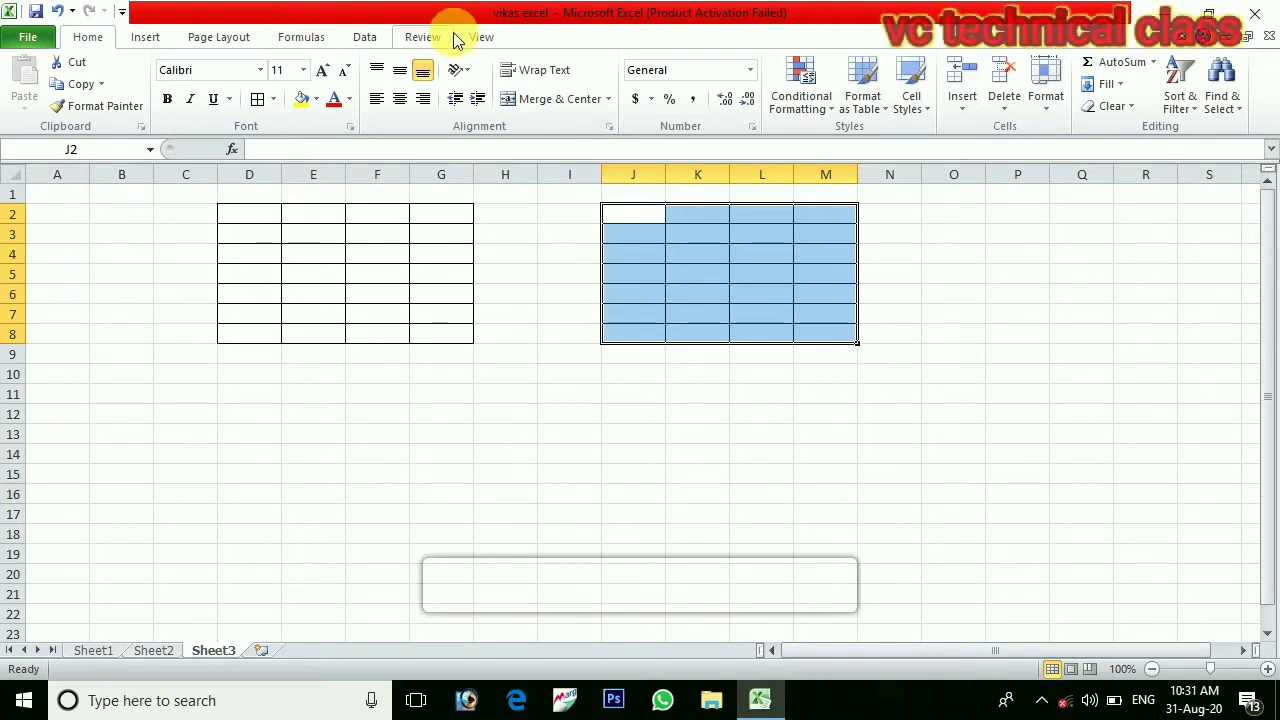
# Try to define the workbook-scope name 2nd for the bordered range J2:M8.
pyautogui.click(303, 36)
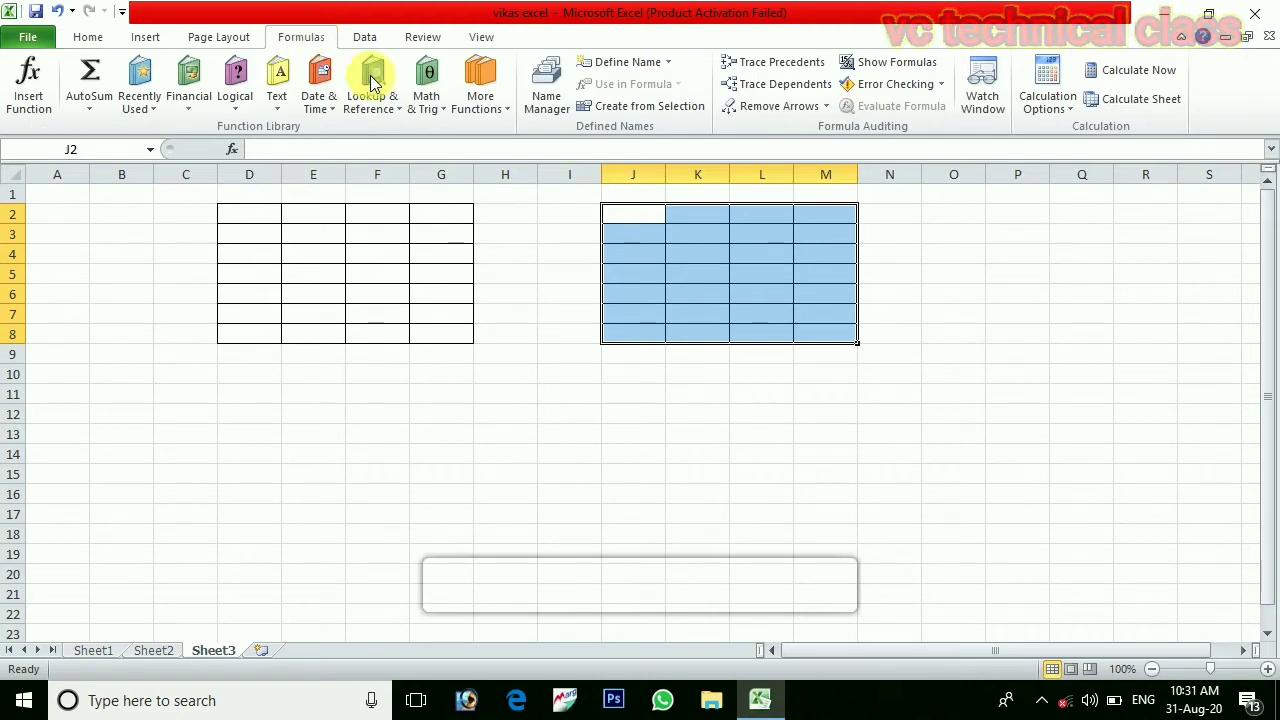
pyautogui.click(648, 62)
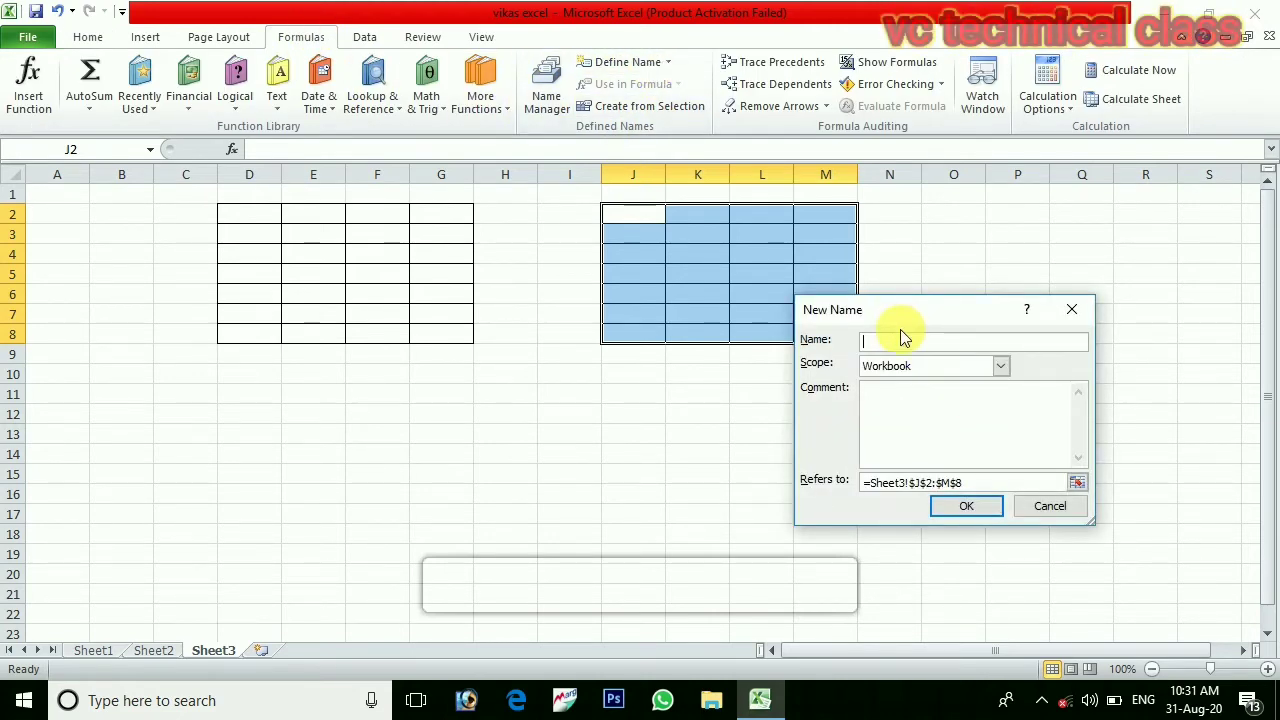
pyautogui.write('2nd')
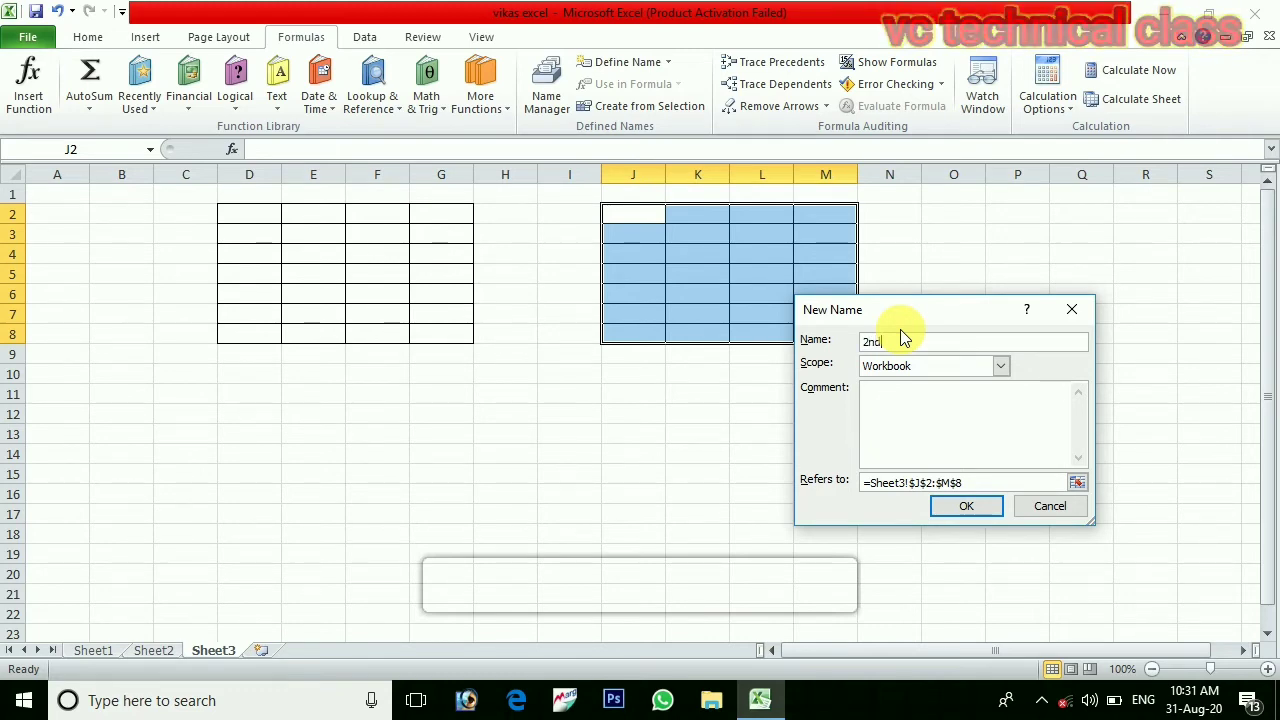
pyautogui.click(970, 511)
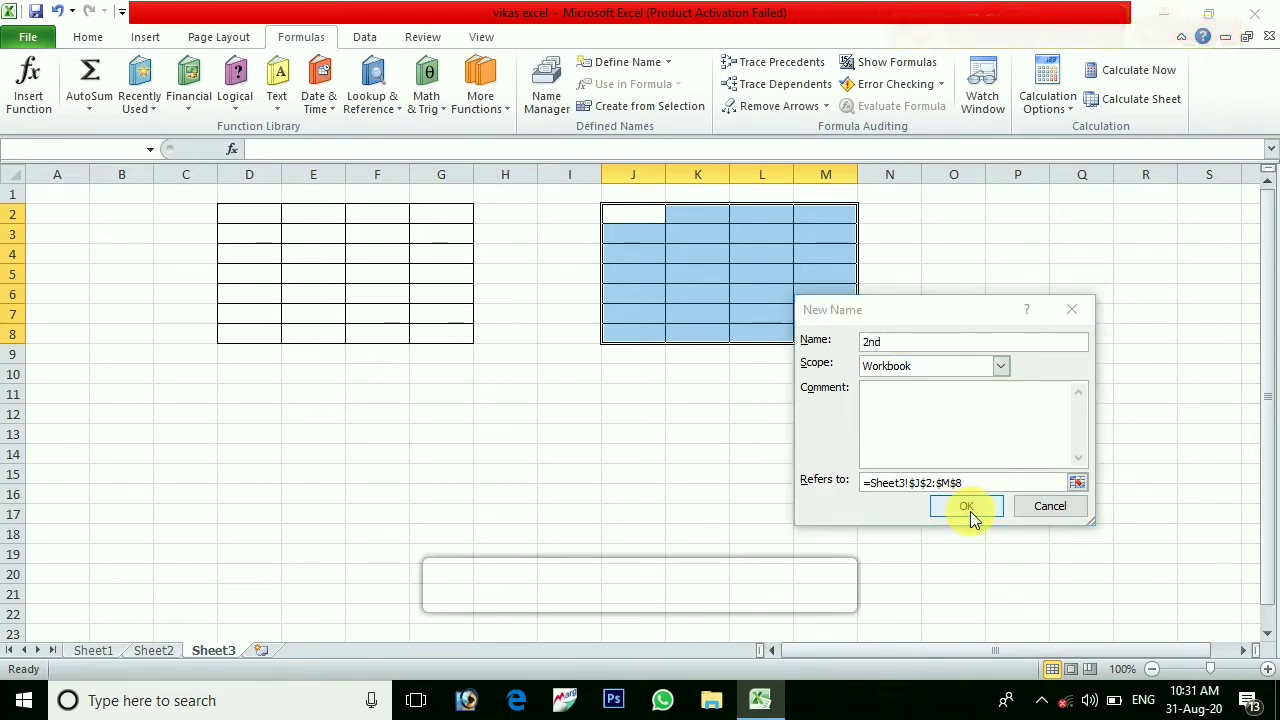
pyautogui.click(645, 427)
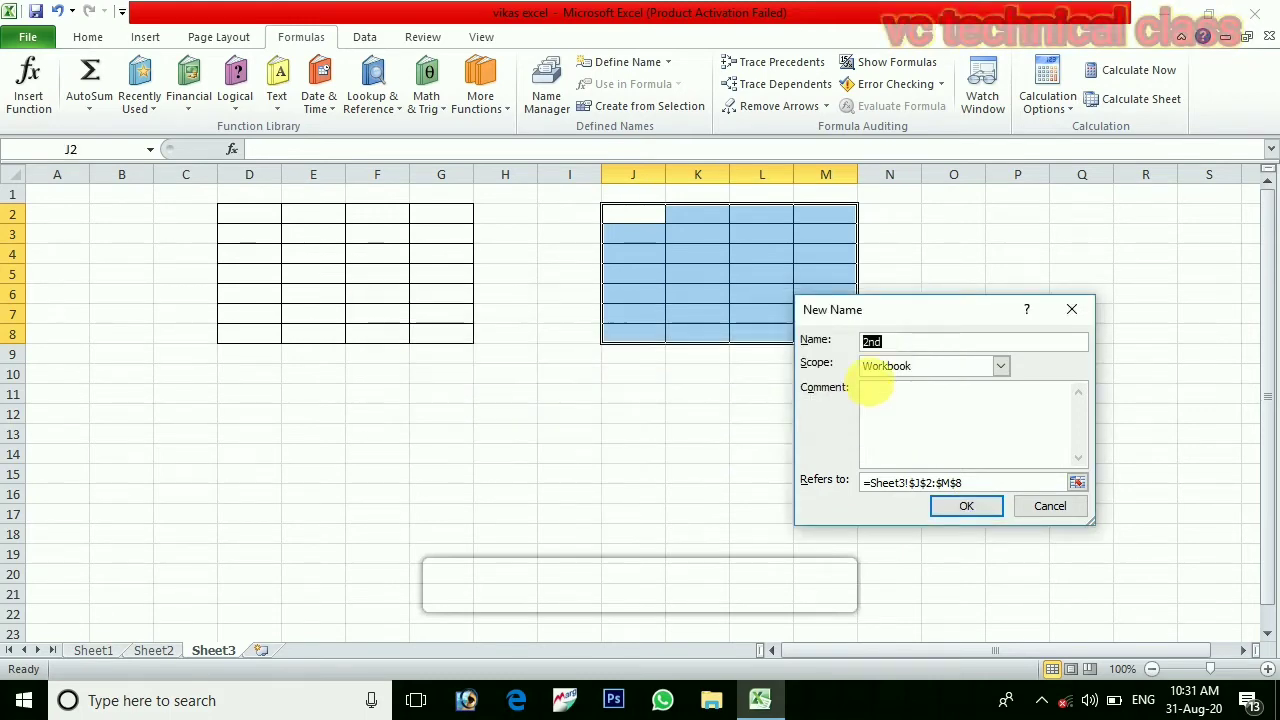
# Replace the proposed name for J2:M8 with a student's first name and create the defined name.
pyautogui.click(897, 345)
pyautogui.write('d')
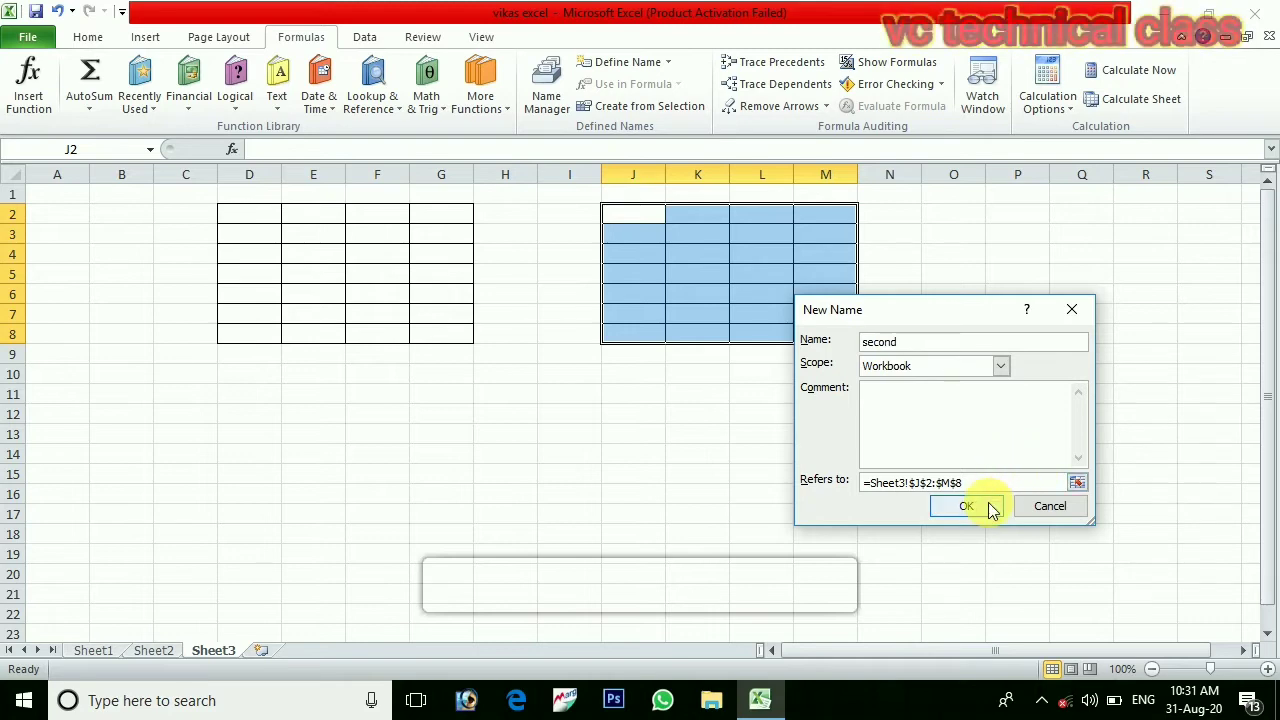
pyautogui.press('BackSpace')
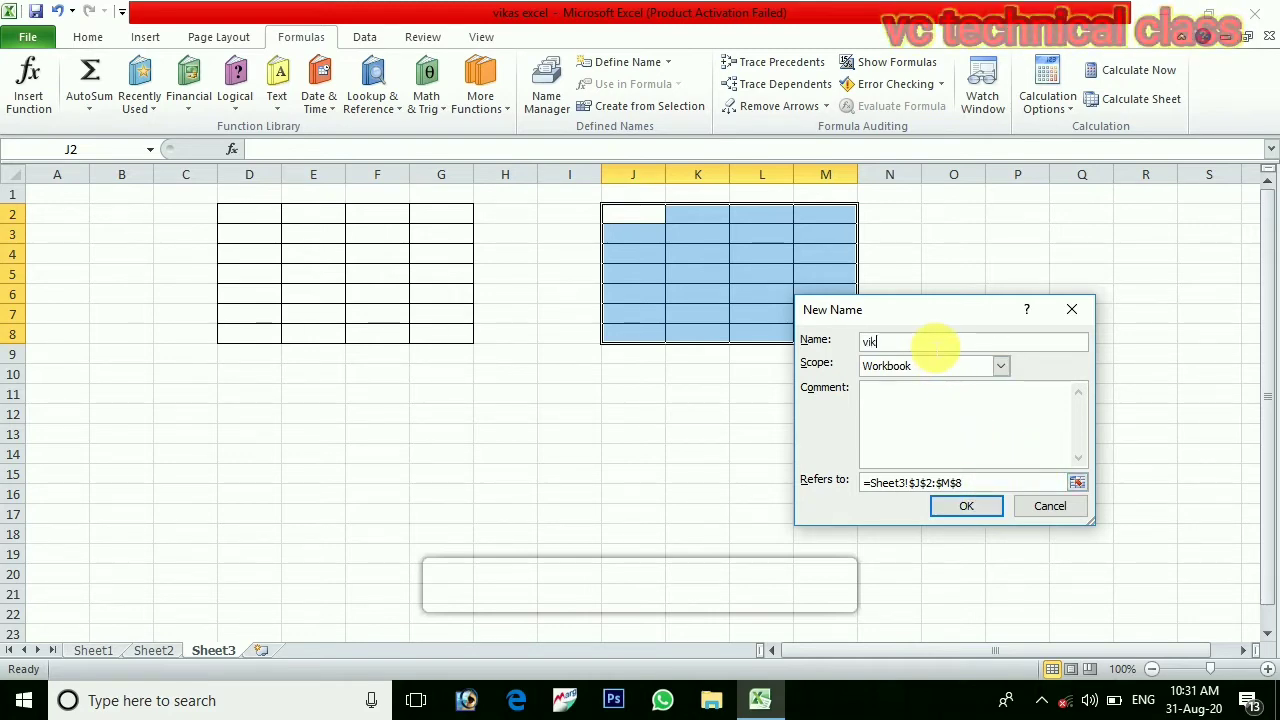
pyautogui.click(978, 510)
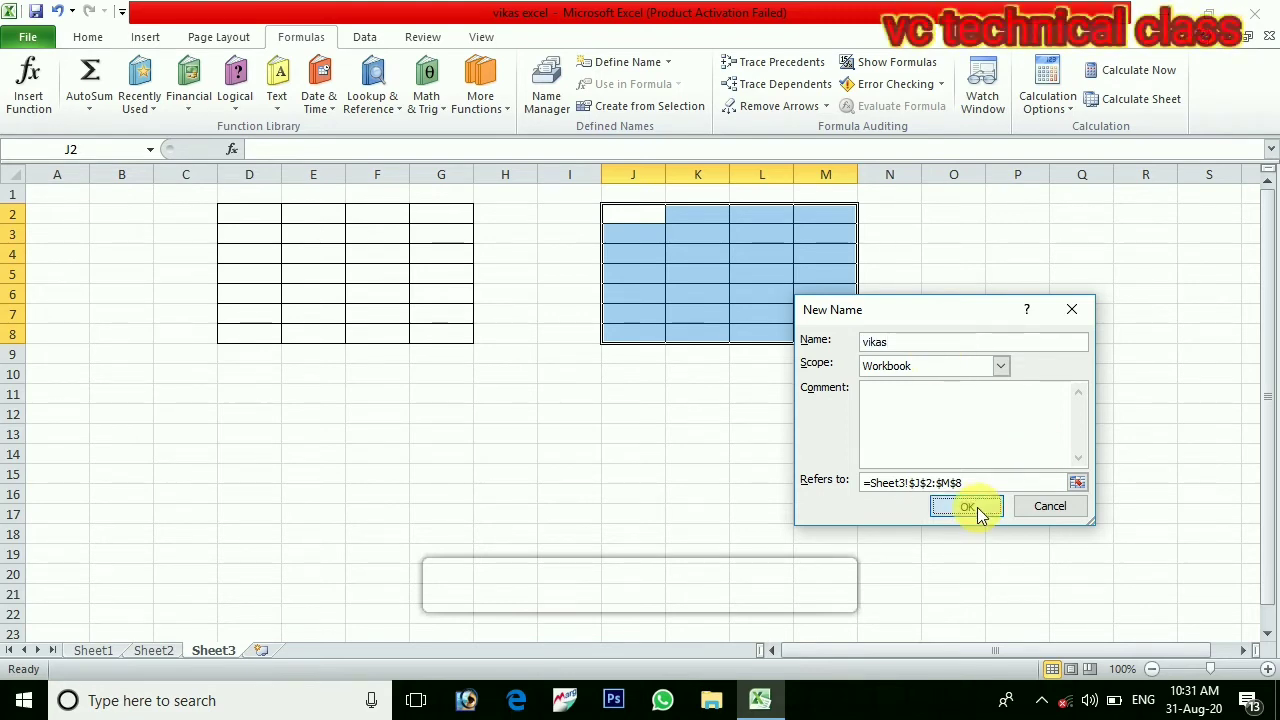
pyautogui.click(267, 215)
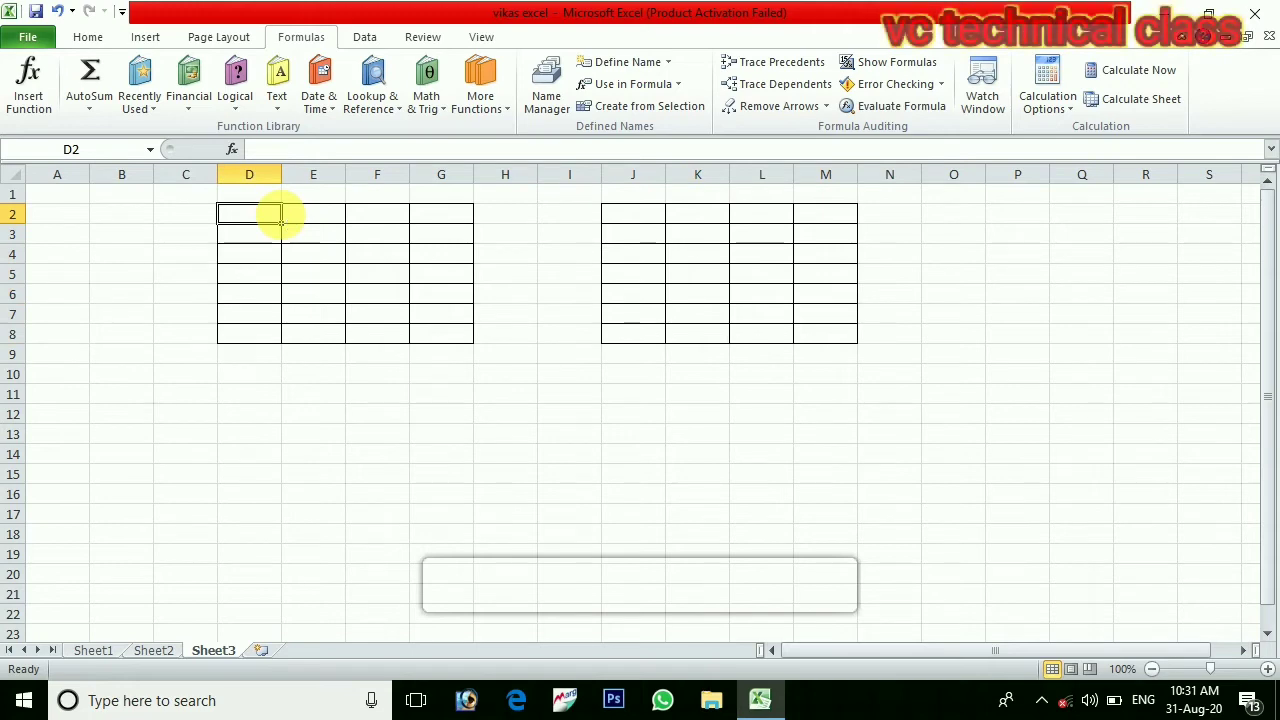
pyautogui.hotkey('ctrl', 'a')
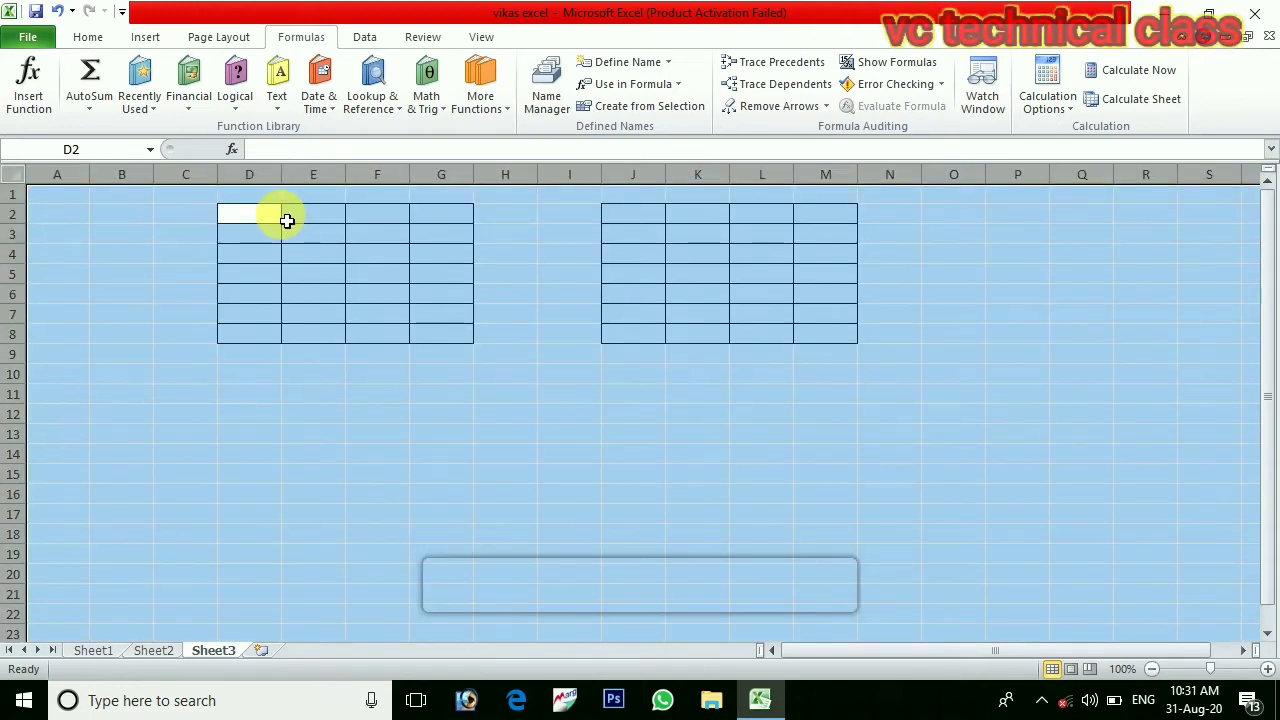
pyautogui.click(417, 376)
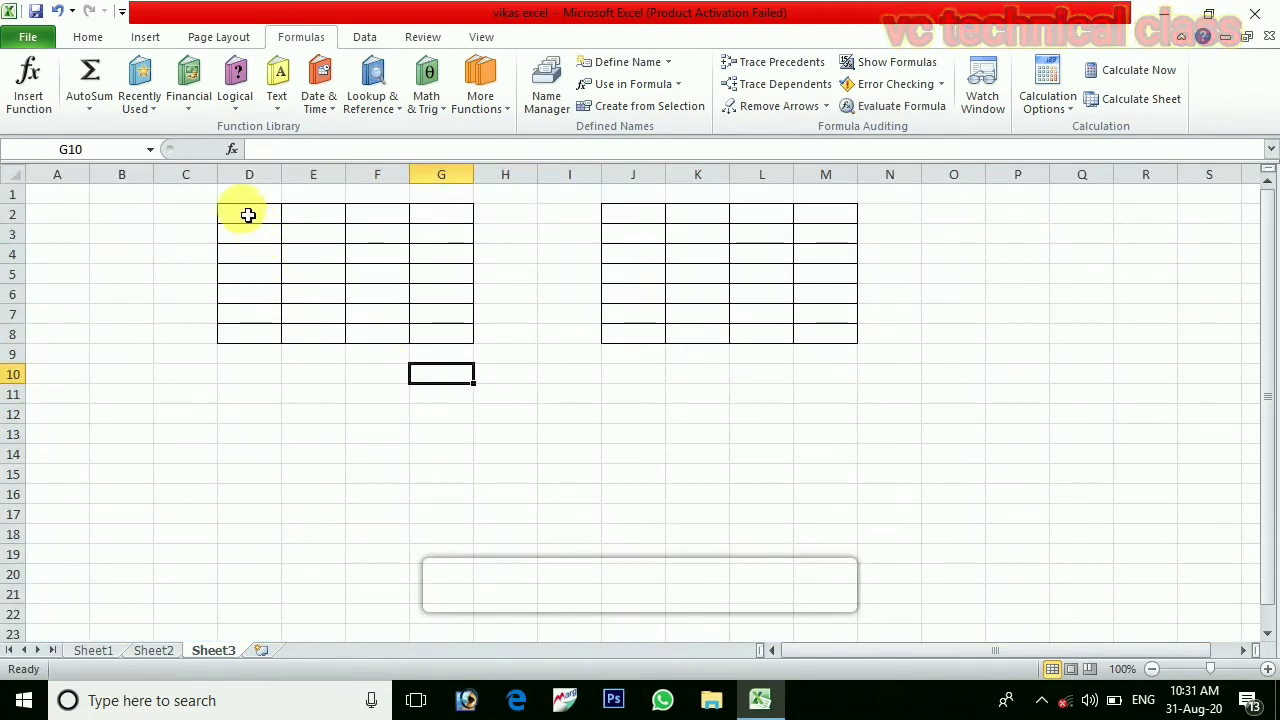
# Define a workbook-scope name for the bordered range D2:G8, using another student's first name.
pyautogui.moveTo(248, 215); pyautogui.dragTo(441, 341)
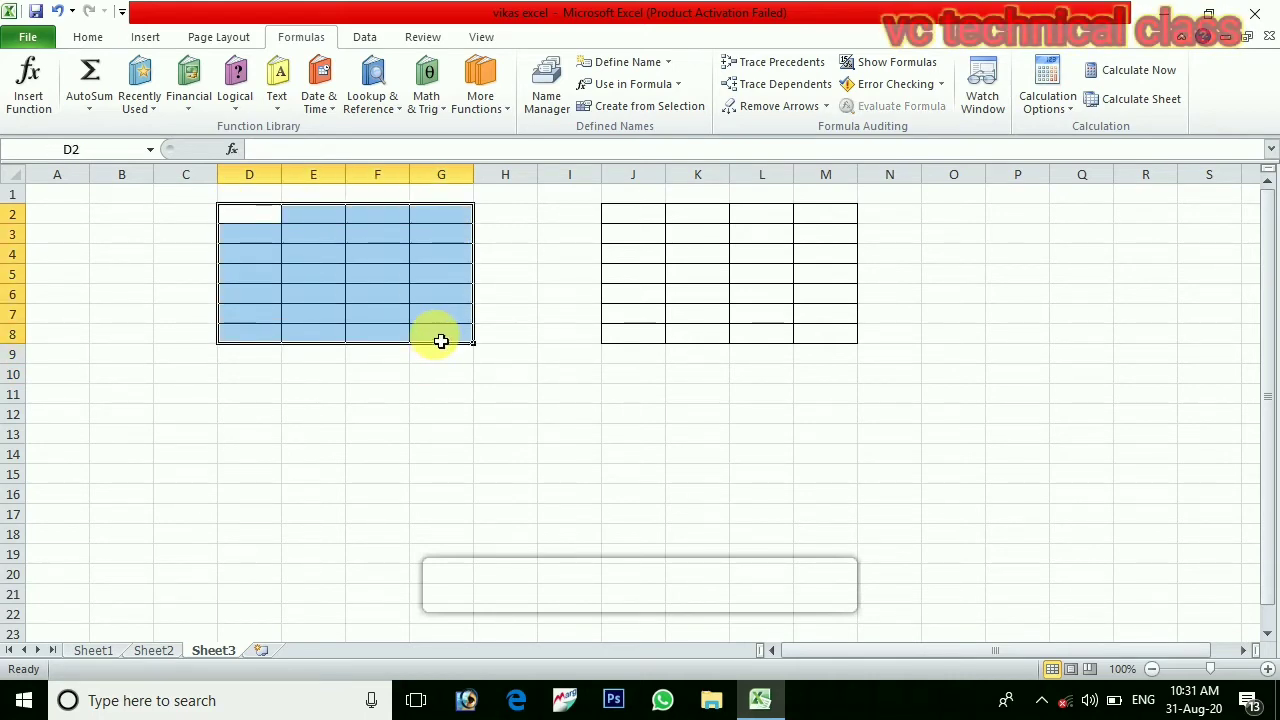
pyautogui.click(666, 63)
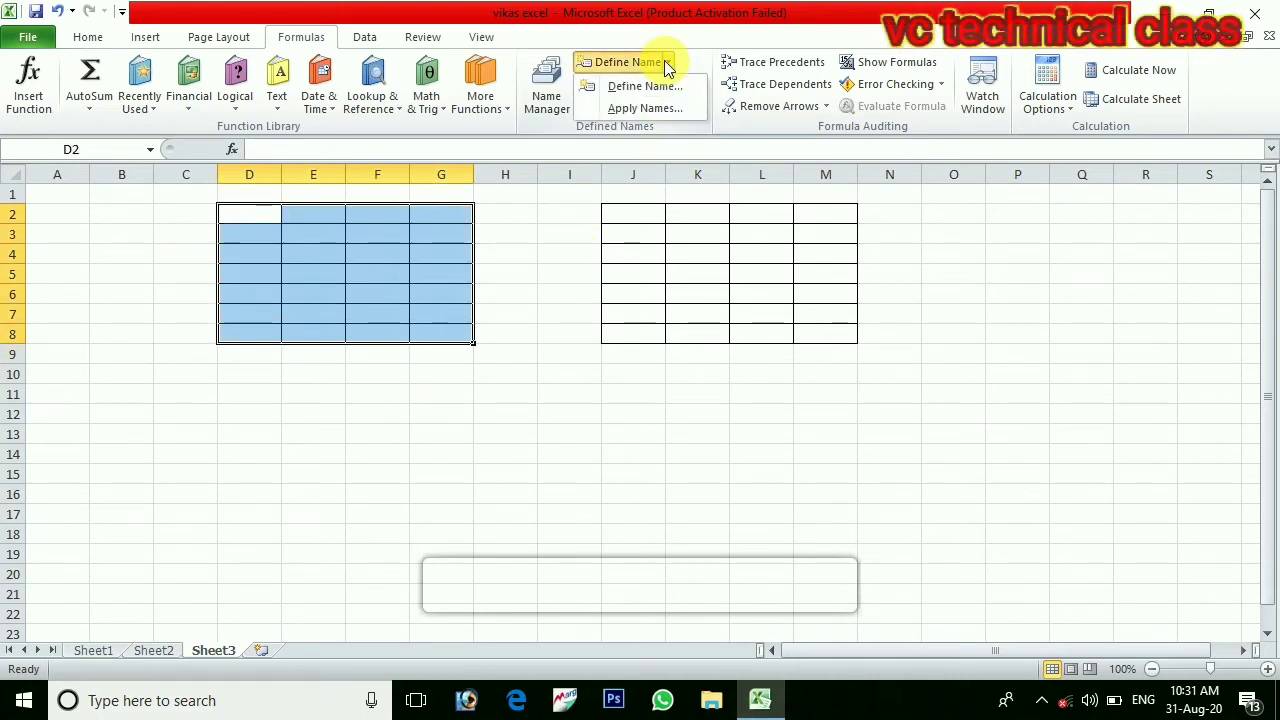
pyautogui.click(658, 86)
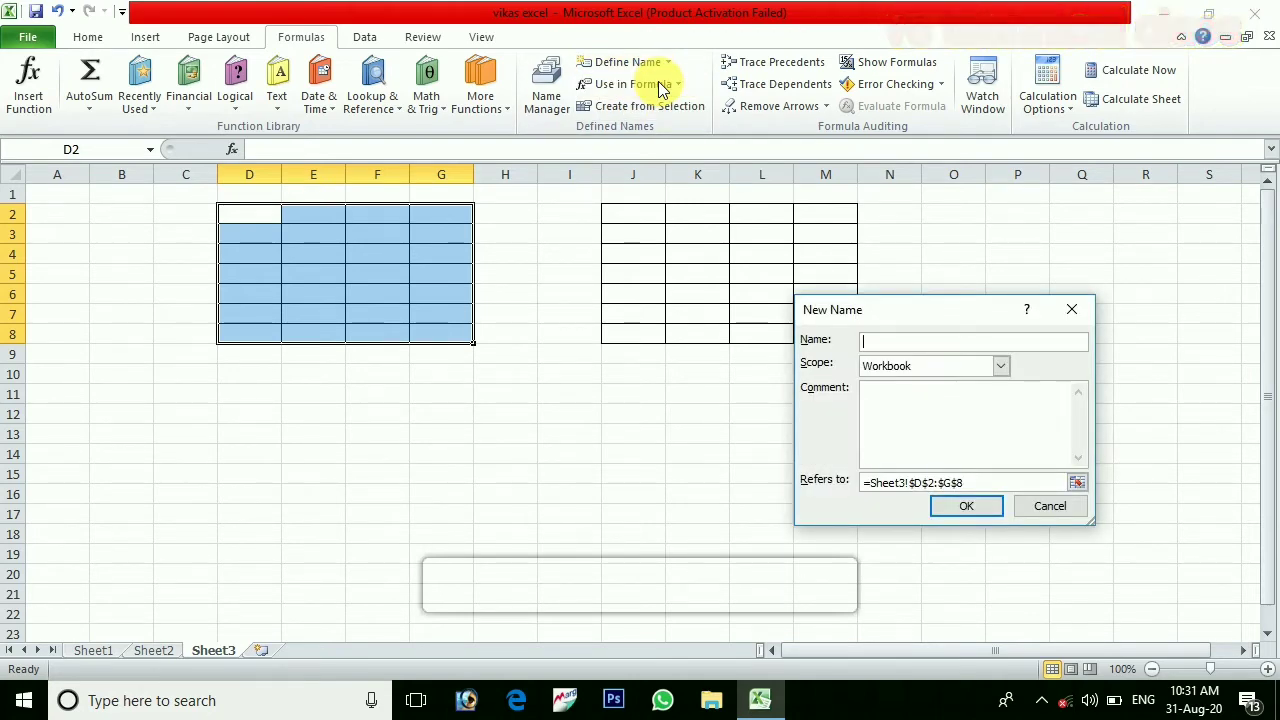
pyautogui.write('shivam')
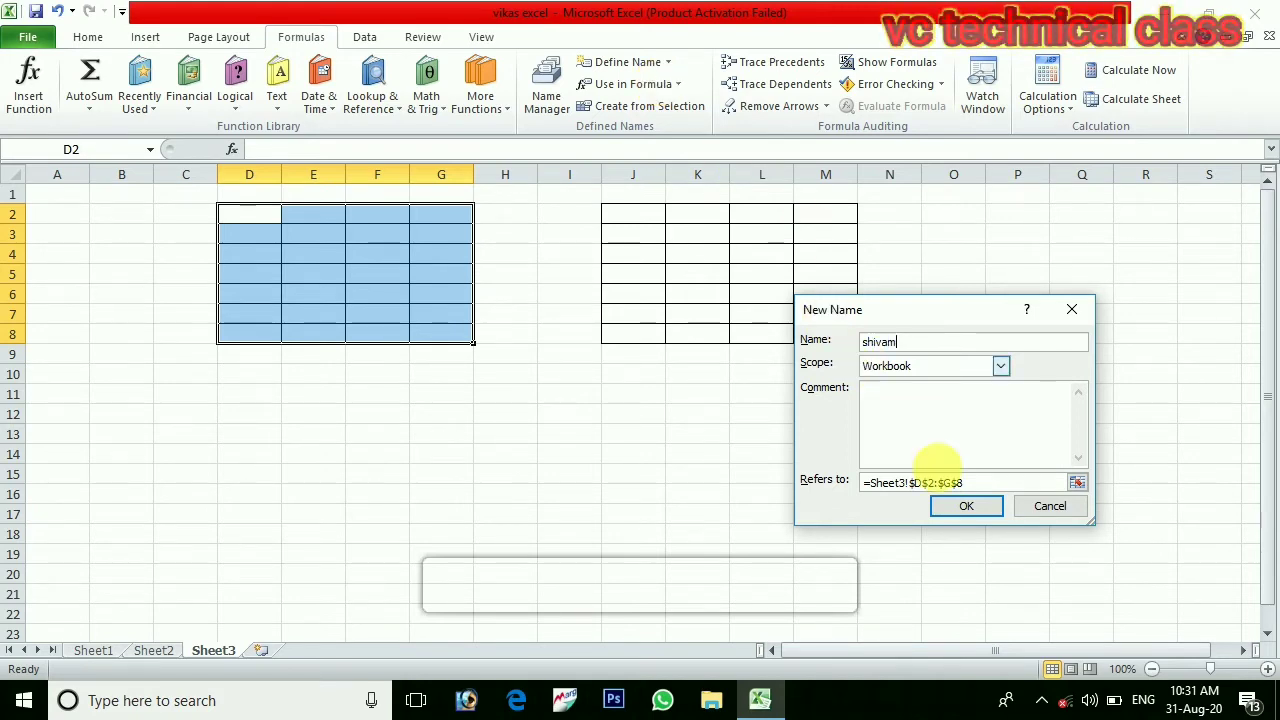
pyautogui.click(973, 507)
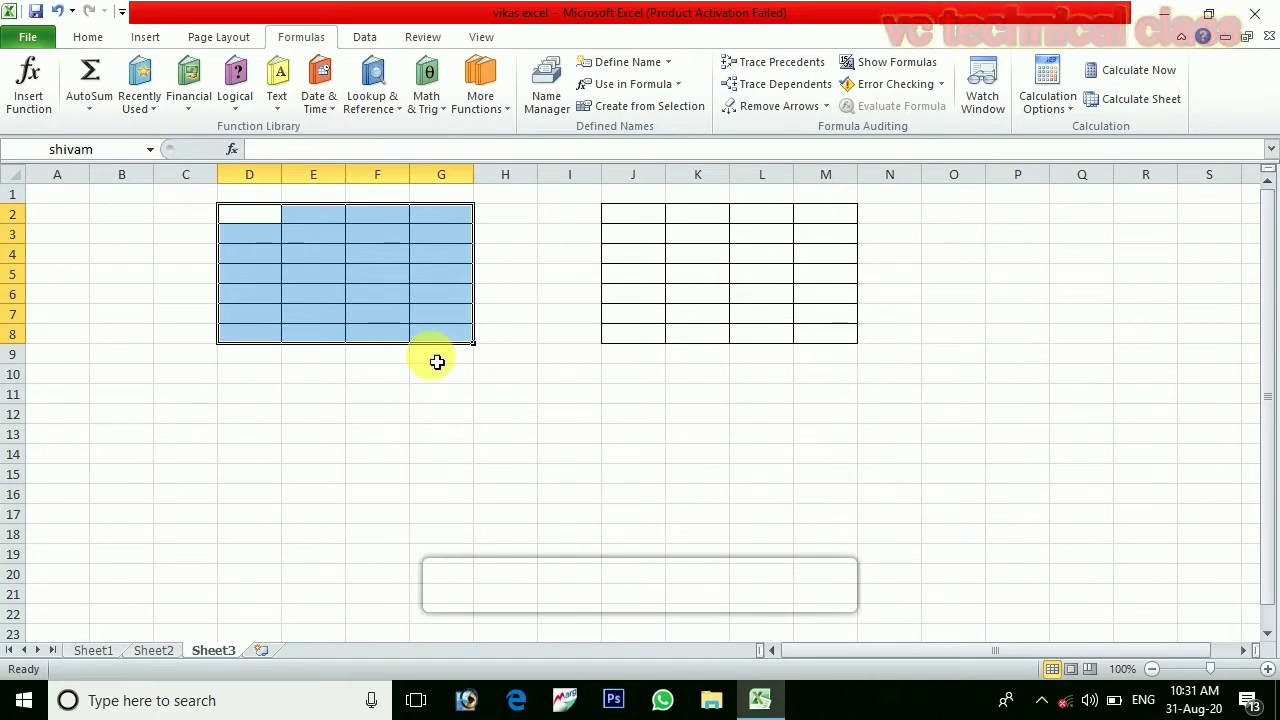
pyautogui.click(462, 456)
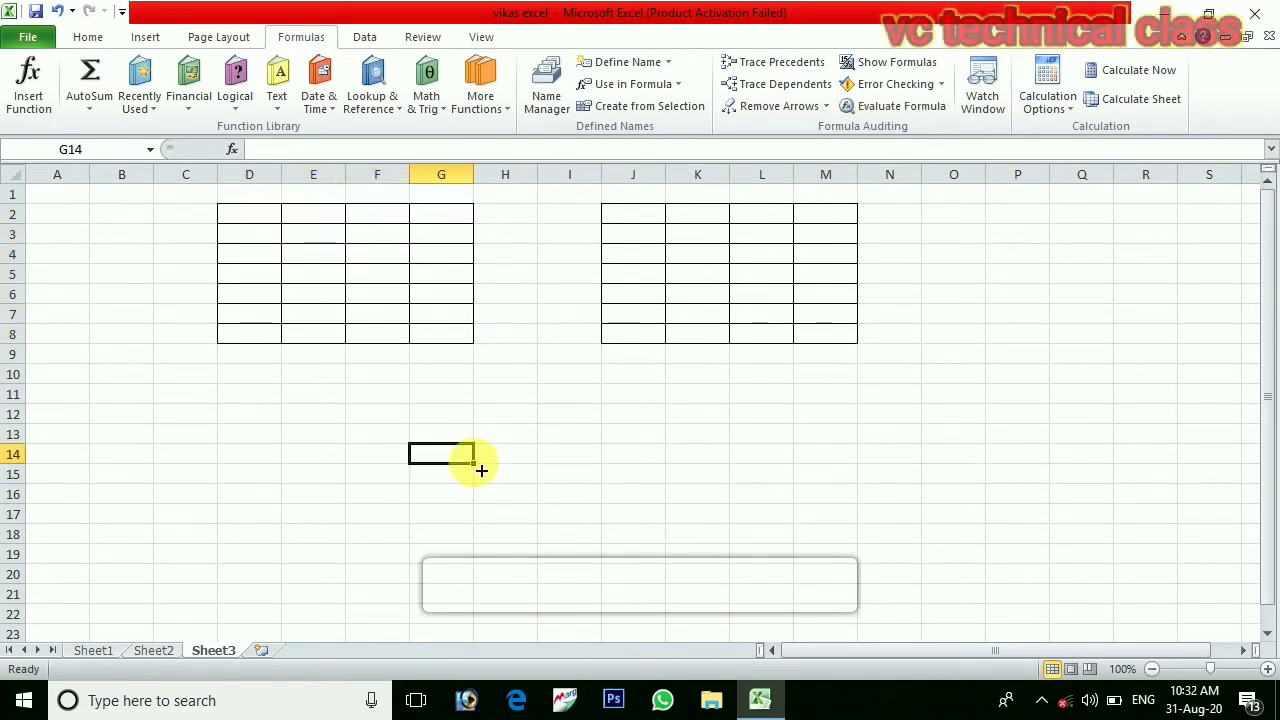
# Enter the values 5, 6, 7 and 23 in cells D4 to D7 of the first table.
pyautogui.click(262, 258)
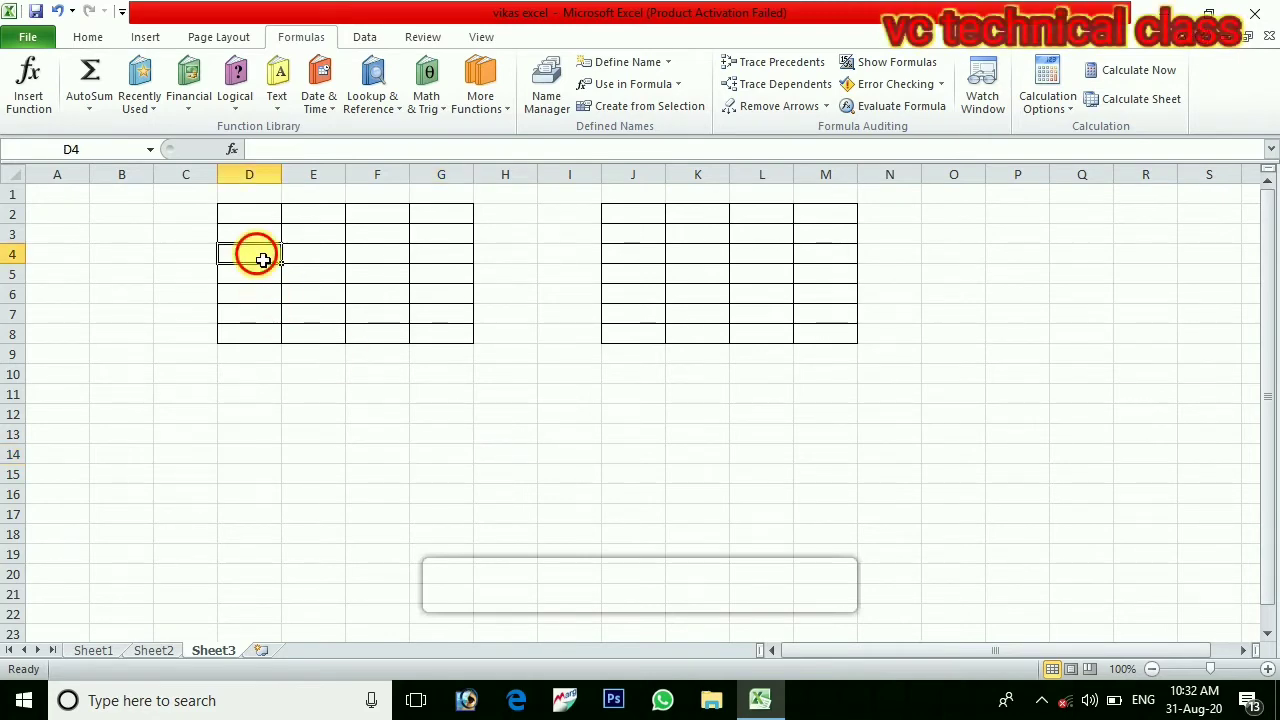
pyautogui.write('5')
pyautogui.press('Return')
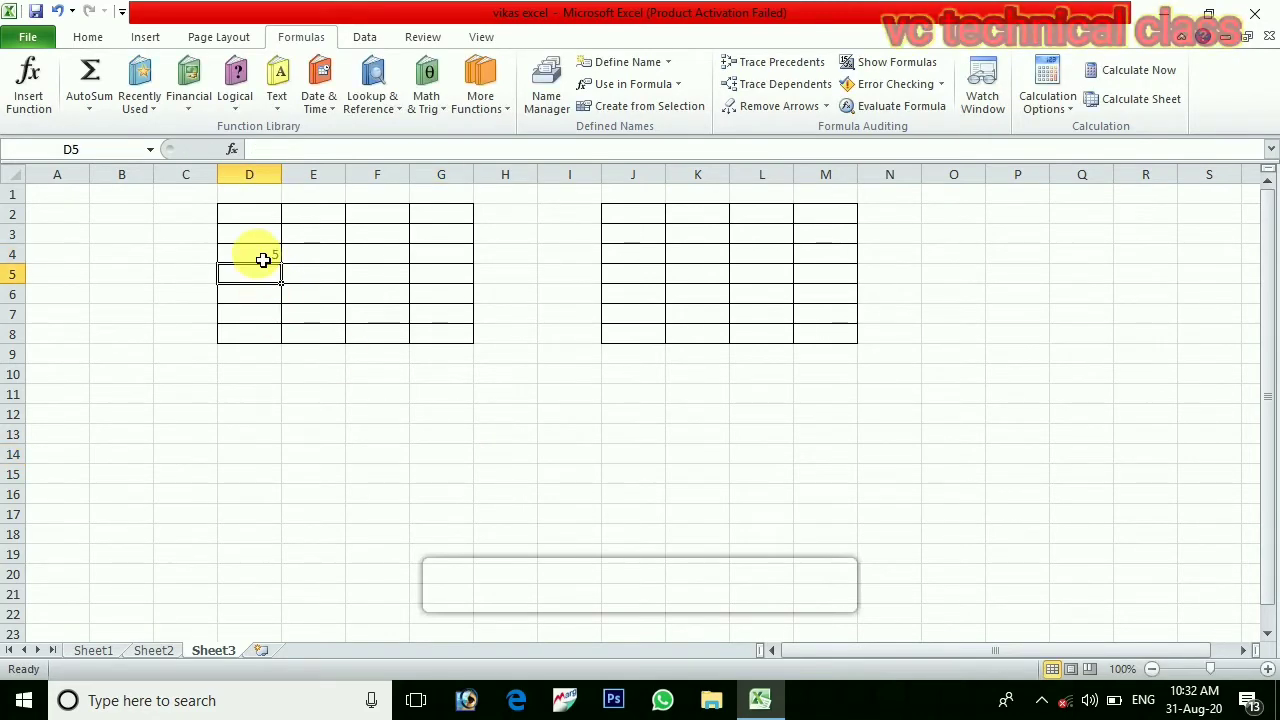
pyautogui.write('6')
pyautogui.press('Return')
pyautogui.write('7')
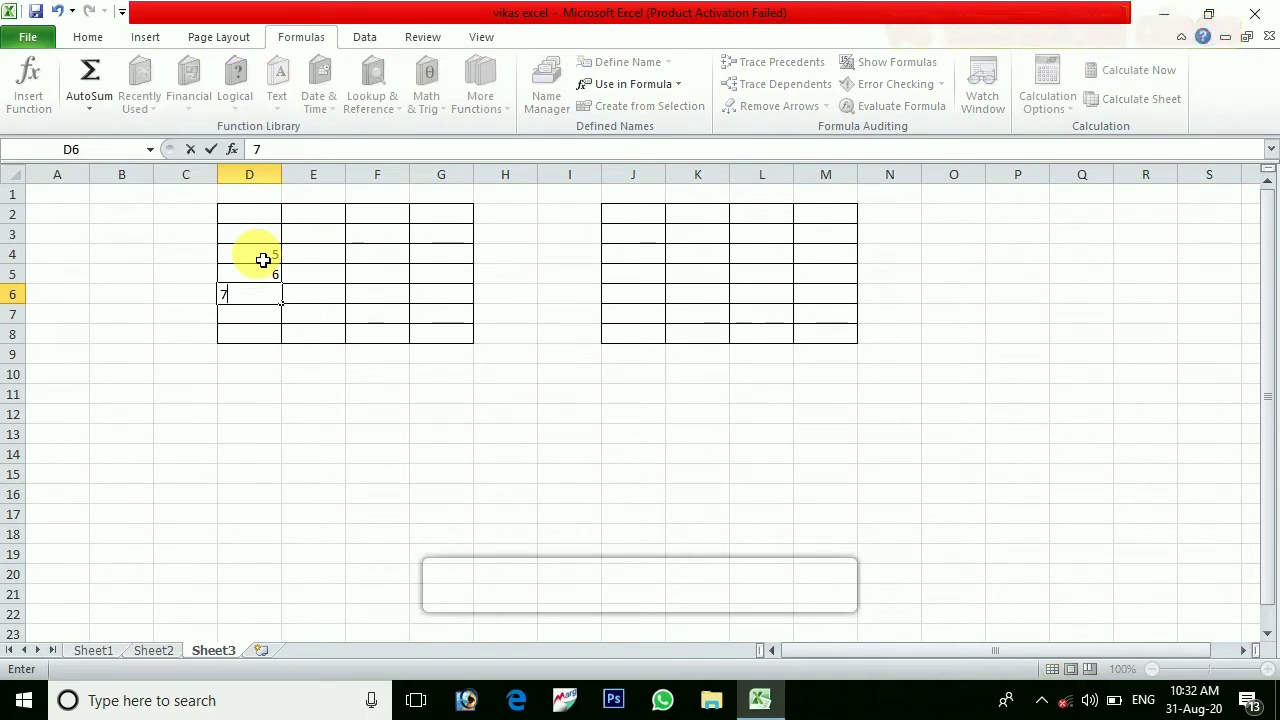
pyautogui.press('Return')
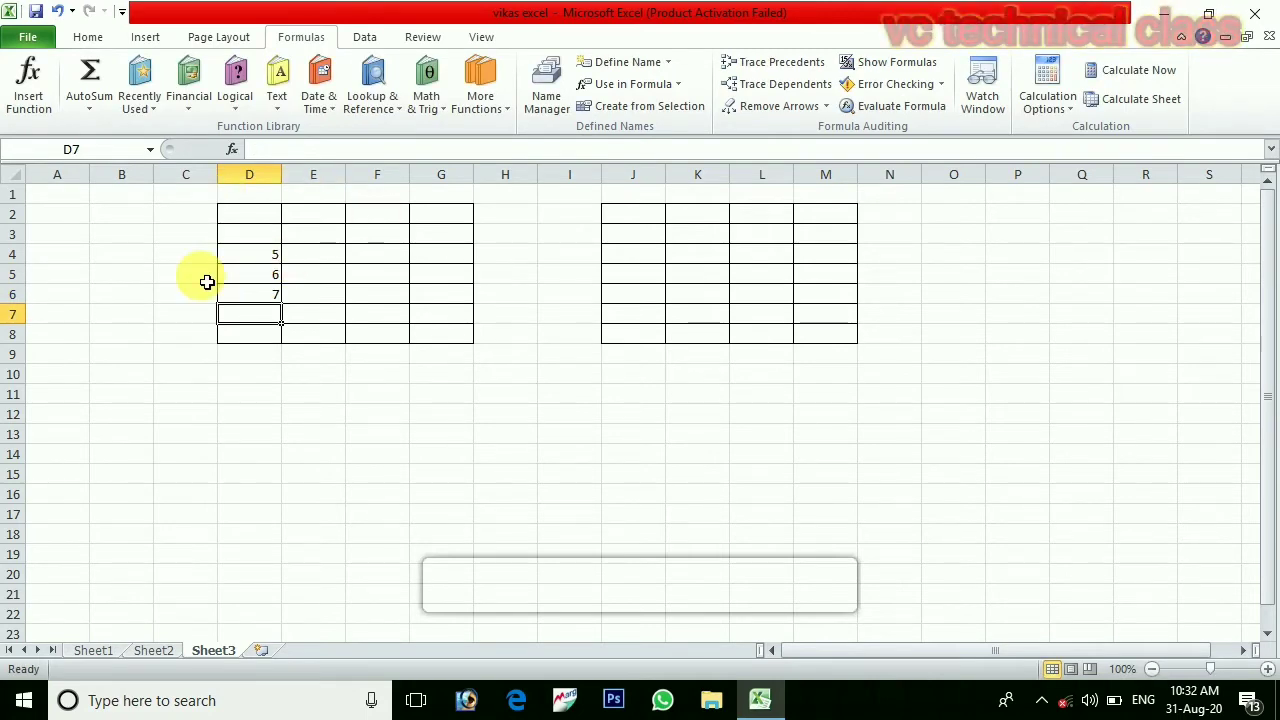
pyautogui.write('23')
pyautogui.press('Return')
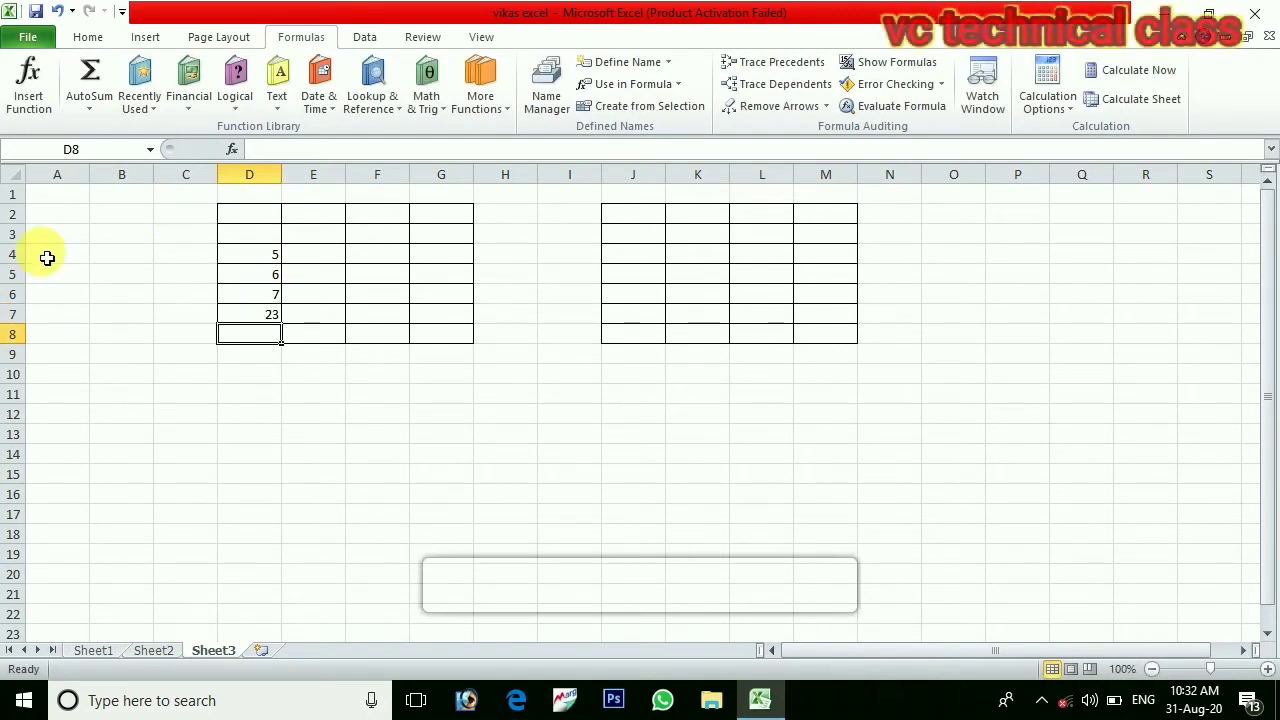
# Start a formula in cell E11 with the SUM function name.
pyautogui.click(365, 399)
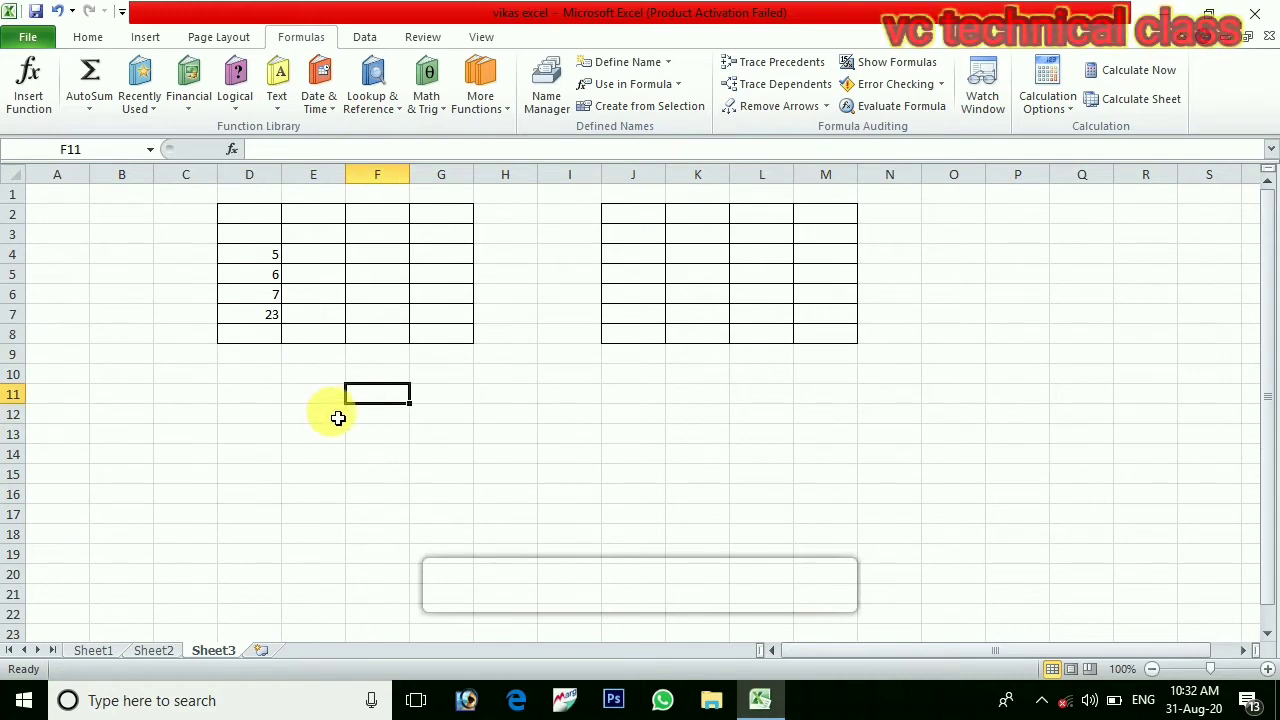
pyautogui.click(308, 399)
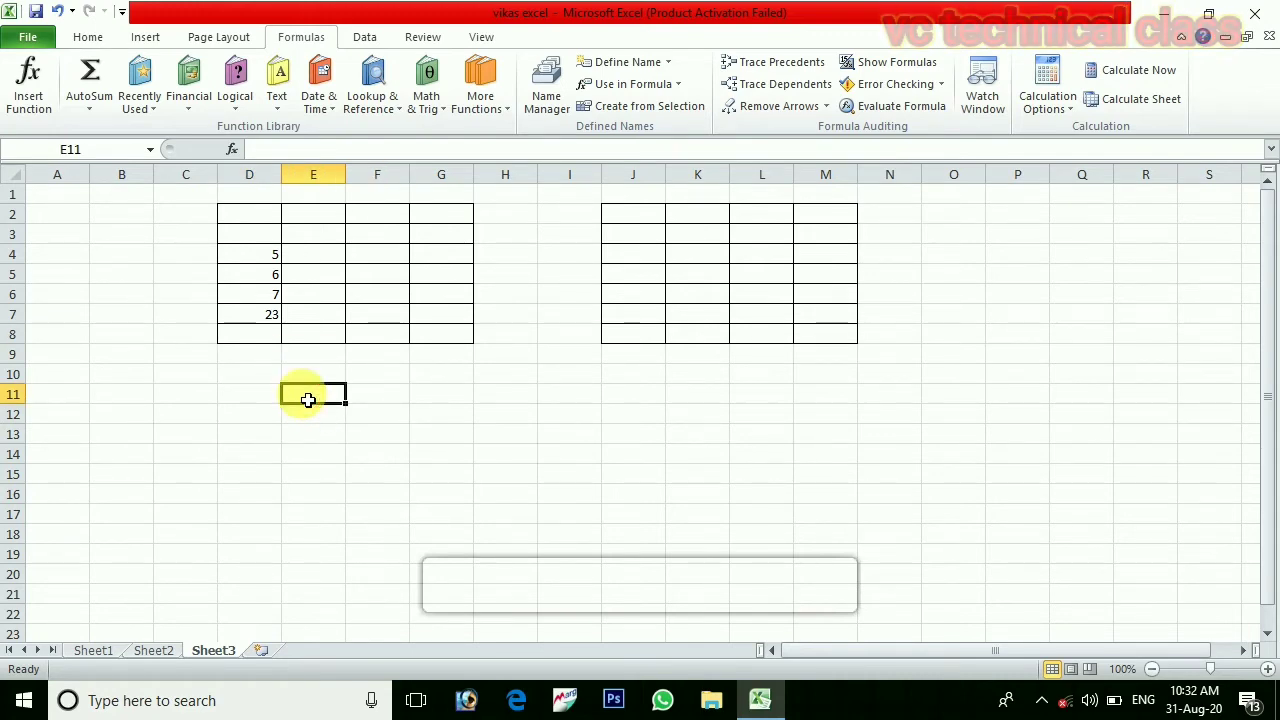
pyautogui.write('=')
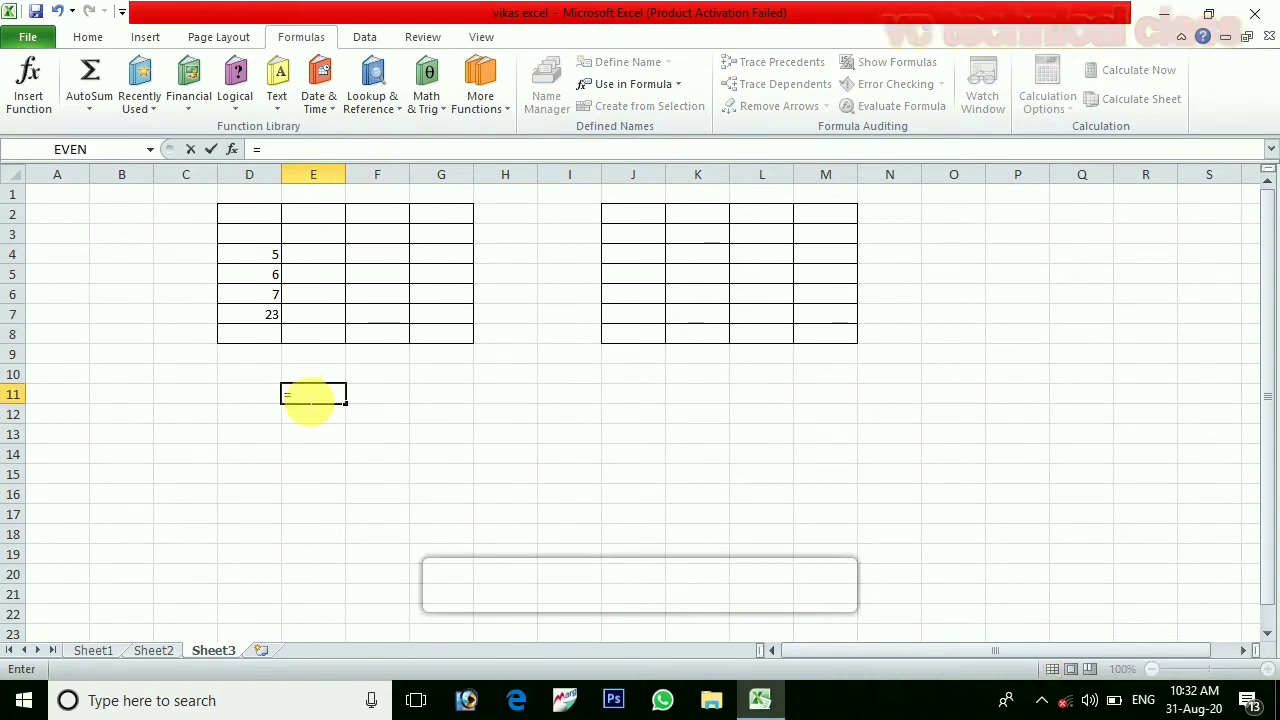
pyautogui.write('sum')
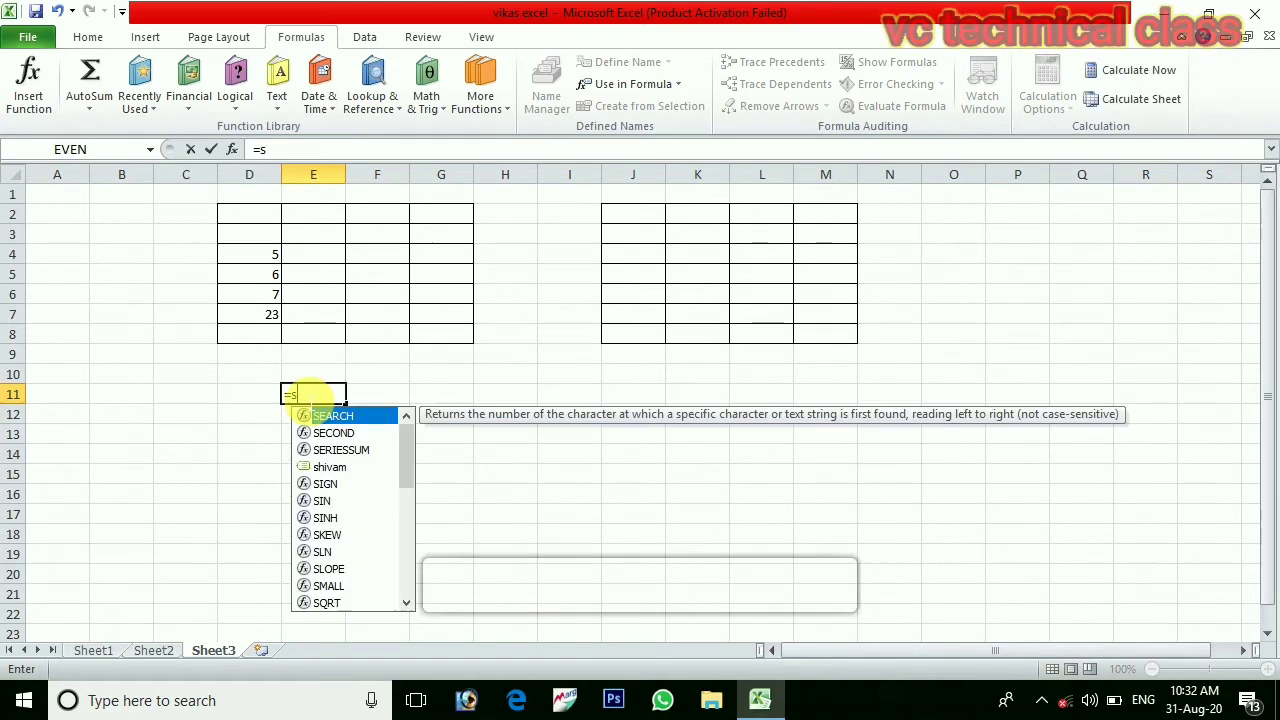
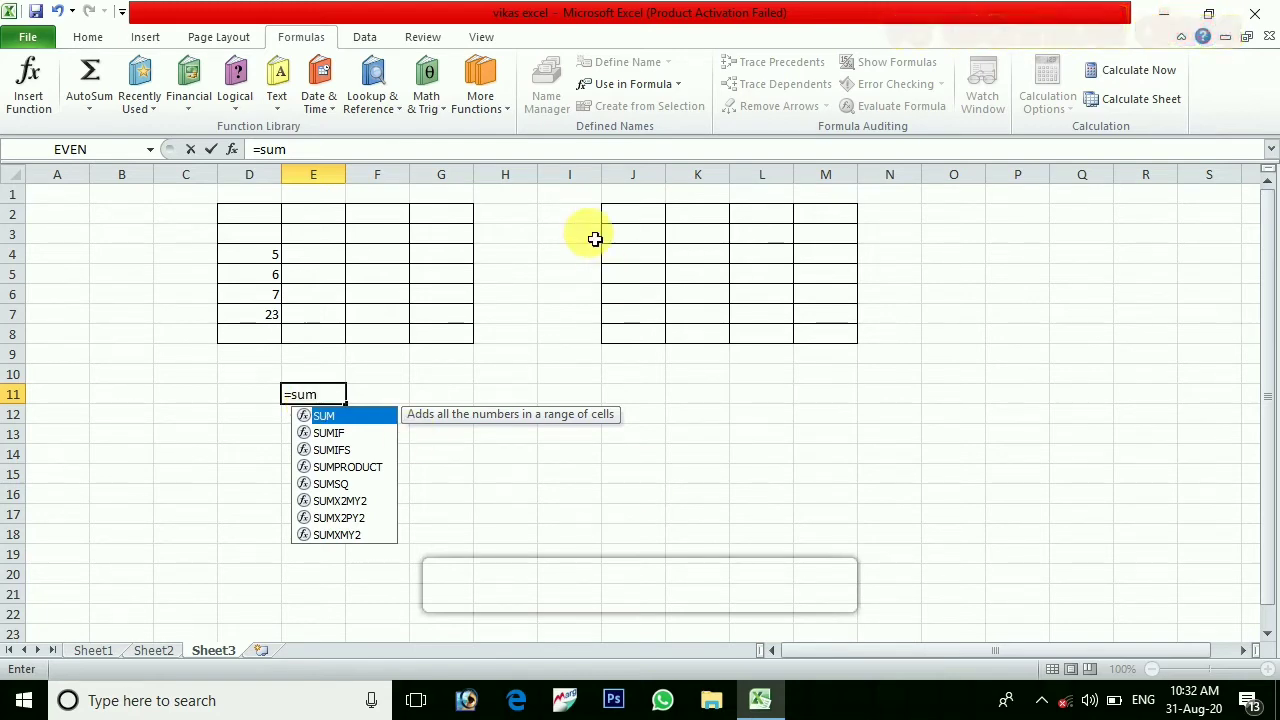
pyautogui.click(658, 86)
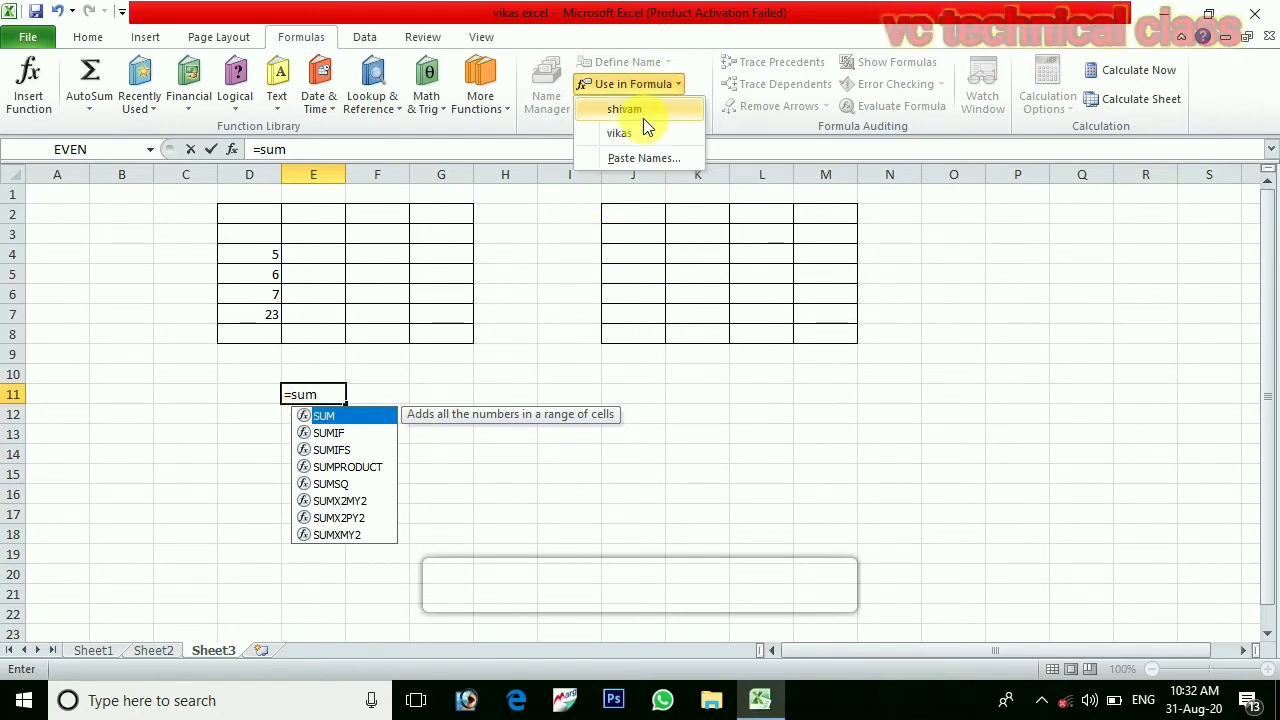
pyautogui.click(641, 110)
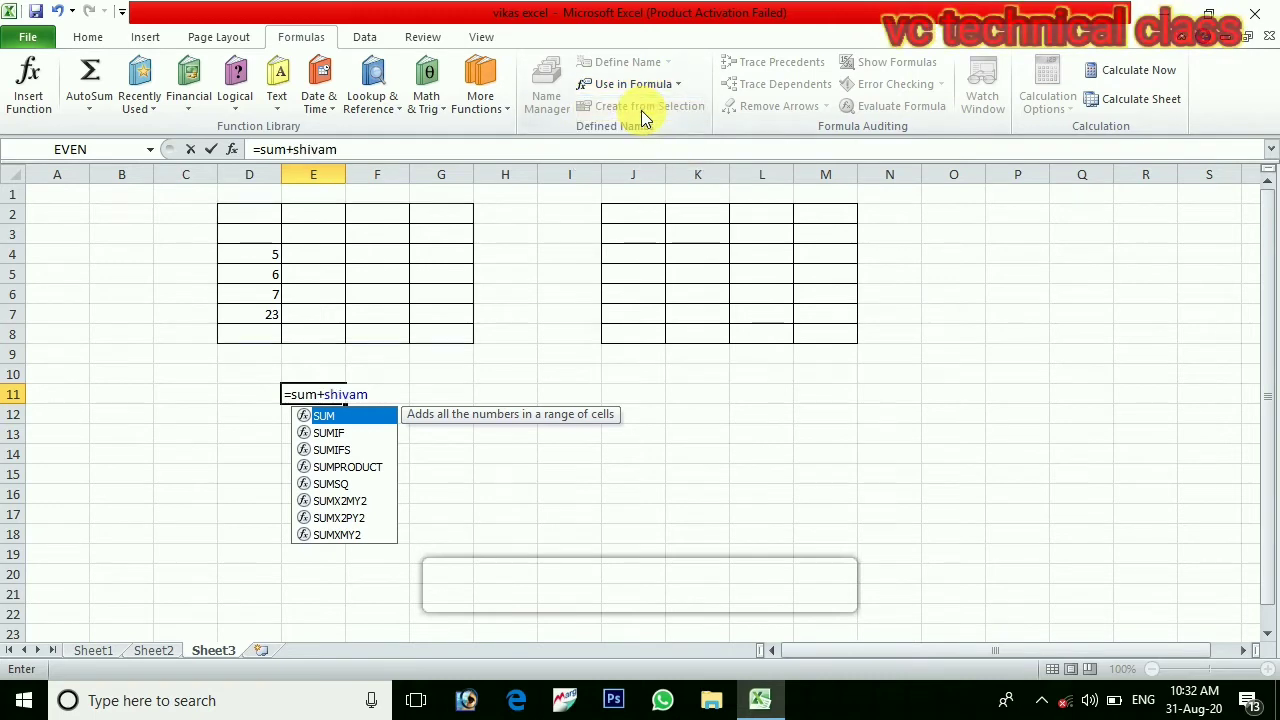
pyautogui.press('BackSpace')
pyautogui.press('BackSpace')
pyautogui.press('BackSpace')
pyautogui.press('BackSpace')
pyautogui.press('BackSpace')
pyautogui.press('BackSpace')
pyautogui.press('BackSpace')
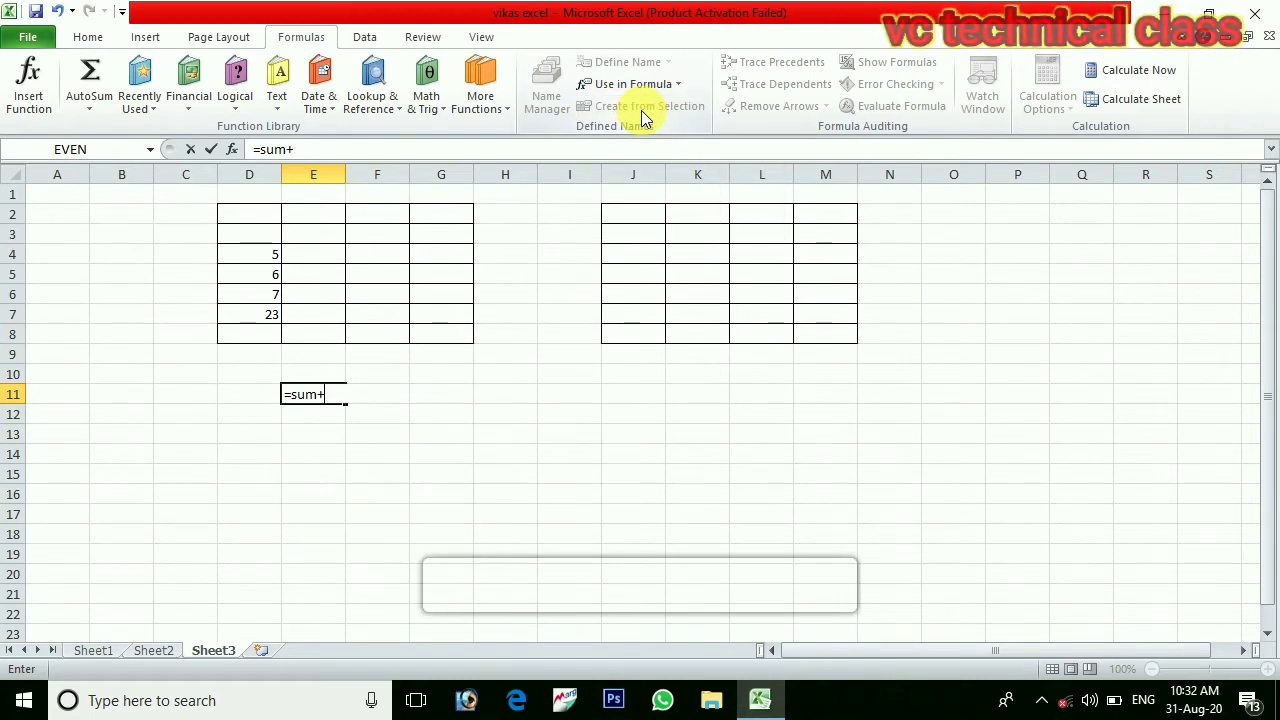
pyautogui.write(')')
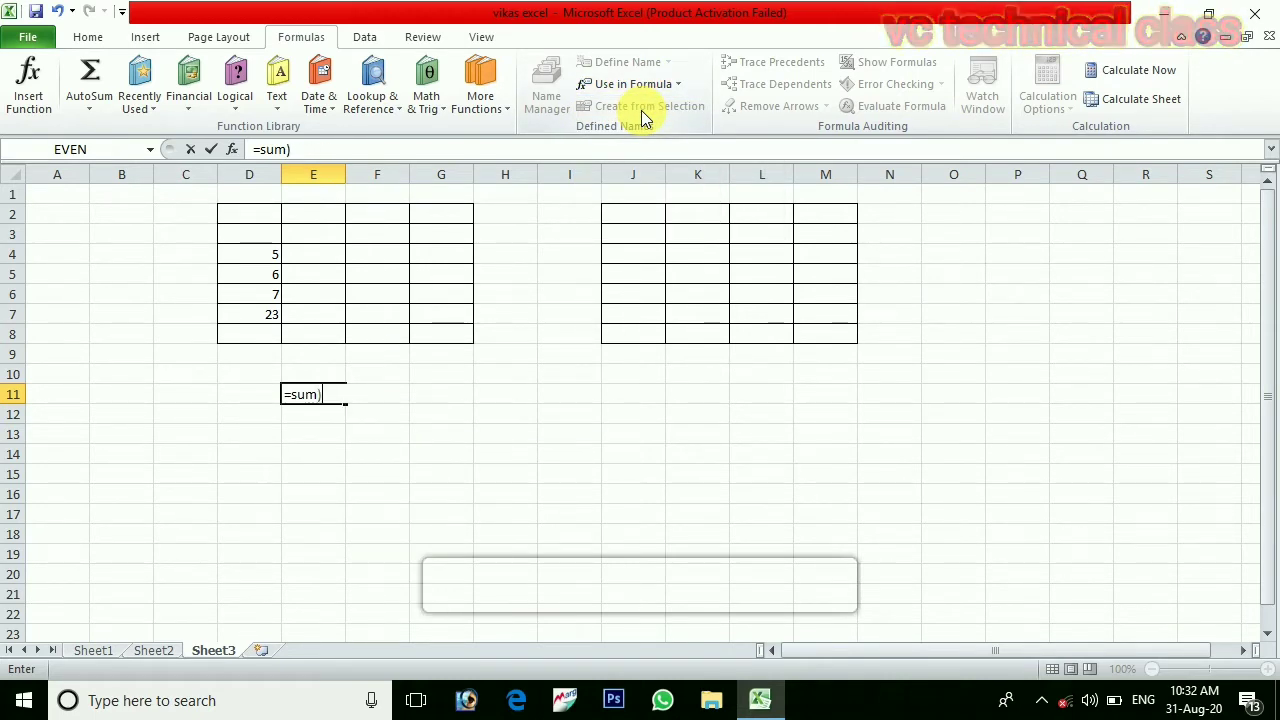
pyautogui.press('BackSpace')
# Complete the SUM formula in E11 with the first table's defined name as its argument.
pyautogui.write('(')
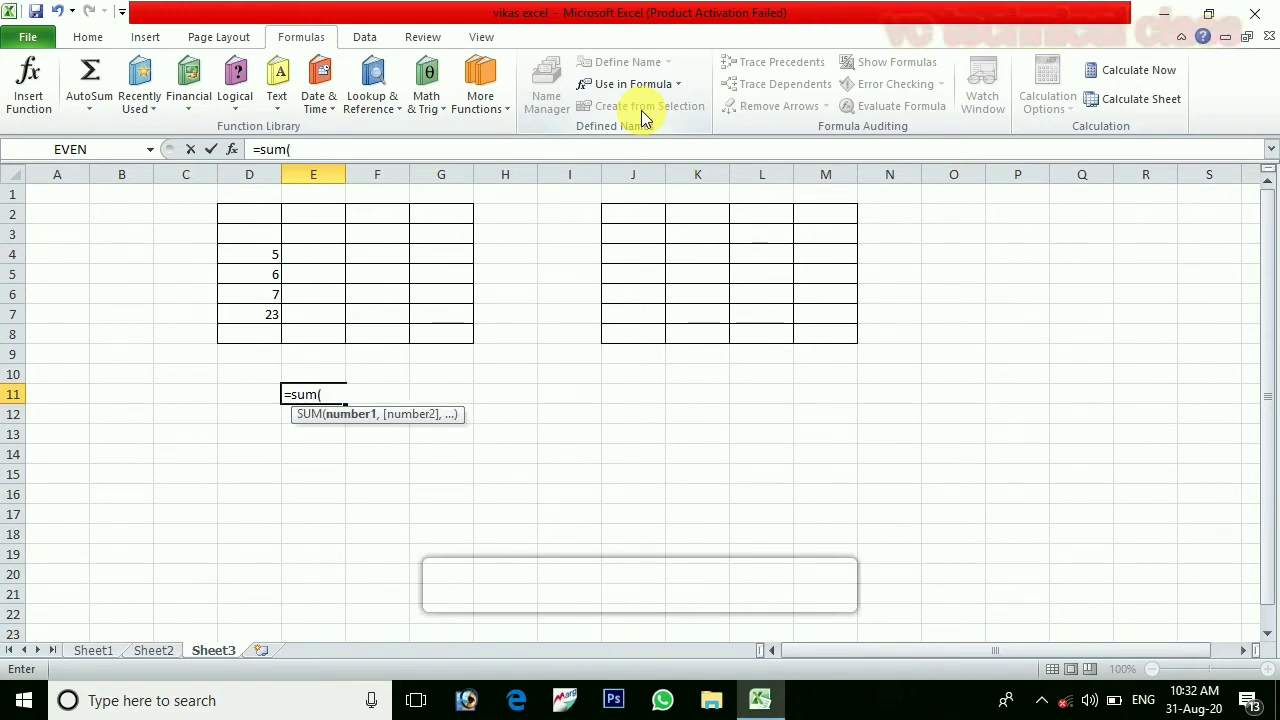
pyautogui.click(666, 86)
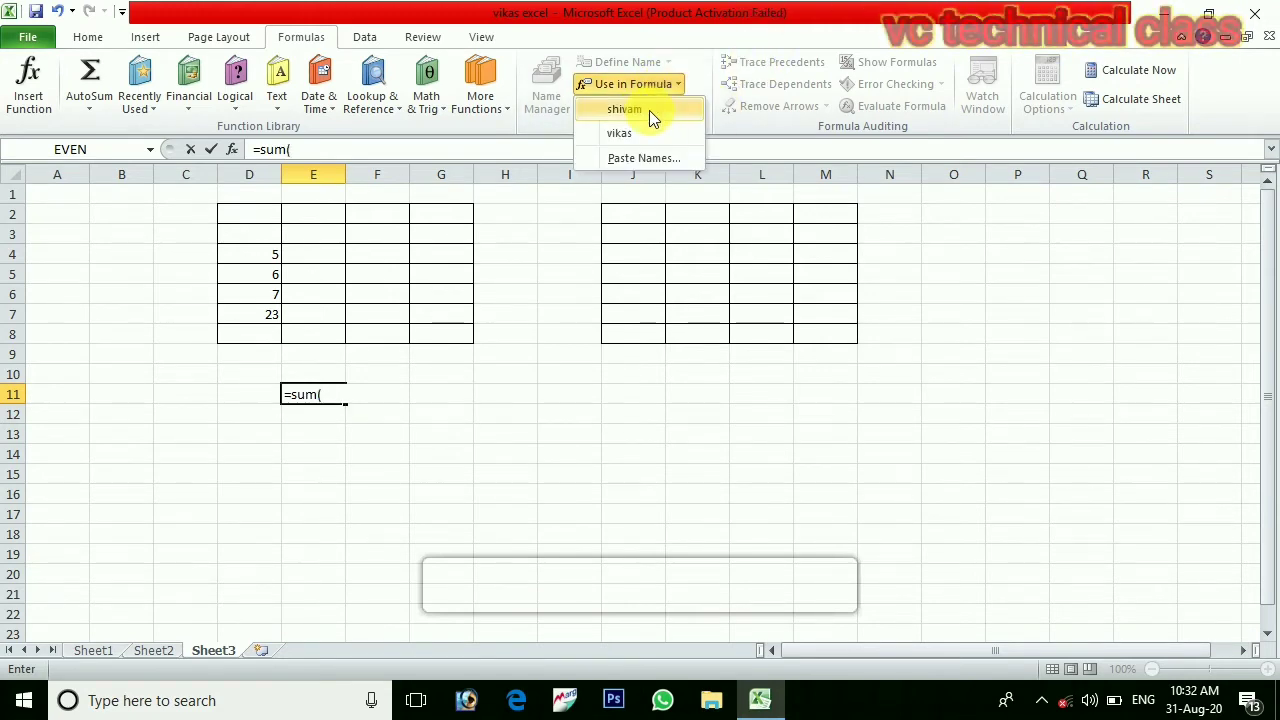
pyautogui.click(649, 110)
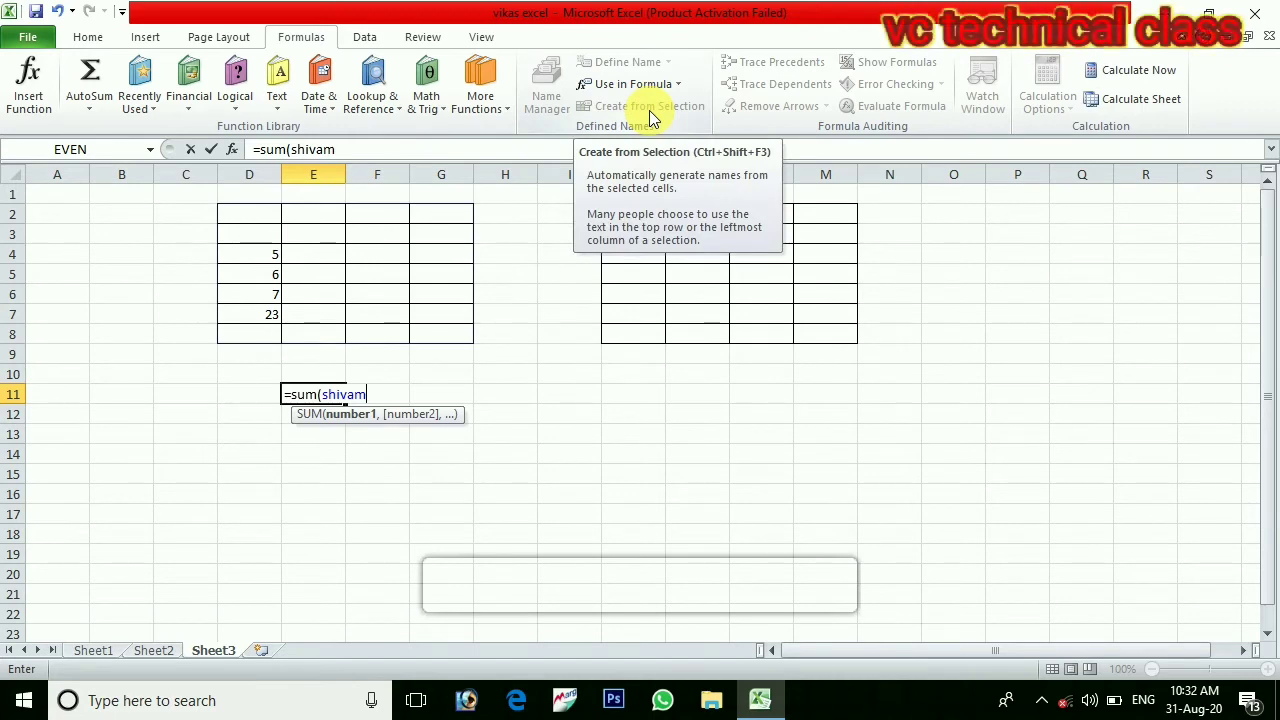
pyautogui.write(')')
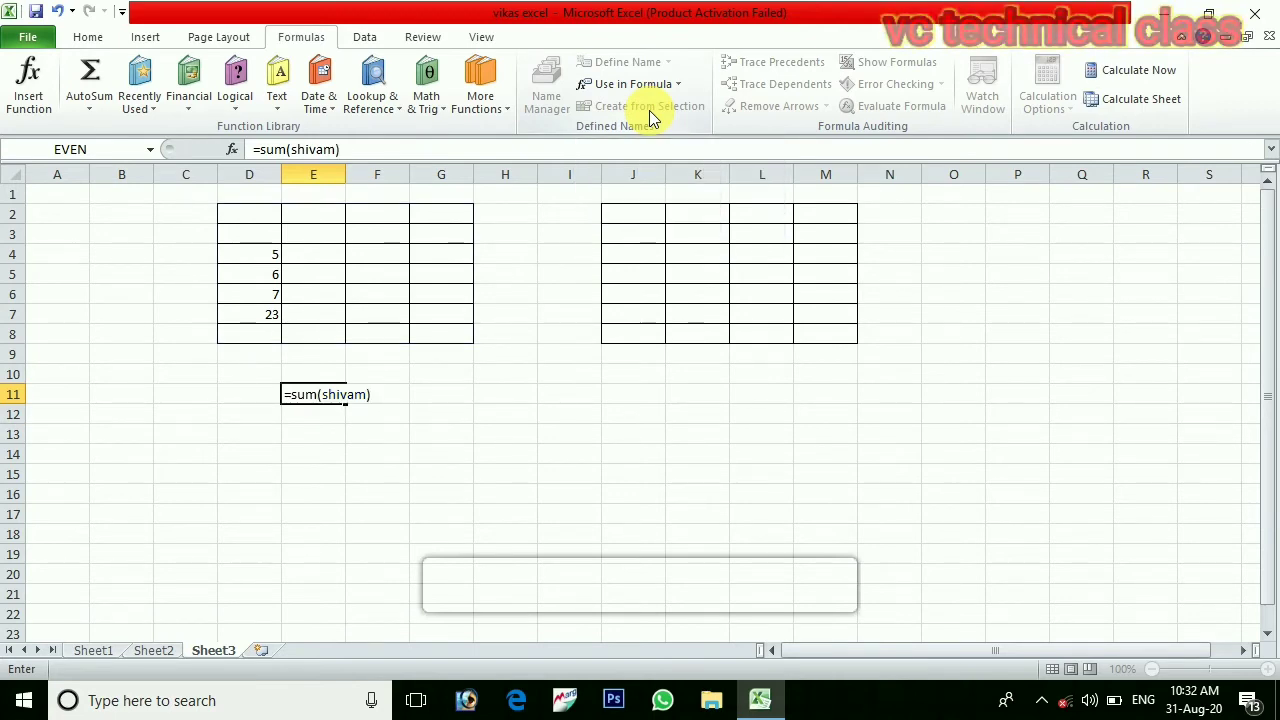
pyautogui.press('Return')
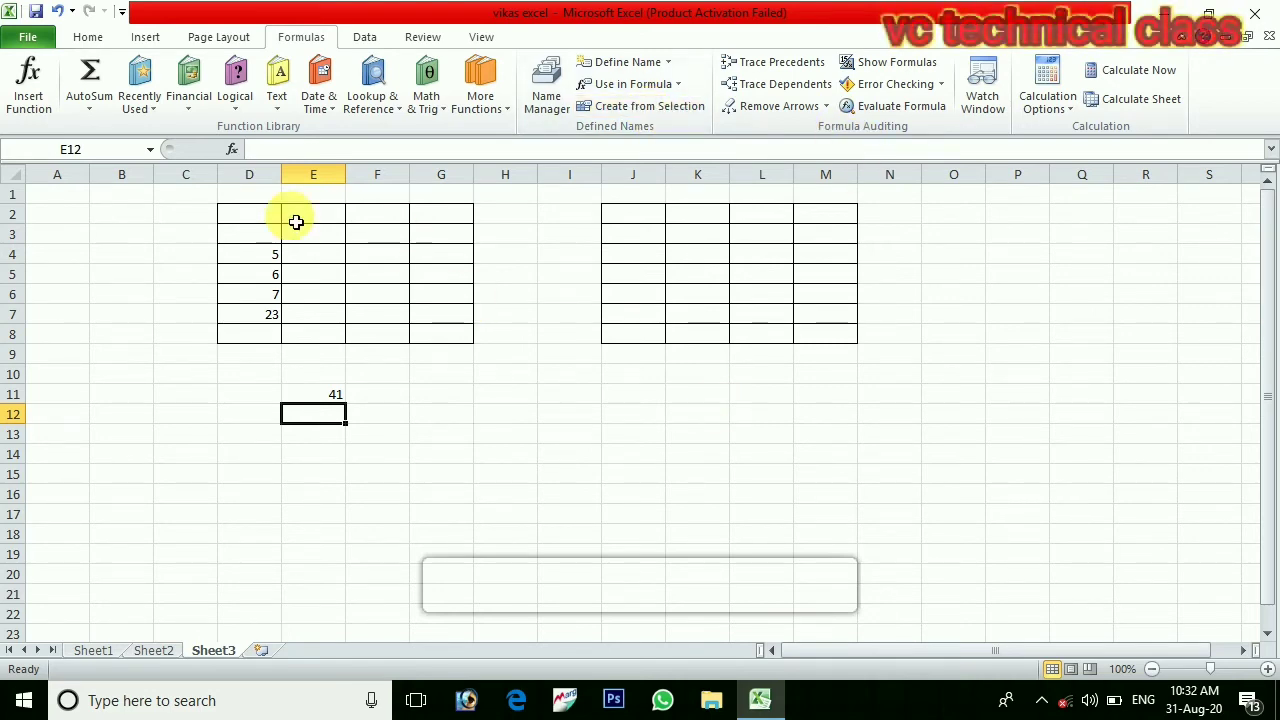
# Add the second table's defined name as a second, comma-separated argument of the SUM formula in E11.
pyautogui.click(340, 396)
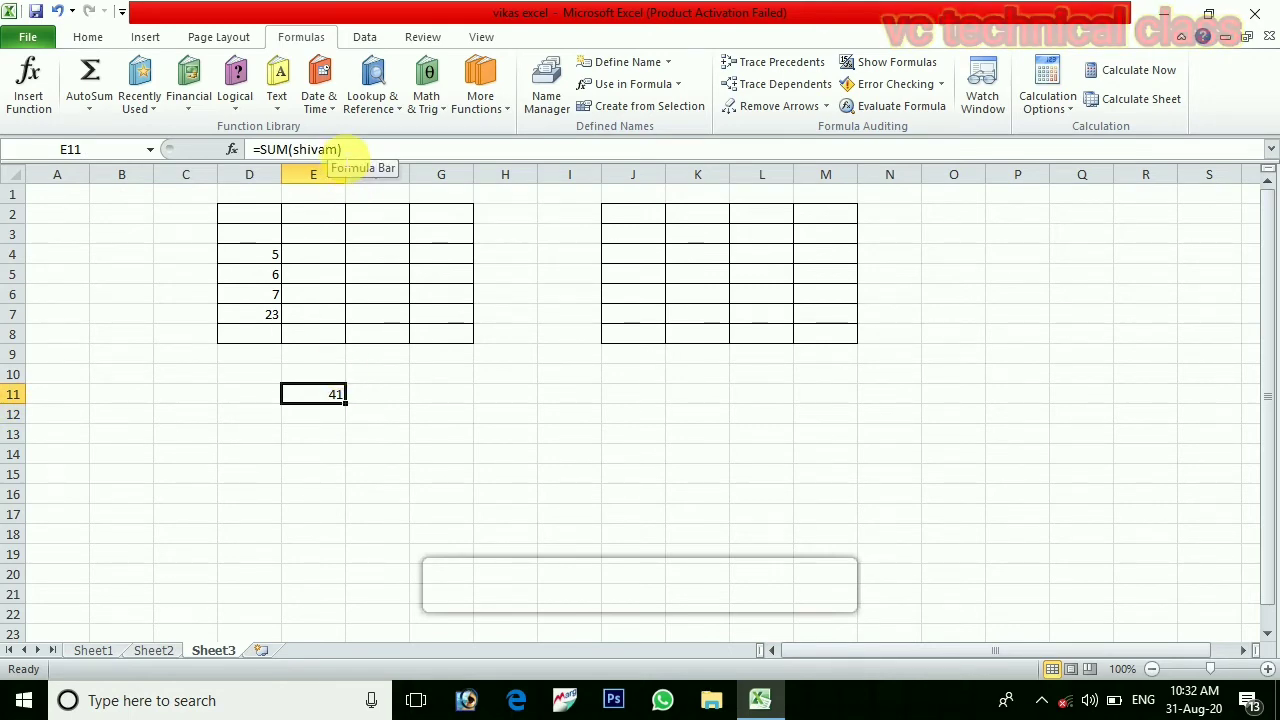
pyautogui.click(346, 152)
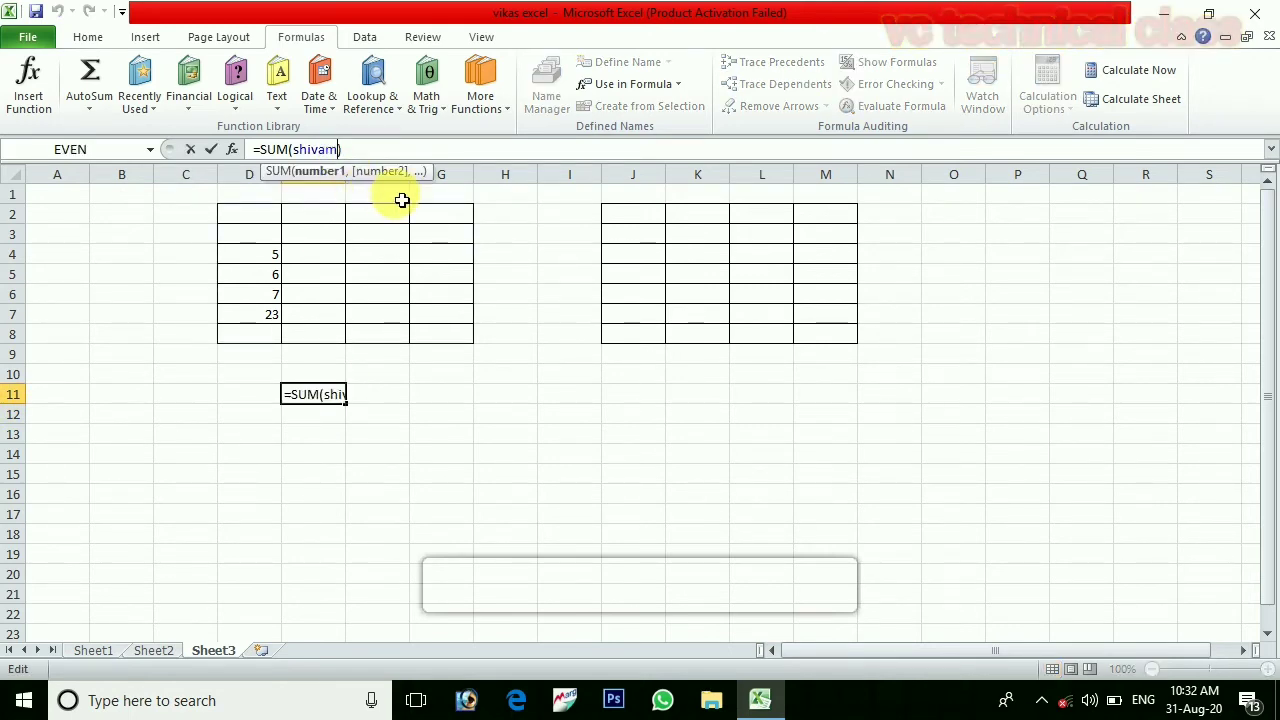
pyautogui.write(',')
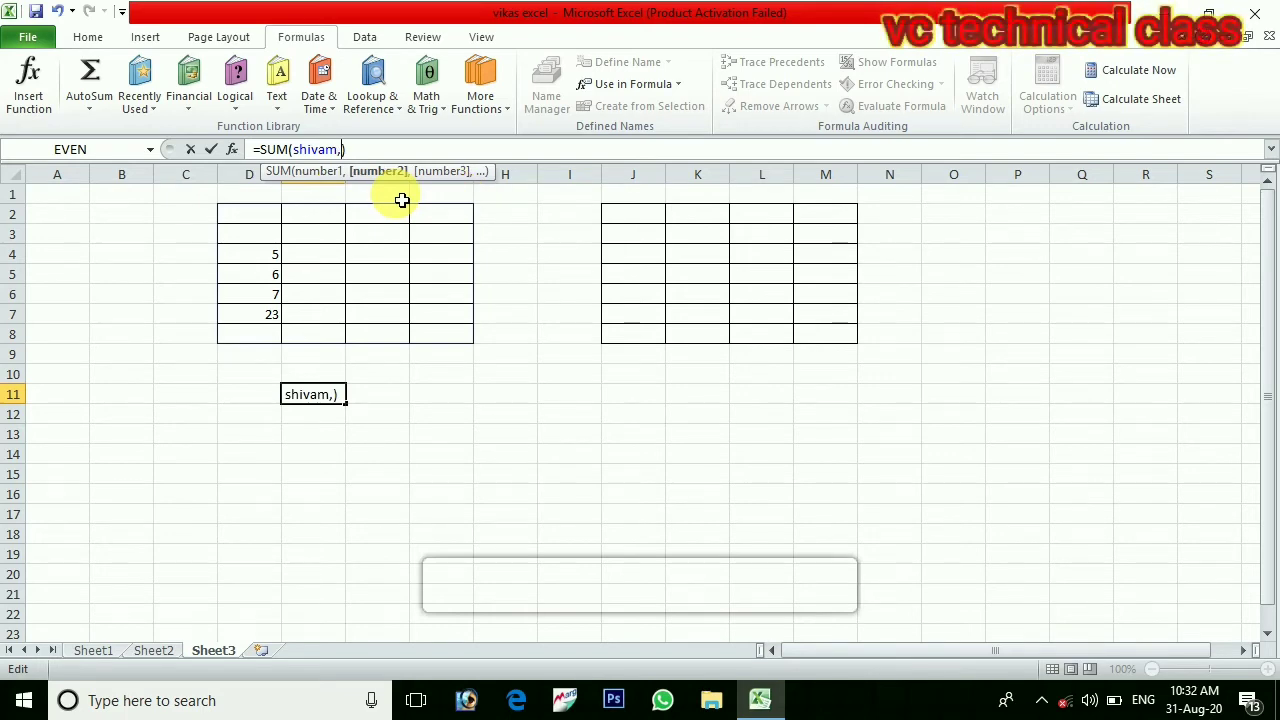
pyautogui.click(620, 84)
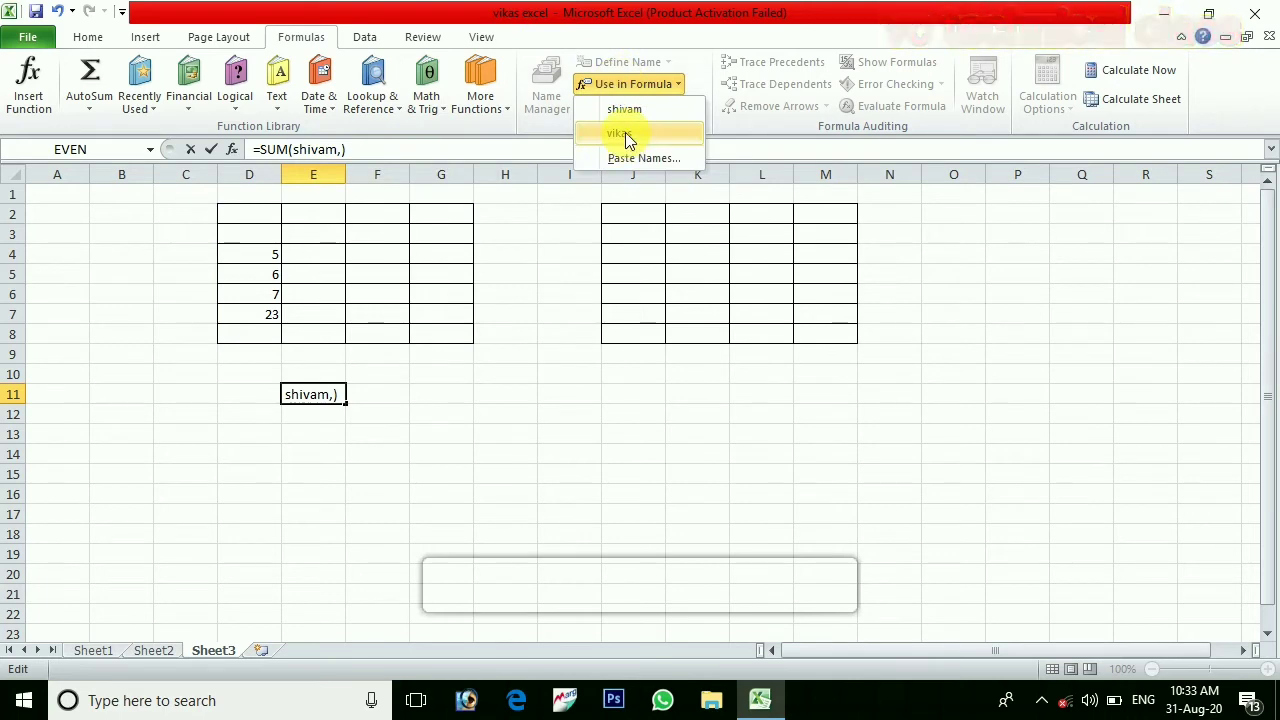
pyautogui.click(625, 132)
pyautogui.press('Return')
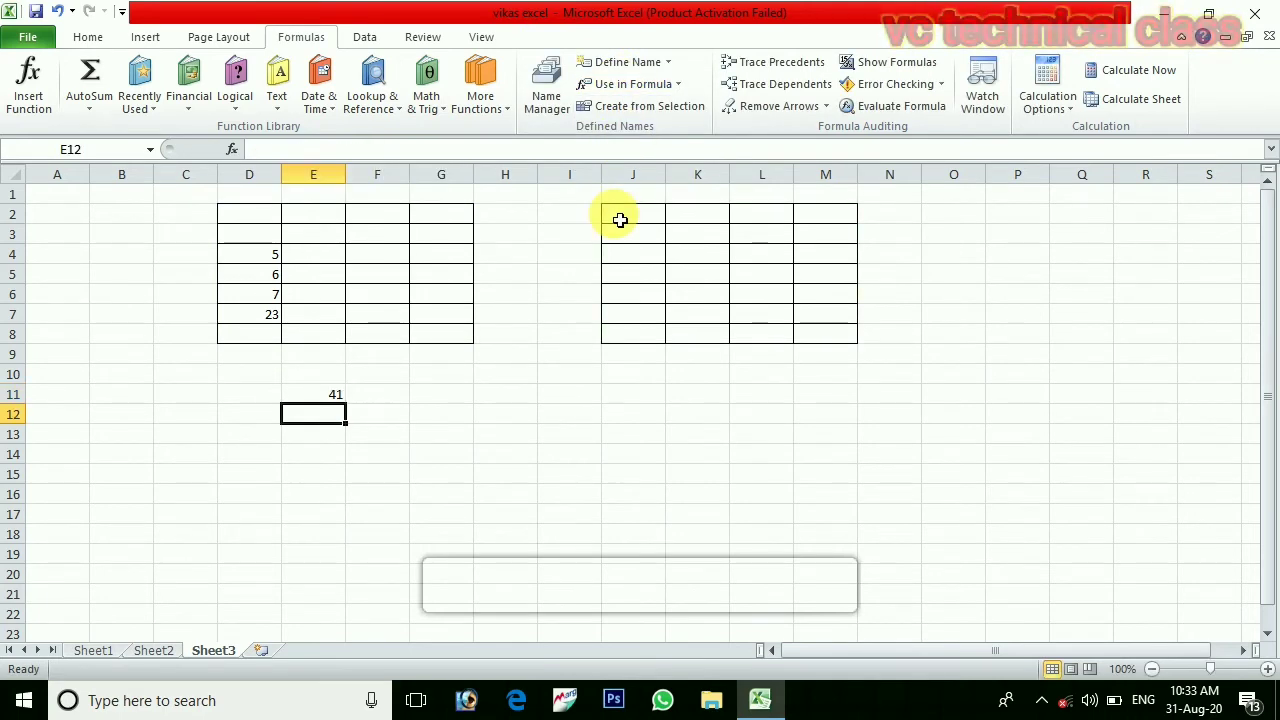
# Enter the values 56, 77, 98 and 899 in cells K3 to K6 of the second table.
pyautogui.click(390, 412)
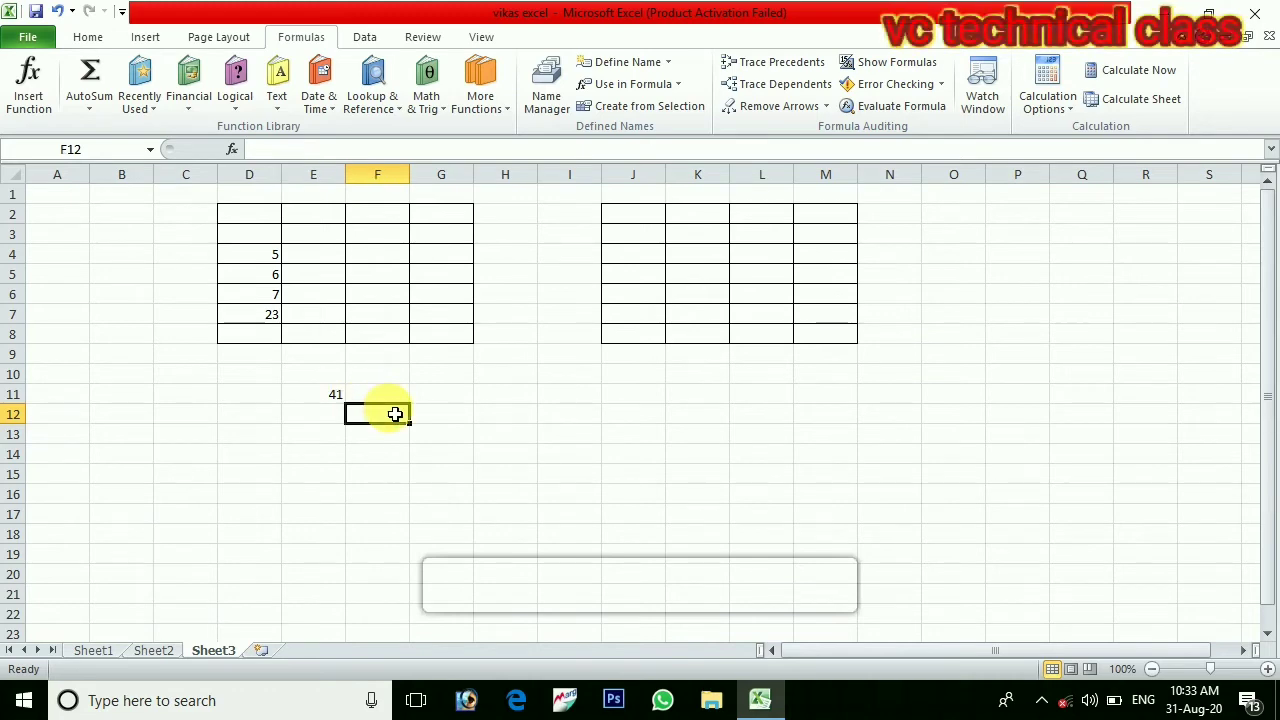
pyautogui.click(702, 240)
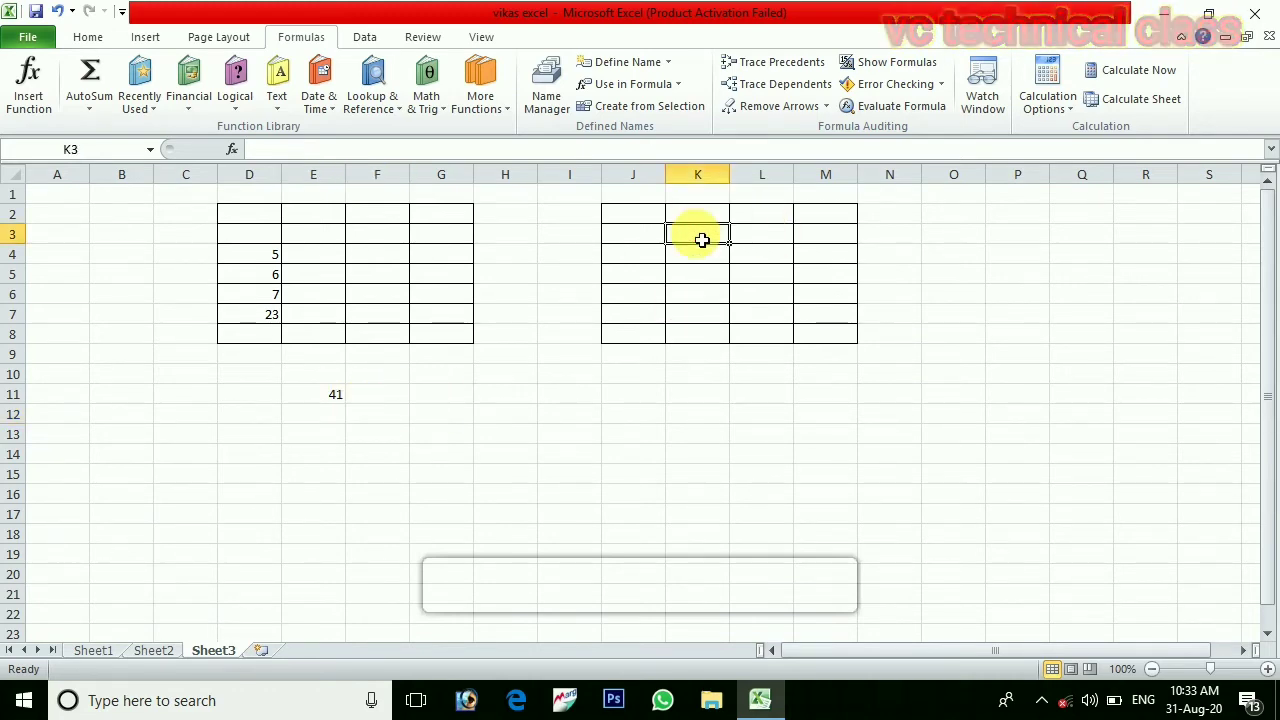
pyautogui.write('56')
pyautogui.press('Return')
pyautogui.write('77')
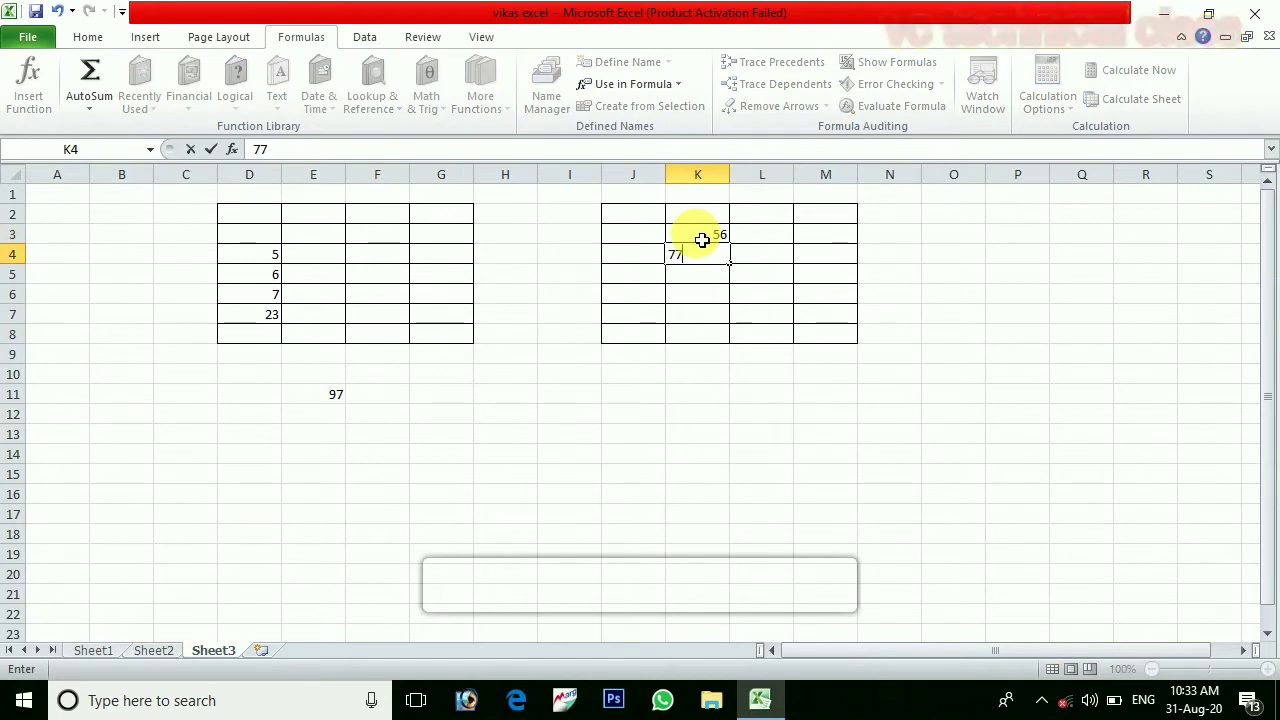
pyautogui.press('Return')
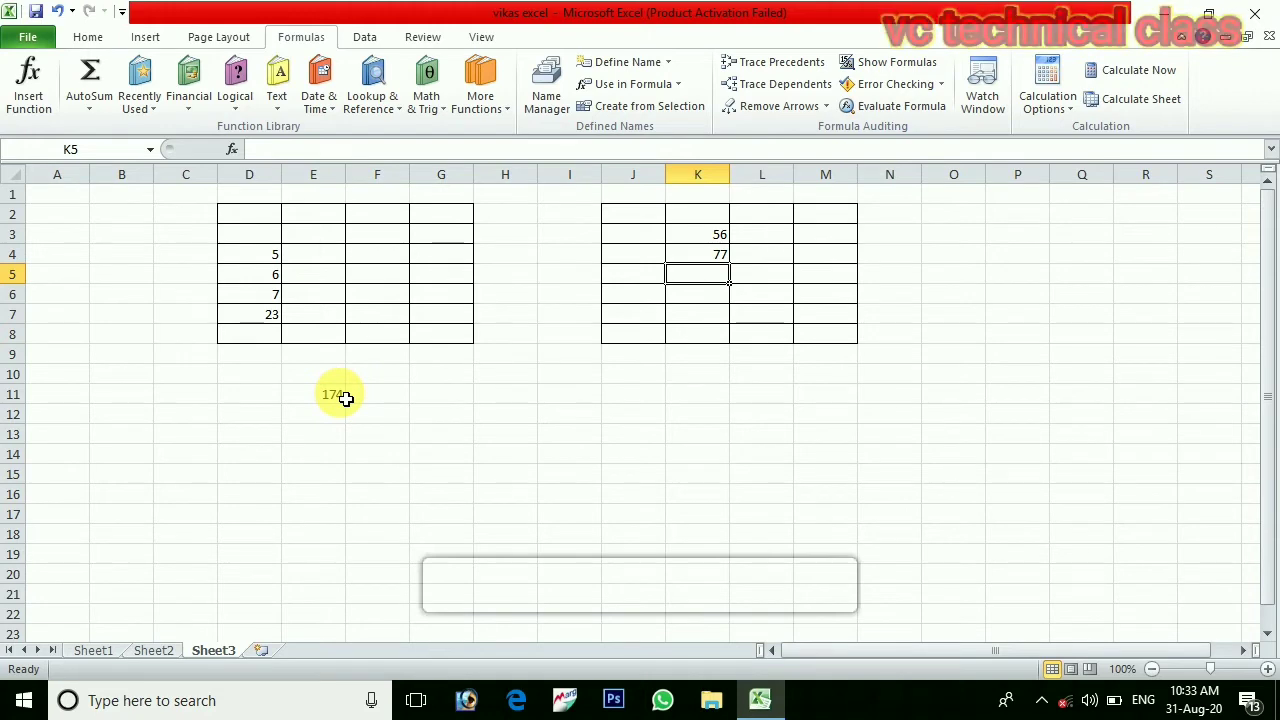
pyautogui.write('98')
pyautogui.press('Return')
pyautogui.write('899')
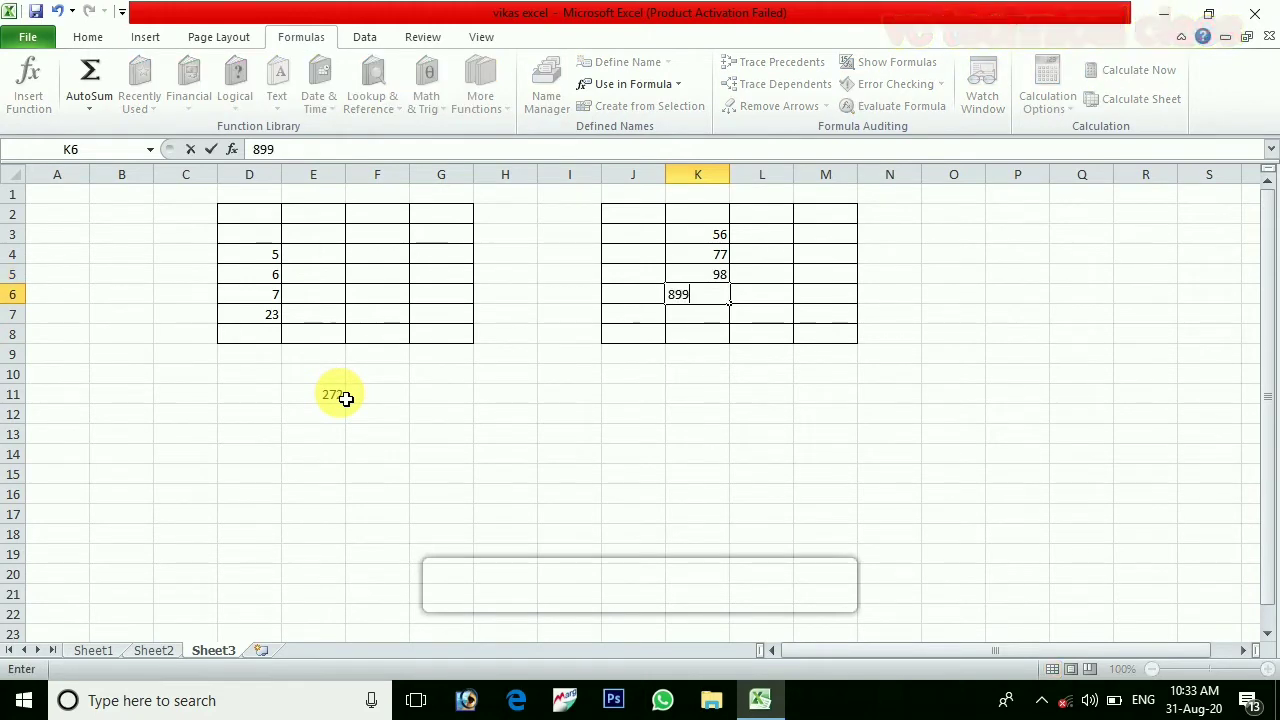
pyautogui.press('Return')
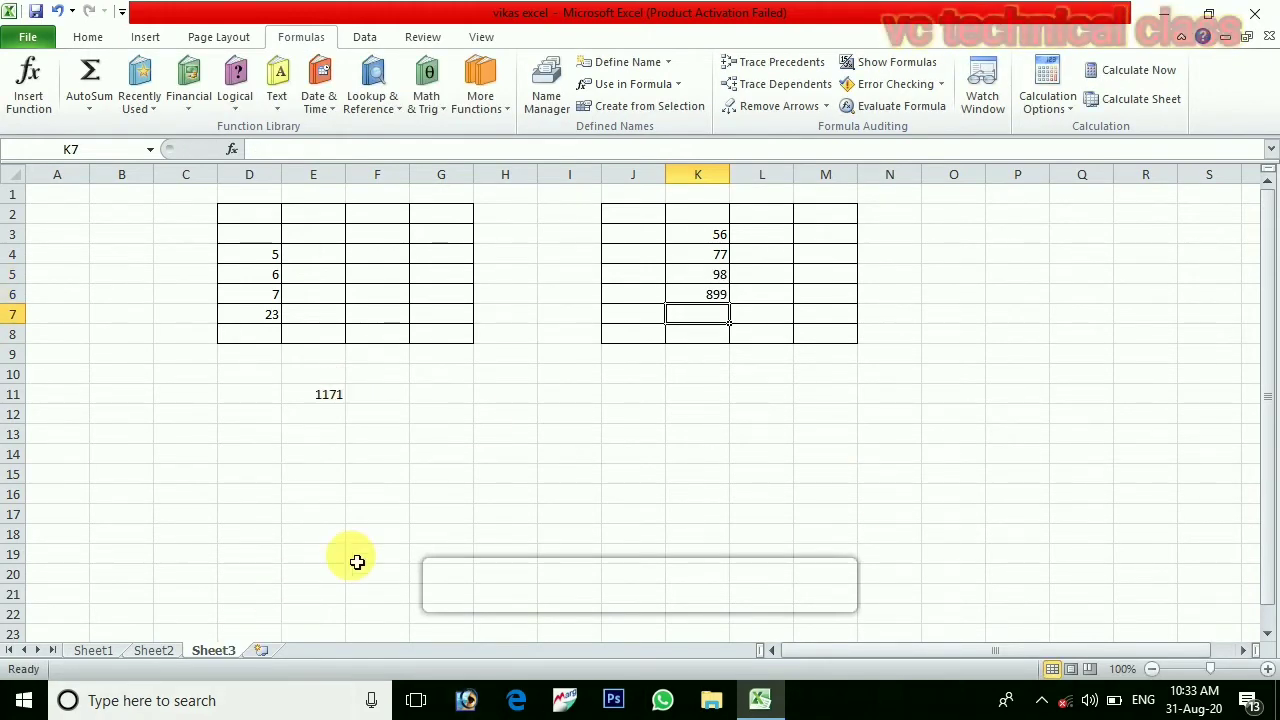
# Enter 866 in cell F4 of the first table and 778 in cell L6 of the second table.
pyautogui.click(353, 258)
pyautogui.write('866')
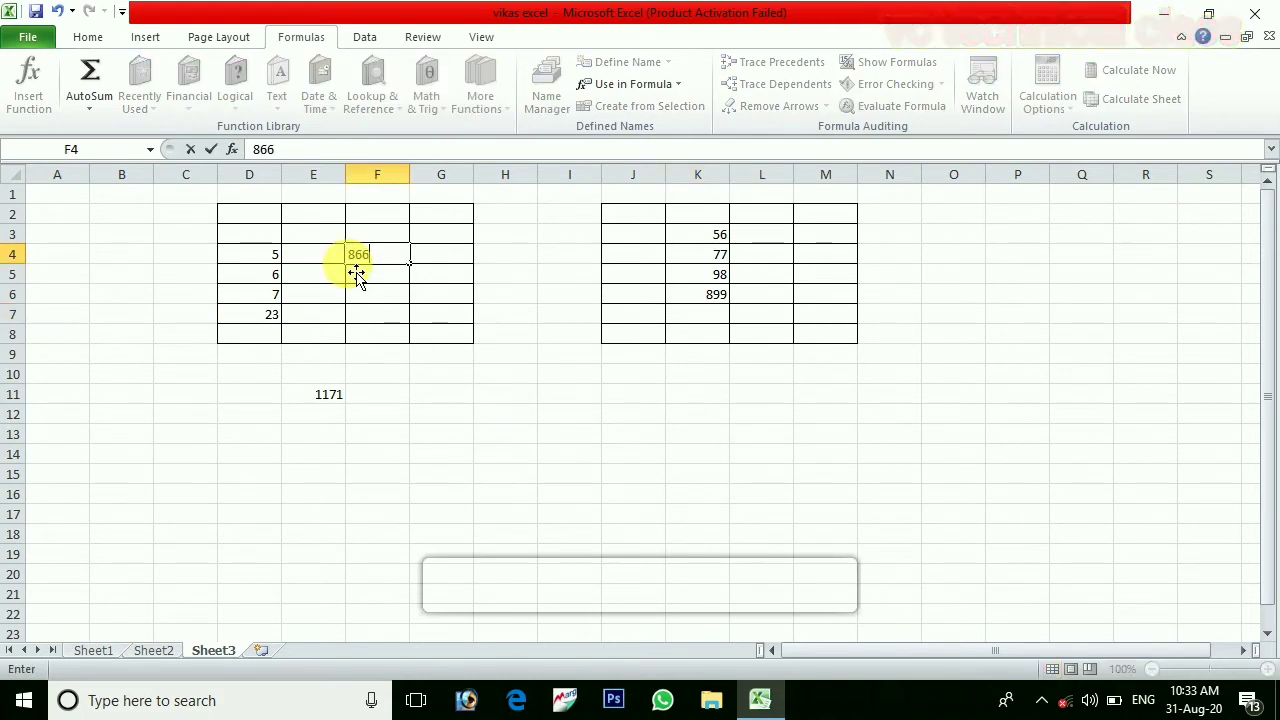
pyautogui.press('Return')
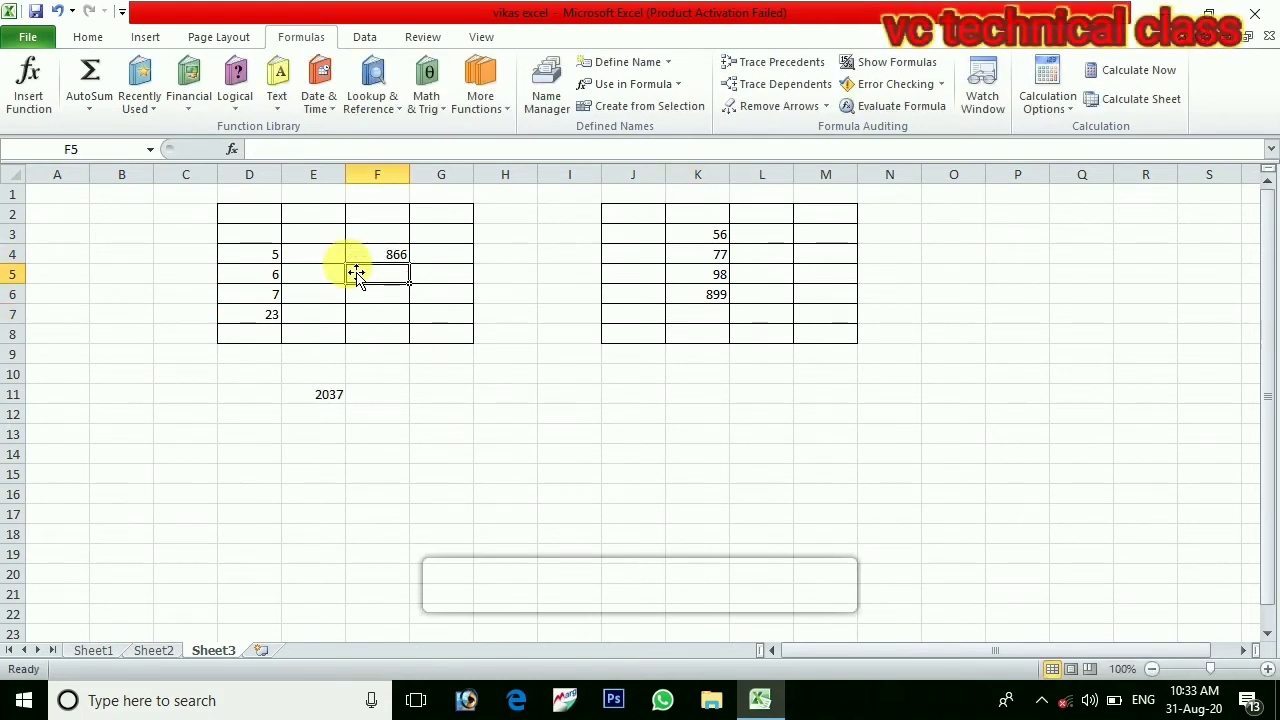
pyautogui.click(788, 299)
pyautogui.write('778')
pyautogui.press('Return')
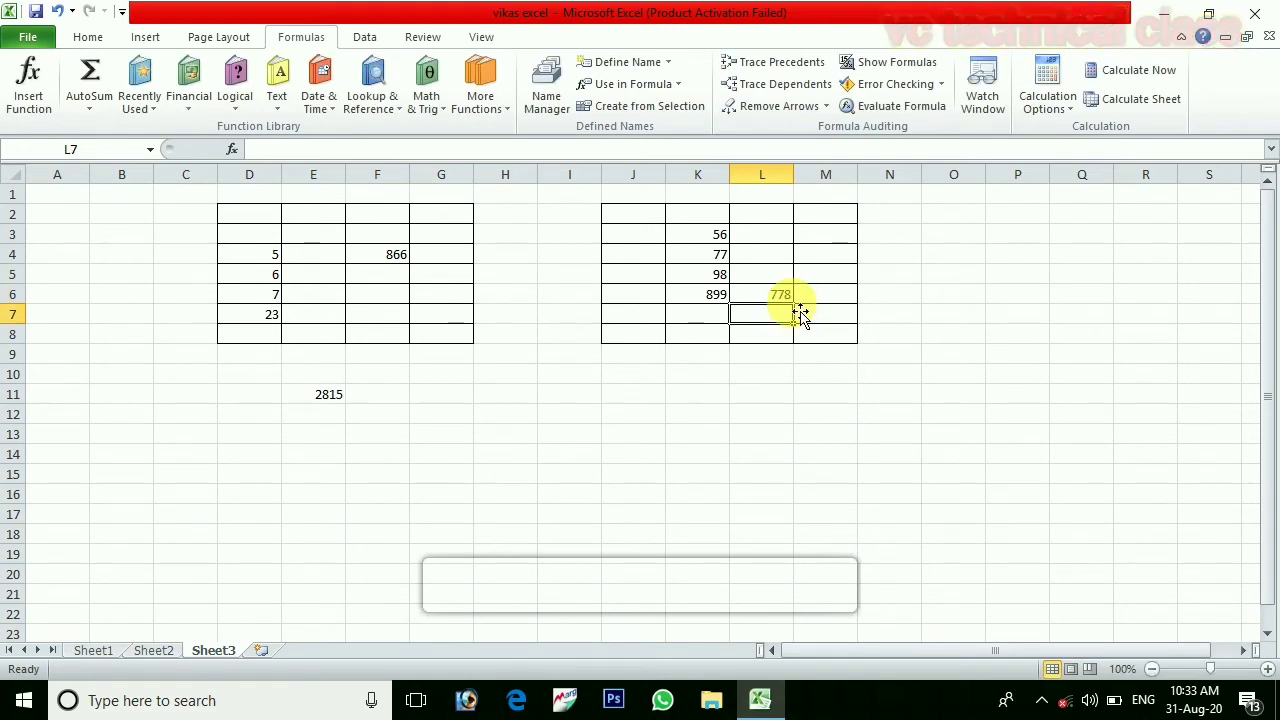
# Examine the options for creating names from the selection, then close them without creating any.
pyautogui.click(655, 108)
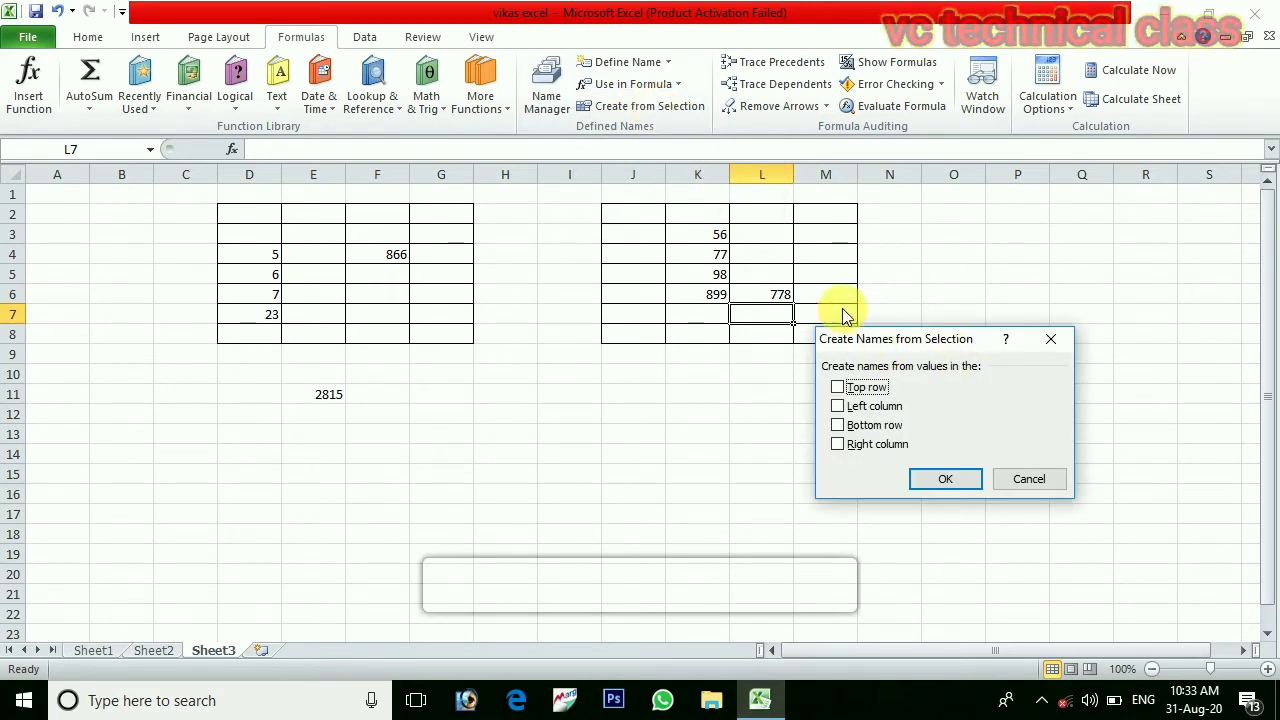
pyautogui.click(1049, 343)
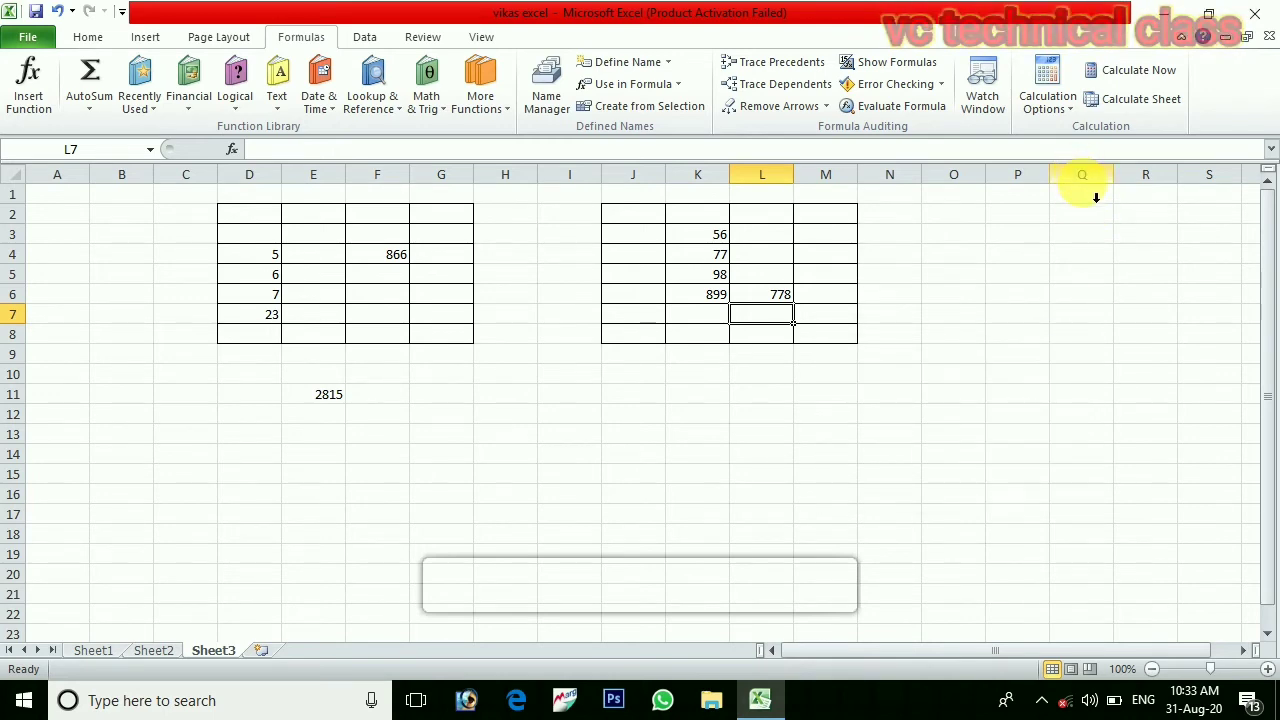
# Try to create names from the top row for column O.
pyautogui.click(965, 178)
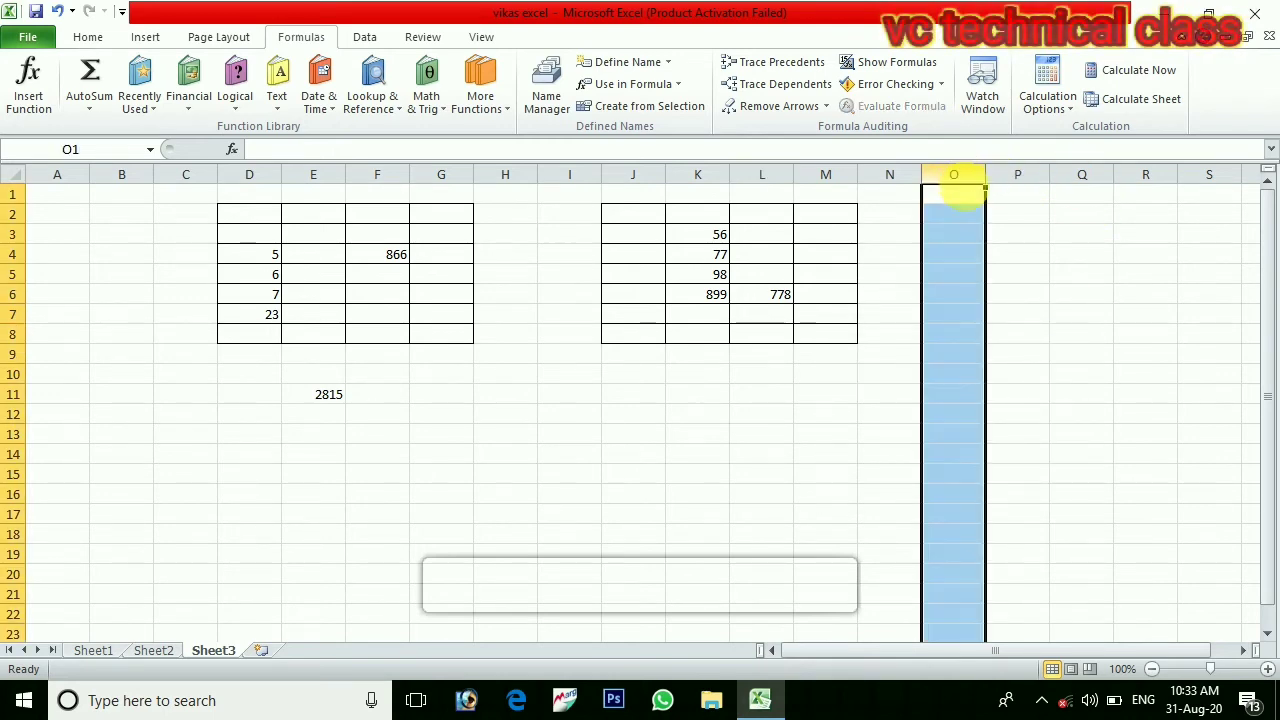
pyautogui.click(675, 107)
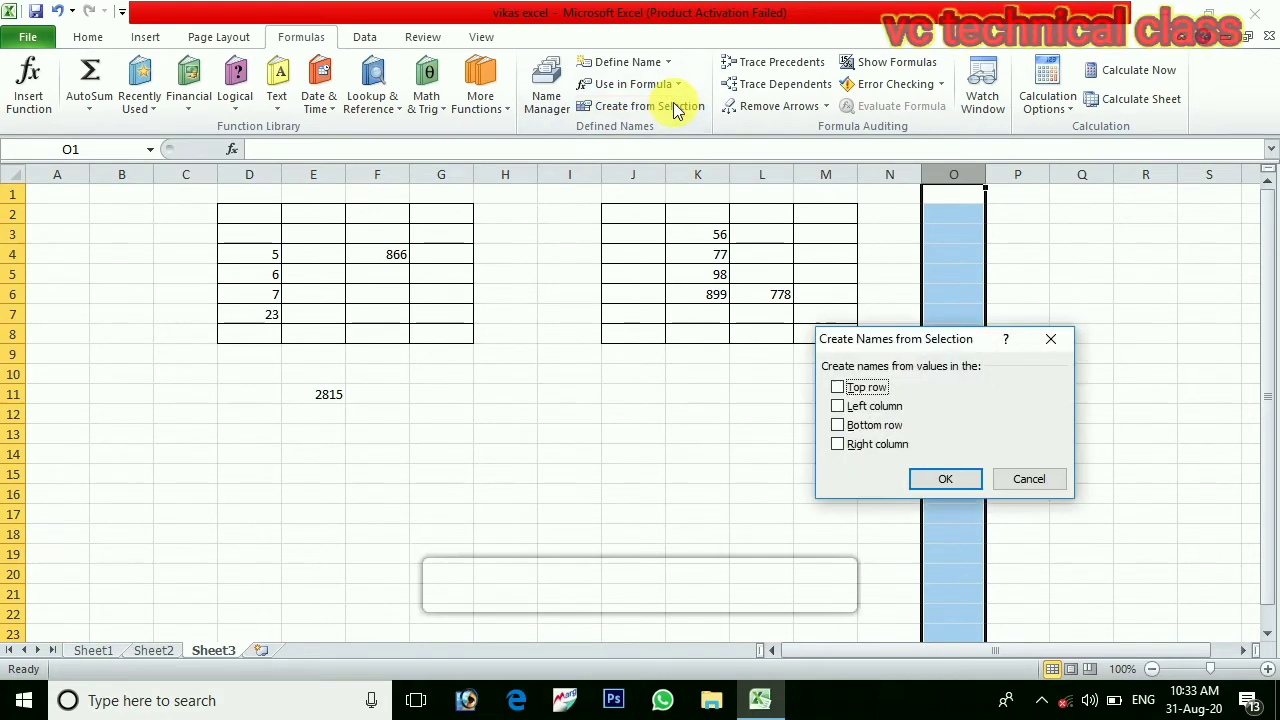
pyautogui.click(837, 388)
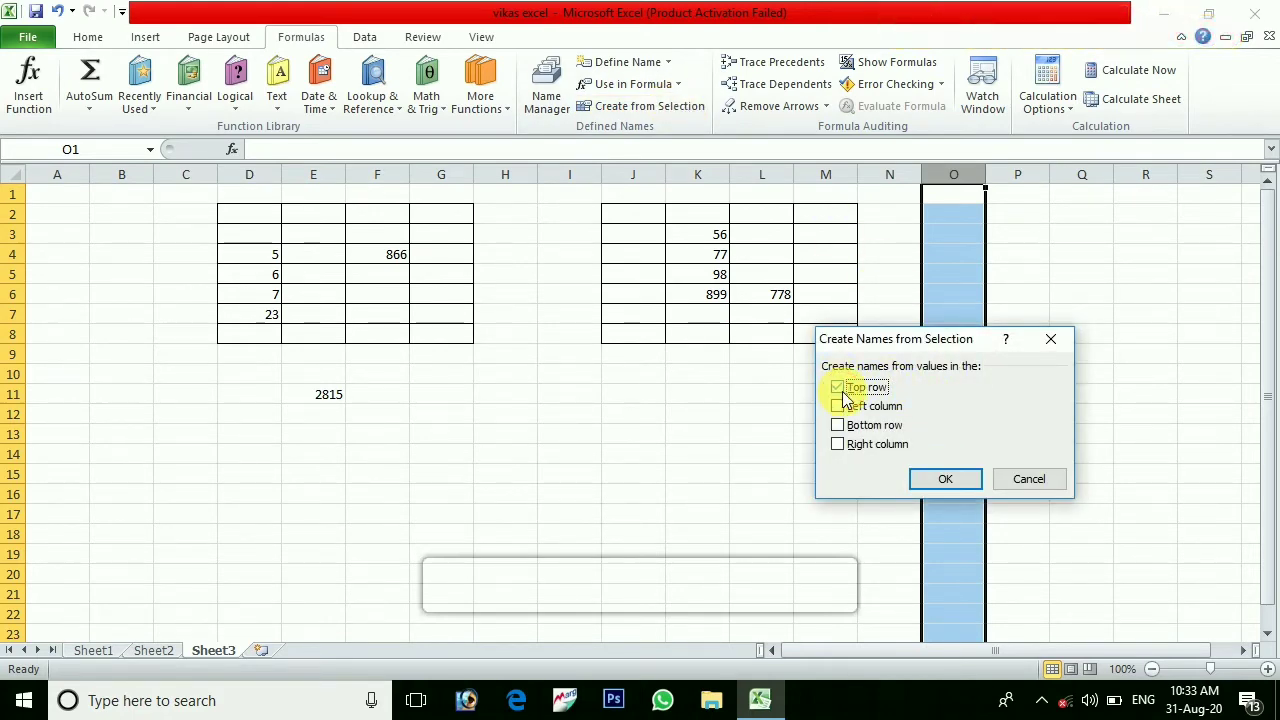
pyautogui.click(965, 480)
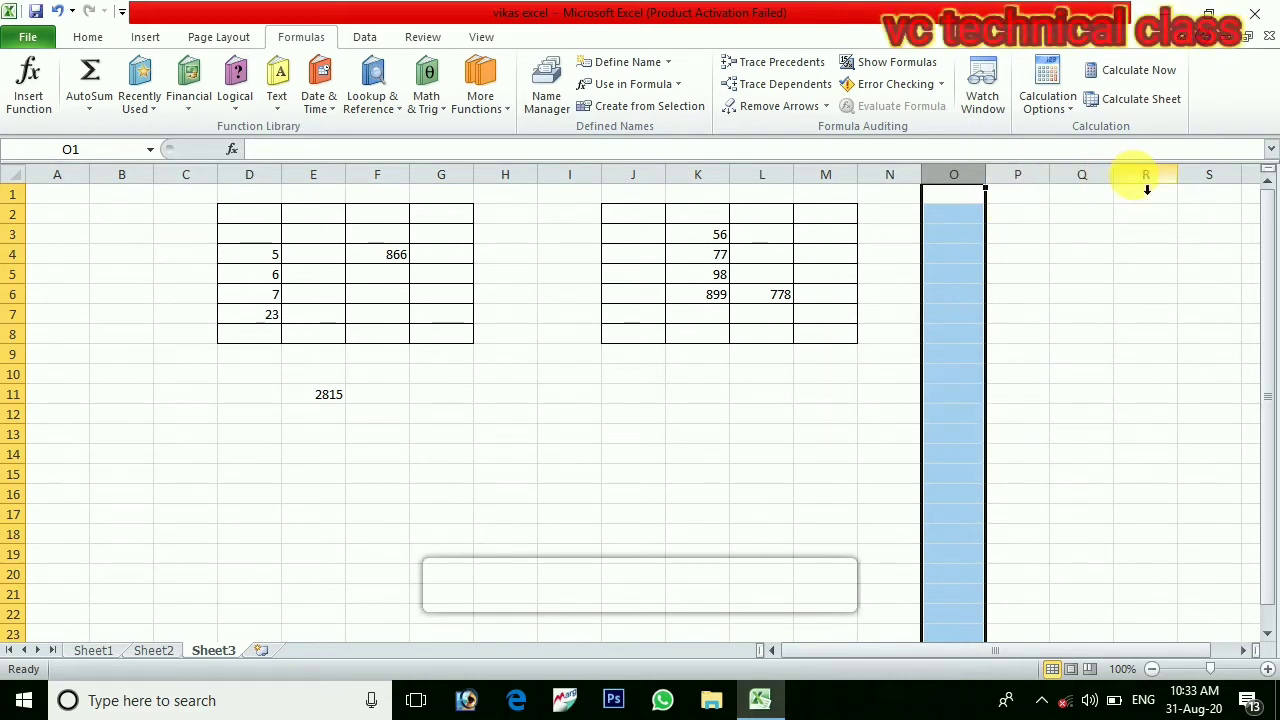
# Try to create names from the top row for column Q.
pyautogui.click(1084, 178)
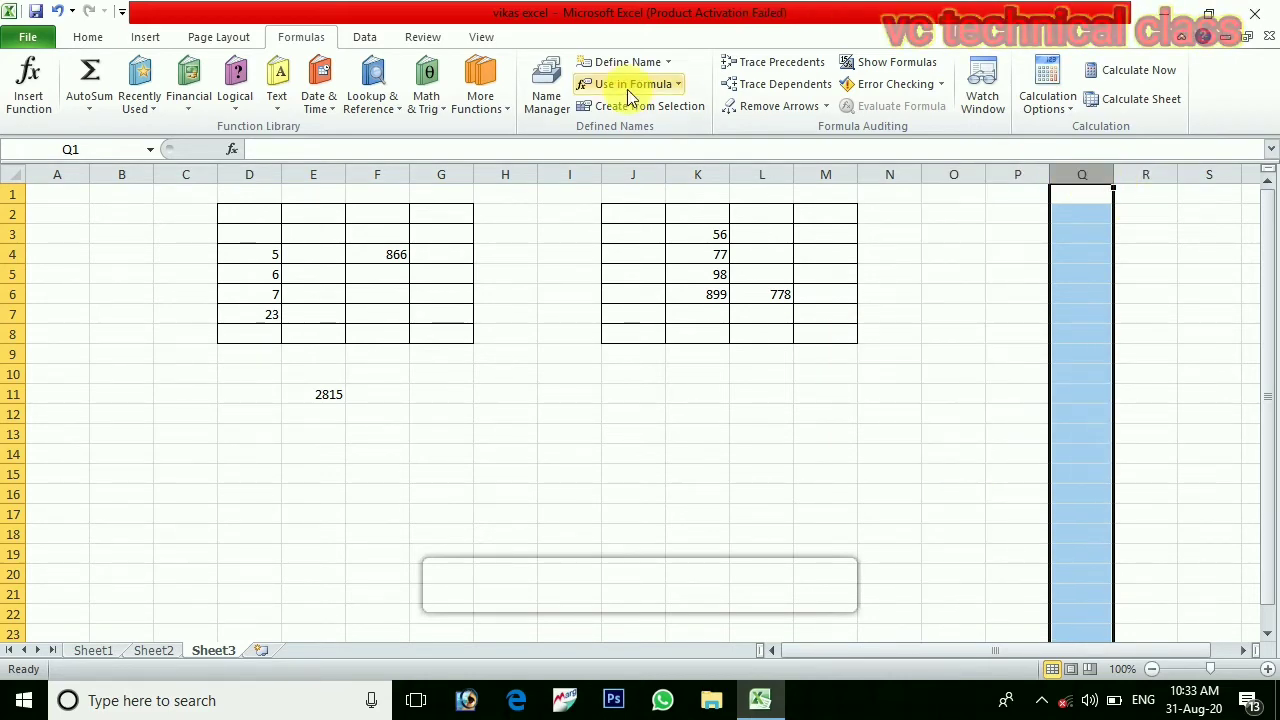
pyautogui.click(667, 104)
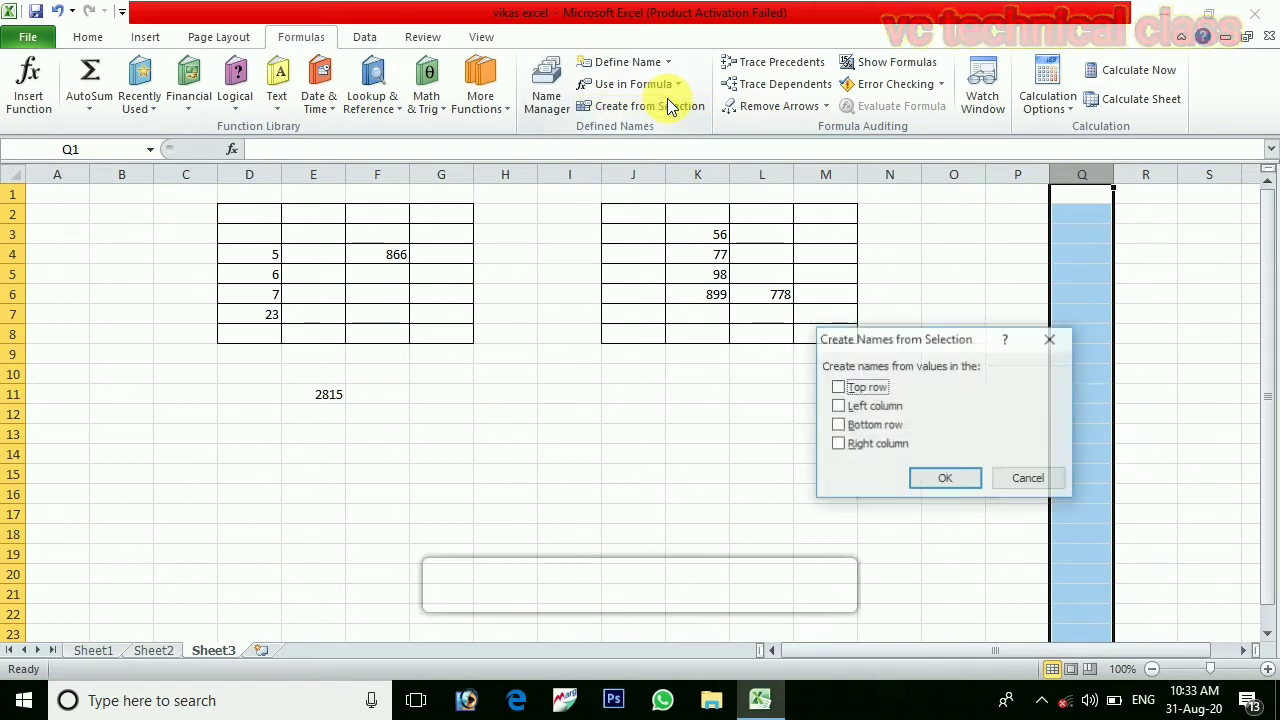
pyautogui.click(864, 386)
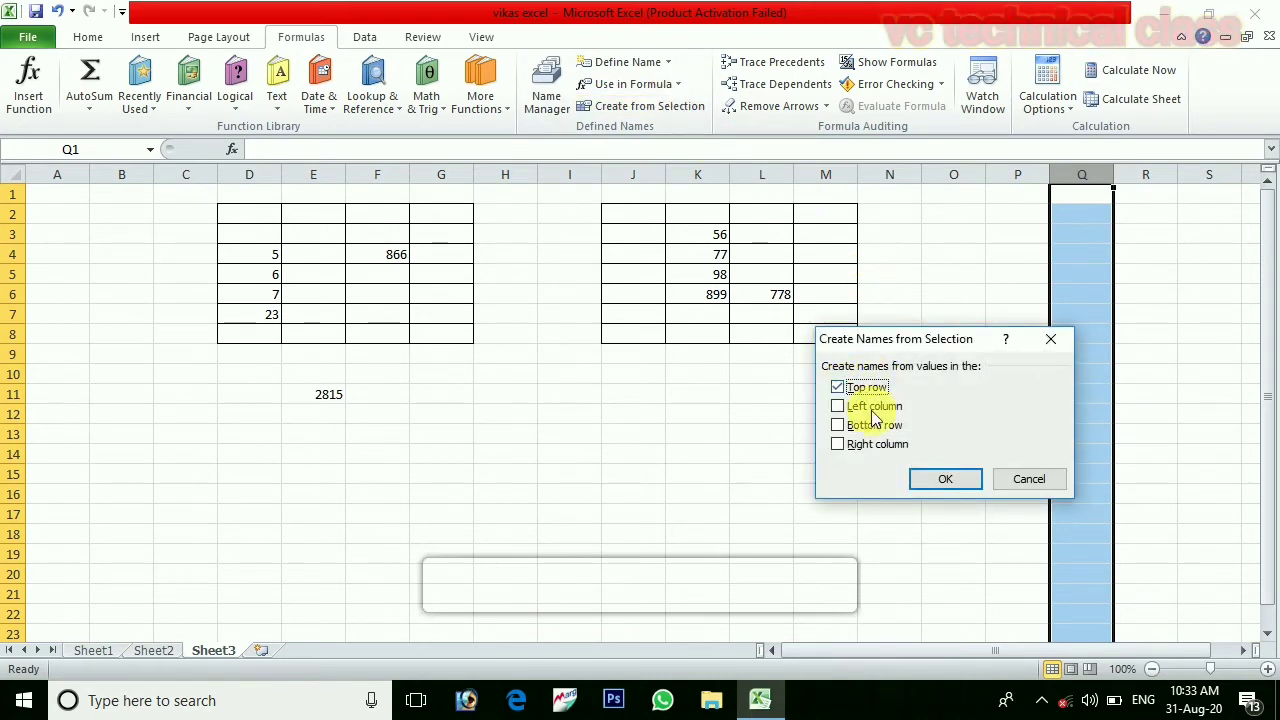
pyautogui.click(954, 478)
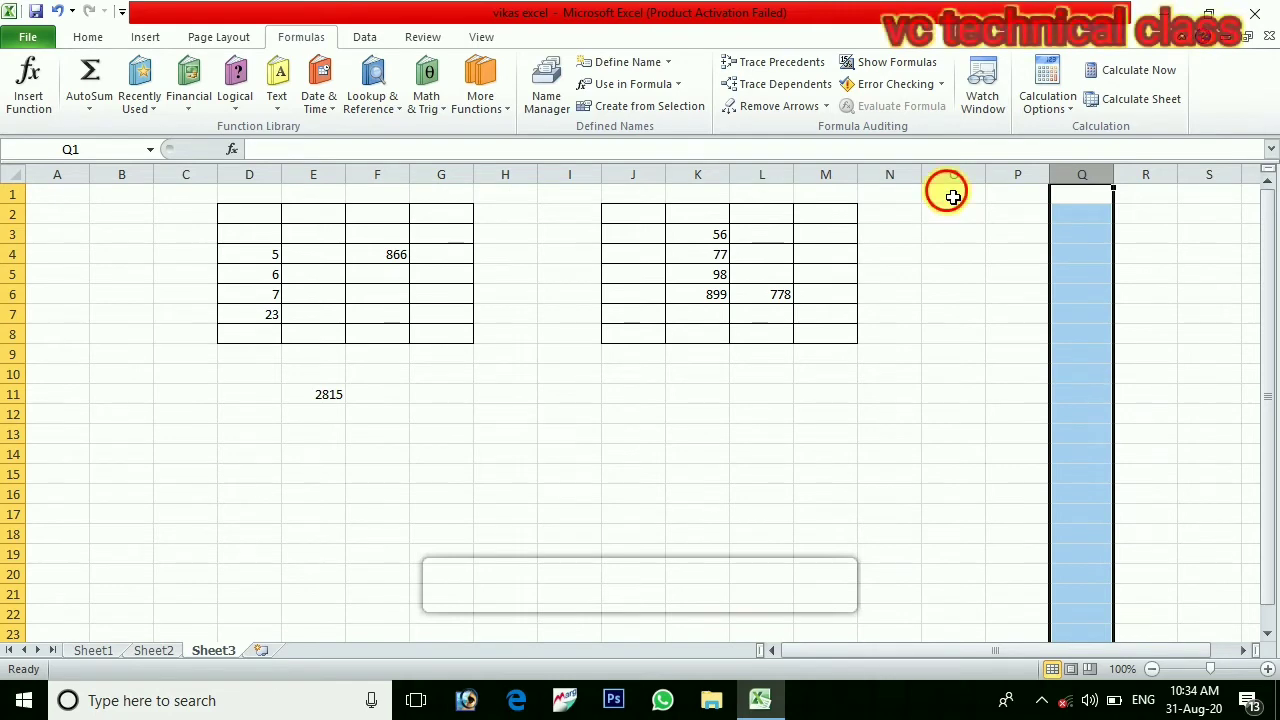
# Enter 56 in cell O3 and 667 in cell Q3.
pyautogui.moveTo(953, 197); pyautogui.dragTo(951, 254)
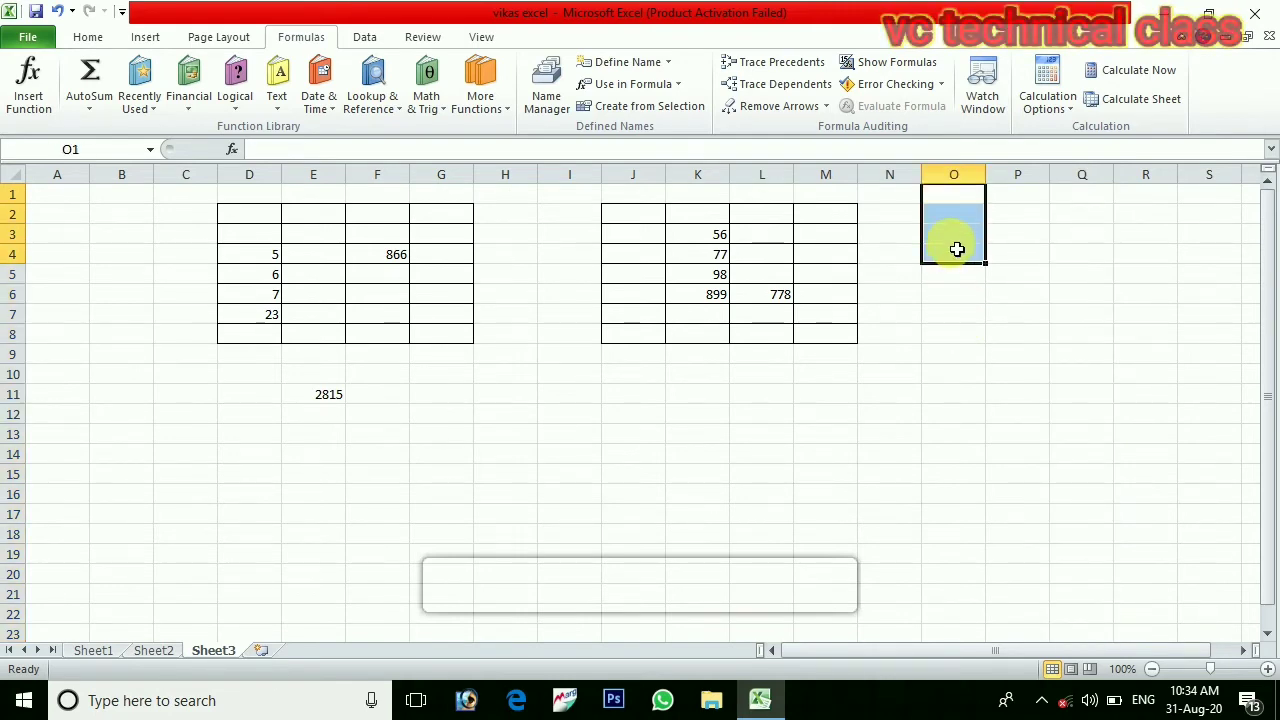
pyautogui.click(950, 234)
pyautogui.write('56')
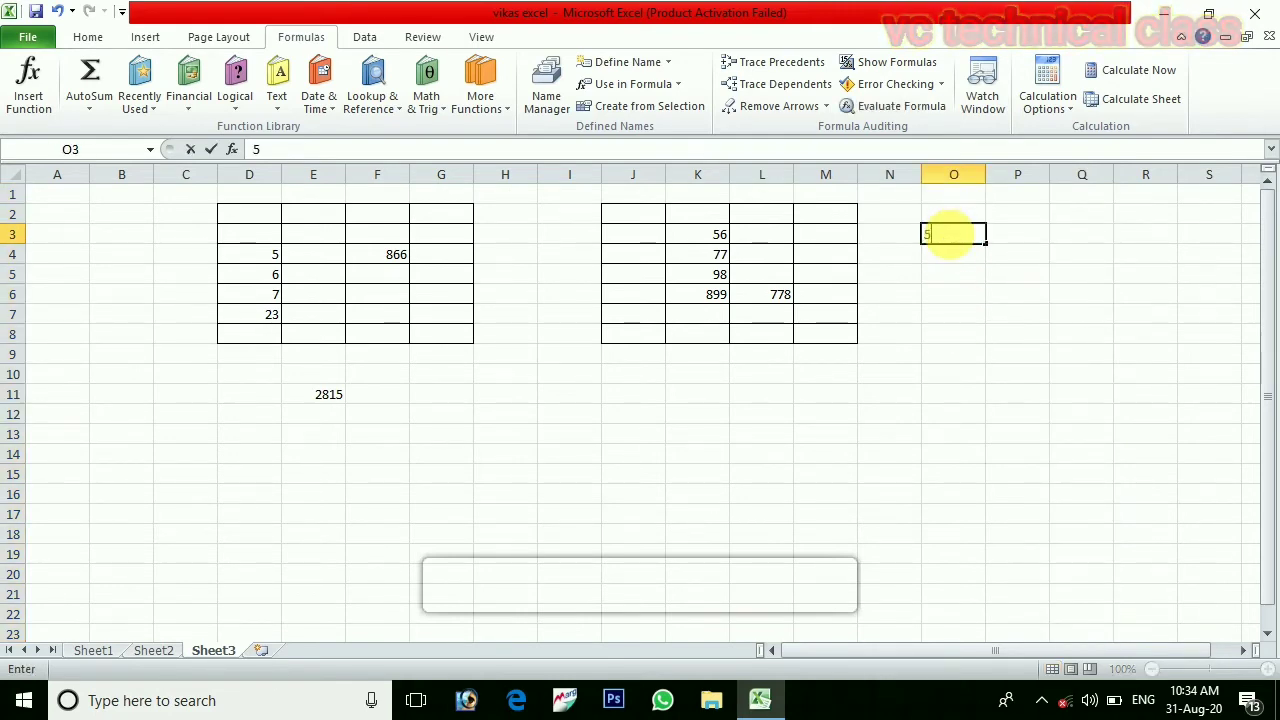
pyautogui.click(1104, 240)
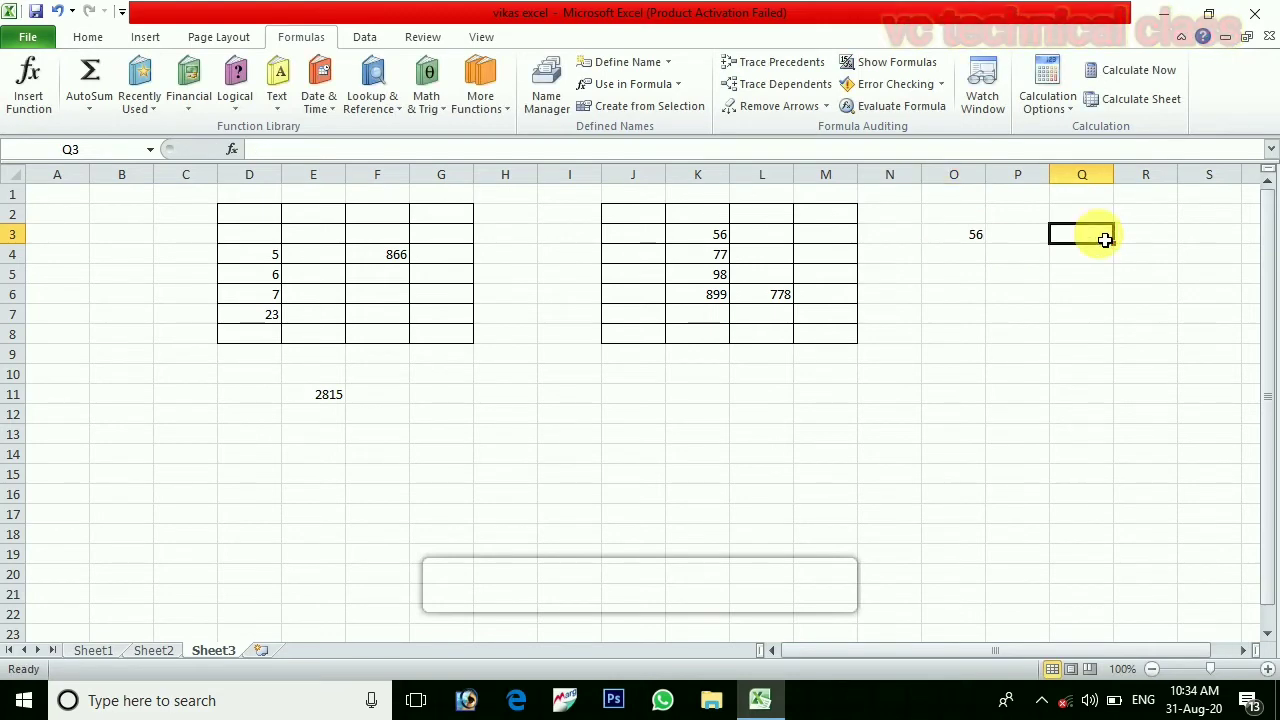
pyautogui.write('667')
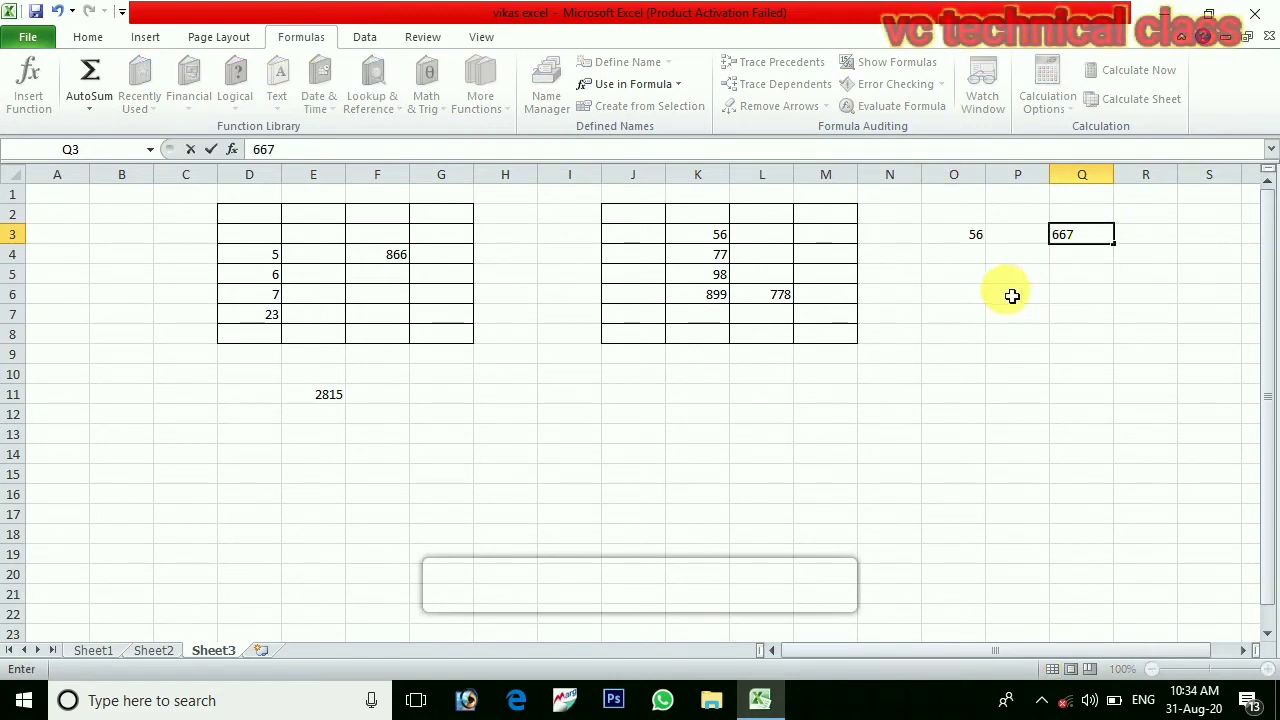
pyautogui.click(971, 256)
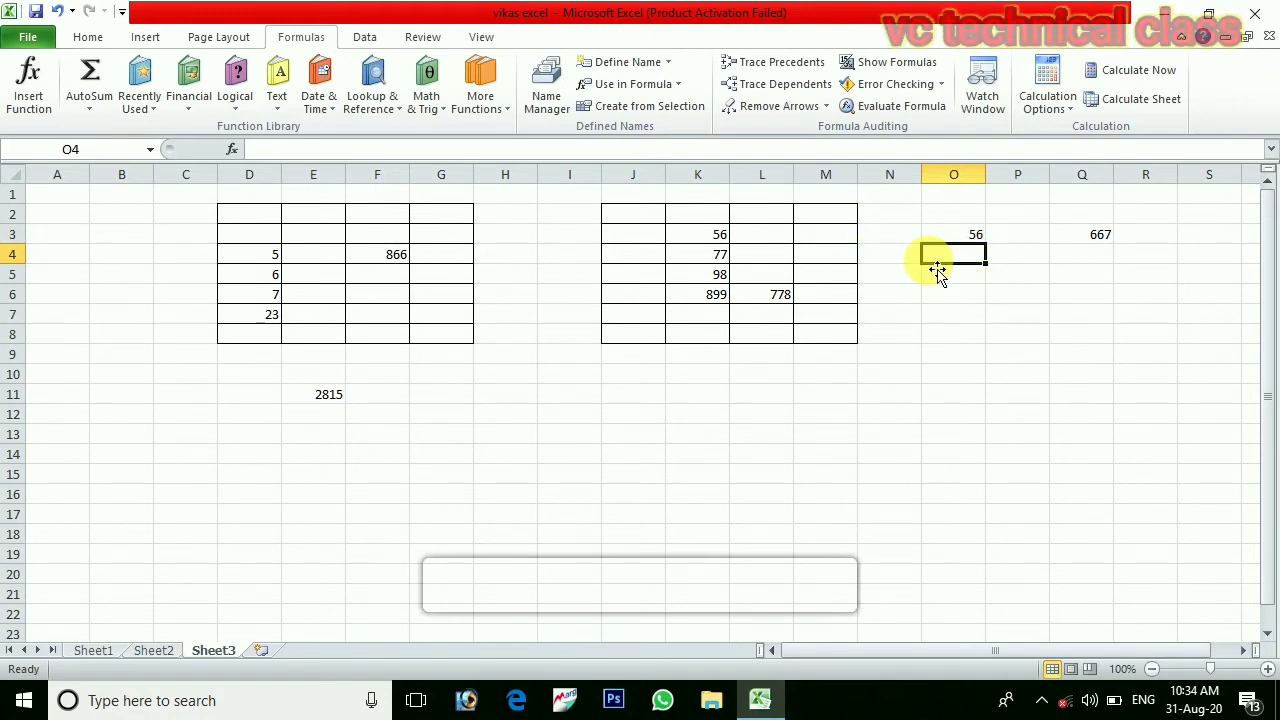
pyautogui.write('s')
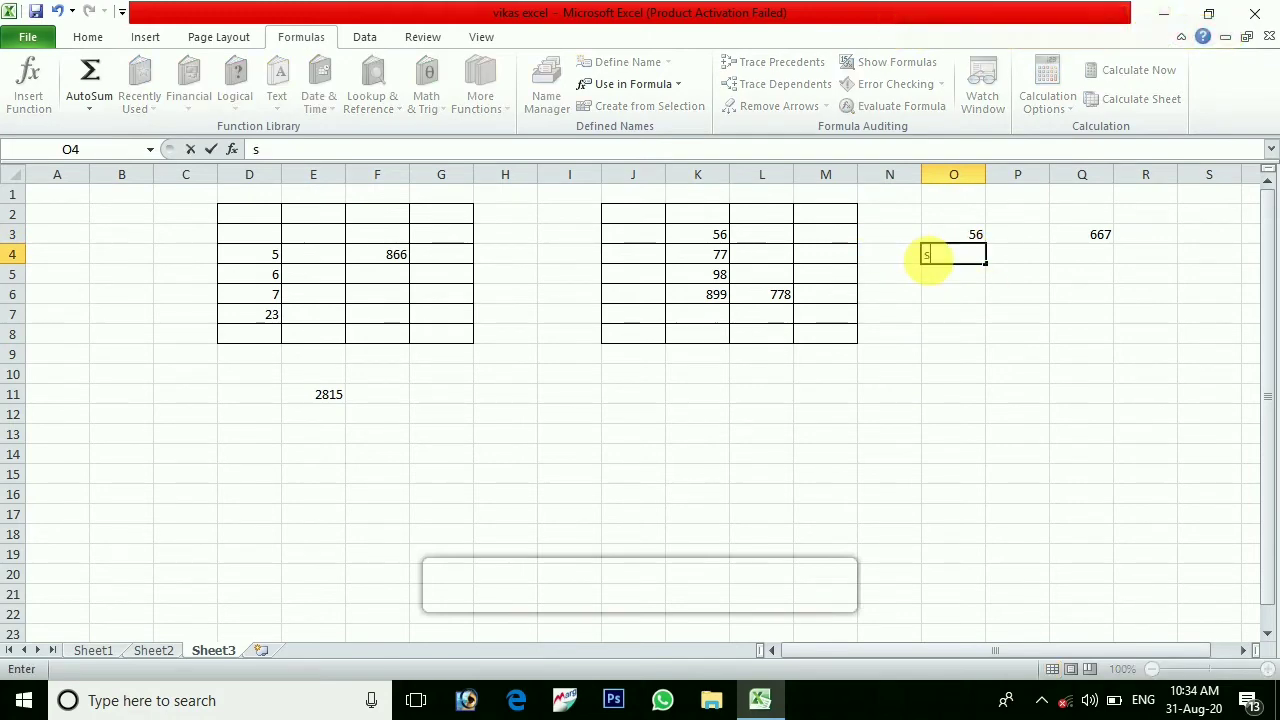
pyautogui.write('um')
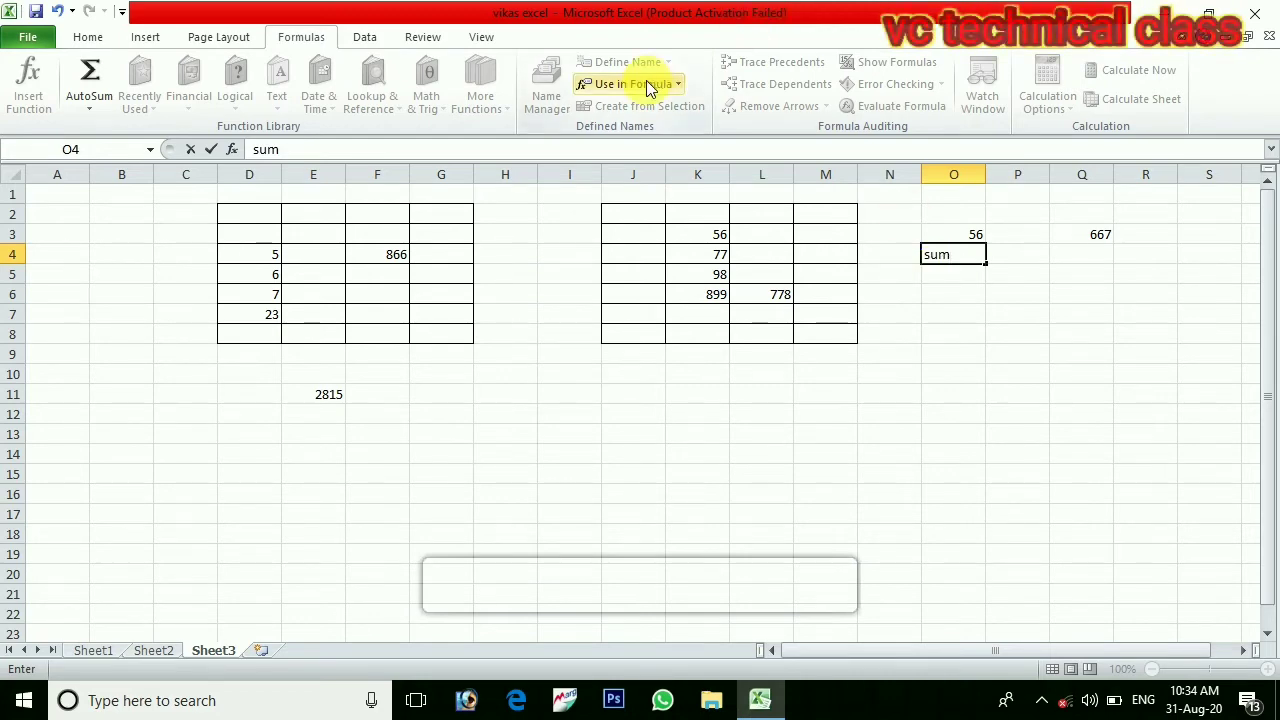
pyautogui.write('(')
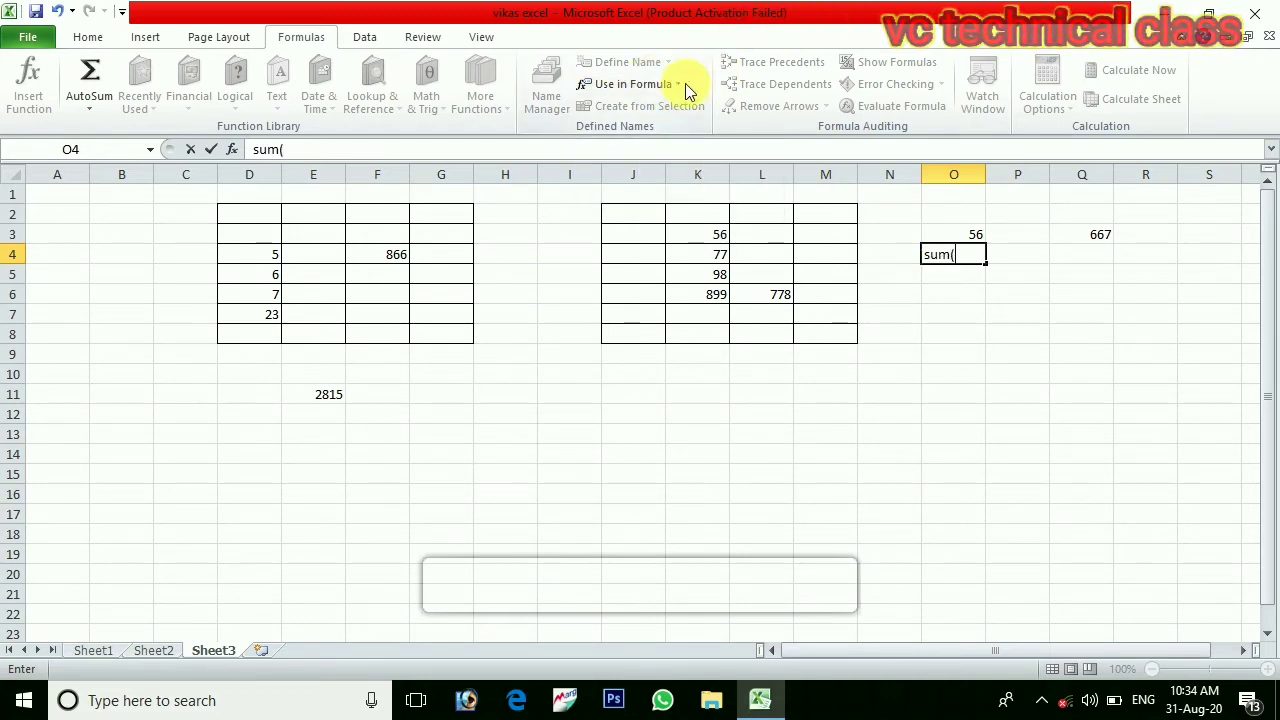
pyautogui.click(672, 84)
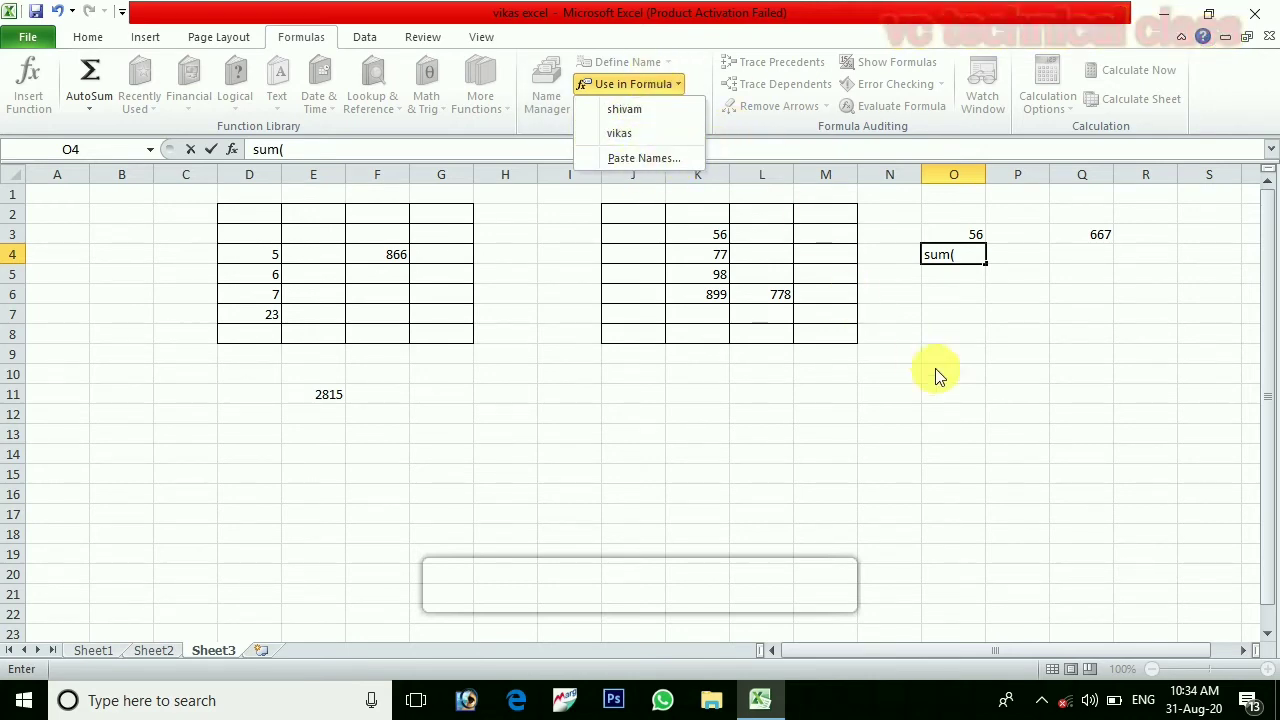
pyautogui.click(1048, 436)
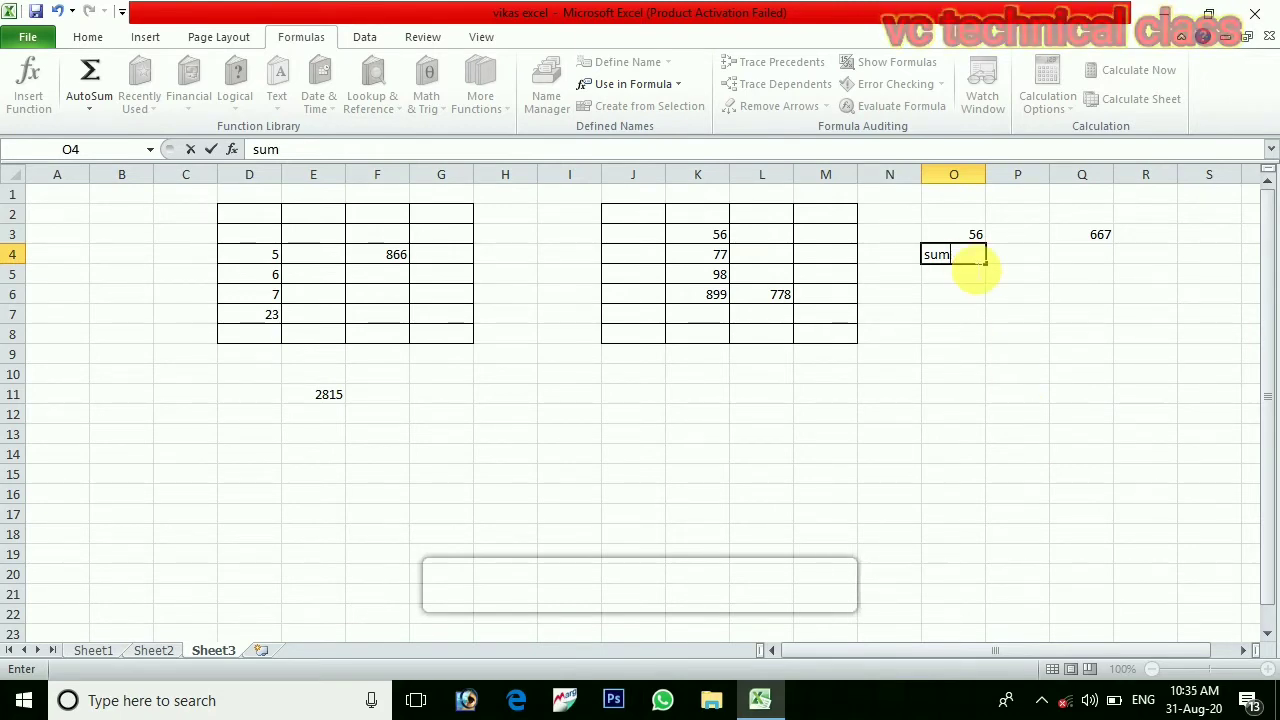
pyautogui.press('BackSpace')
pyautogui.press('BackSpace')
pyautogui.press('BackSpace')
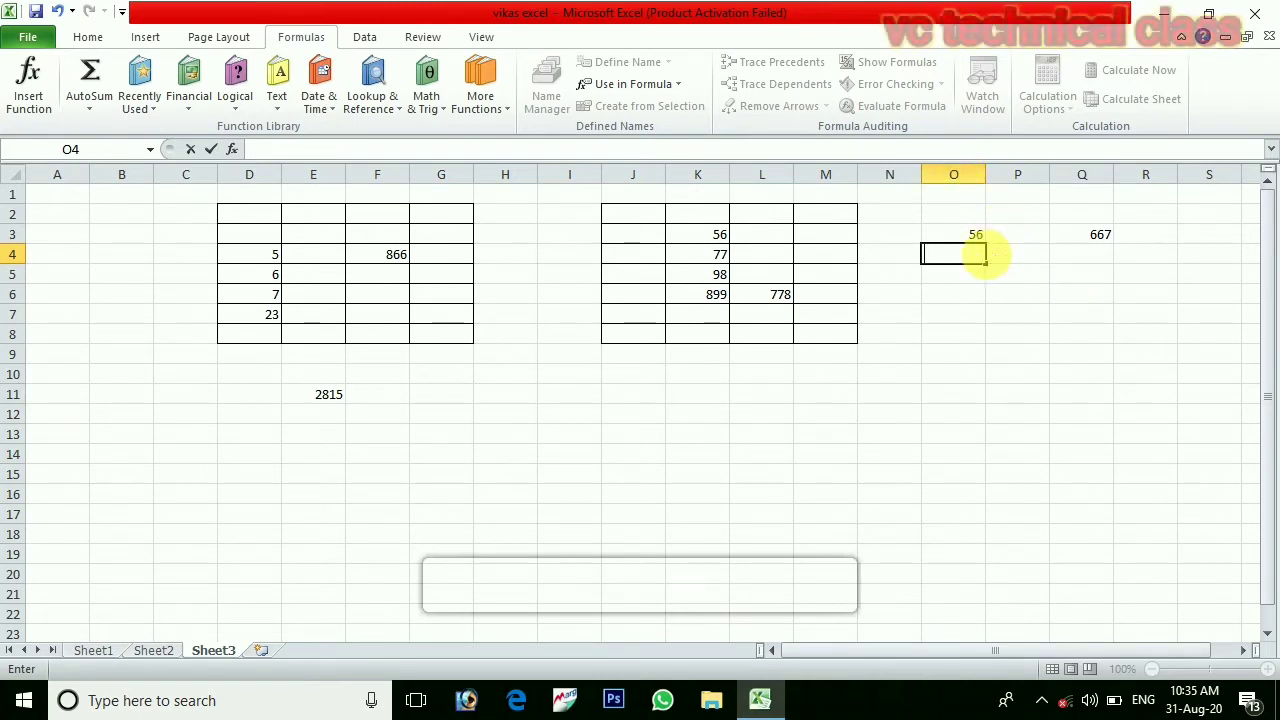
# Define the name "one" with Workbook scope for the whole of column O.
pyautogui.click(955, 196)
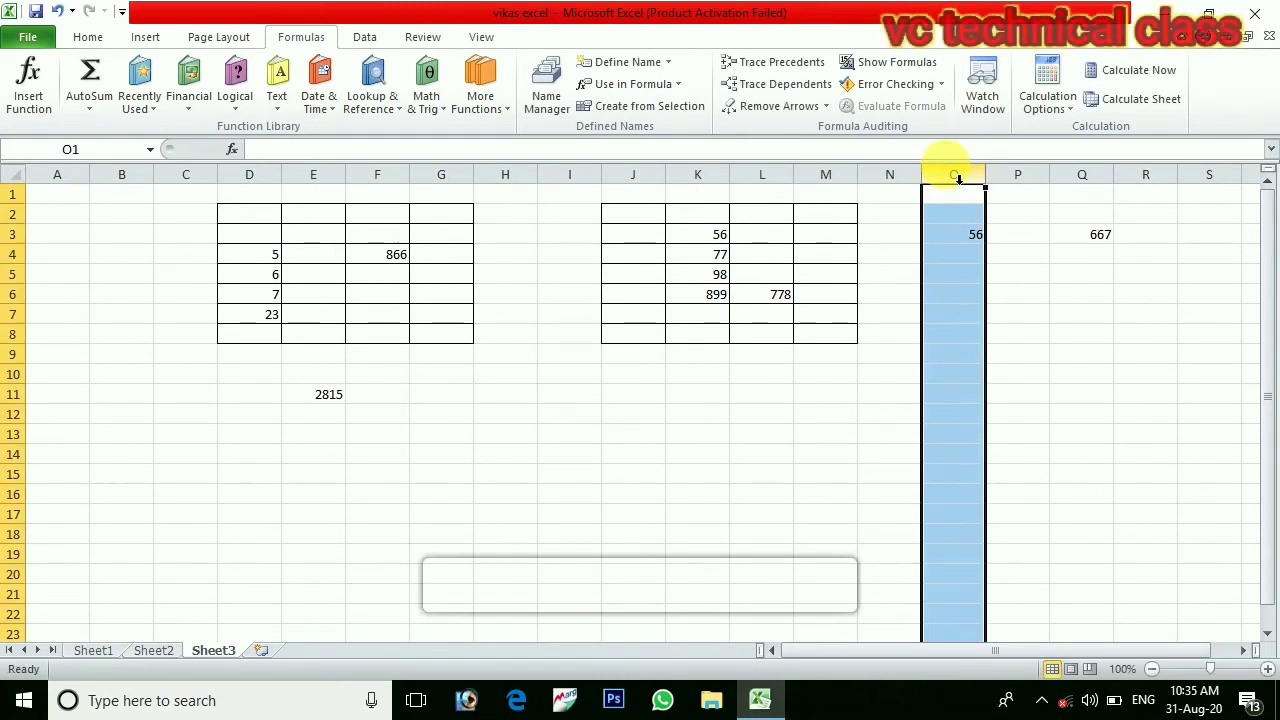
pyautogui.click(620, 63)
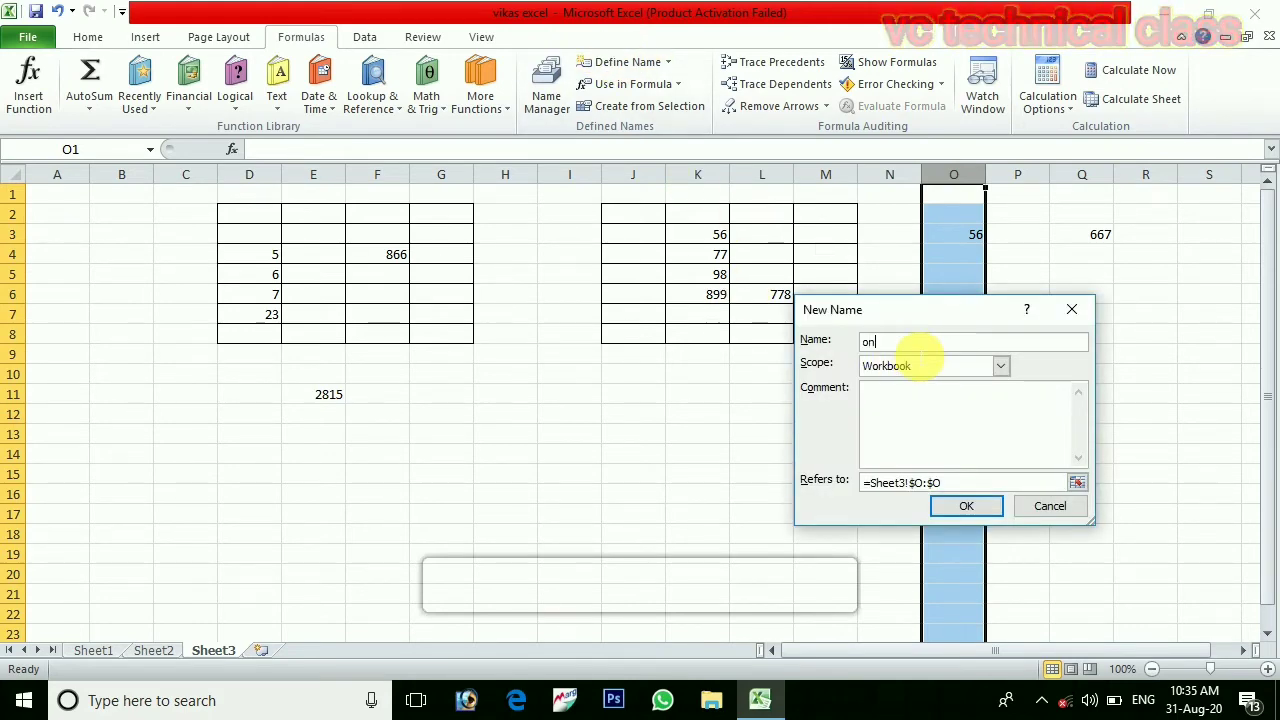
pyautogui.click(965, 519)
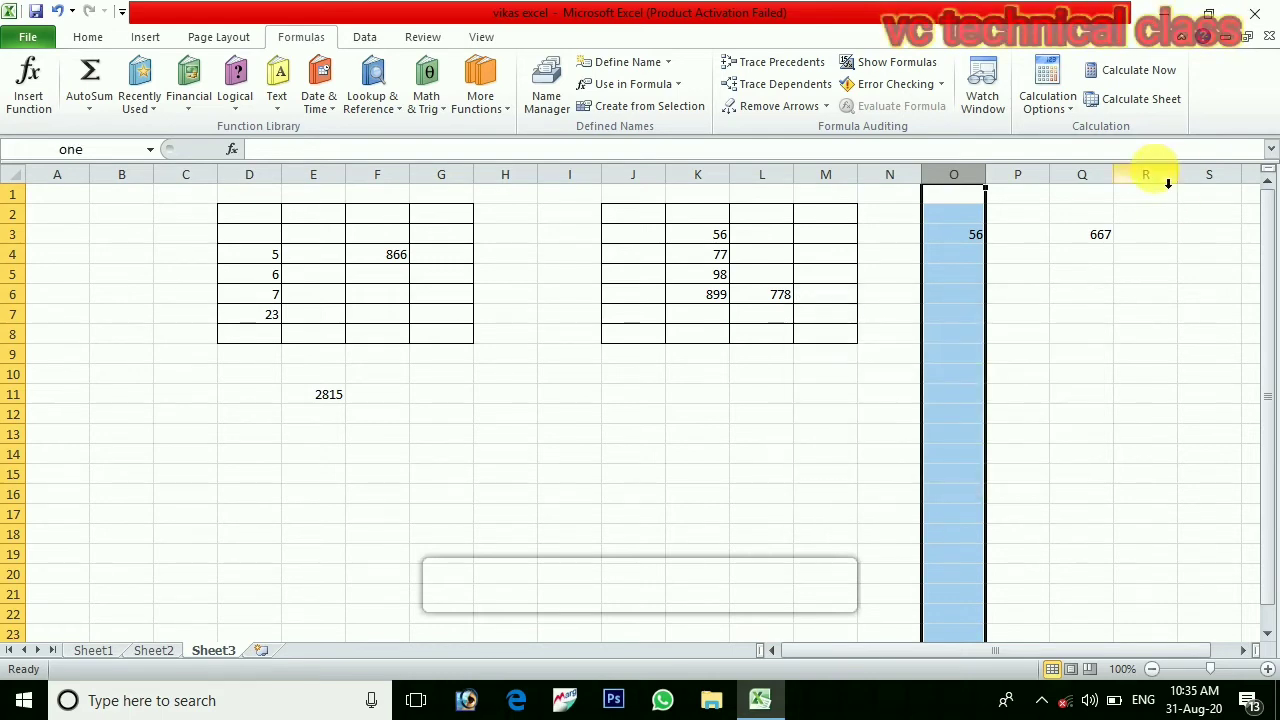
# Define the name "two" with Workbook scope for the whole of column Q.
pyautogui.click(1103, 191)
pyautogui.click(1104, 184)
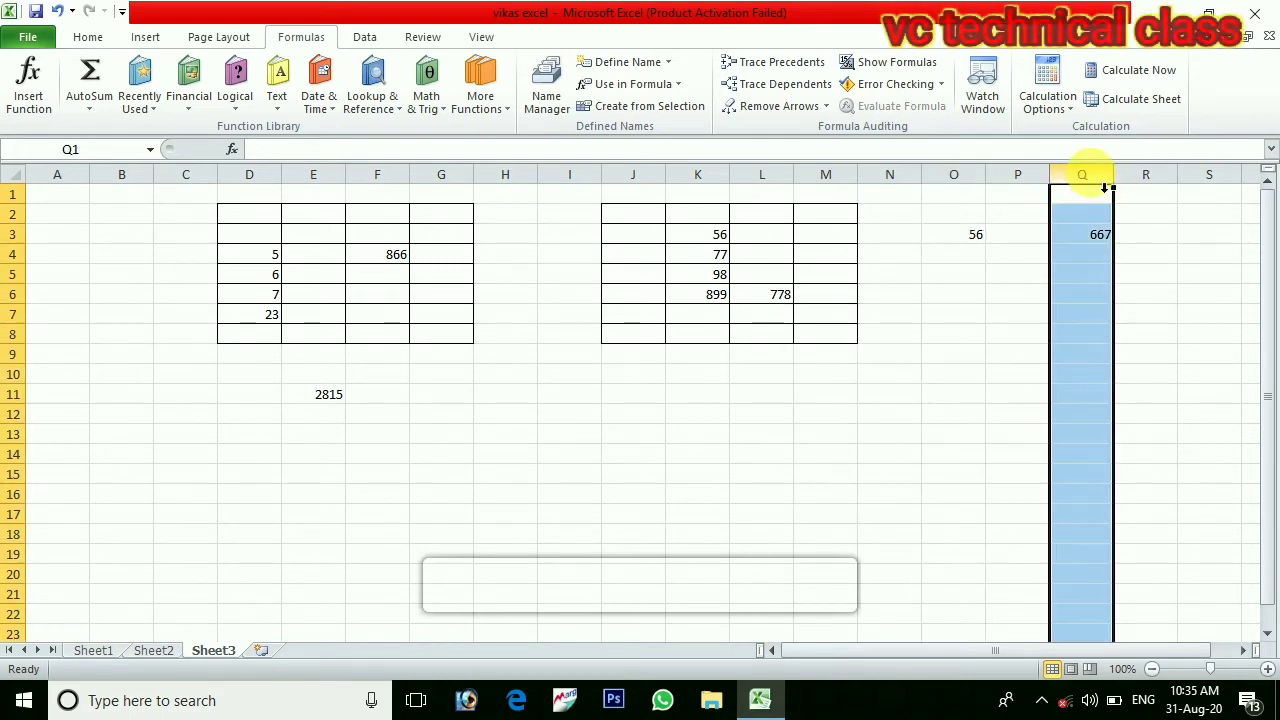
pyautogui.click(644, 68)
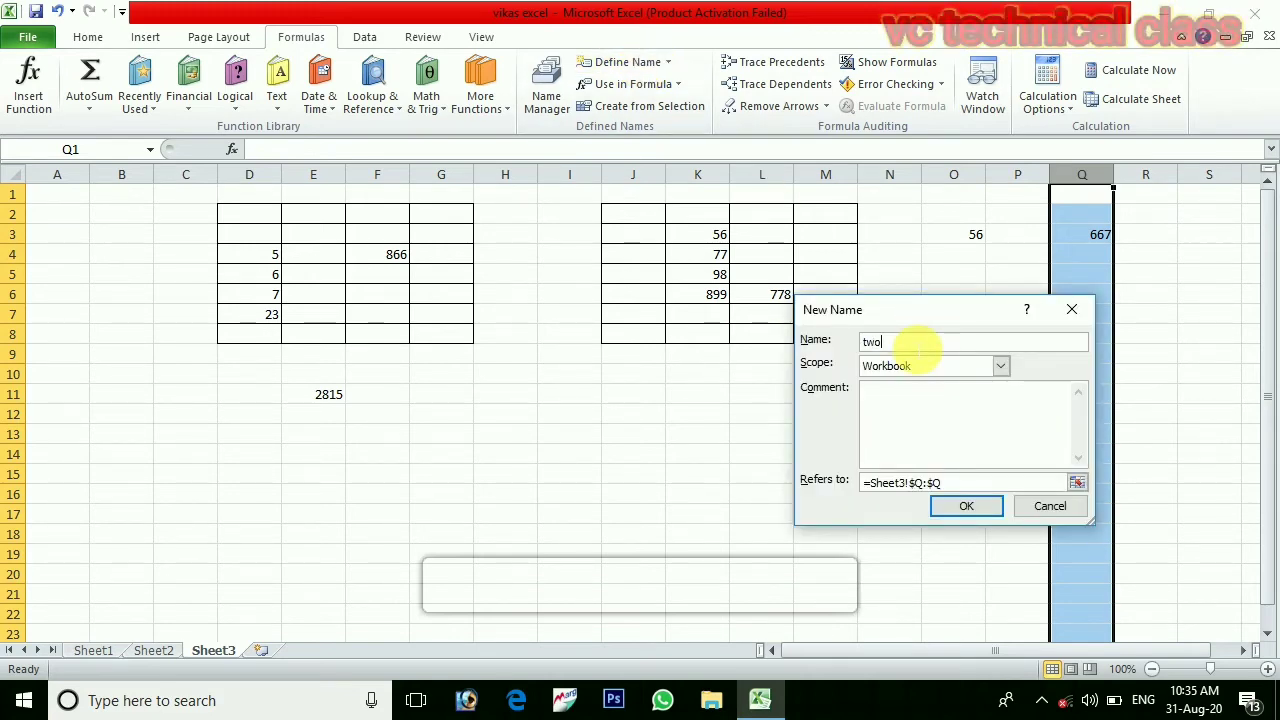
pyautogui.click(966, 505)
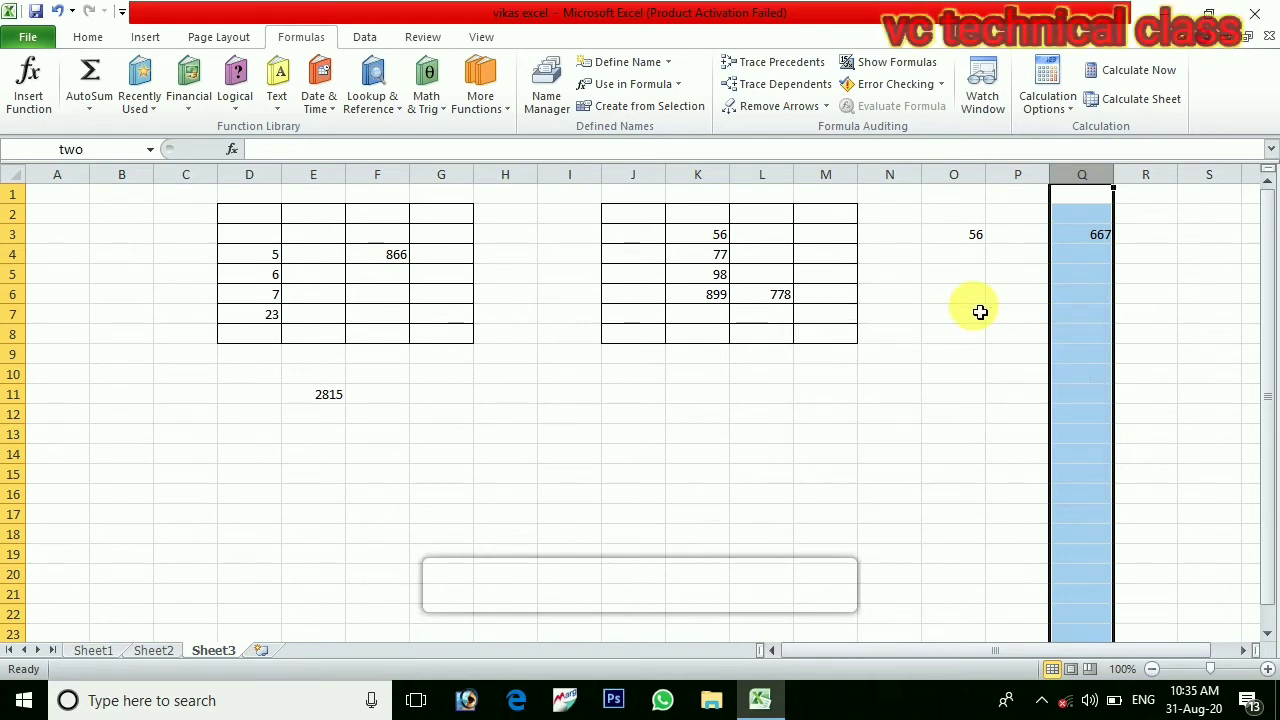
# Enter the value 56 in cell O4, below the first value of column O.
pyautogui.click(968, 258)
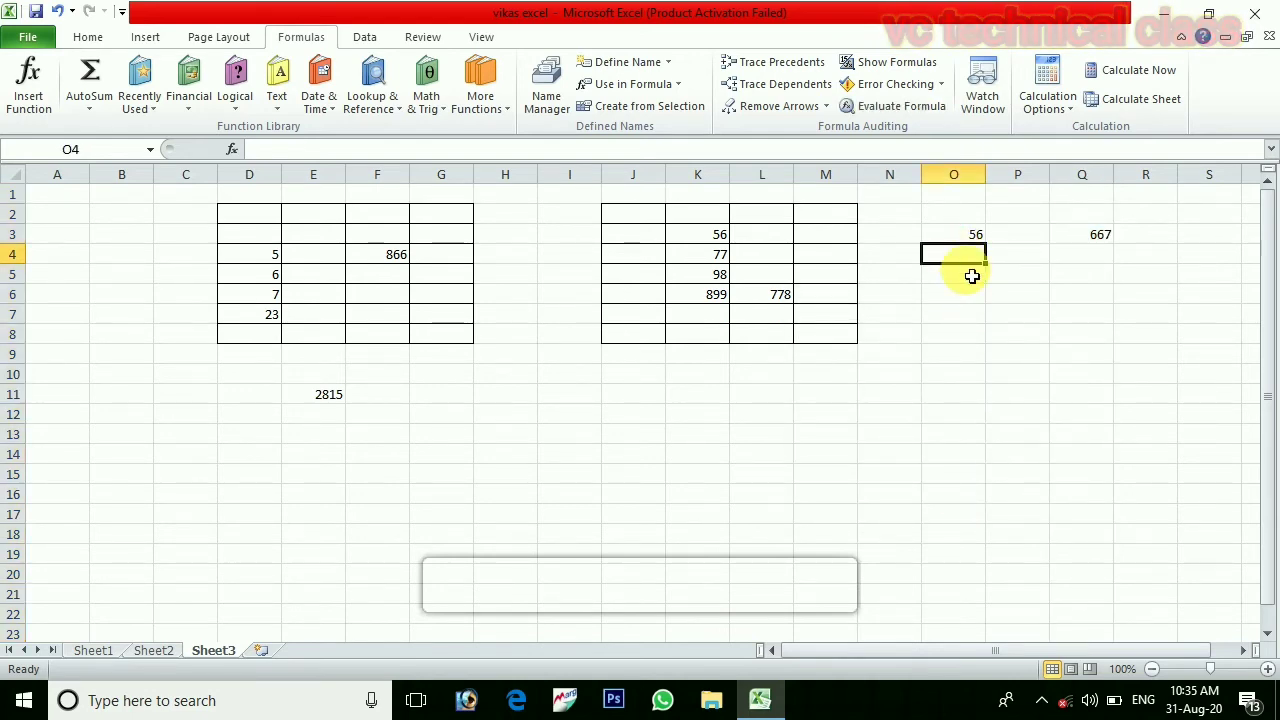
pyautogui.write('56')
pyautogui.hotkey('ctrl', 'Return')
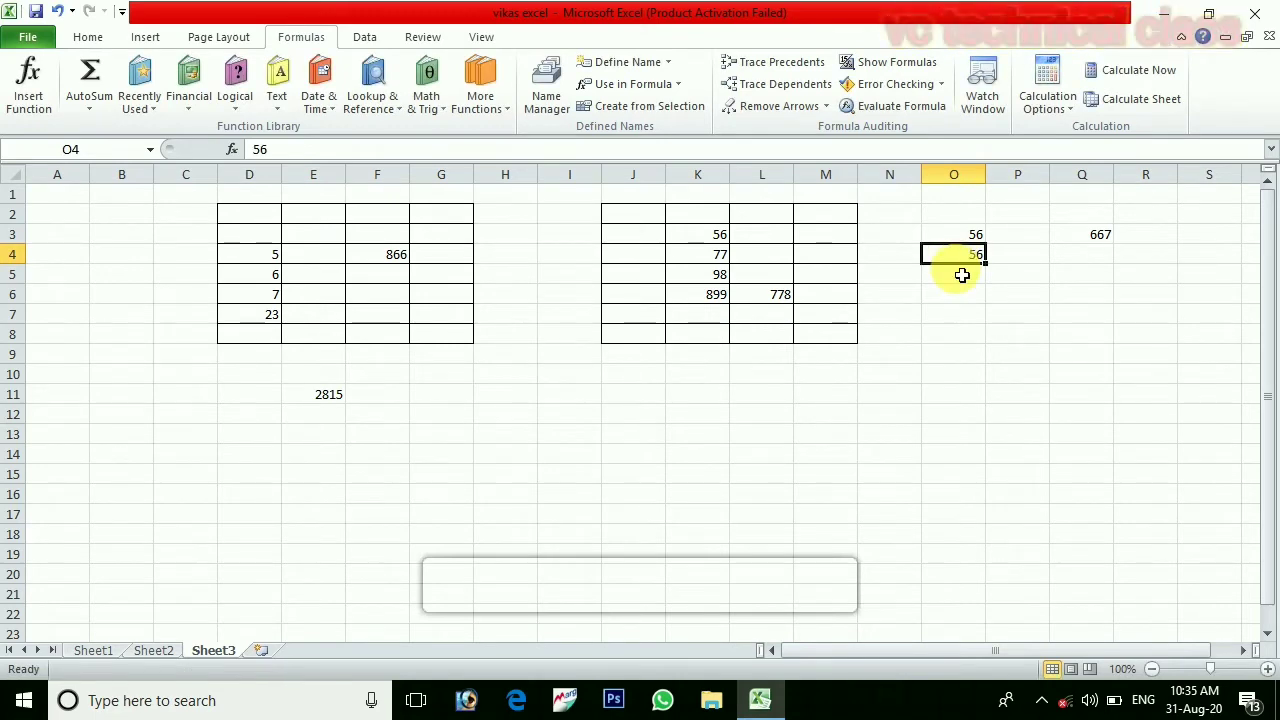
# Enter a SUM formula using the defined name "one" in cell O5, accepting the circular reference.
pyautogui.click(962, 276)
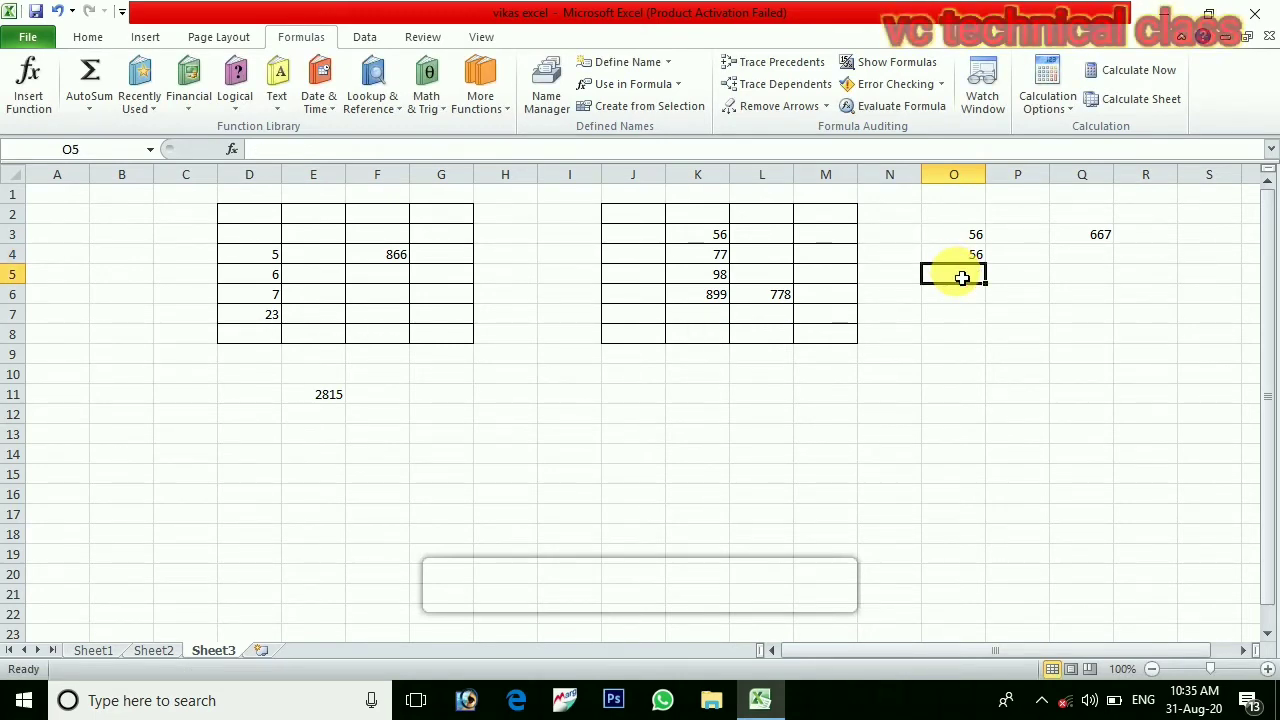
pyautogui.write('su')
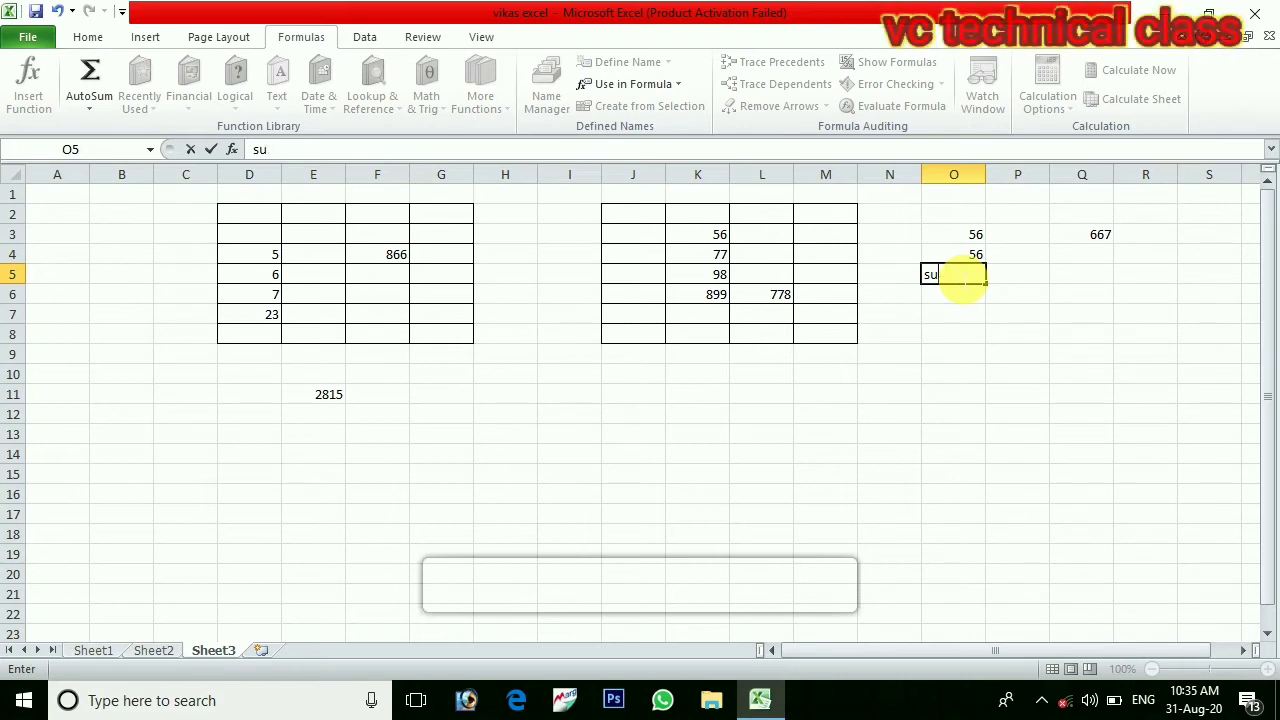
pyautogui.press('Escape')
pyautogui.write('=s')
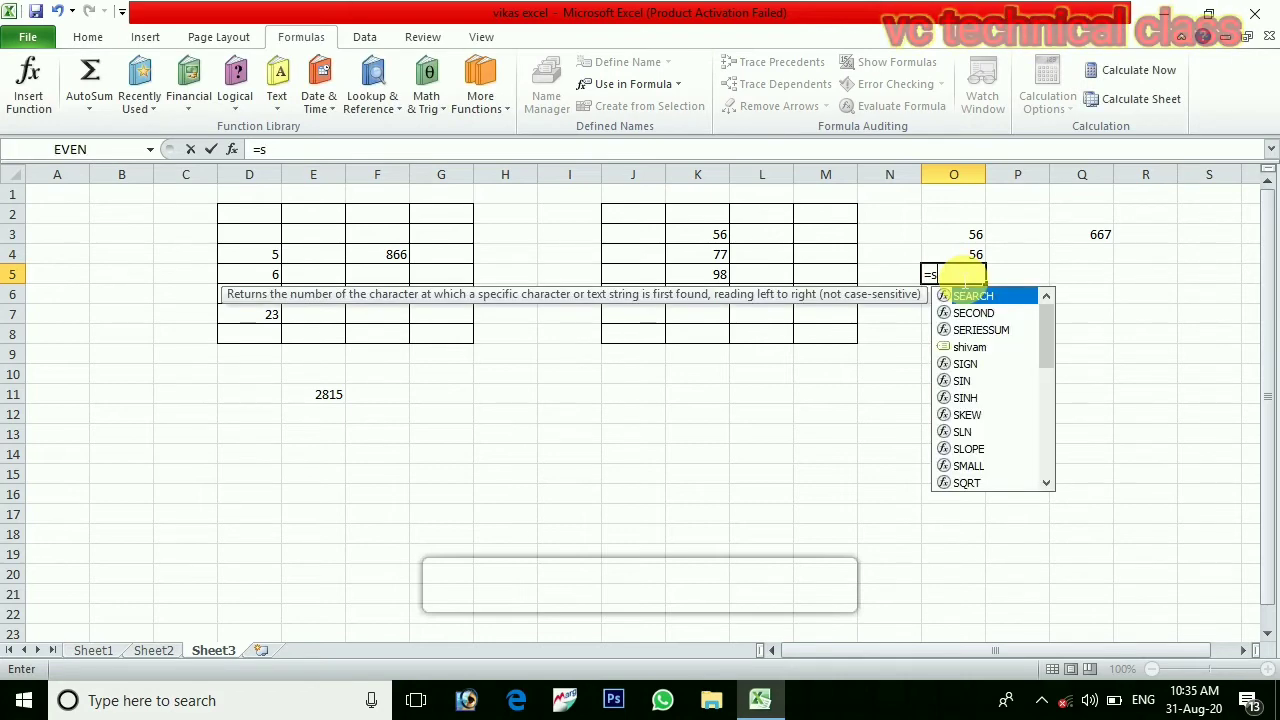
pyautogui.write('um')
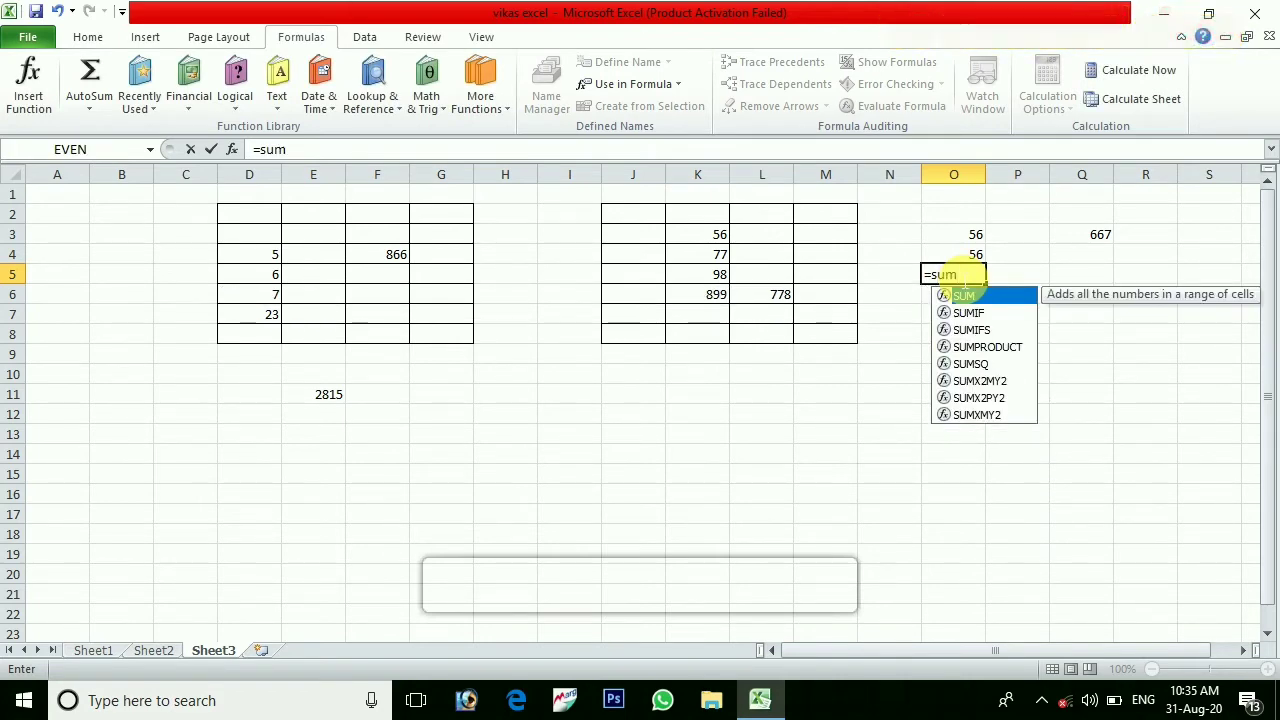
pyautogui.write('(')
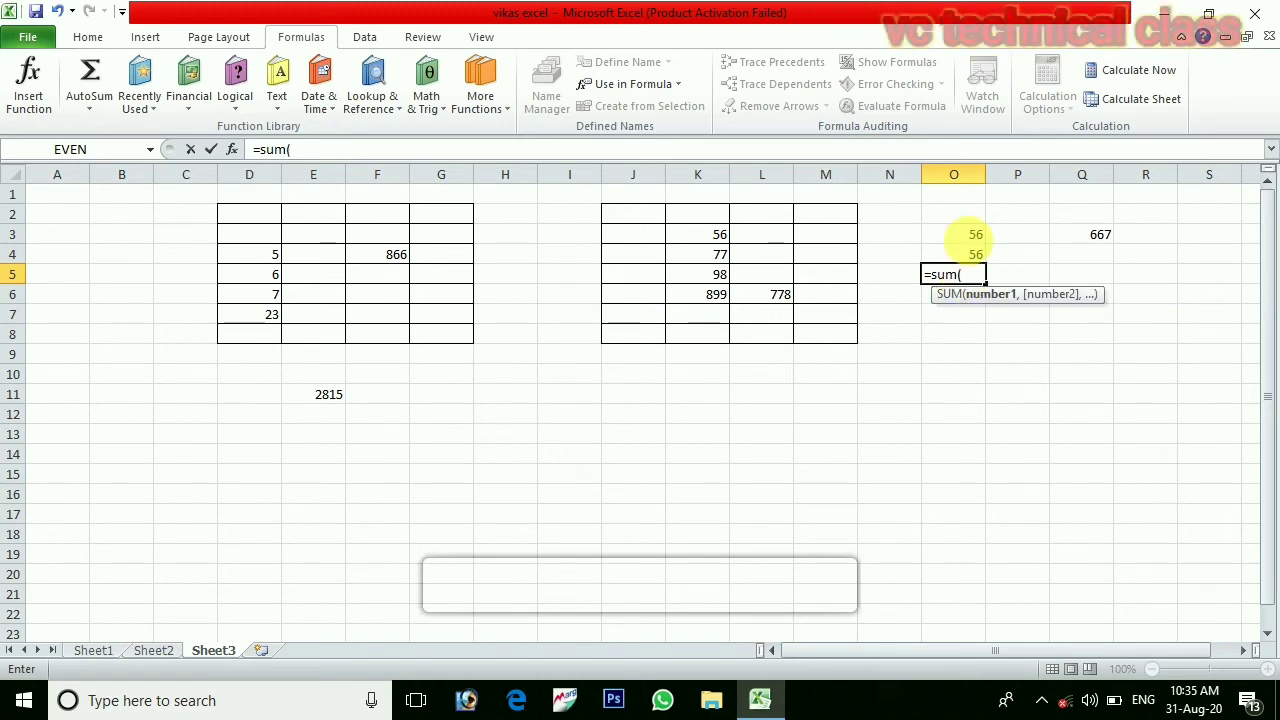
pyautogui.click(678, 85)
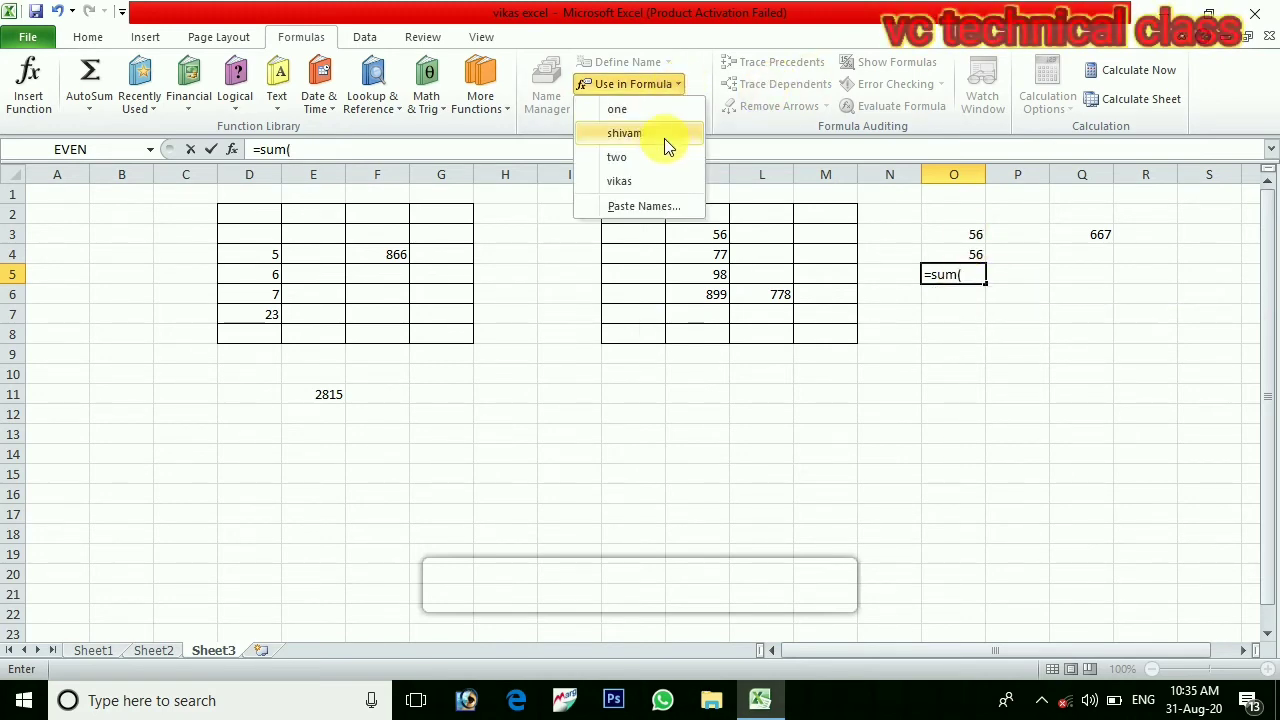
pyautogui.click(639, 108)
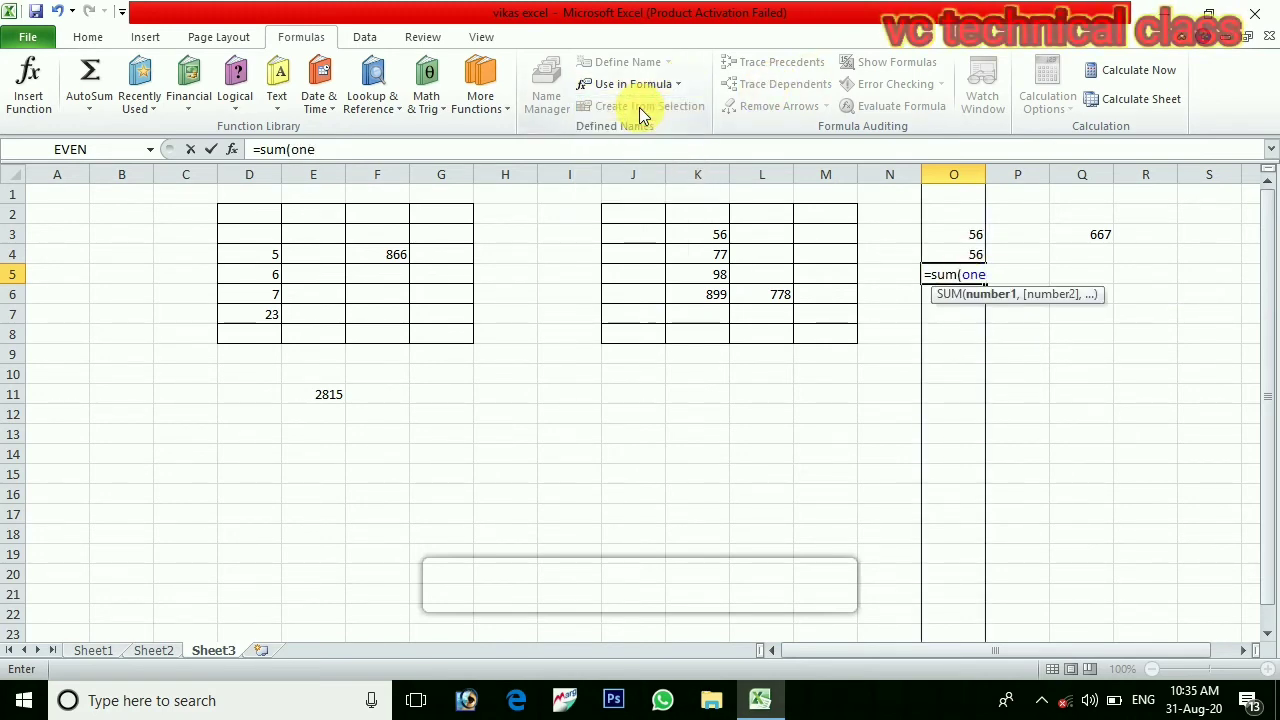
pyautogui.write(')')
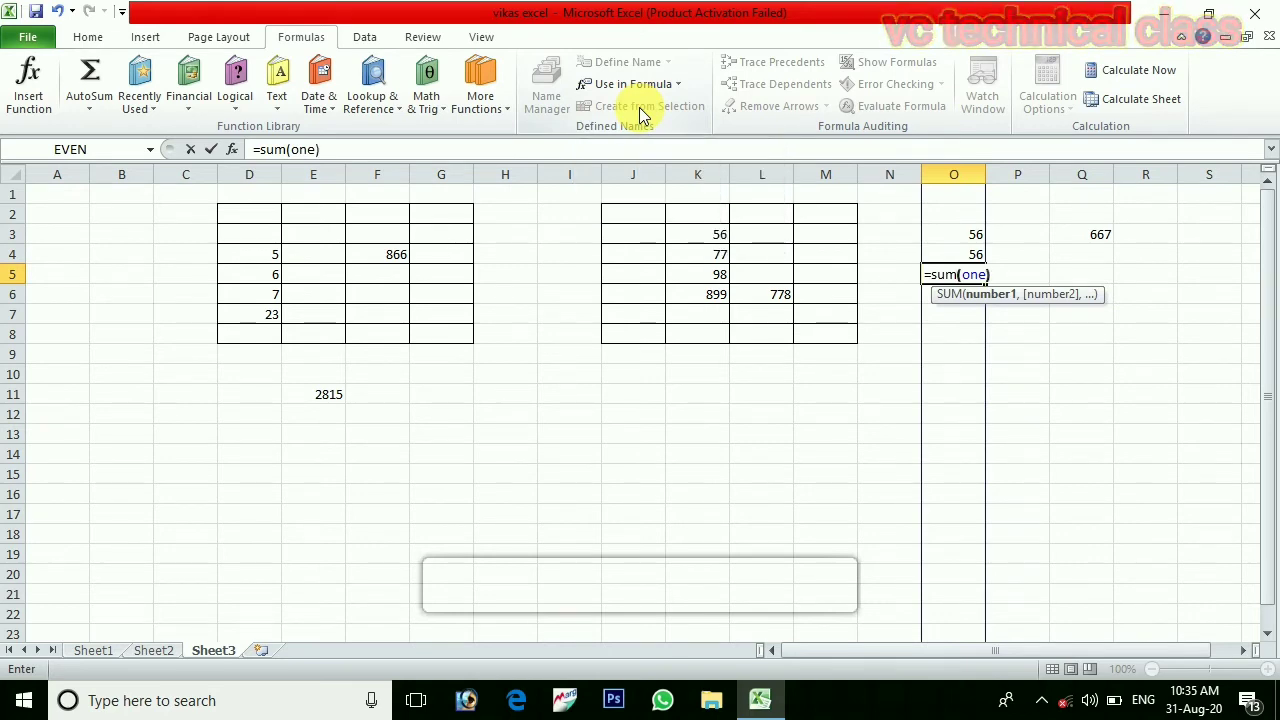
pyautogui.press('Return')
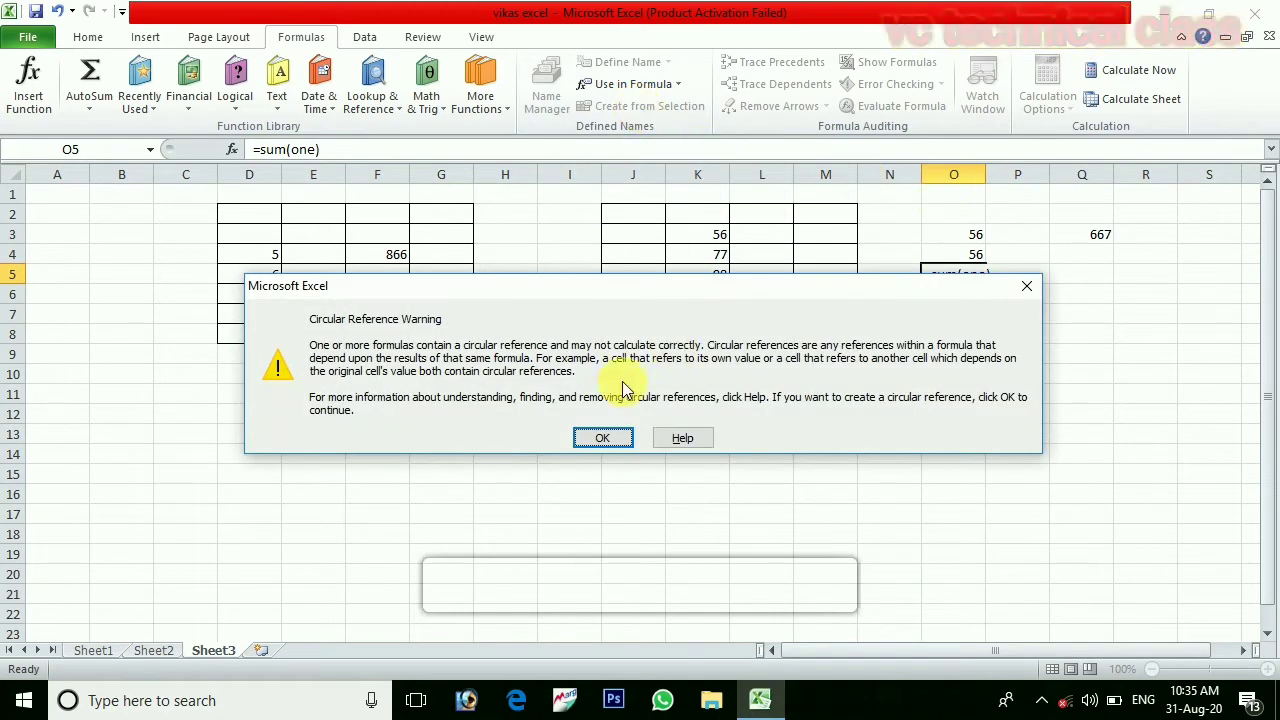
pyautogui.click(601, 440)
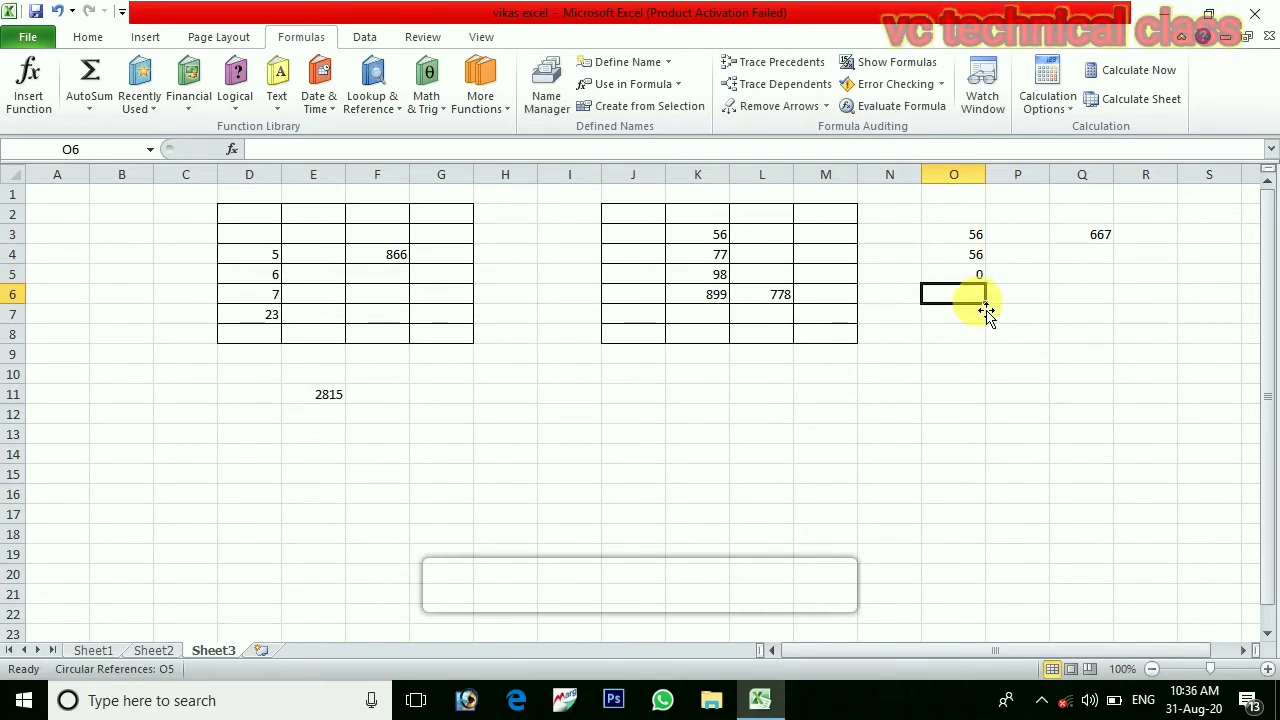
# Enter 5 in cell O6 and 7 in cell O7.
pyautogui.write('5')
pyautogui.press('Return')
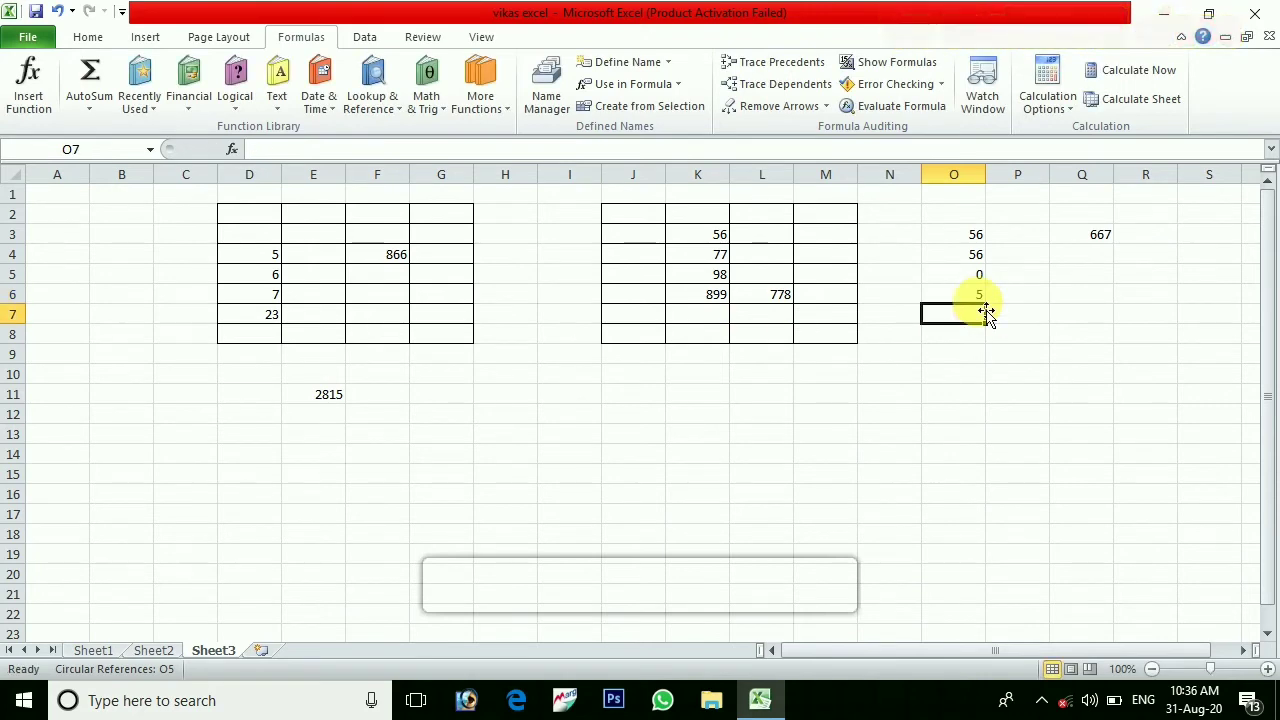
pyautogui.write('7')
pyautogui.press('Return')
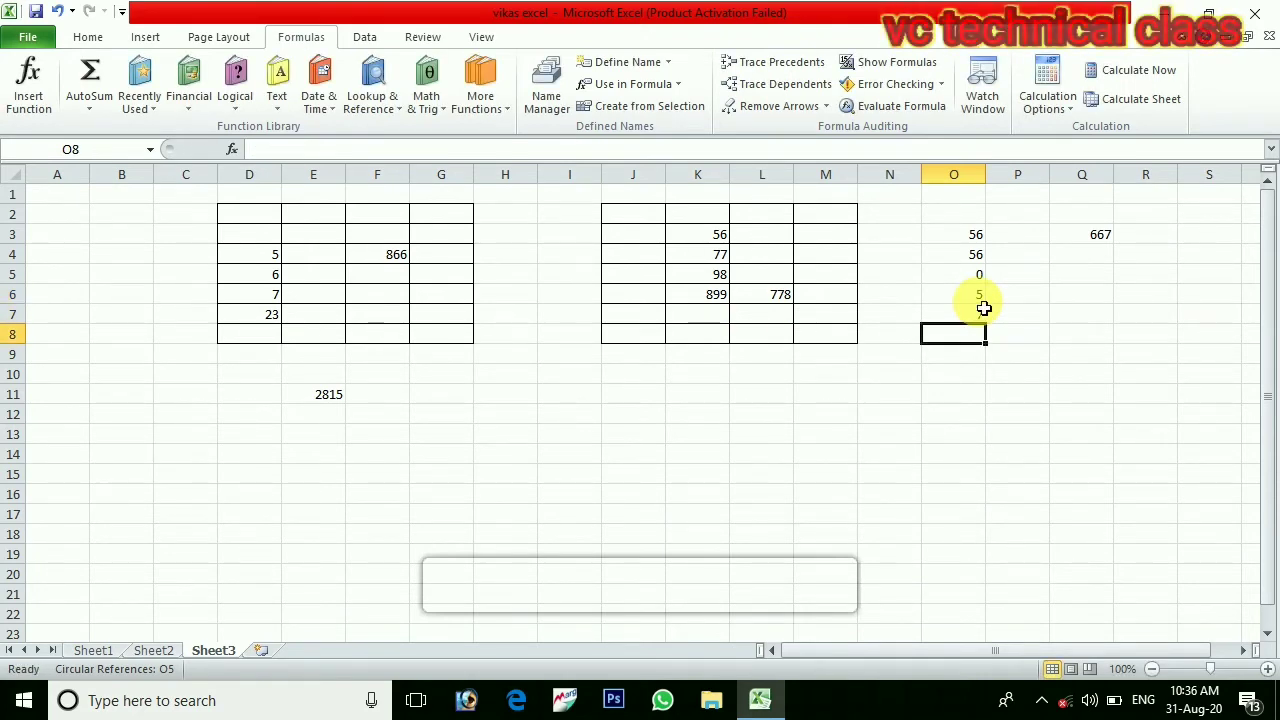
# Enter a SUM formula using the defined name "one" in cell O8, below the column O values.
pyautogui.write('=sum')
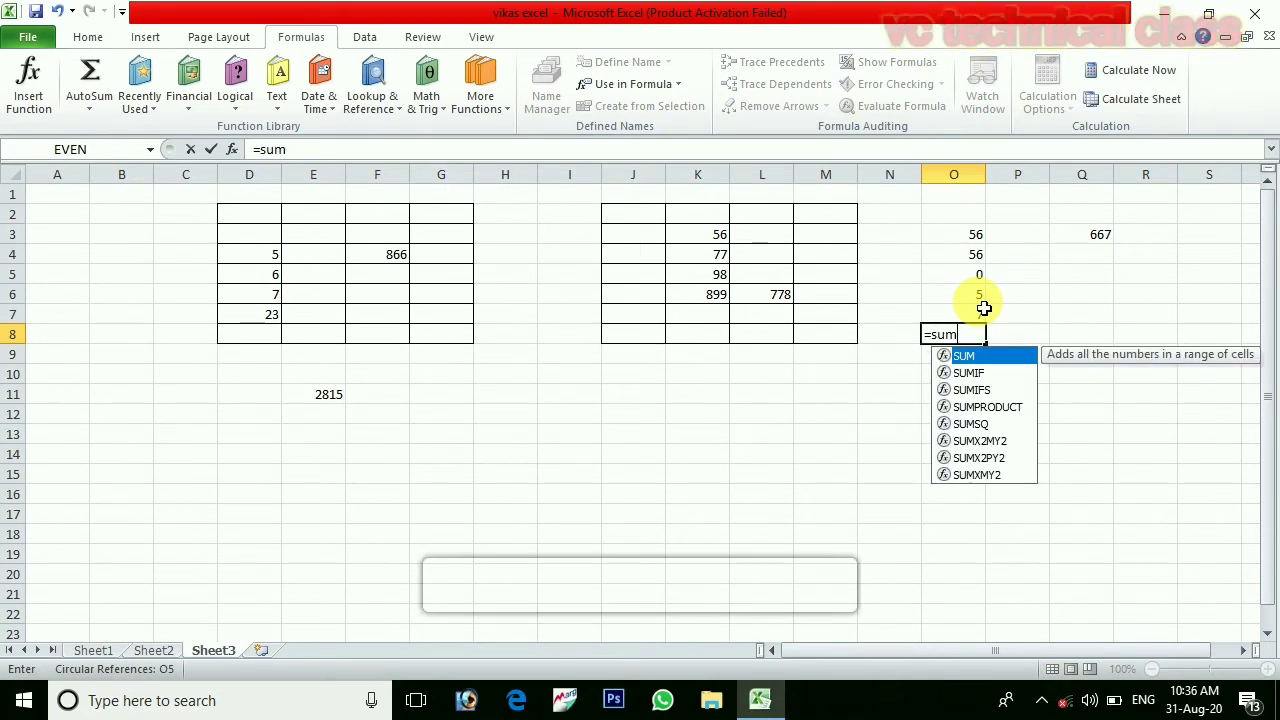
pyautogui.write('(')
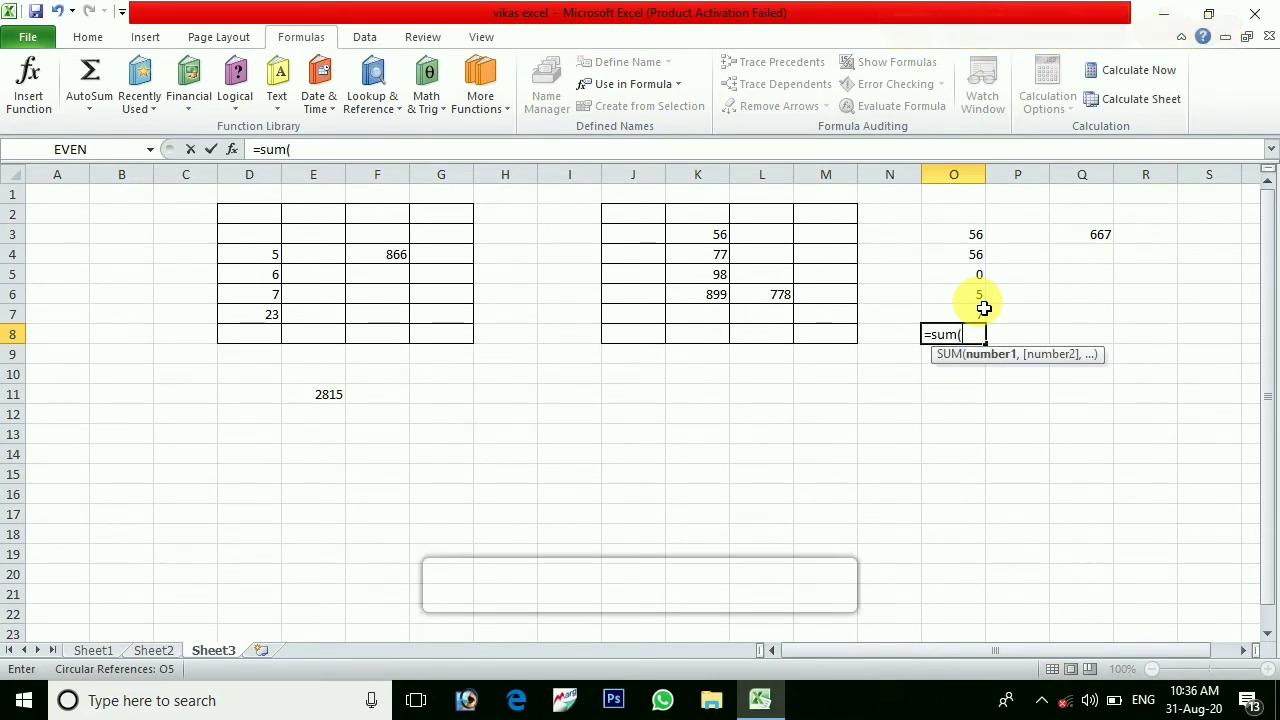
pyautogui.click(628, 80)
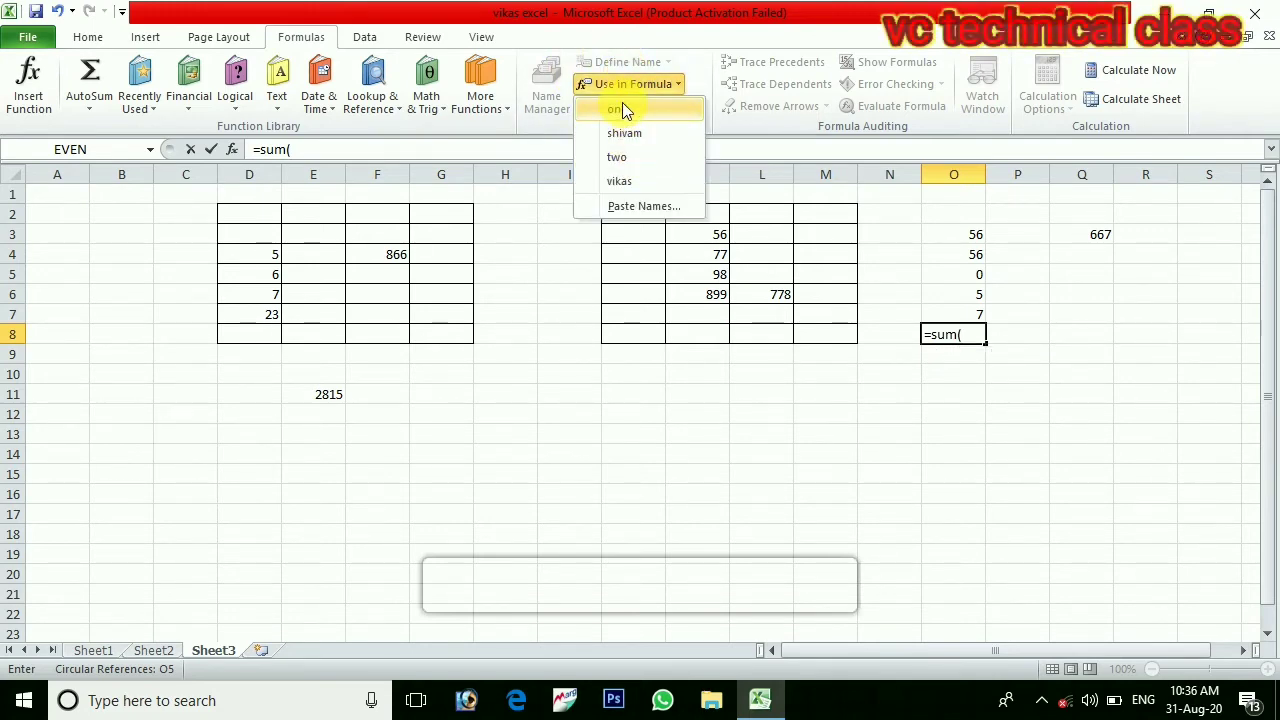
pyautogui.click(622, 108)
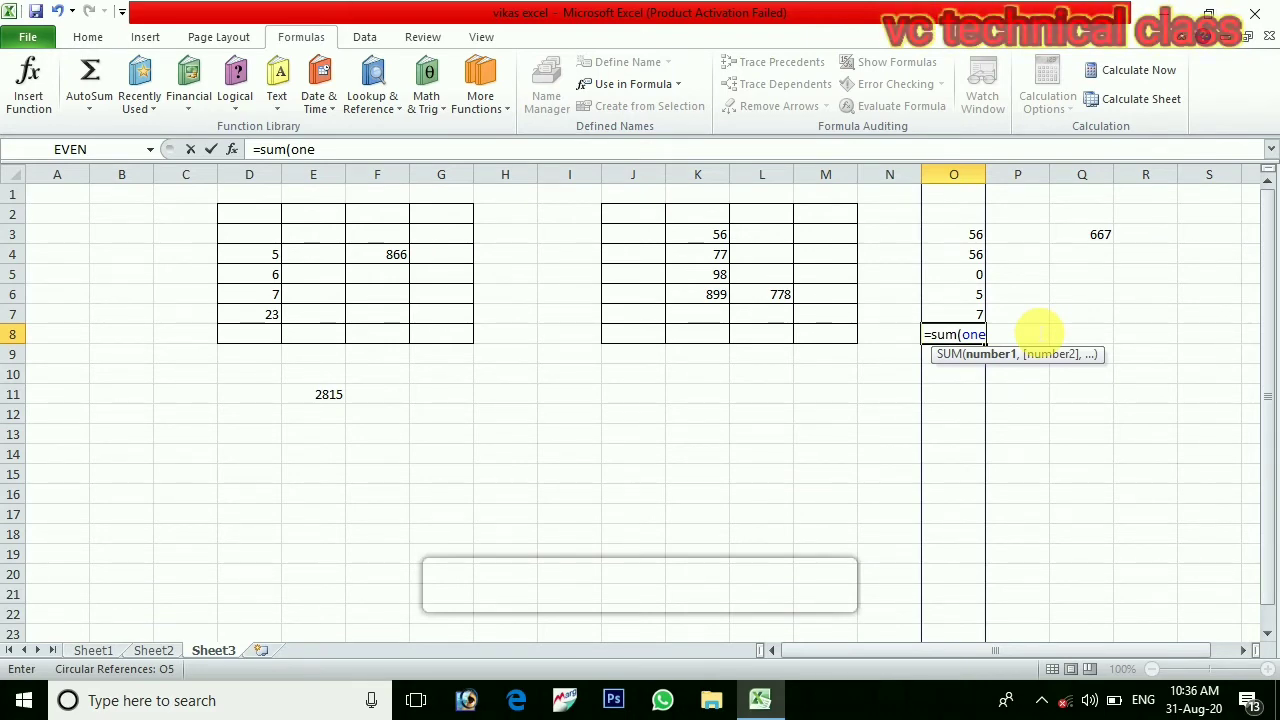
pyautogui.press('Return')
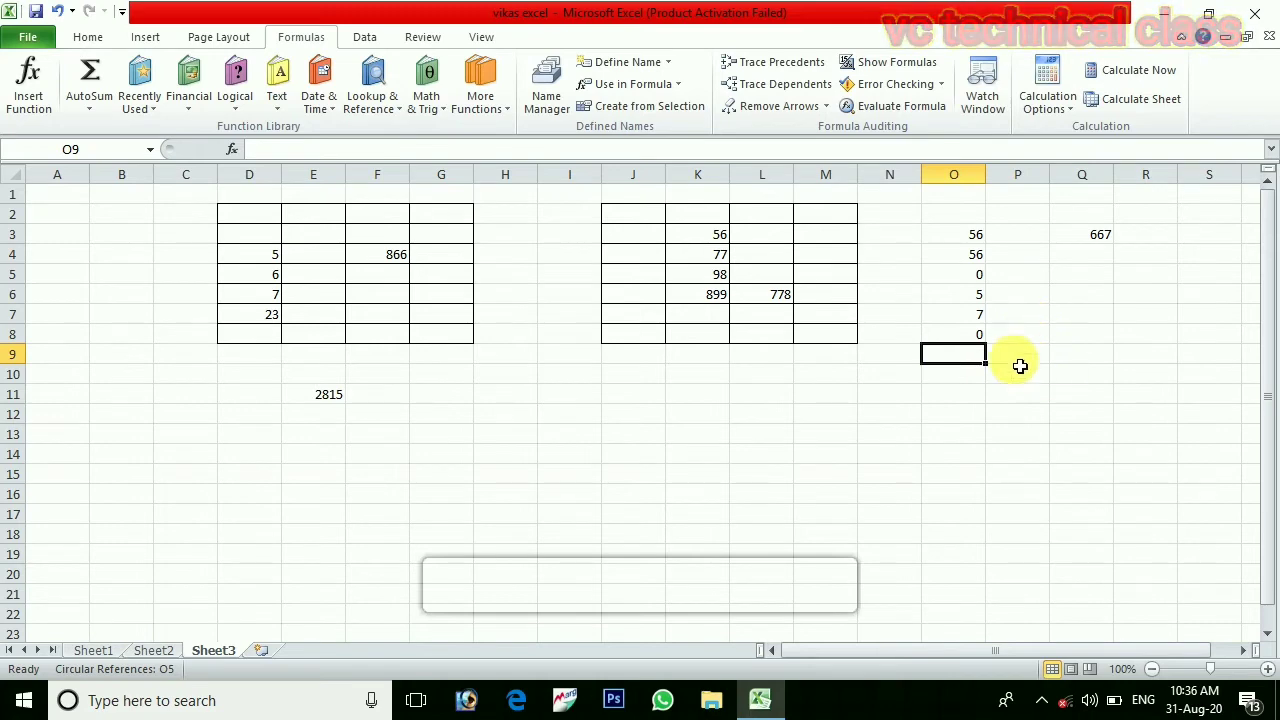
# Enter a SUM formula in cell O9 that adds the defined names "one" and "two".
pyautogui.click(987, 346)
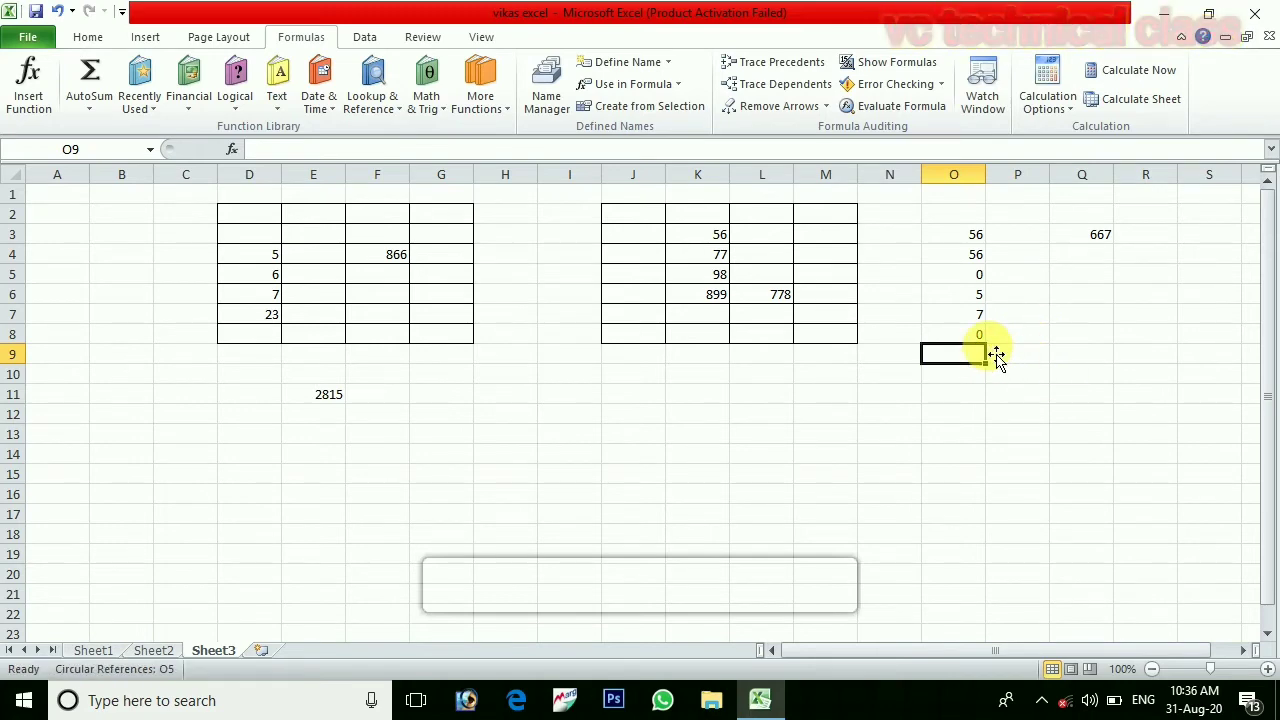
pyautogui.write('=')
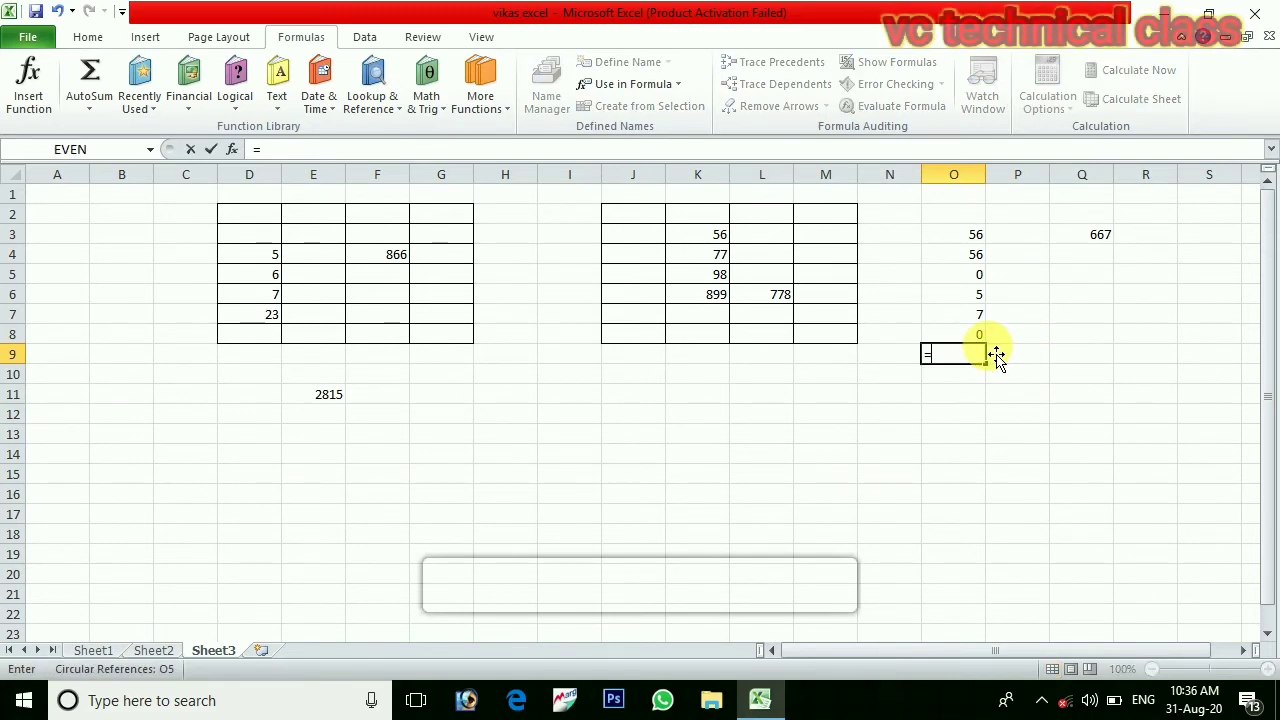
pyautogui.write('sum')
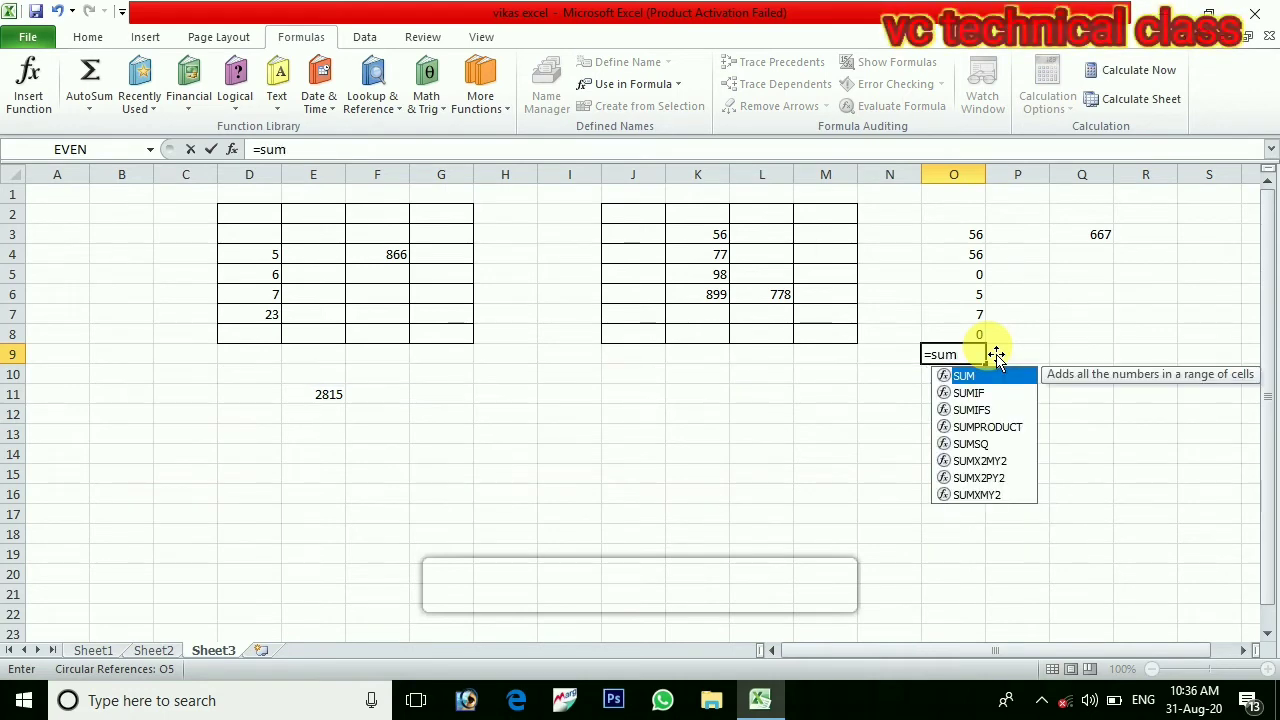
pyautogui.write('(')
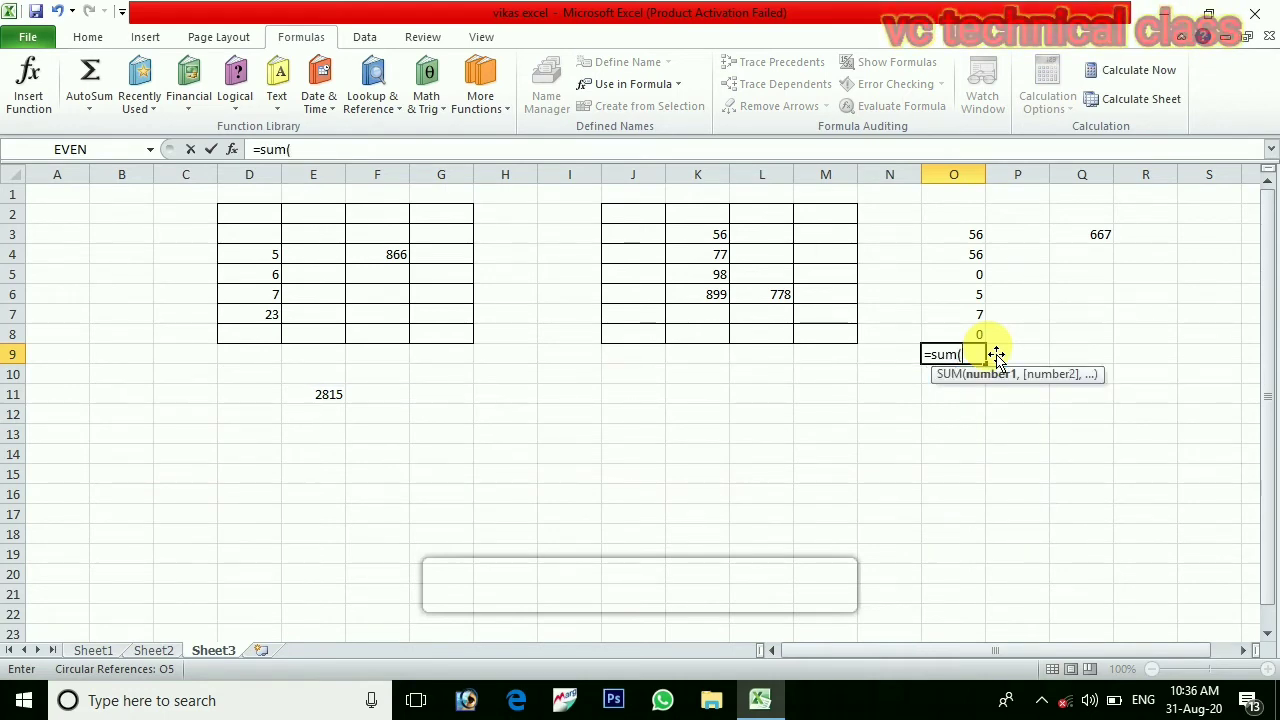
pyautogui.click(647, 86)
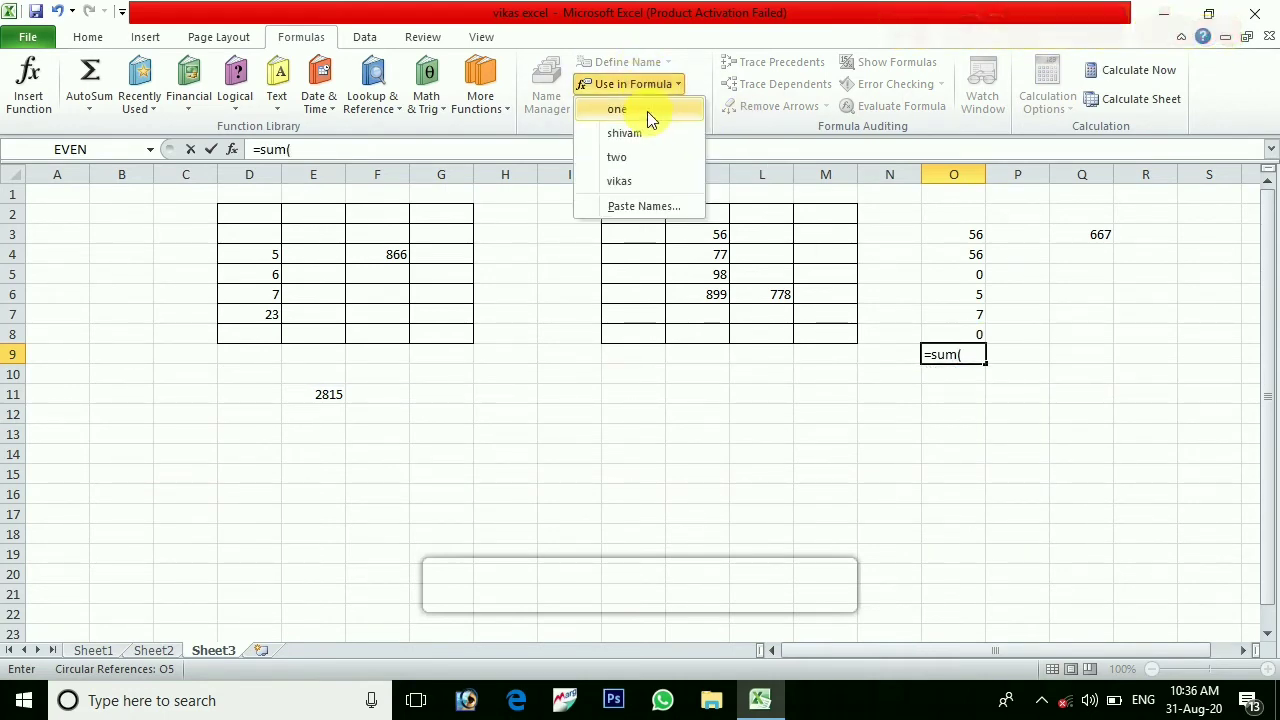
pyautogui.click(647, 111)
pyautogui.write(',')
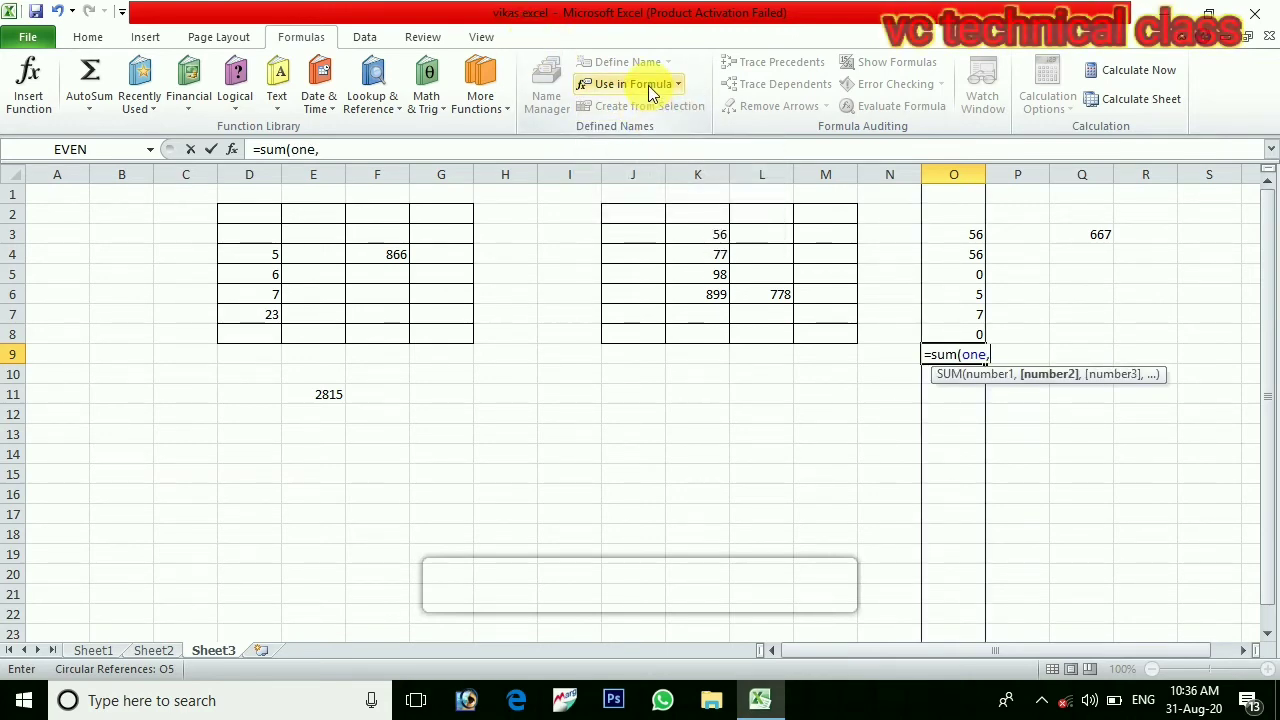
pyautogui.click(648, 85)
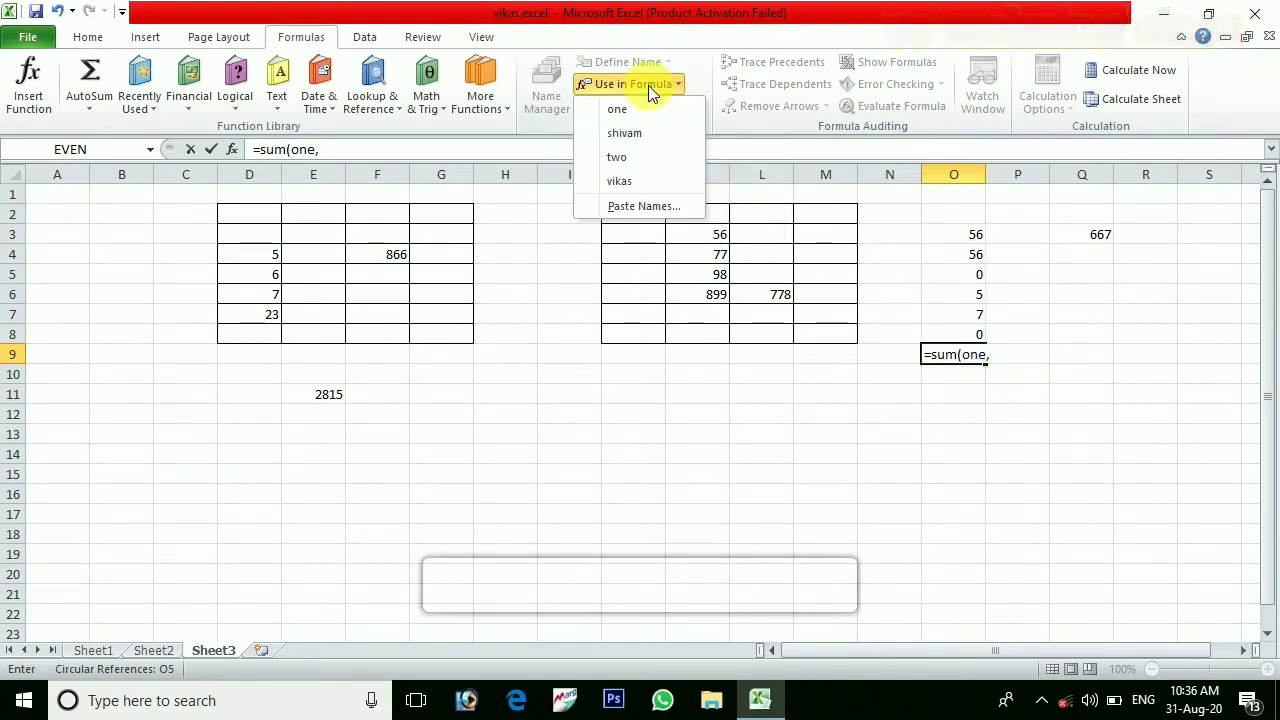
pyautogui.click(641, 157)
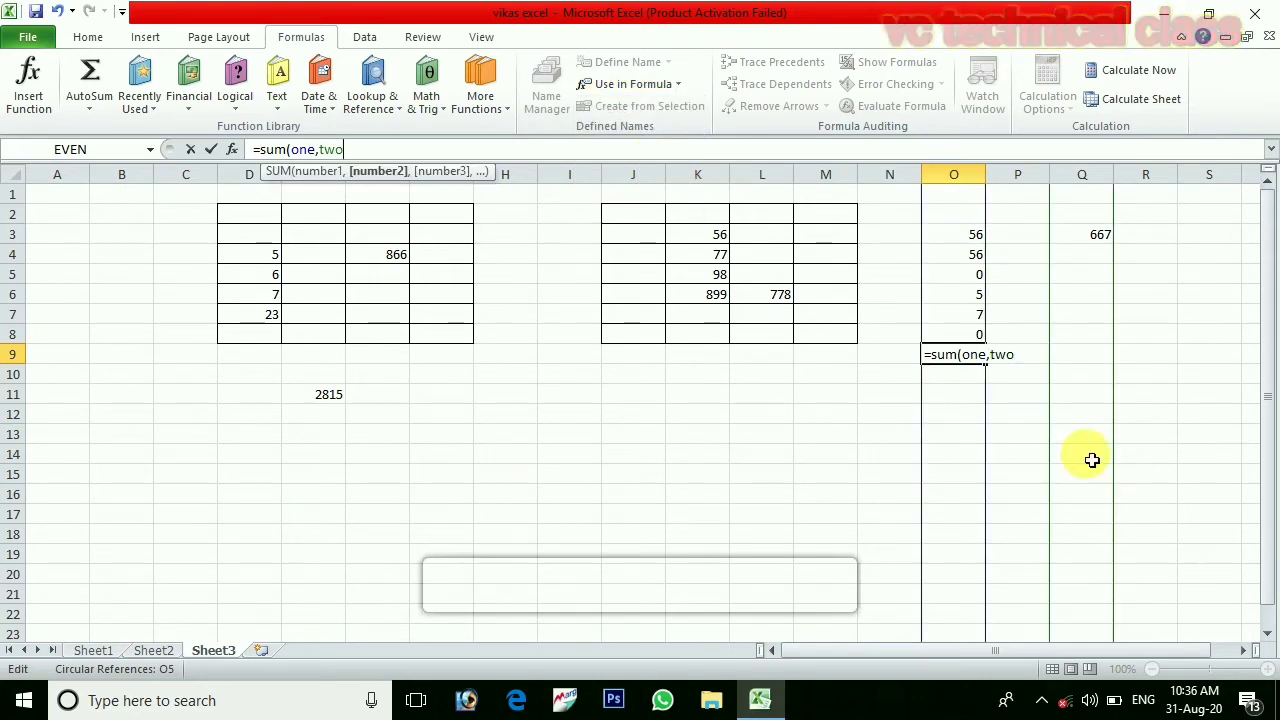
pyautogui.press('Return')
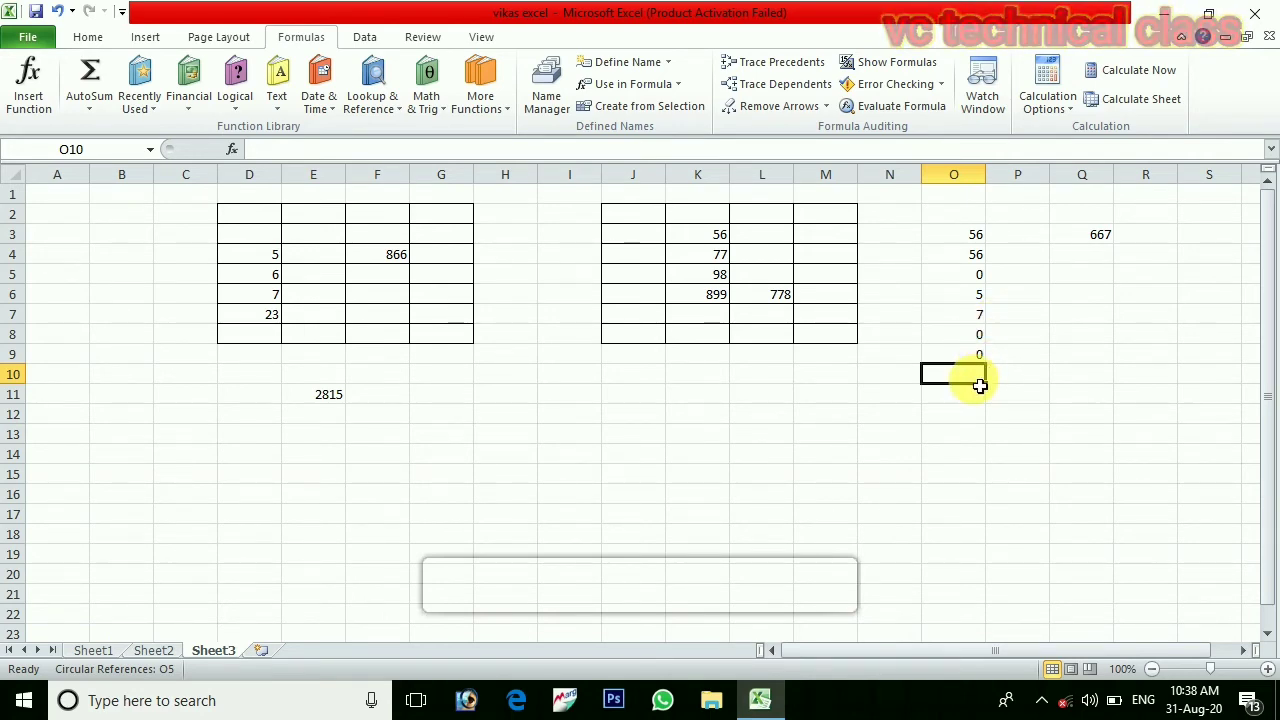
# Enter 5 in cell O10 and 6 in cell Q10.
pyautogui.write('5')
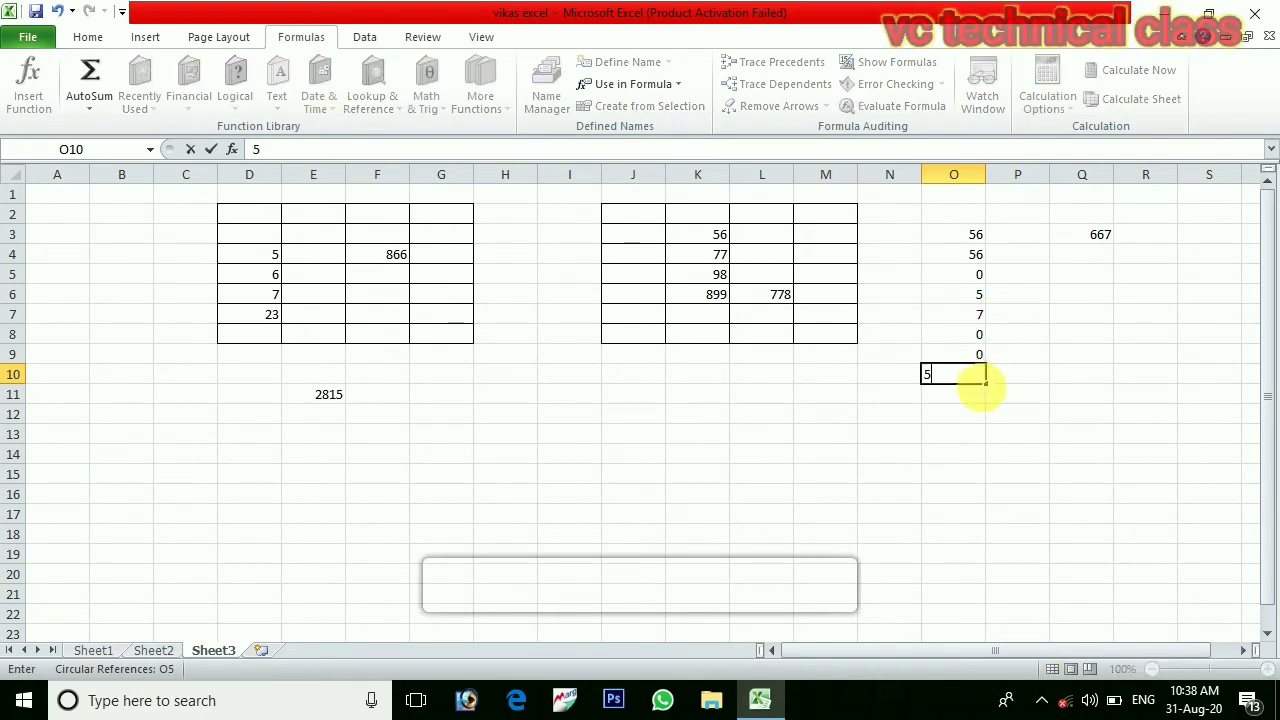
pyautogui.click(1097, 370)
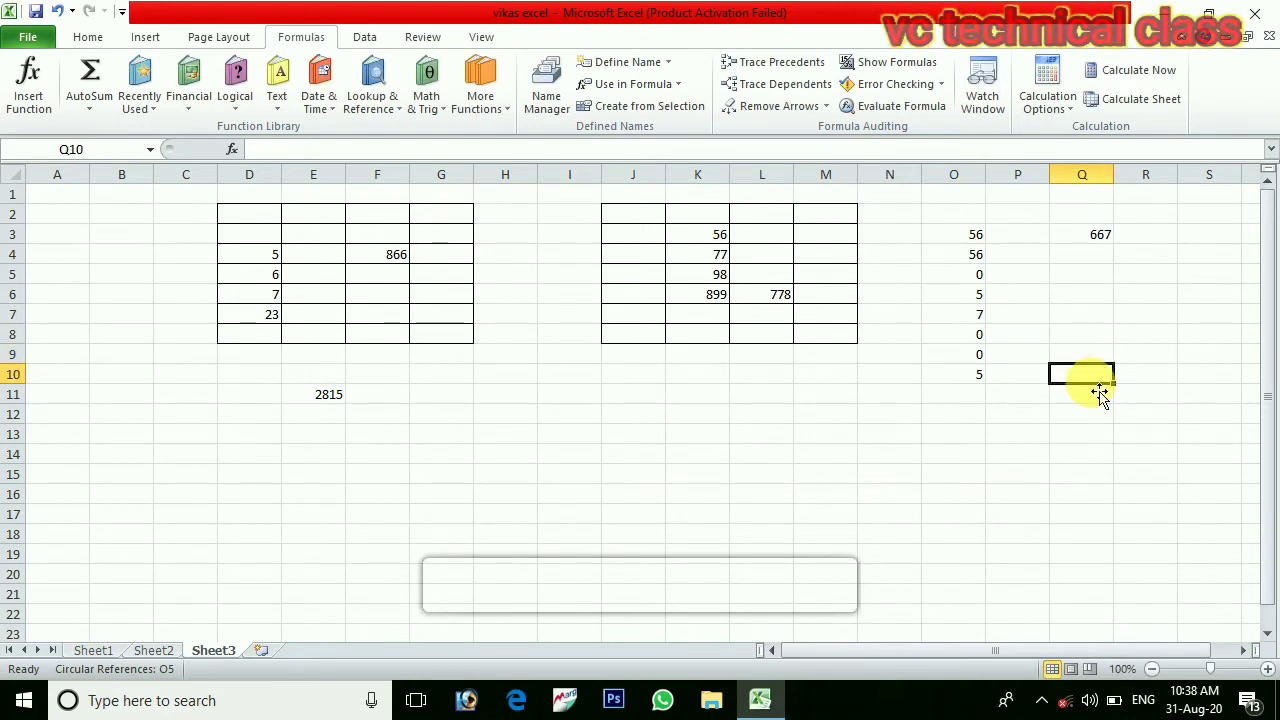
pyautogui.write('6')
# Enter a formula in cell R10 that adds the defined names "one" and "two", using =one+two.
pyautogui.moveTo(1163, 370)
pyautogui.mouseDown()
pyautogui.moveTo(1170, 392)
pyautogui.moveTo(1166, 376)
pyautogui.mouseUp()
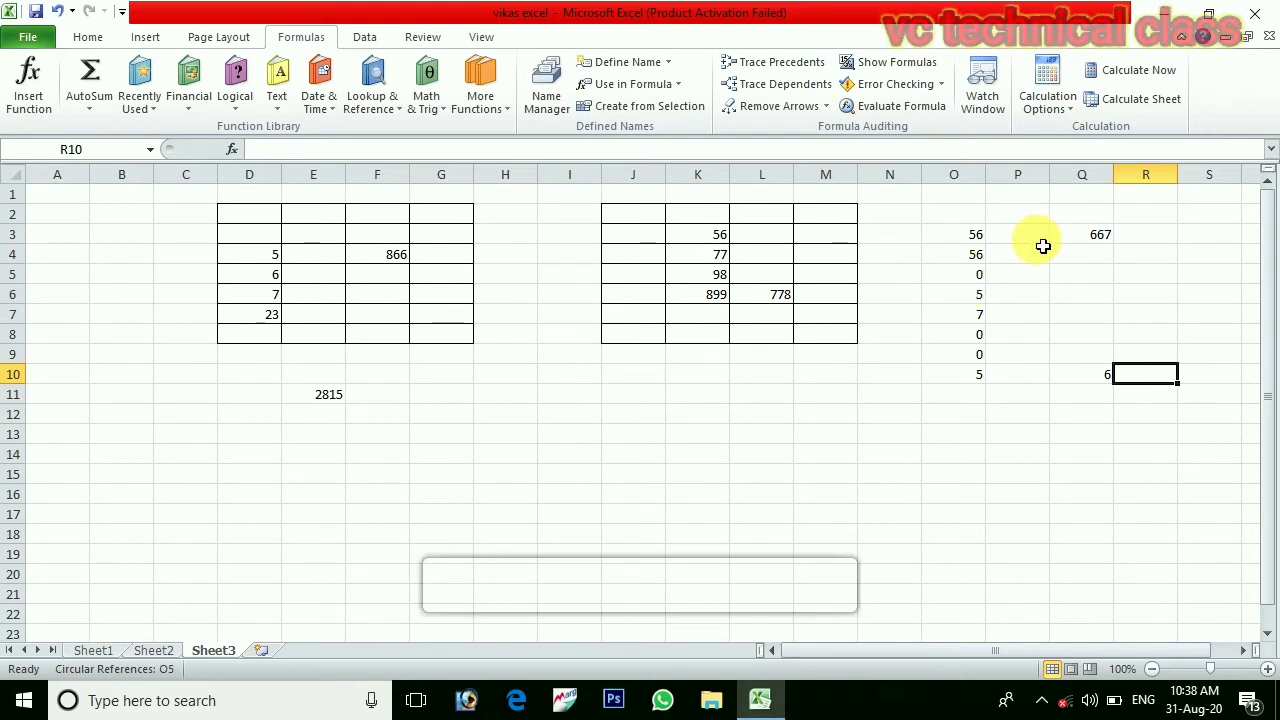
pyautogui.write('=')
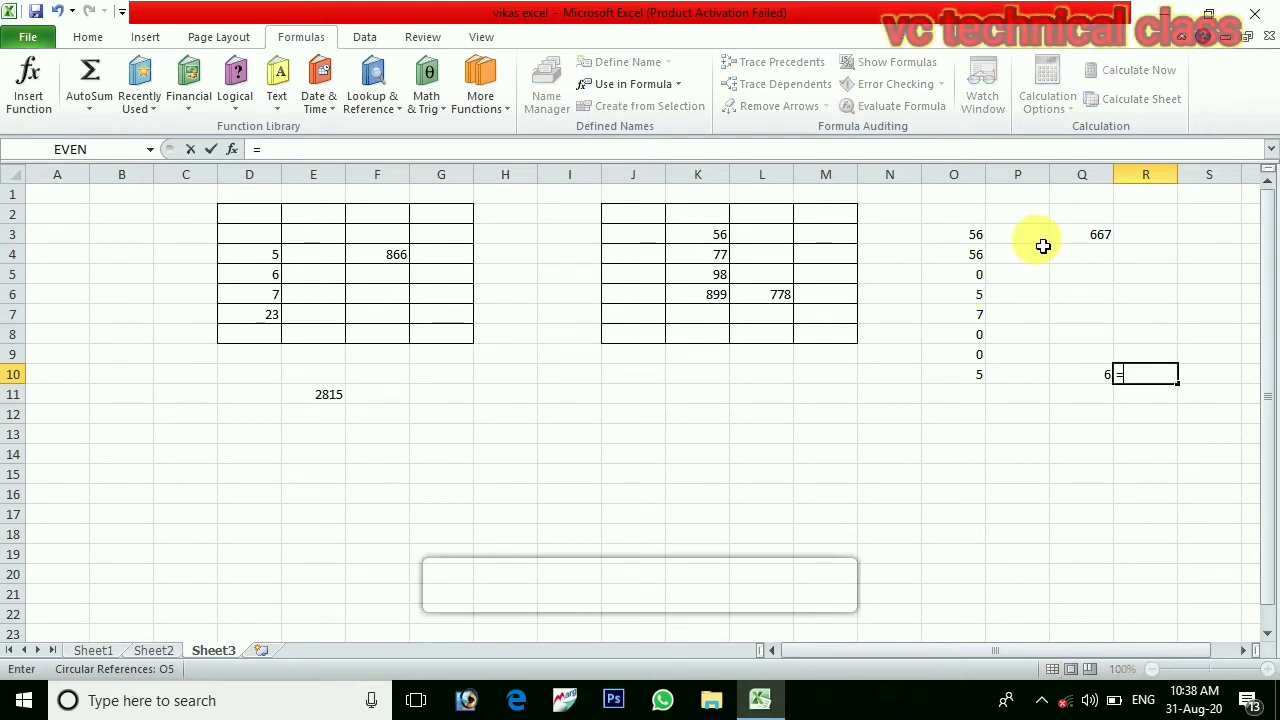
pyautogui.click(640, 86)
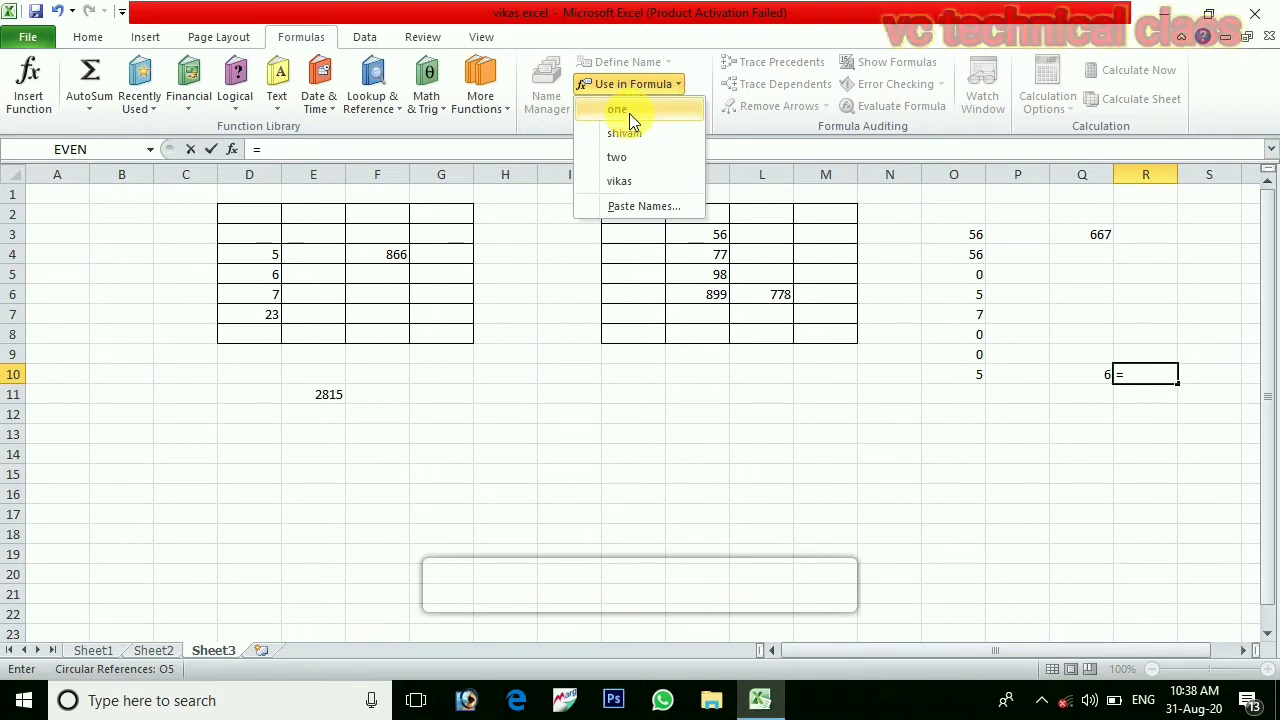
pyautogui.click(629, 110)
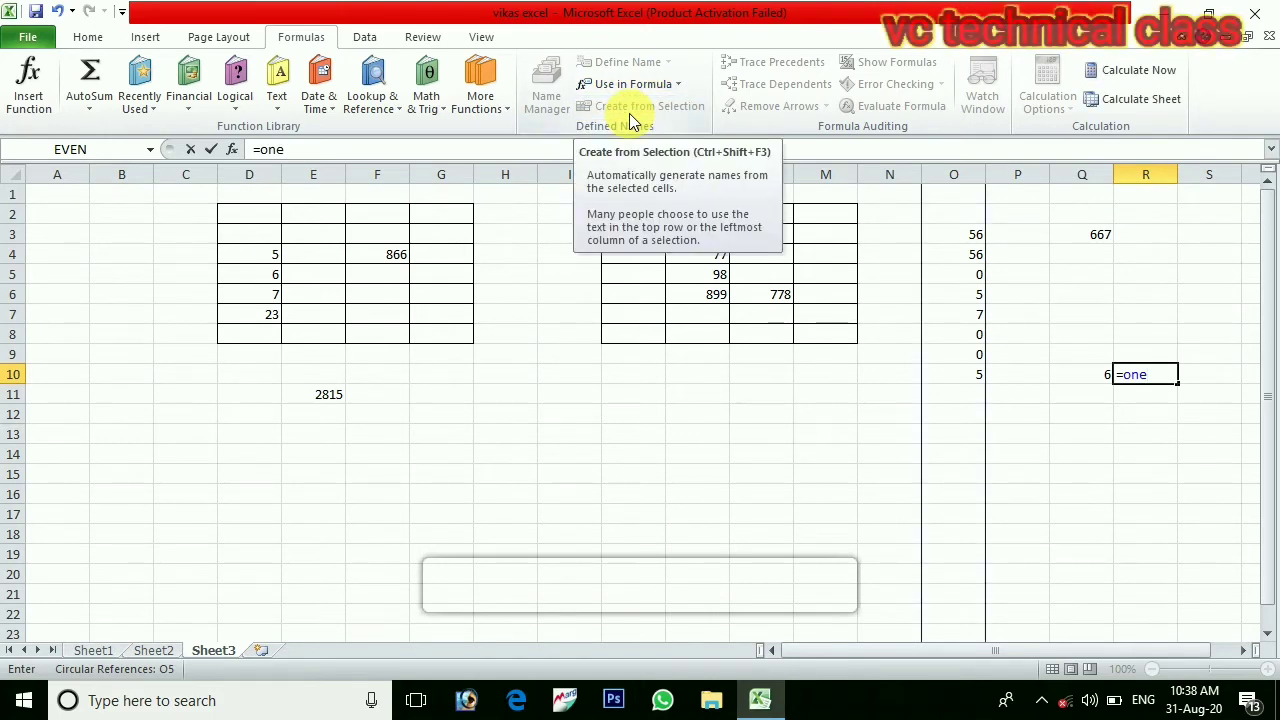
pyautogui.write('+')
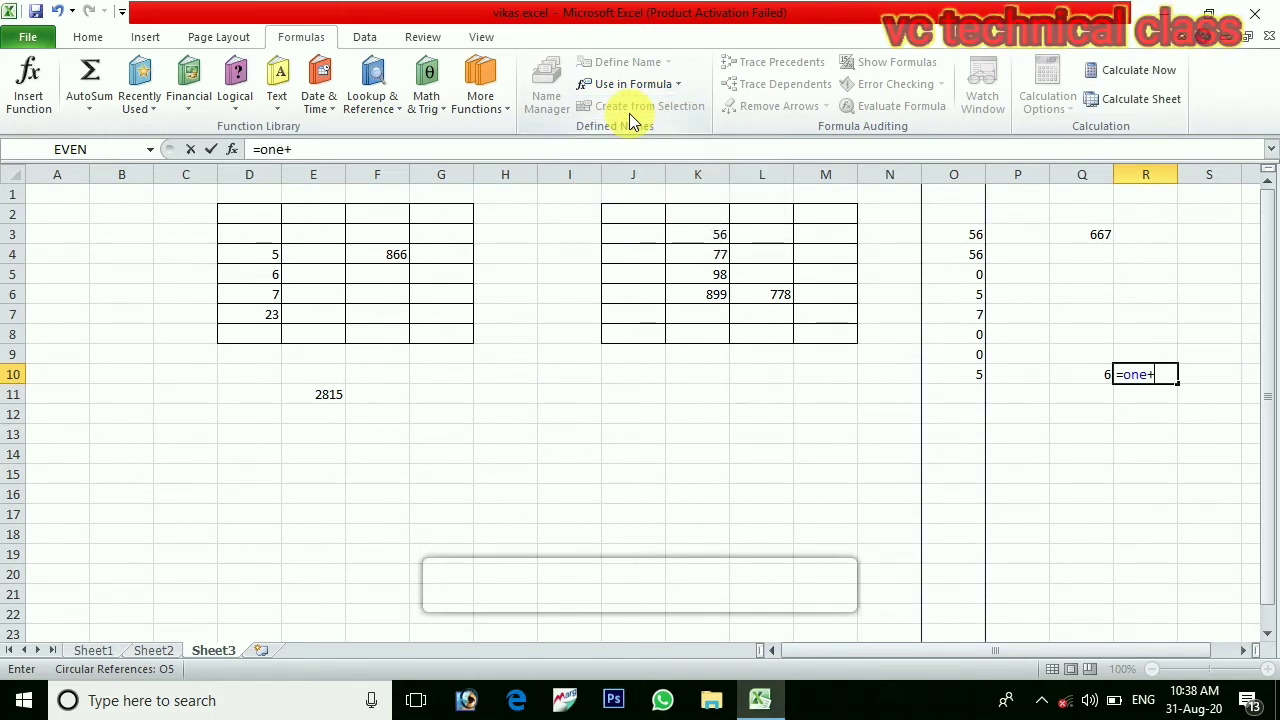
pyautogui.click(594, 82)
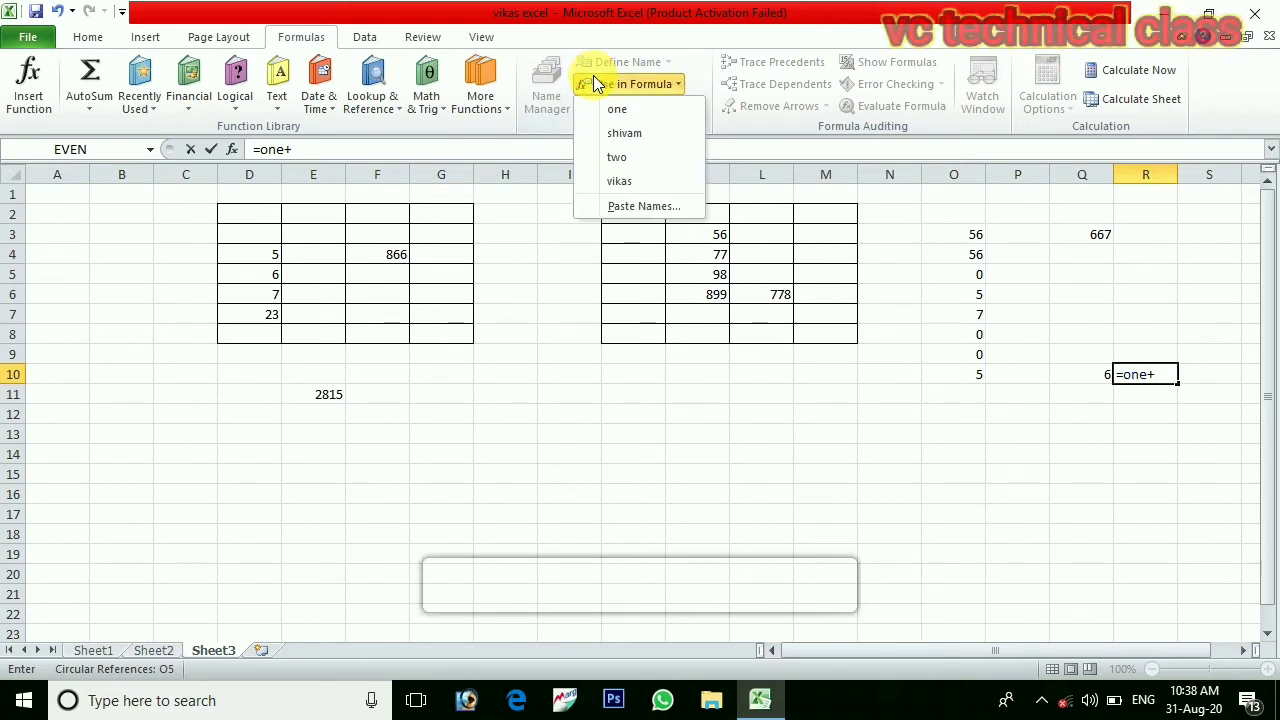
pyautogui.click(631, 160)
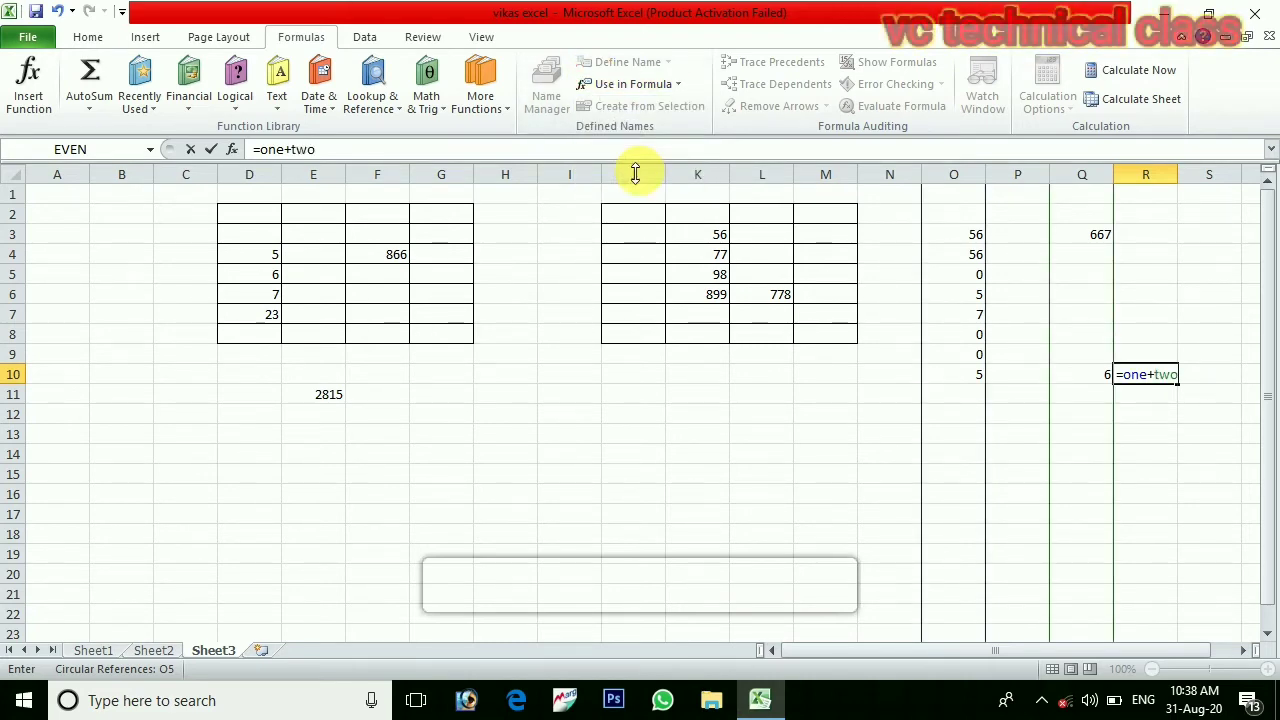
pyautogui.press('Return')
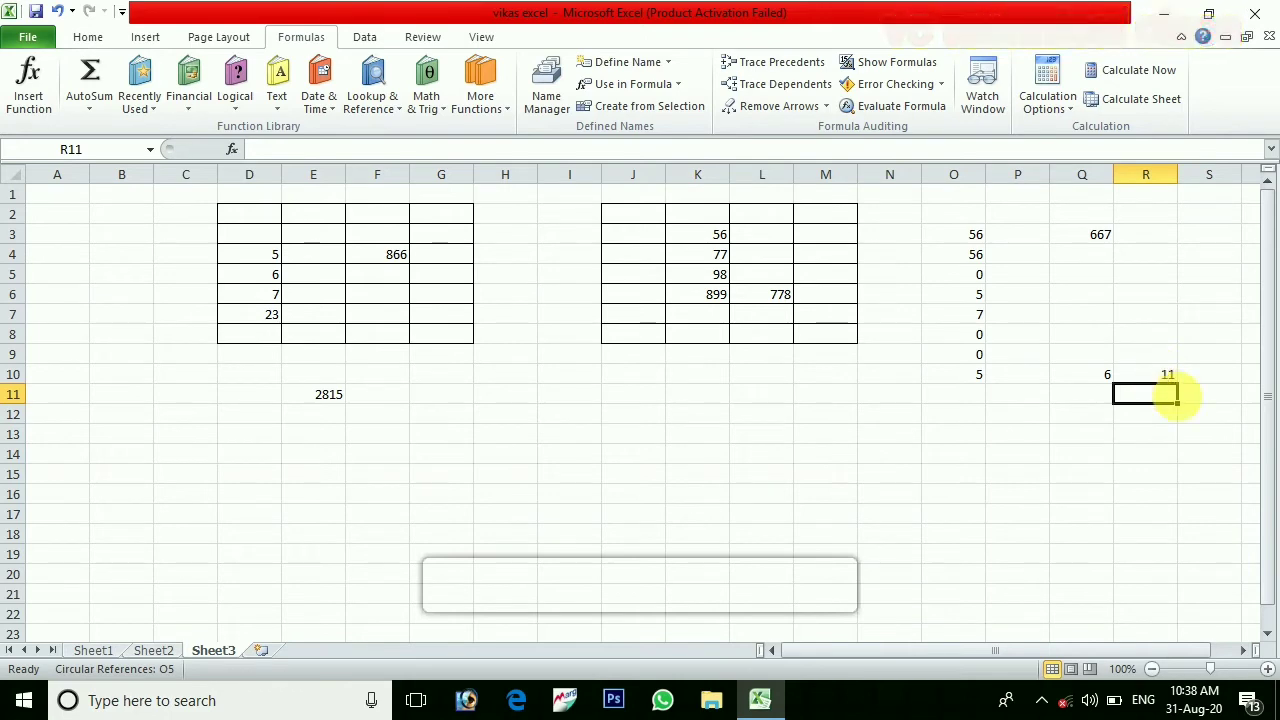
# Fill the blank cell R11 down to R22, and fill the blank cell R1 down to R22 over the R10 formula.
pyautogui.moveTo(1185, 409); pyautogui.dragTo(1188, 622)
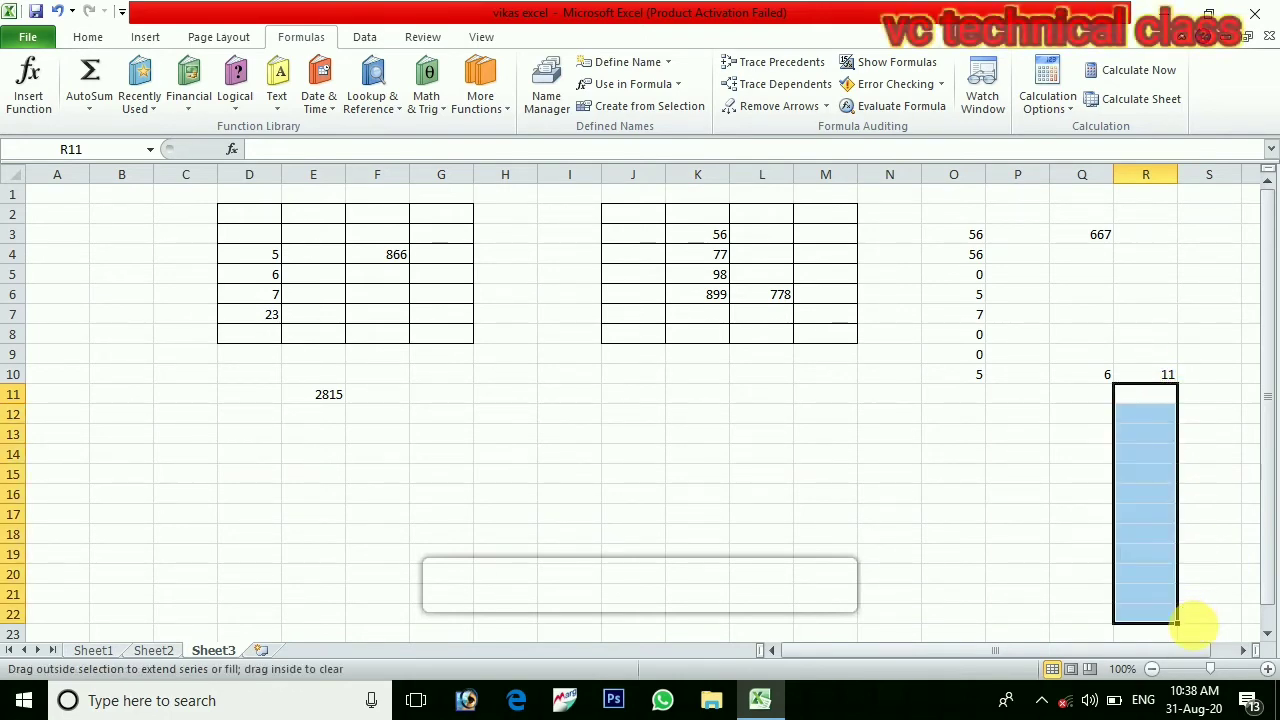
pyautogui.click(1208, 402)
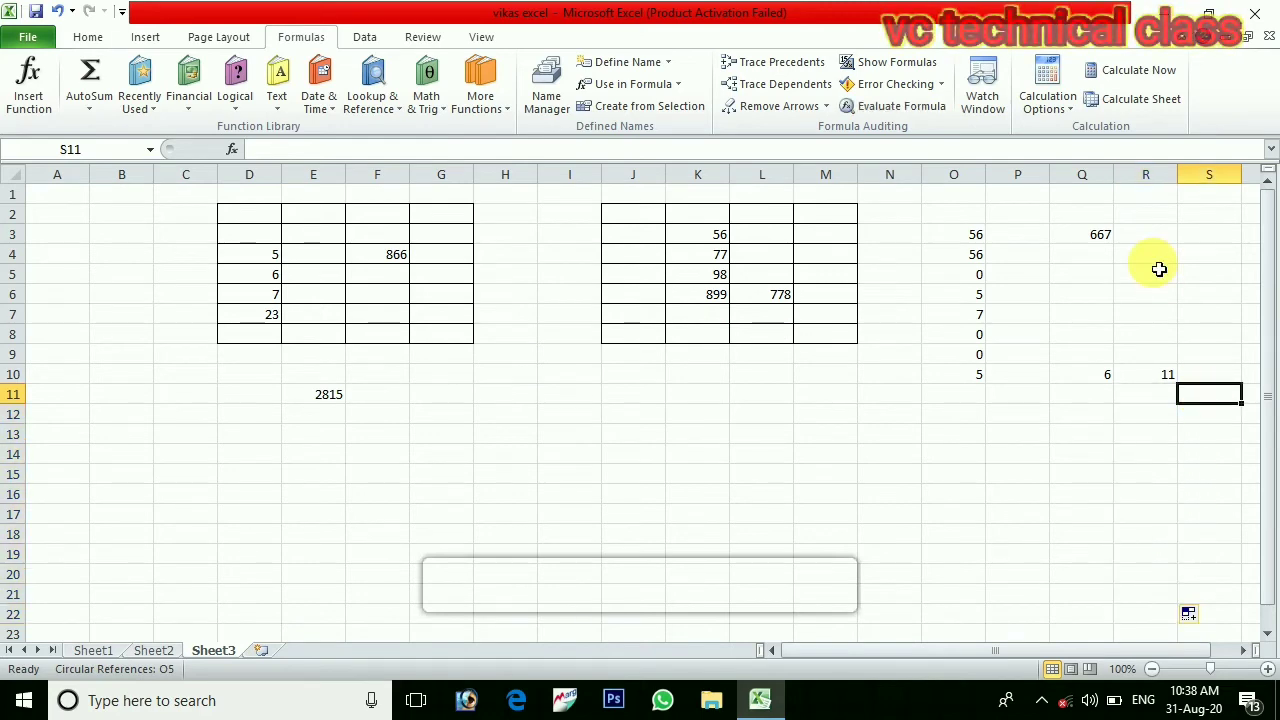
pyautogui.click(1160, 199)
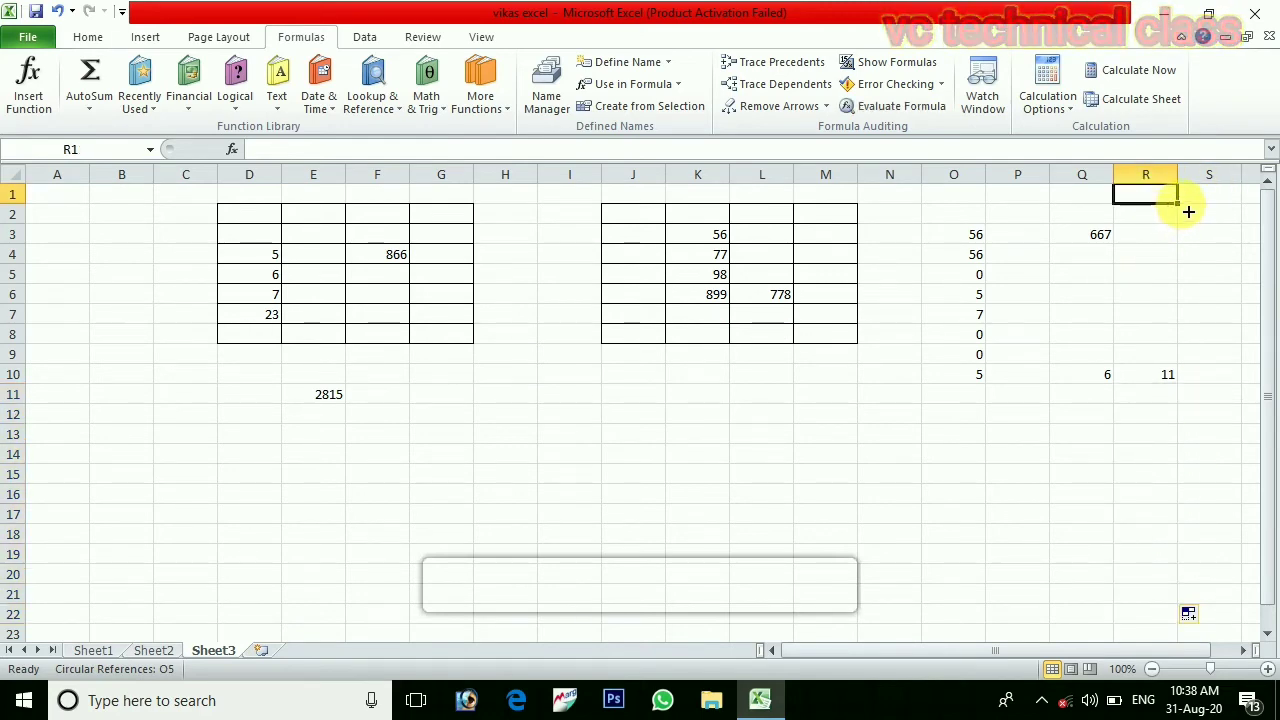
pyautogui.moveTo(1186, 209); pyautogui.dragTo(1192, 618)
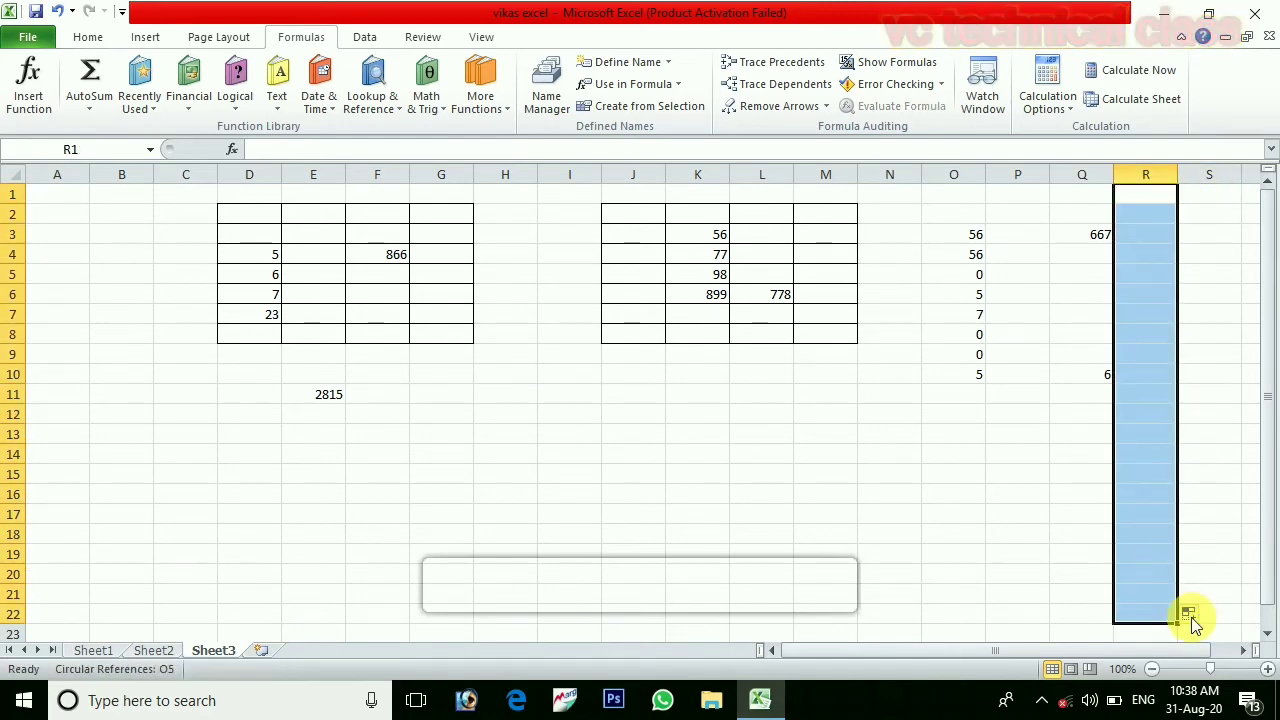
pyautogui.click(1165, 377)
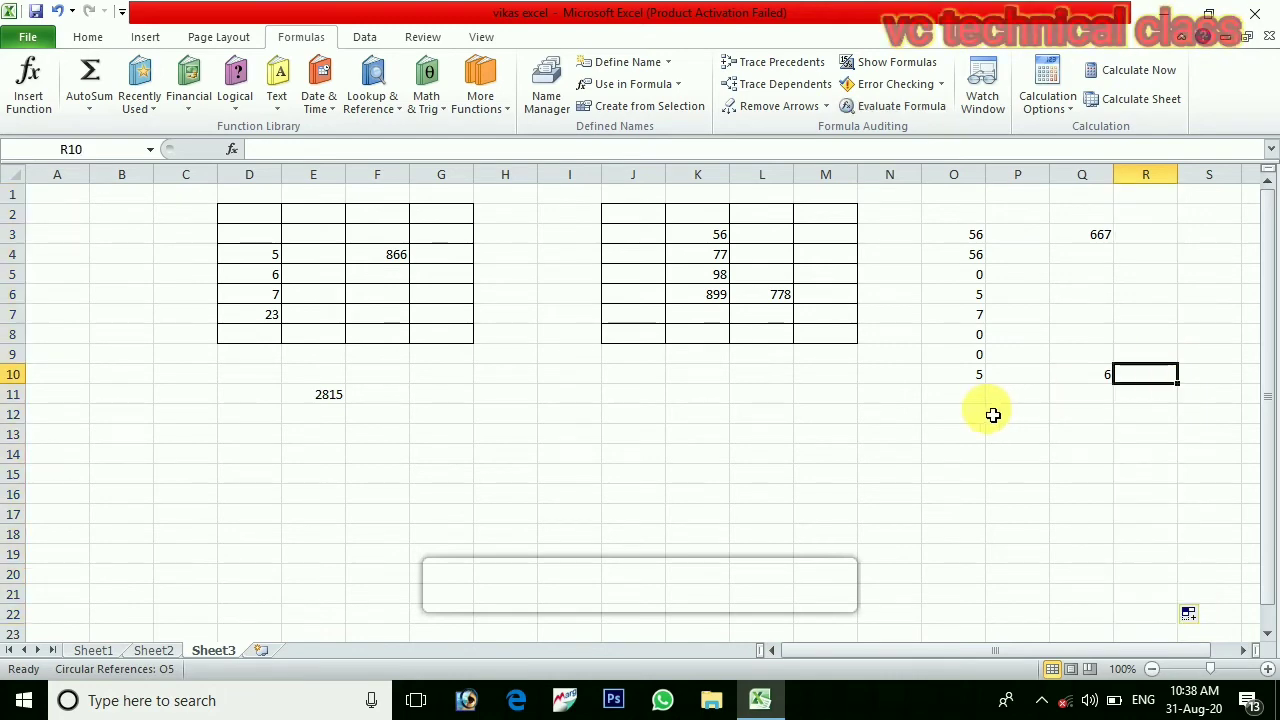
# Enter 78 in cell O11 and 89 in cell Q11.
pyautogui.click(948, 395)
pyautogui.write('78')
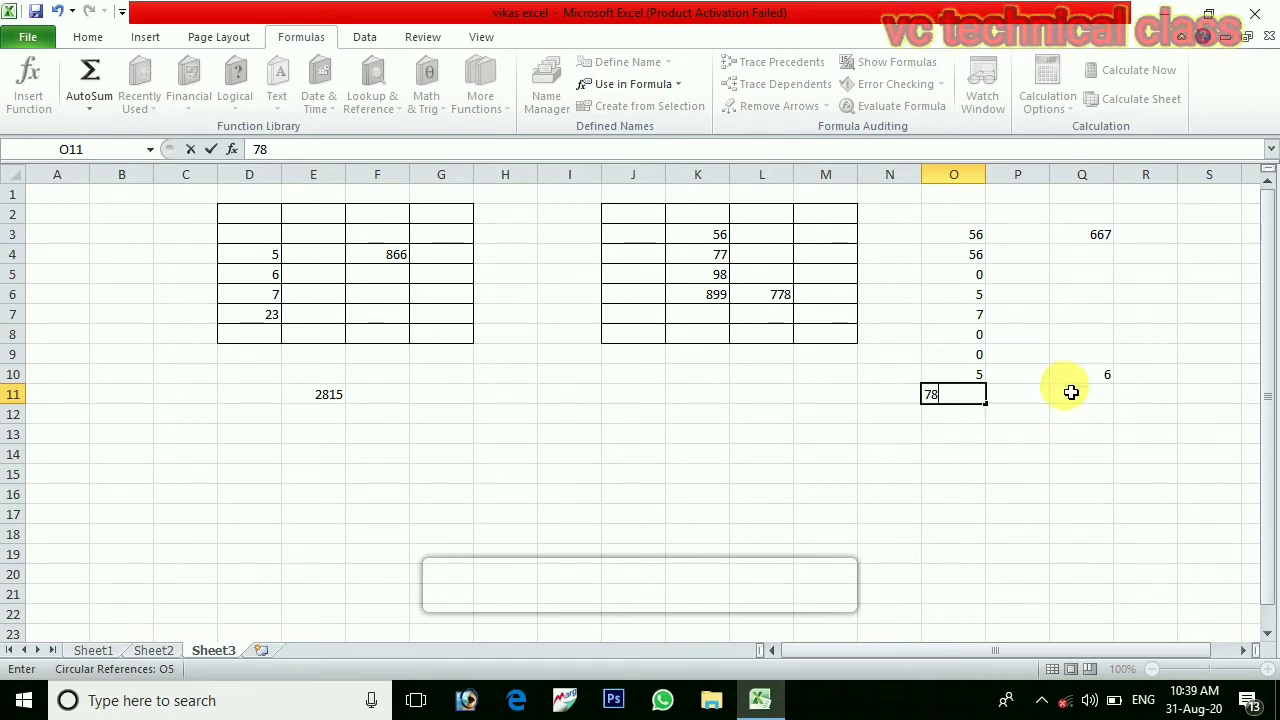
pyautogui.click(1104, 404)
pyautogui.write('89')
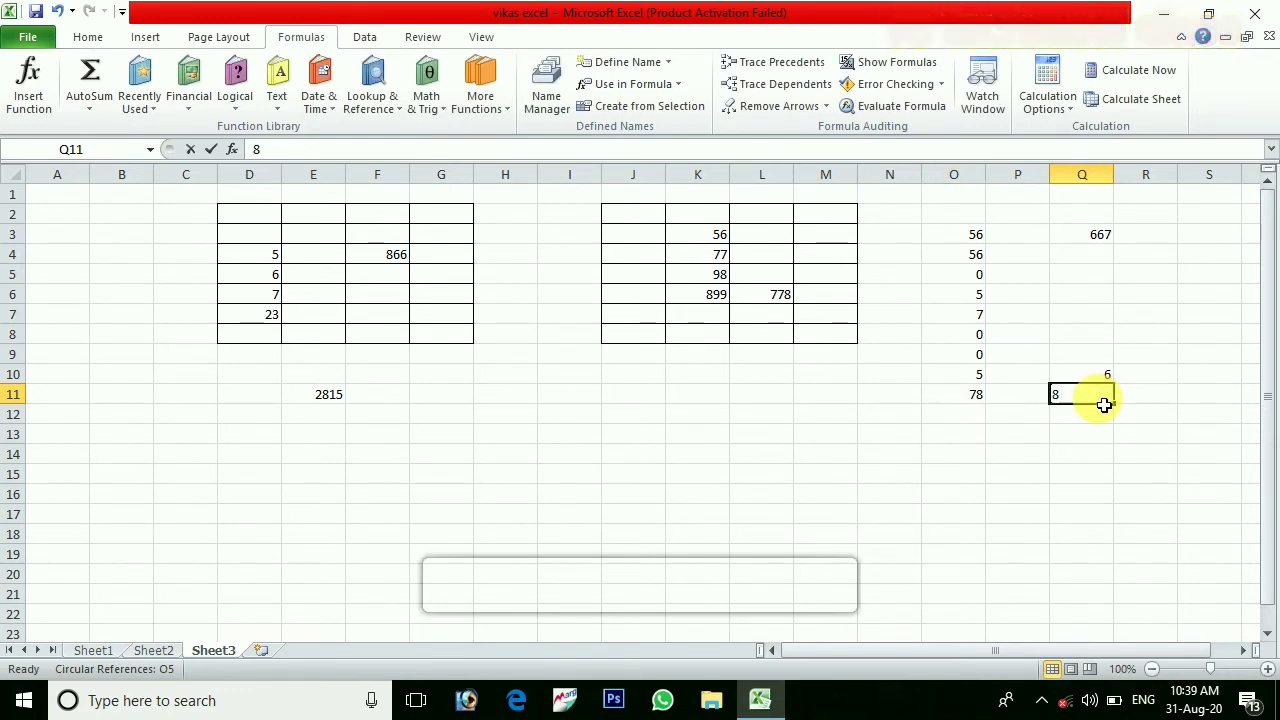
# Enter a formula in cell R11 that adds the defined names "one" and "two".
pyautogui.click(1162, 399)
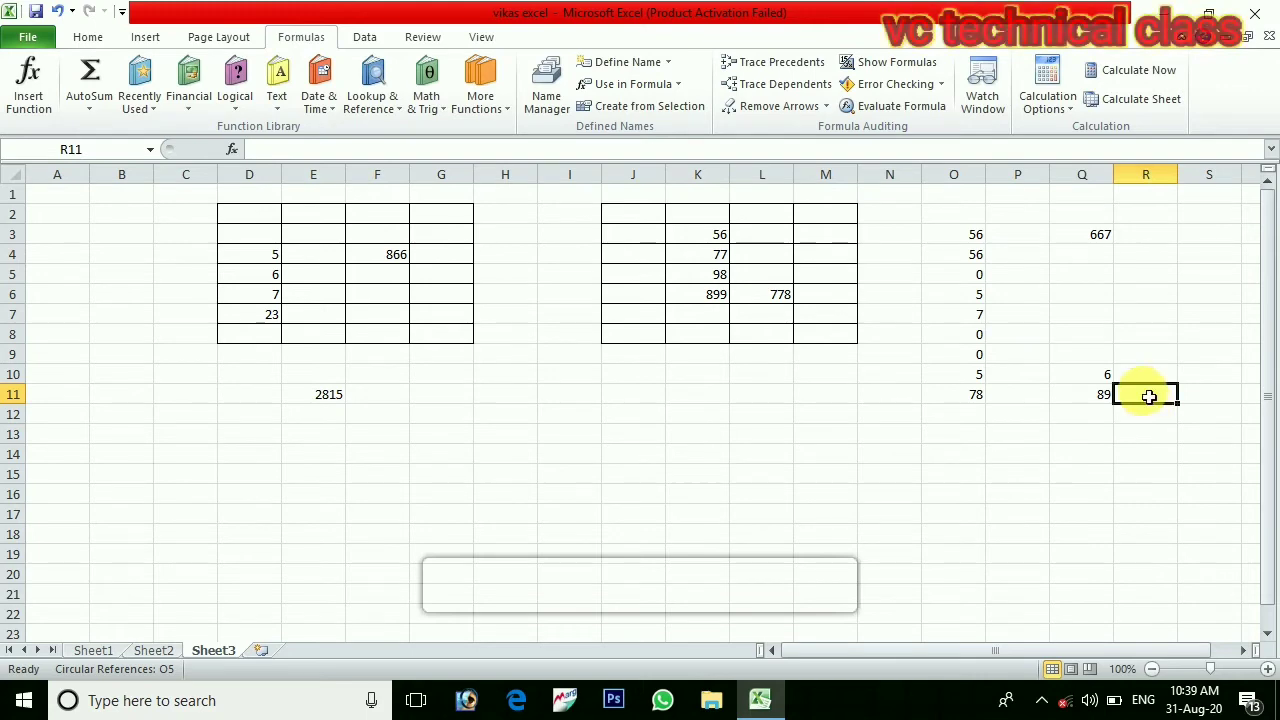
pyautogui.write('=')
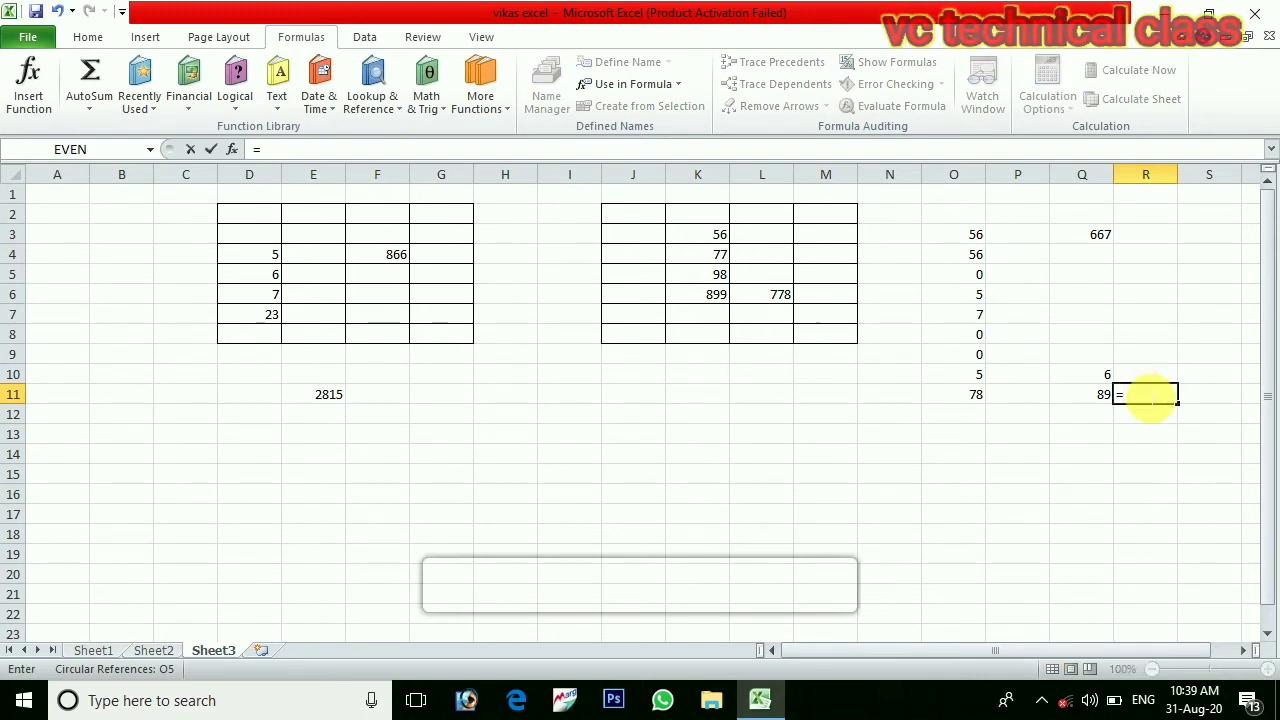
pyautogui.click(640, 86)
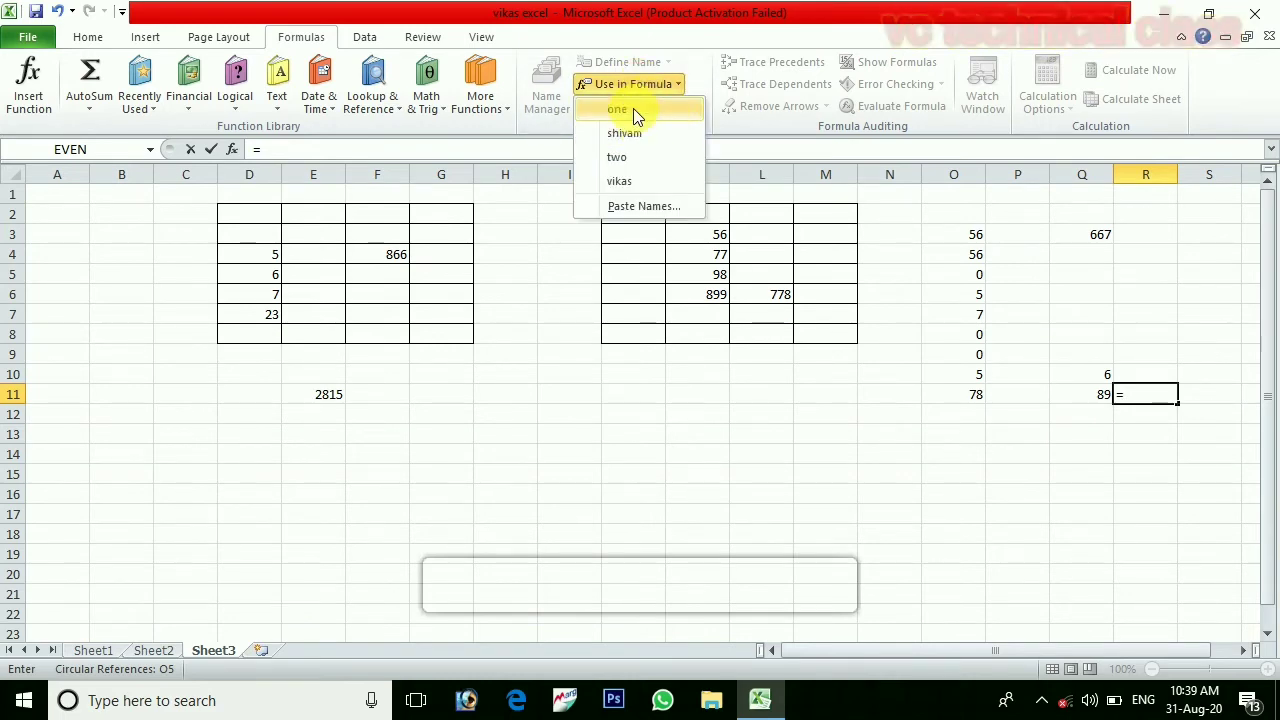
pyautogui.click(633, 110)
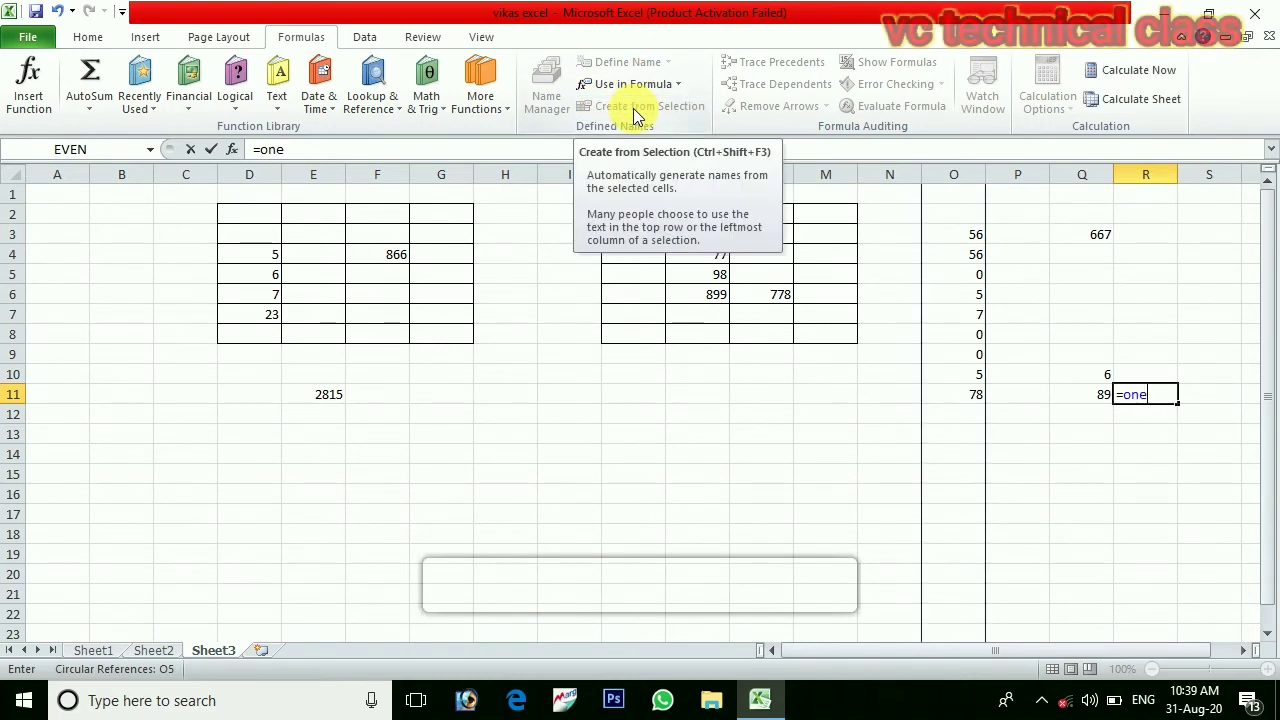
pyautogui.write('+')
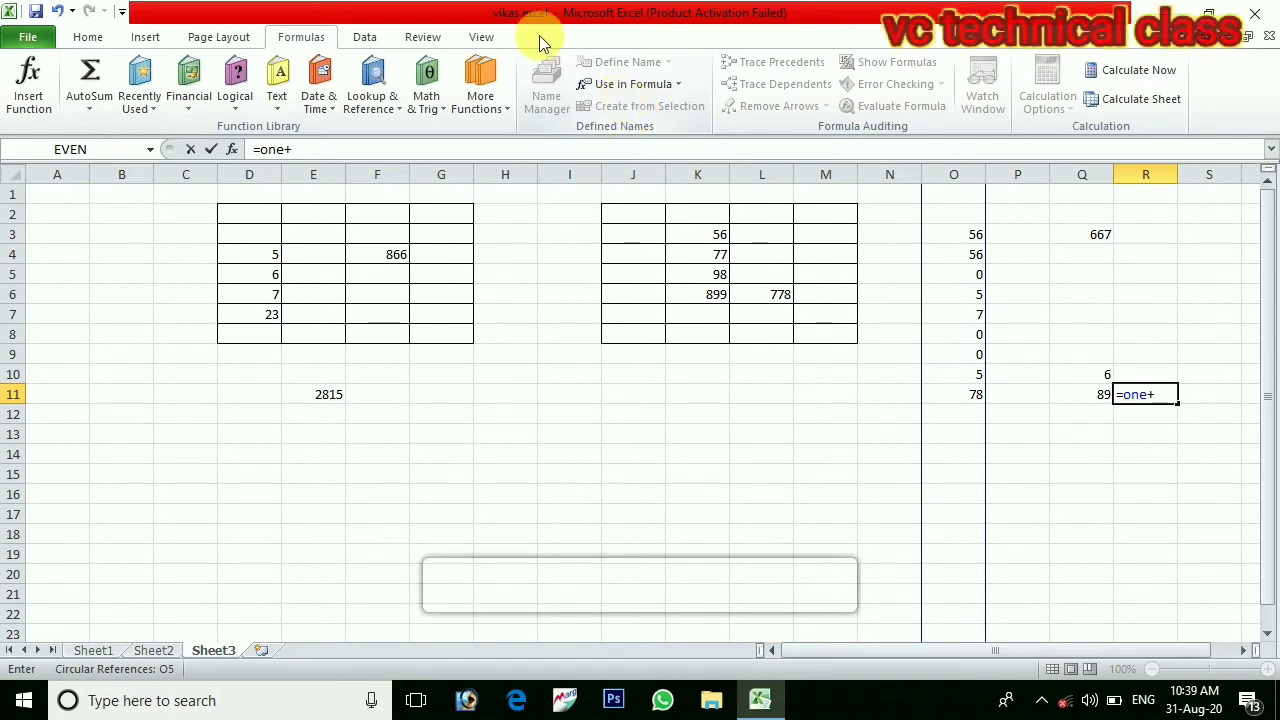
pyautogui.click(640, 86)
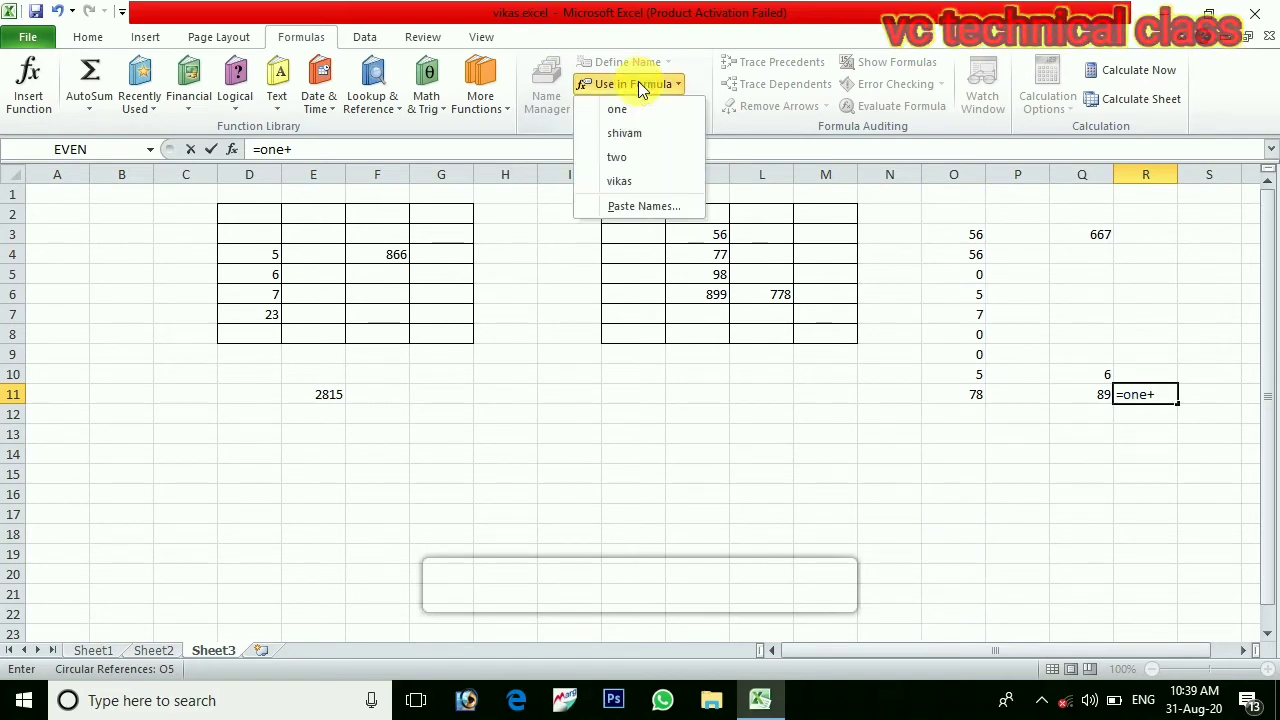
pyautogui.click(638, 159)
pyautogui.press('Return')
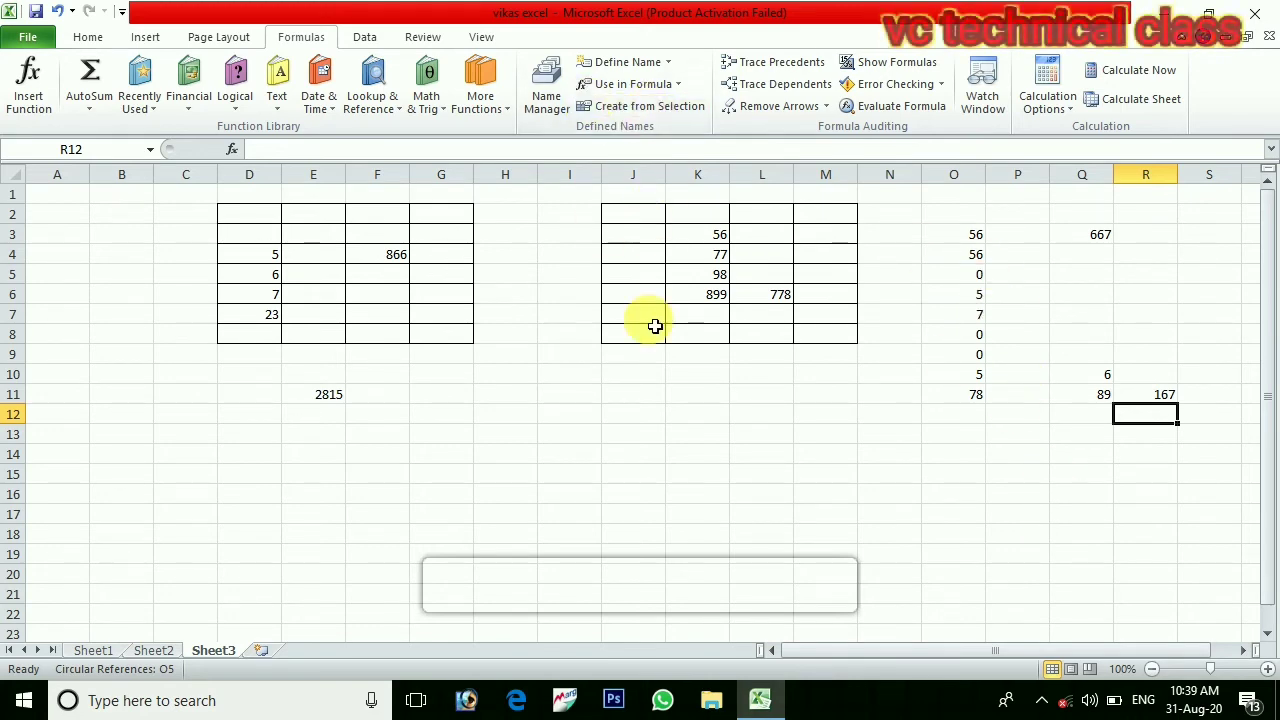
# Delete the defined name "one" and the name referring to Sheet3 range D2:G8 in the Name Manager.
pyautogui.click(572, 420)
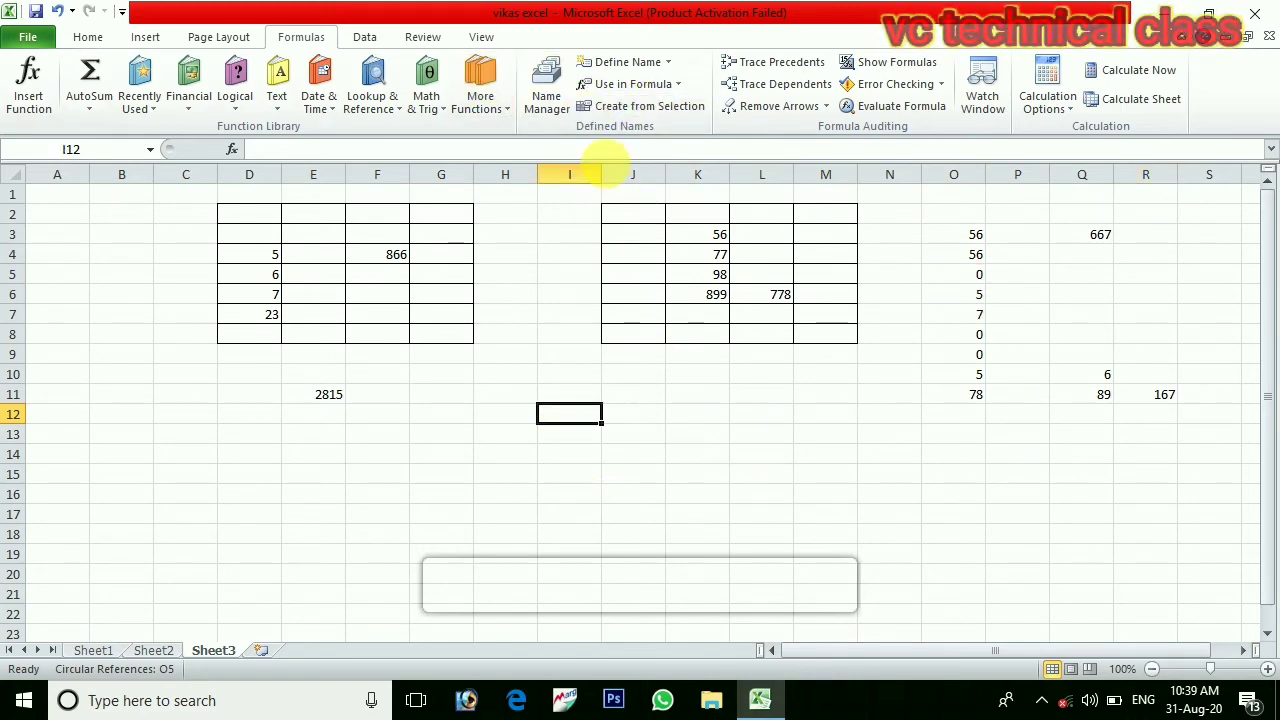
pyautogui.click(547, 95)
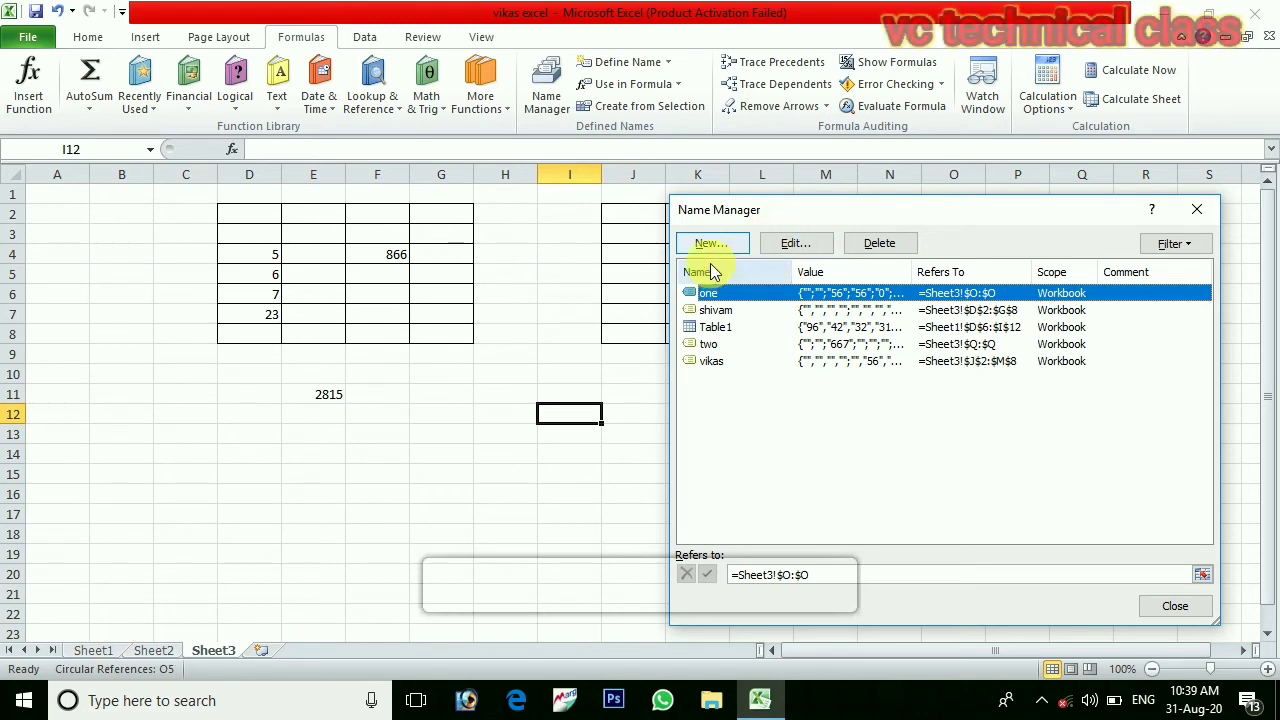
pyautogui.click(887, 243)
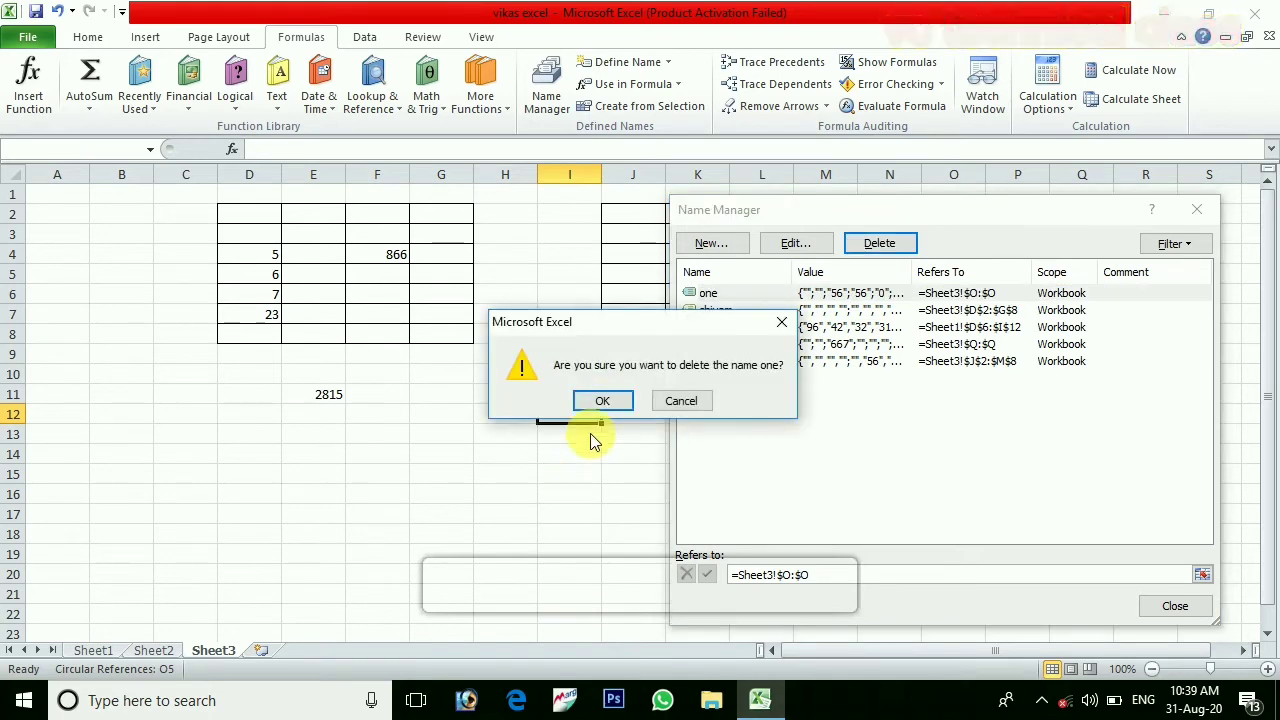
pyautogui.click(603, 401)
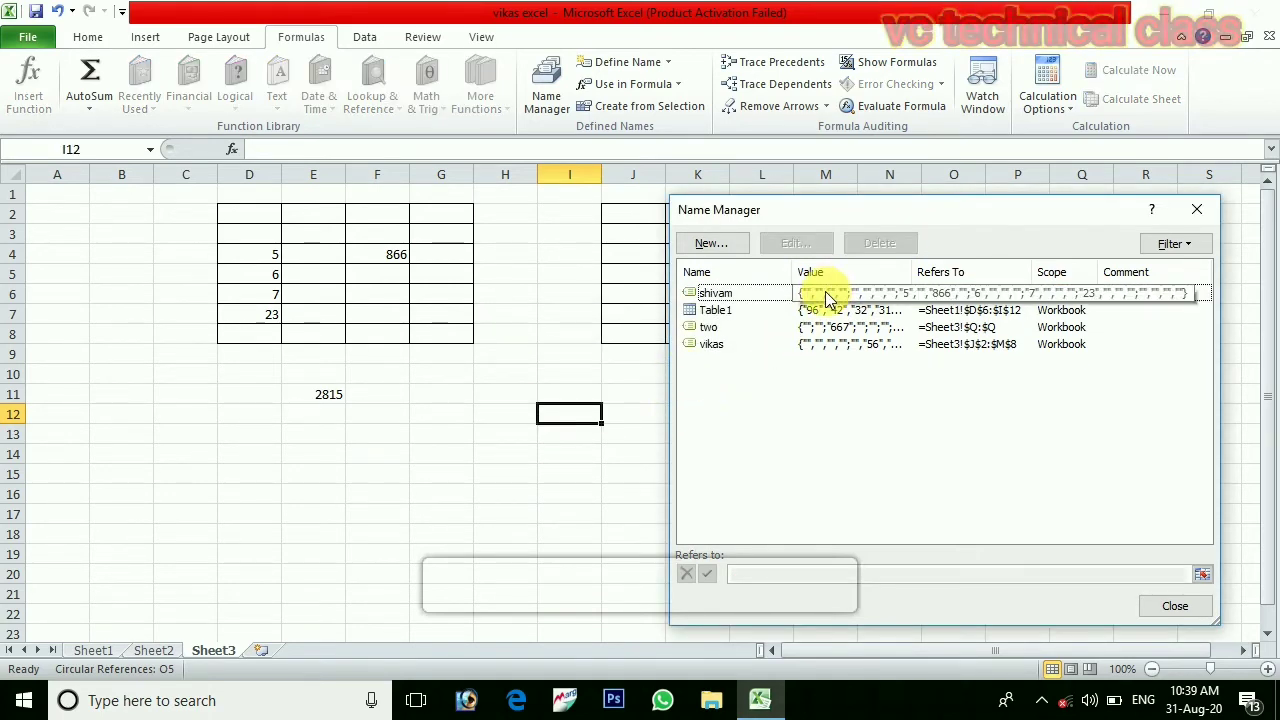
pyautogui.click(826, 296)
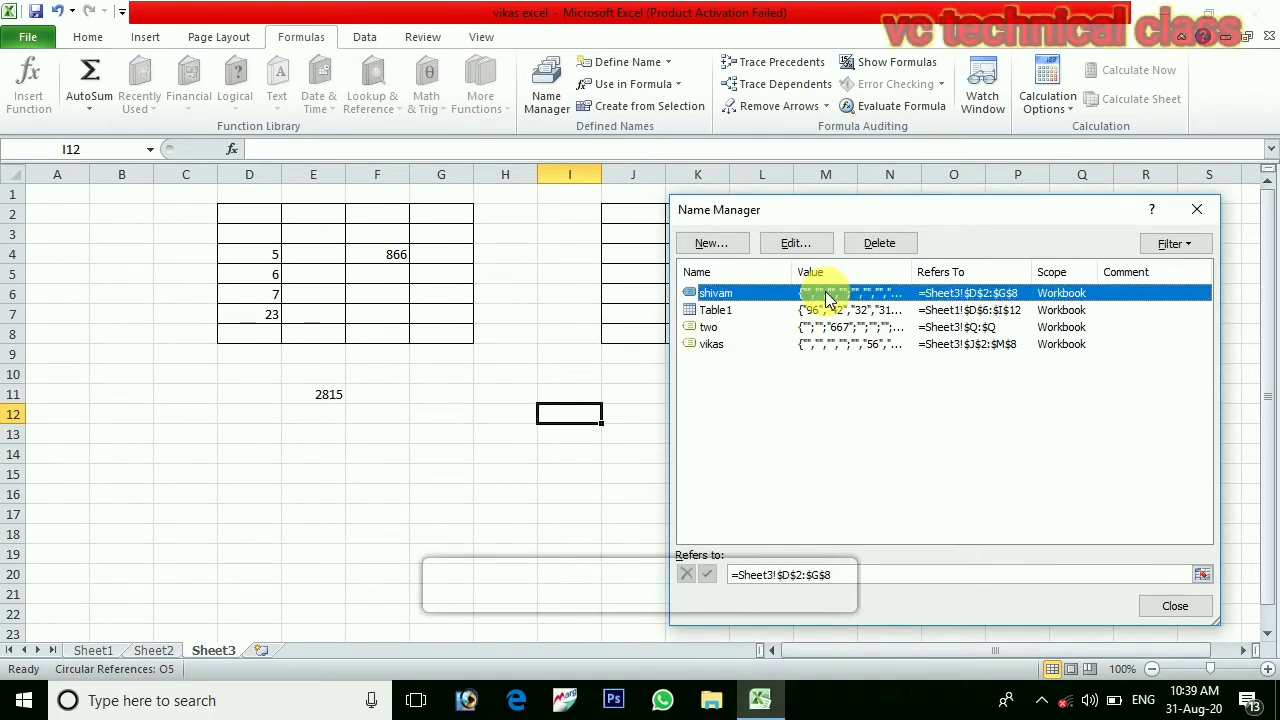
pyautogui.click(887, 243)
pyautogui.click(603, 401)
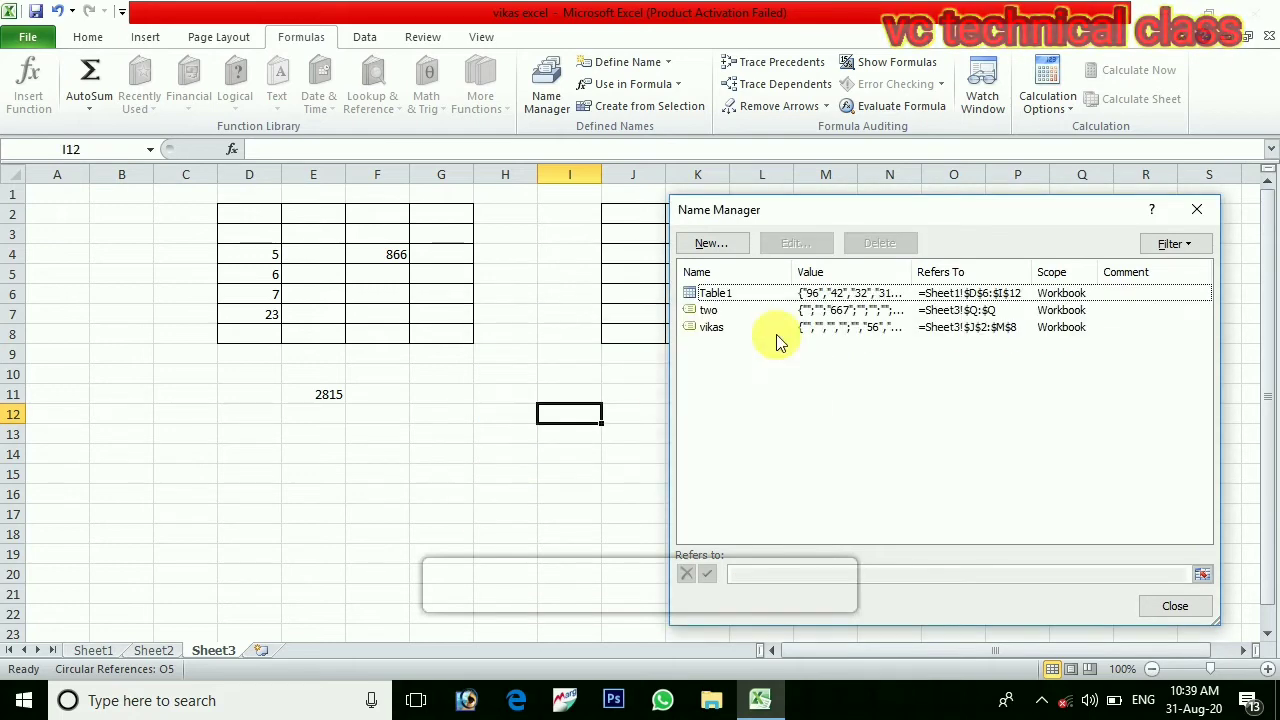
# Delete the defined name "two" and the name referring to Sheet3 range J2:M8, leaving Table1 selected.
pyautogui.click(846, 292)
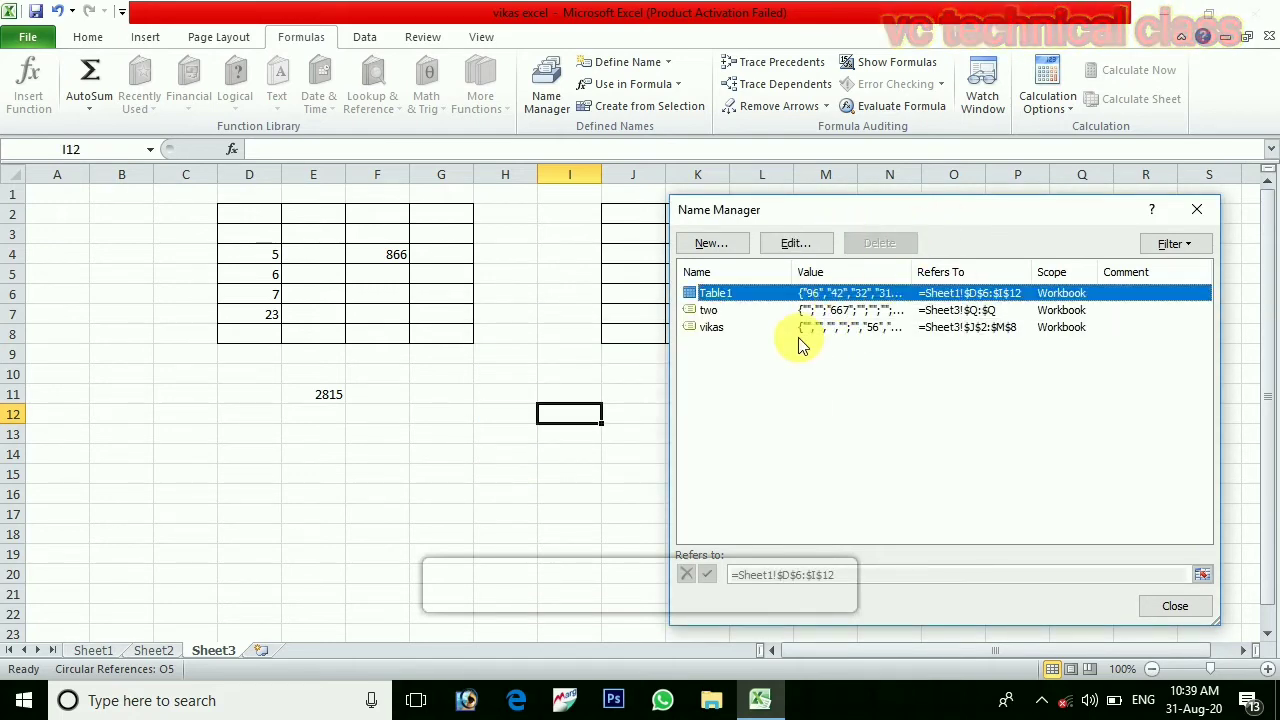
pyautogui.click(847, 311)
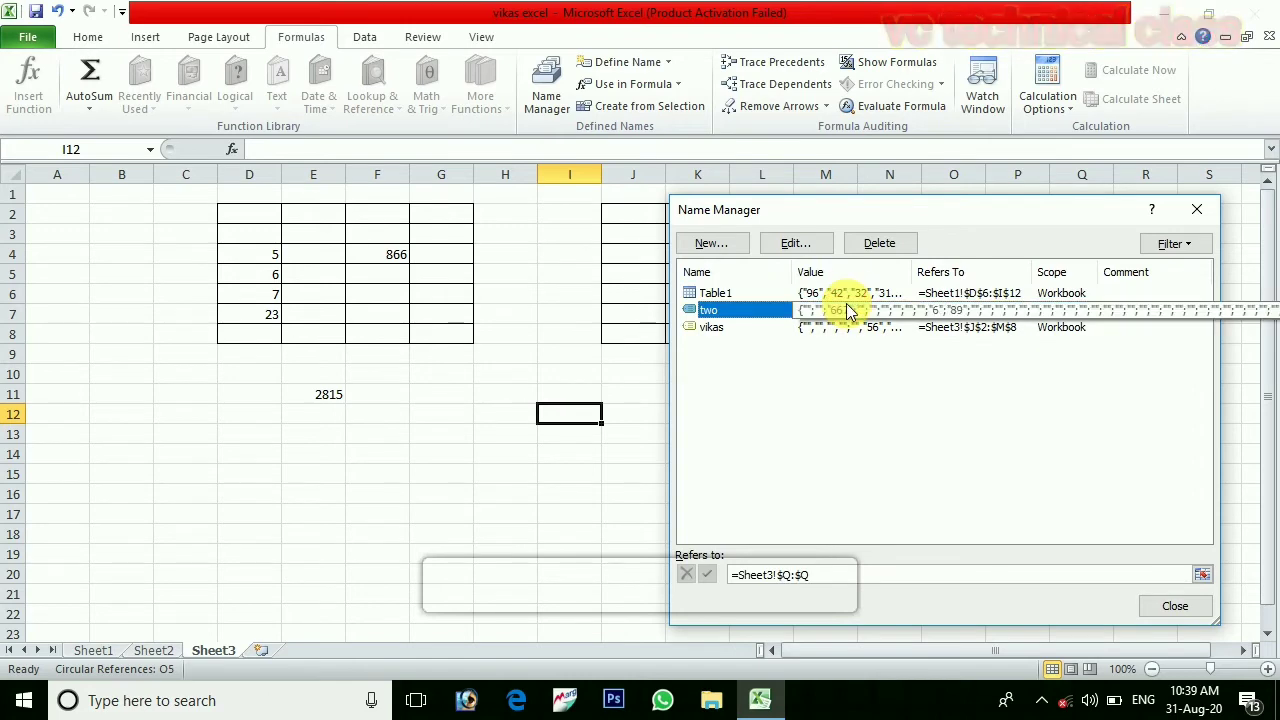
pyautogui.click(875, 243)
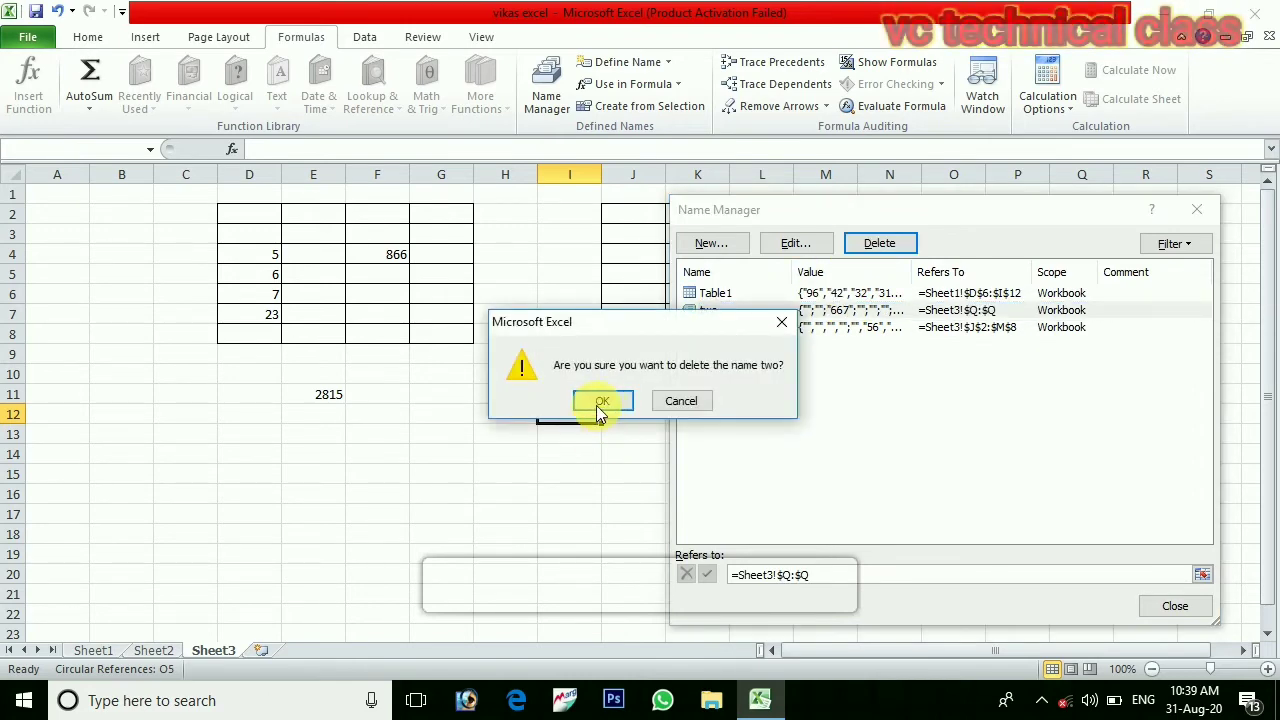
pyautogui.click(601, 405)
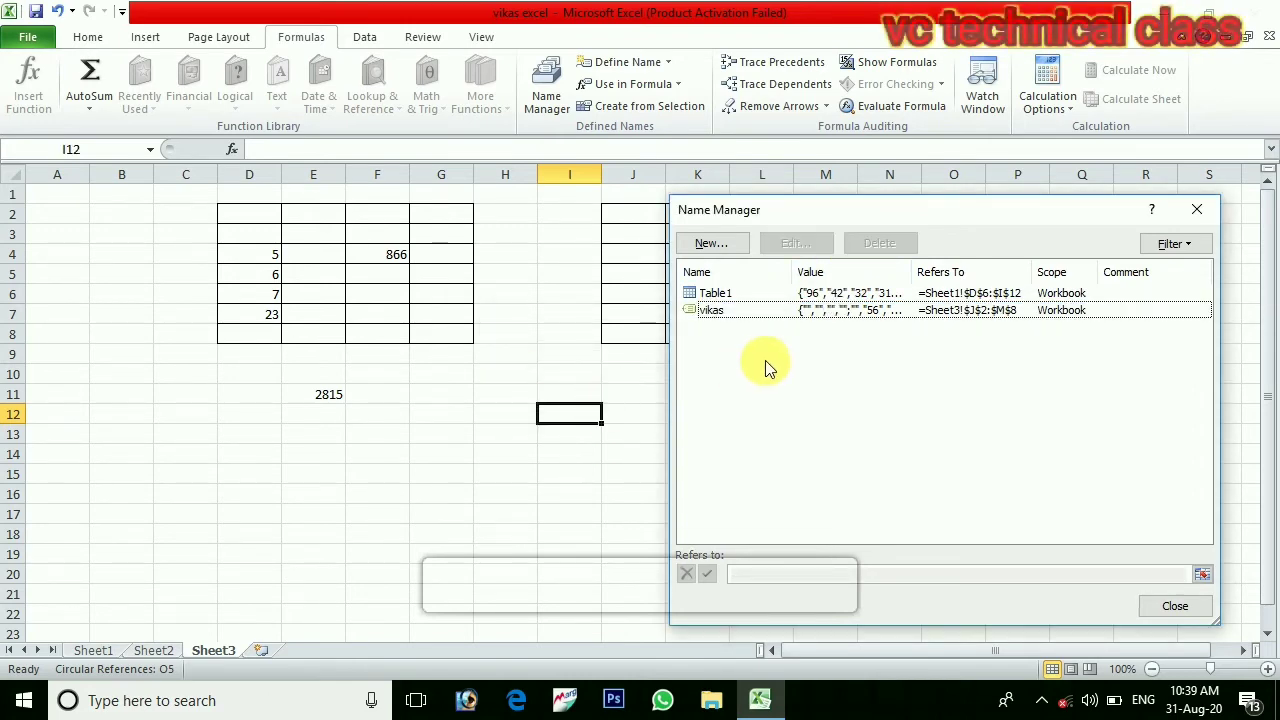
pyautogui.click(784, 311)
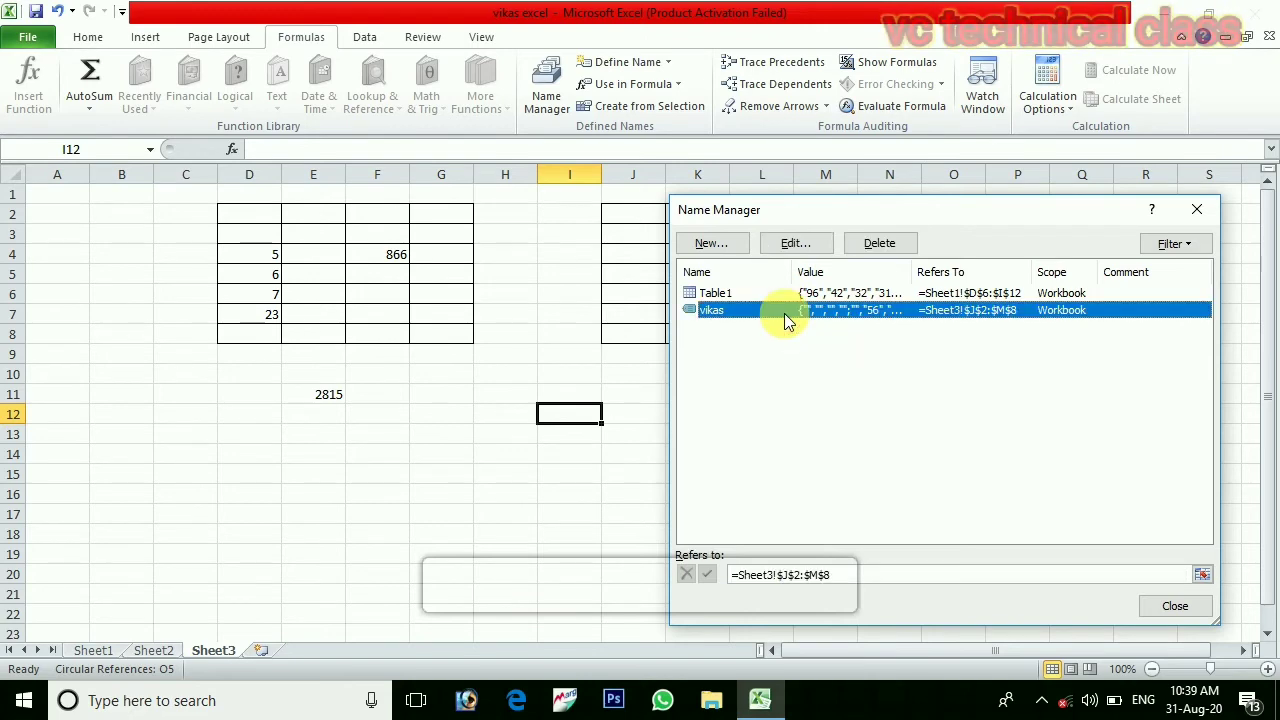
pyautogui.click(868, 247)
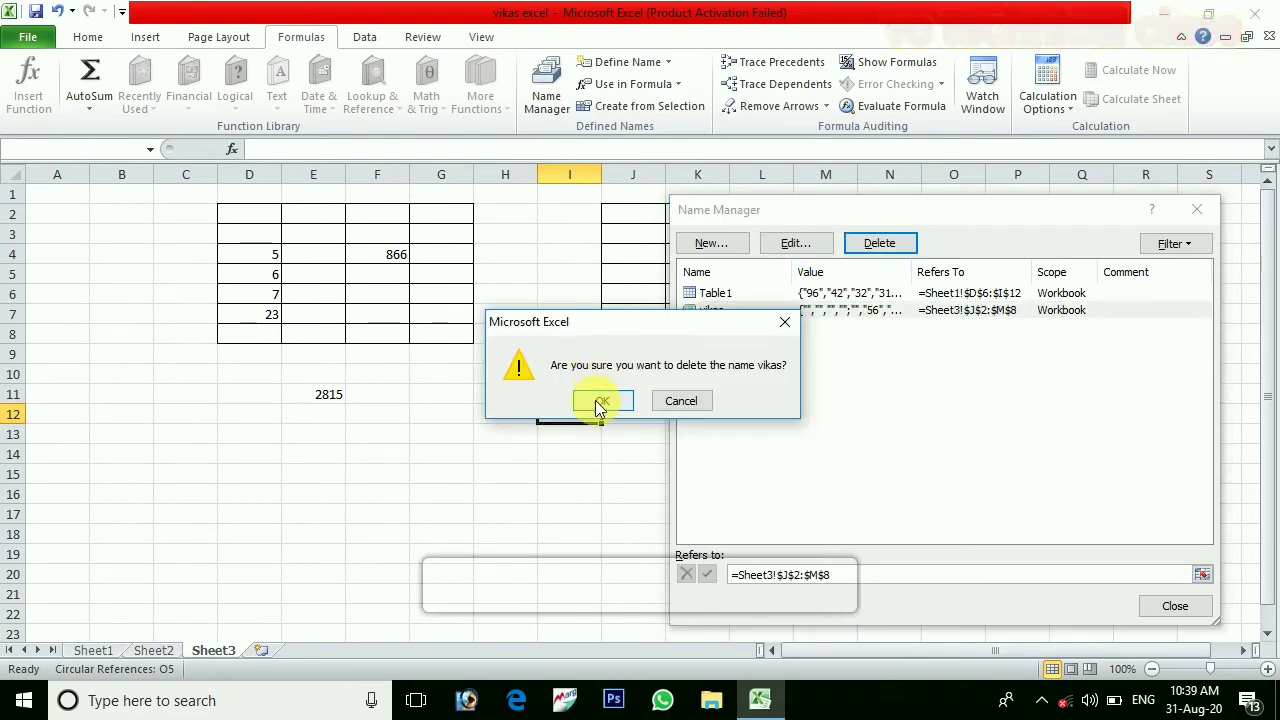
pyautogui.click(598, 402)
pyautogui.click(776, 294)
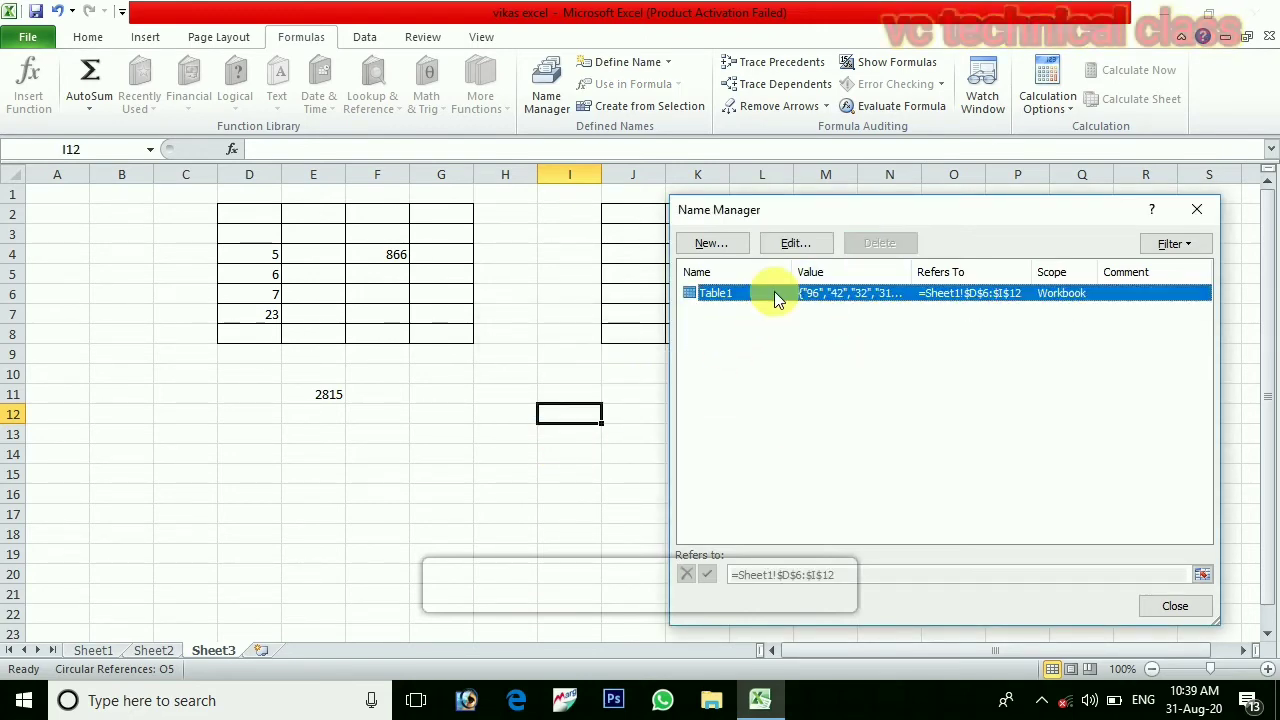
# Close the Name Manager.
pyautogui.click(930, 373)
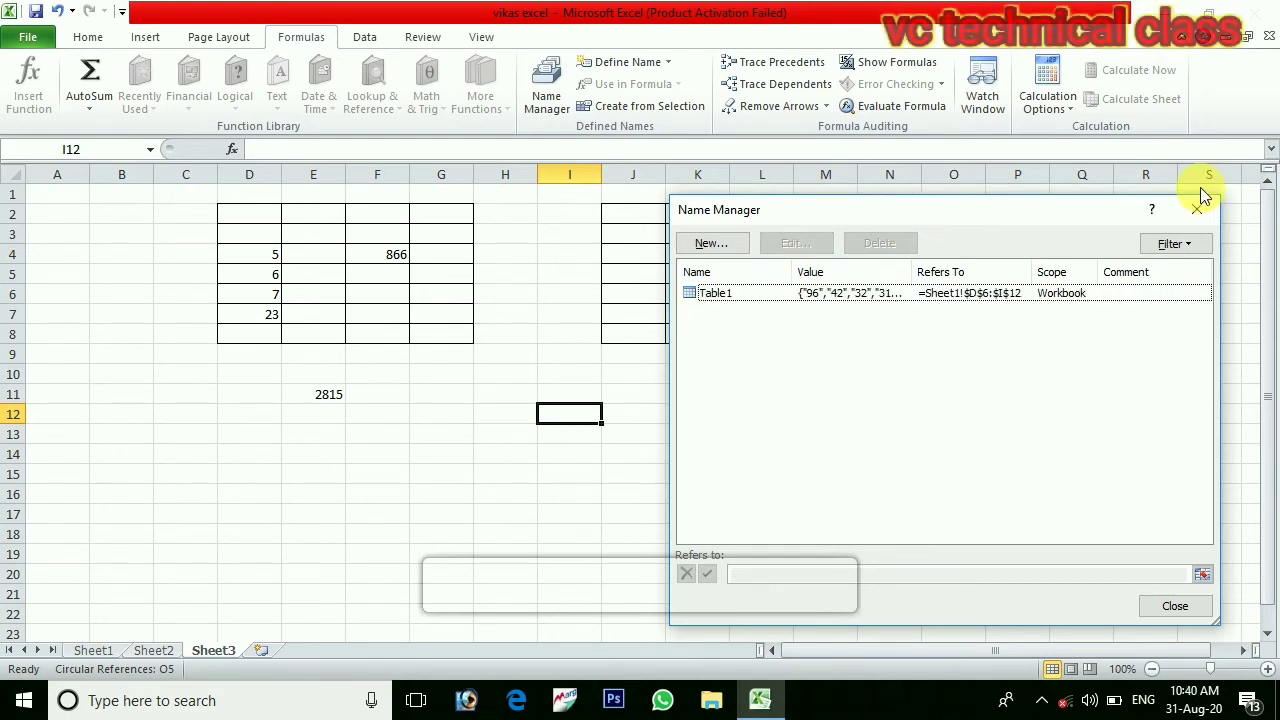
pyautogui.click(1196, 209)
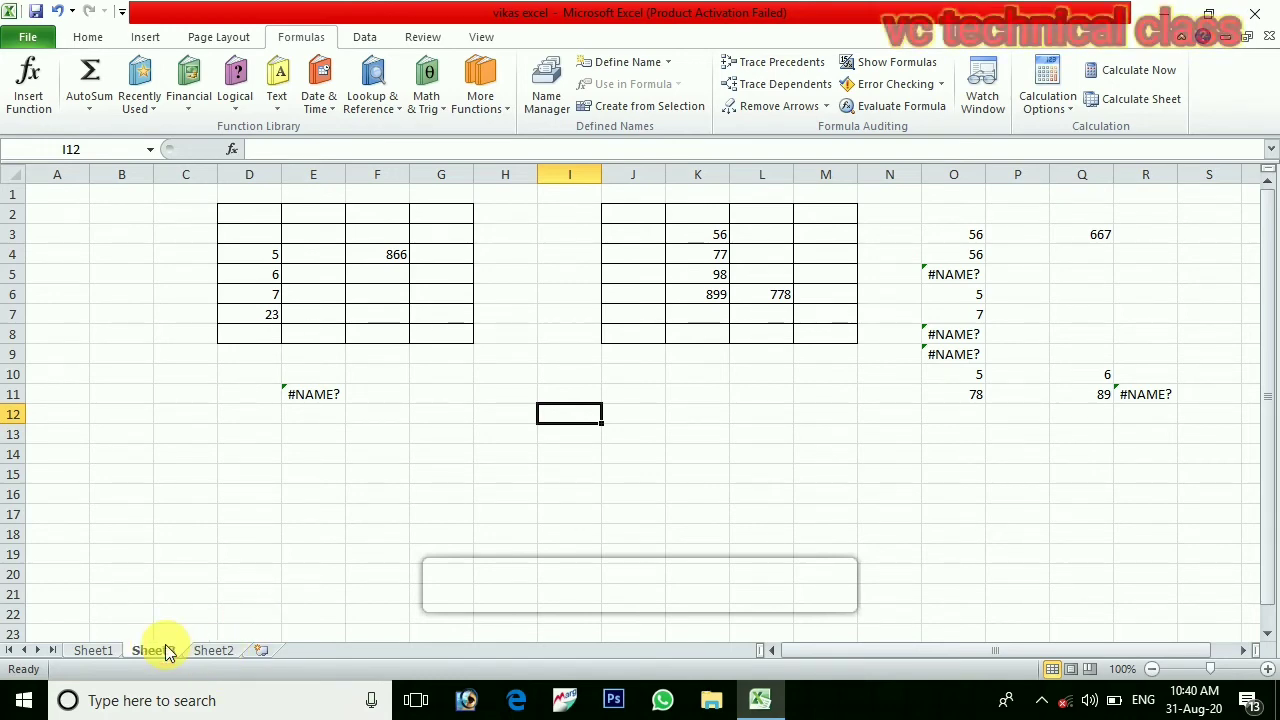
# Trace the precedents of cell J9 on Sheet2.
pyautogui.doubleClick(155, 656)
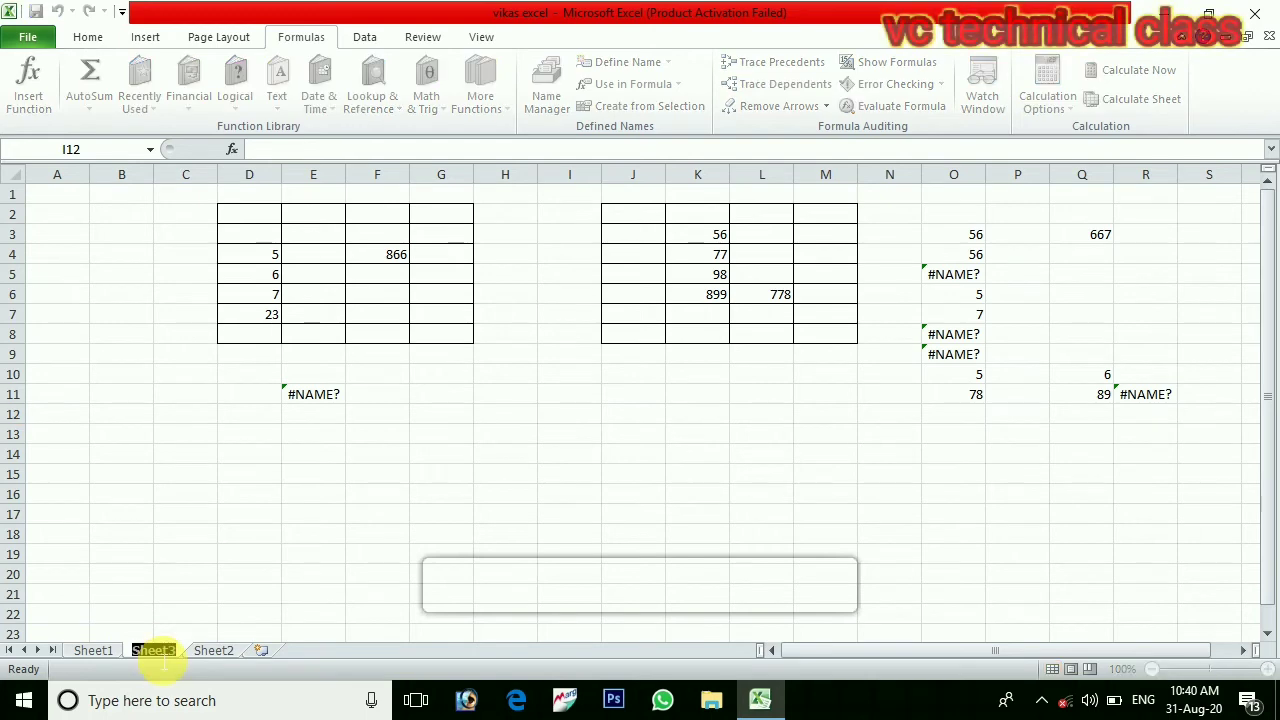
pyautogui.click(113, 657)
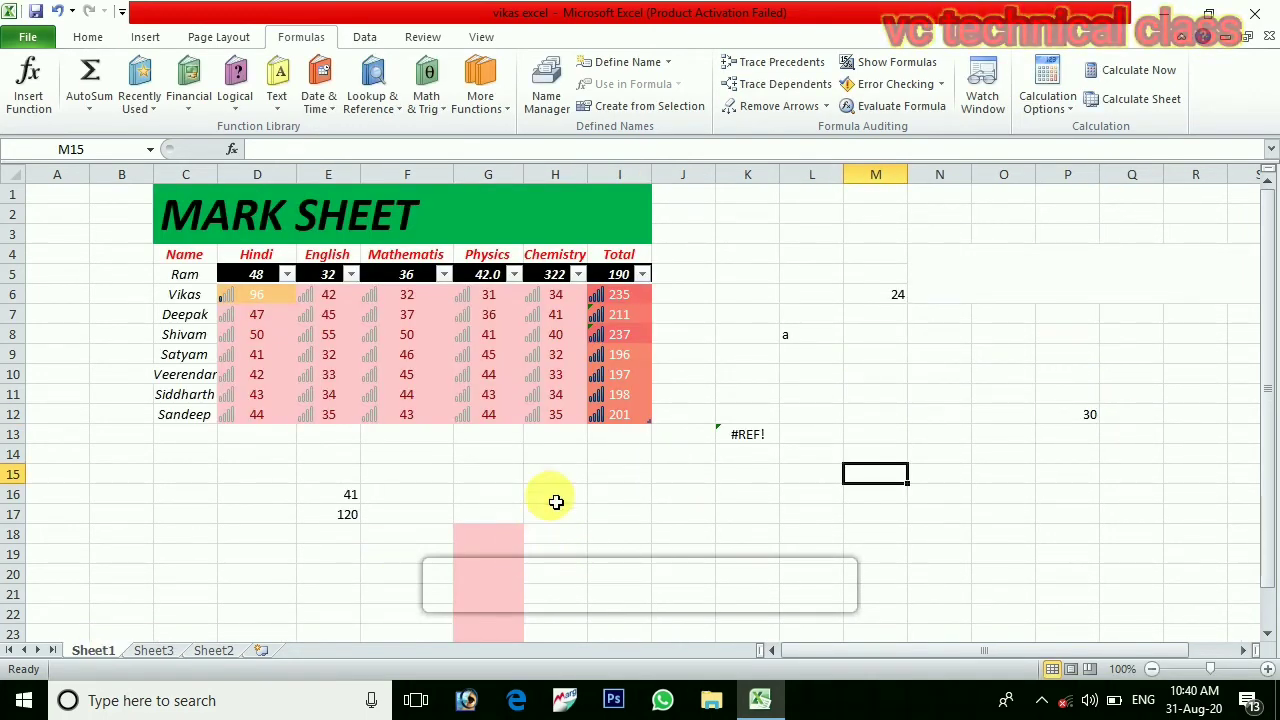
pyautogui.click(207, 652)
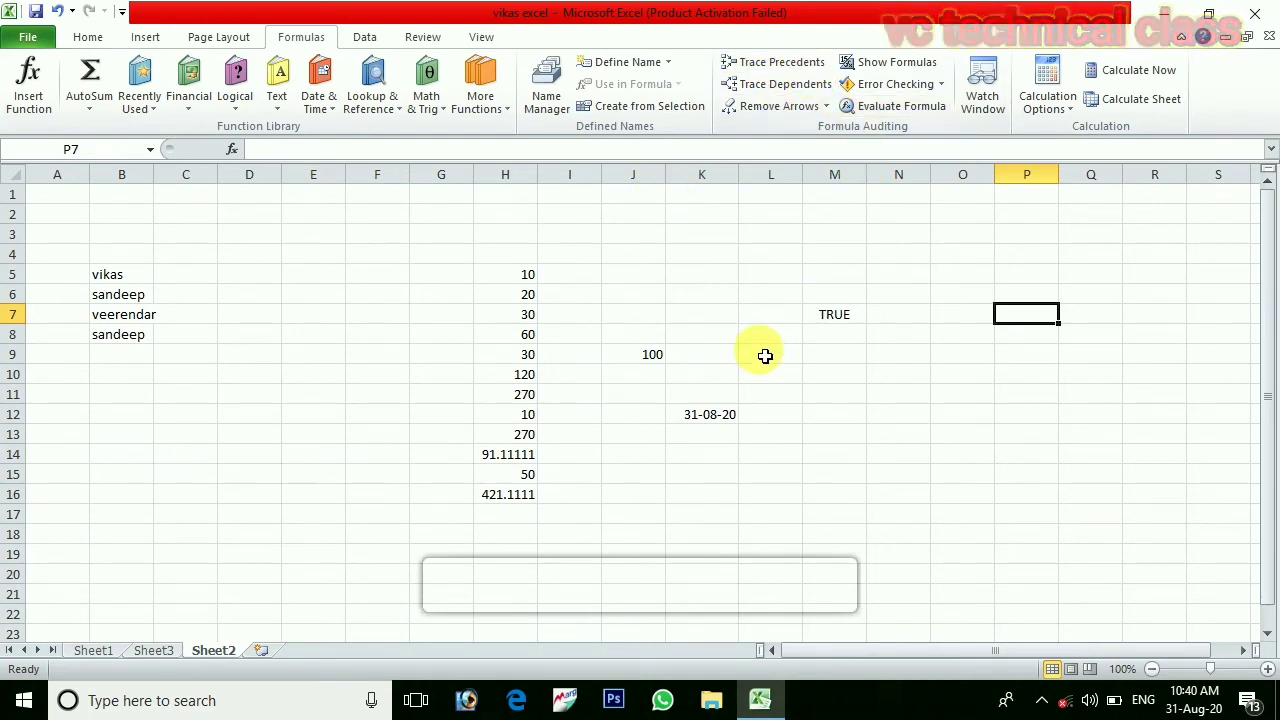
pyautogui.click(665, 358)
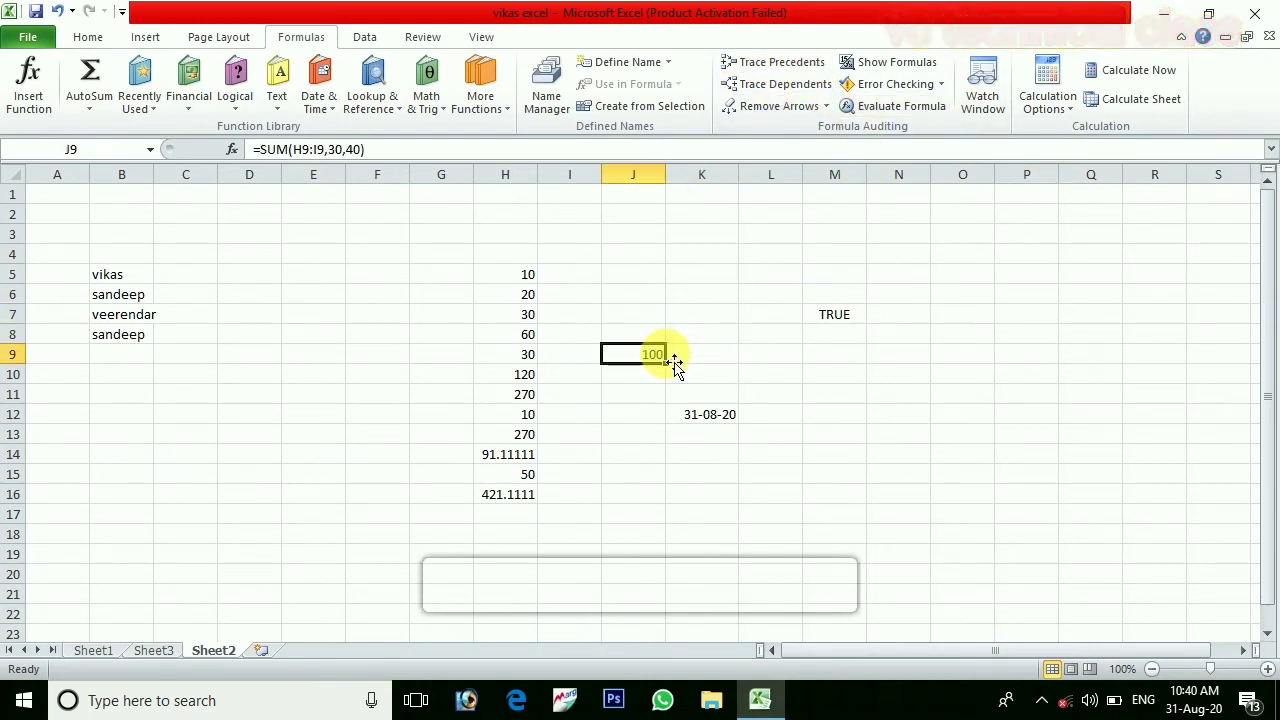
pyautogui.click(812, 70)
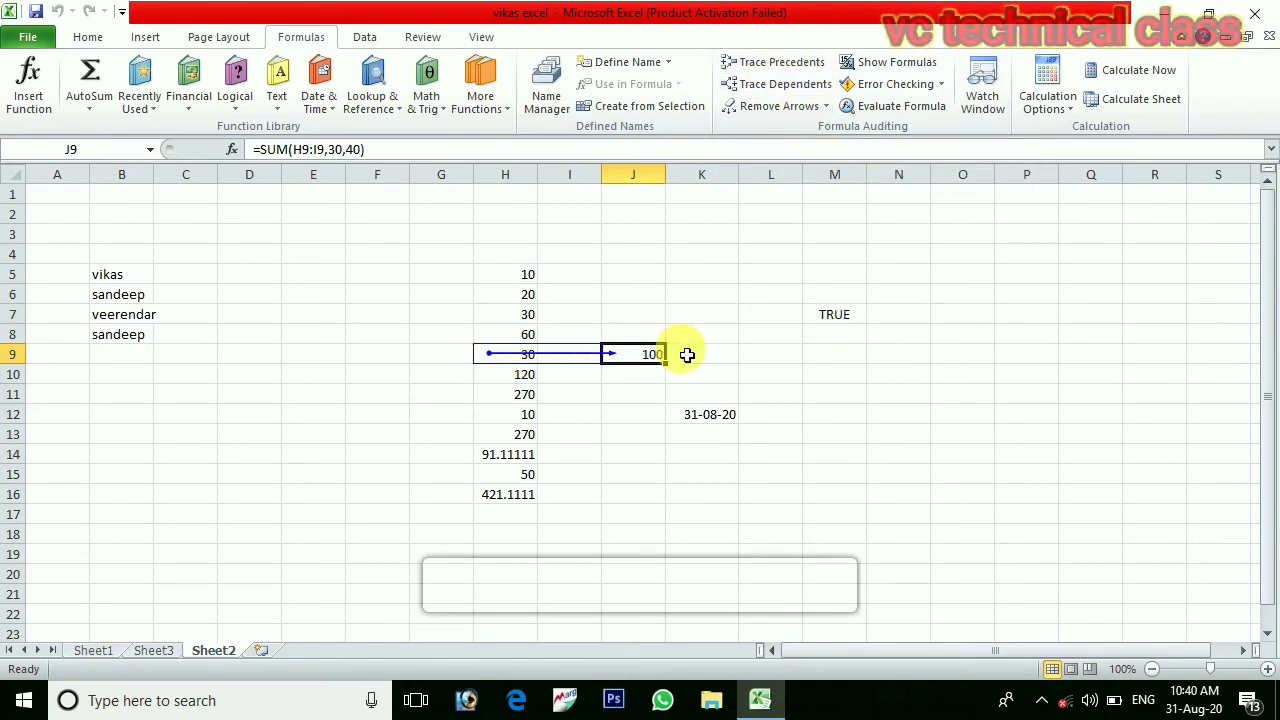
# Try to trace the precedents and the dependents of cell M7, which holds the AND formula.
pyautogui.click(847, 314)
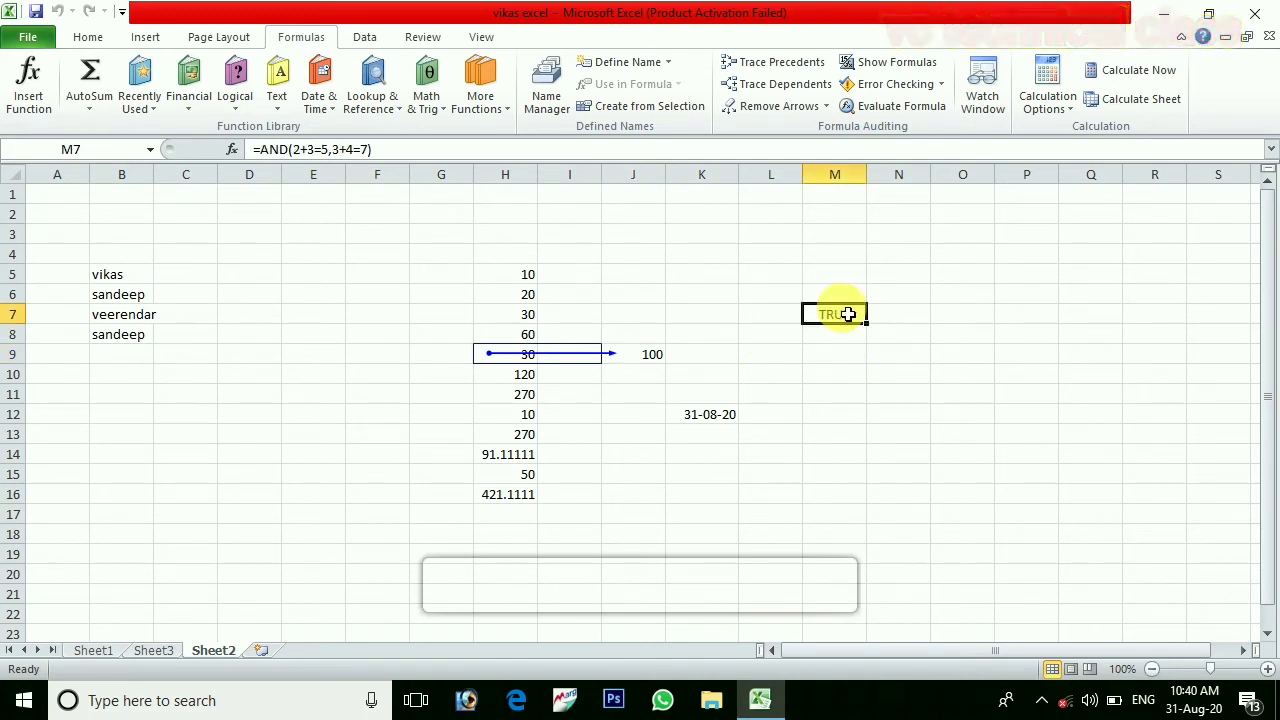
pyautogui.click(772, 63)
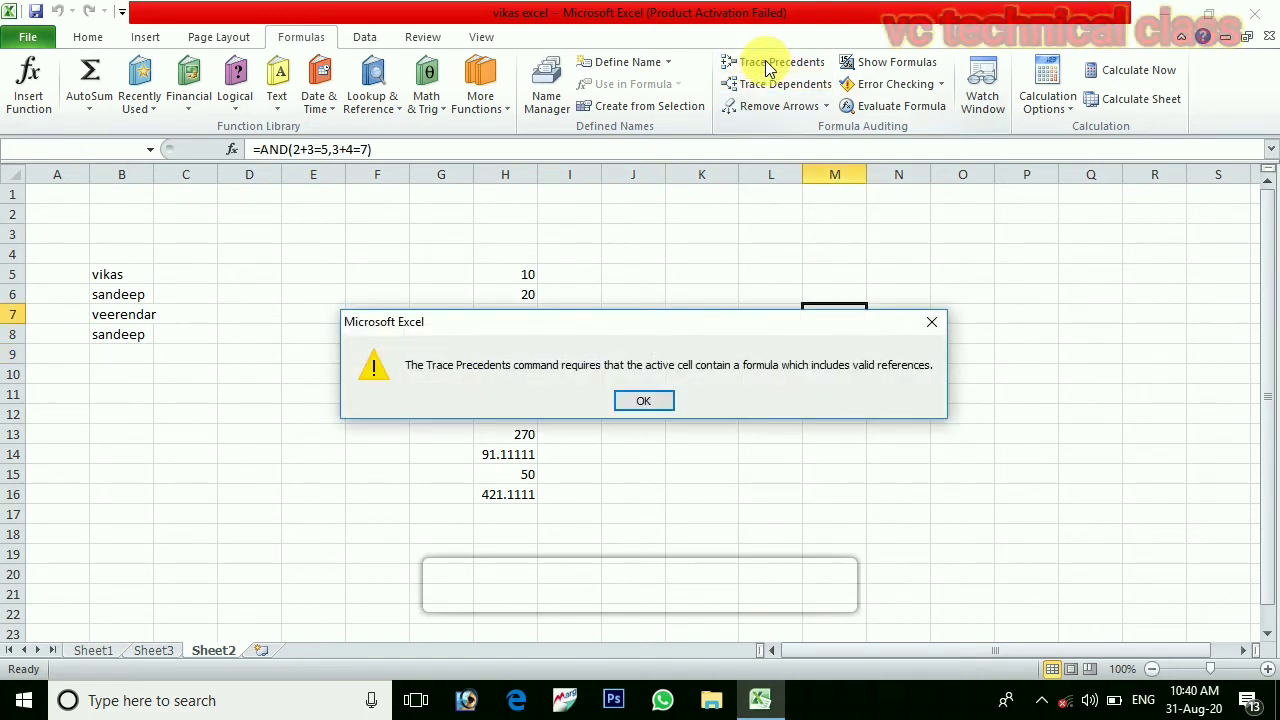
pyautogui.click(932, 320)
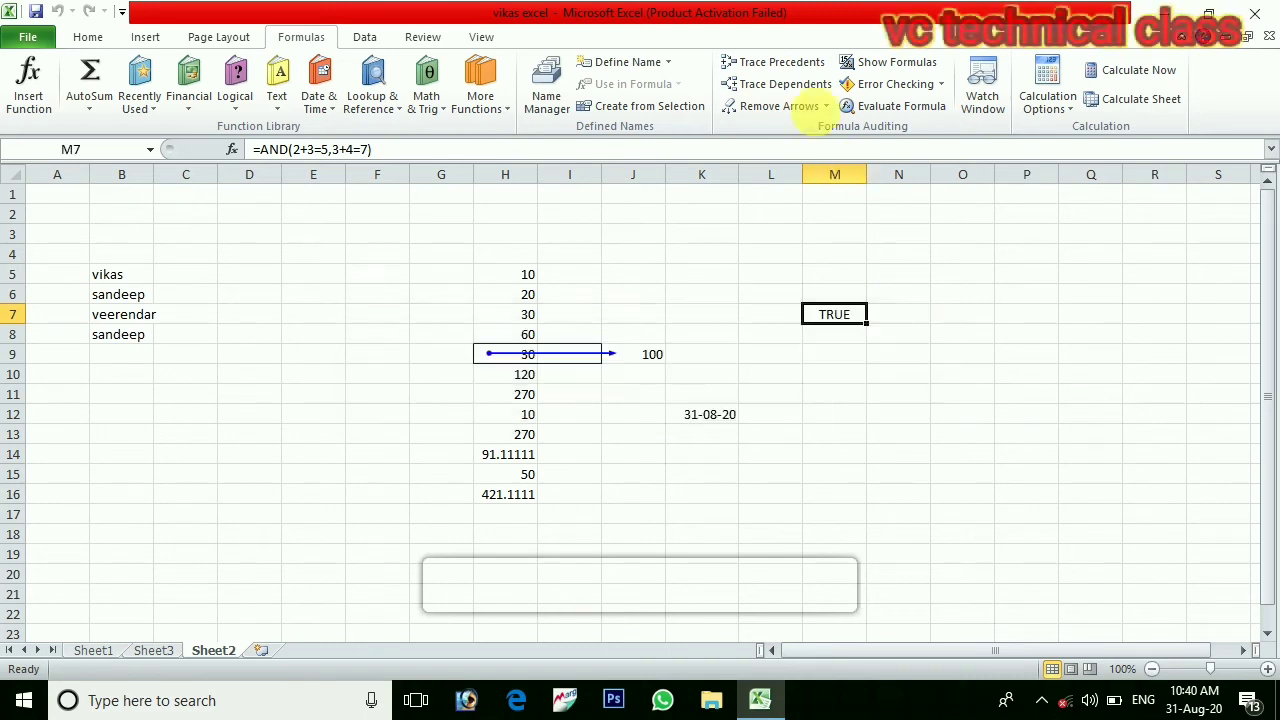
pyautogui.click(808, 85)
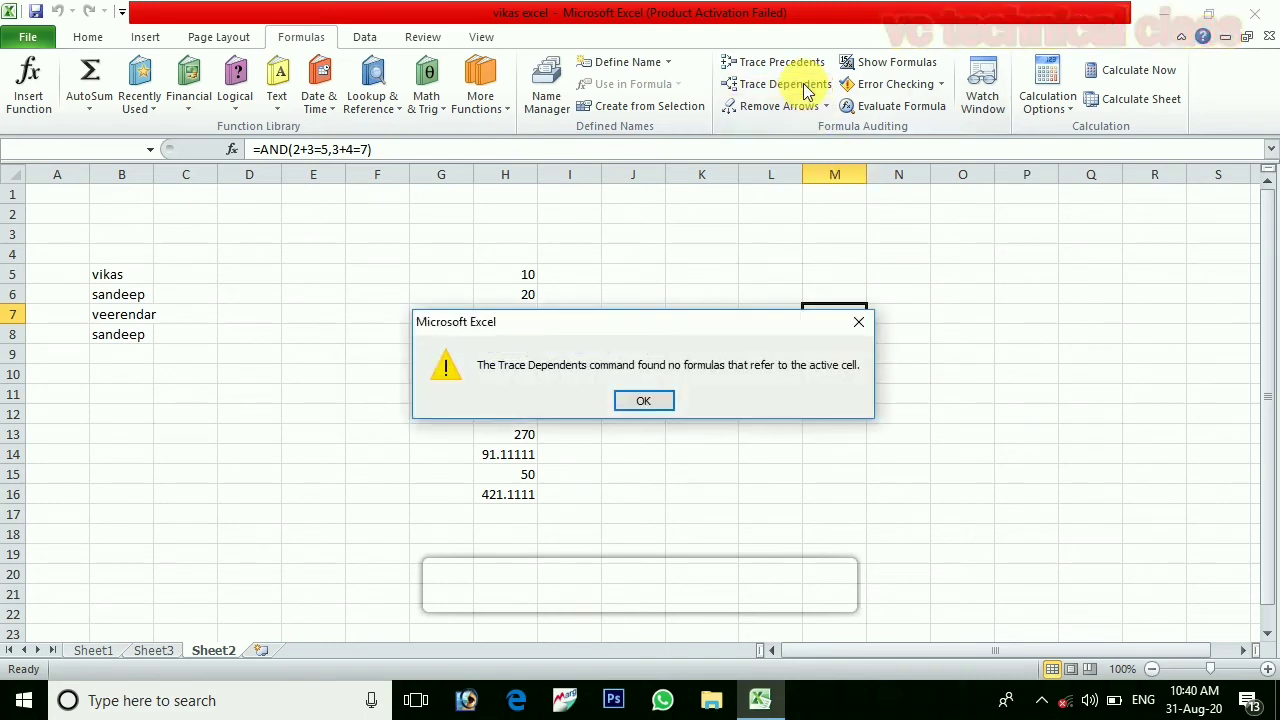
pyautogui.click(643, 400)
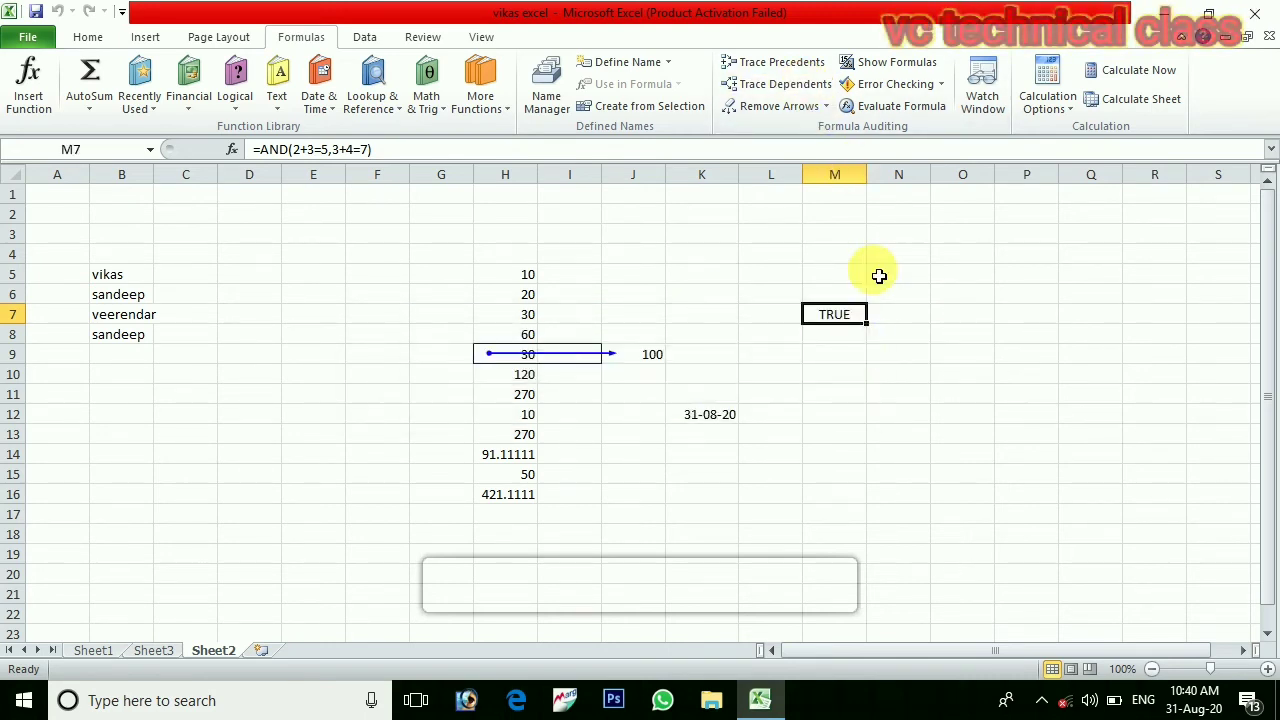
# Trace the precedents of the SUM formula in cell H16.
pyautogui.click(735, 420)
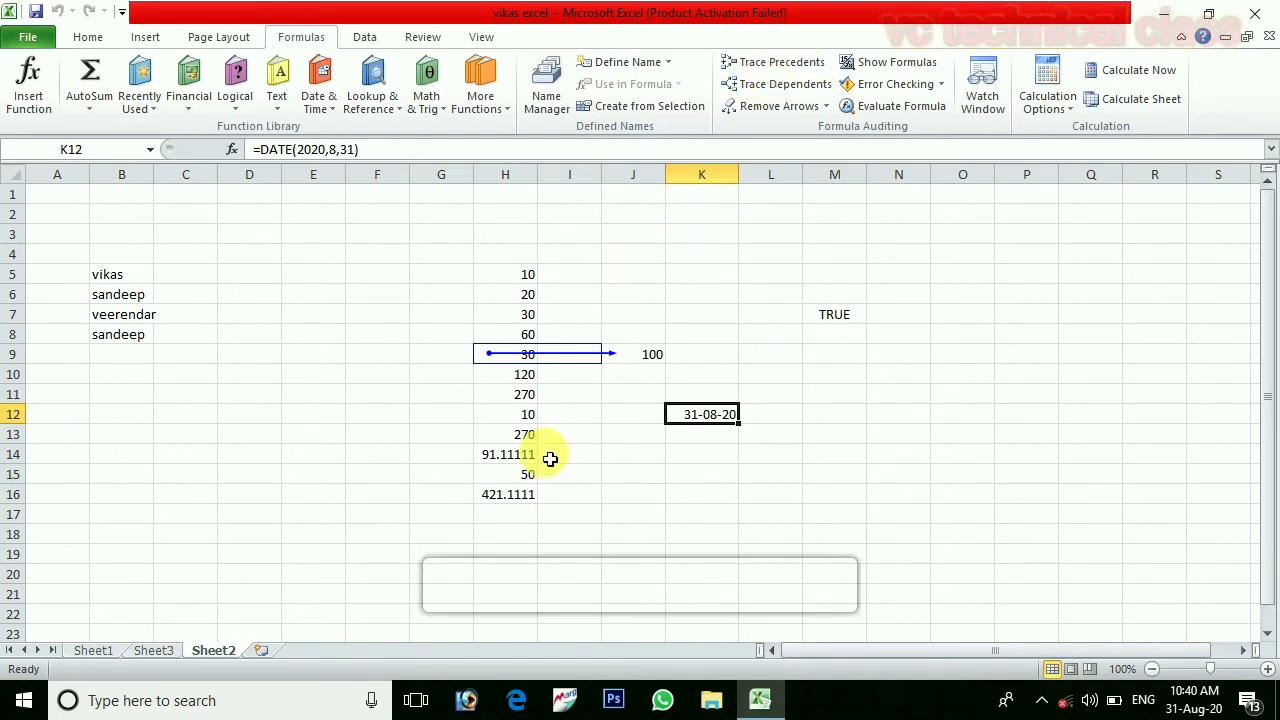
pyautogui.click(522, 500)
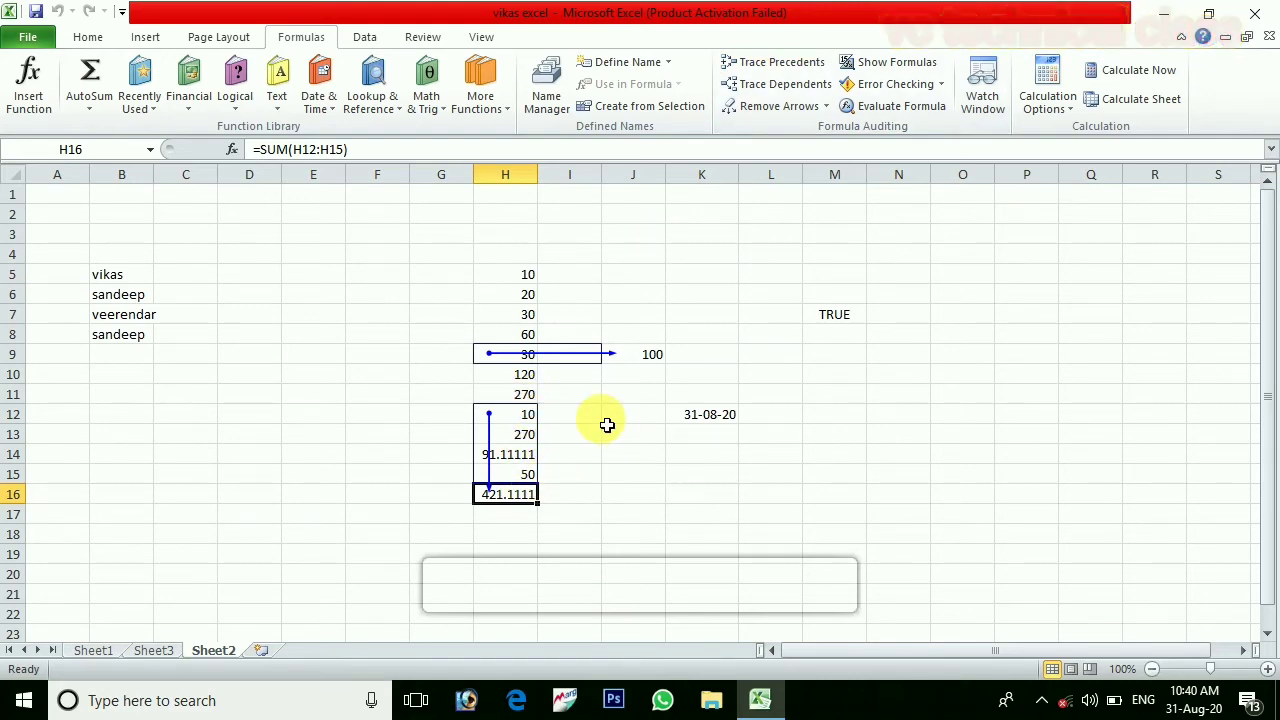
# Trace the dependents of cell H6 and remove all tracer arrows from the sheet.
pyautogui.click(531, 295)
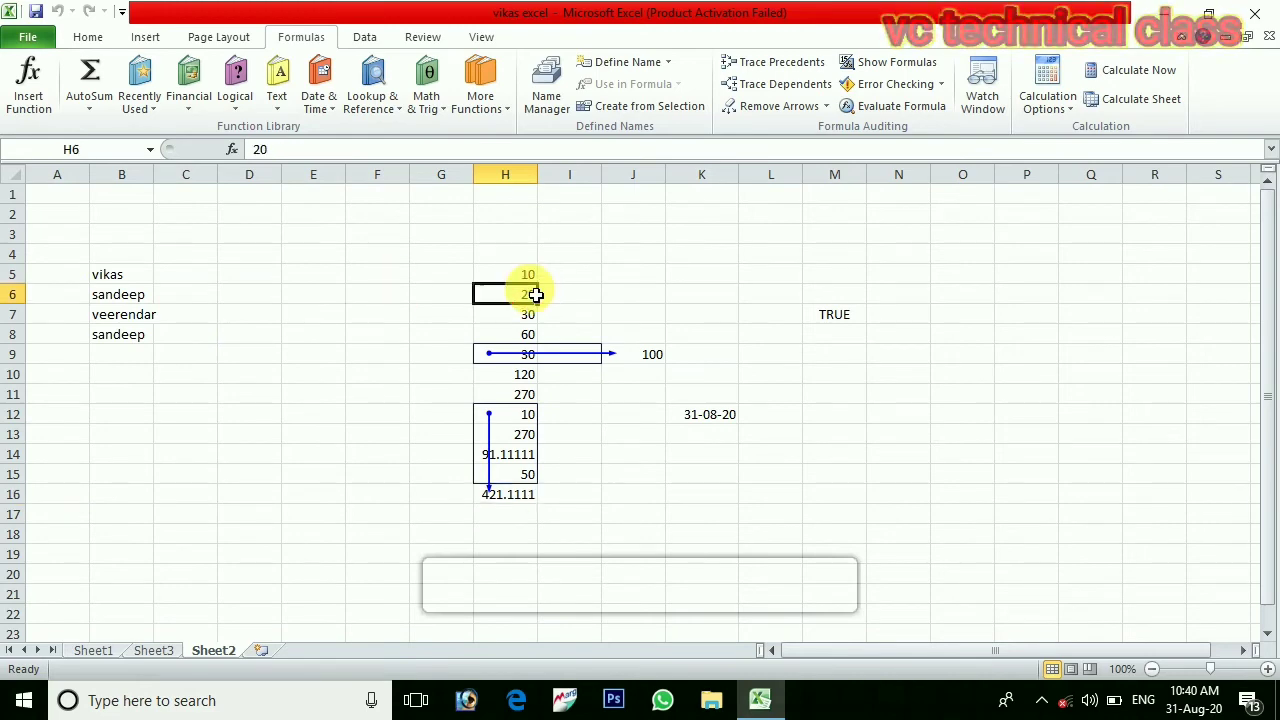
pyautogui.click(800, 84)
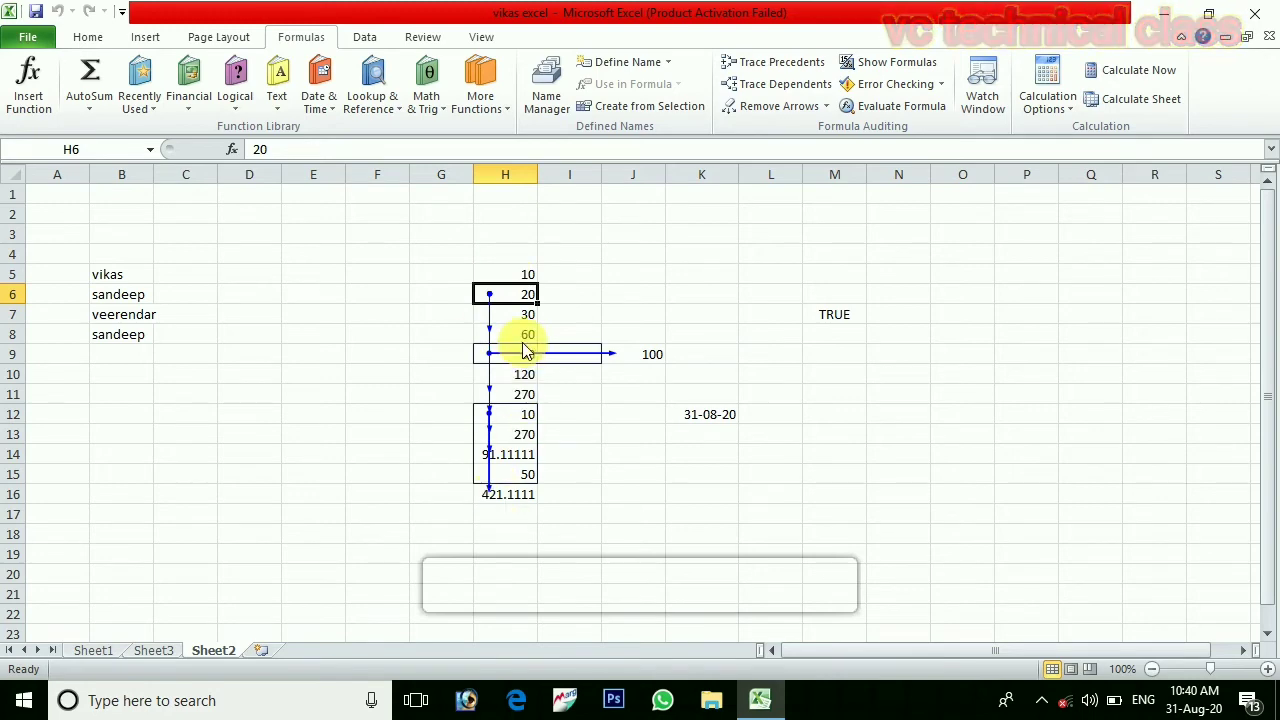
pyautogui.click(818, 105)
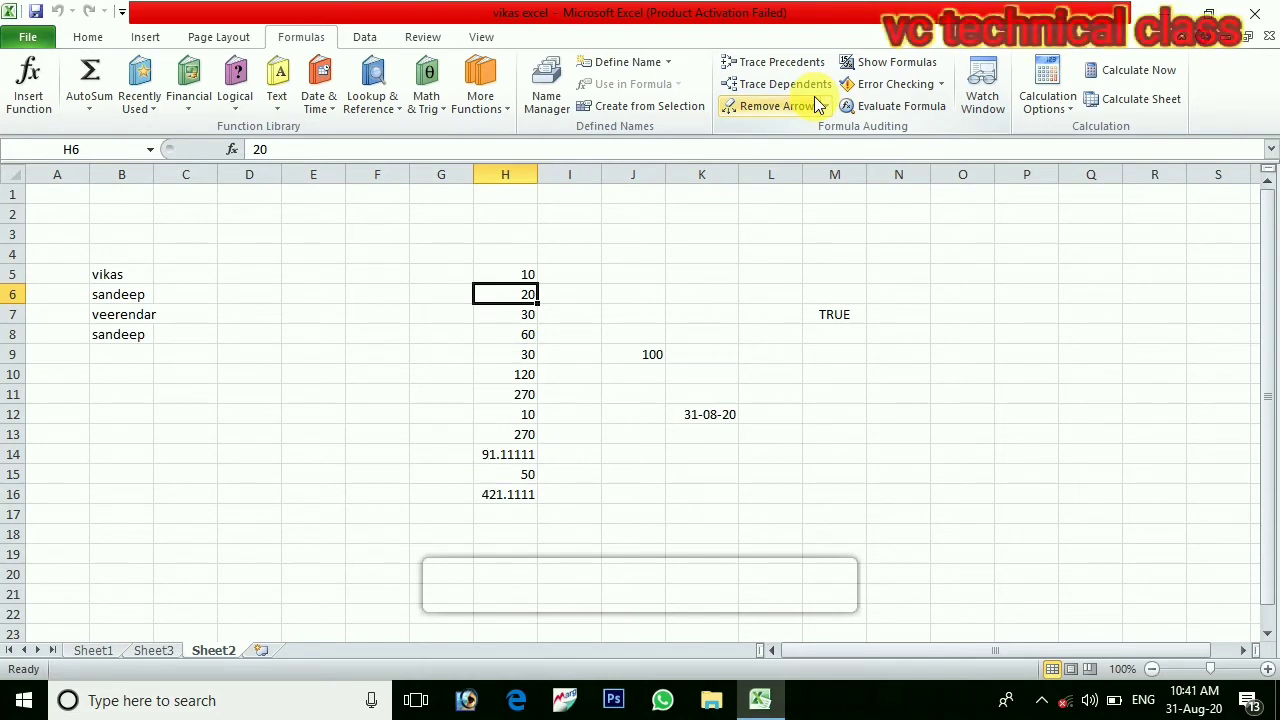
# Display the formulas in the cells instead of their results and run an error check on Sheet2.
pyautogui.click(881, 63)
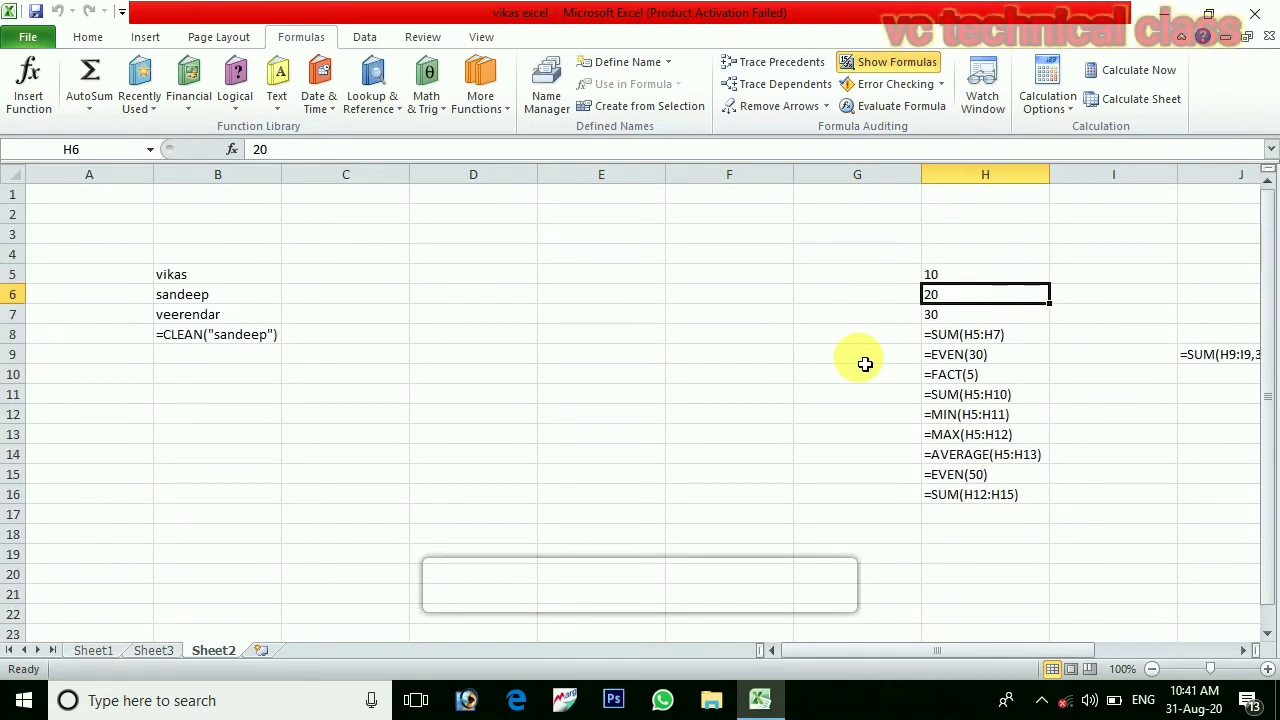
pyautogui.click(928, 88)
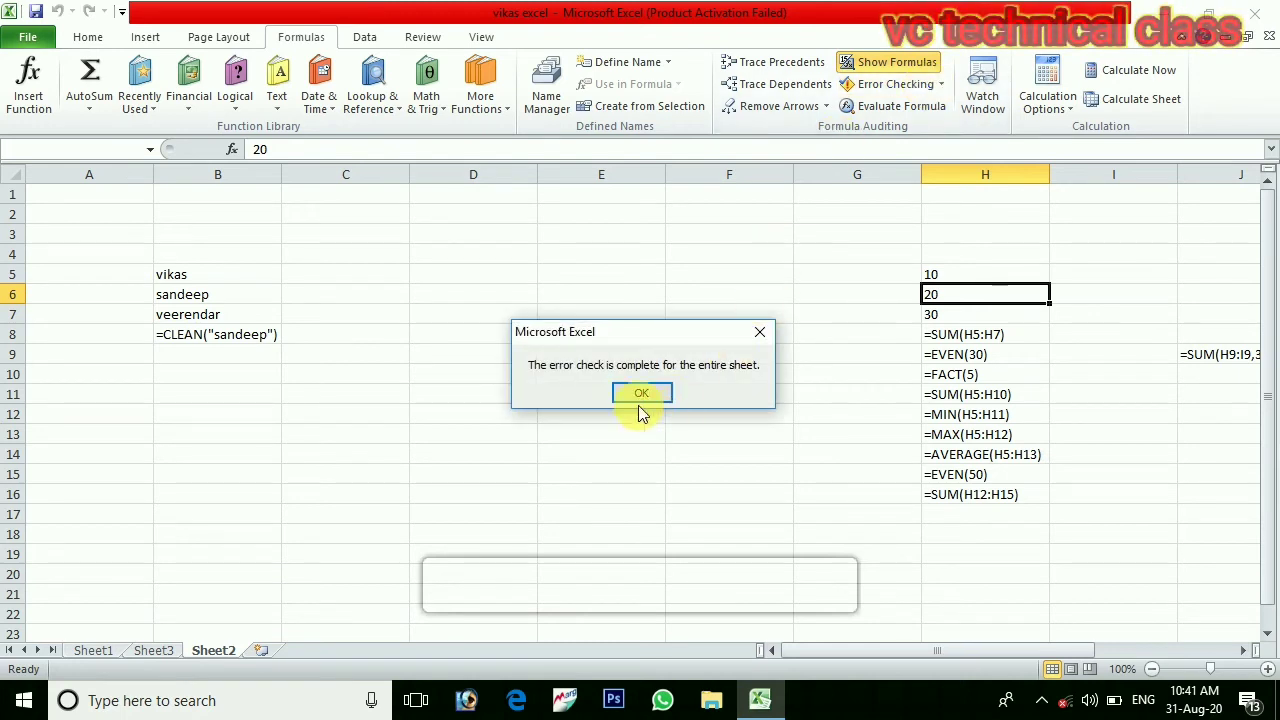
pyautogui.click(642, 392)
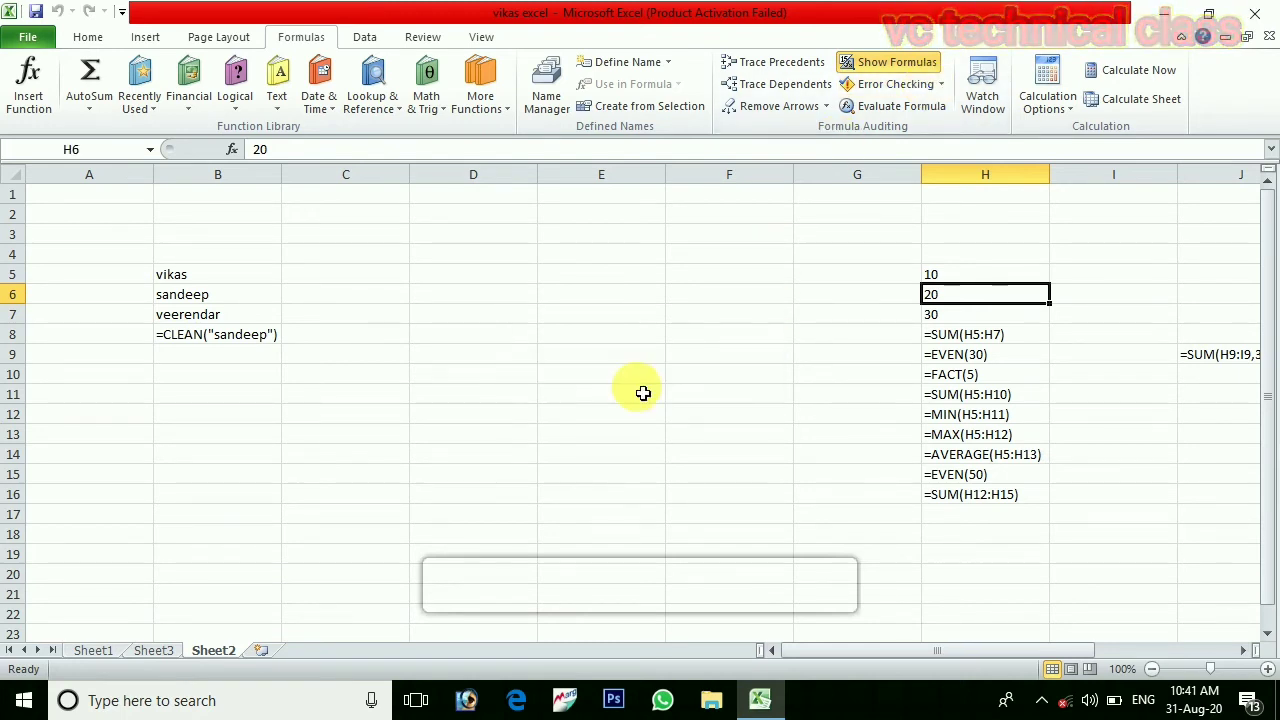
pyautogui.click(942, 85)
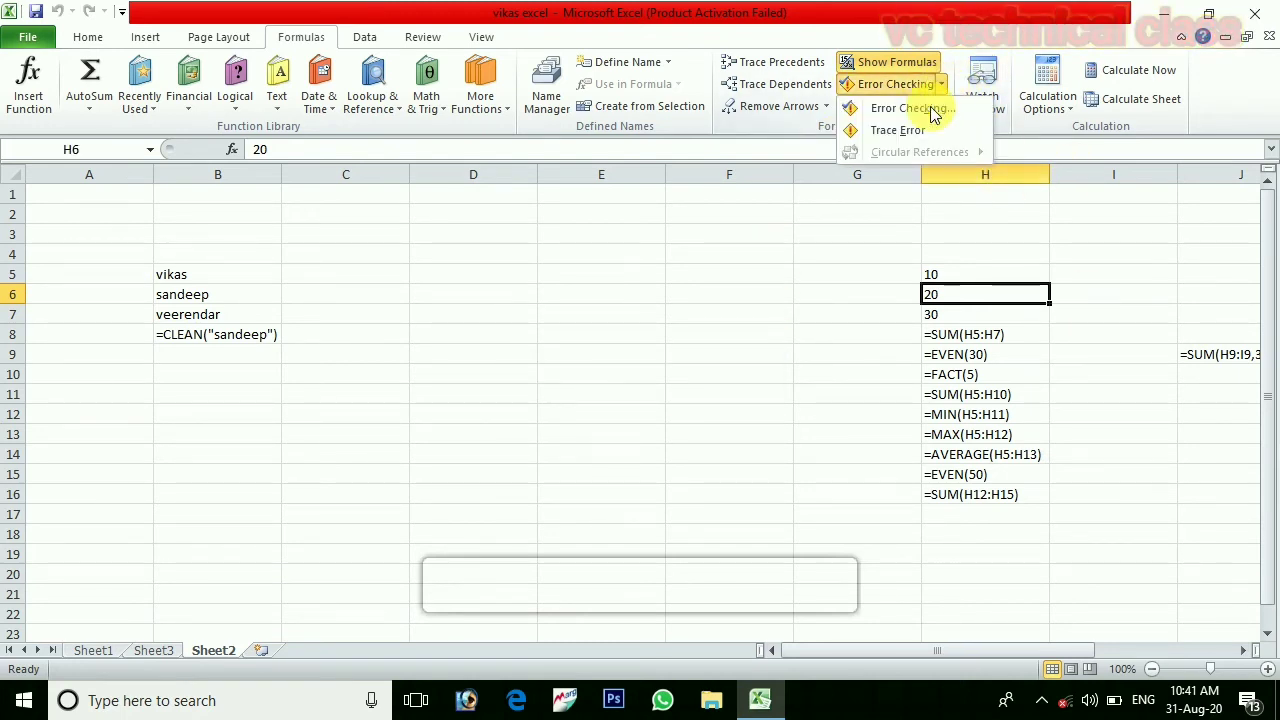
pyautogui.click(886, 234)
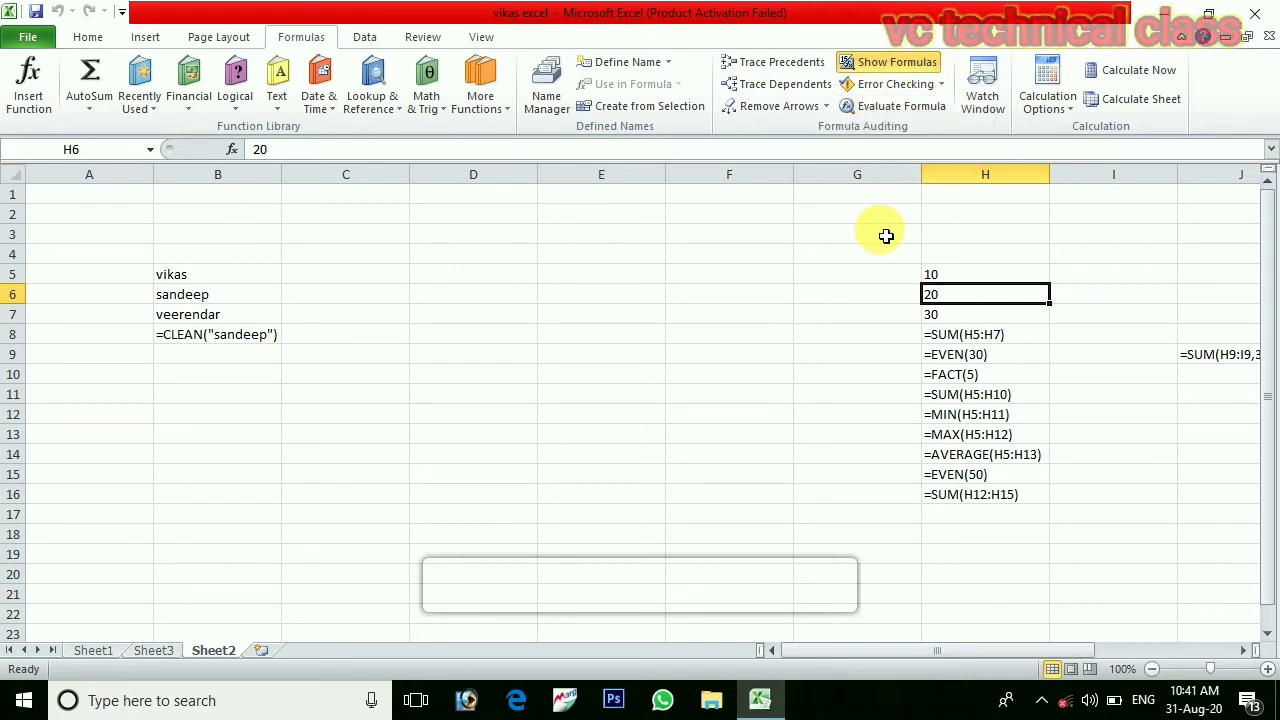
# View cell H6 in the Evaluate Formula dialog, close it and return the cells to displaying results.
pyautogui.click(919, 107)
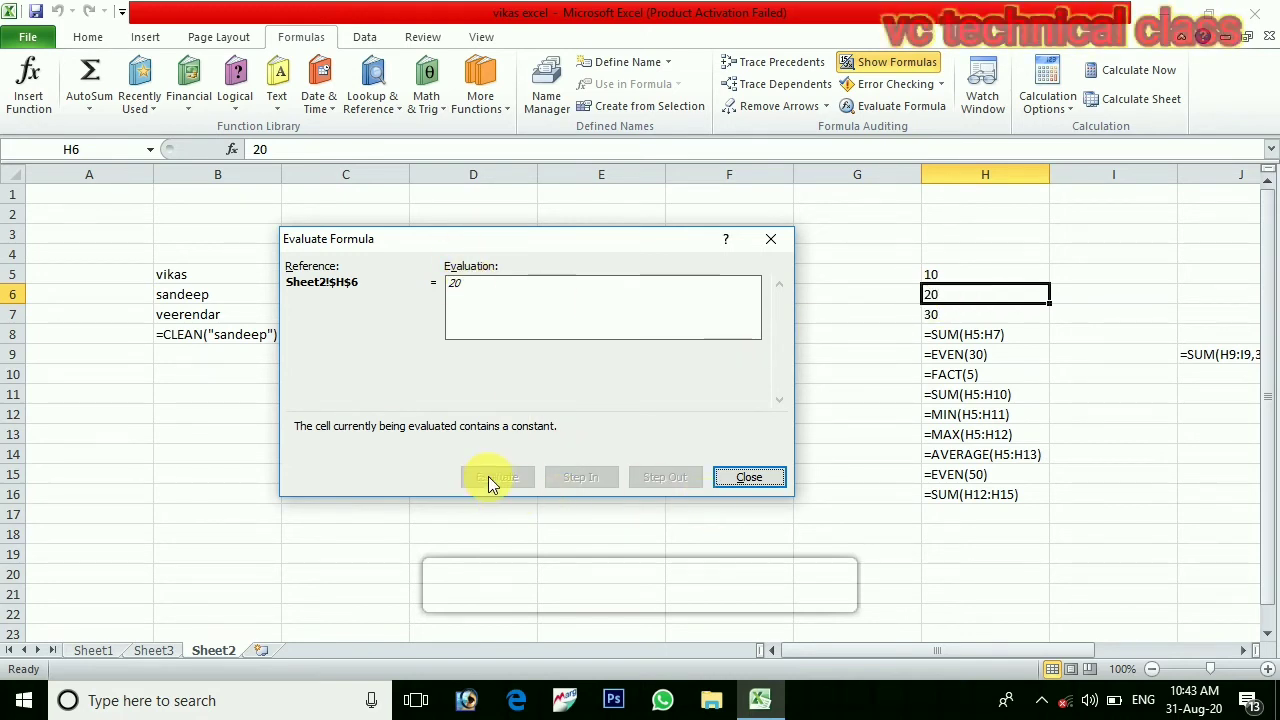
pyautogui.click(750, 477)
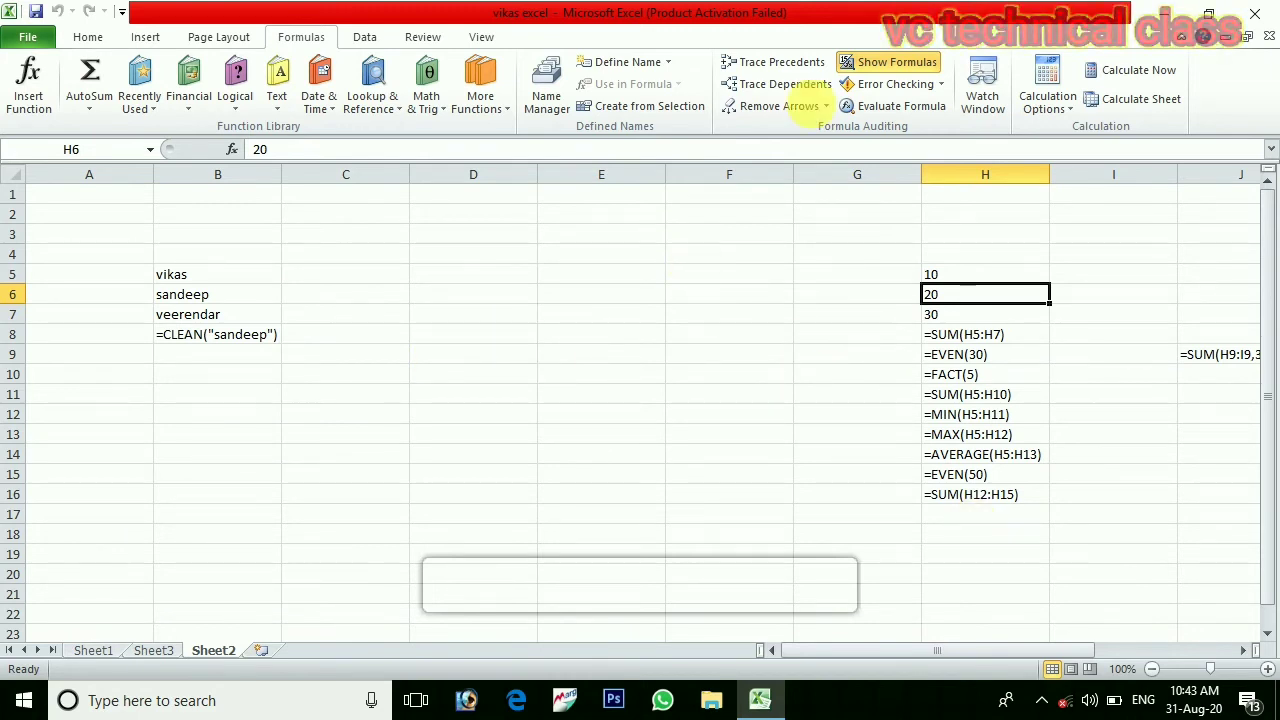
pyautogui.click(886, 64)
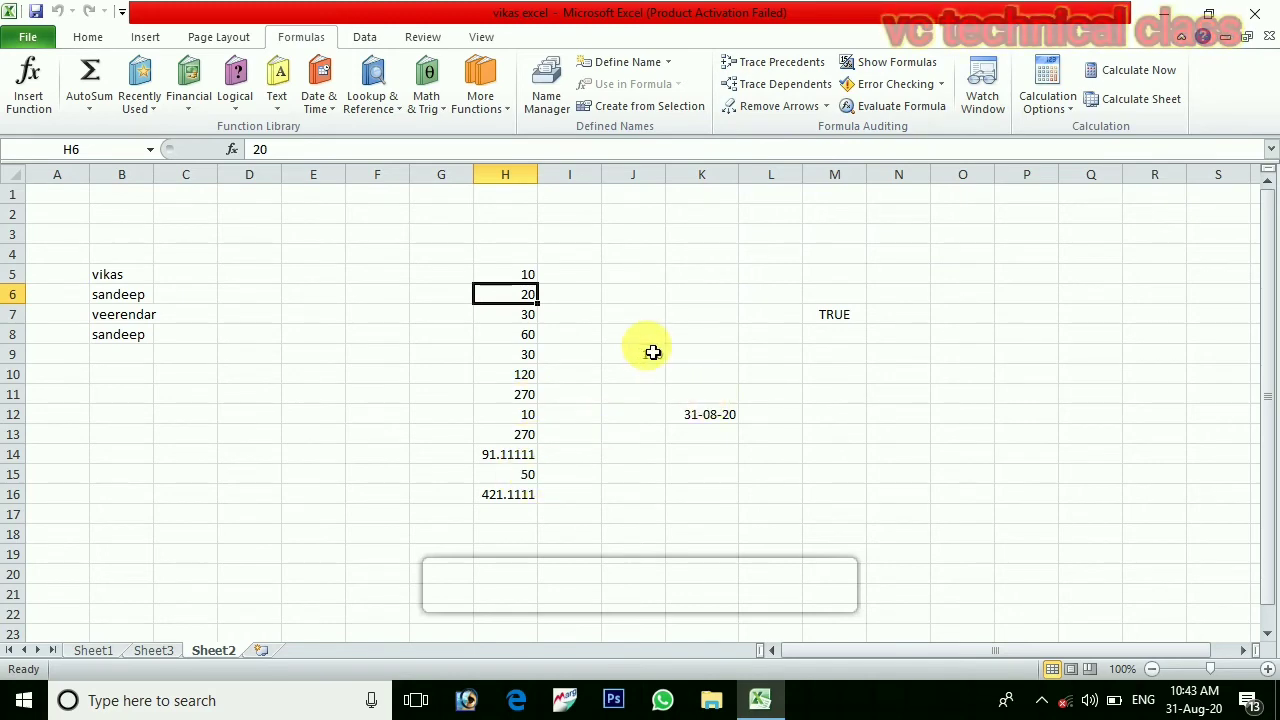
# Evaluate the SUM(H12:H15) formula in cell H16, restart the evaluation and close the Evaluate Formula dialog.
pyautogui.click(507, 502)
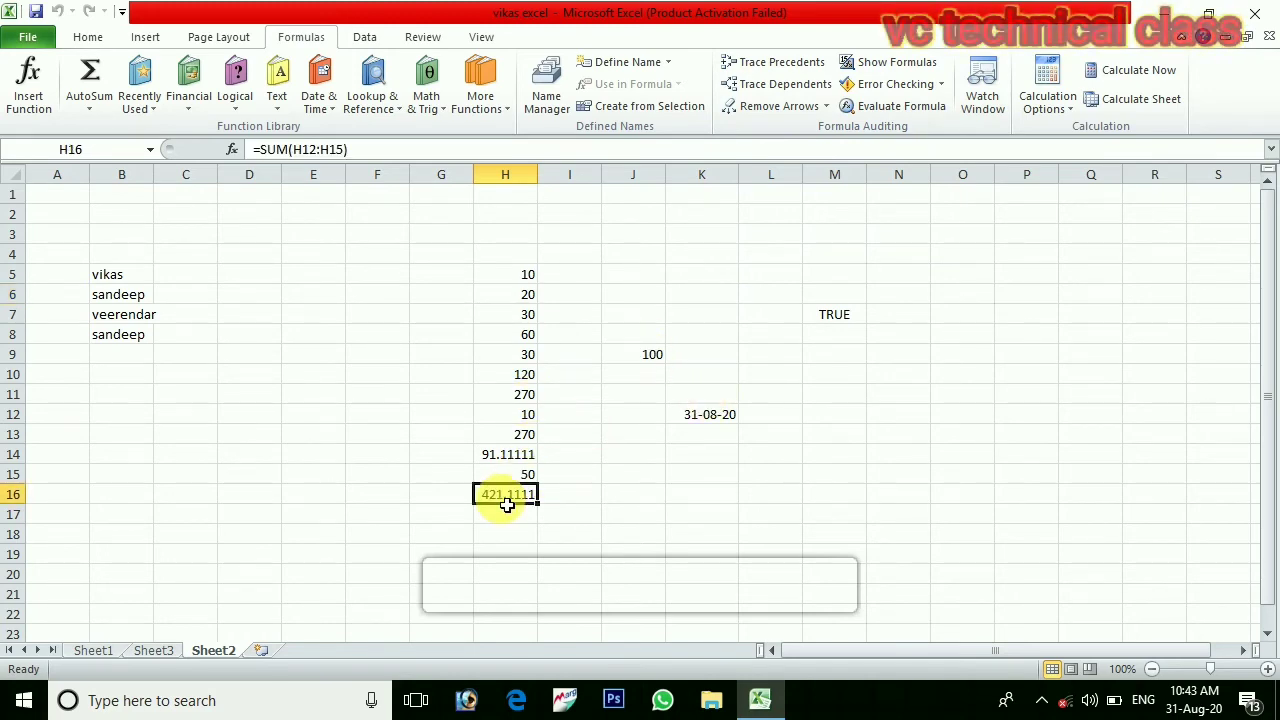
pyautogui.click(899, 107)
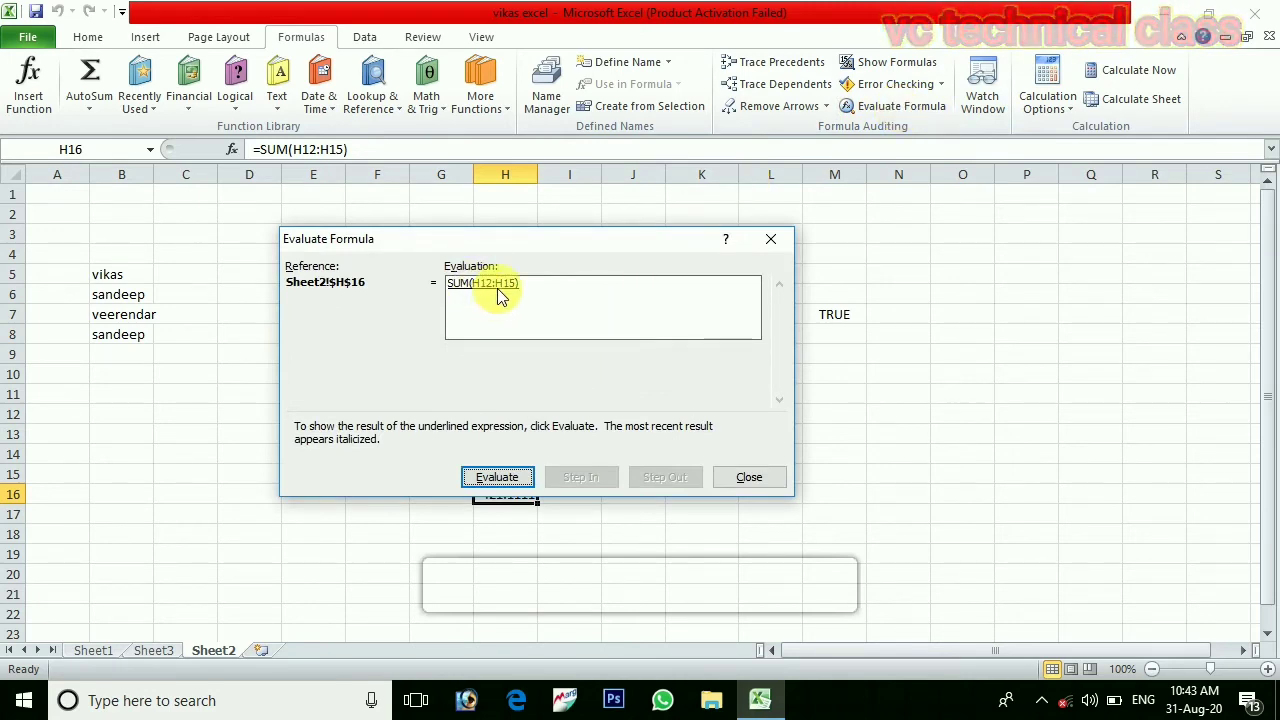
pyautogui.click(505, 478)
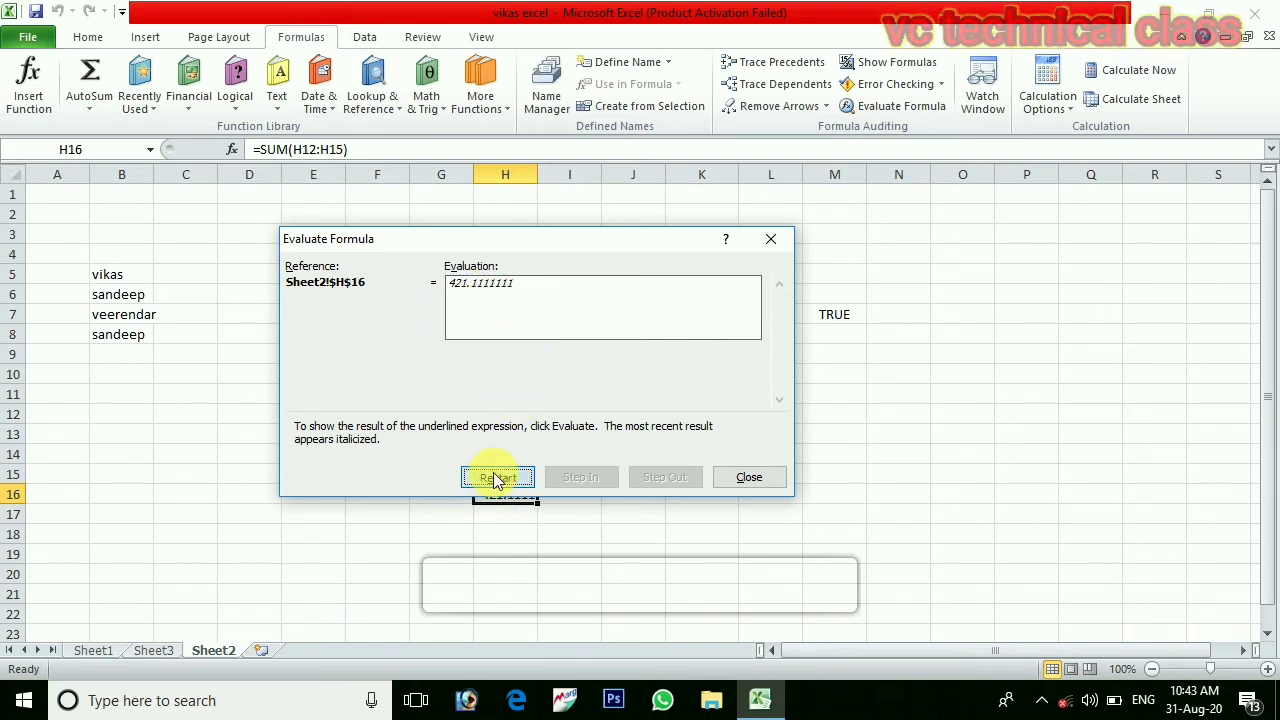
pyautogui.click(497, 477)
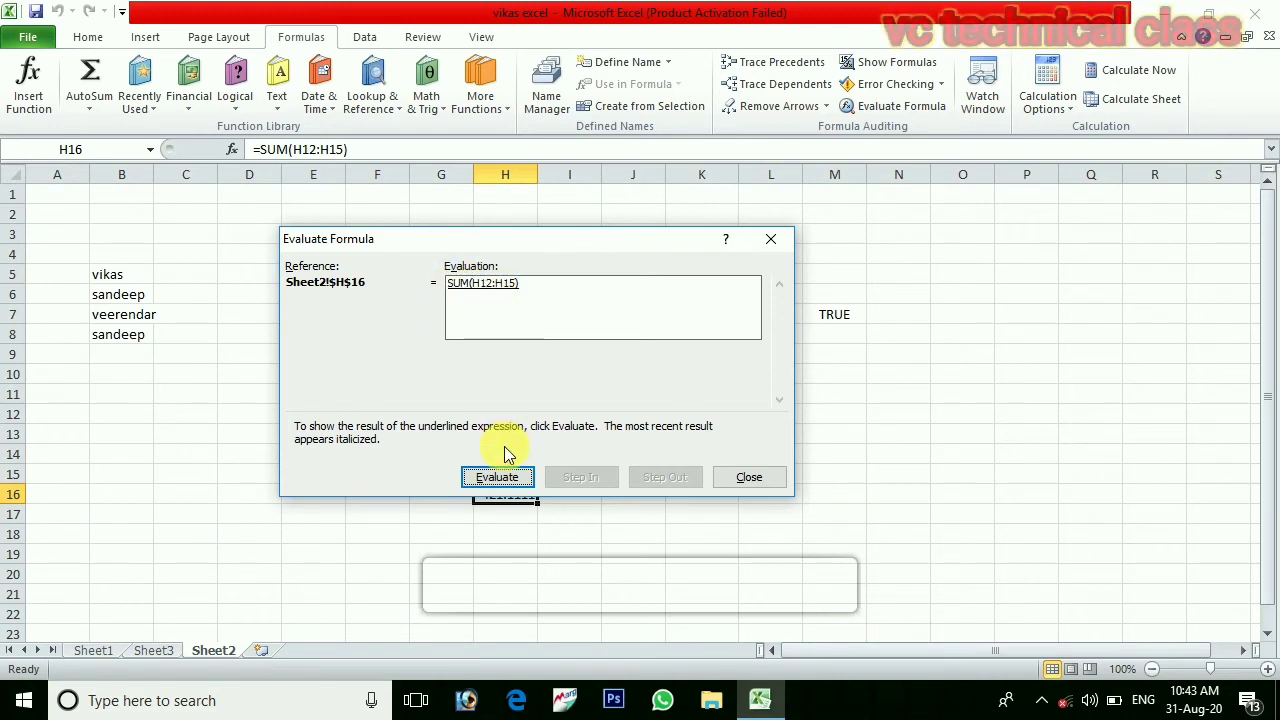
pyautogui.click(504, 478)
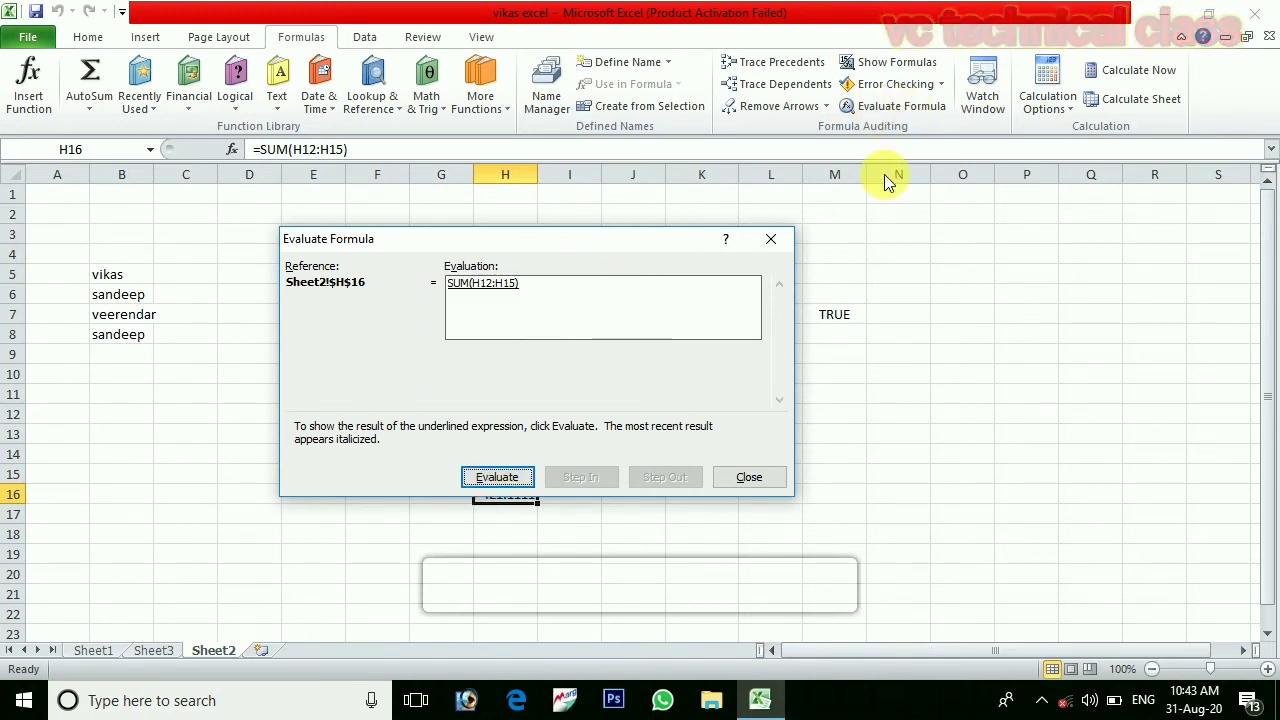
pyautogui.click(770, 480)
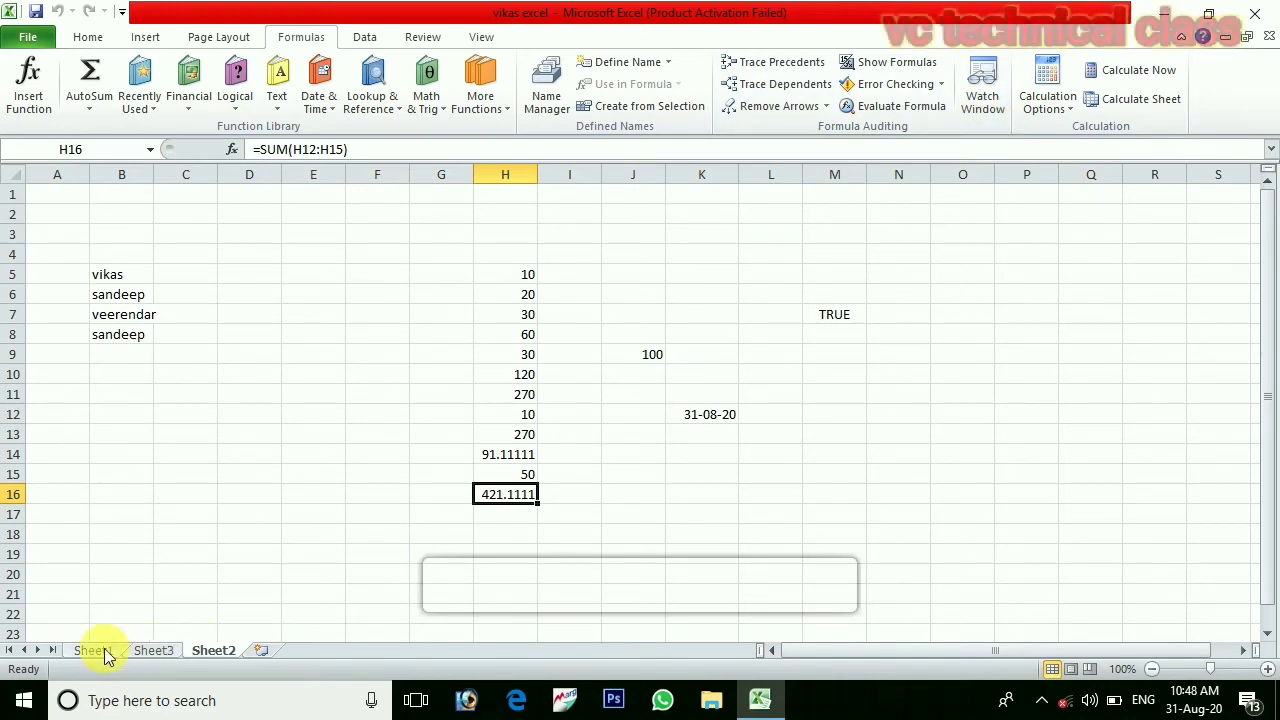
# Clear the contents of the block of cells beside the mark sheet on Sheet1, starting at J3 and reaching down to row 18.
pyautogui.click(163, 651)
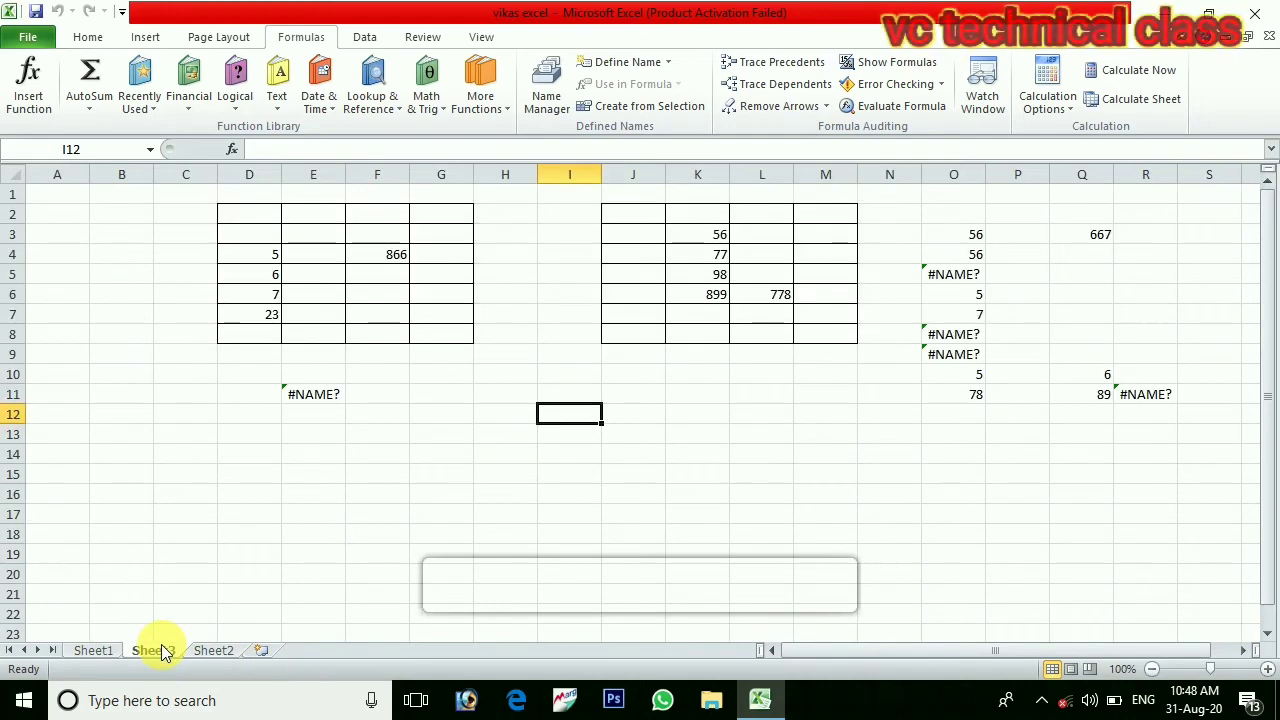
pyautogui.click(90, 655)
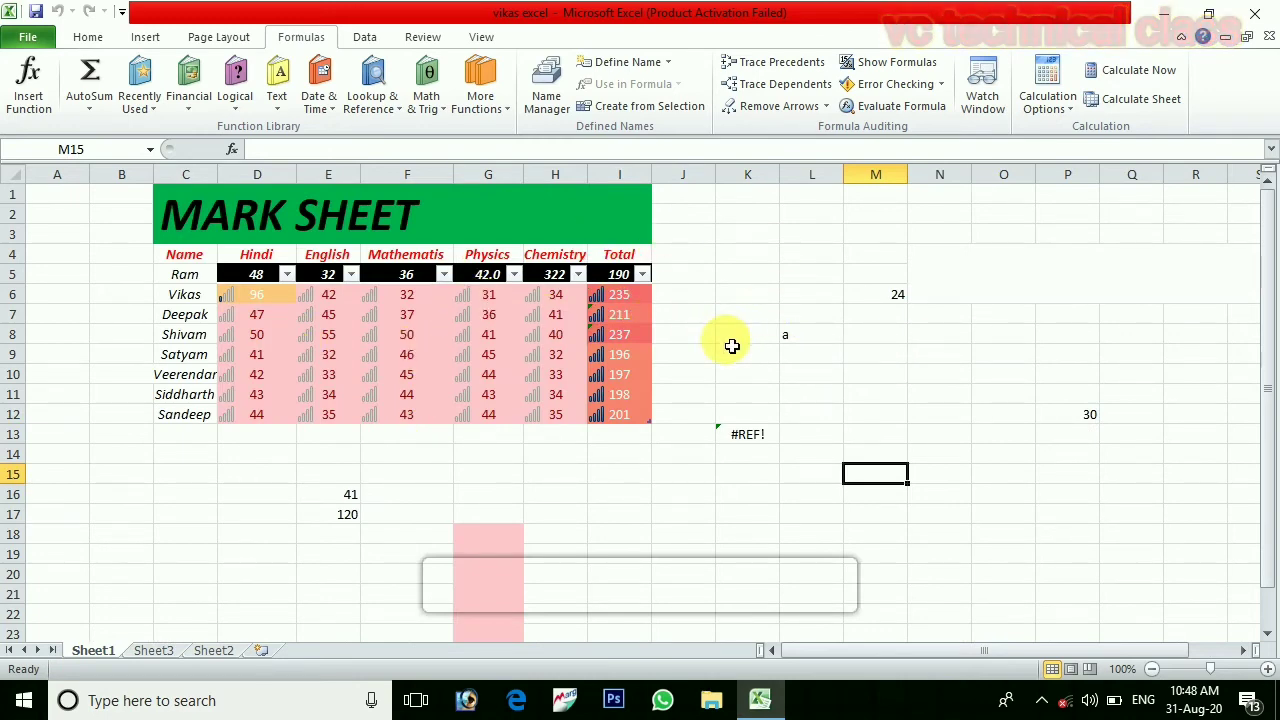
pyautogui.moveTo(684, 234); pyautogui.dragTo(1007, 533)
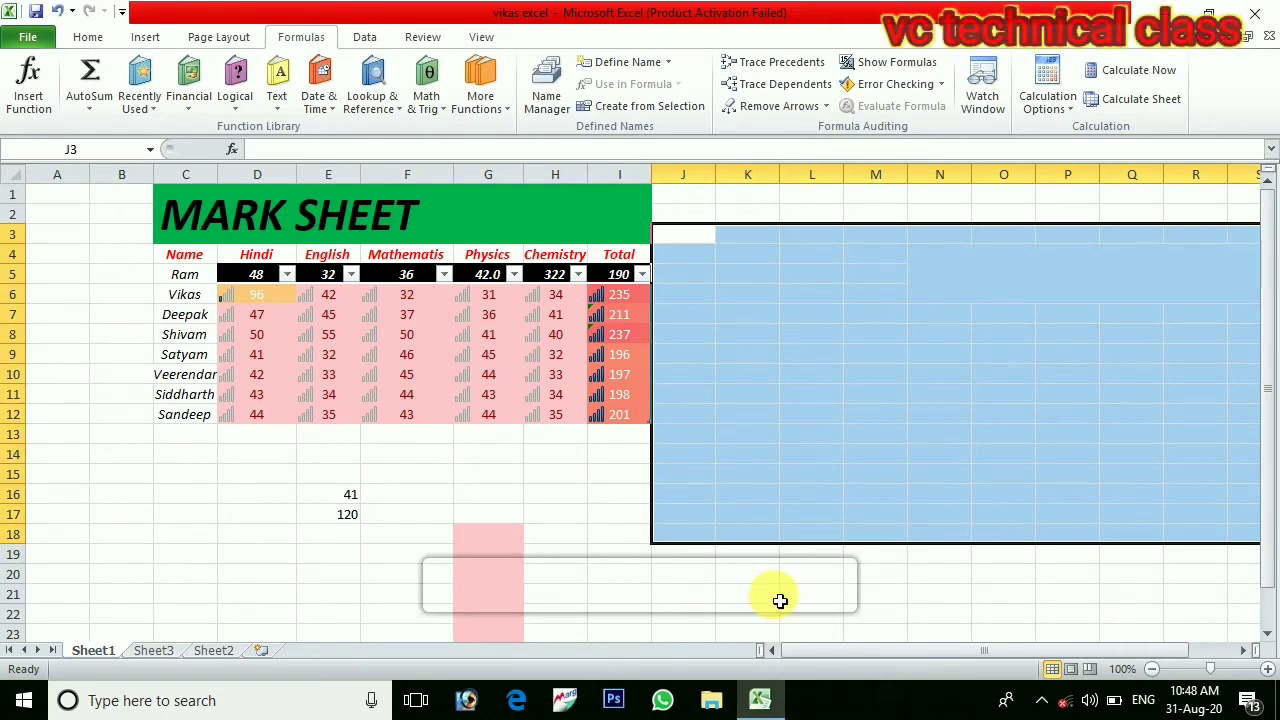
pyautogui.press('Delete')
pyautogui.click(617, 514)
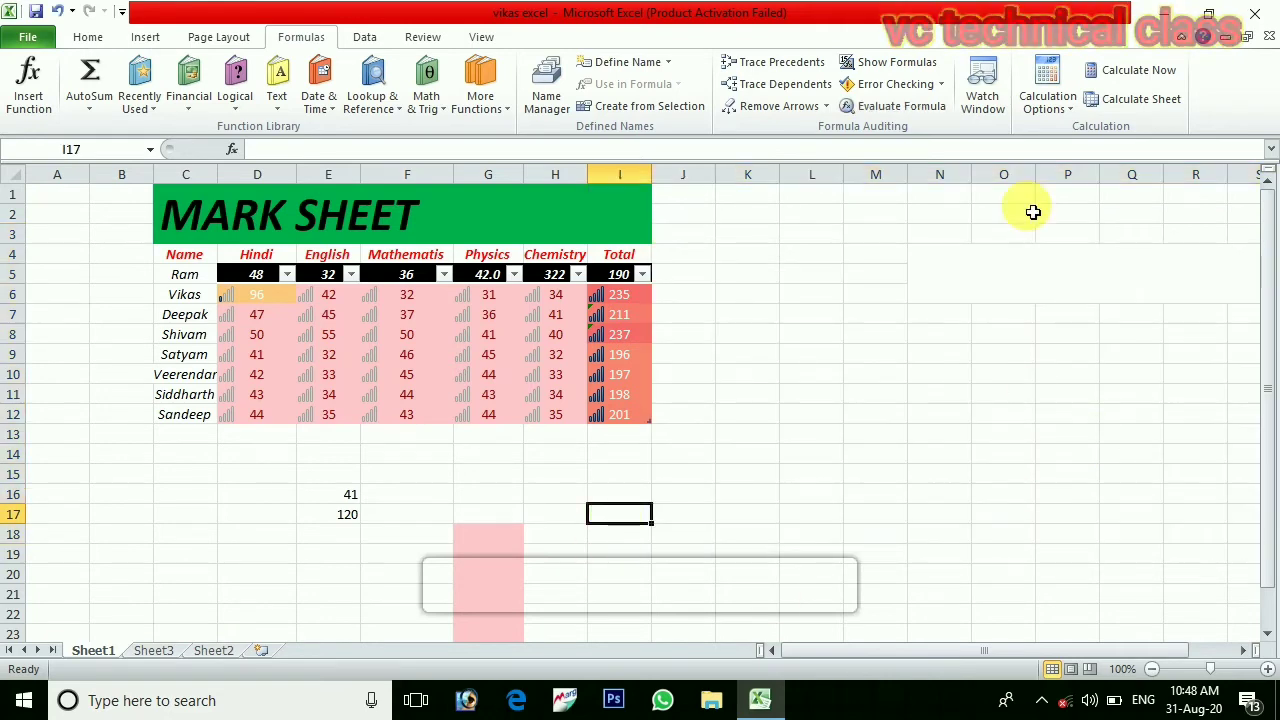
# Add watches for the cells C12 to I12 of Sheet1 in the Watch Window.
pyautogui.click(983, 100)
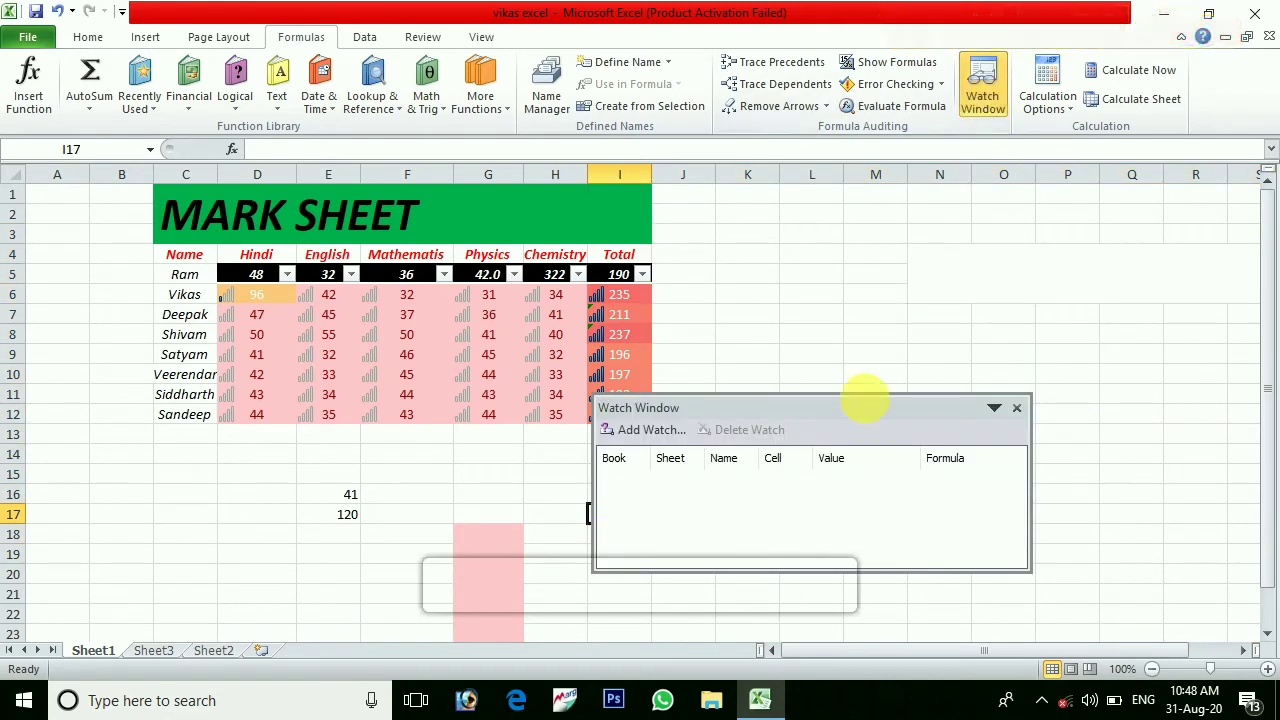
pyautogui.click(652, 431)
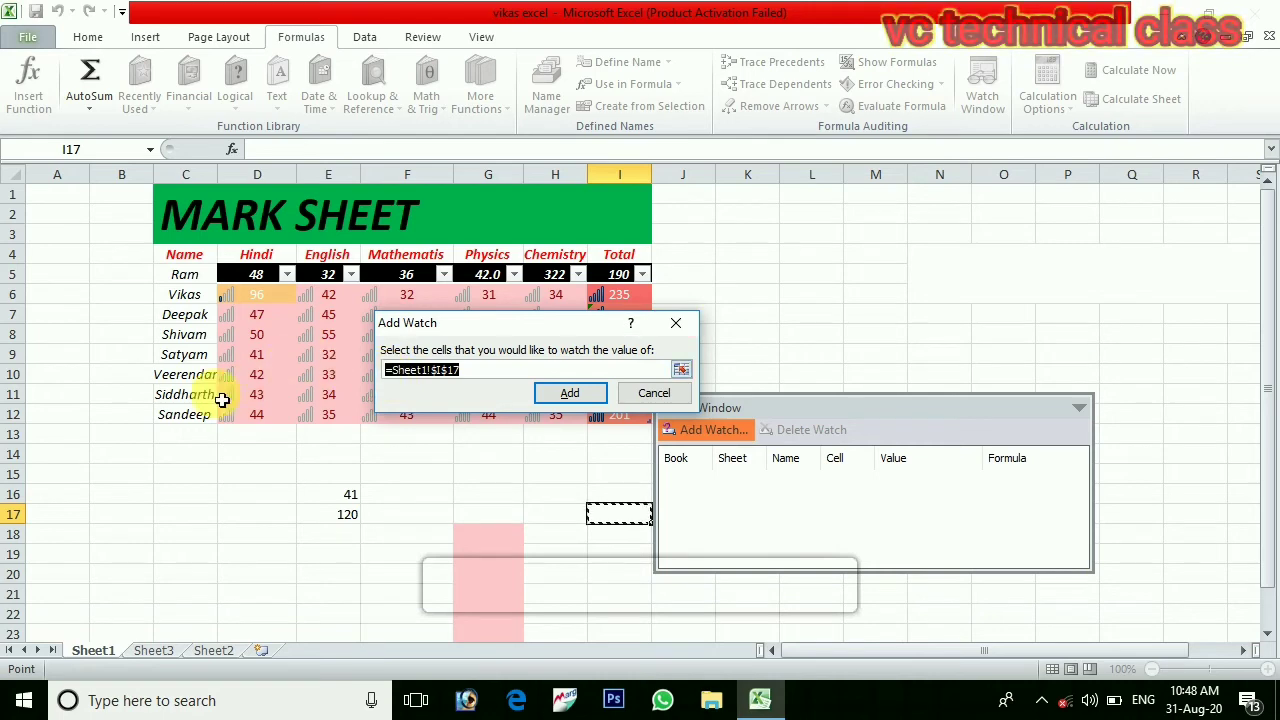
pyautogui.click(184, 416)
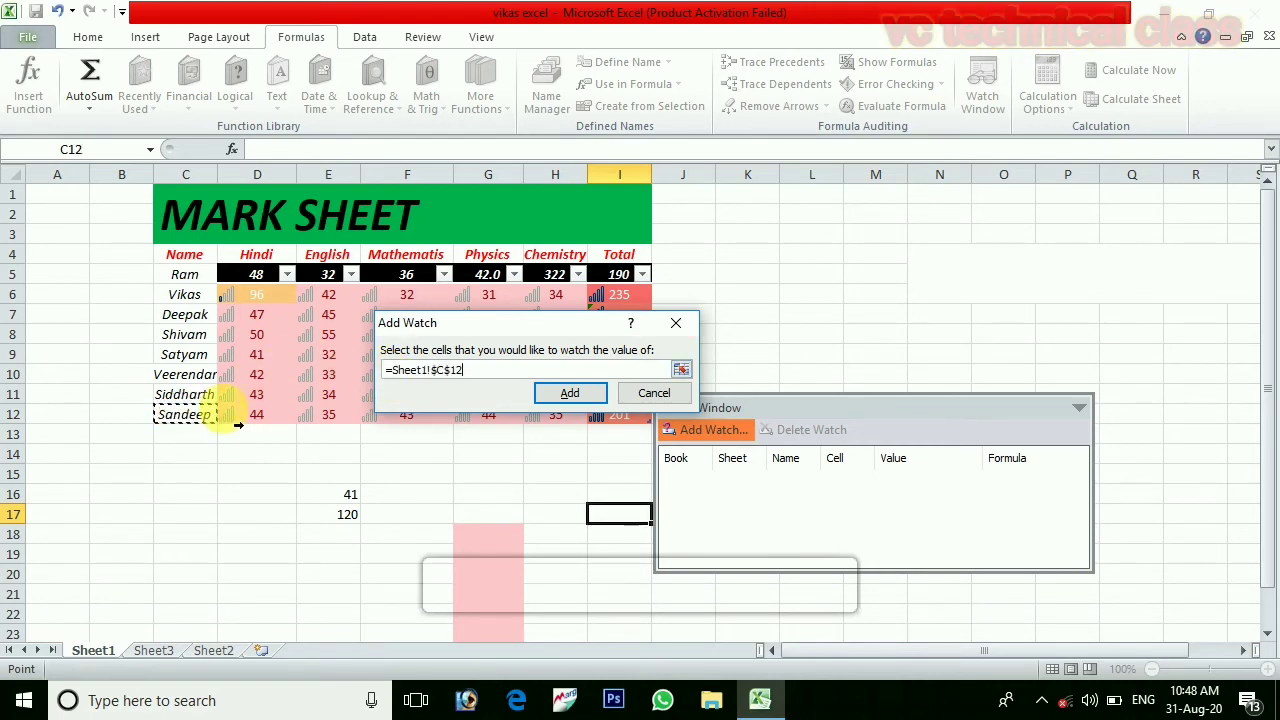
pyautogui.moveTo(232, 418); pyautogui.dragTo(620, 416)
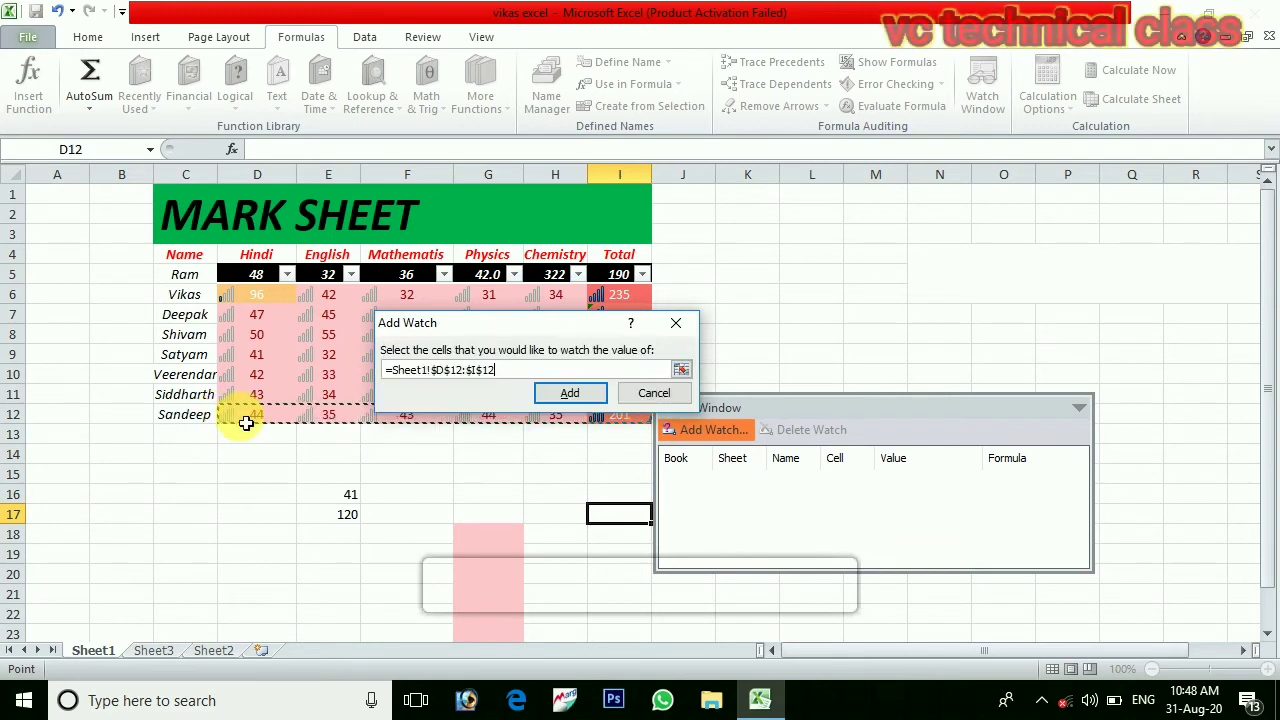
pyautogui.click(163, 416)
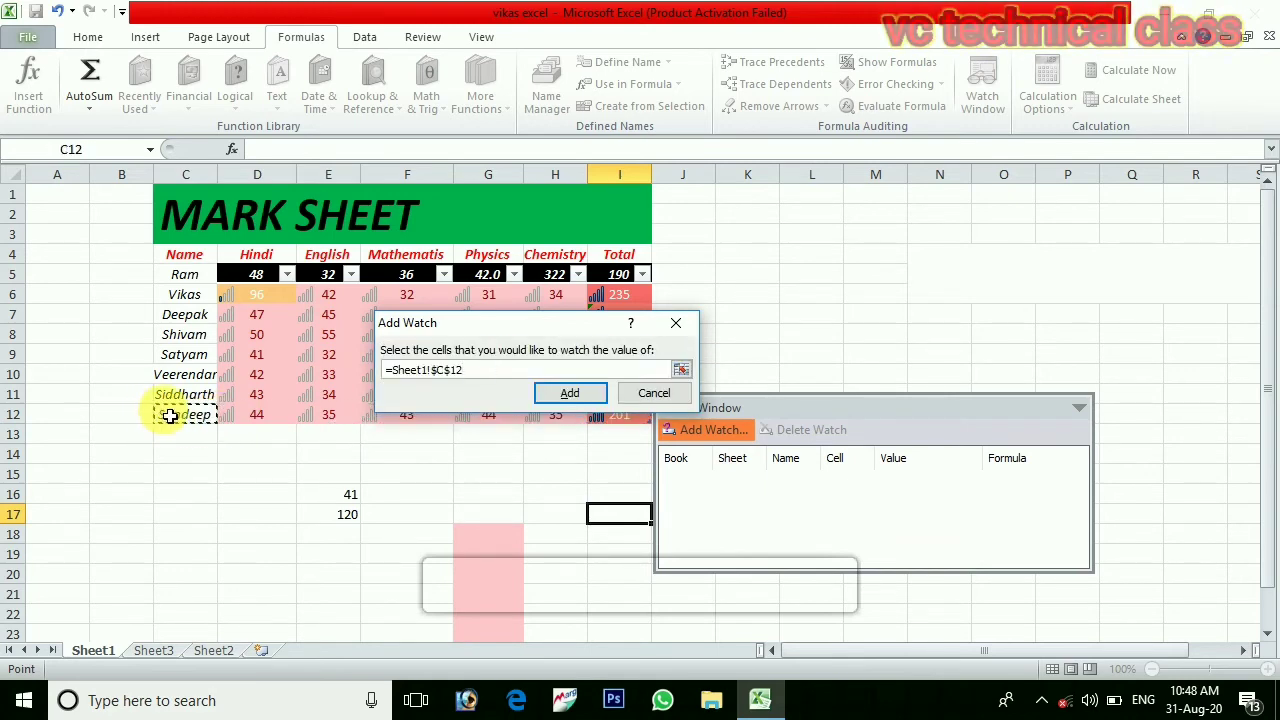
pyautogui.moveTo(223, 418); pyautogui.dragTo(612, 414)
pyautogui.click(570, 393)
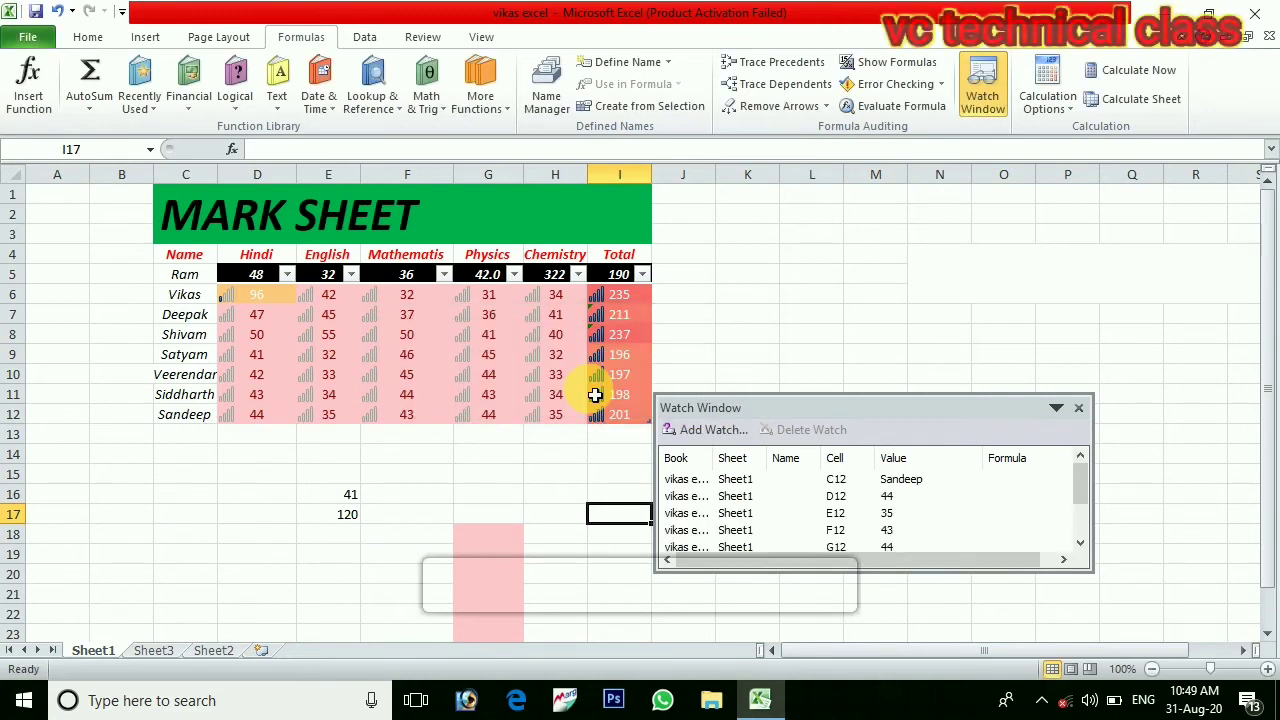
# Examine the watched cells' values and formula in the Watch Window, and view the window with Sheet2 active.
pyautogui.click(1080, 542)
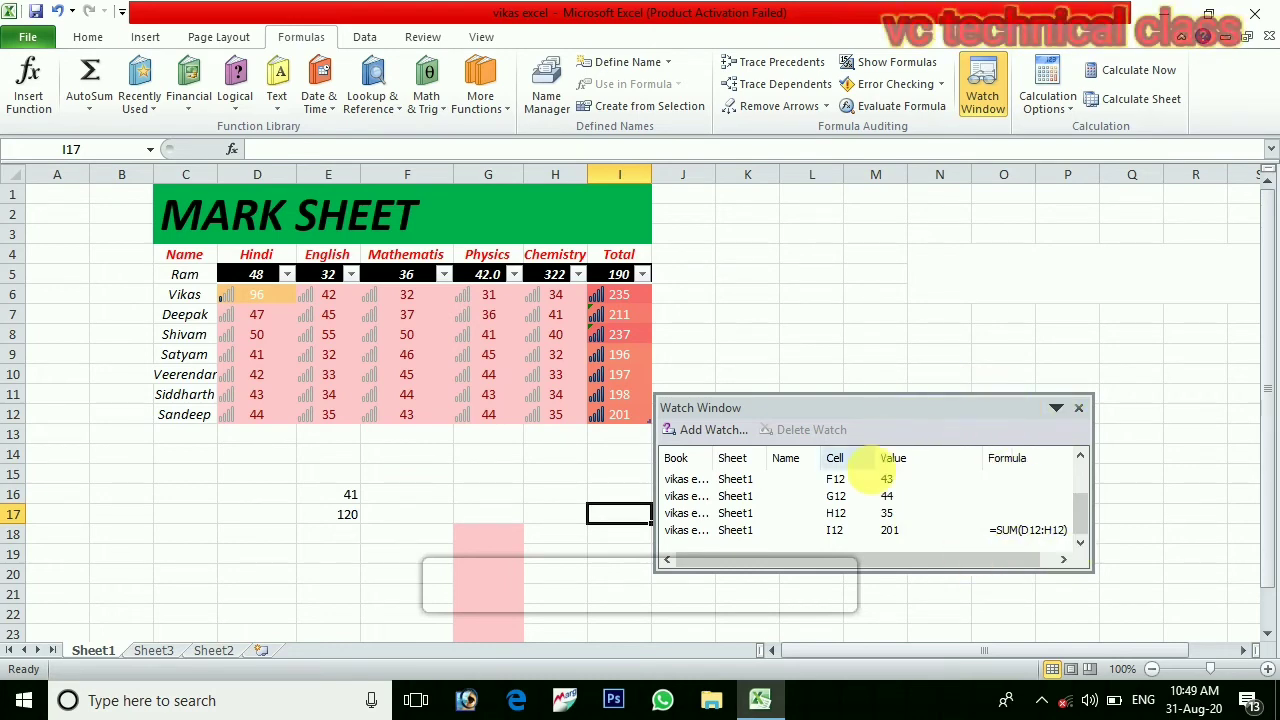
pyautogui.click(867, 532)
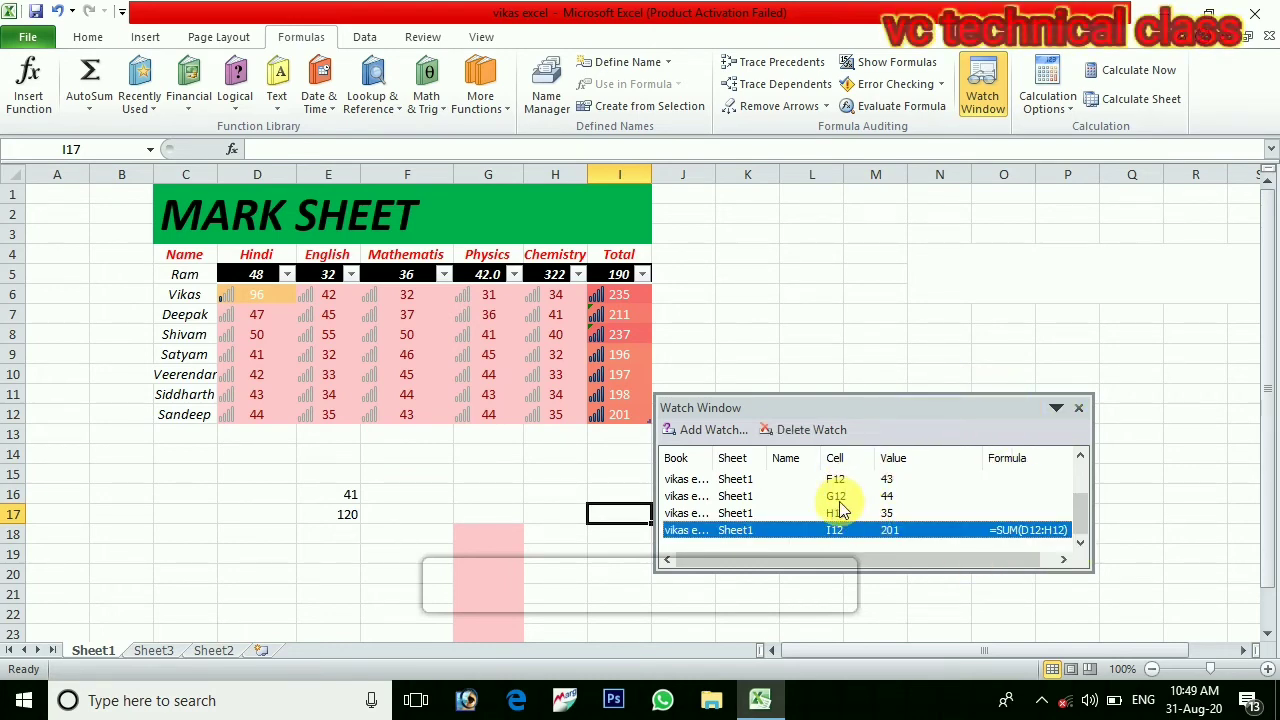
pyautogui.click(839, 500)
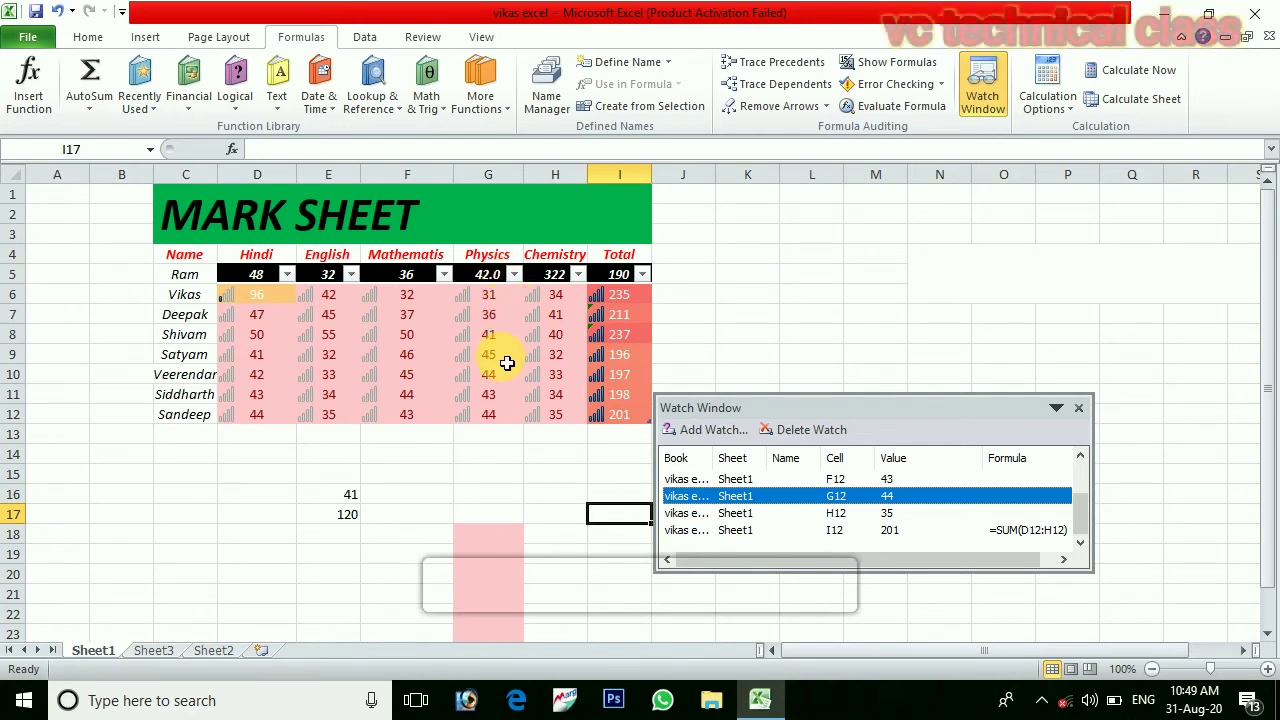
pyautogui.click(1079, 457)
pyautogui.click(1079, 457)
pyautogui.click(1079, 457)
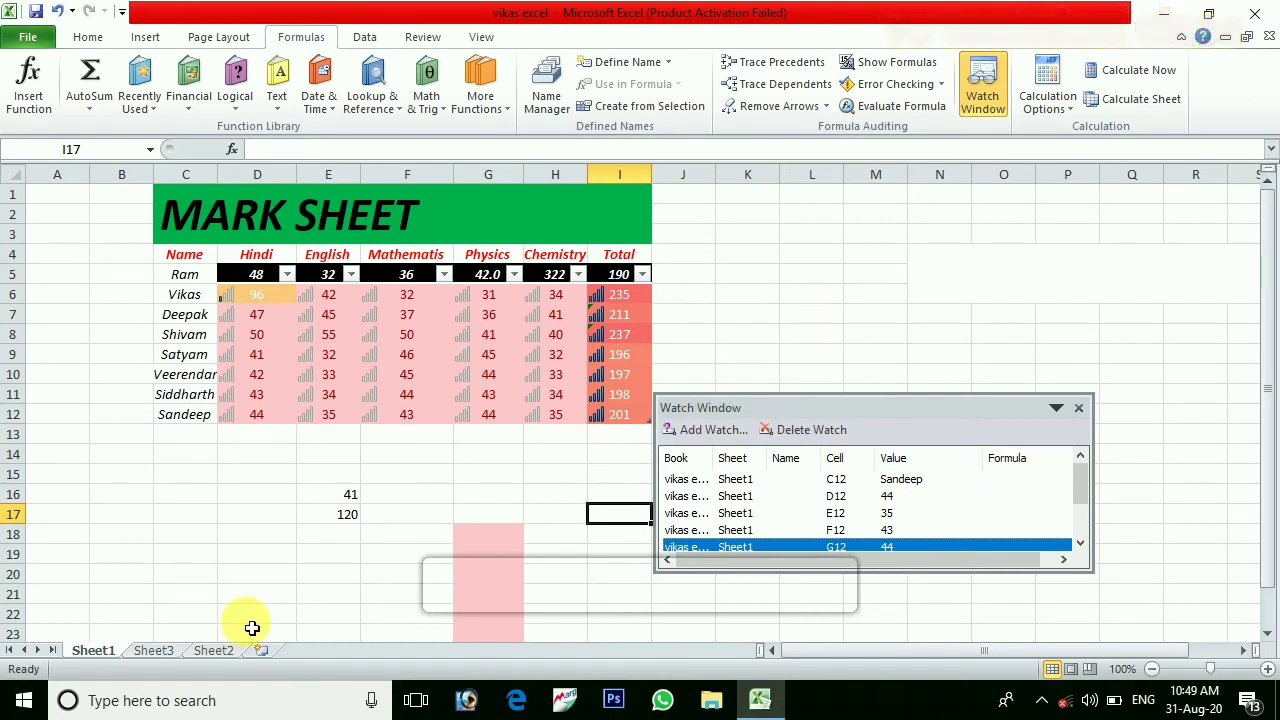
pyautogui.click(201, 655)
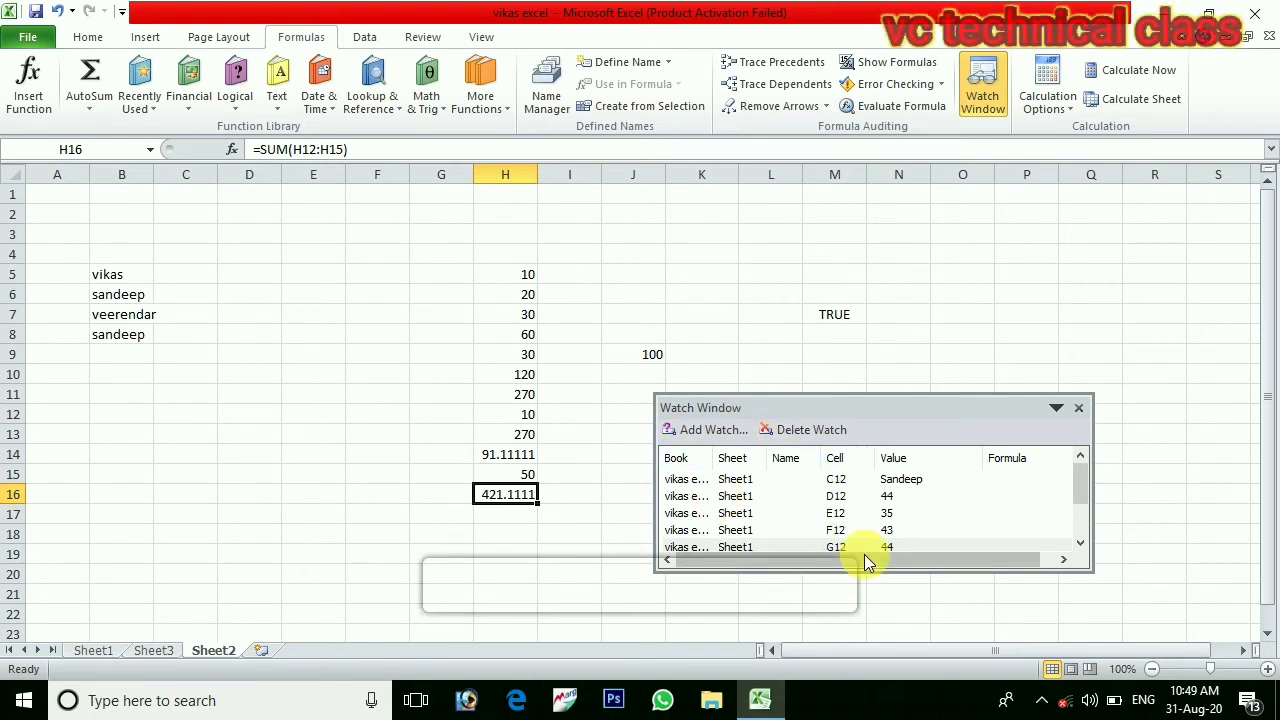
# Delete all the watches on the Sheet1 cells C12 to I12 one at a time and close the Watch Window.
pyautogui.click(887, 535)
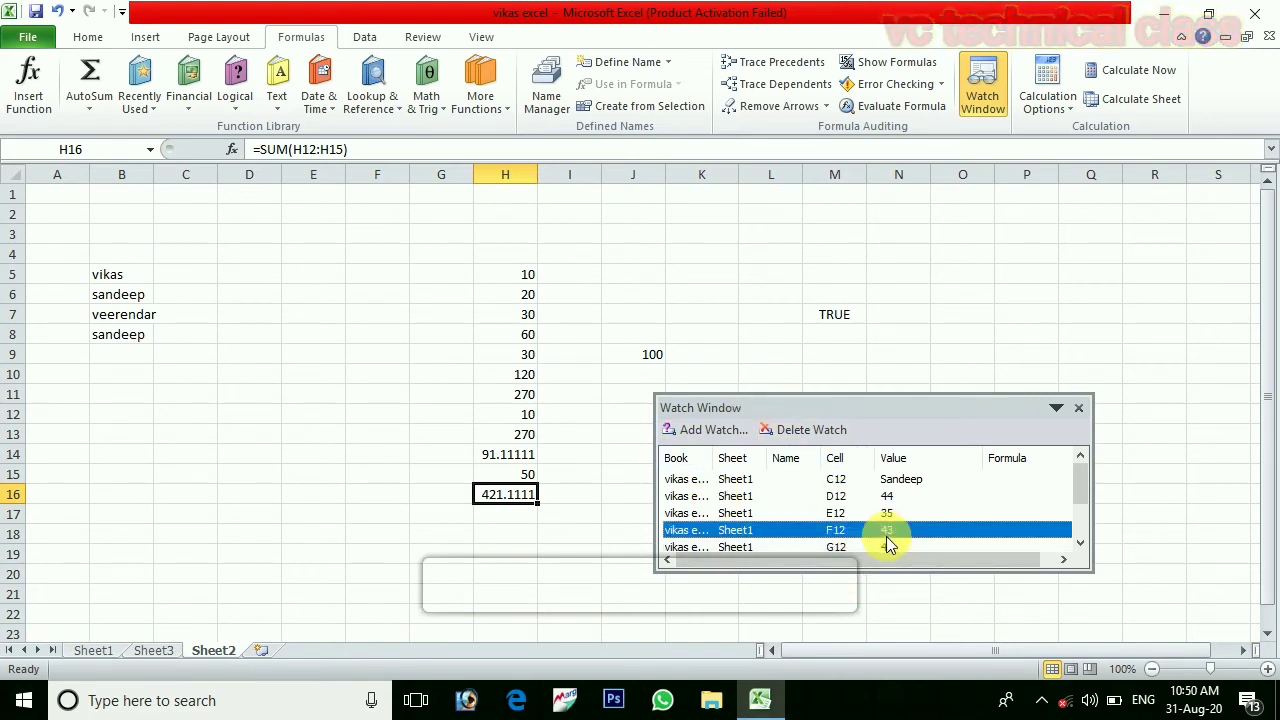
pyautogui.click(803, 432)
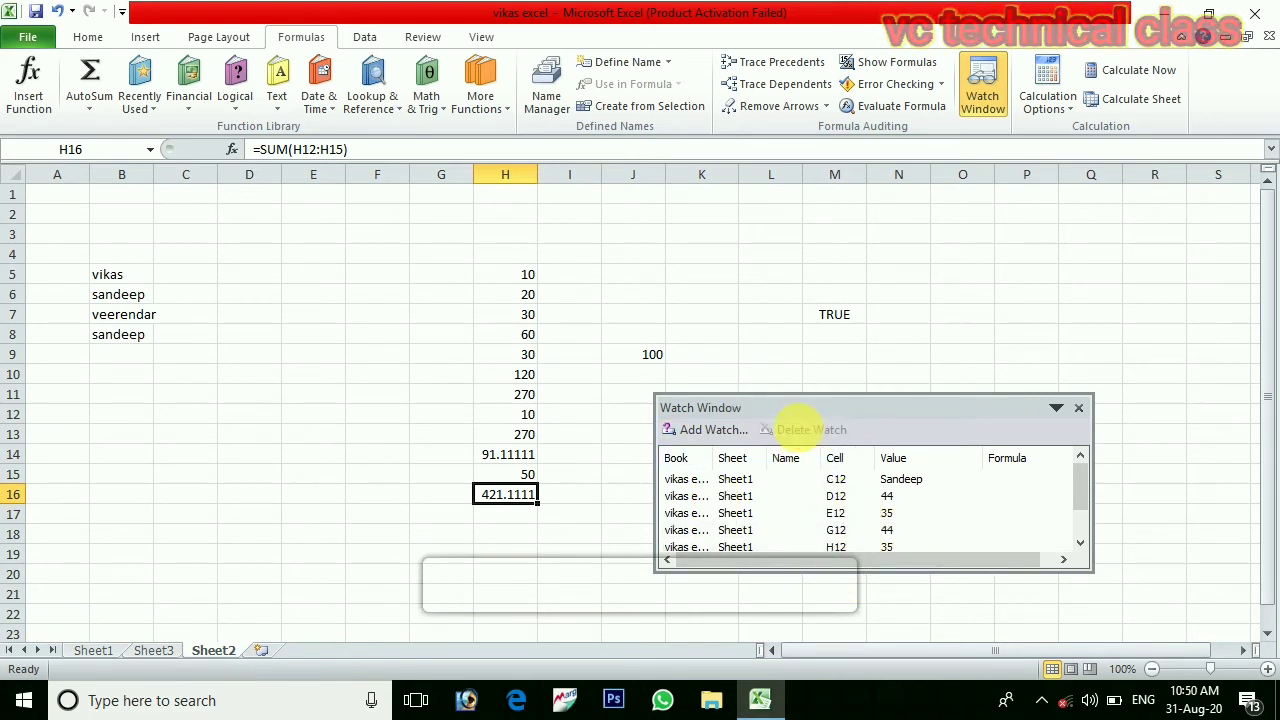
pyautogui.click(837, 513)
pyautogui.click(833, 438)
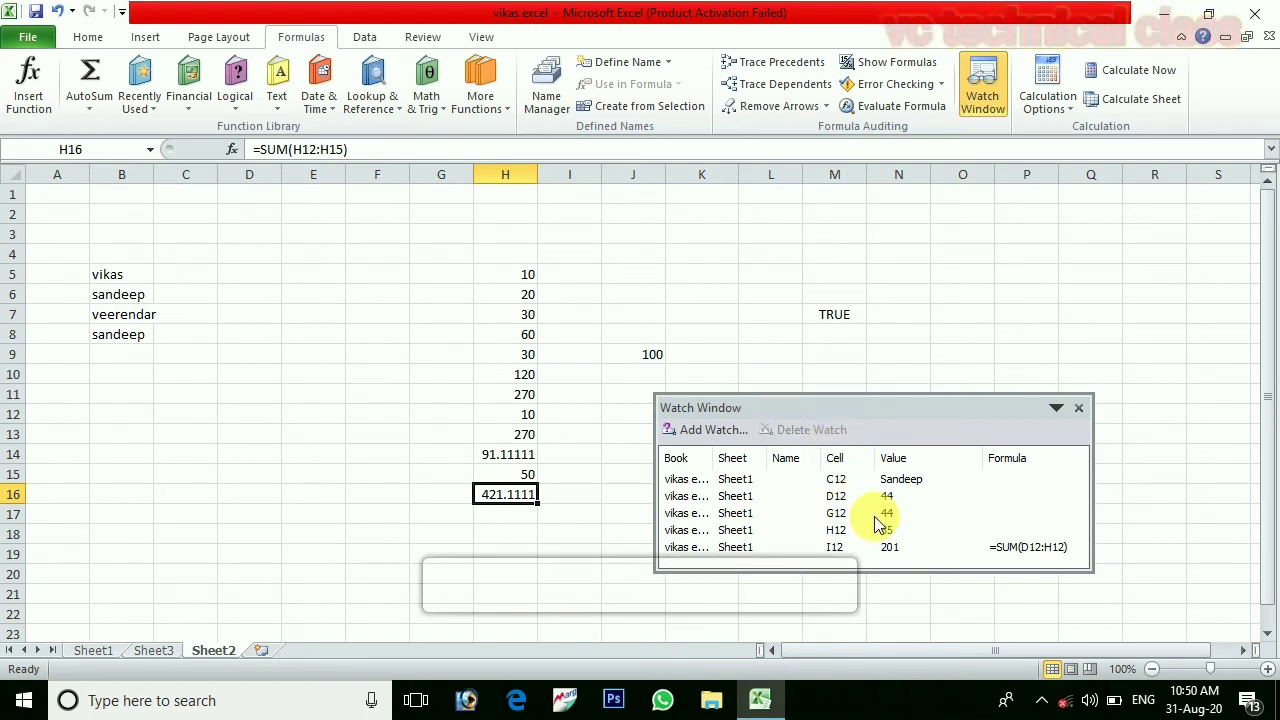
pyautogui.click(862, 484)
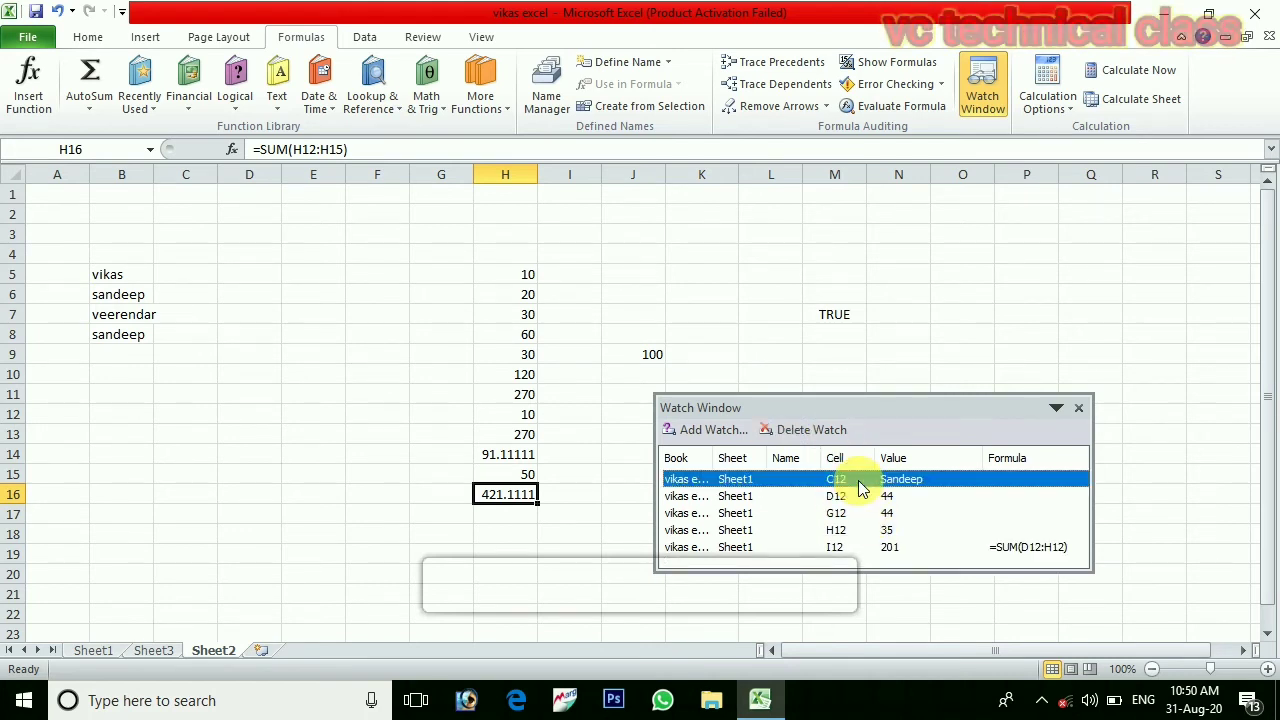
pyautogui.click(810, 435)
pyautogui.click(866, 531)
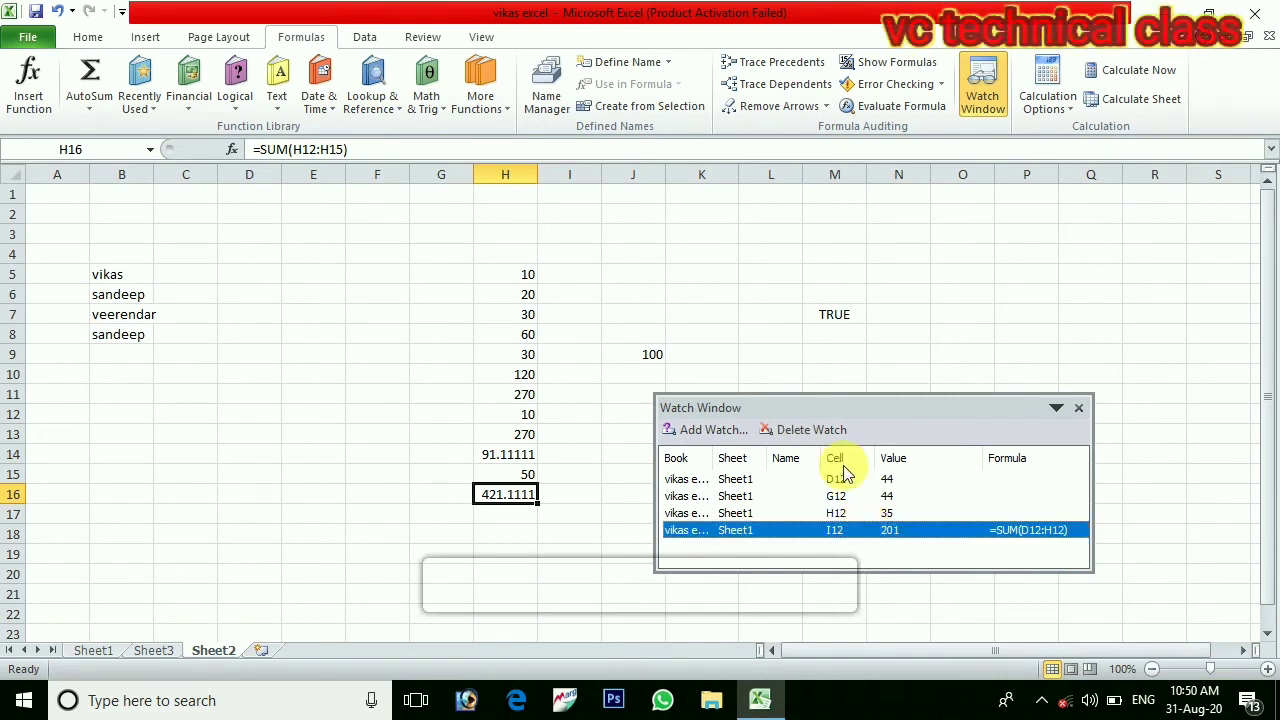
pyautogui.click(812, 432)
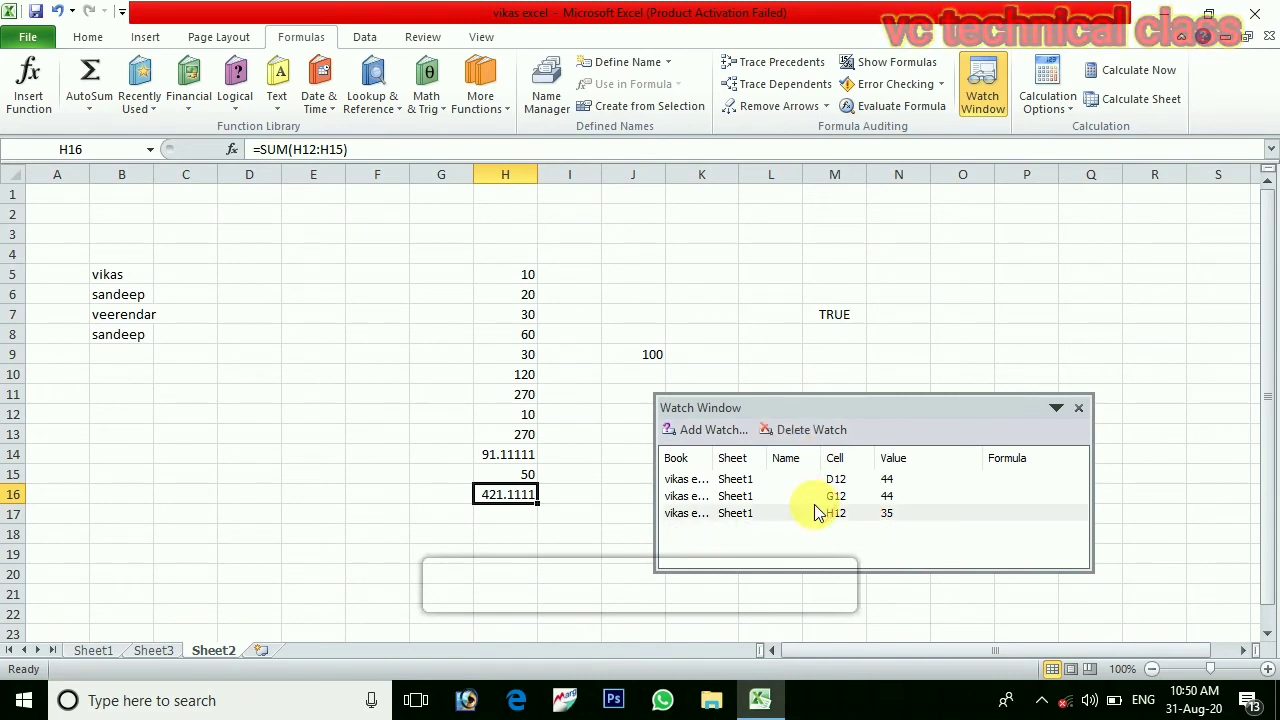
pyautogui.click(818, 512)
pyautogui.click(805, 438)
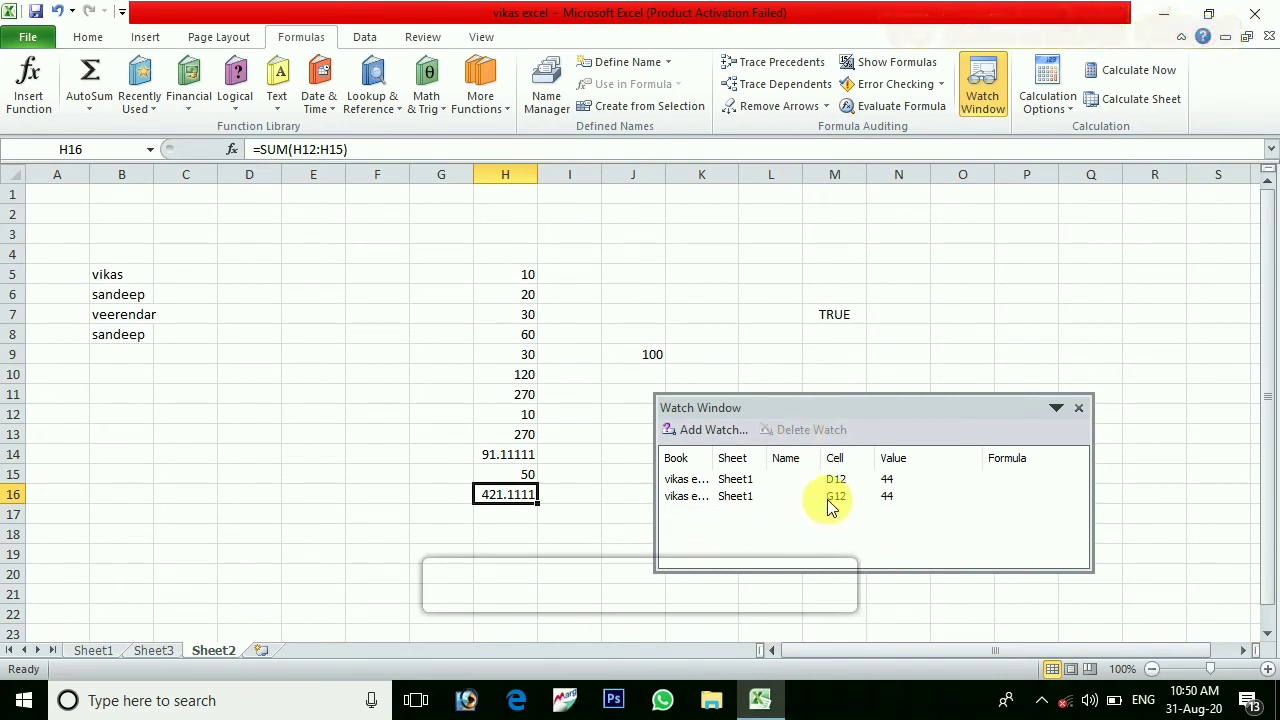
pyautogui.click(829, 496)
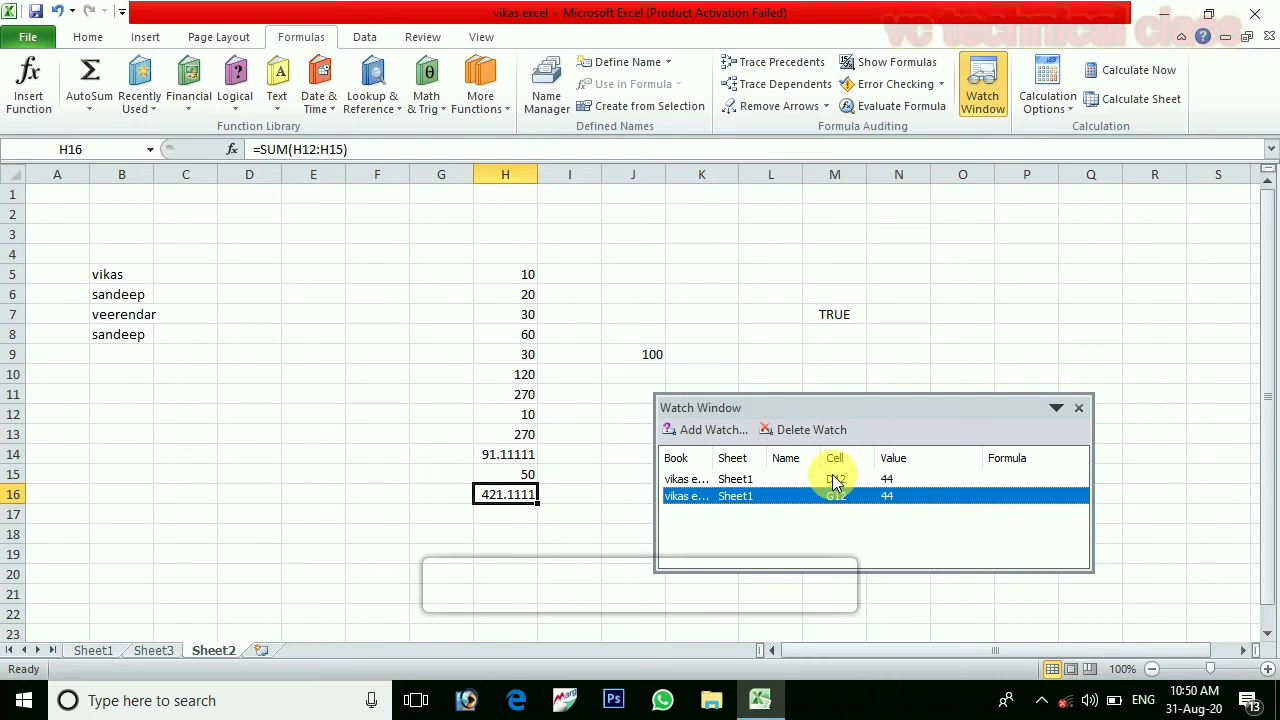
pyautogui.click(812, 430)
pyautogui.click(843, 490)
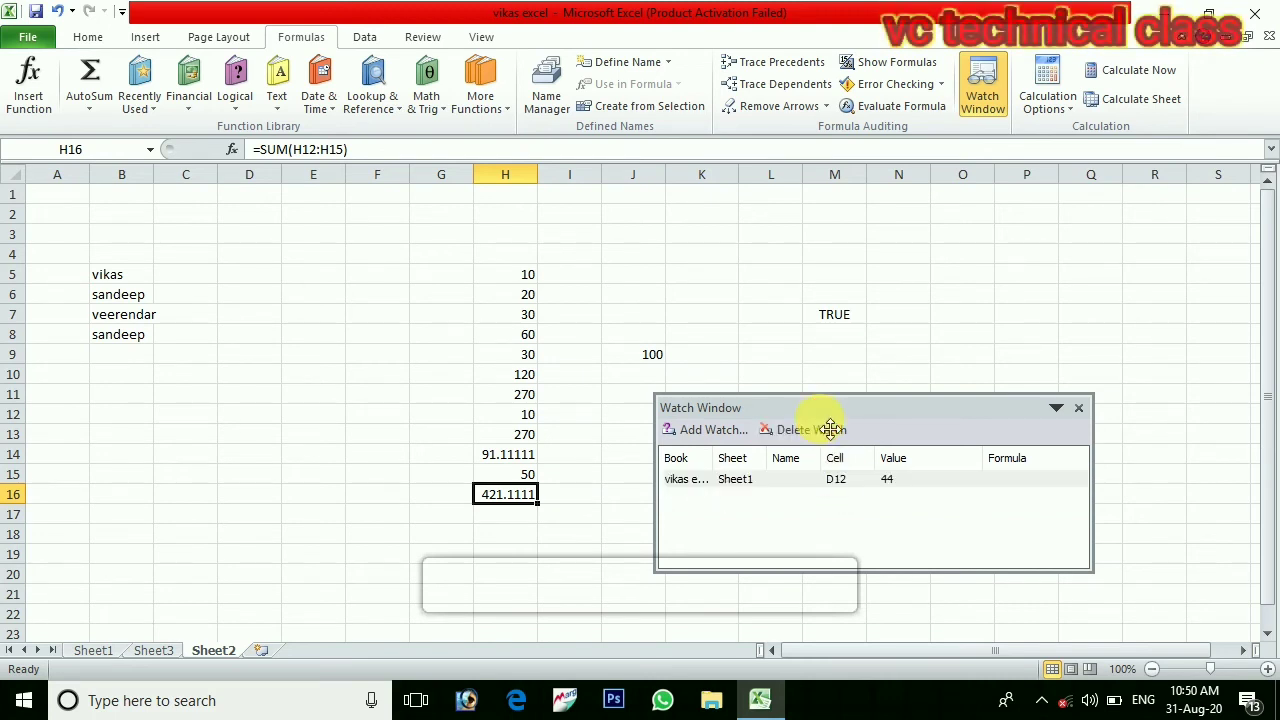
pyautogui.click(815, 432)
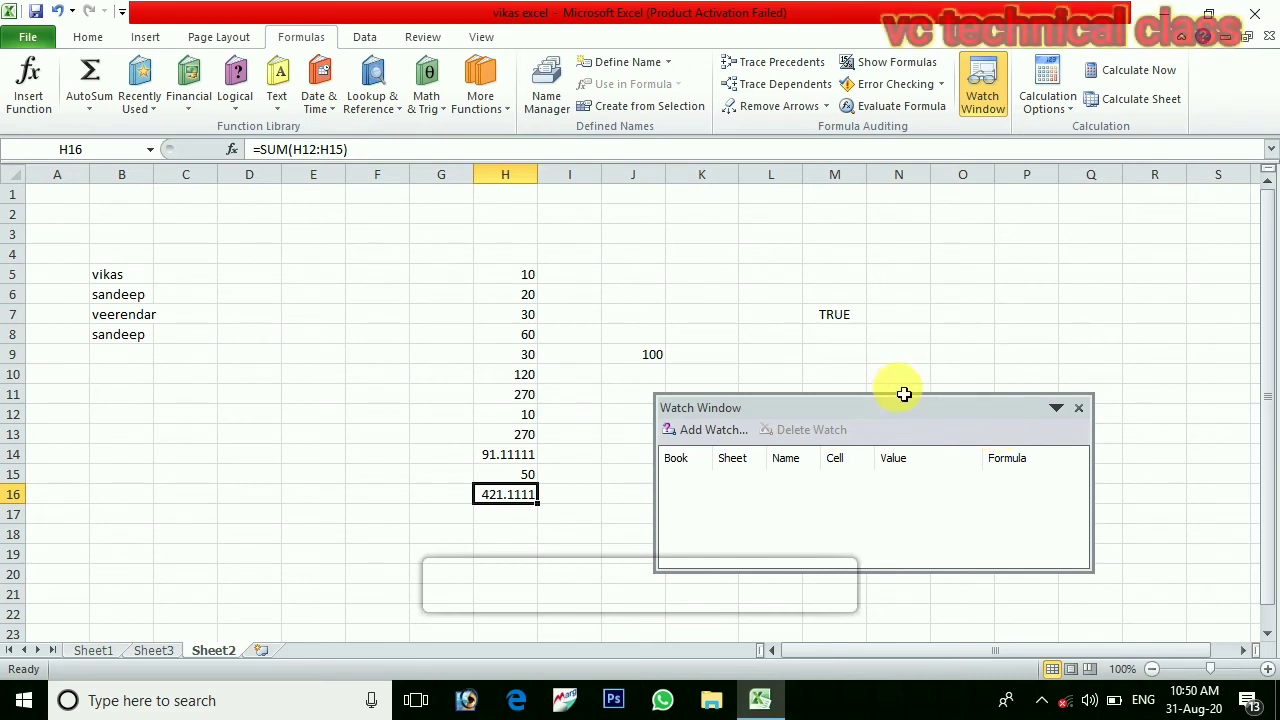
pyautogui.click(1079, 407)
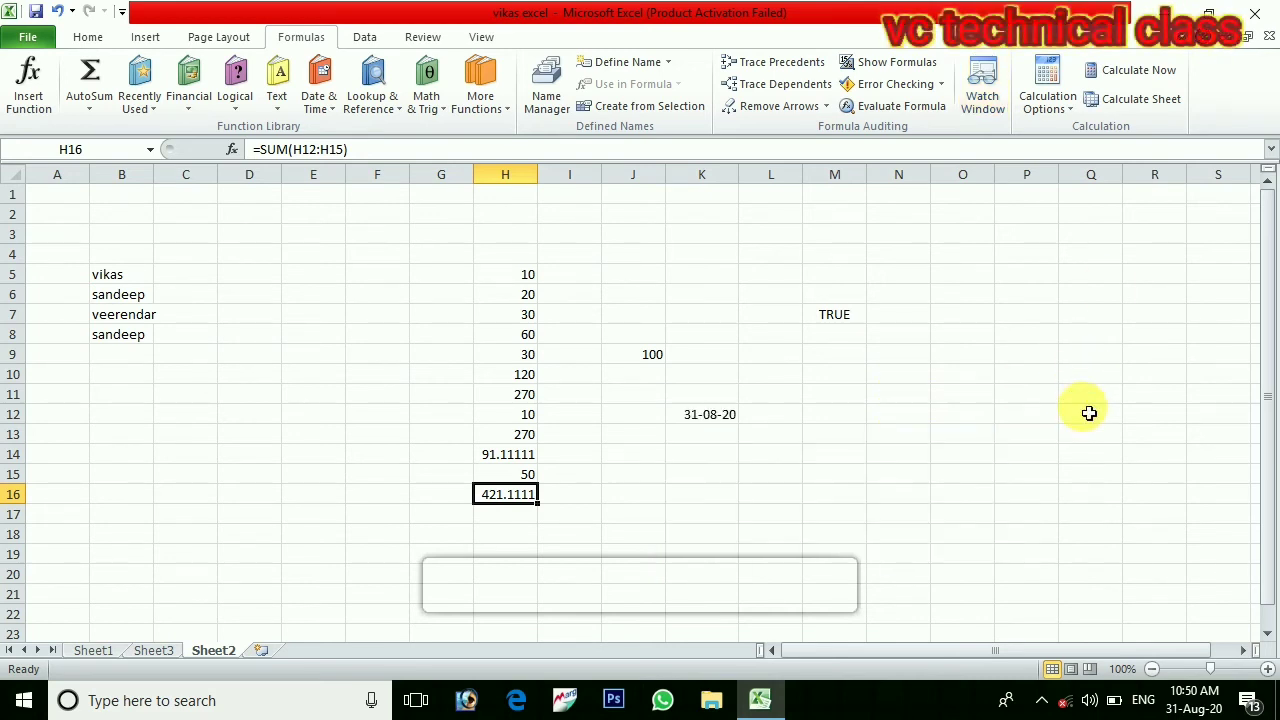
# View the available calculation options and replace the formula in cell H13 on Sheet2 with 10.
pyautogui.click(1069, 103)
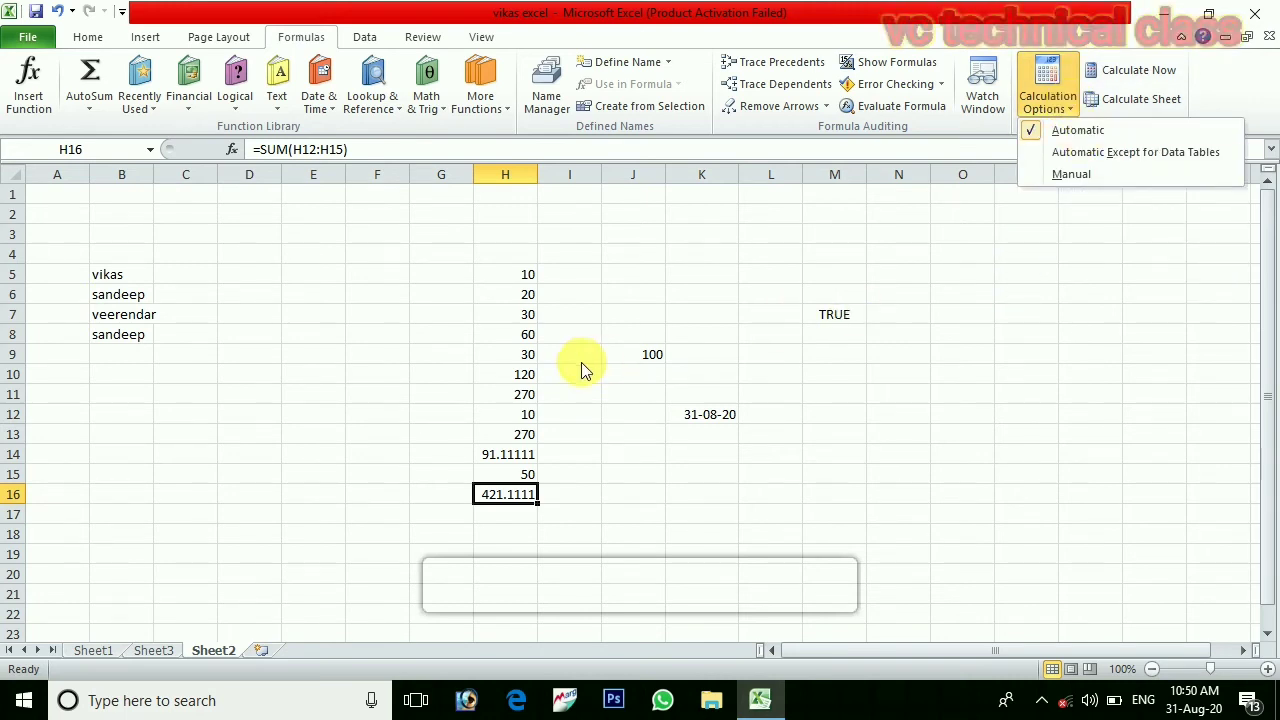
pyautogui.click(535, 440)
pyautogui.click(535, 440)
pyautogui.doubleClick(535, 440)
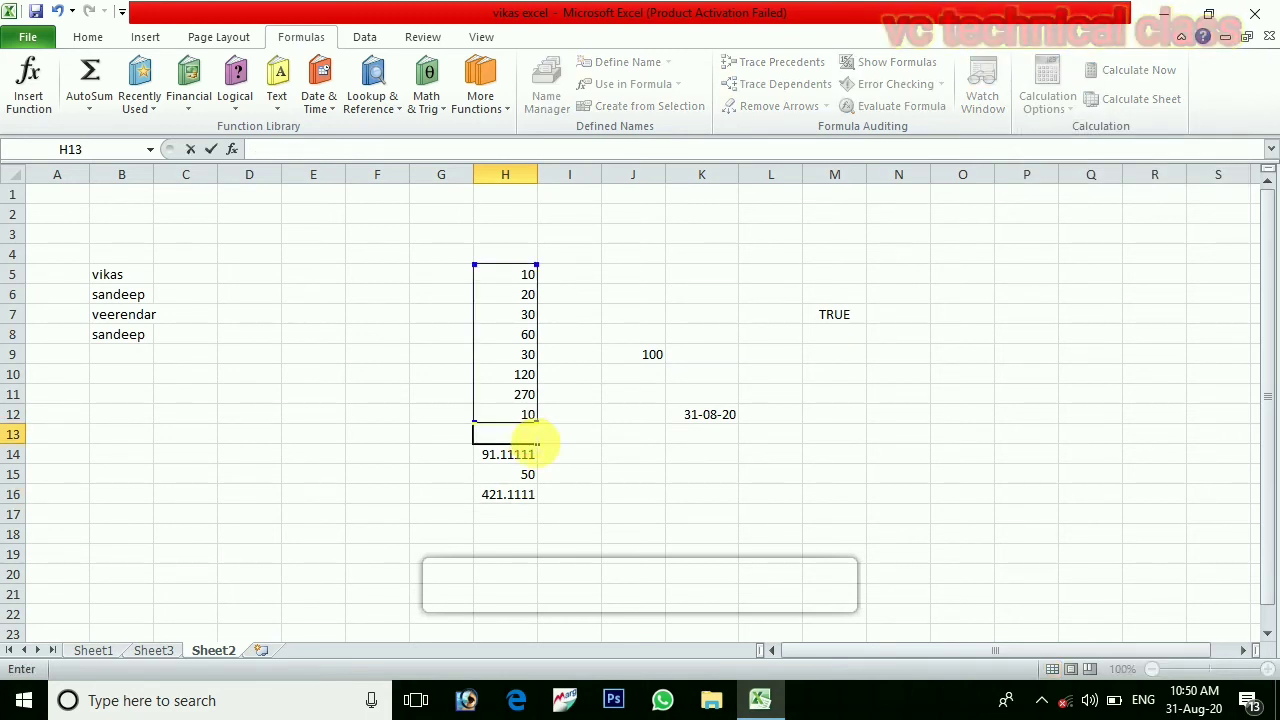
pyautogui.write('10')
pyautogui.press('Return')
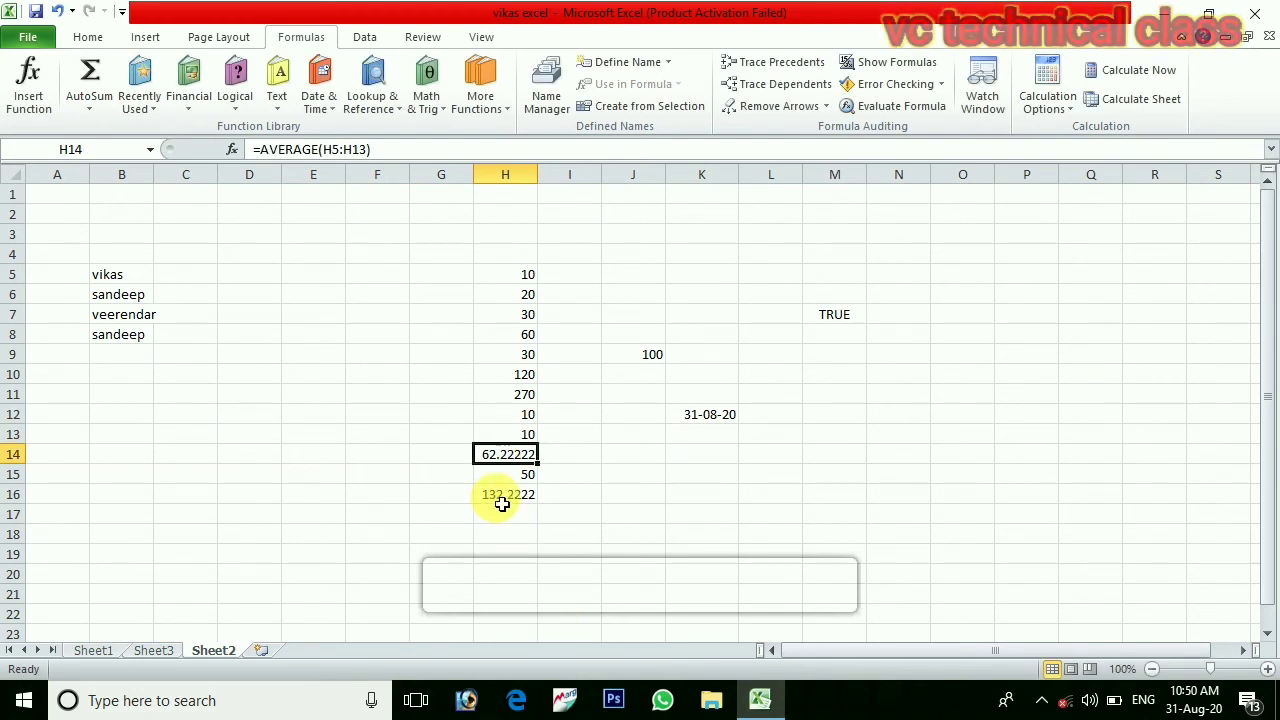
# Set cell H13 to 5 with automatic calculation active.
pyautogui.click(531, 440)
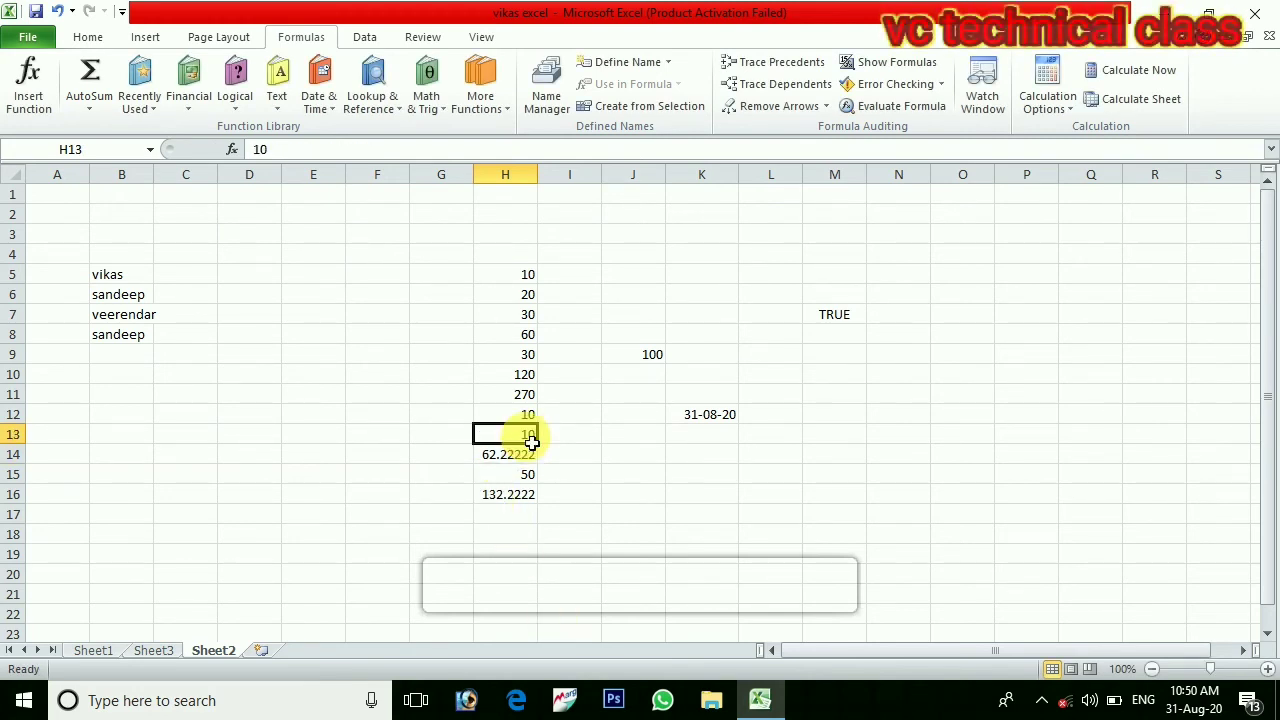
pyautogui.press('BackSpace')
pyautogui.write('5')
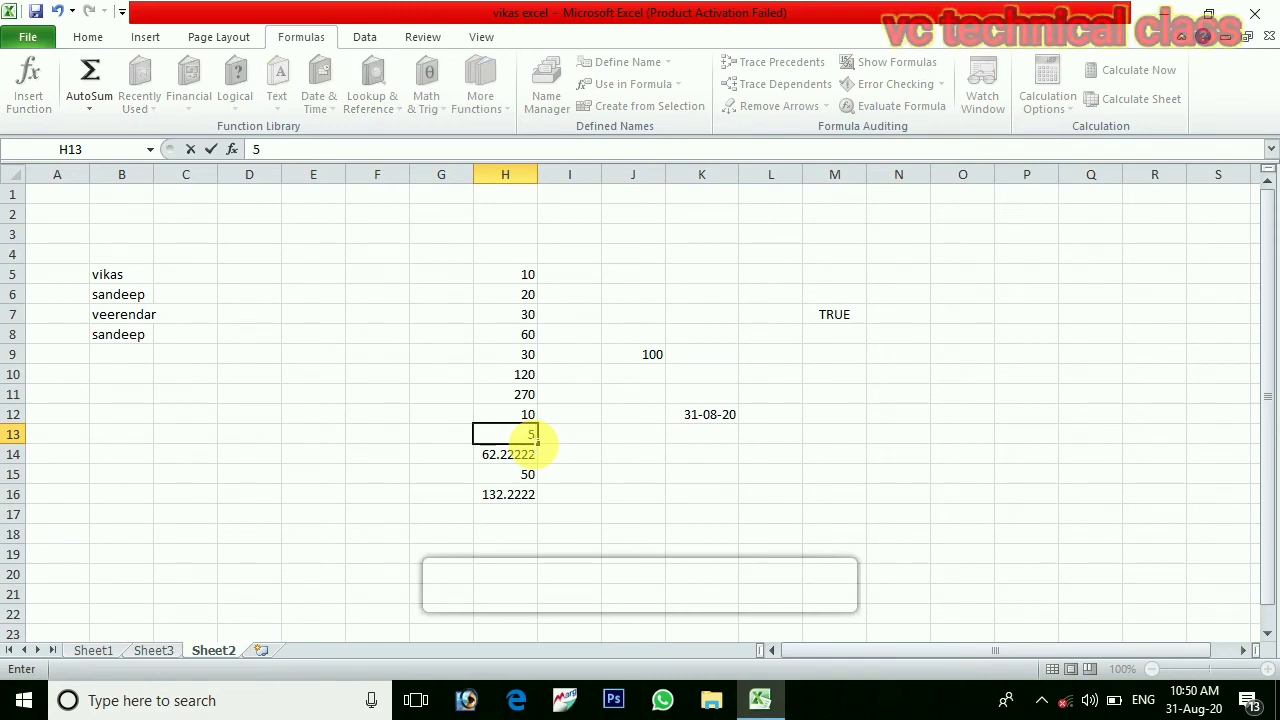
pyautogui.click(597, 513)
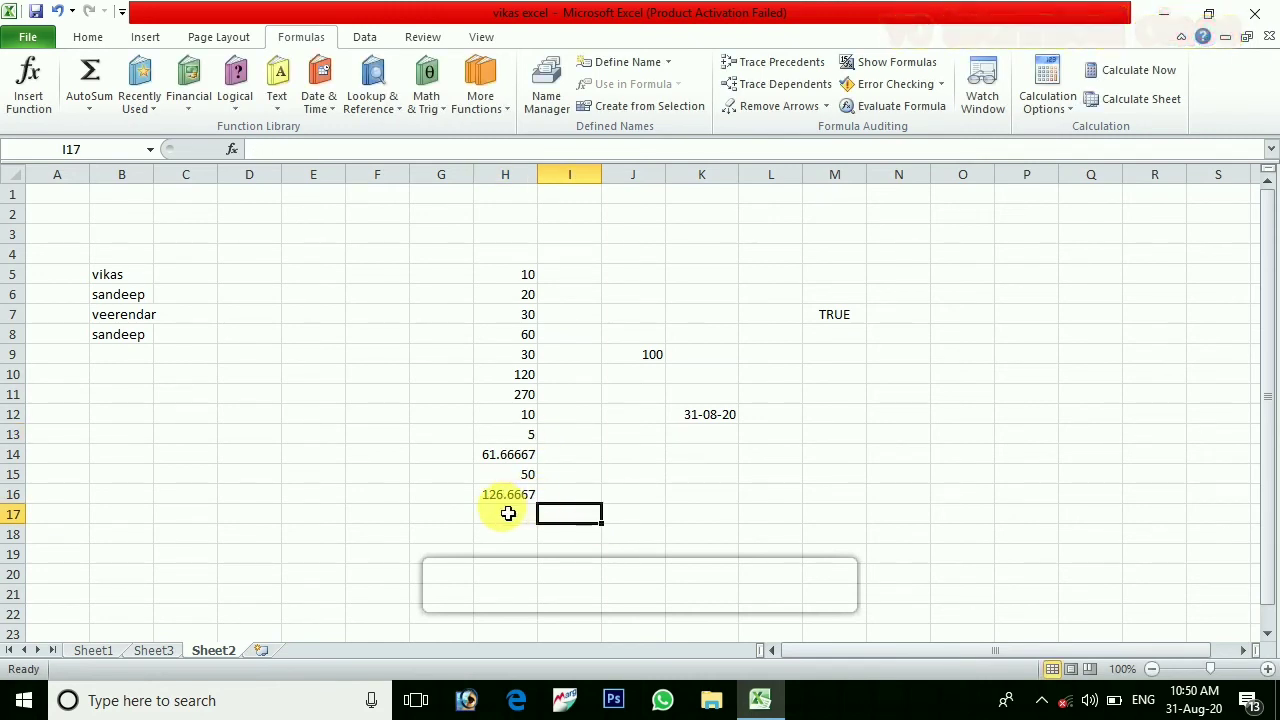
# Switch the calculation mode to Automatic Except for Data Tables, and from there to Manual.
pyautogui.click(1077, 100)
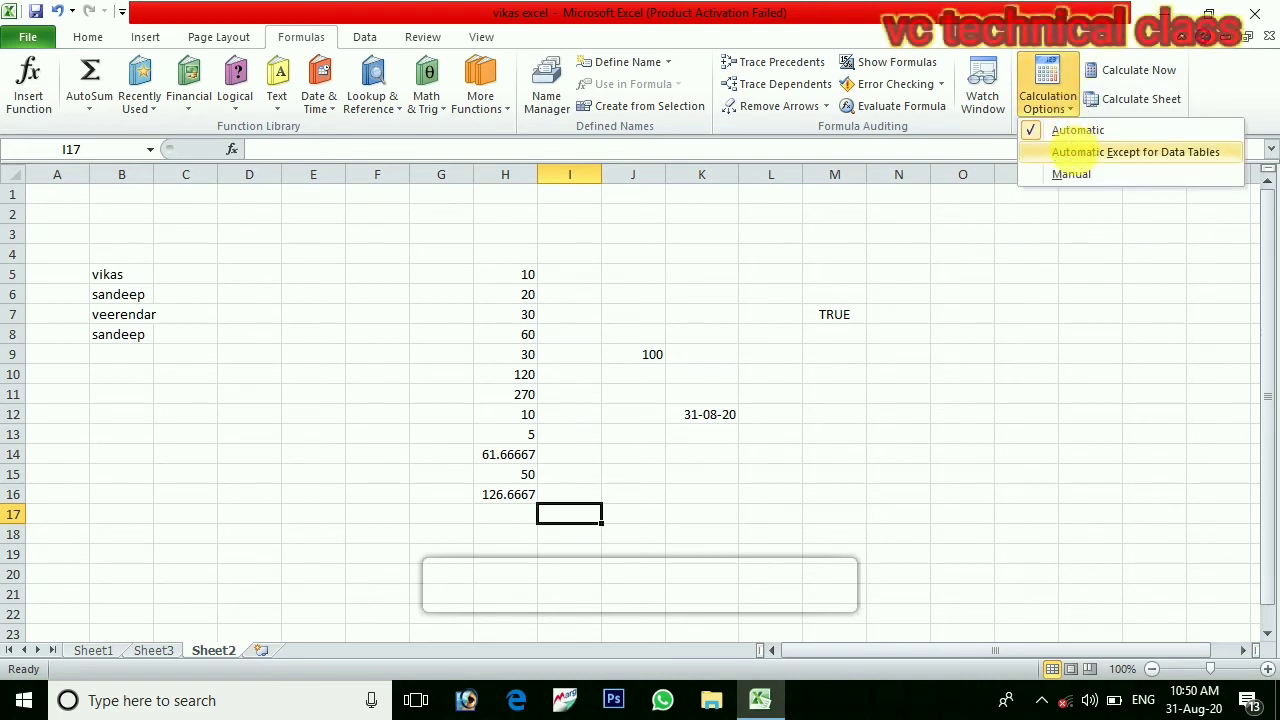
pyautogui.click(1077, 156)
pyautogui.click(1063, 108)
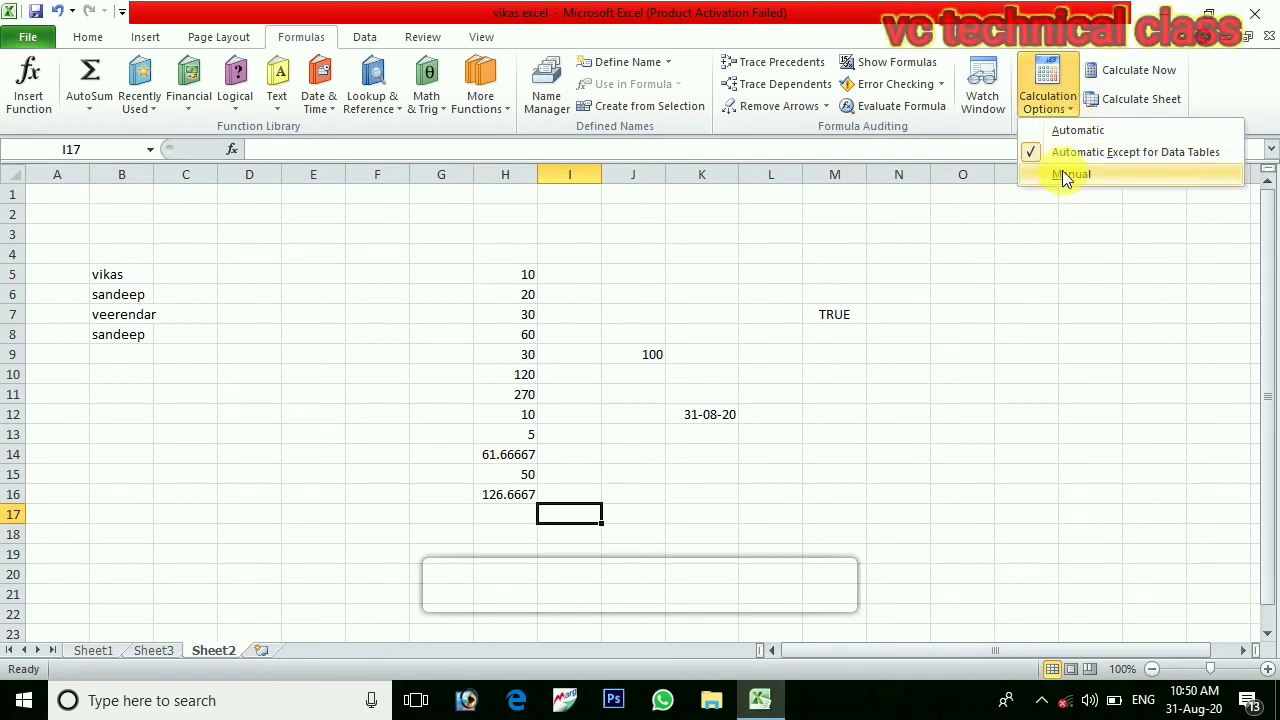
pyautogui.click(1068, 176)
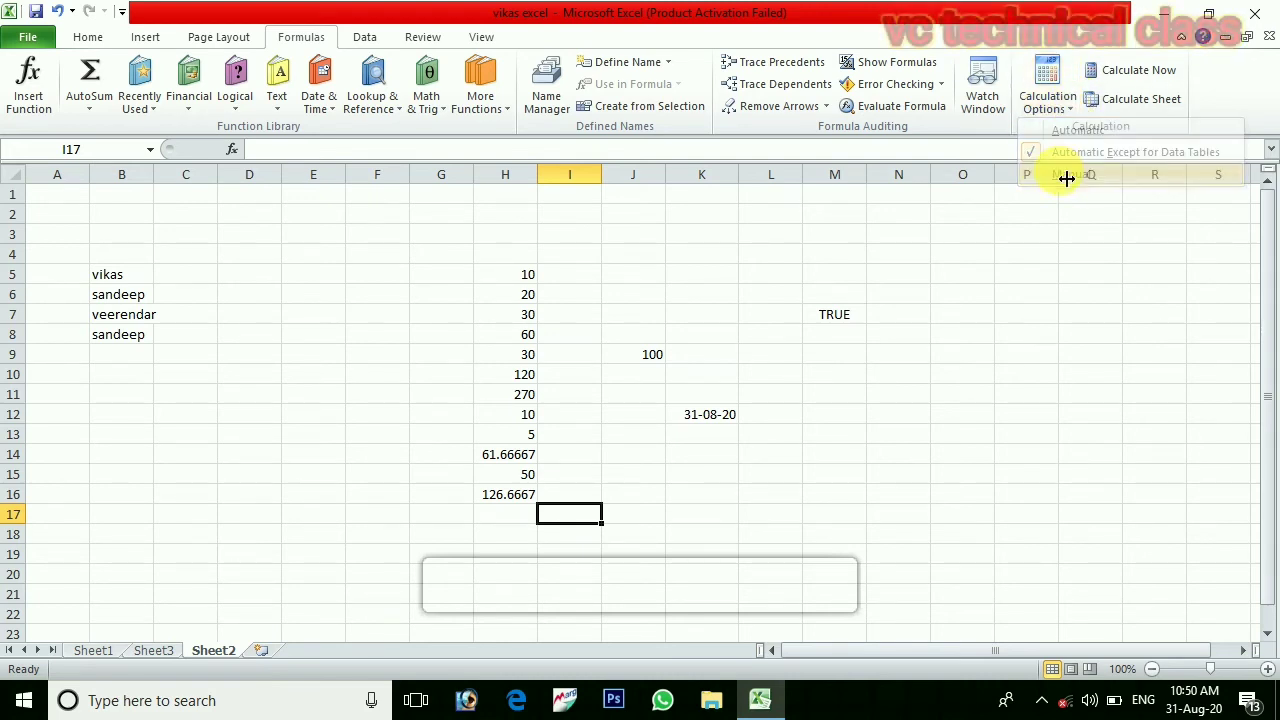
# Set cell H13 to 3 while calculation is manual.
pyautogui.click(514, 439)
pyautogui.press('BackSpace')
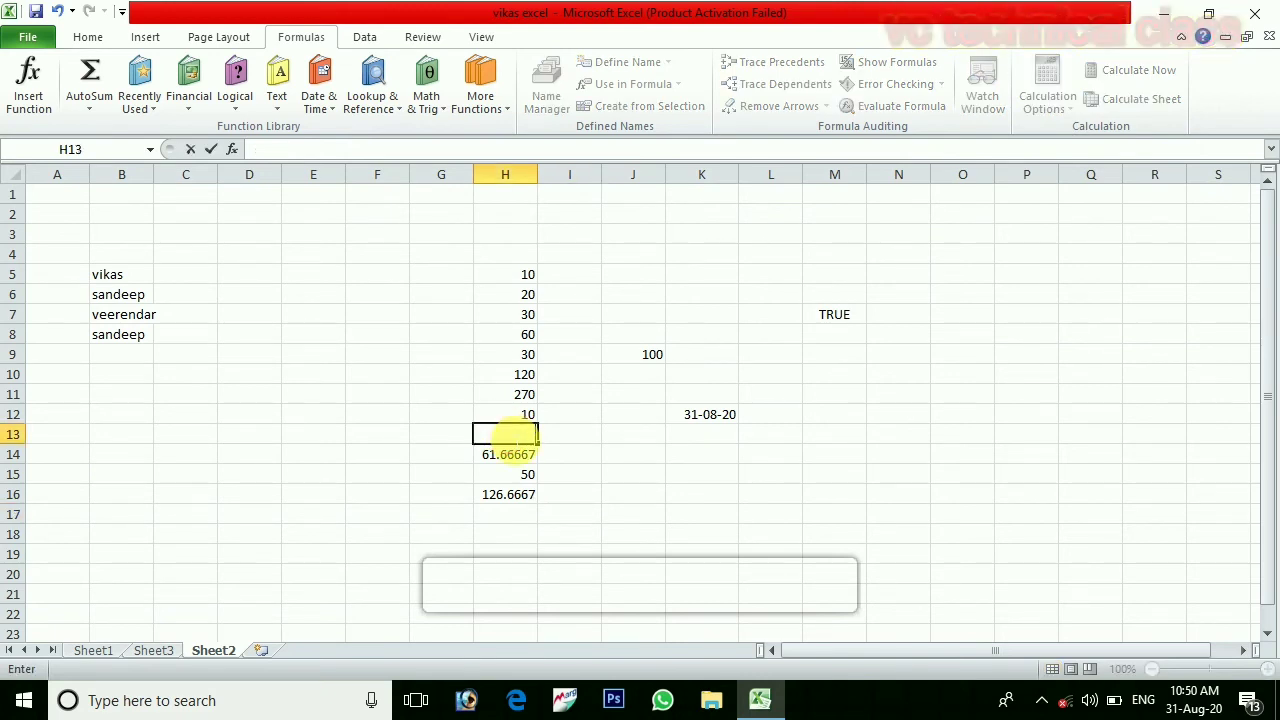
pyautogui.write('3')
pyautogui.click(633, 494)
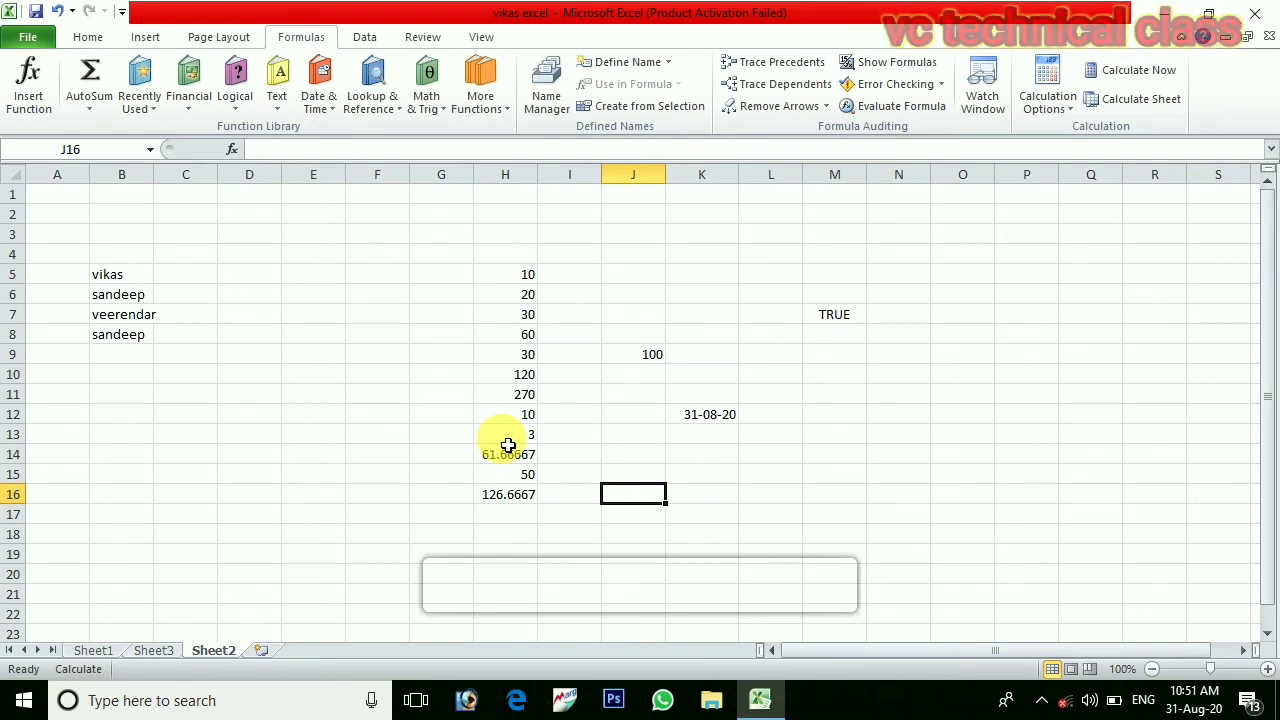
# Return the calculation mode to Automatic and select the empty cell L15.
pyautogui.click(1066, 103)
pyautogui.click(1074, 130)
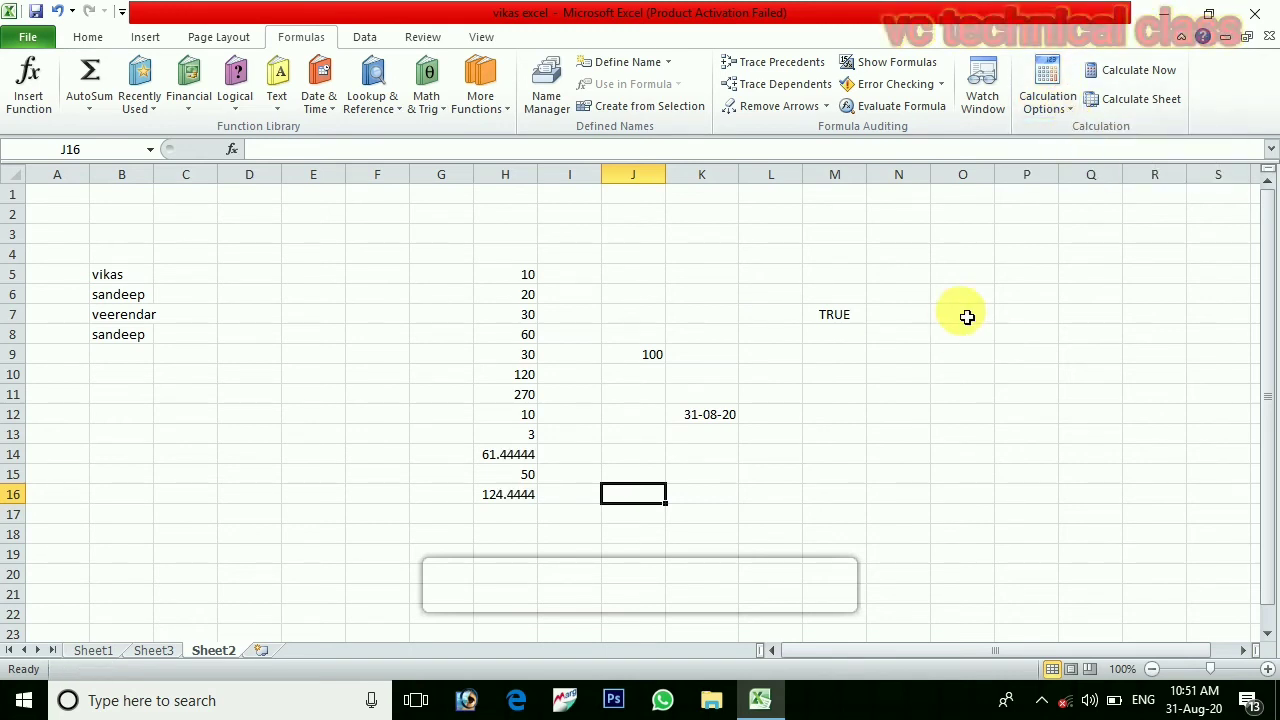
pyautogui.click(790, 472)
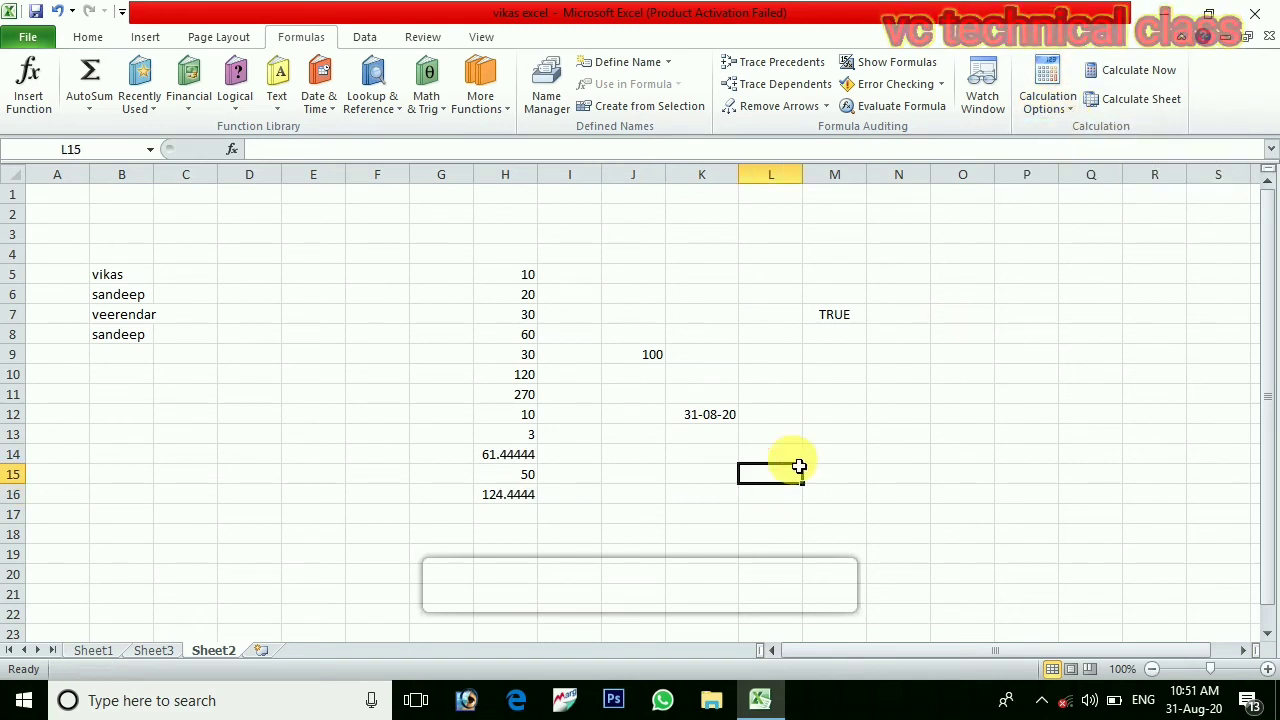
# Enter 2 in cell O10 and 6 in cell O11, running Calculate Now before the entries and Calculate Sheet after them.
pyautogui.click(1140, 69)
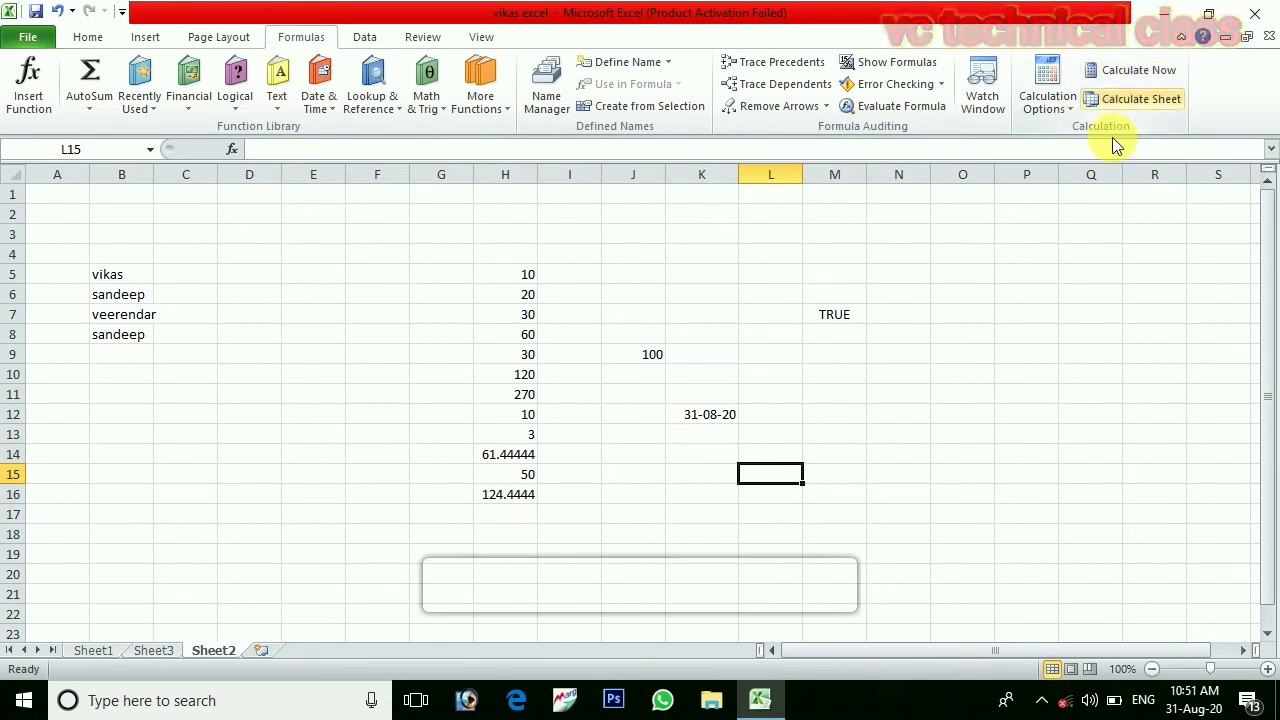
pyautogui.click(966, 380)
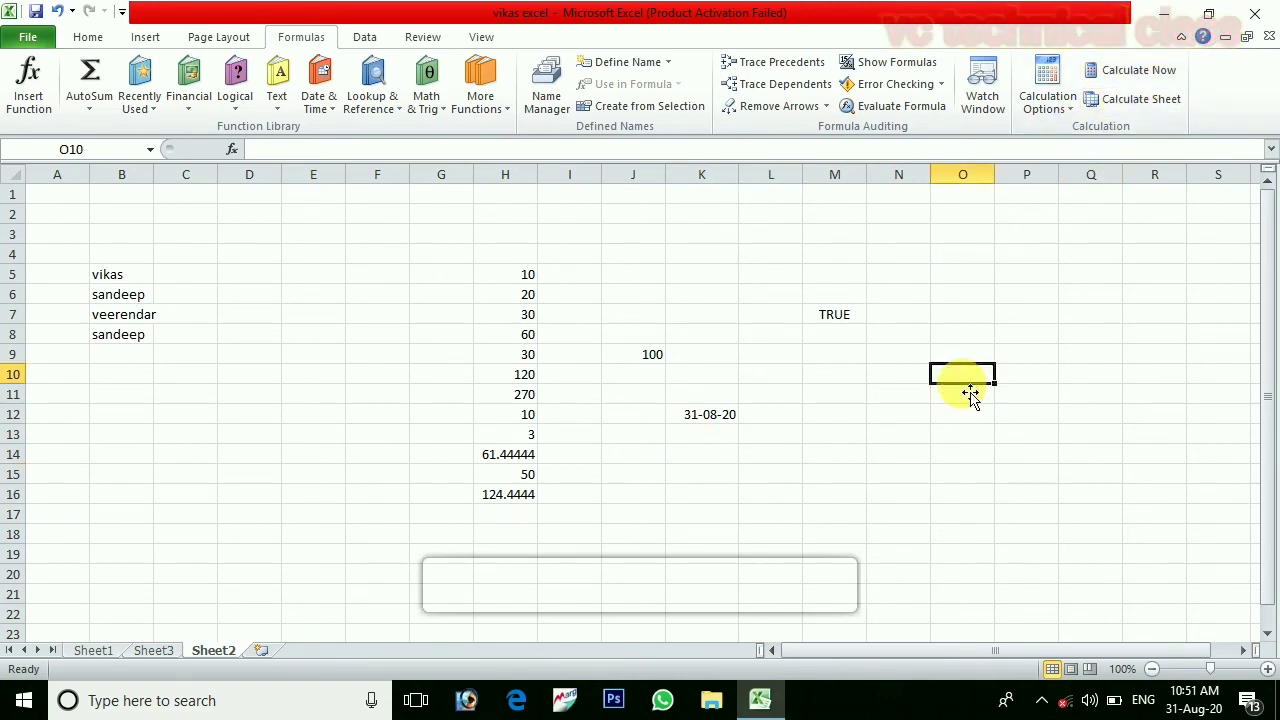
pyautogui.write('2')
pyautogui.press('Return')
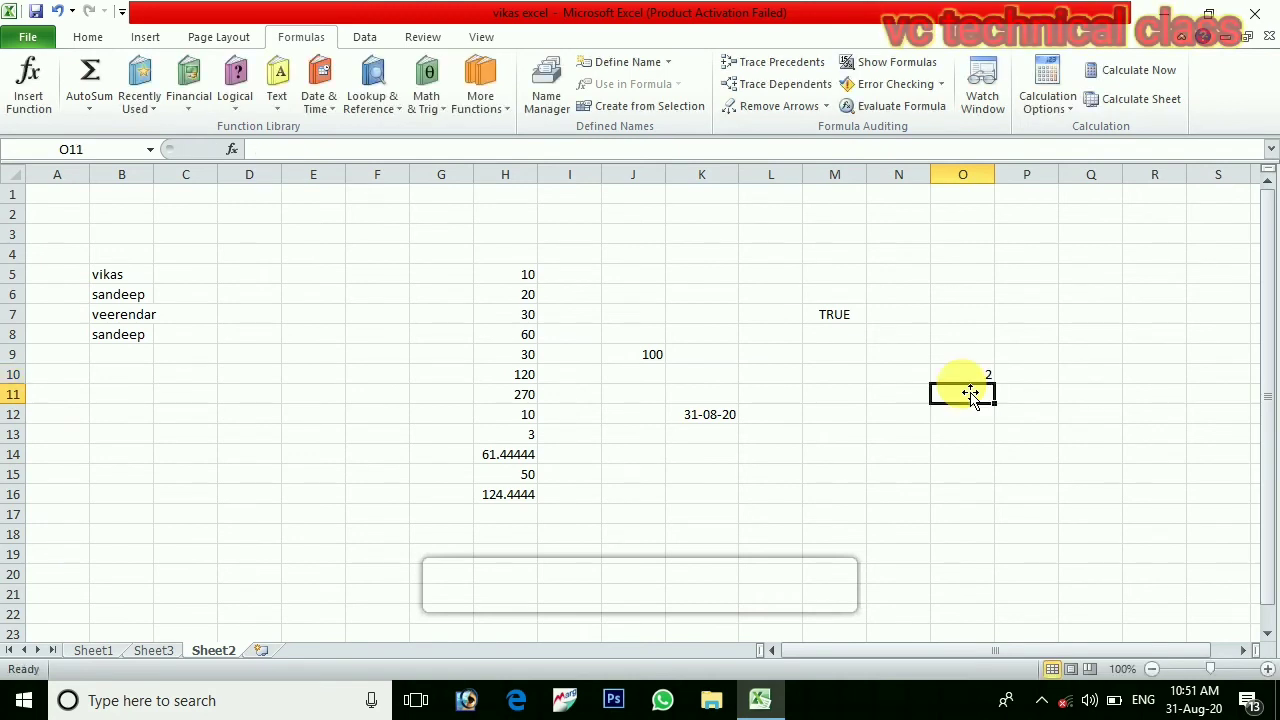
pyautogui.write('6')
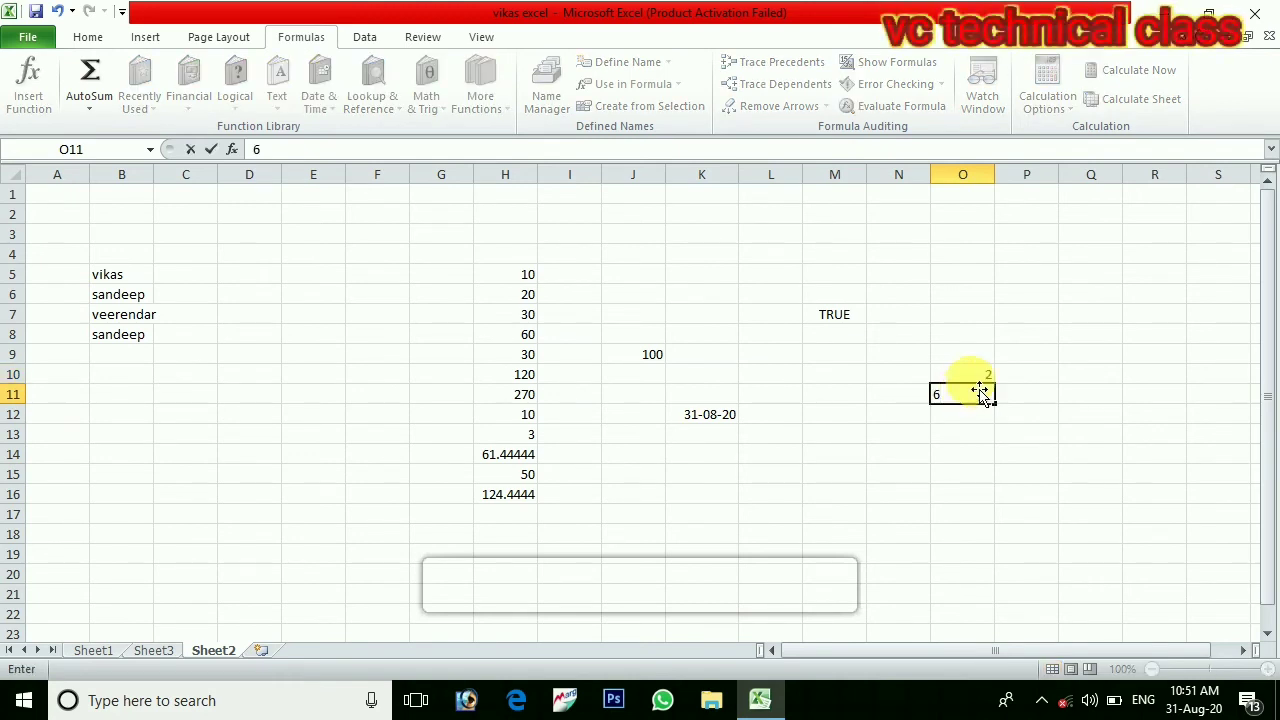
pyautogui.press('Return')
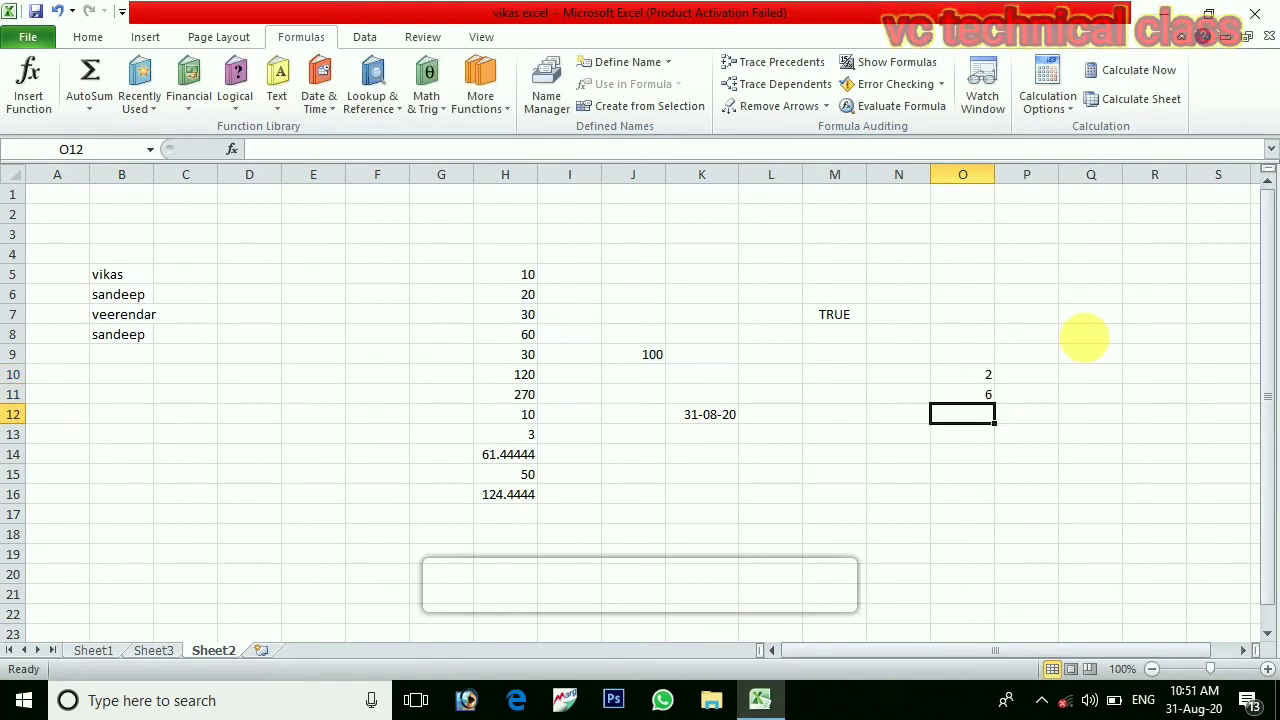
pyautogui.click(1133, 104)
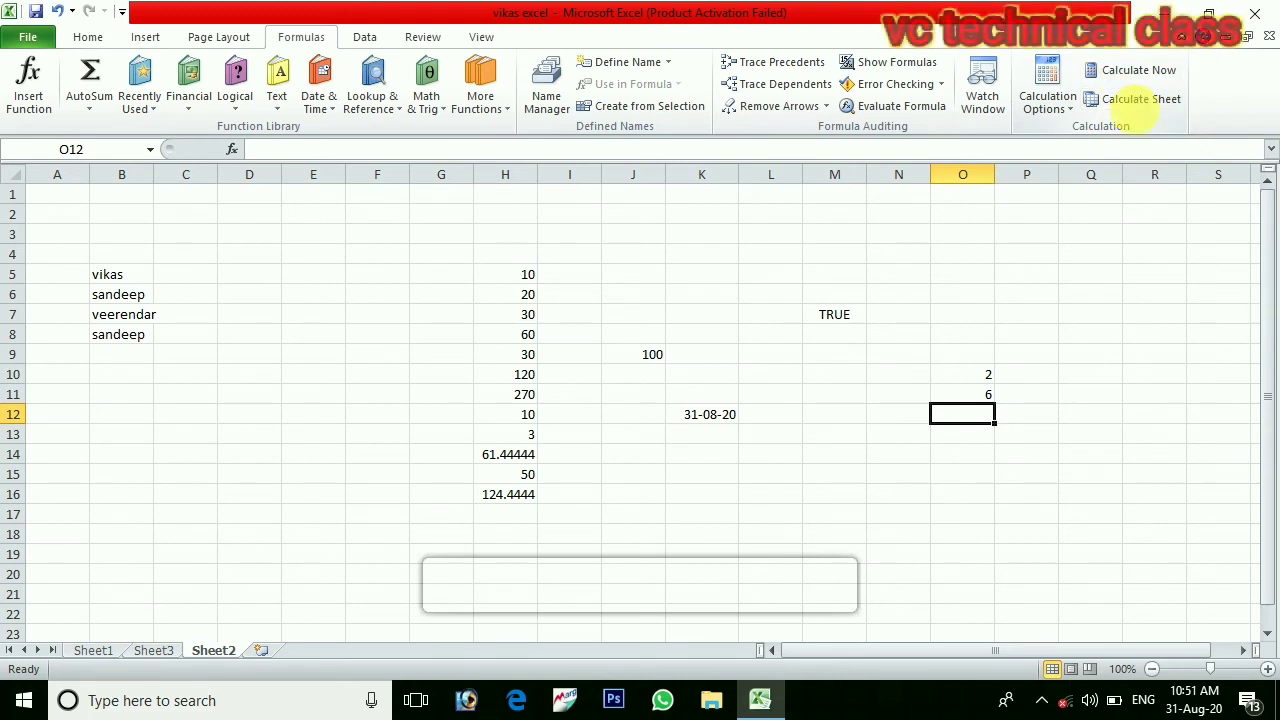
# With H16 selected, switch the calculation mode to Automatic Except for Data Tables, Automatic and Manual in turn, ending on Automatic.
pyautogui.click(510, 494)
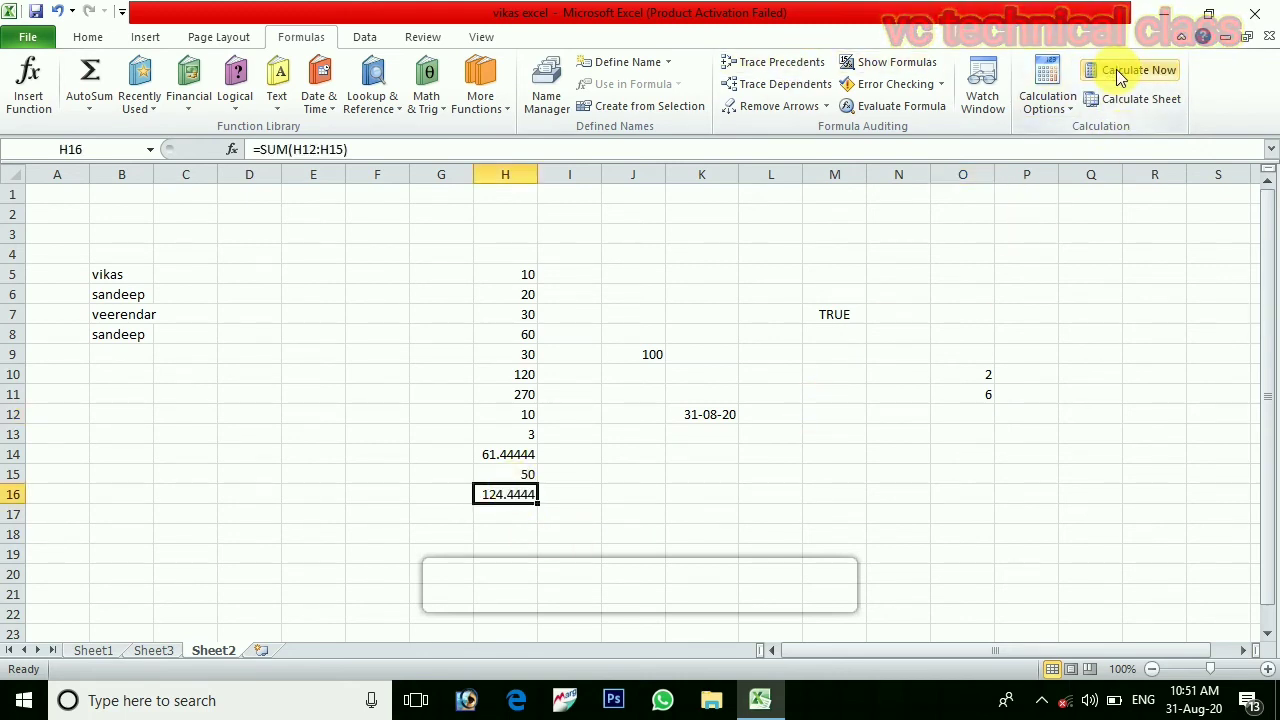
pyautogui.click(1064, 104)
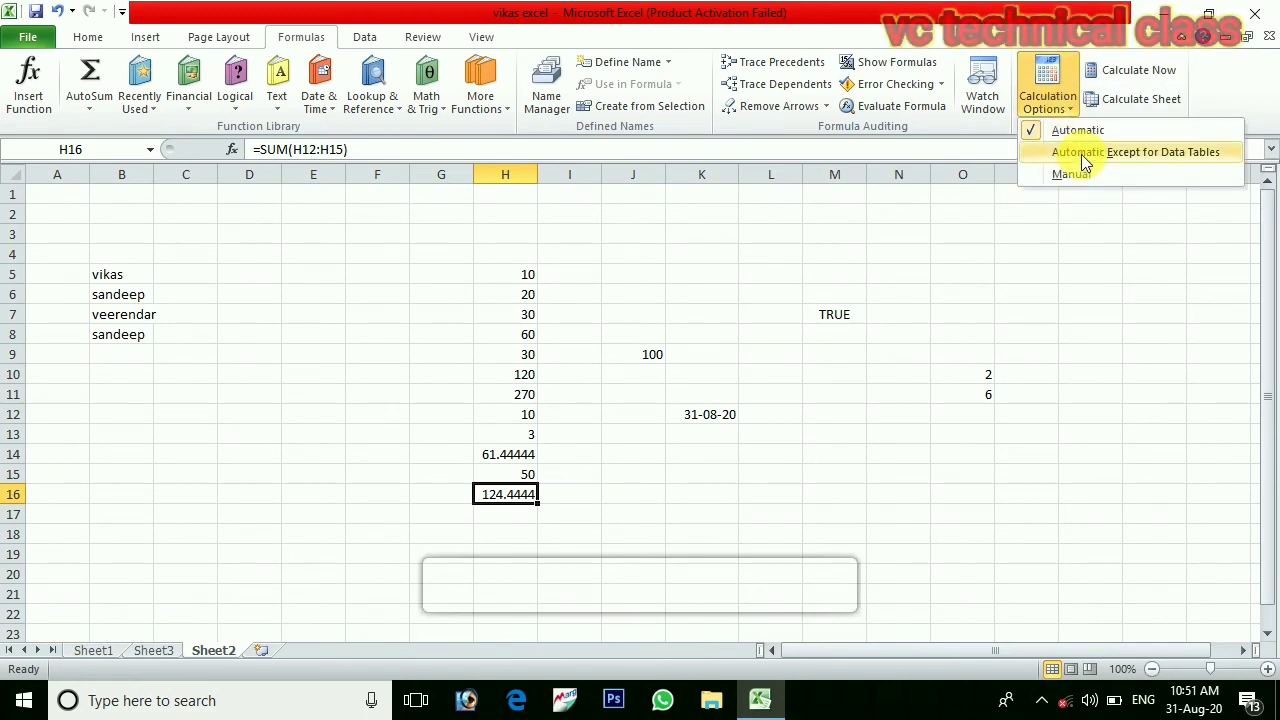
pyautogui.click(1081, 154)
pyautogui.click(1074, 104)
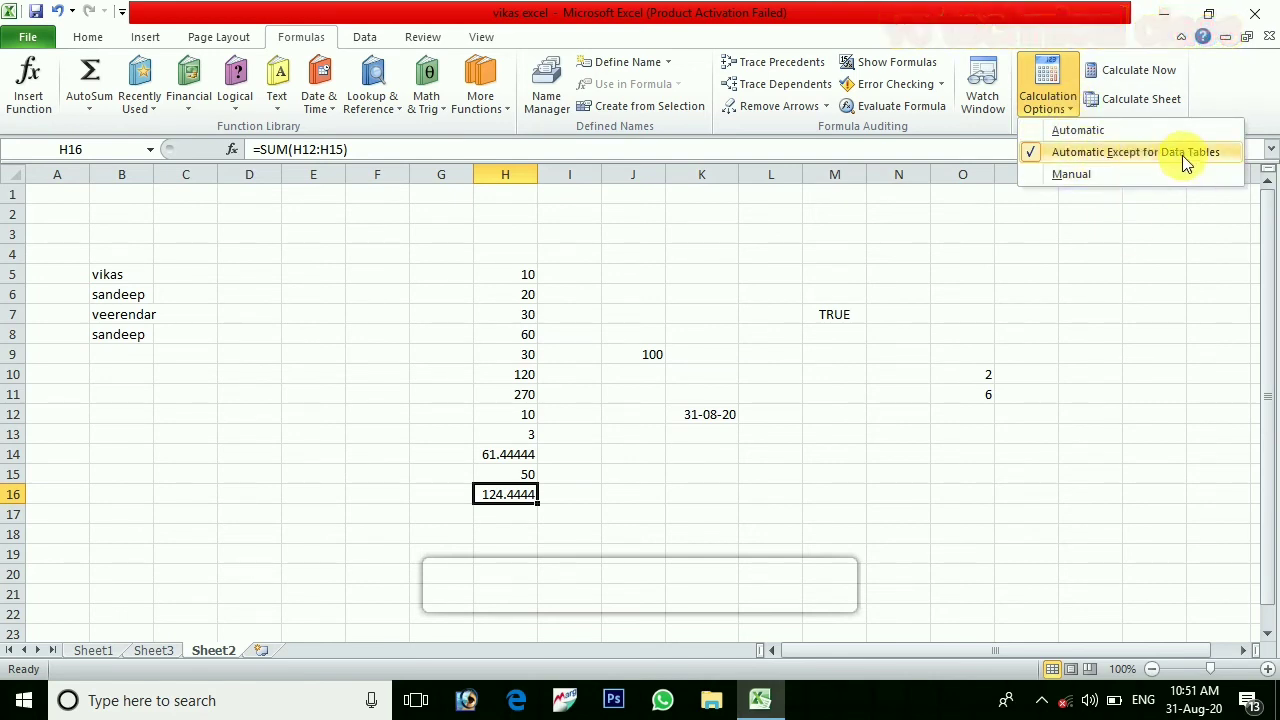
pyautogui.click(1043, 124)
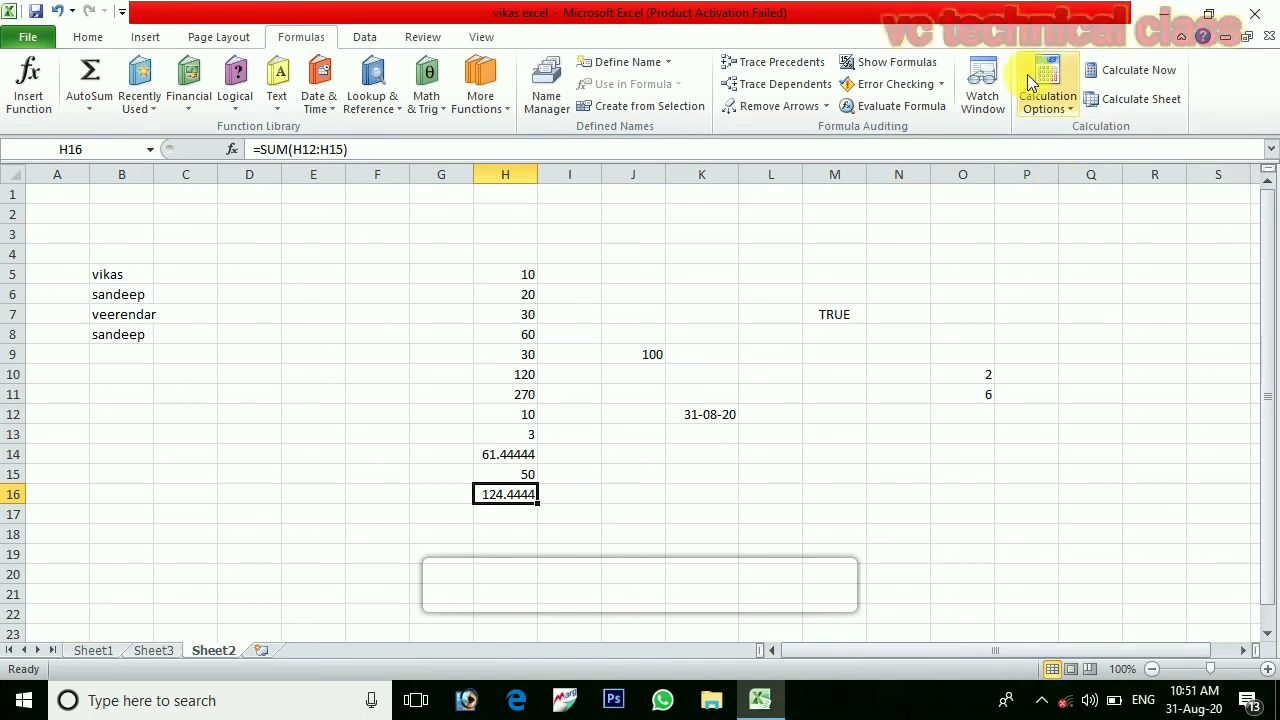
pyautogui.click(1040, 90)
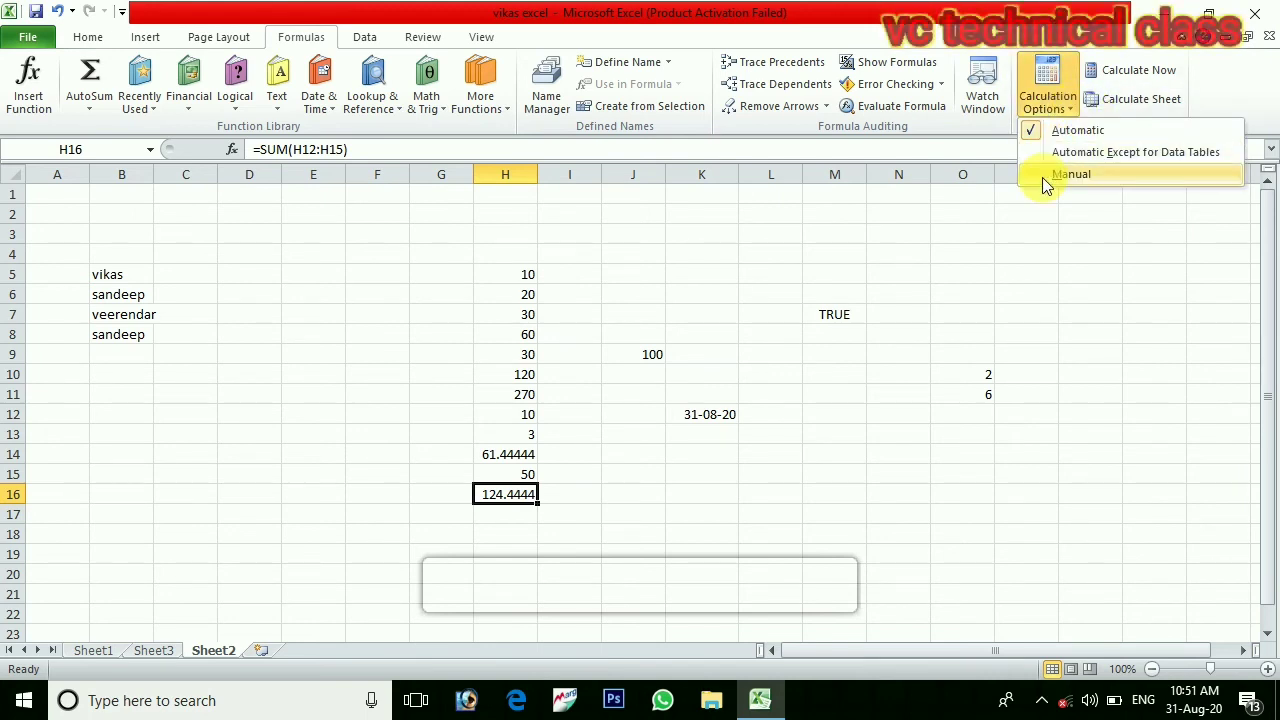
pyautogui.click(1042, 177)
pyautogui.click(1047, 102)
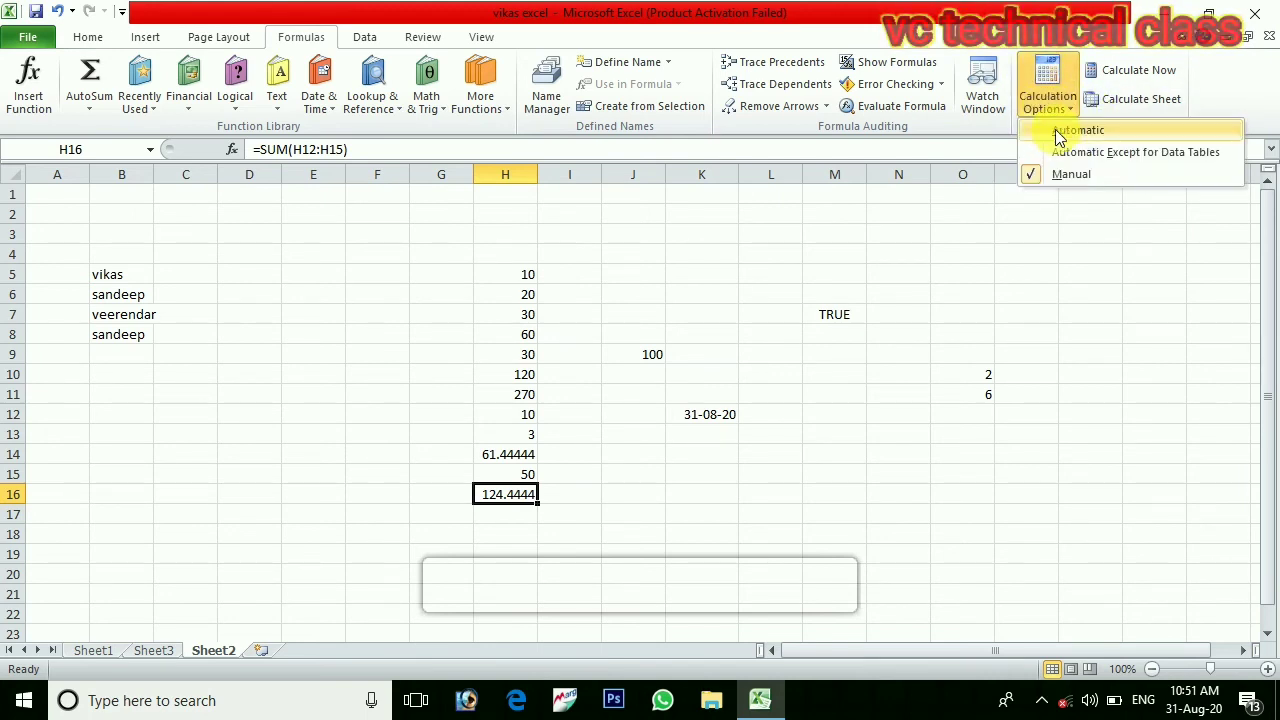
pyautogui.click(1058, 137)
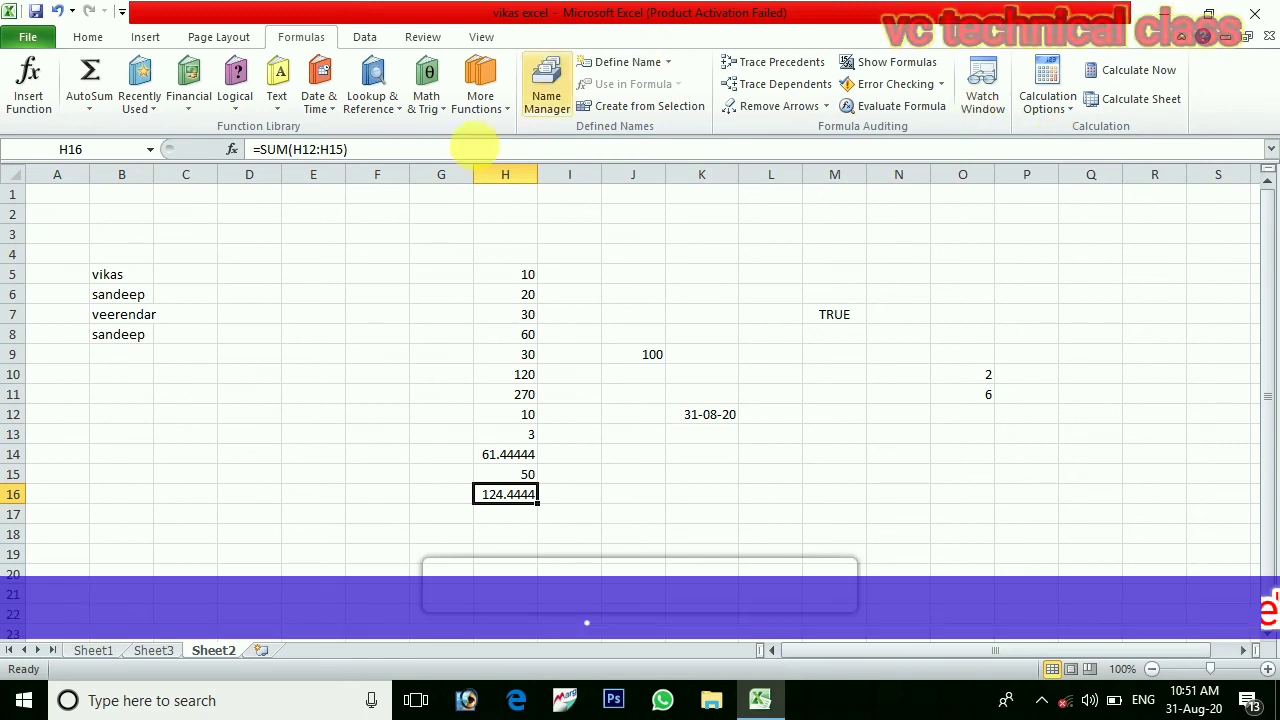
# Insert the financial function FV in cell E5 with Rate 5, Nper 3, Pmt 7, Pv 8 and Type 9.
pyautogui.click(314, 275)
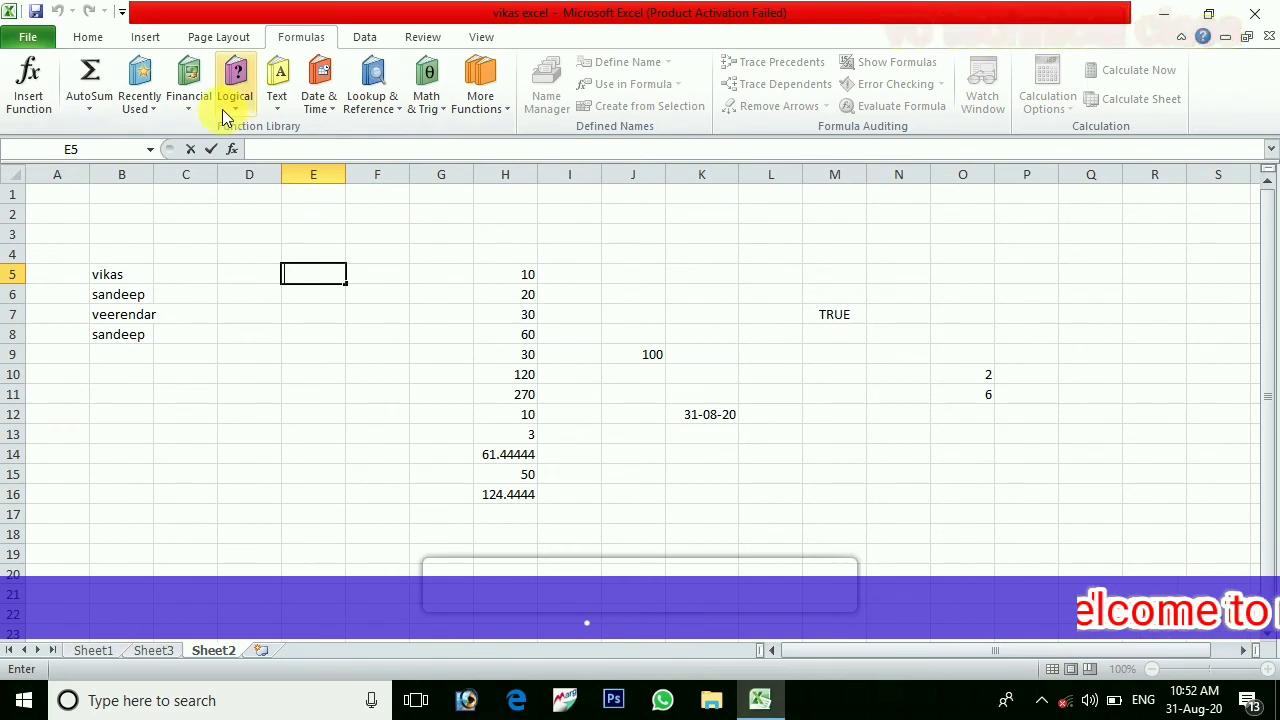
pyautogui.click(192, 98)
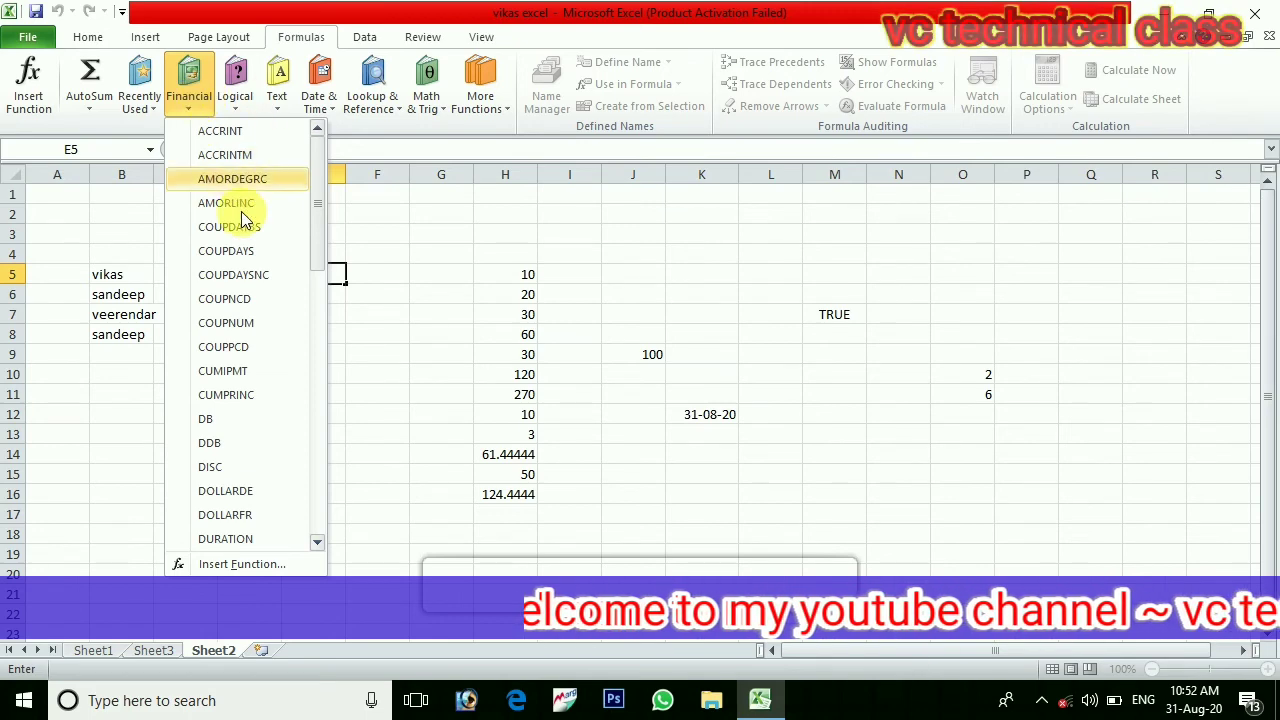
pyautogui.scroll(-4, 295, 235)
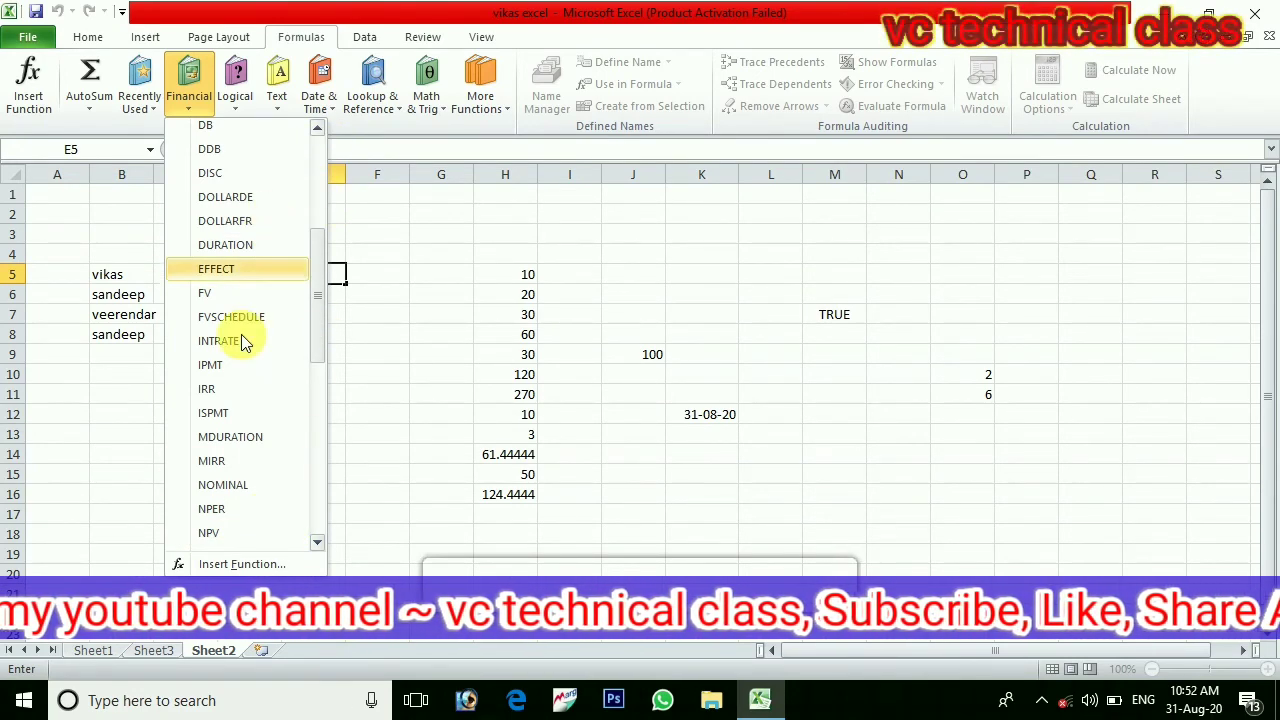
pyautogui.click(234, 294)
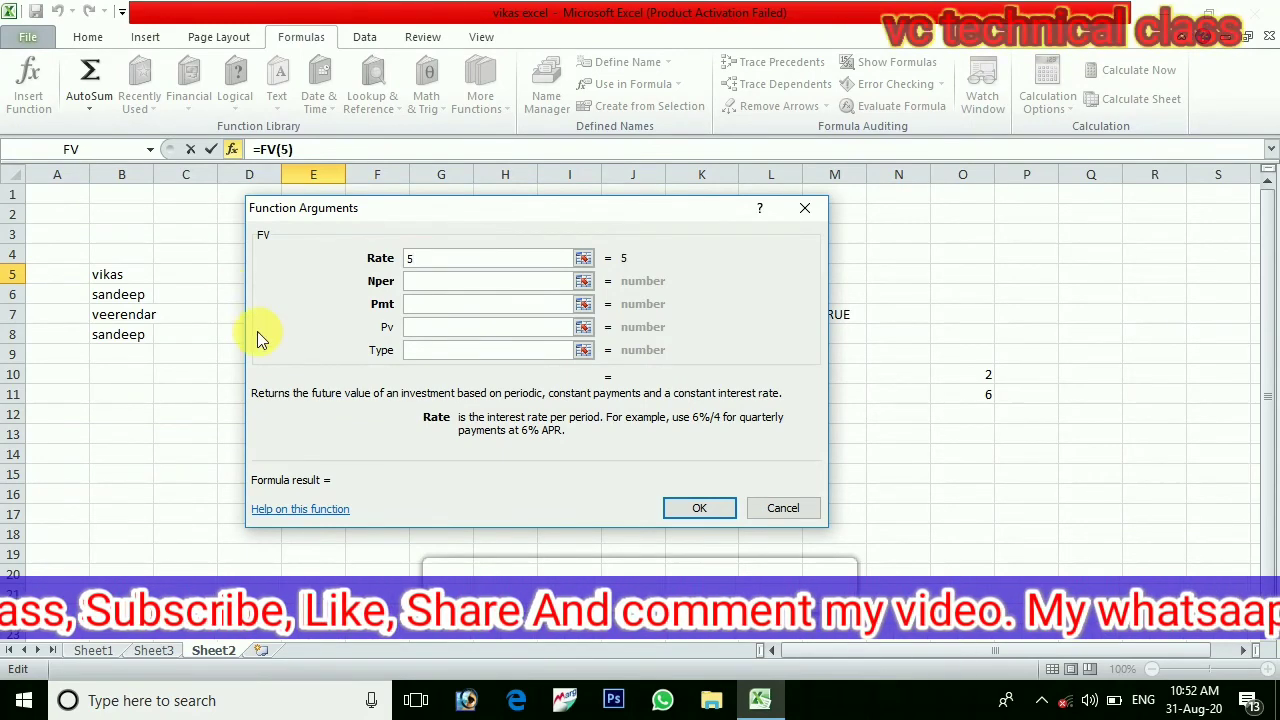
pyautogui.click(445, 286)
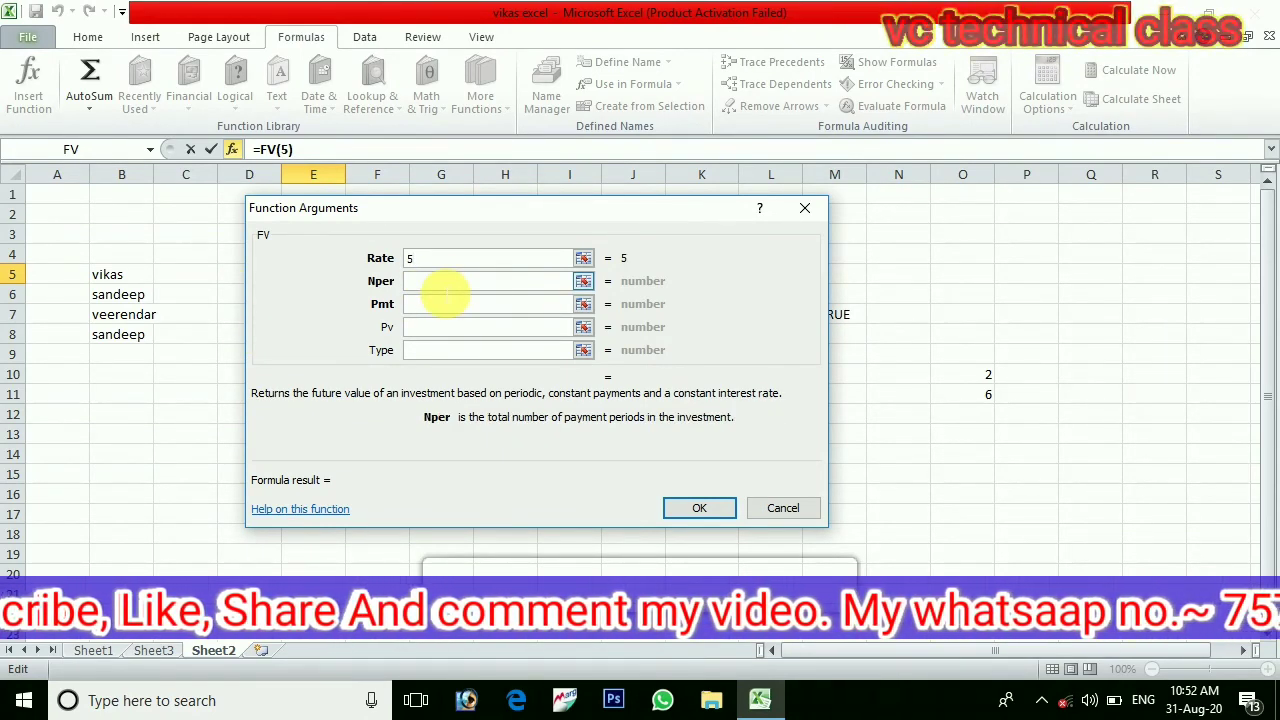
pyautogui.write('3')
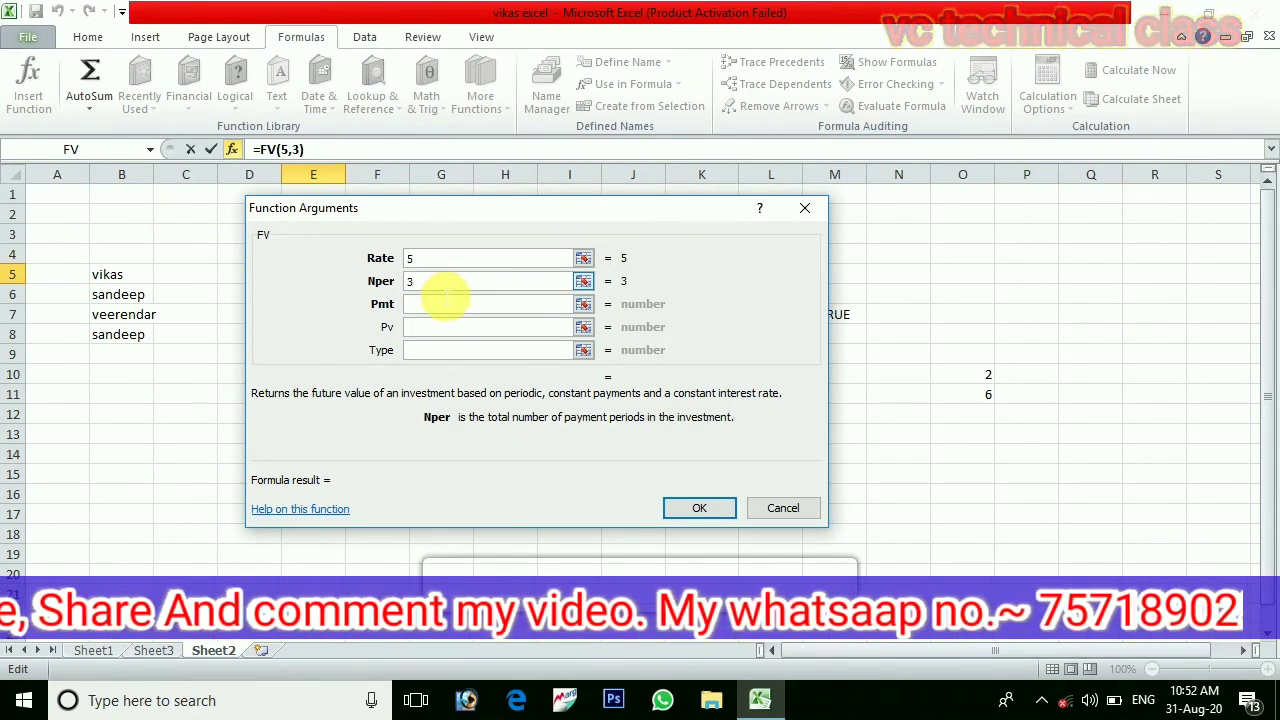
pyautogui.click(460, 315)
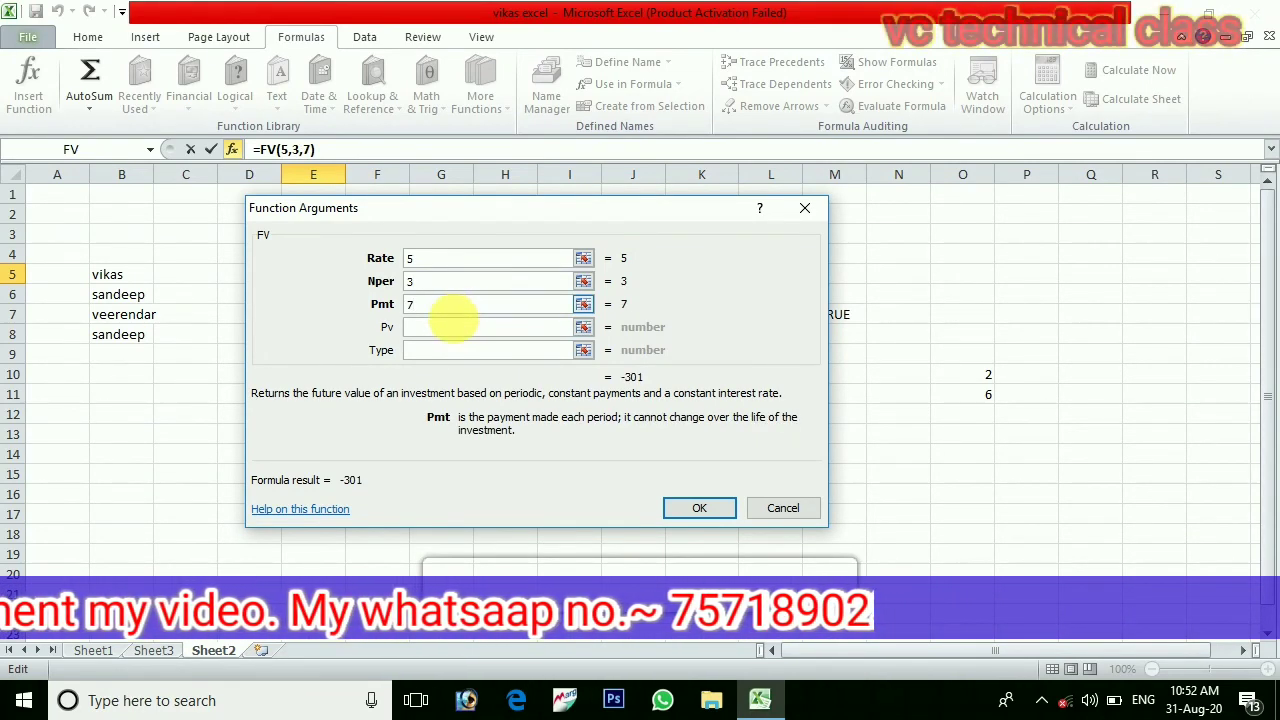
pyautogui.click(455, 325)
pyautogui.write('8')
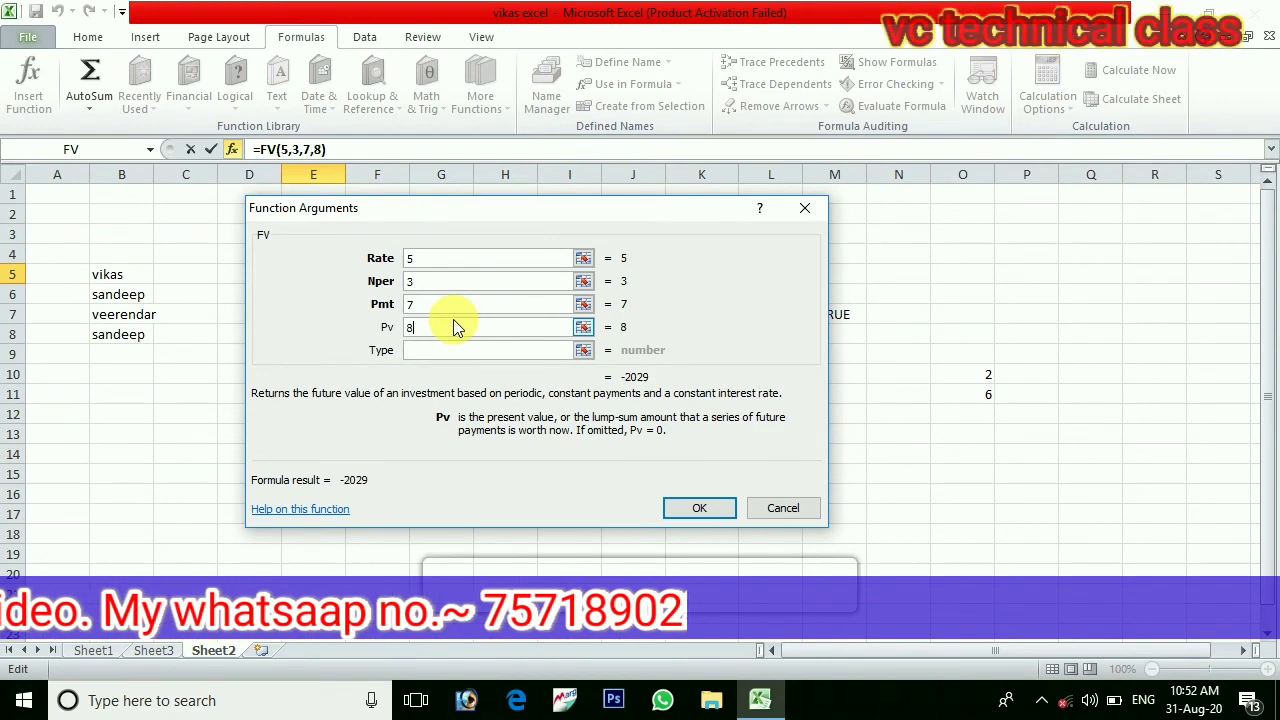
pyautogui.click(452, 350)
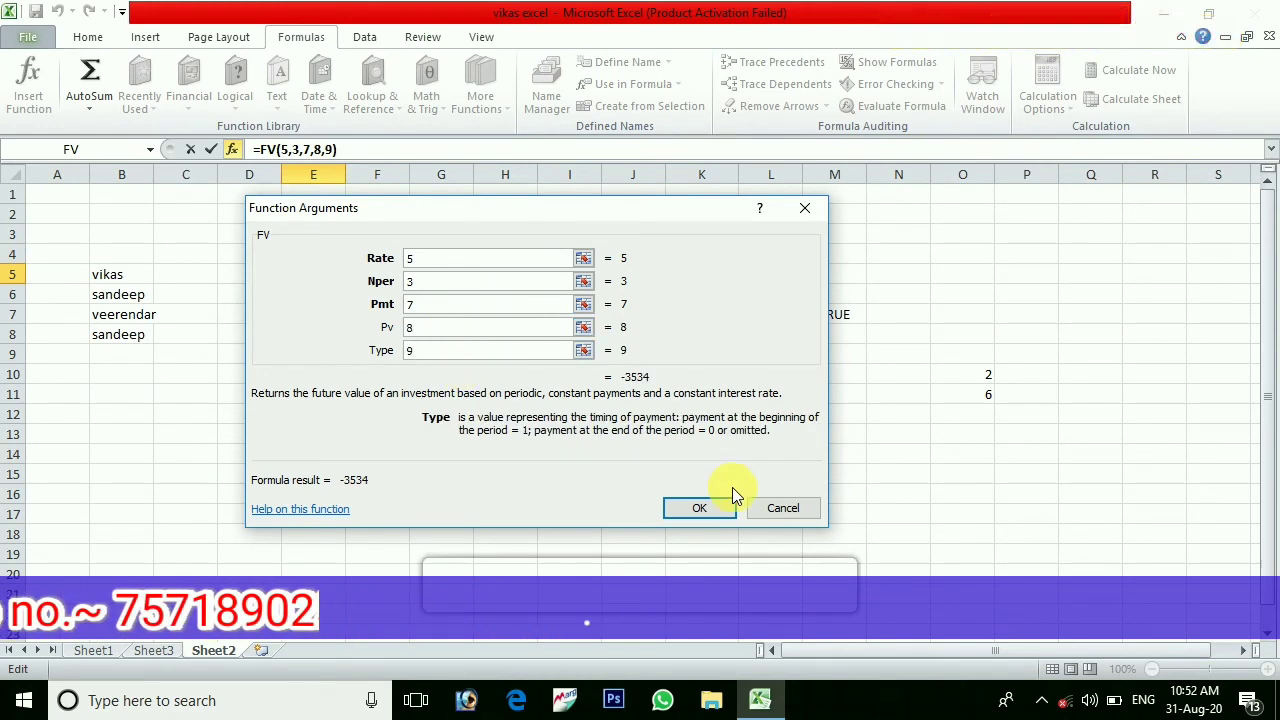
pyautogui.click(700, 508)
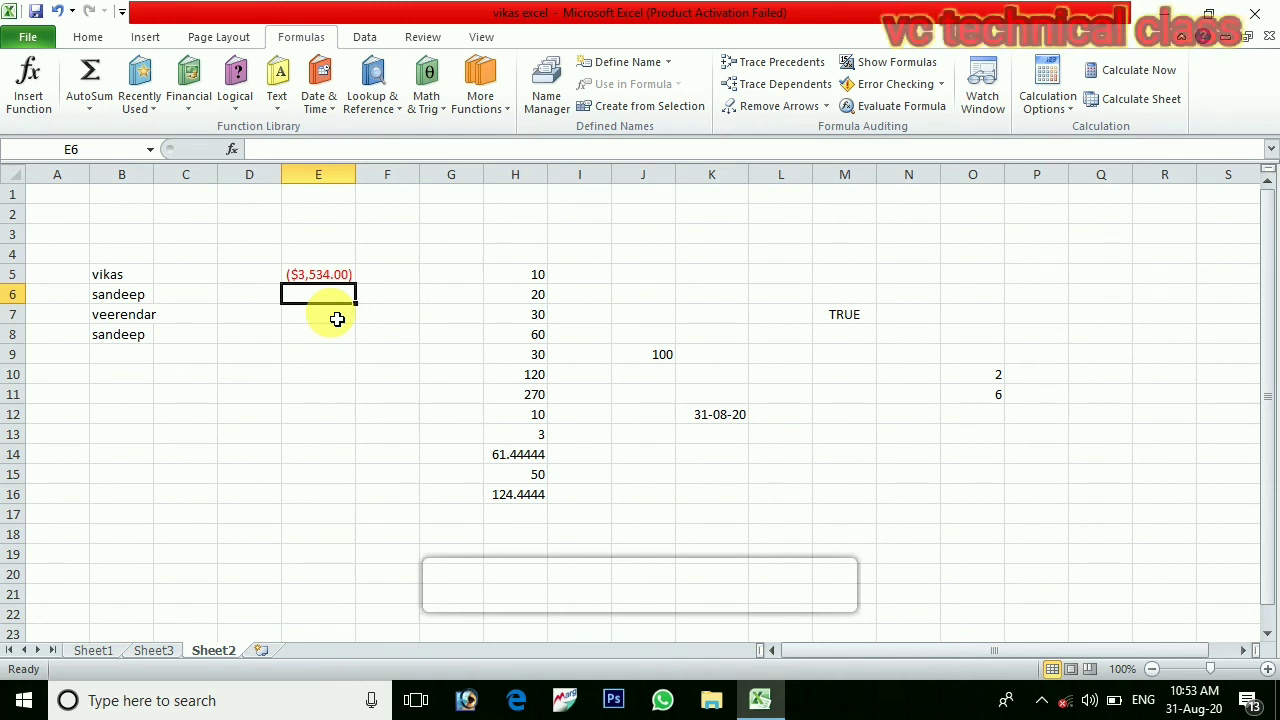
# Start inserting the financial function PV in cell E6.
pyautogui.click(200, 105)
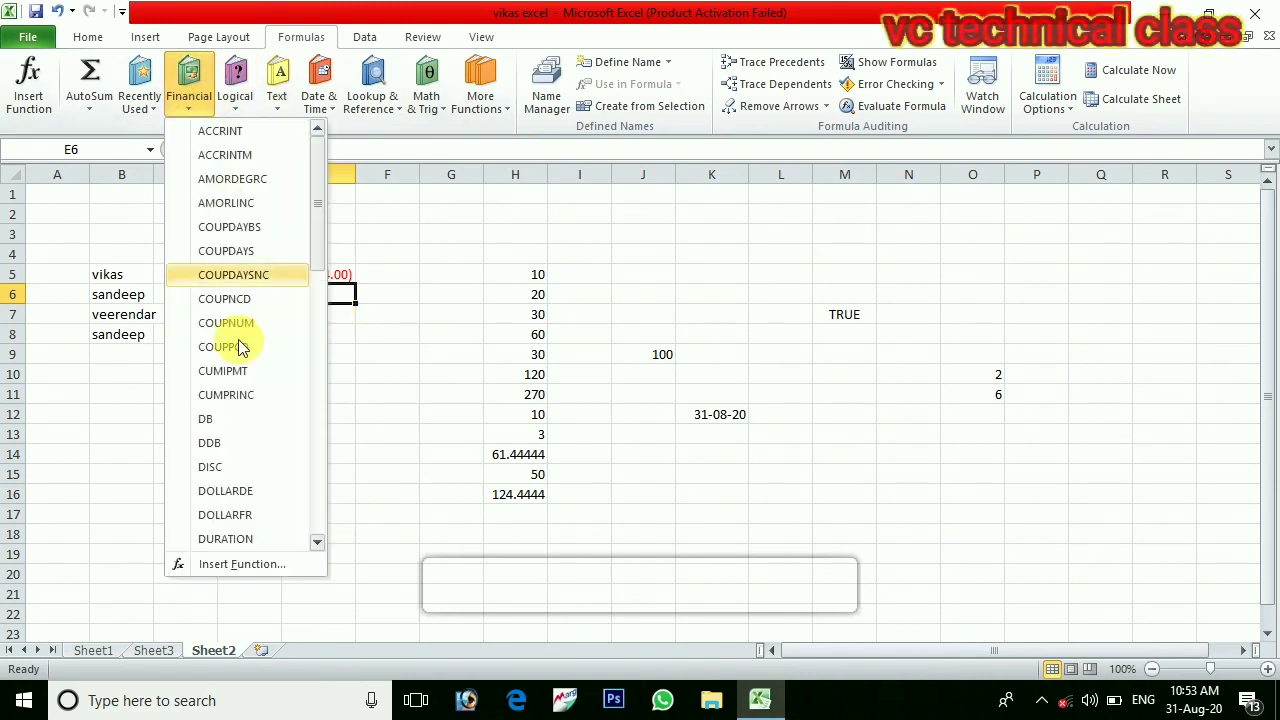
pyautogui.click(319, 545)
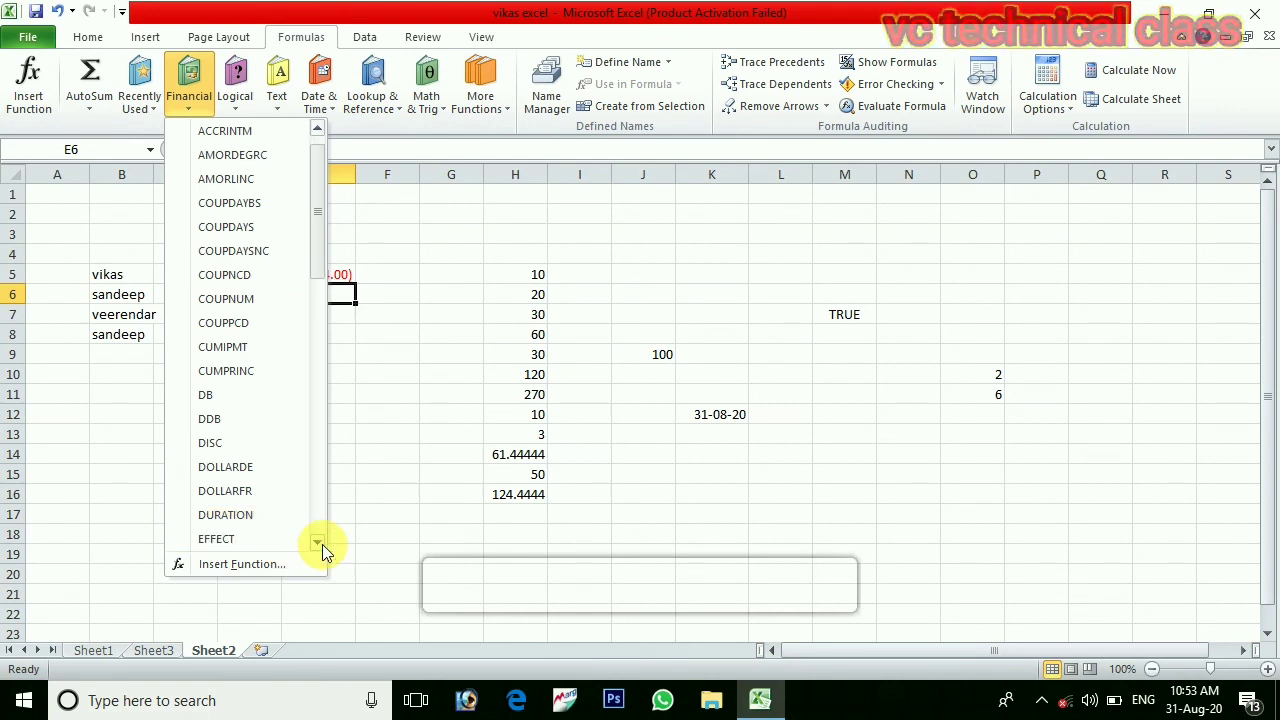
pyautogui.click(320, 545)
pyautogui.click(320, 545)
pyautogui.click(320, 545)
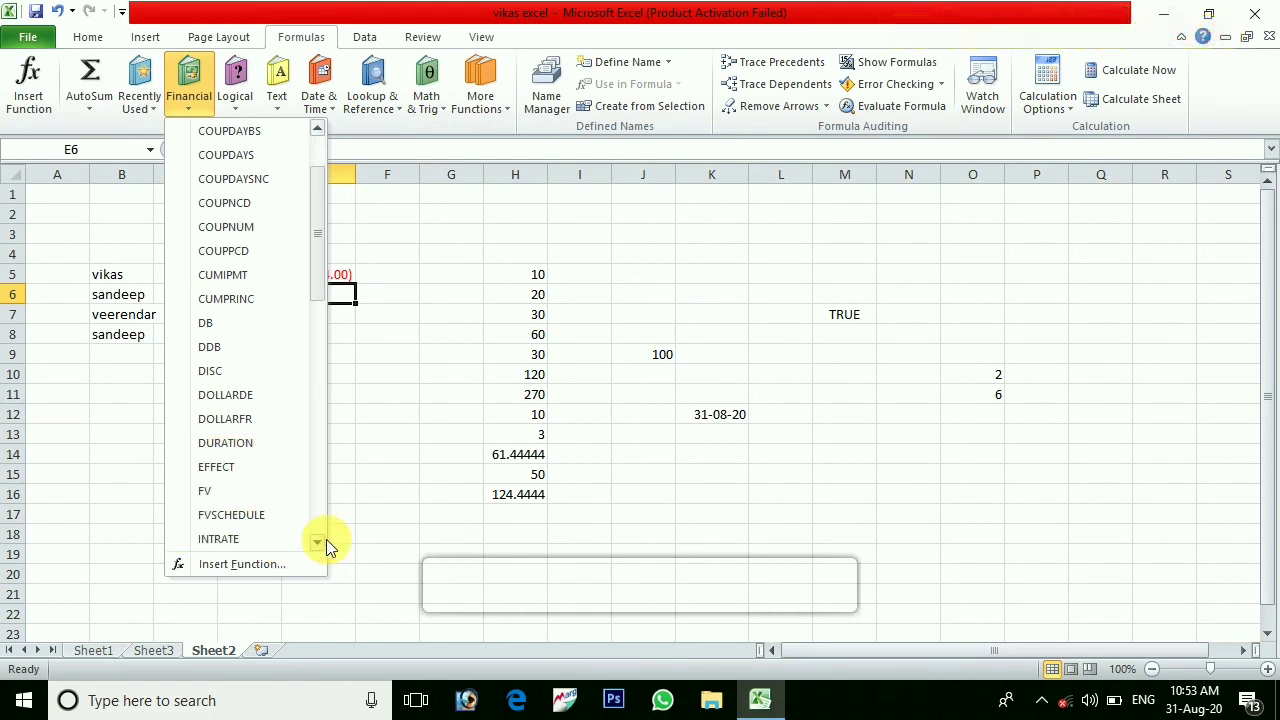
pyautogui.click(313, 547)
pyautogui.click(313, 547)
pyautogui.click(313, 547)
pyautogui.click(313, 547)
pyautogui.click(313, 547)
pyautogui.click(313, 547)
pyautogui.click(313, 547)
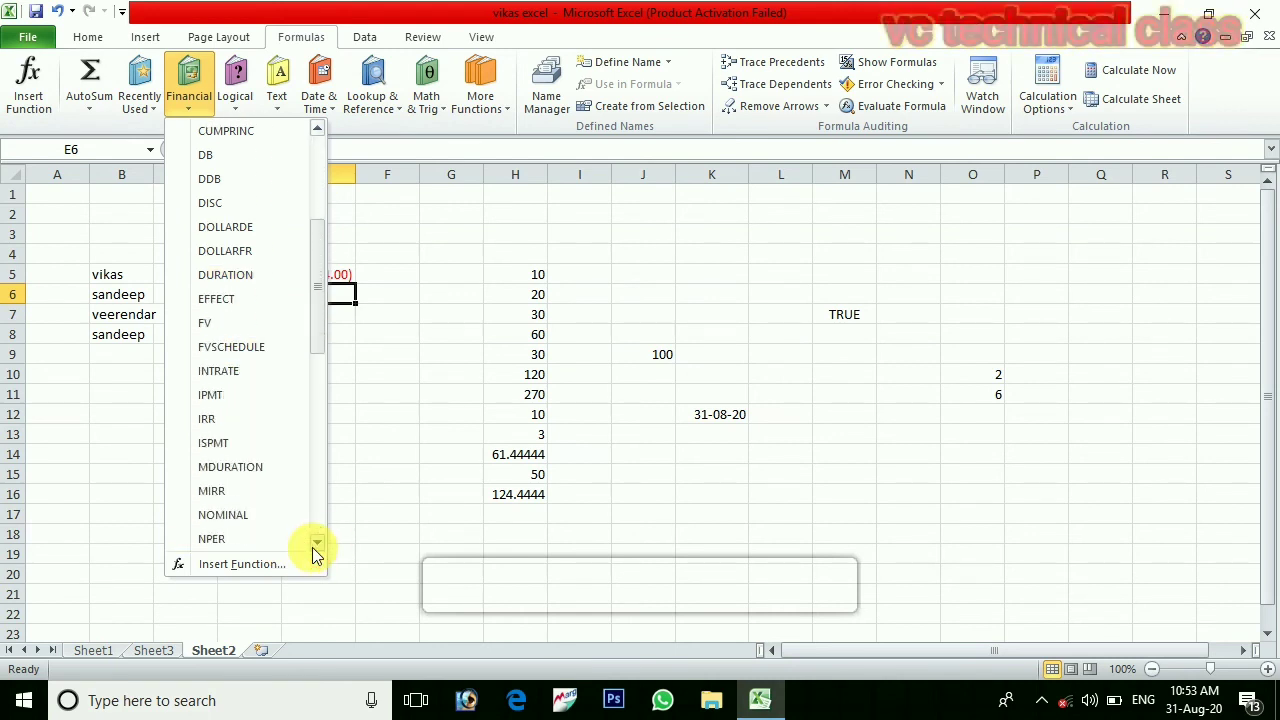
pyautogui.click(313, 547)
pyautogui.click(313, 547)
pyautogui.click(313, 547)
pyautogui.click(313, 547)
pyautogui.click(313, 547)
pyautogui.click(313, 547)
pyautogui.click(313, 547)
pyautogui.click(313, 547)
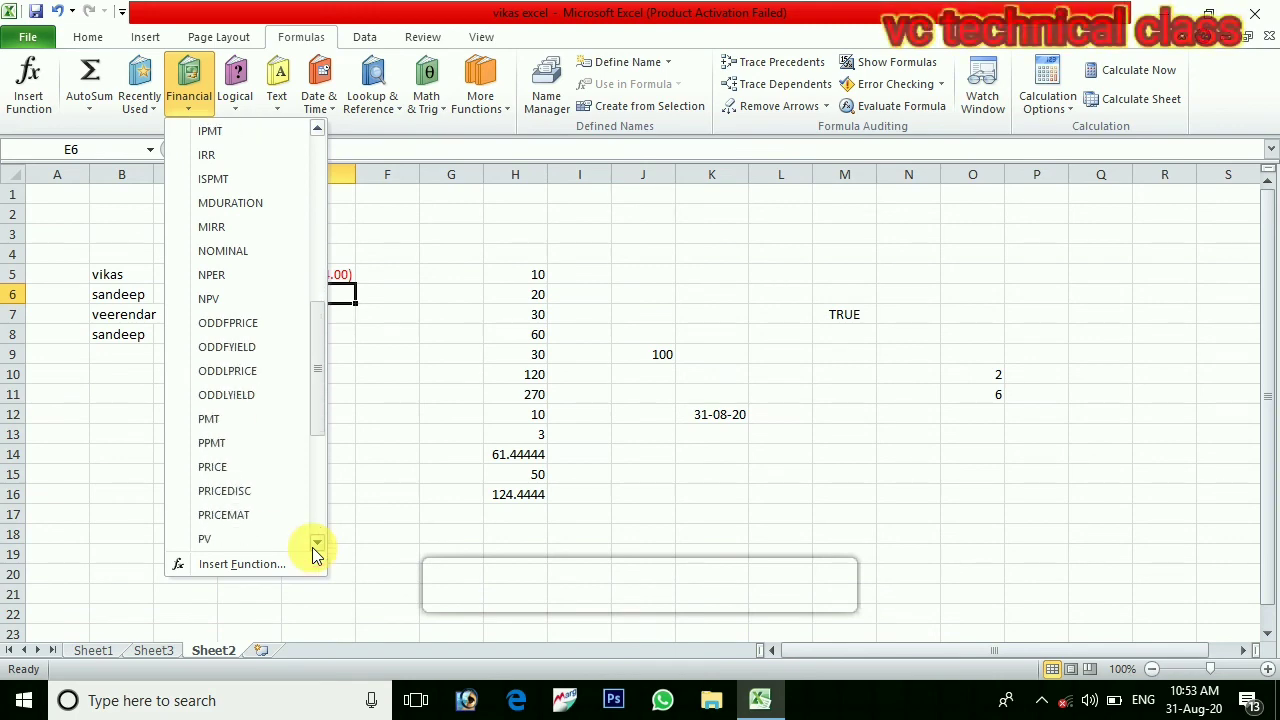
pyautogui.click(247, 540)
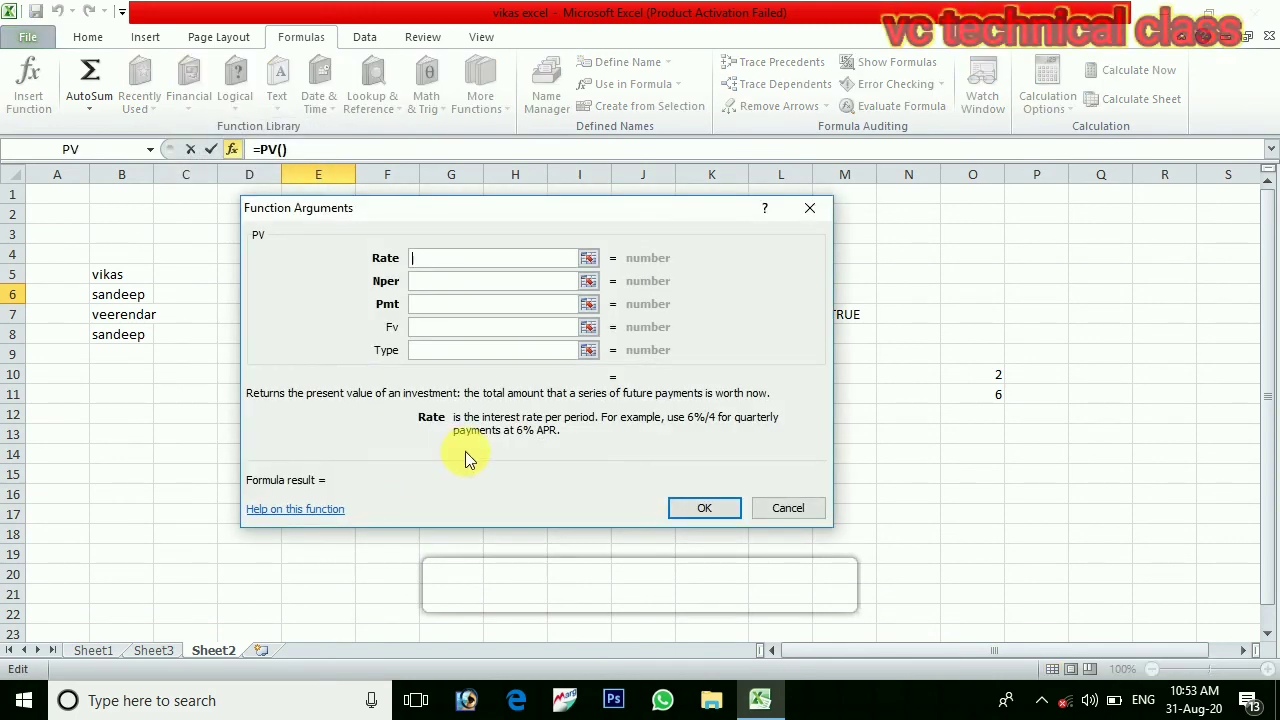
# Complete the PV function with Rate 5, Nper 7, Pmt 8, Fv 4 and Type 7.
pyautogui.write('5')
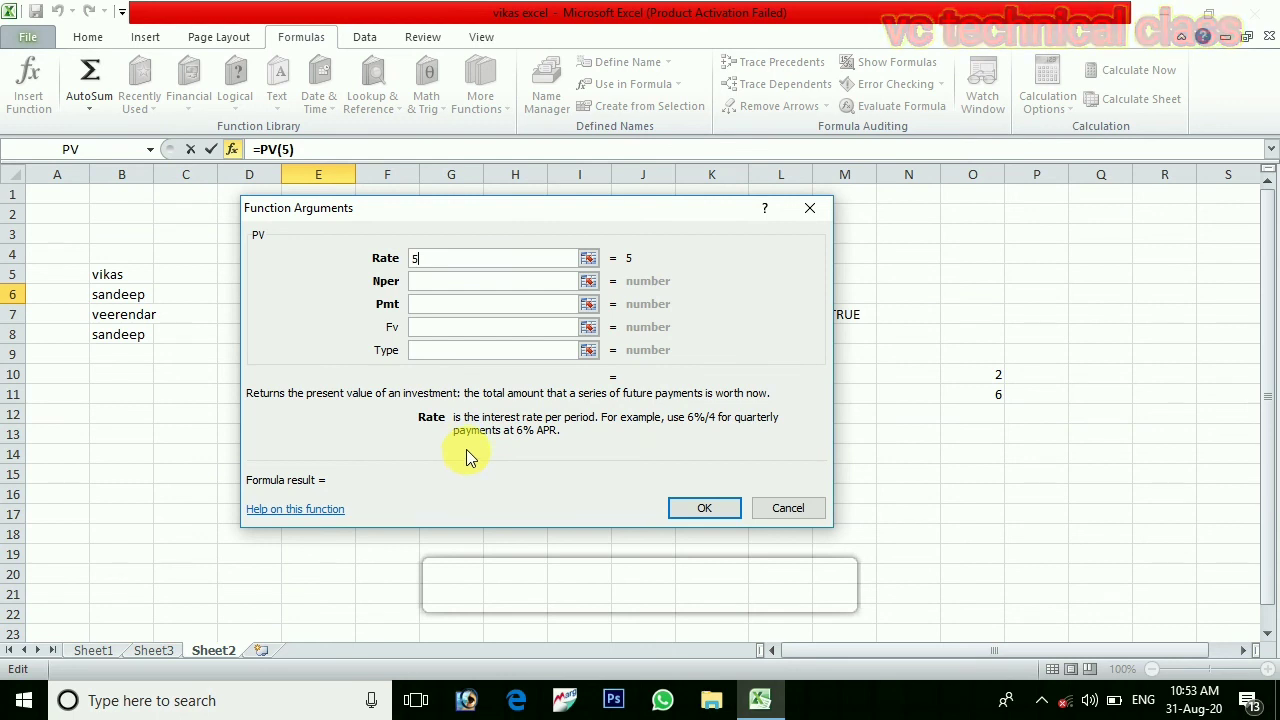
pyautogui.click(505, 284)
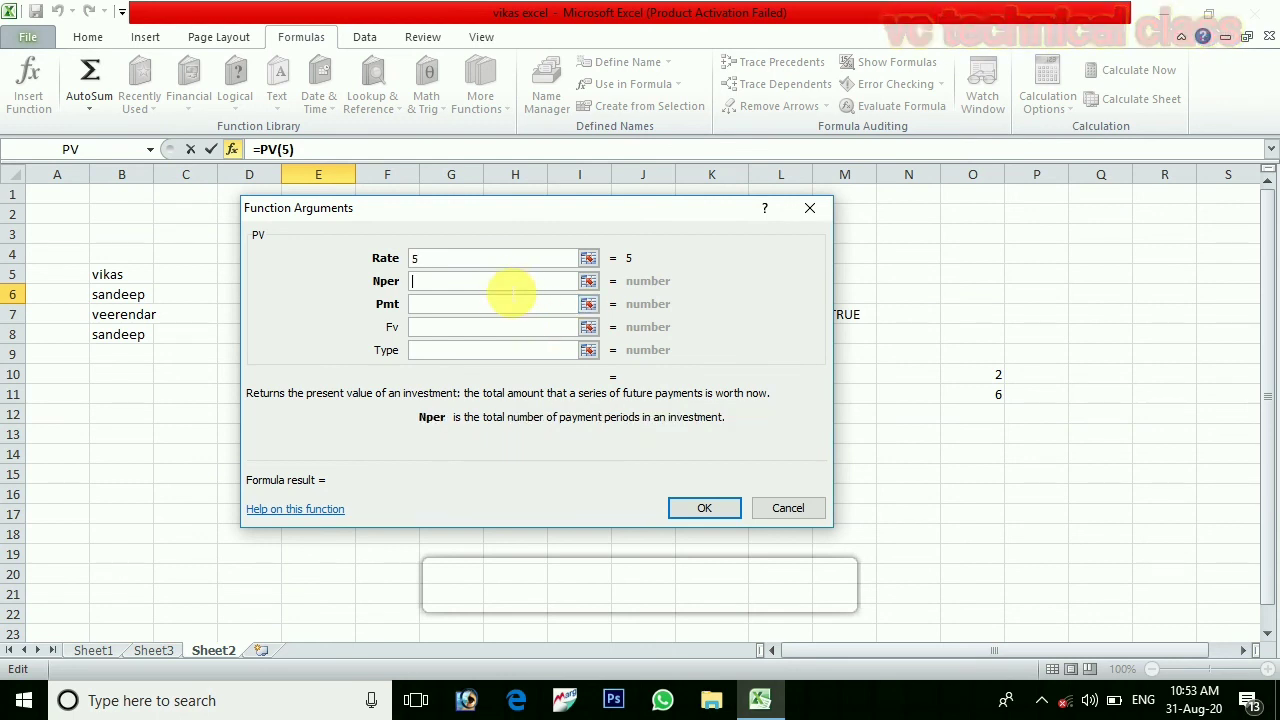
pyautogui.write('7')
pyautogui.click(492, 308)
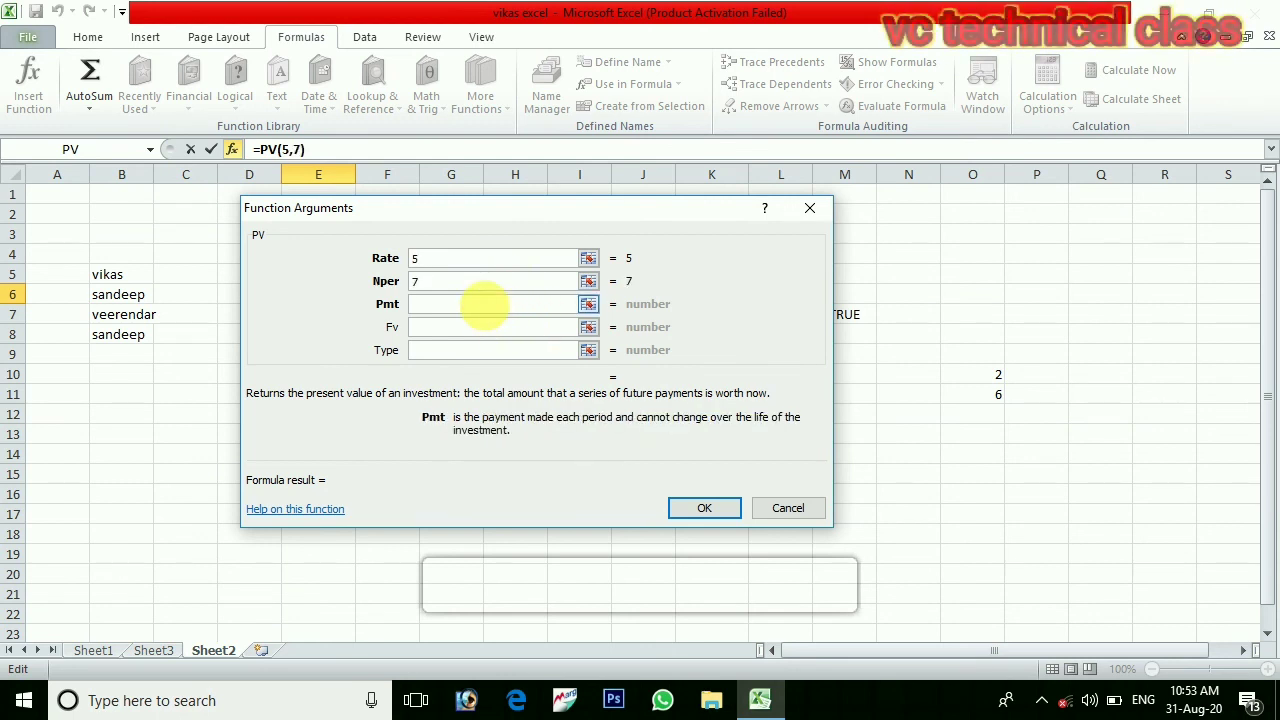
pyautogui.write('8')
pyautogui.click(474, 330)
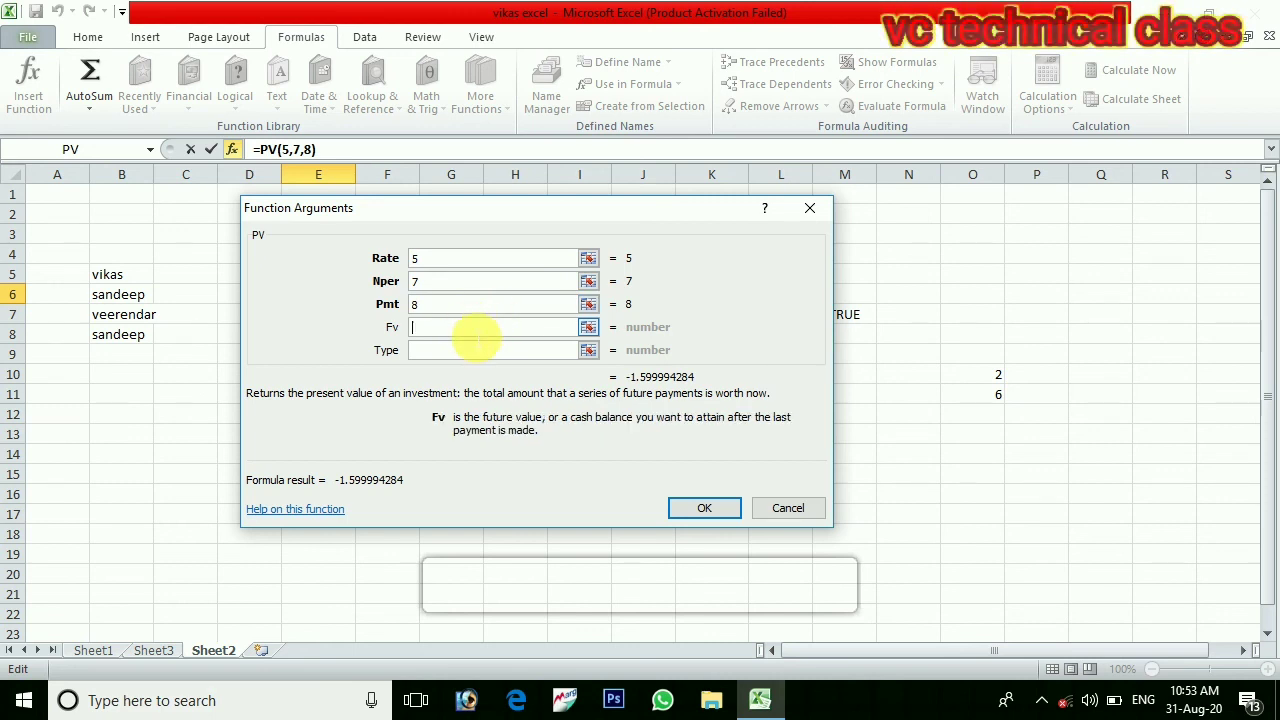
pyautogui.write('4')
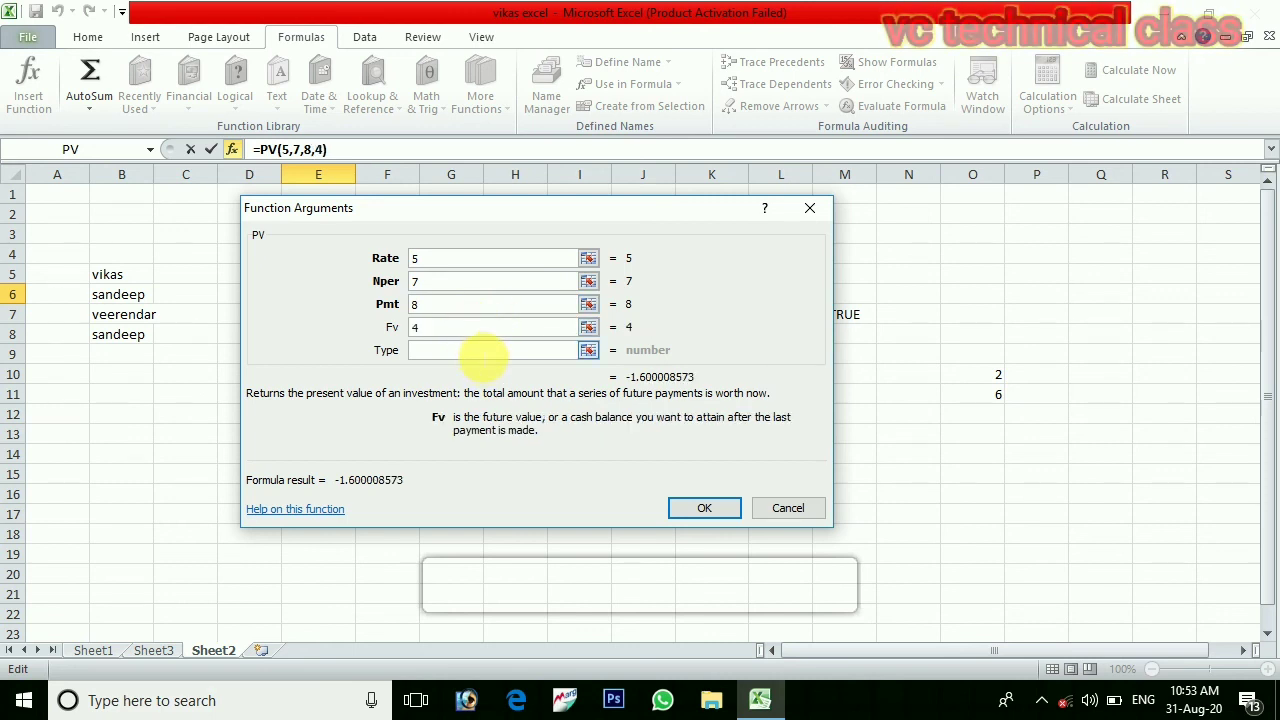
pyautogui.click(484, 352)
pyautogui.write('7')
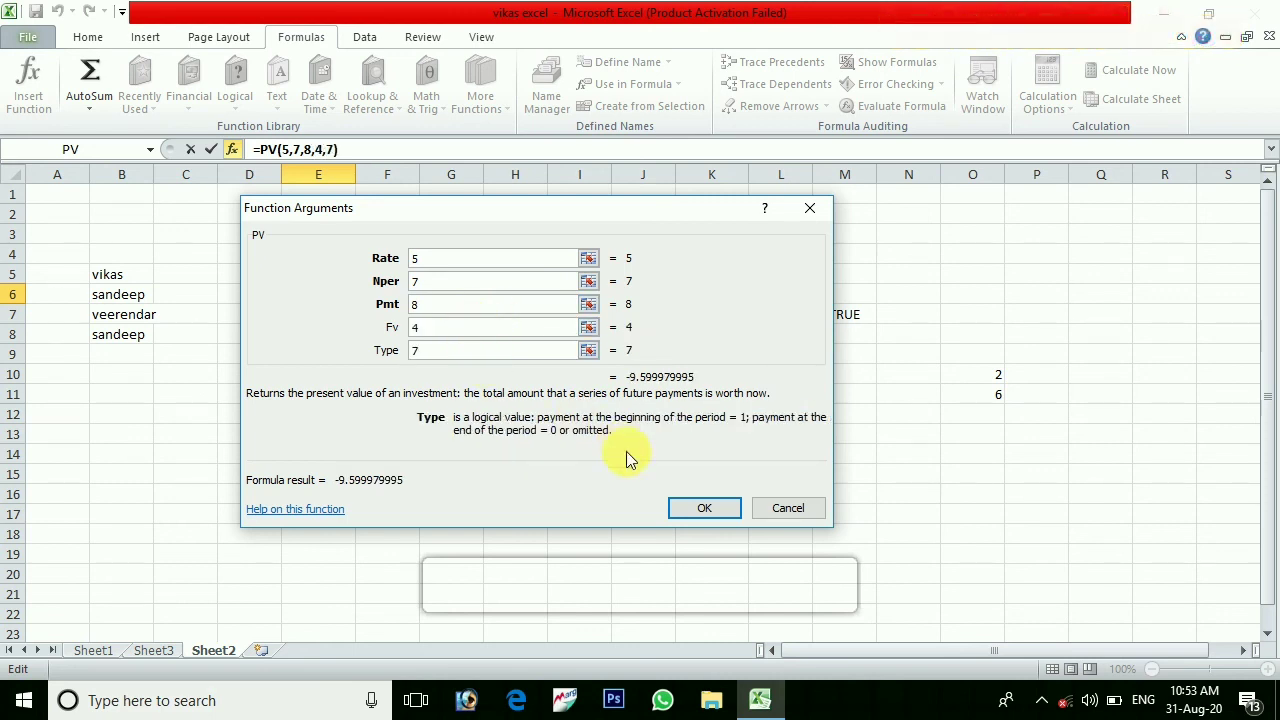
pyautogui.click(703, 510)
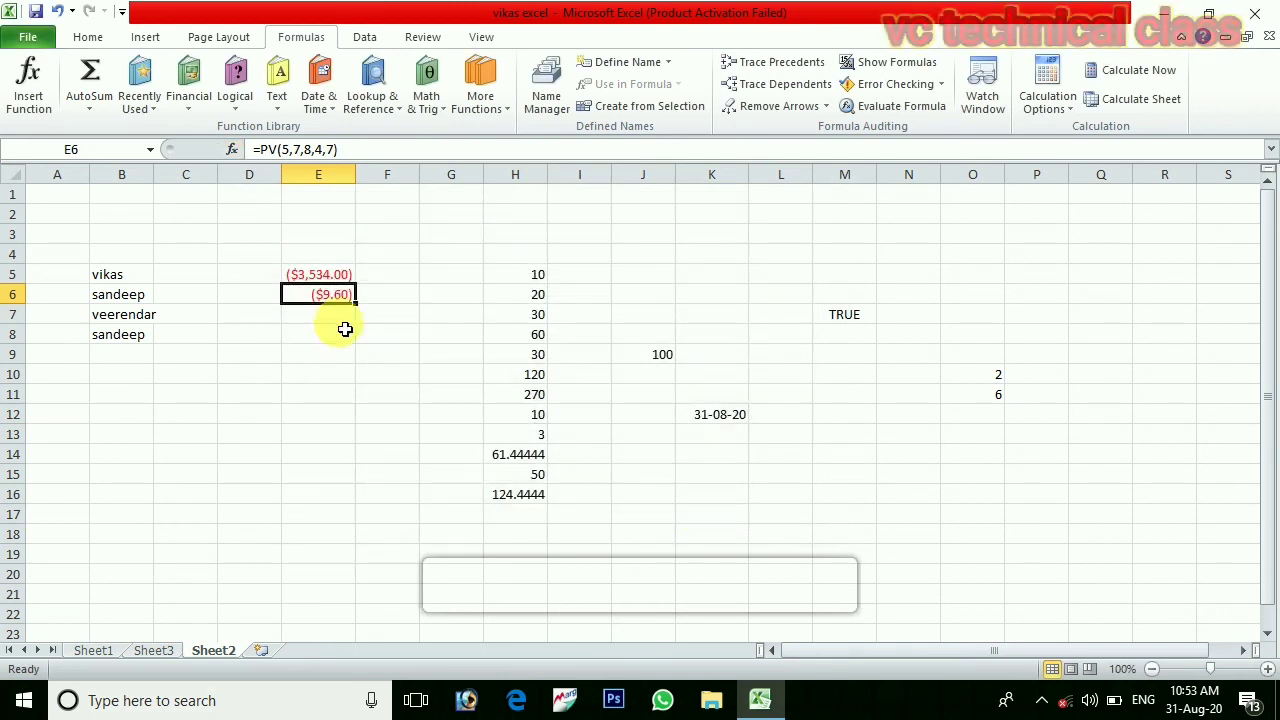